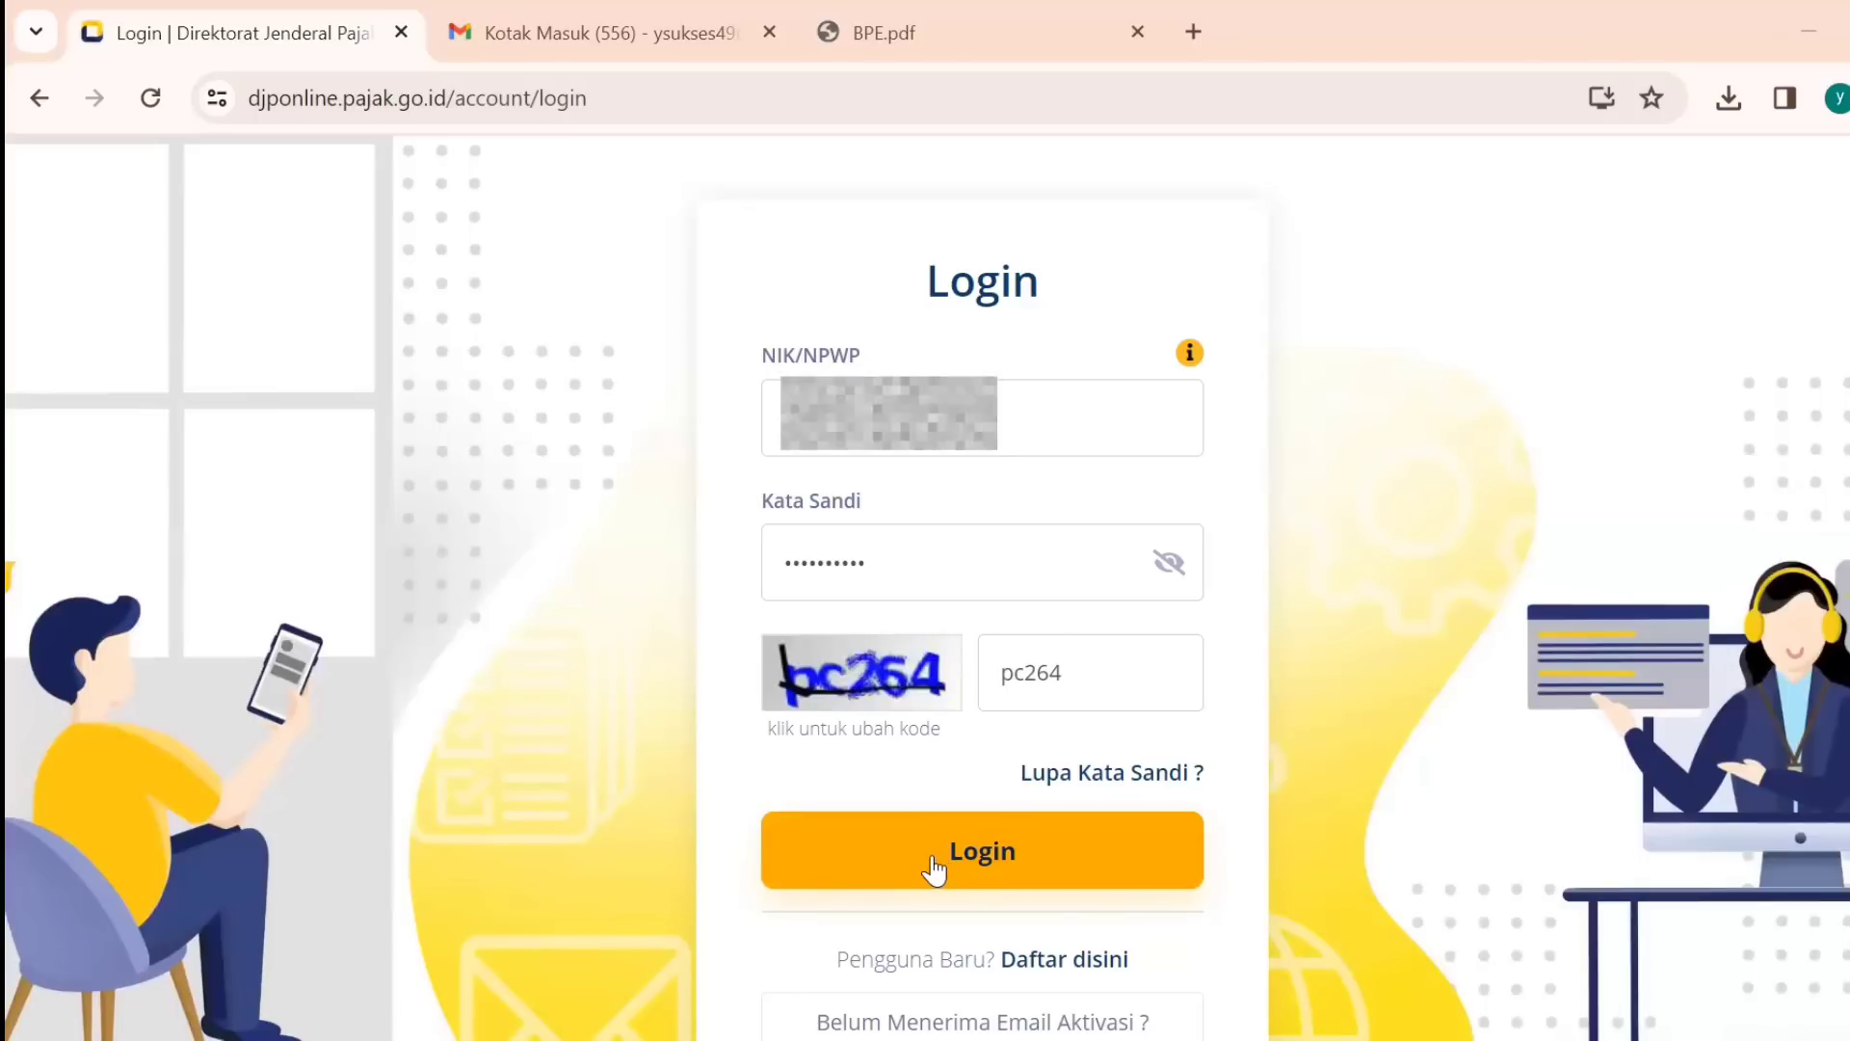
Sign in to DJP Online and open the e-Form PDF service from the profile's Lapor section.
click(933, 853)
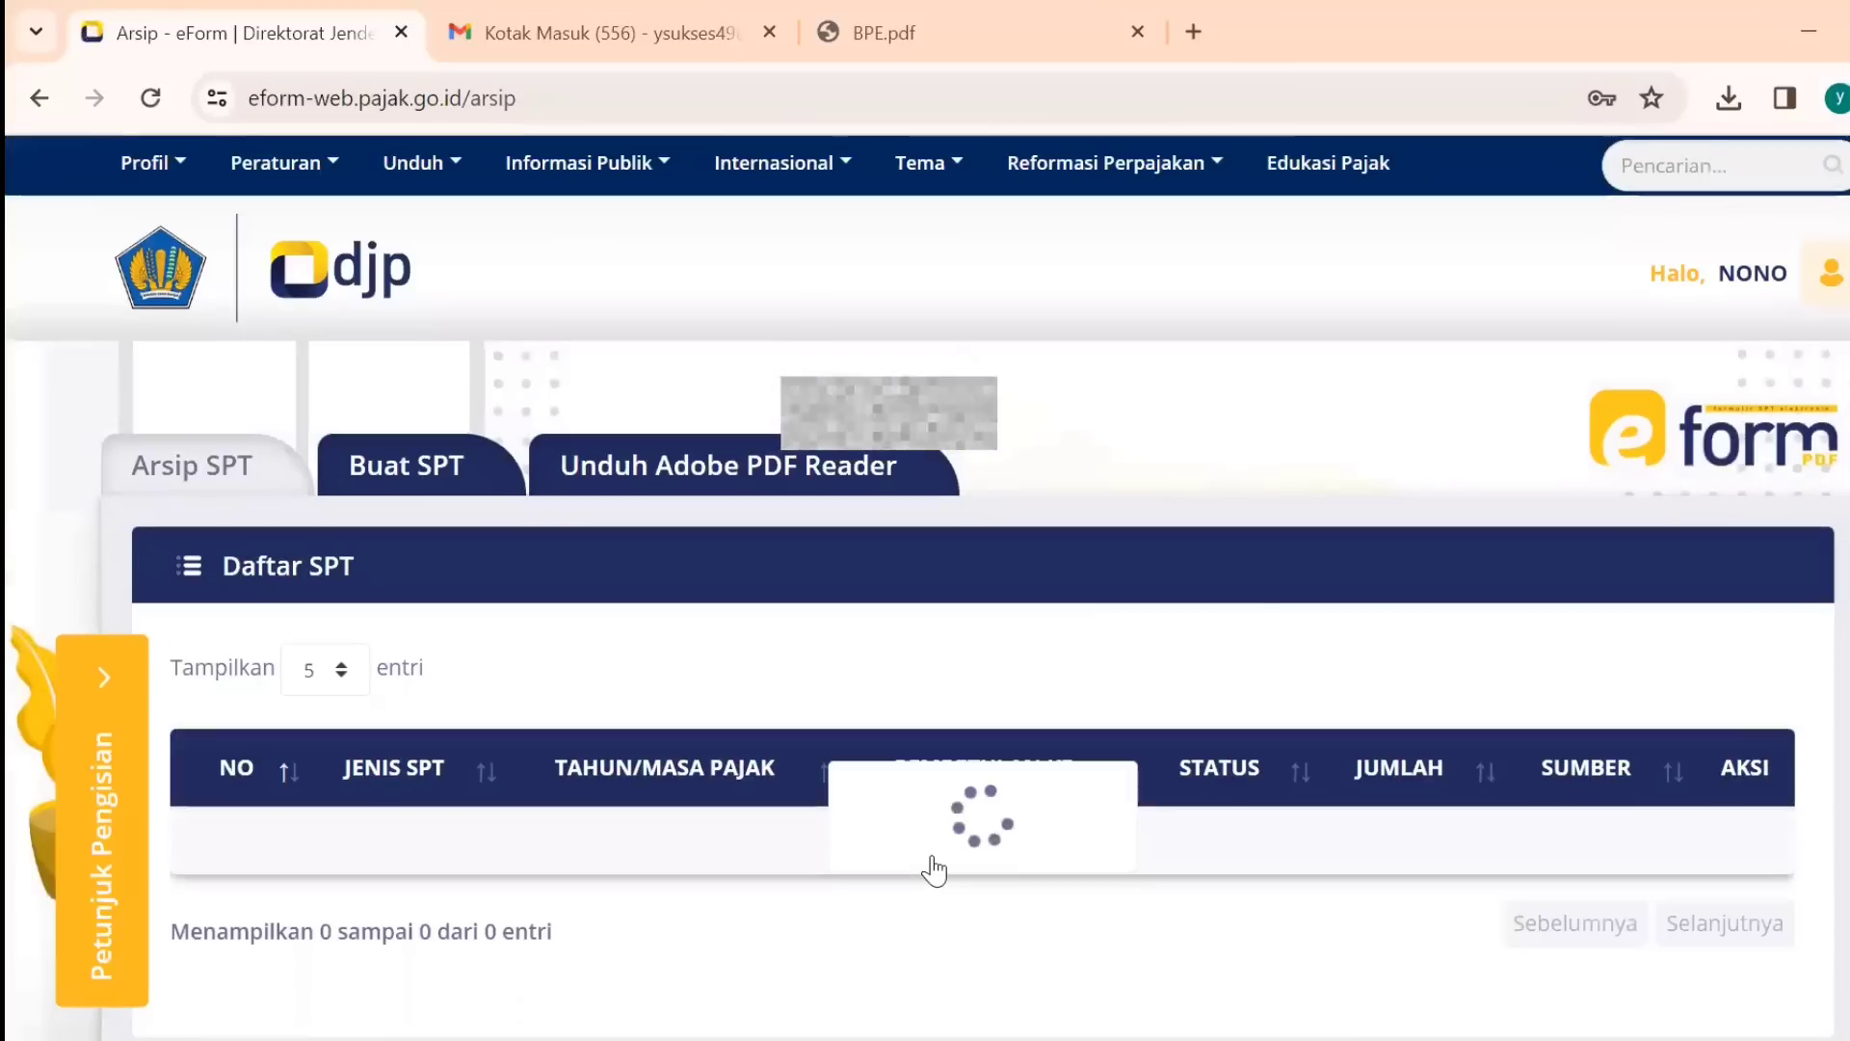
click(1826, 273)
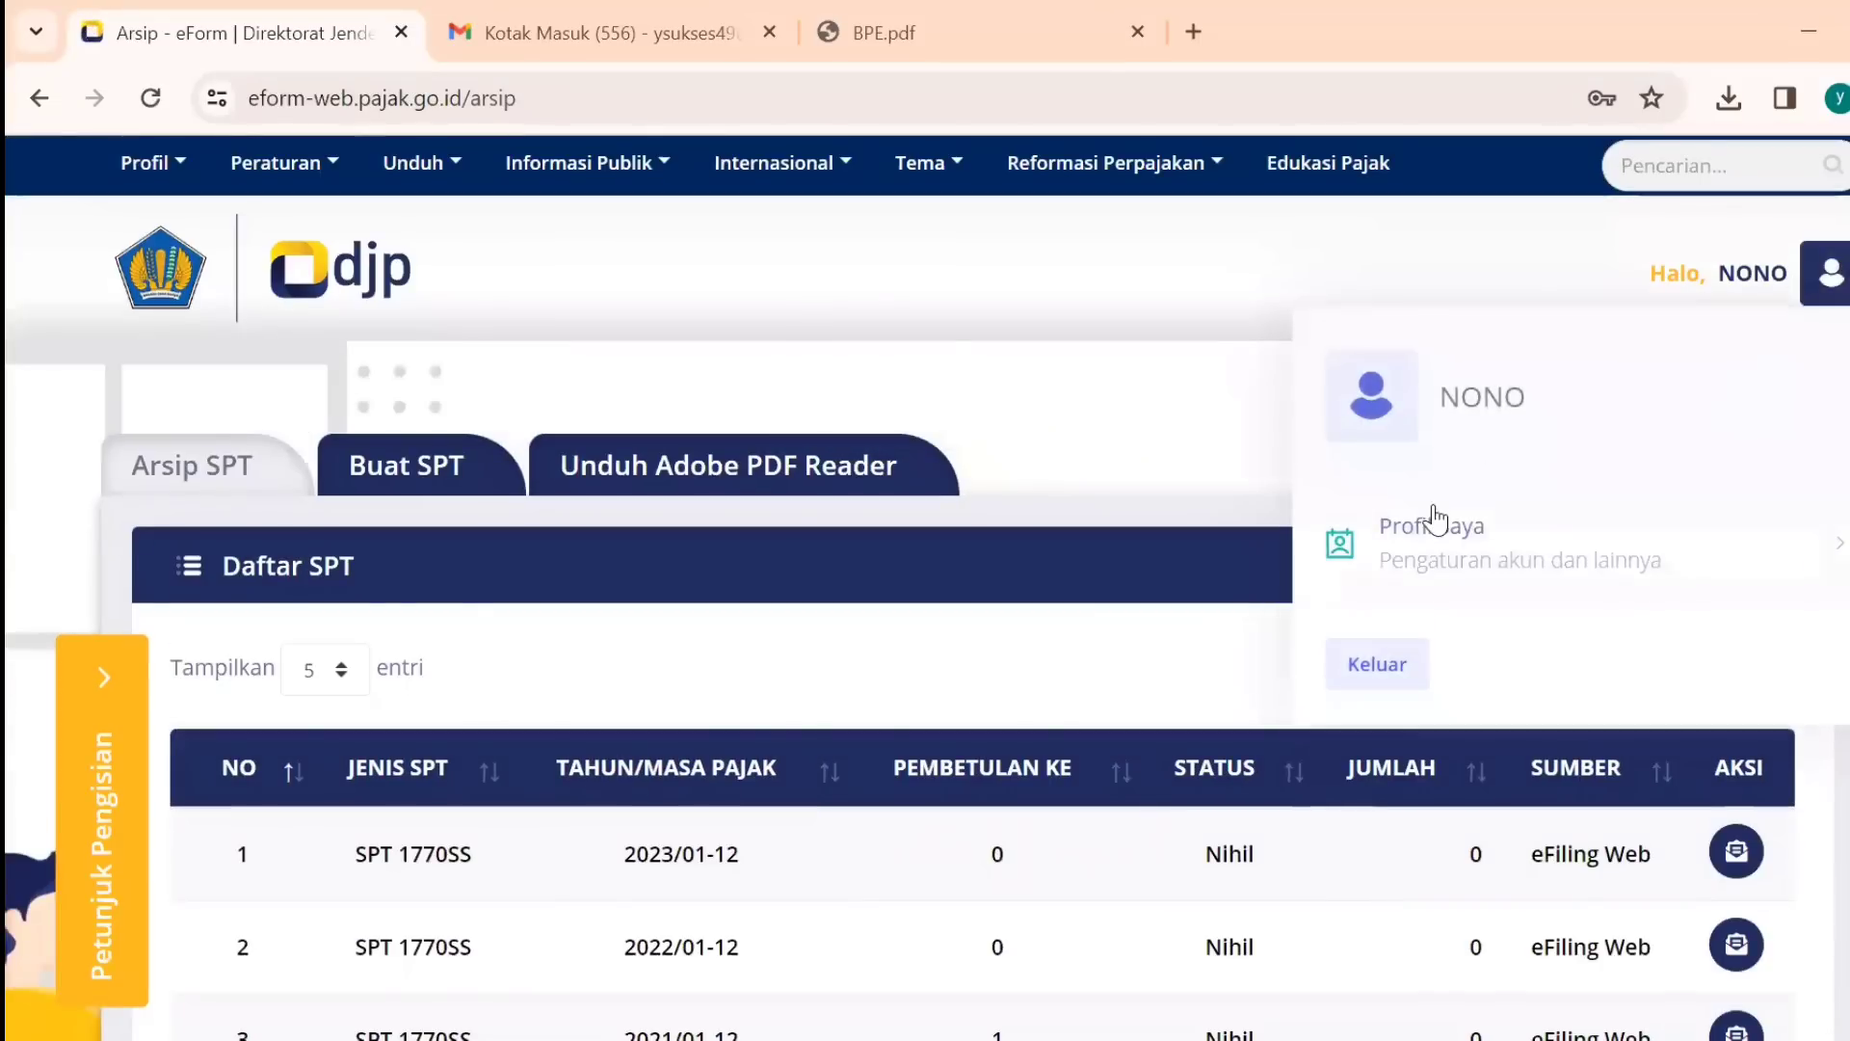
click(1431, 505)
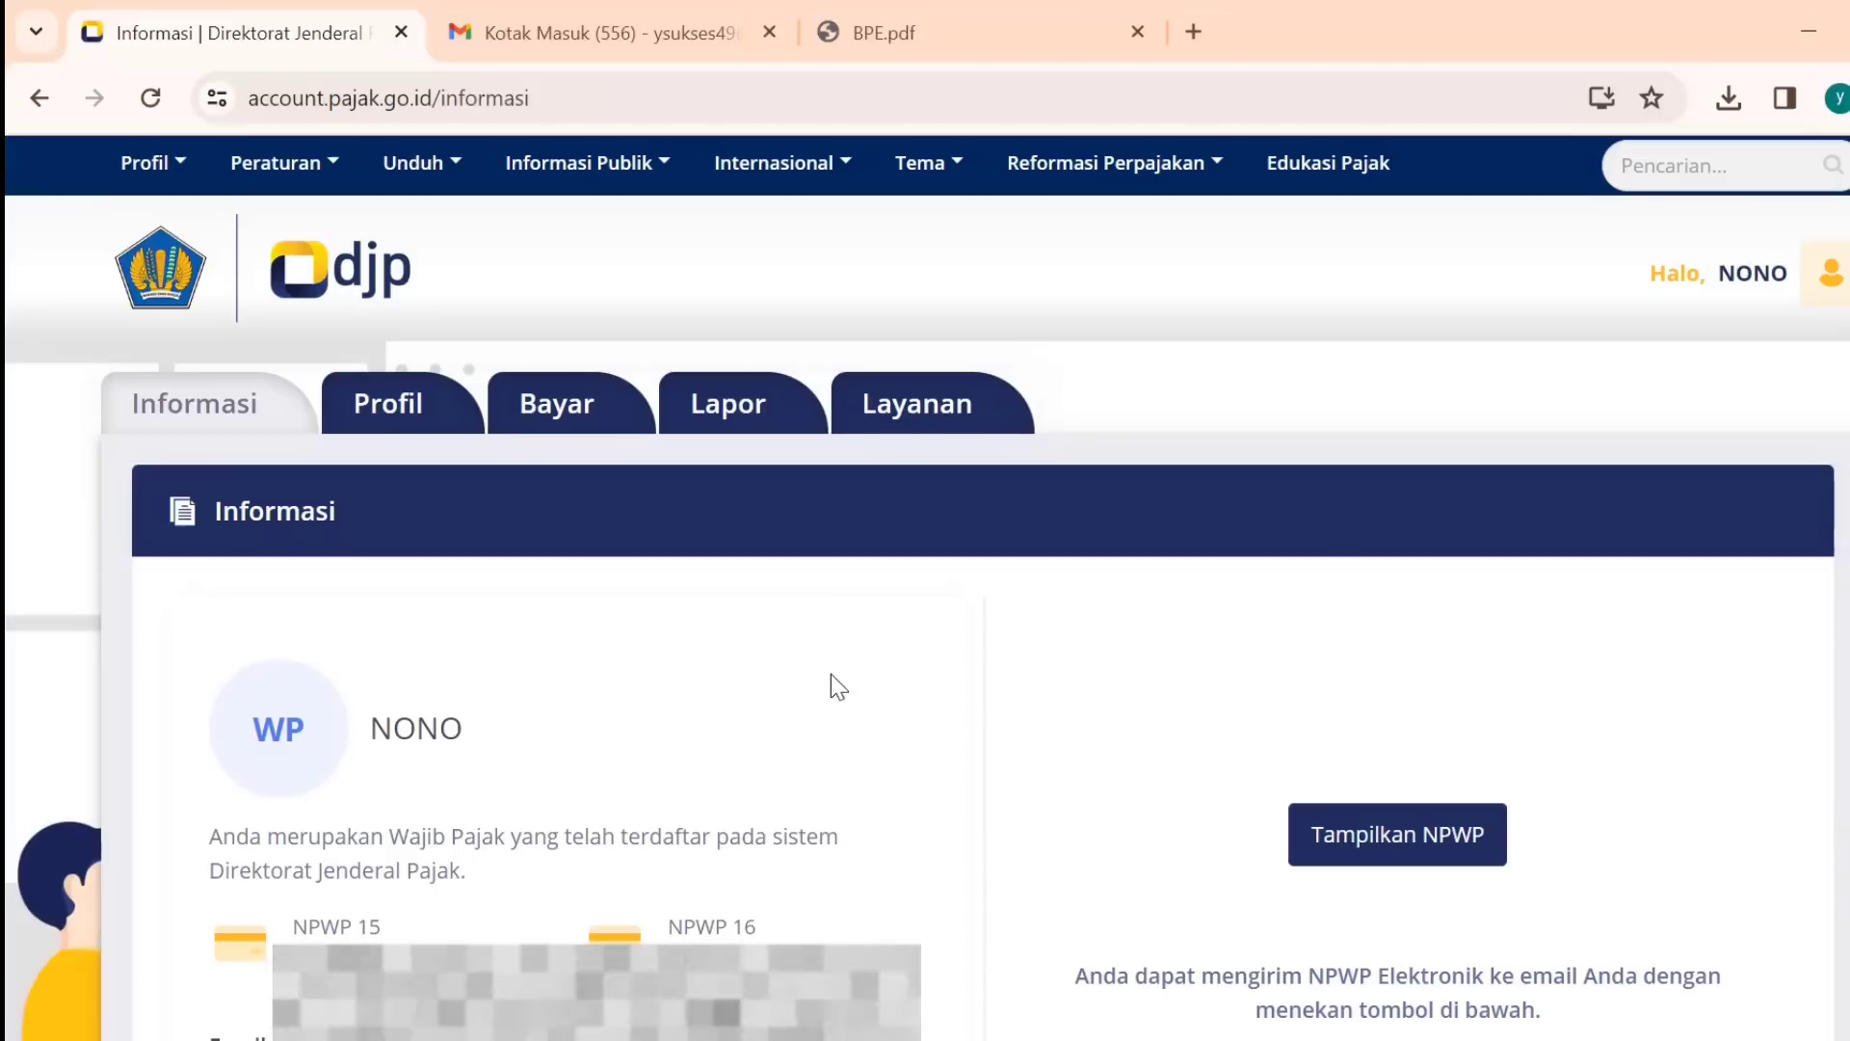
click(736, 409)
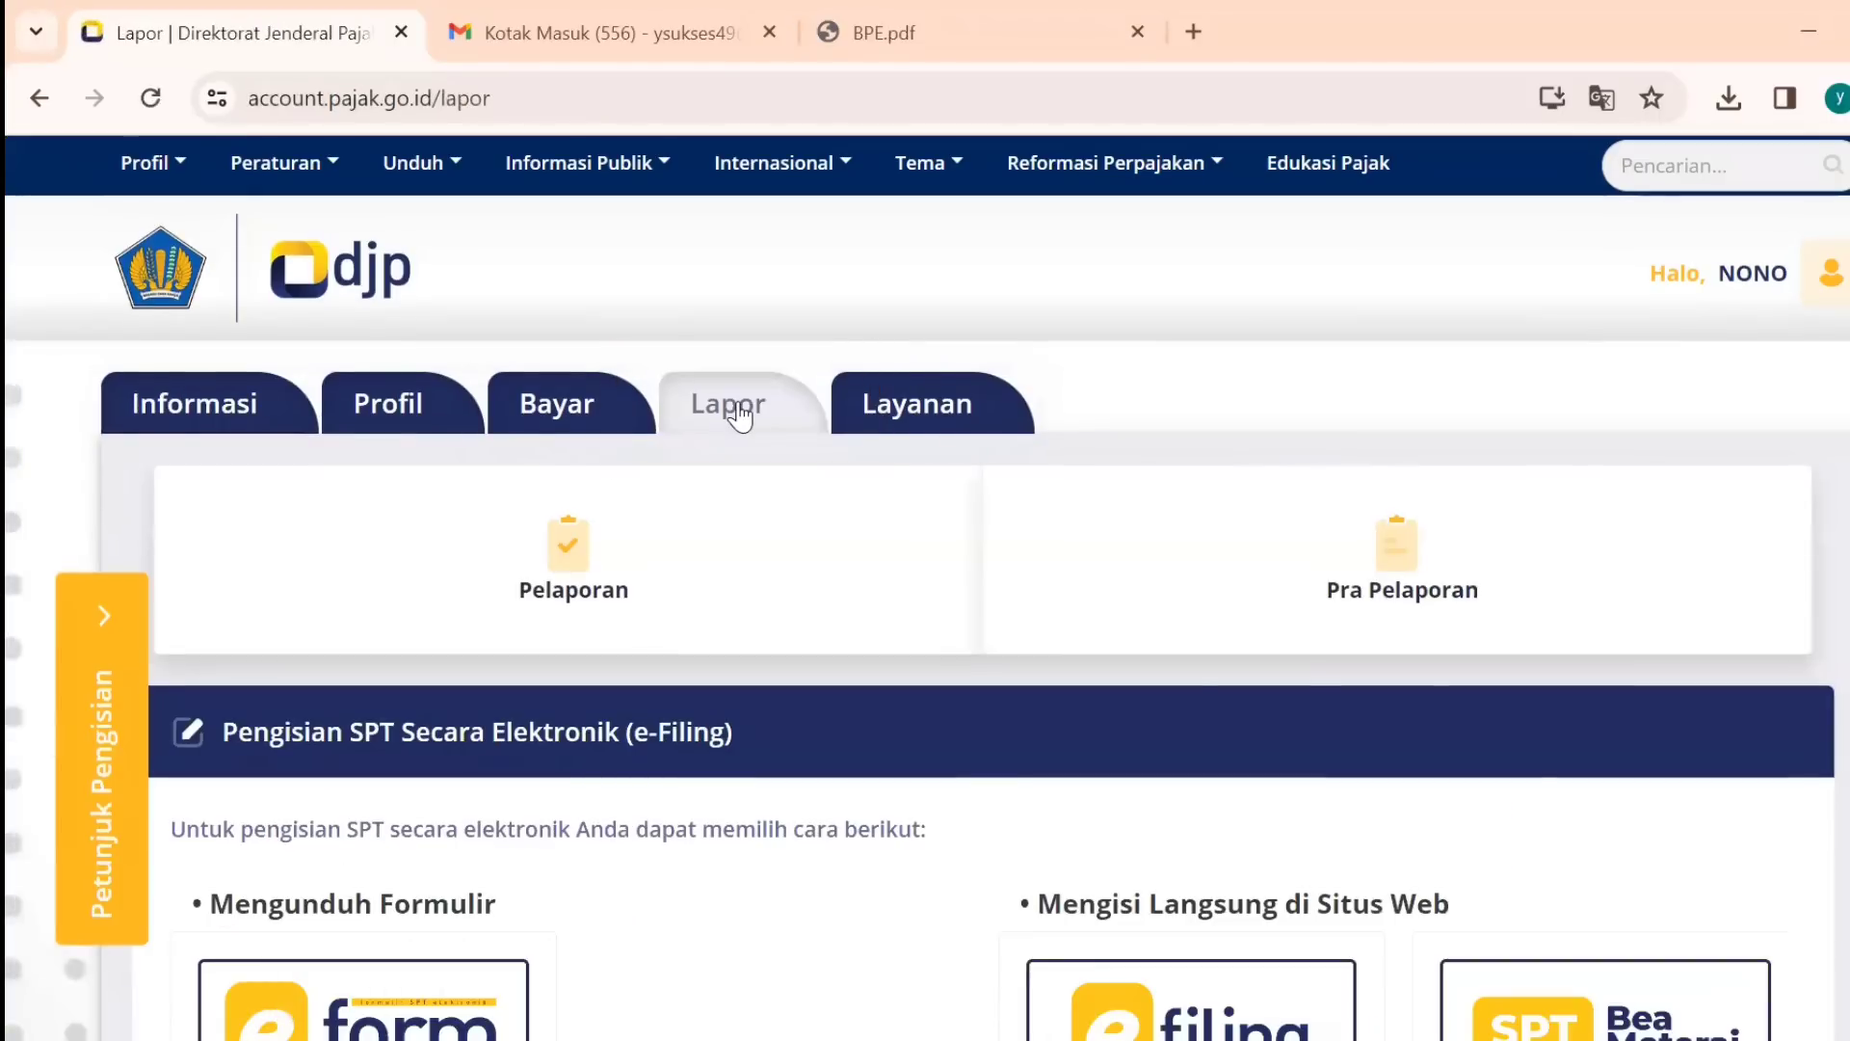
scroll(1060, 540, down, 5)
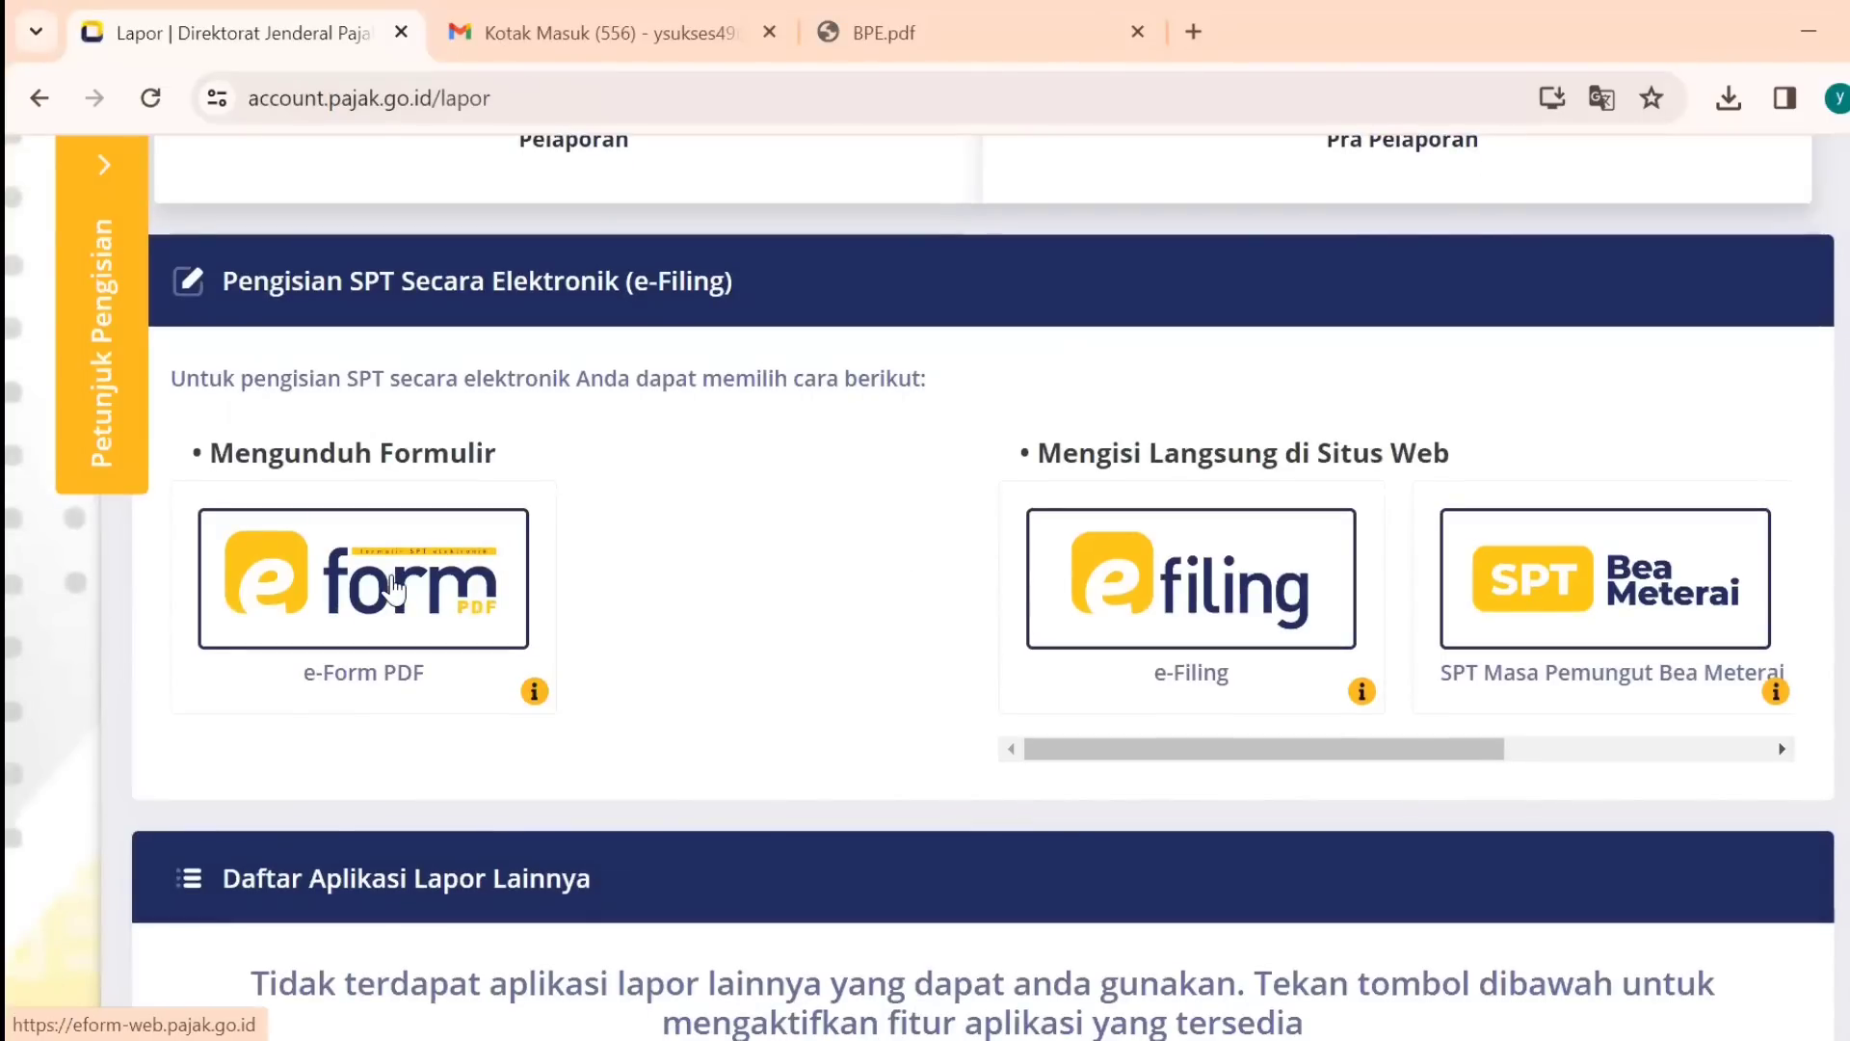
click(393, 583)
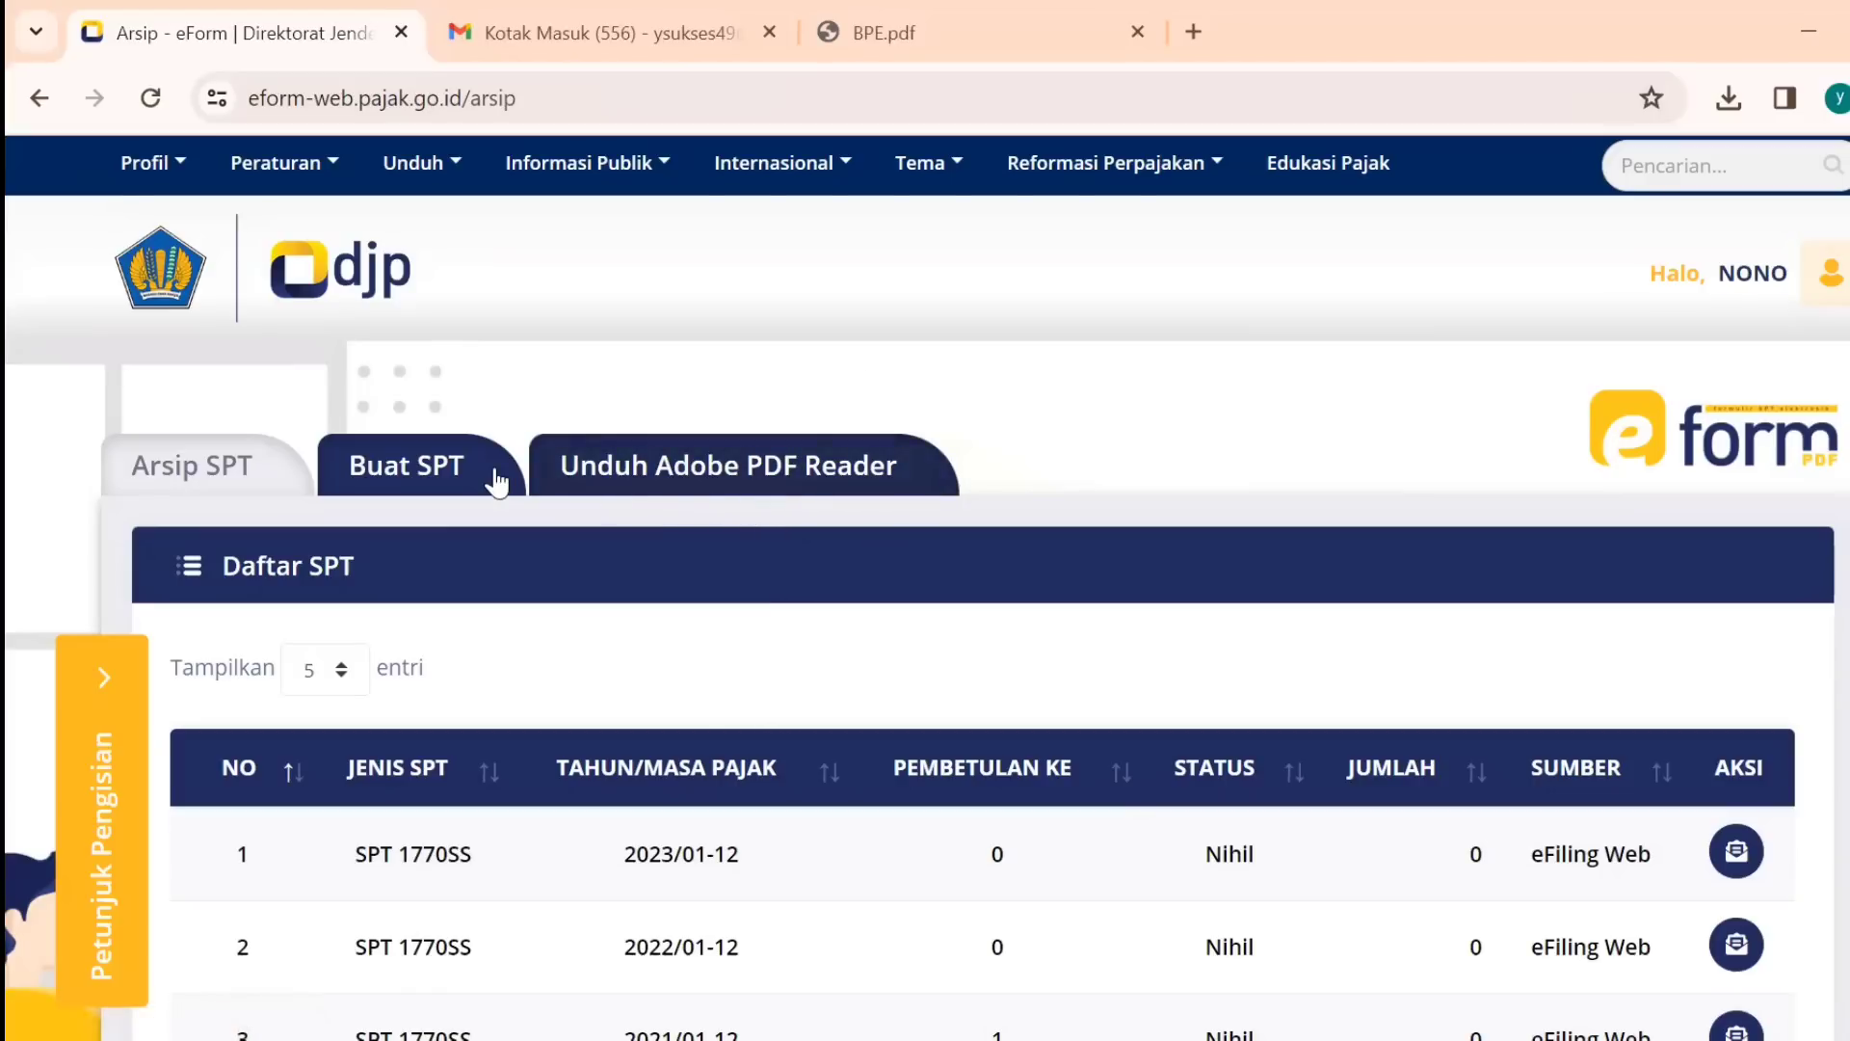
Start a new SPT, answer Ya to running a business, and choose E-Form SPT Tahunan 1770.
click(434, 474)
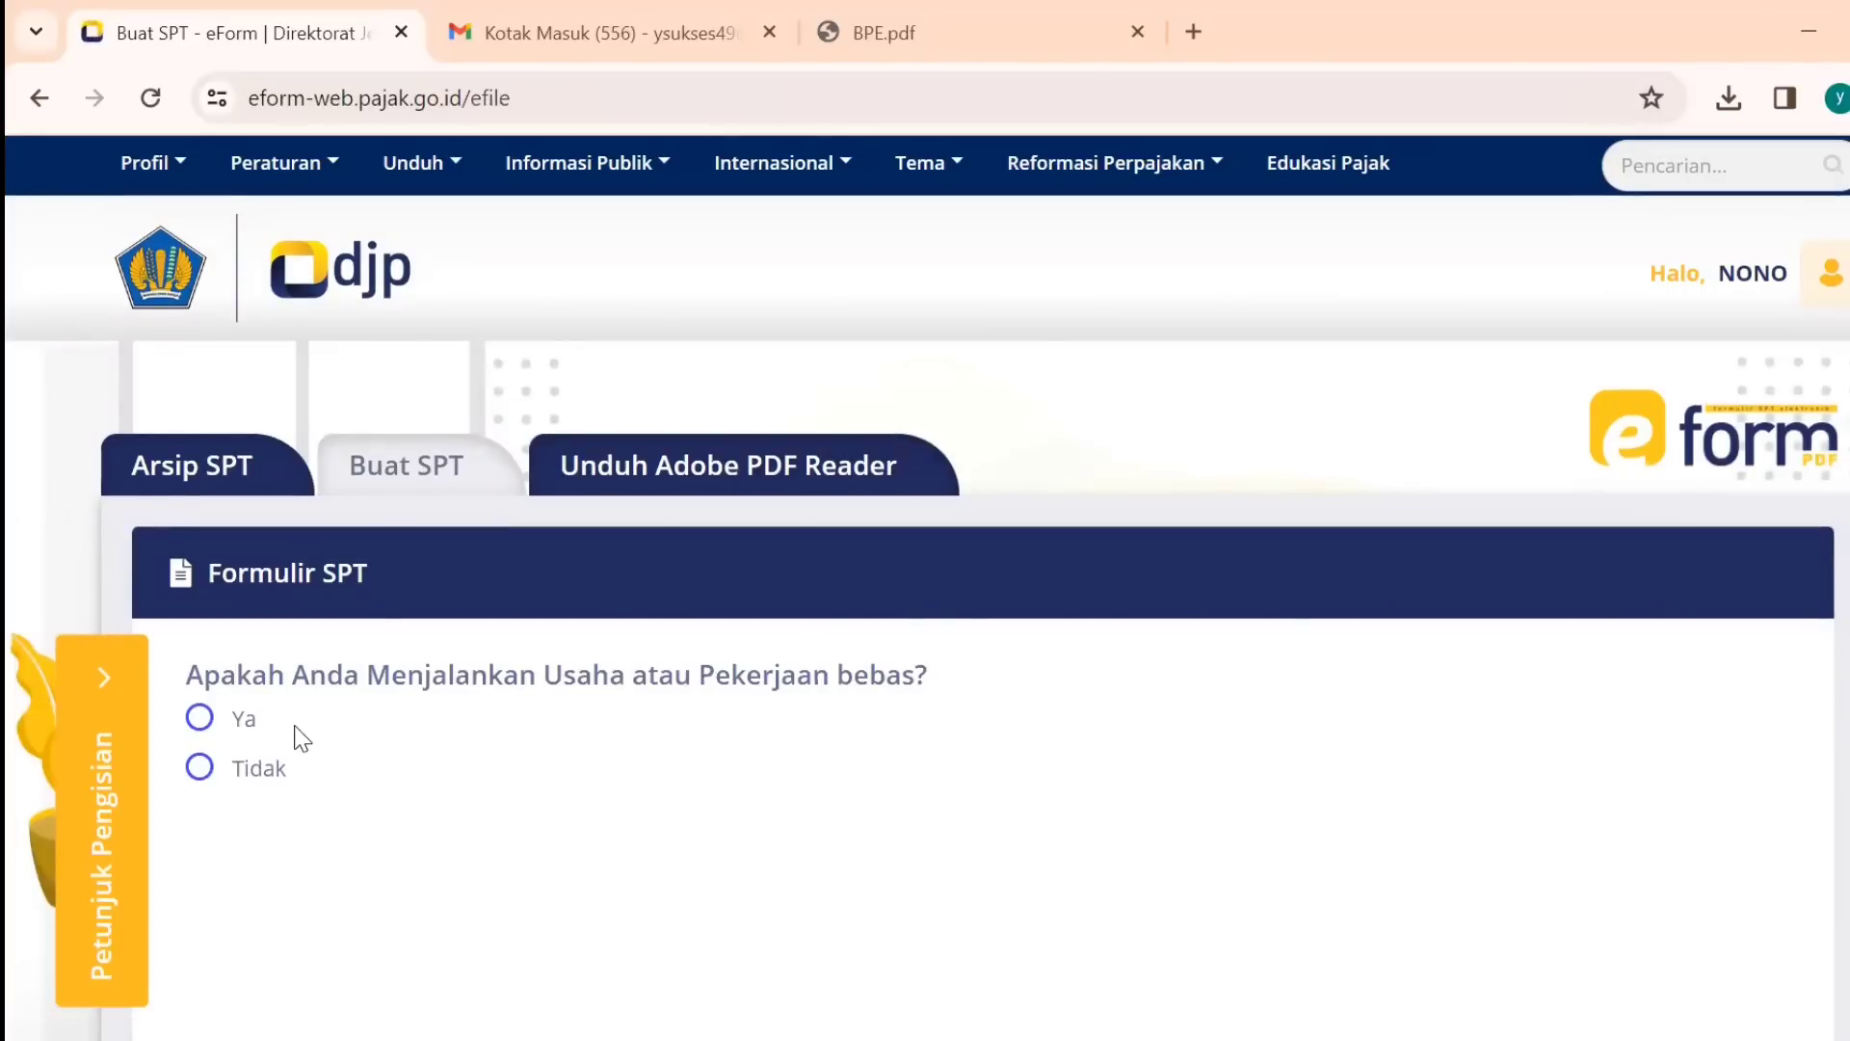
drag(546, 672, 914, 682)
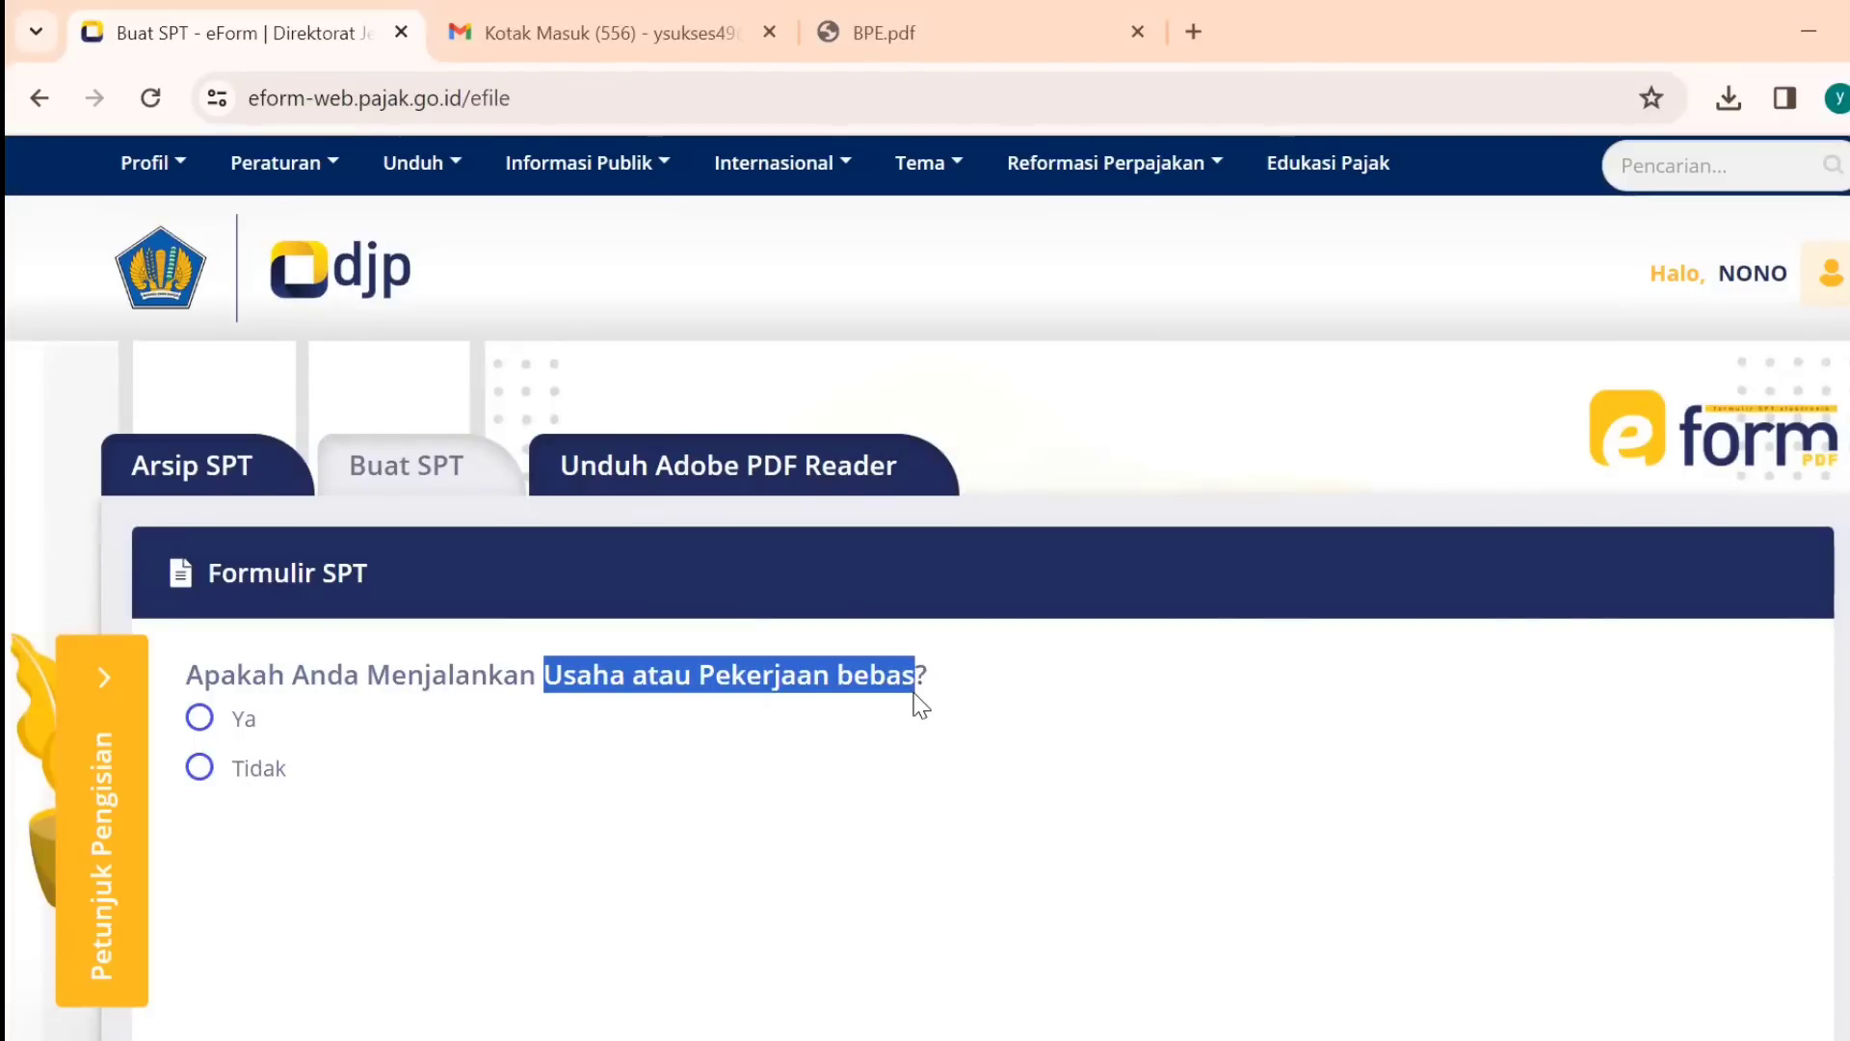
click(198, 723)
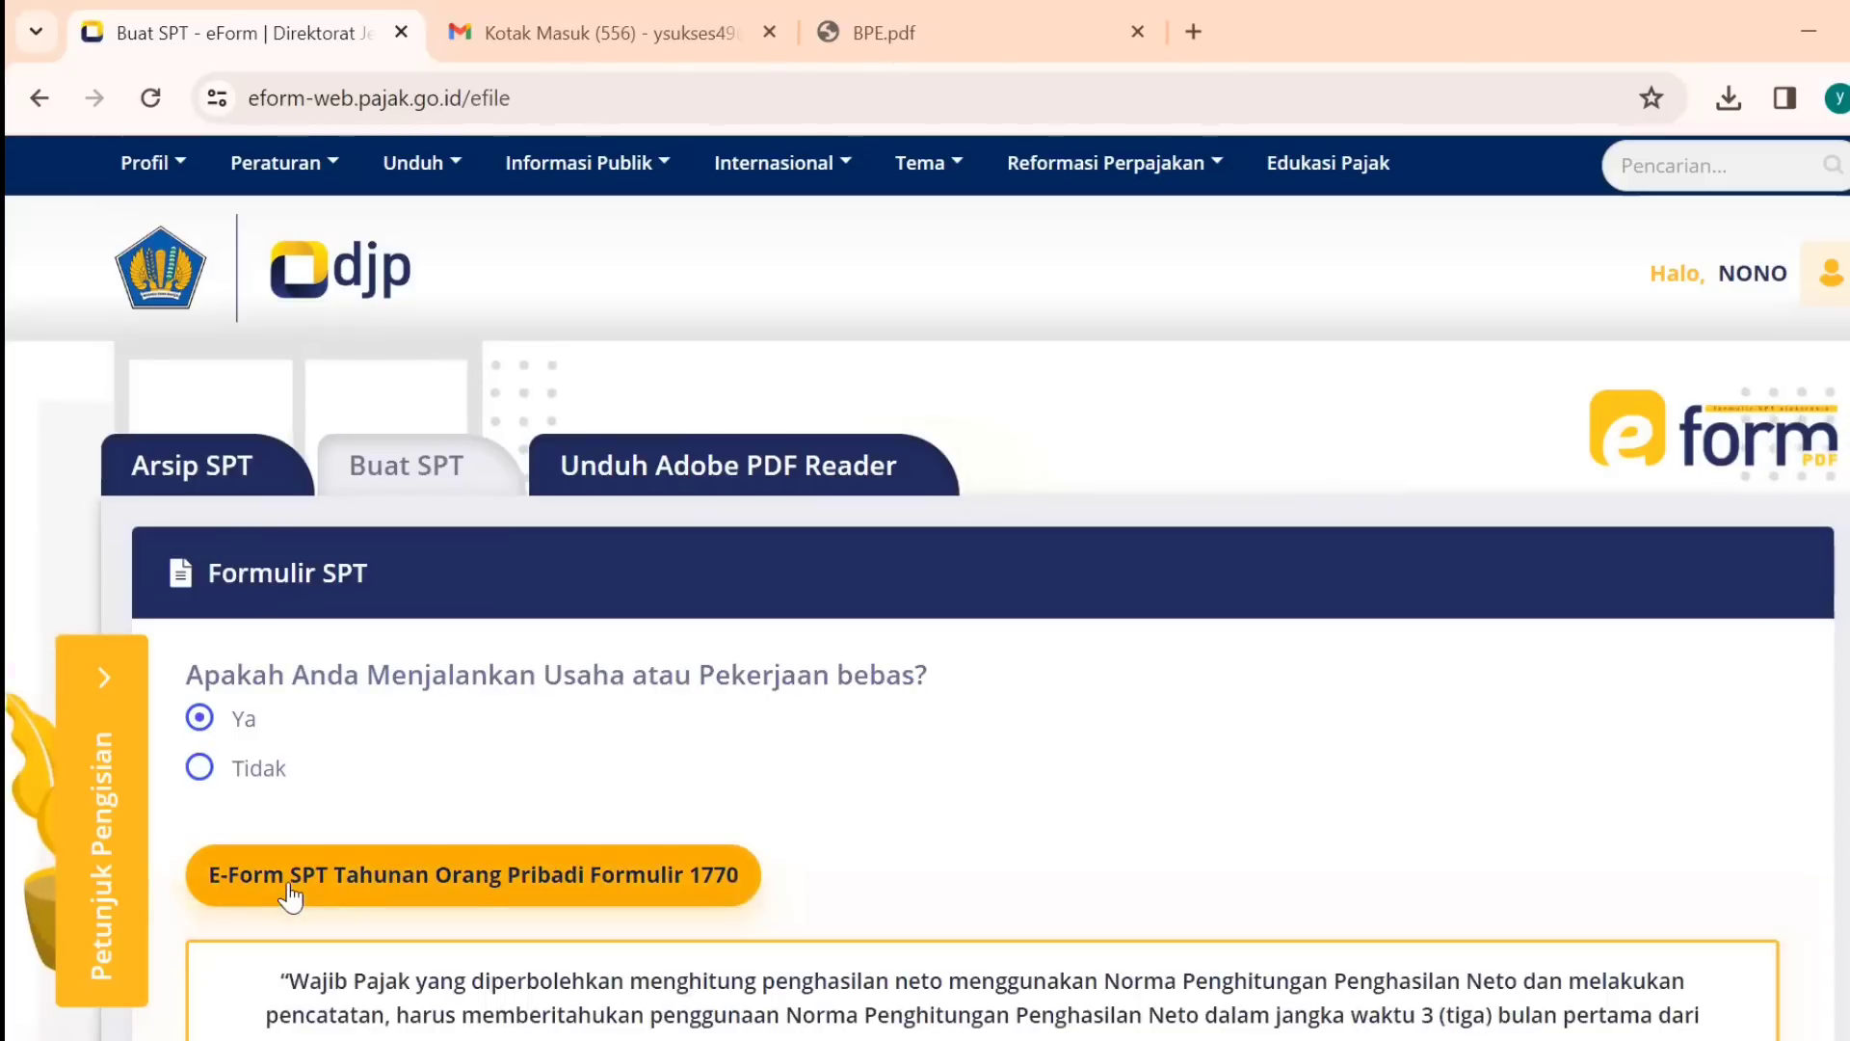
click(376, 886)
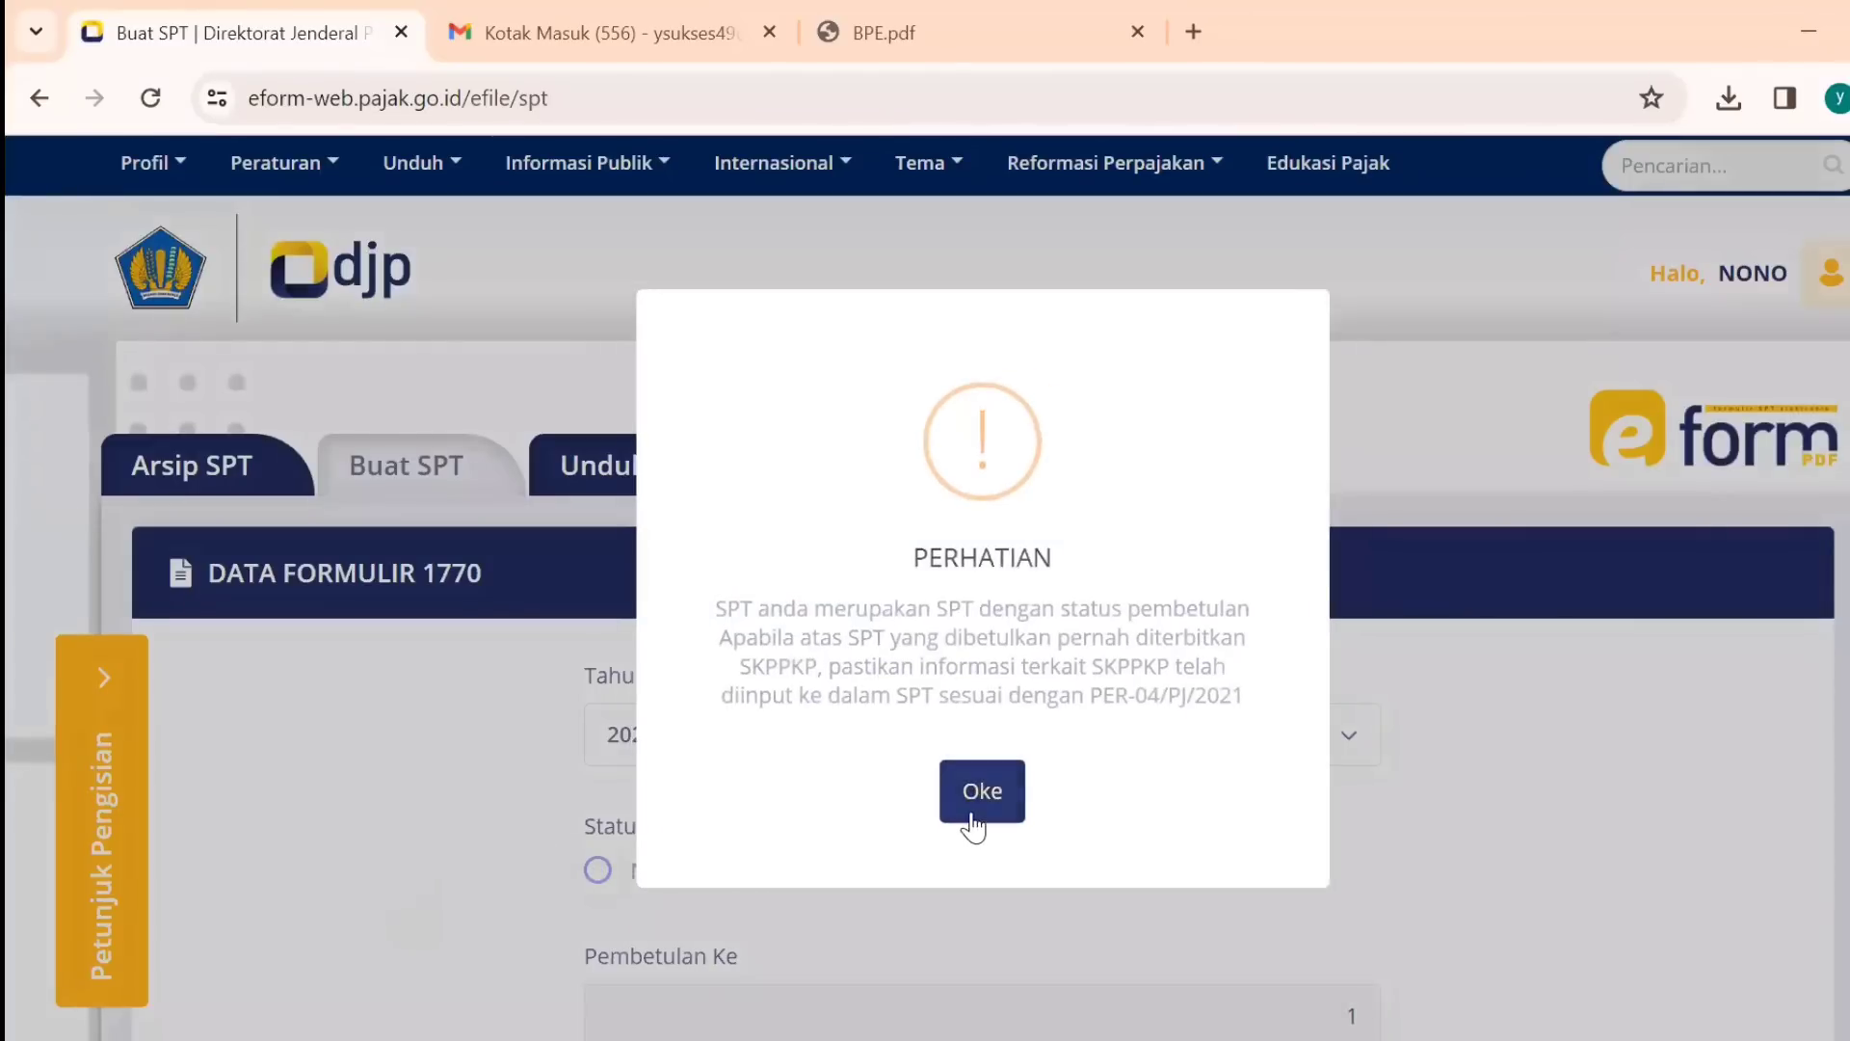
click(980, 817)
Keep tax year 2023 and download the 1770 form with its token.
scroll(1706, 459, down, 4)
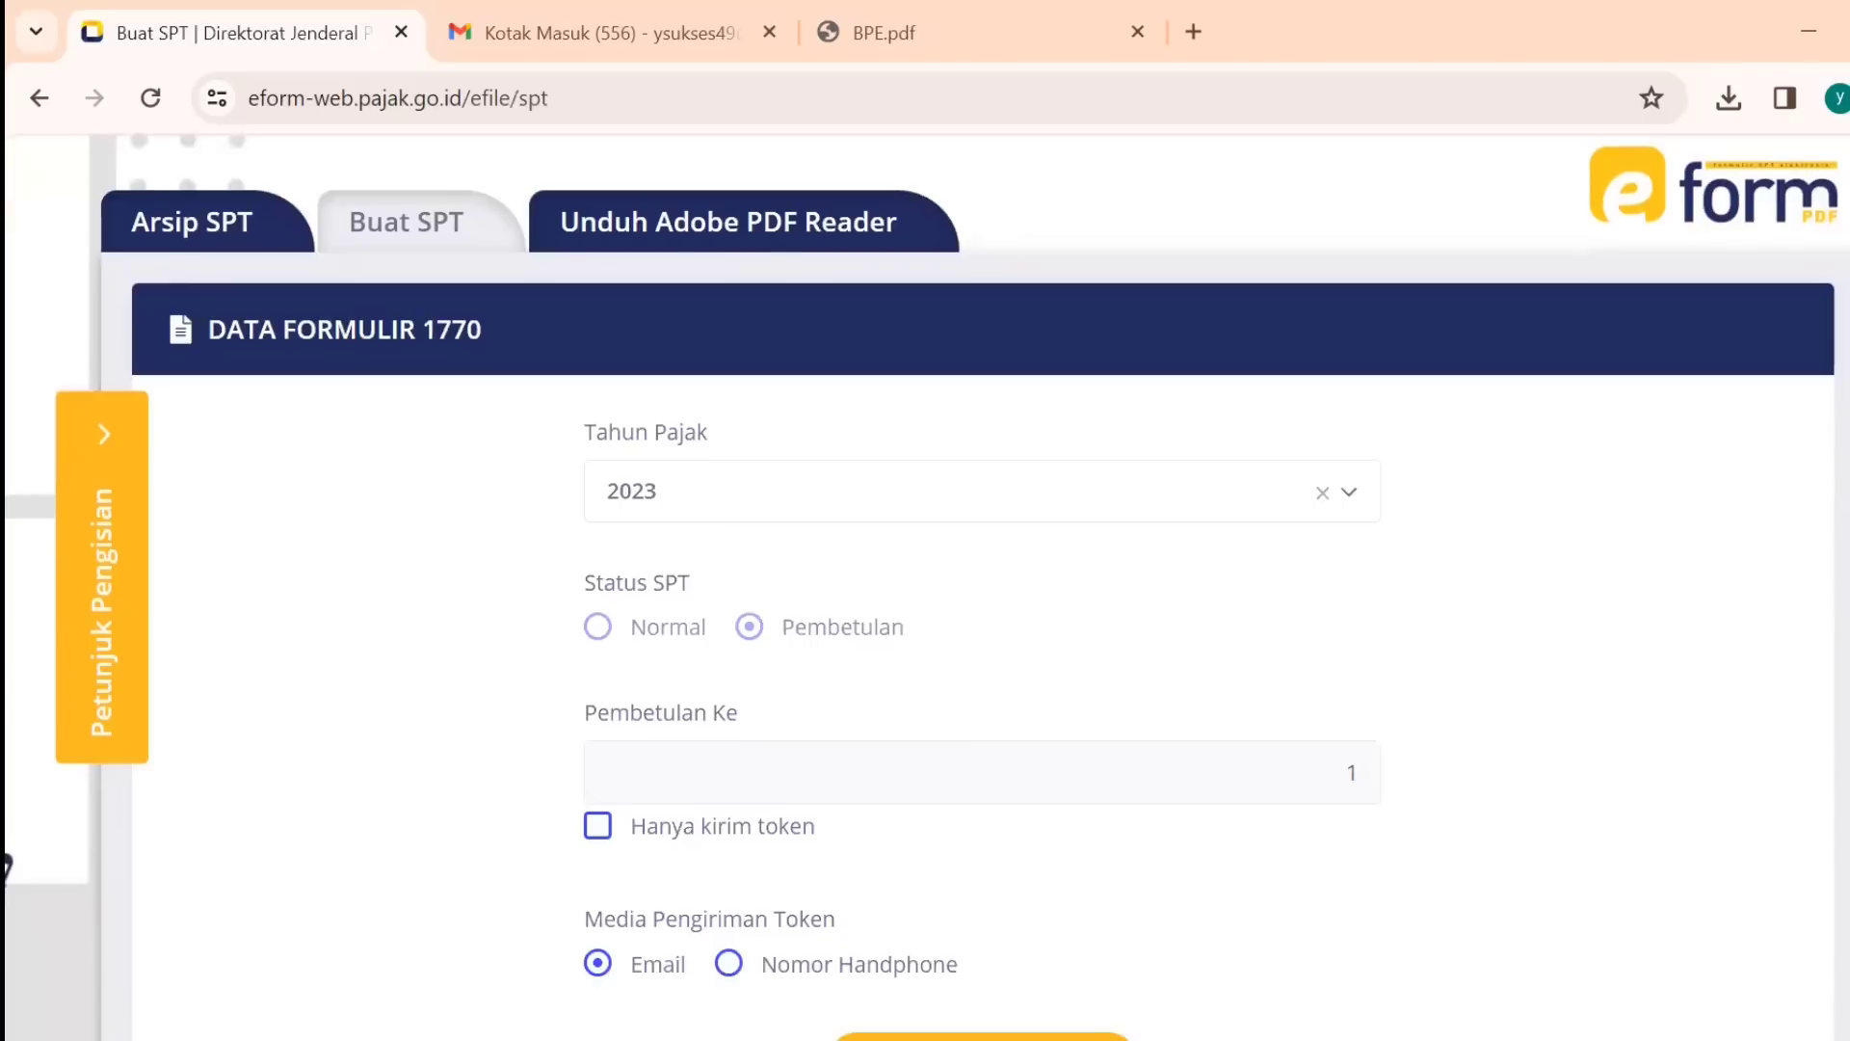
click(1248, 398)
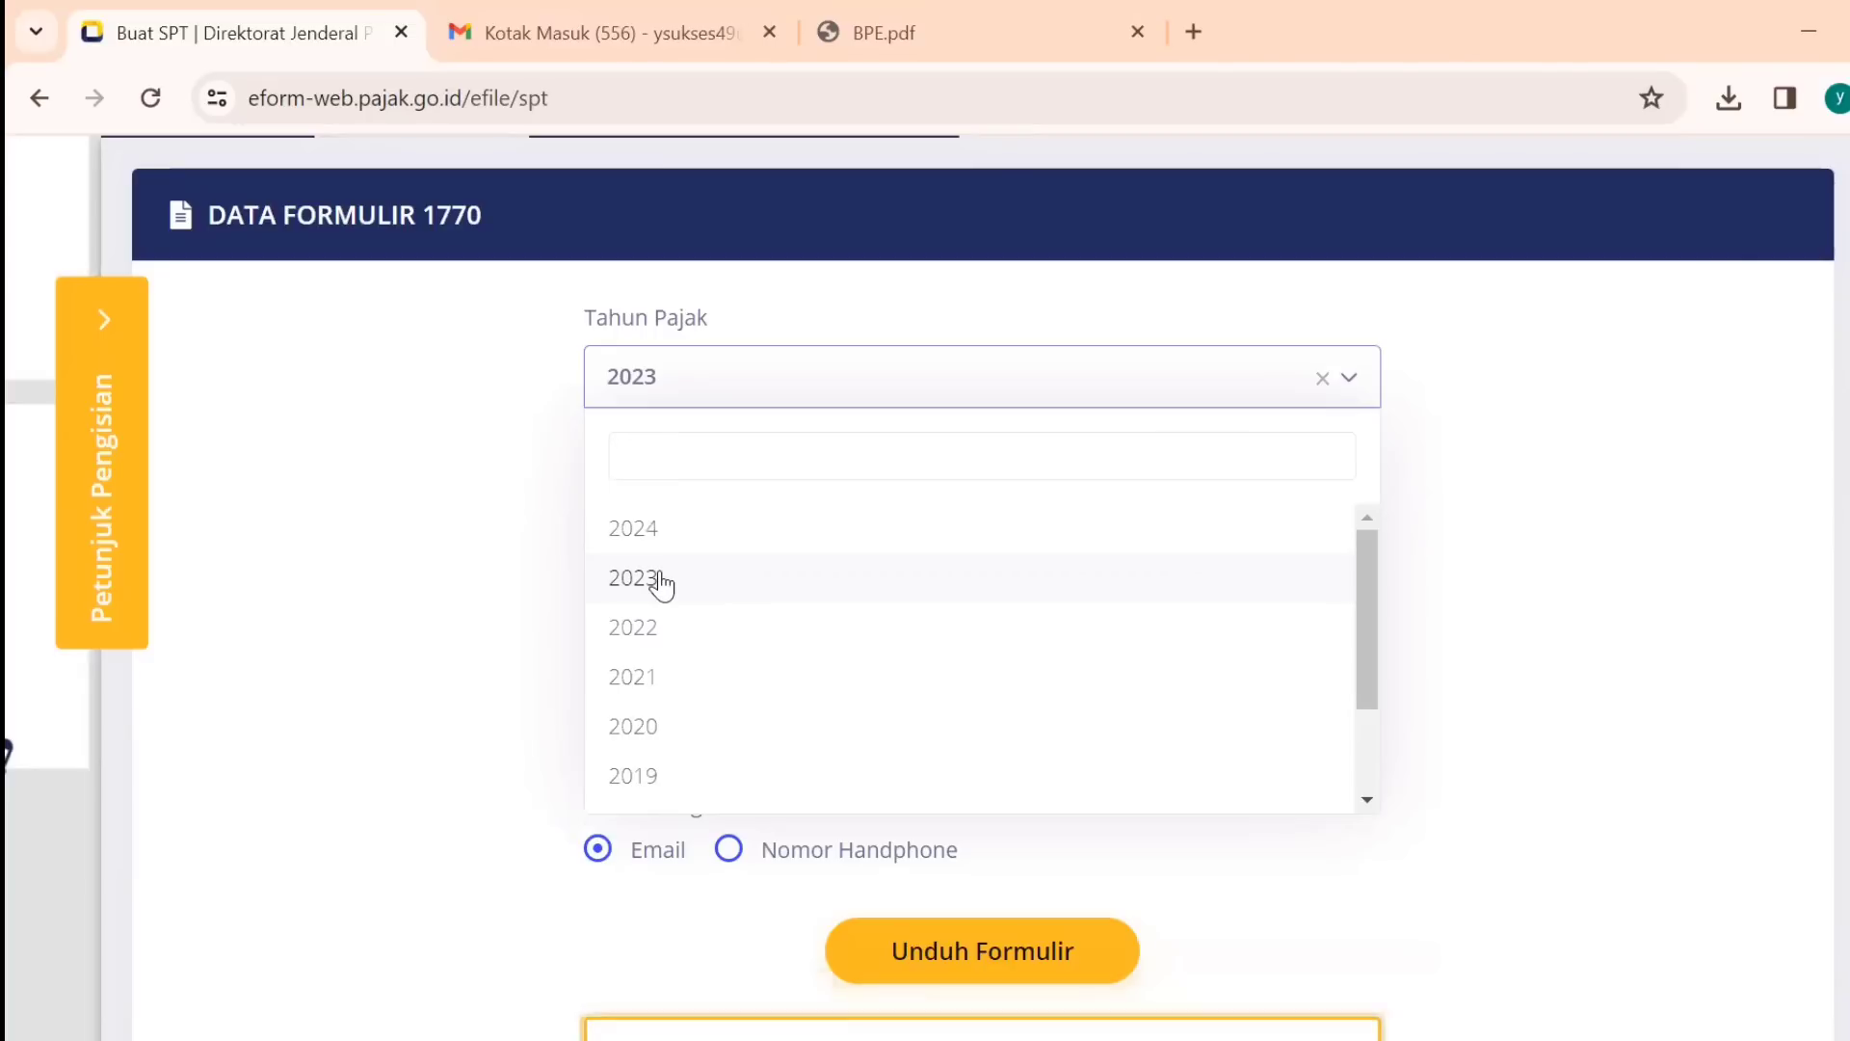
click(646, 589)
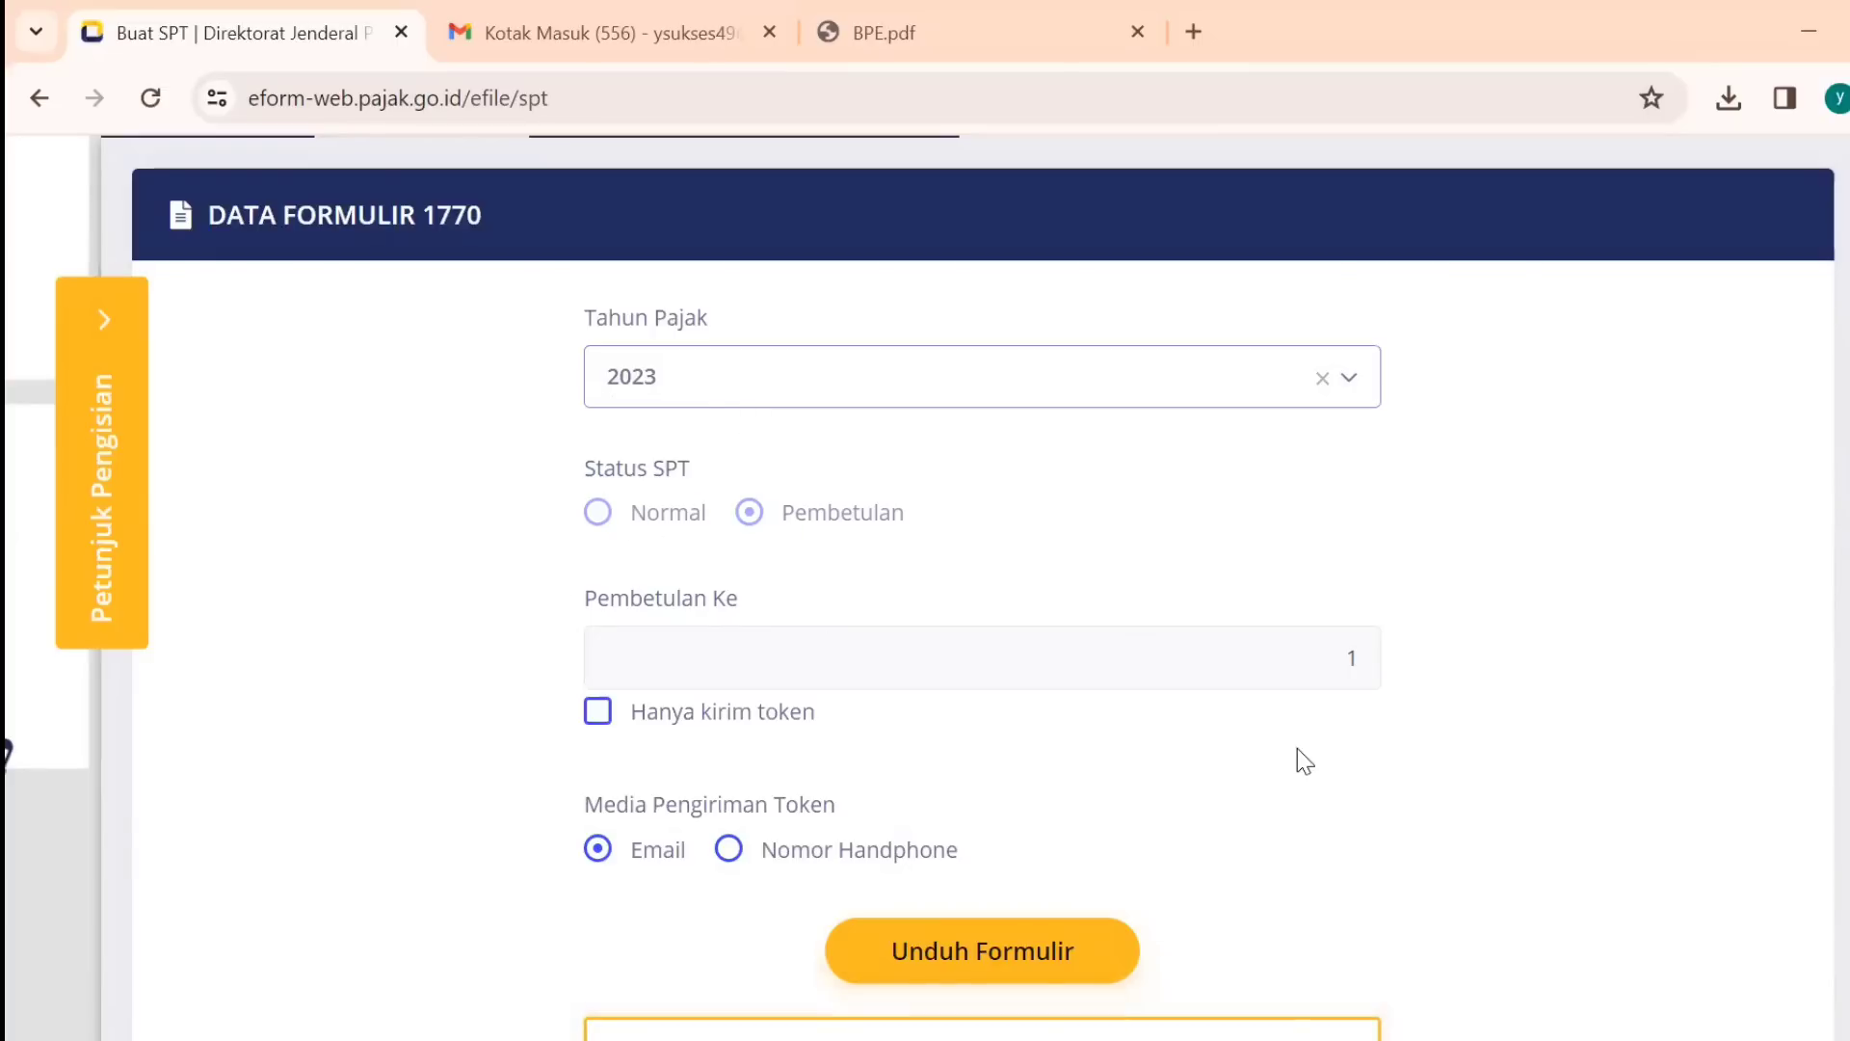
scroll(983, 655, down, 5)
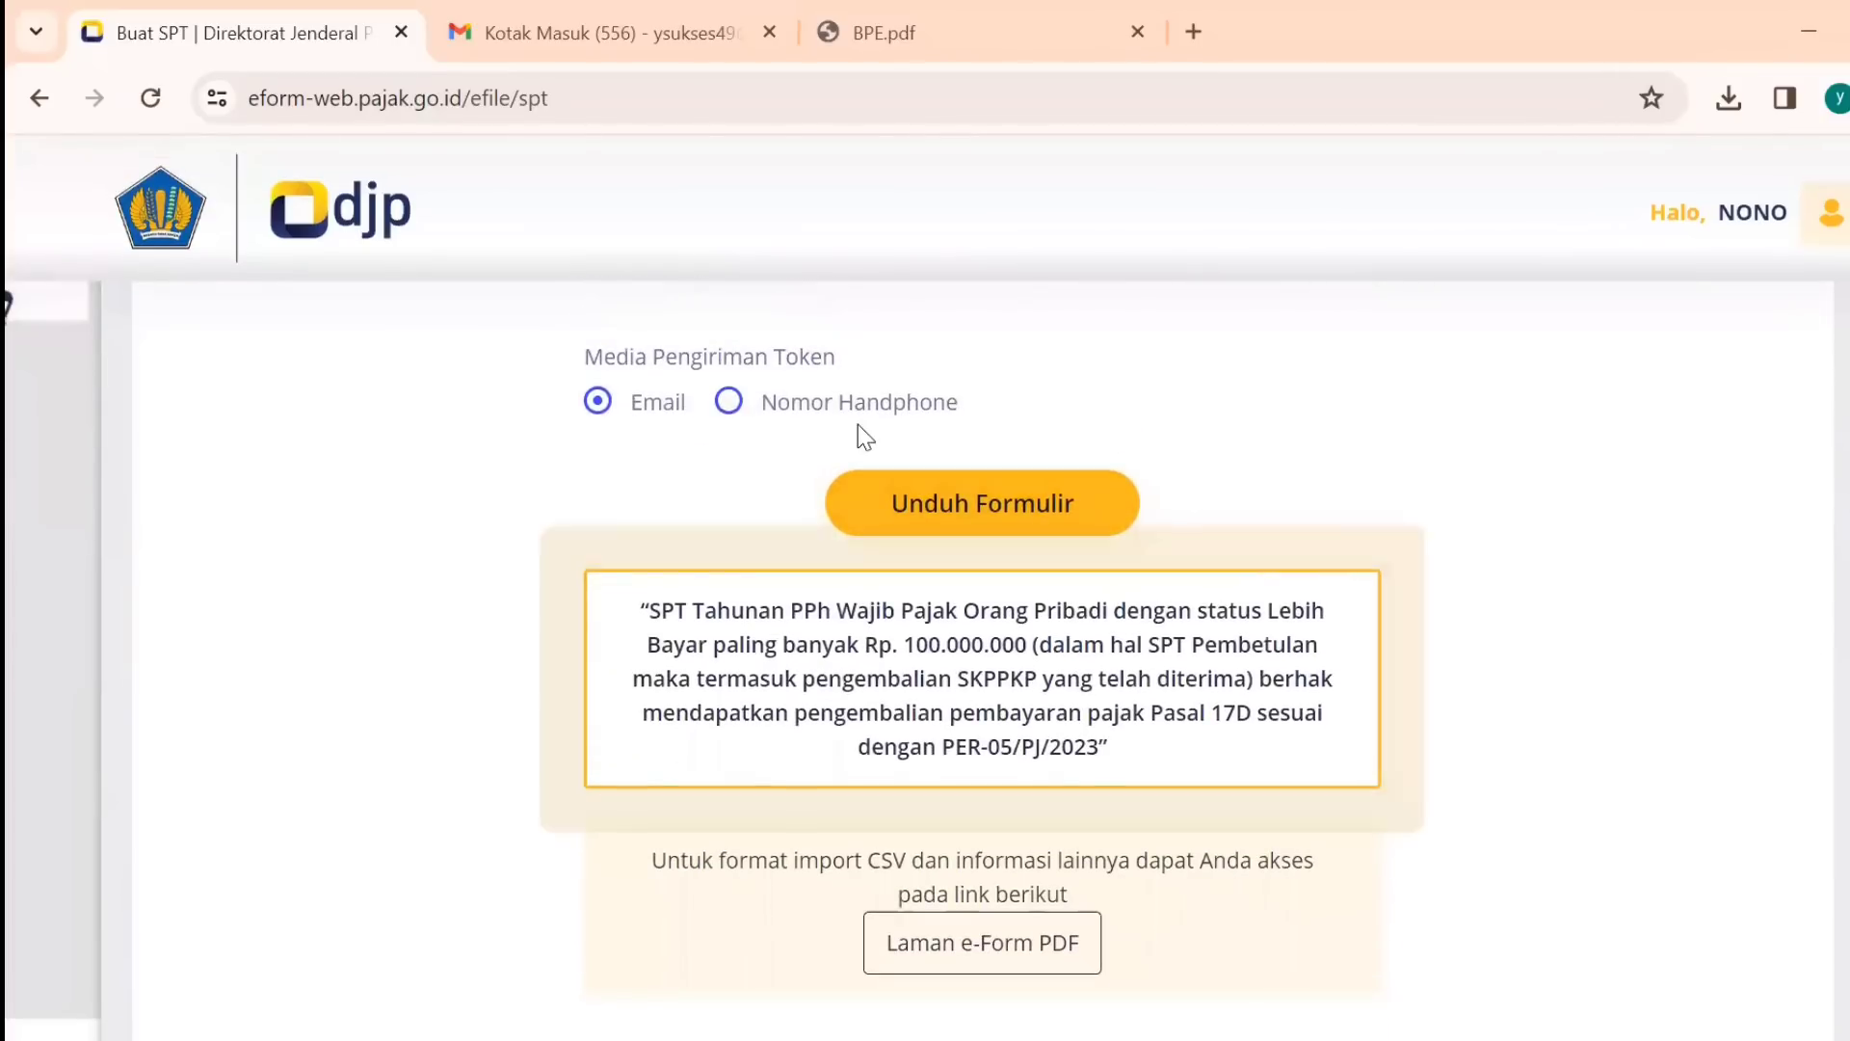
click(1035, 528)
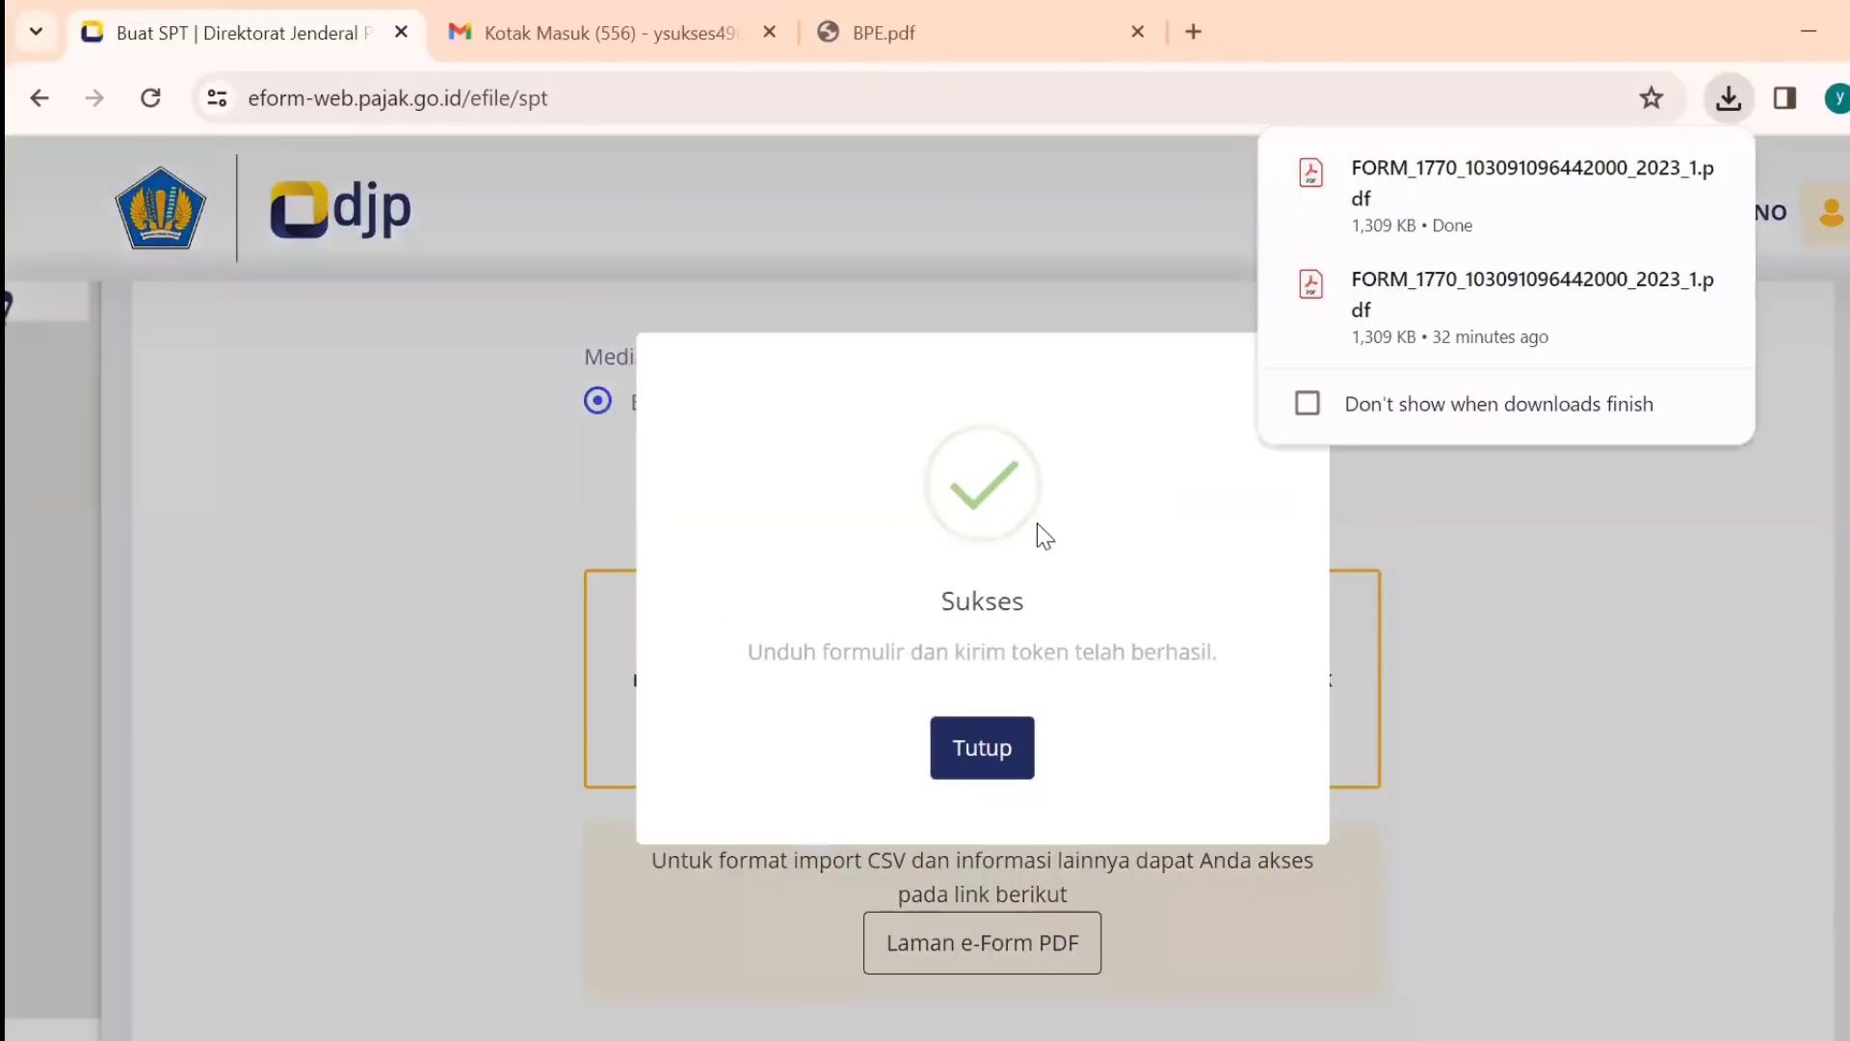
Dismiss the Sukses dialog and open the Laman e-Form PDF page in a new tab.
click(970, 766)
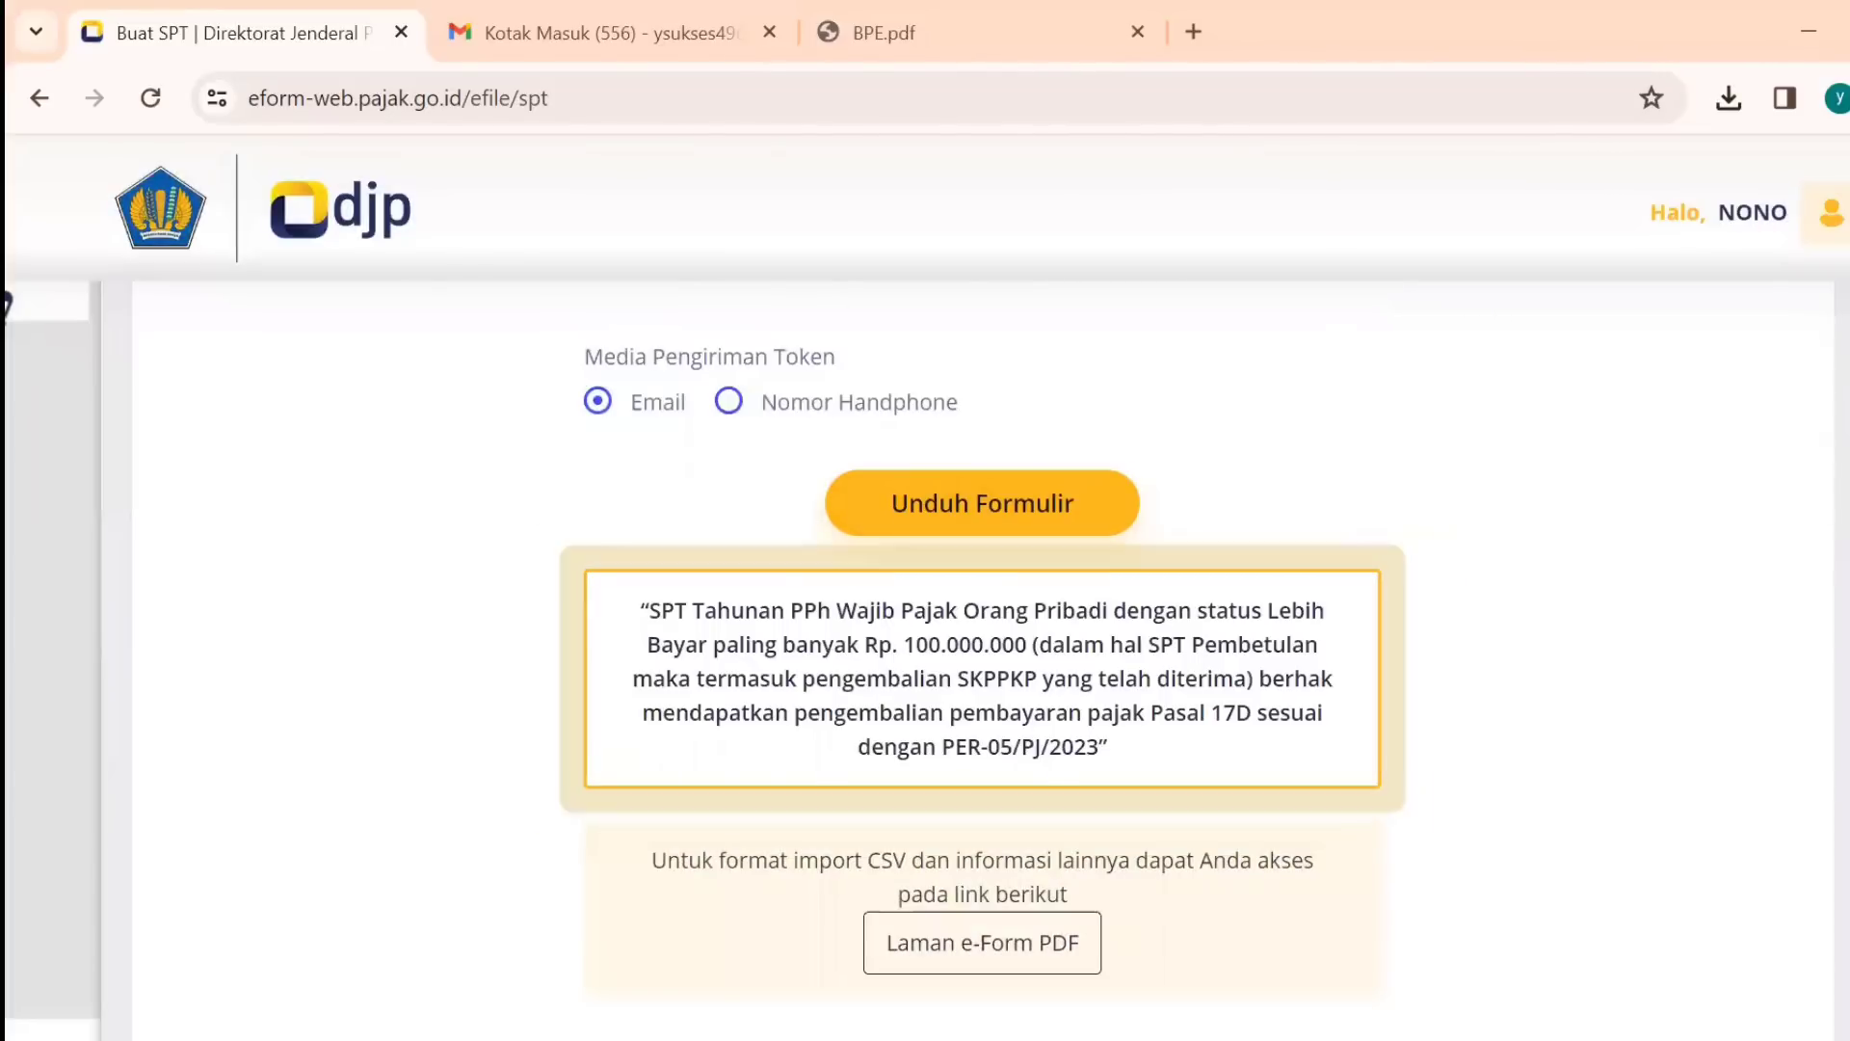
scroll(1766, 478, up, 5)
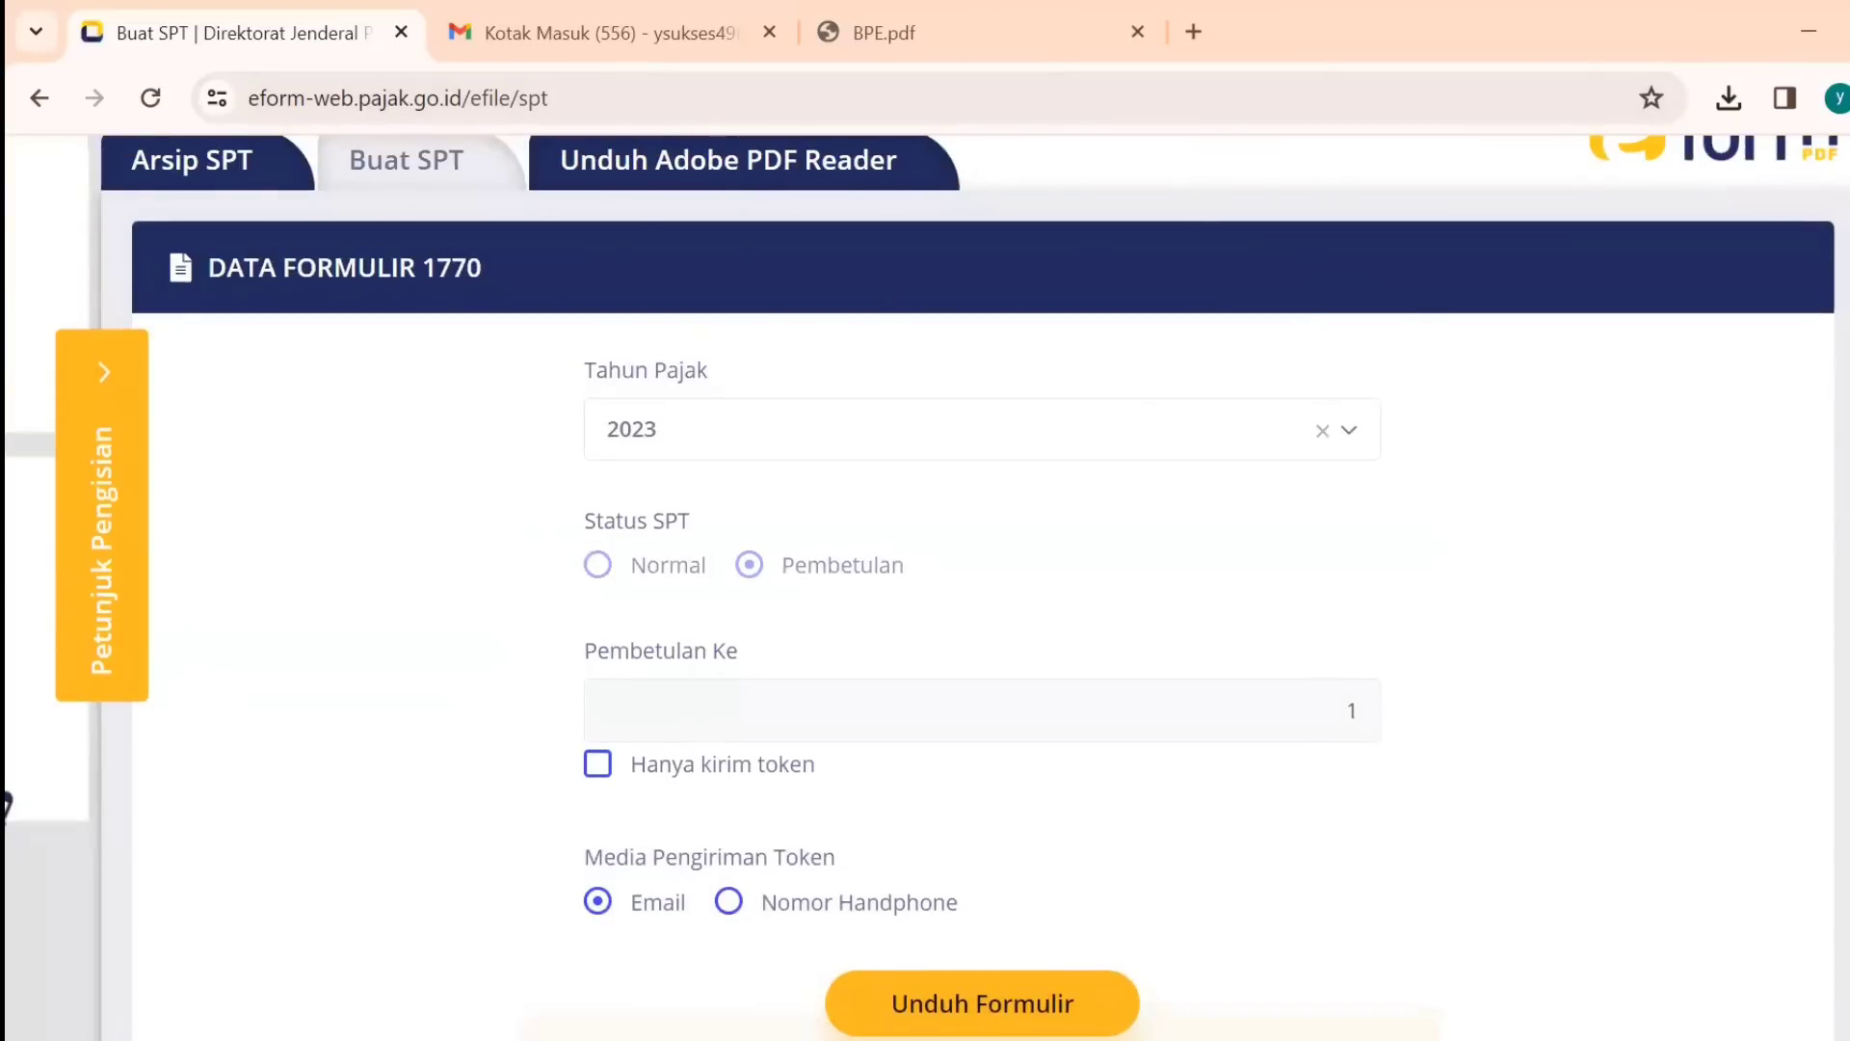
scroll(1790, 403, down, 3)
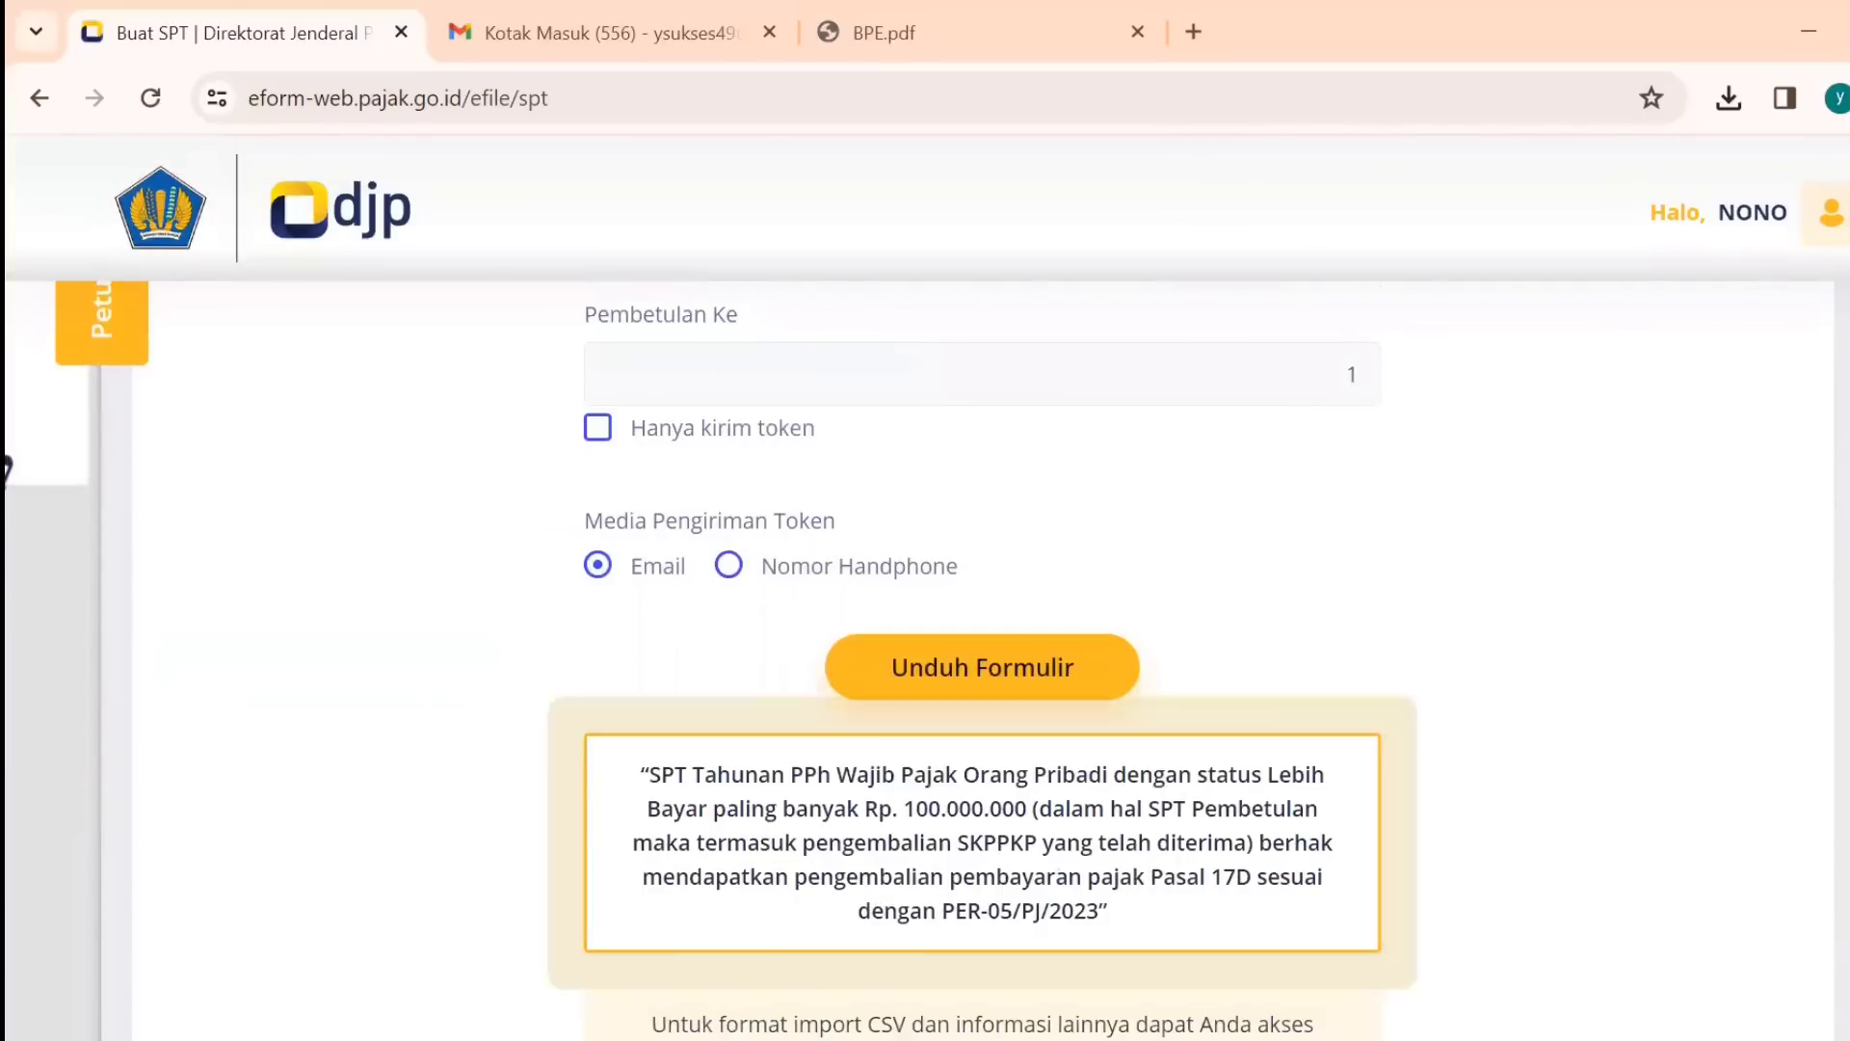
scroll(1393, 584, down, 2)
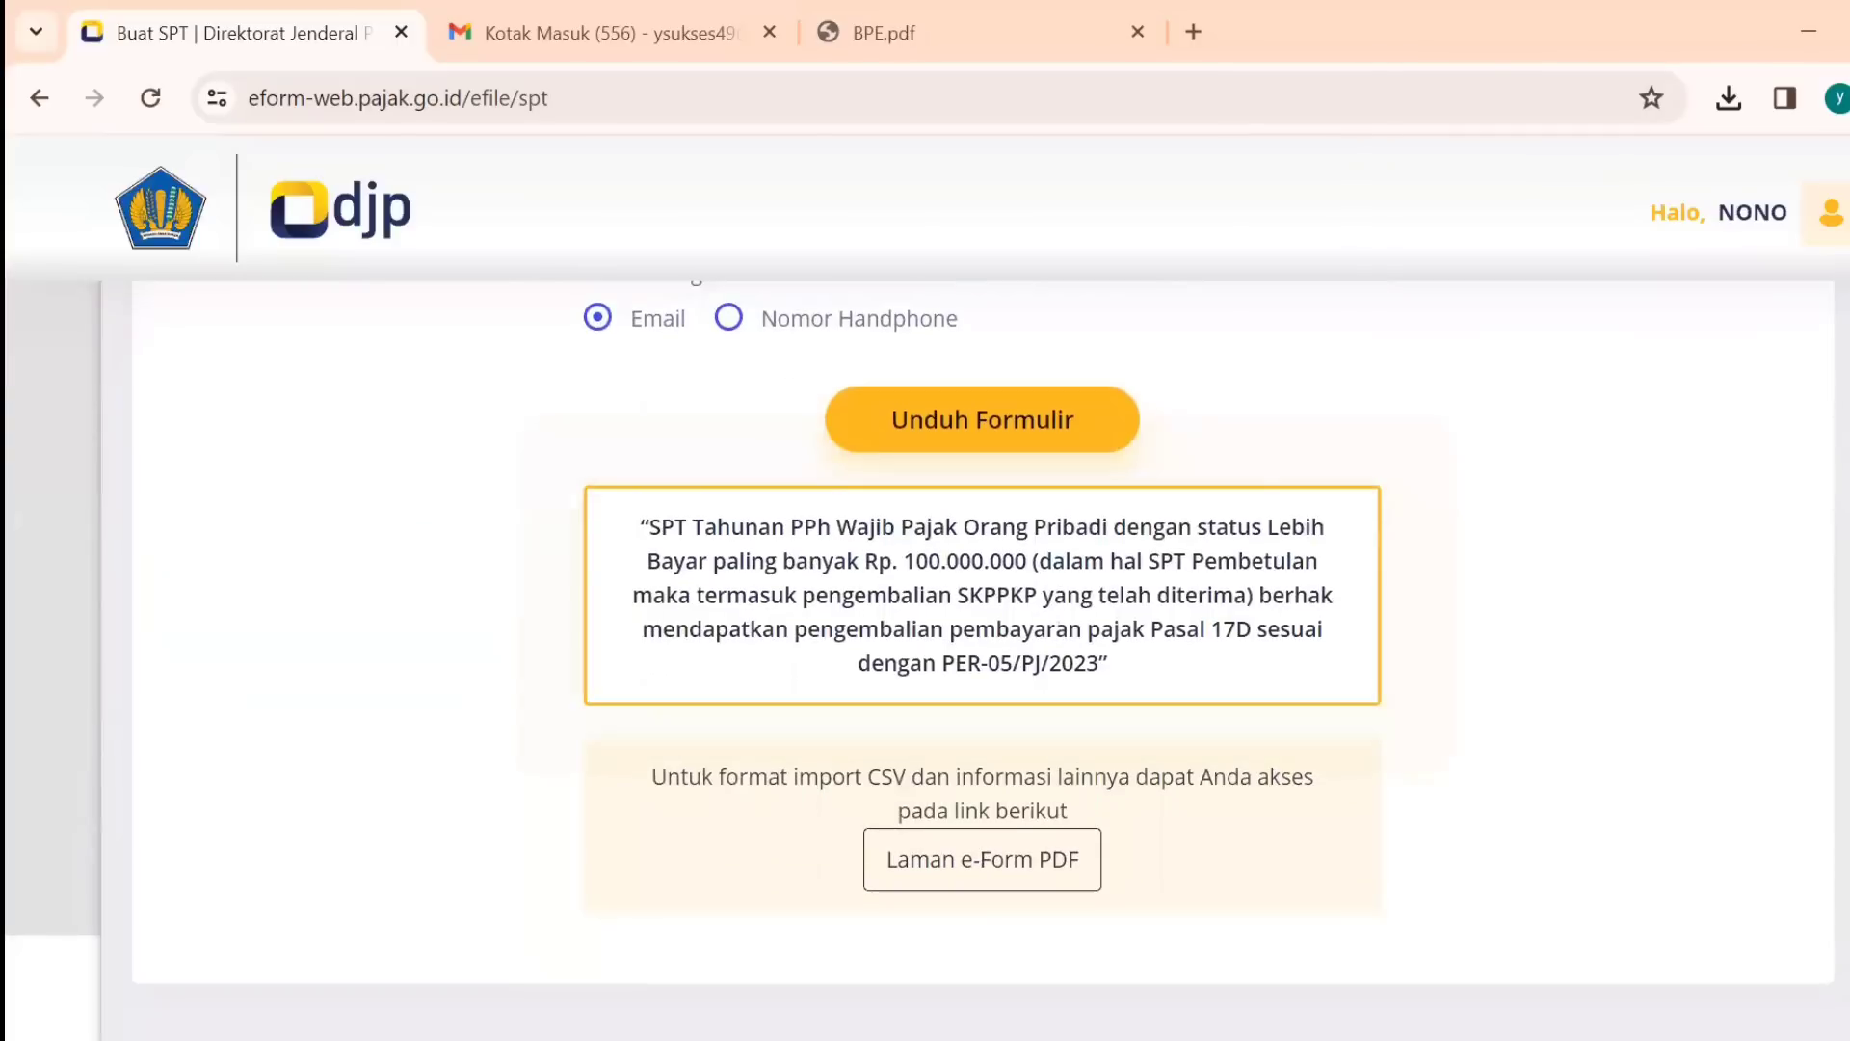
click(957, 868)
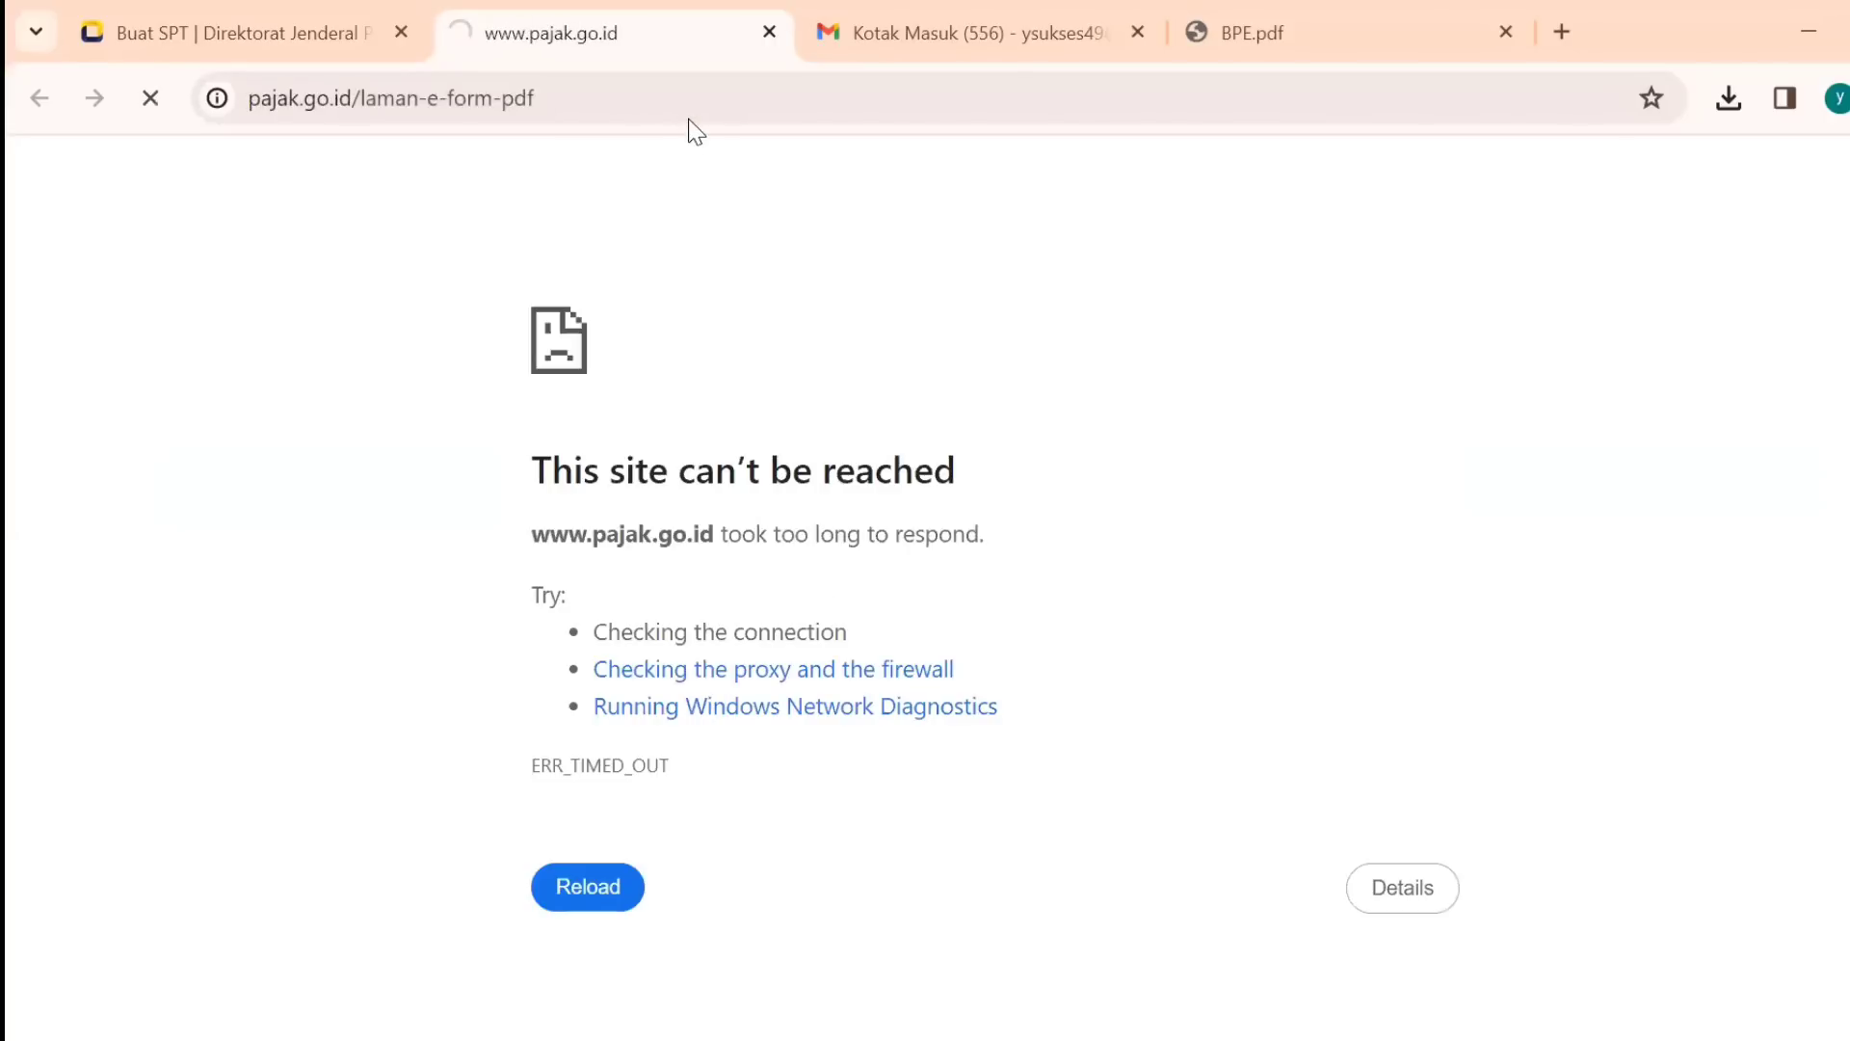
Reload the Laman e-Form PDF page, find the SPT 1770 downloads, and switch to File Explorer.
click(613, 99)
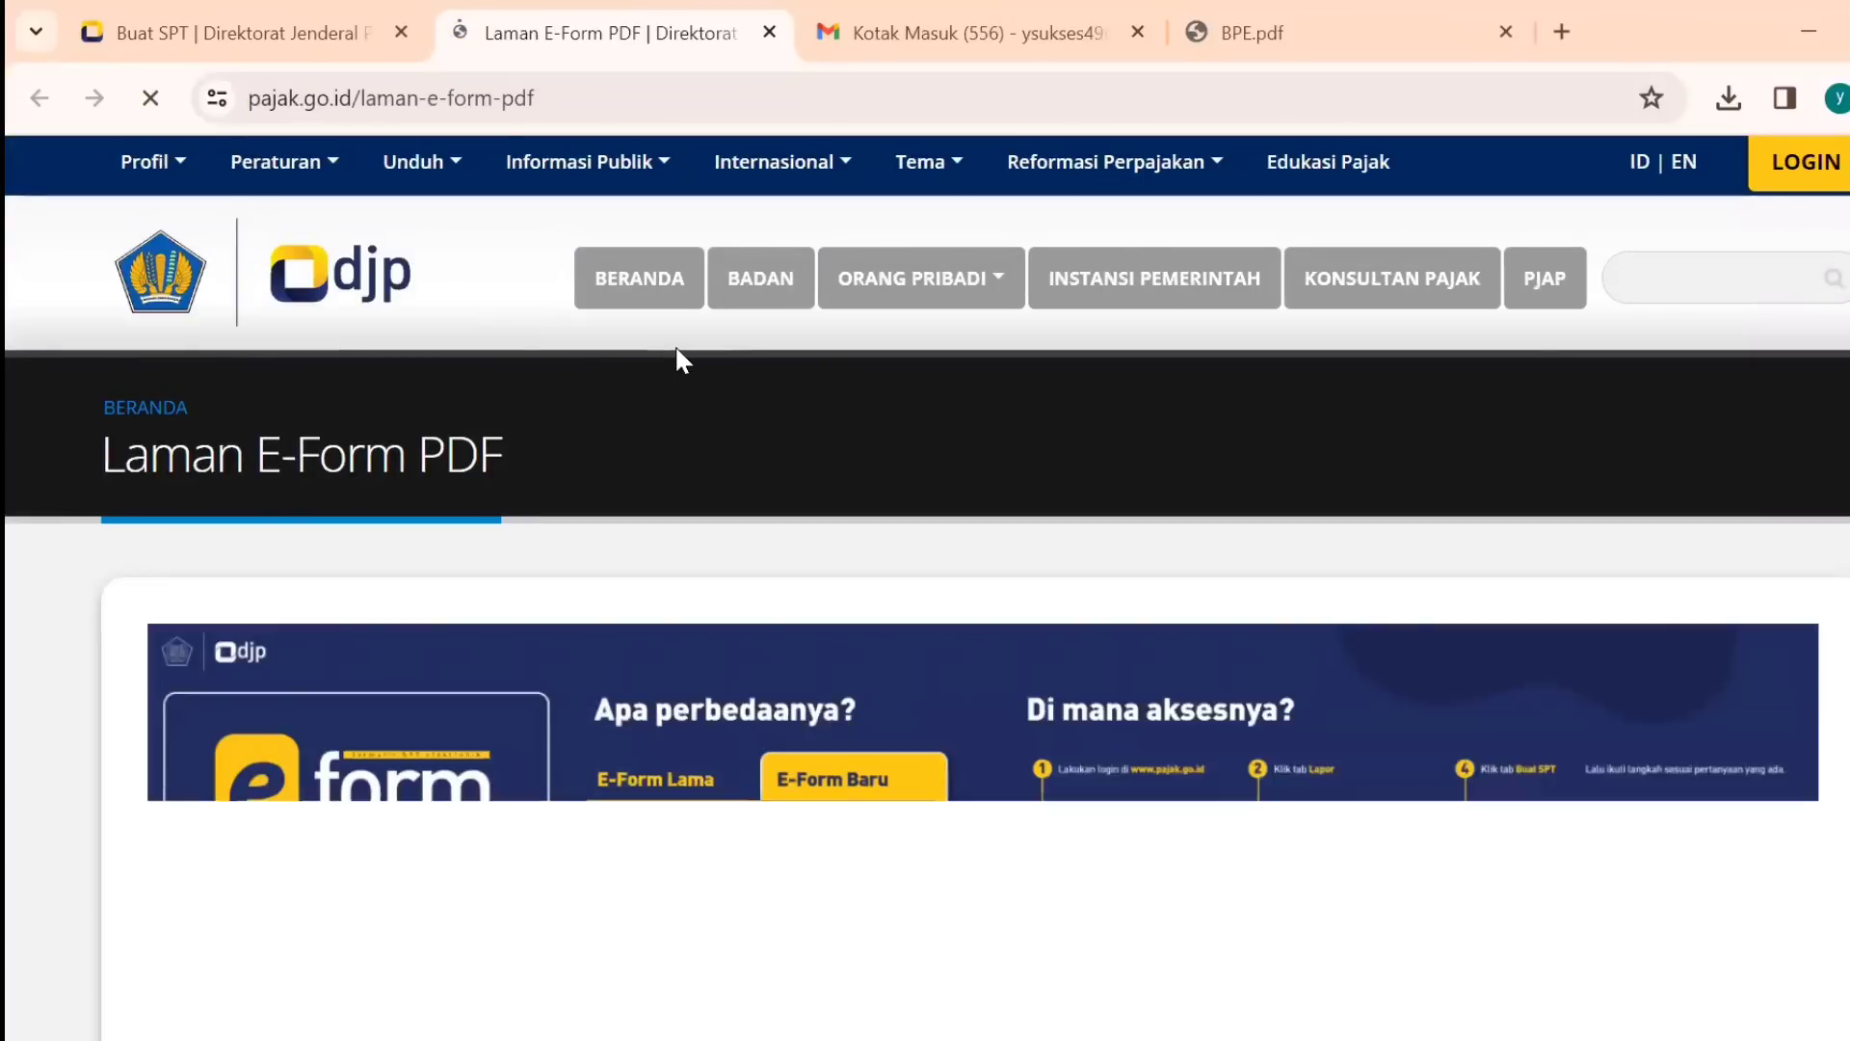
scroll(925, 540, down, 10)
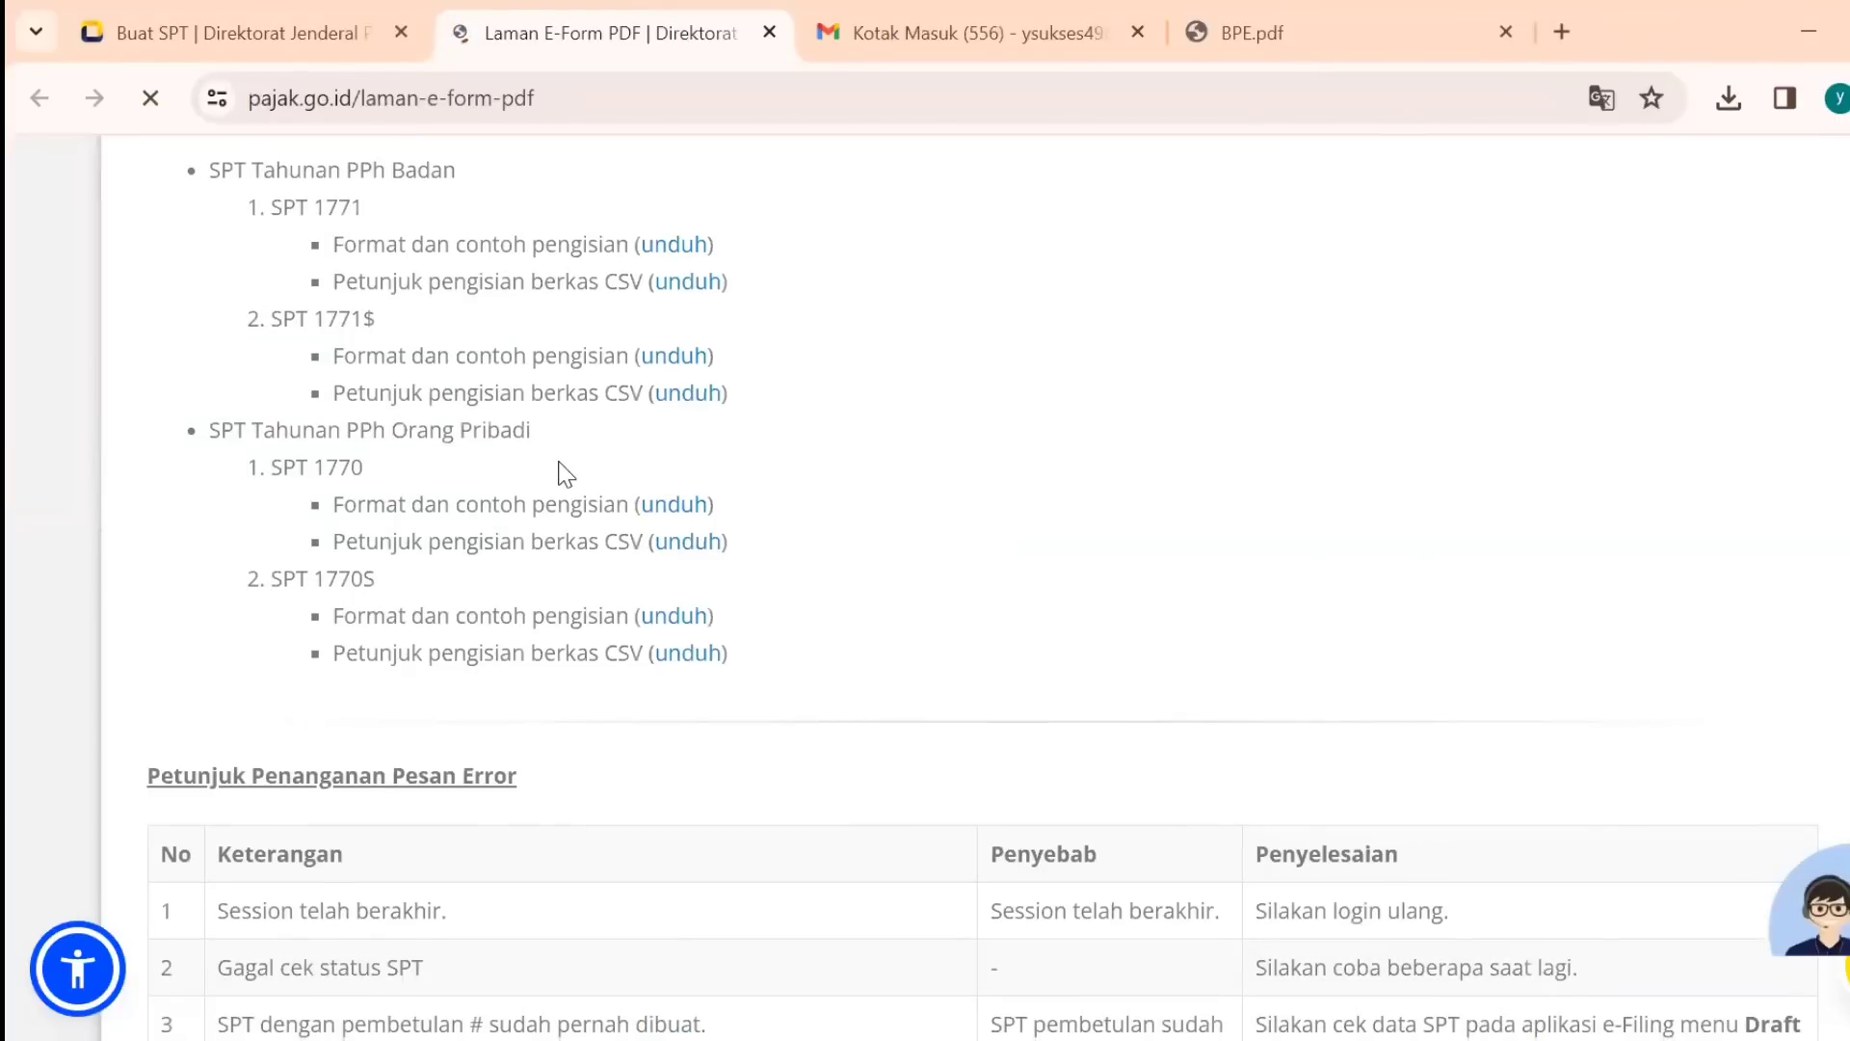
double_click(288, 472)
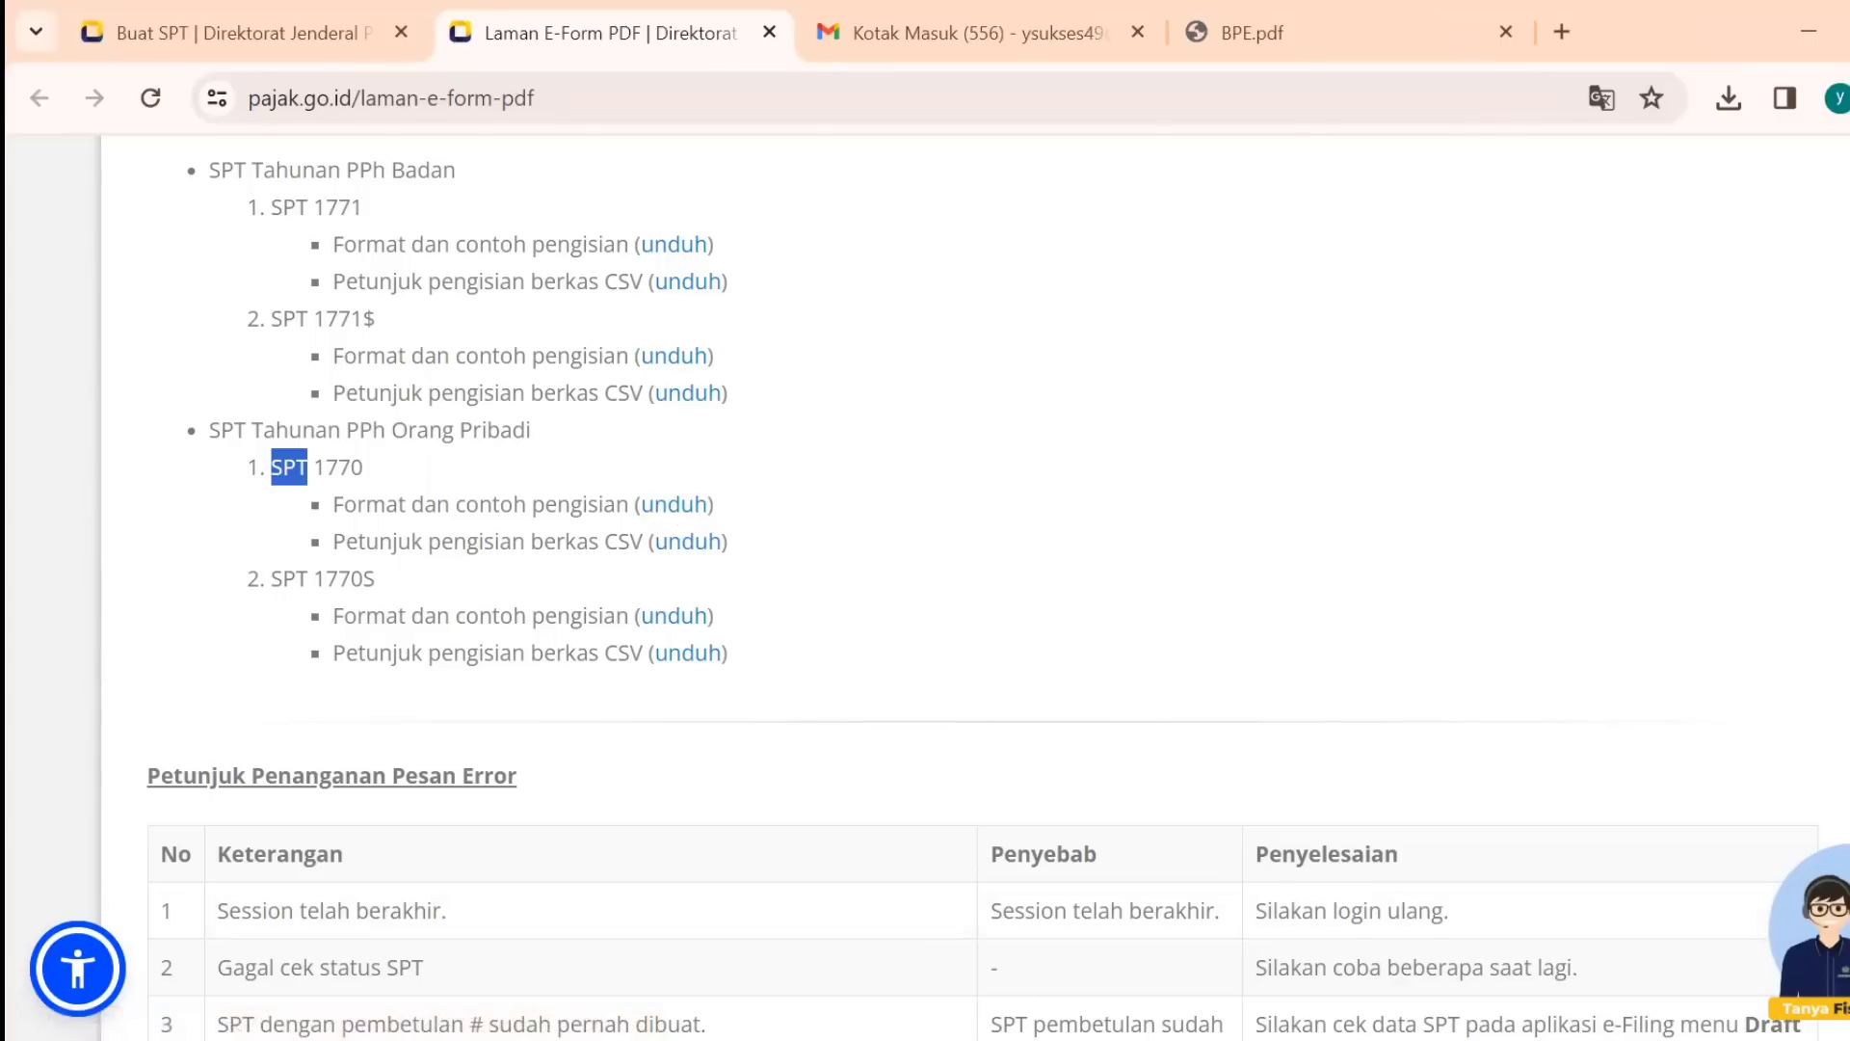
key(alt+Tab)
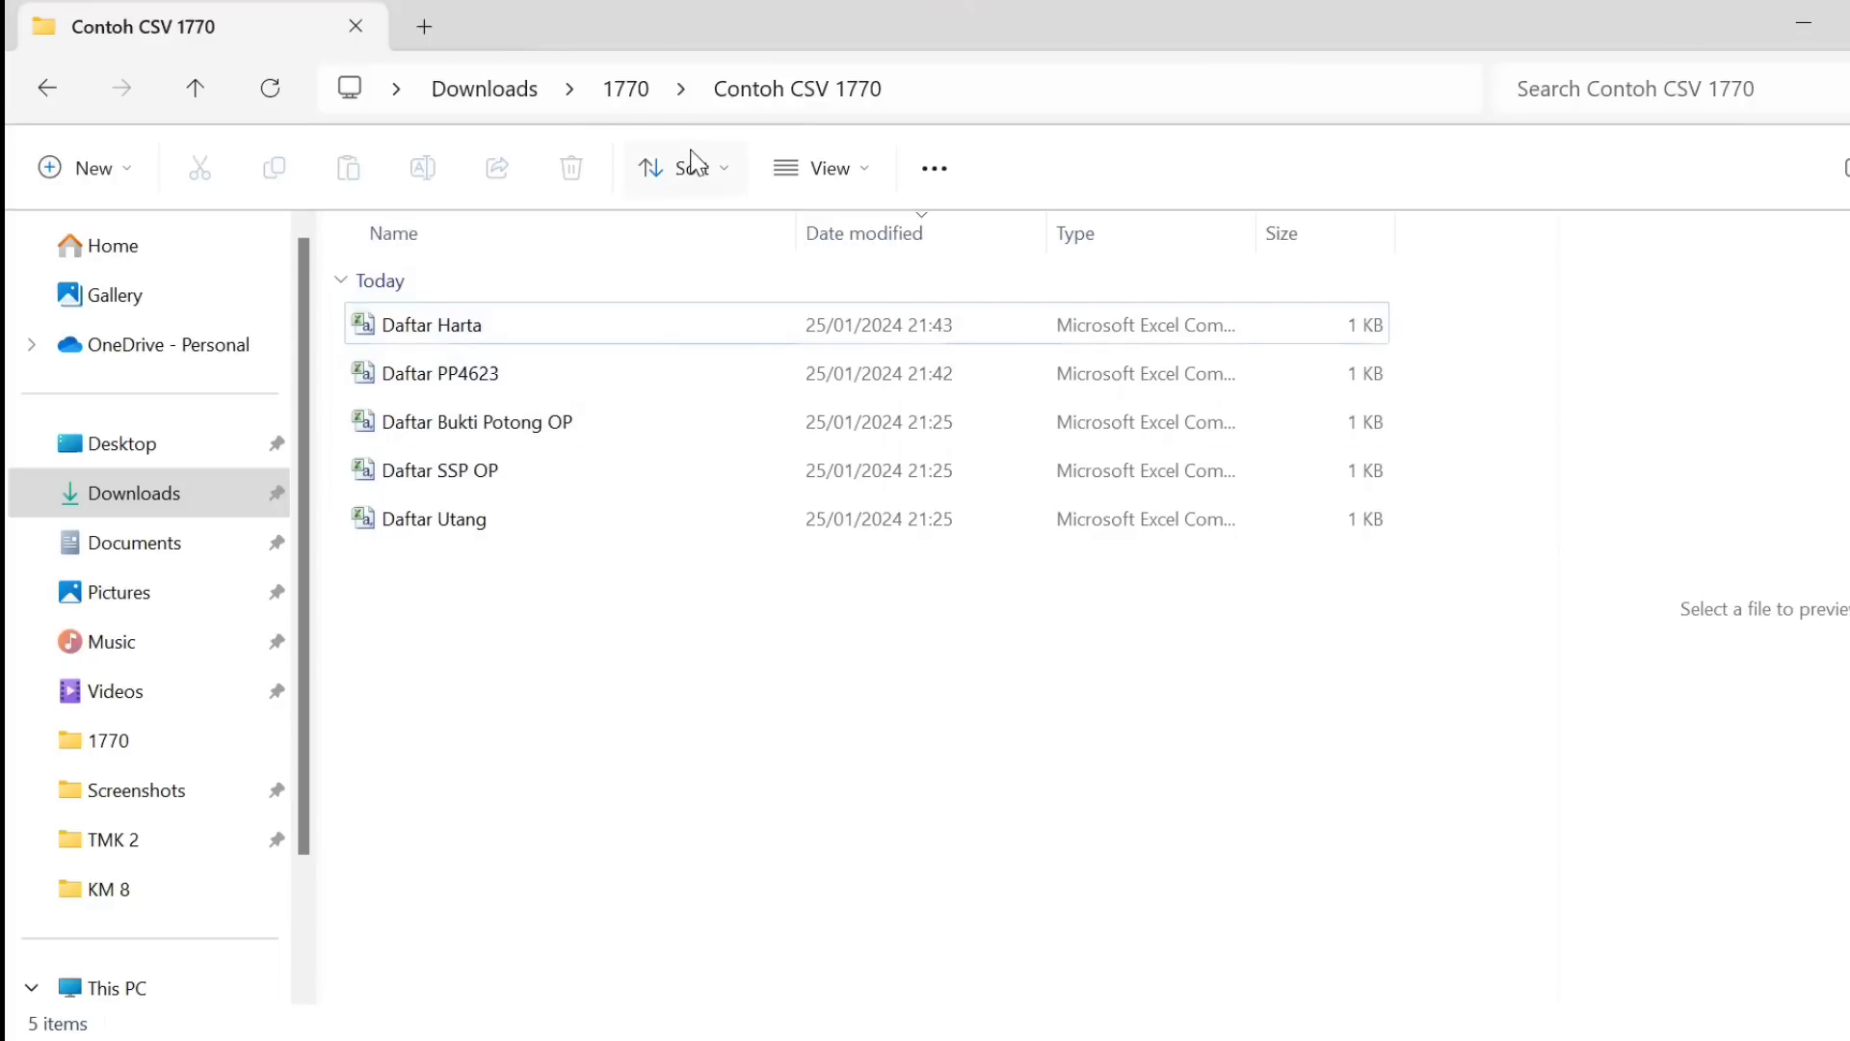
Open the FORM_1770 PDF from the 1770 folder in Adobe Acrobat, then close it.
click(624, 89)
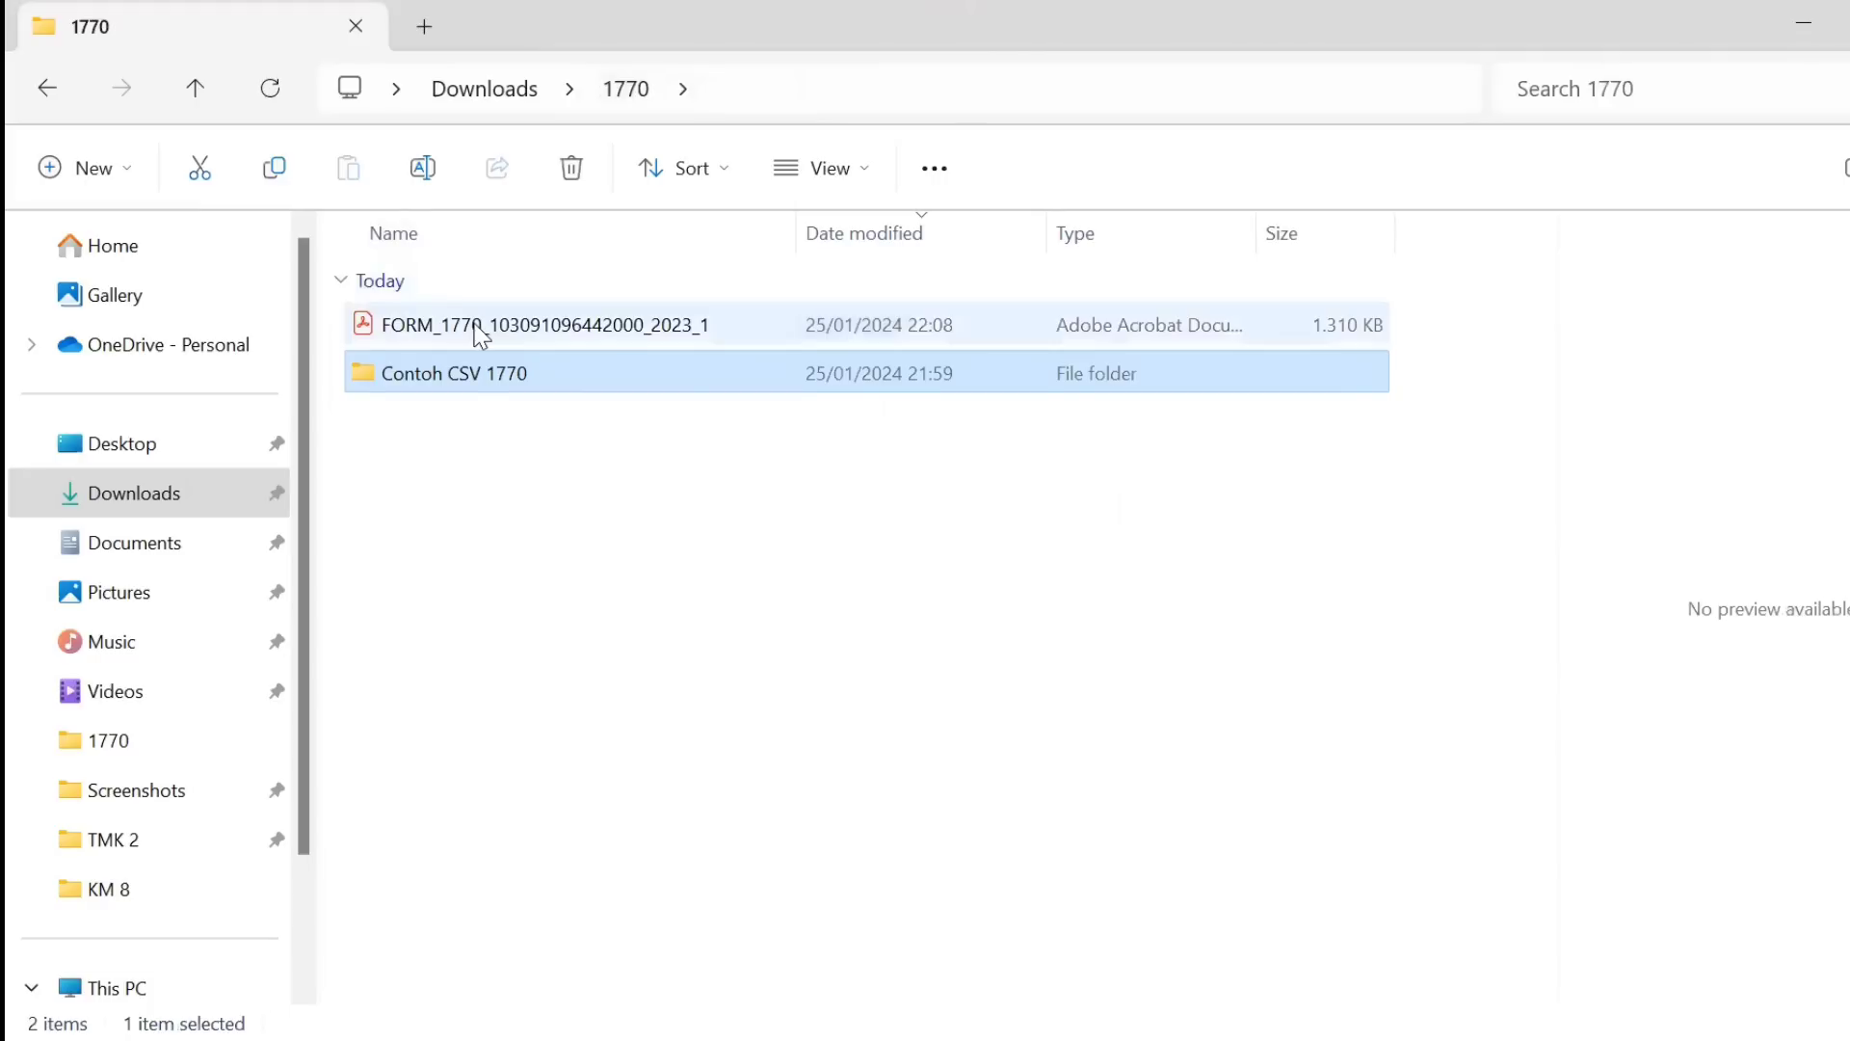
click(480, 328)
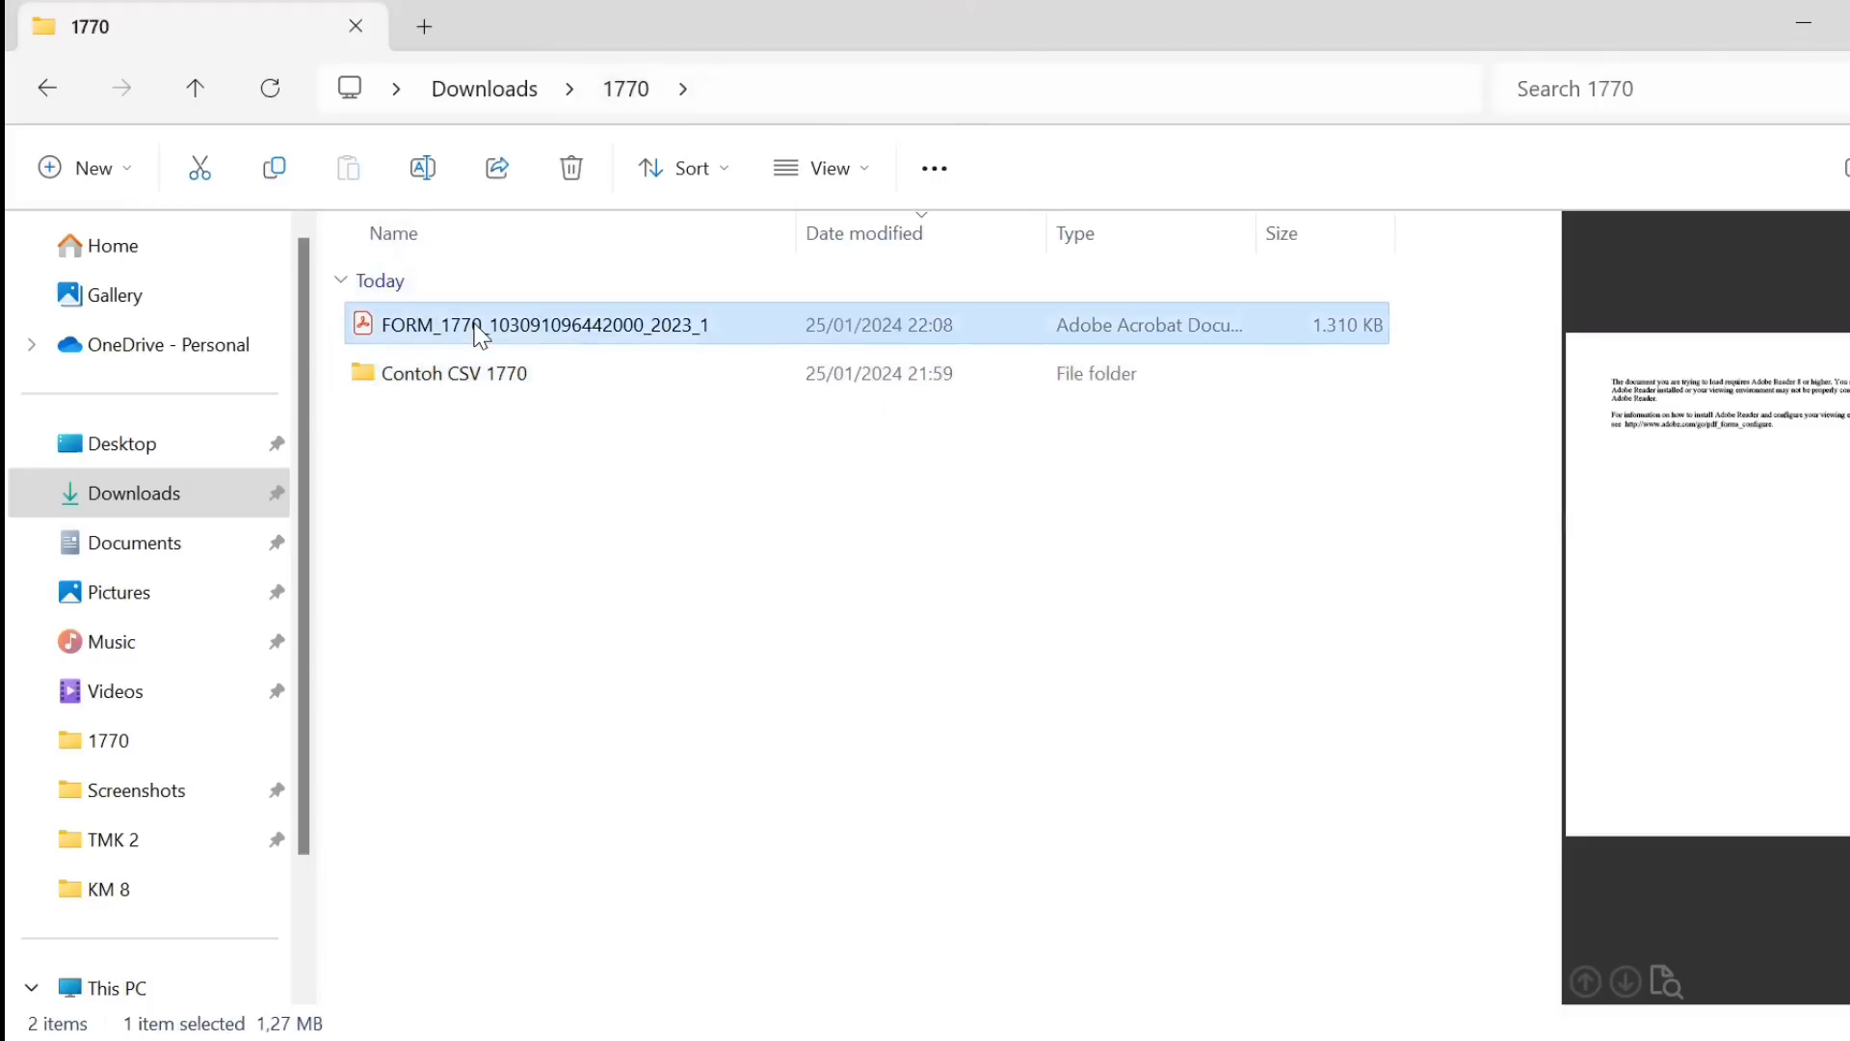
right_click(475, 327)
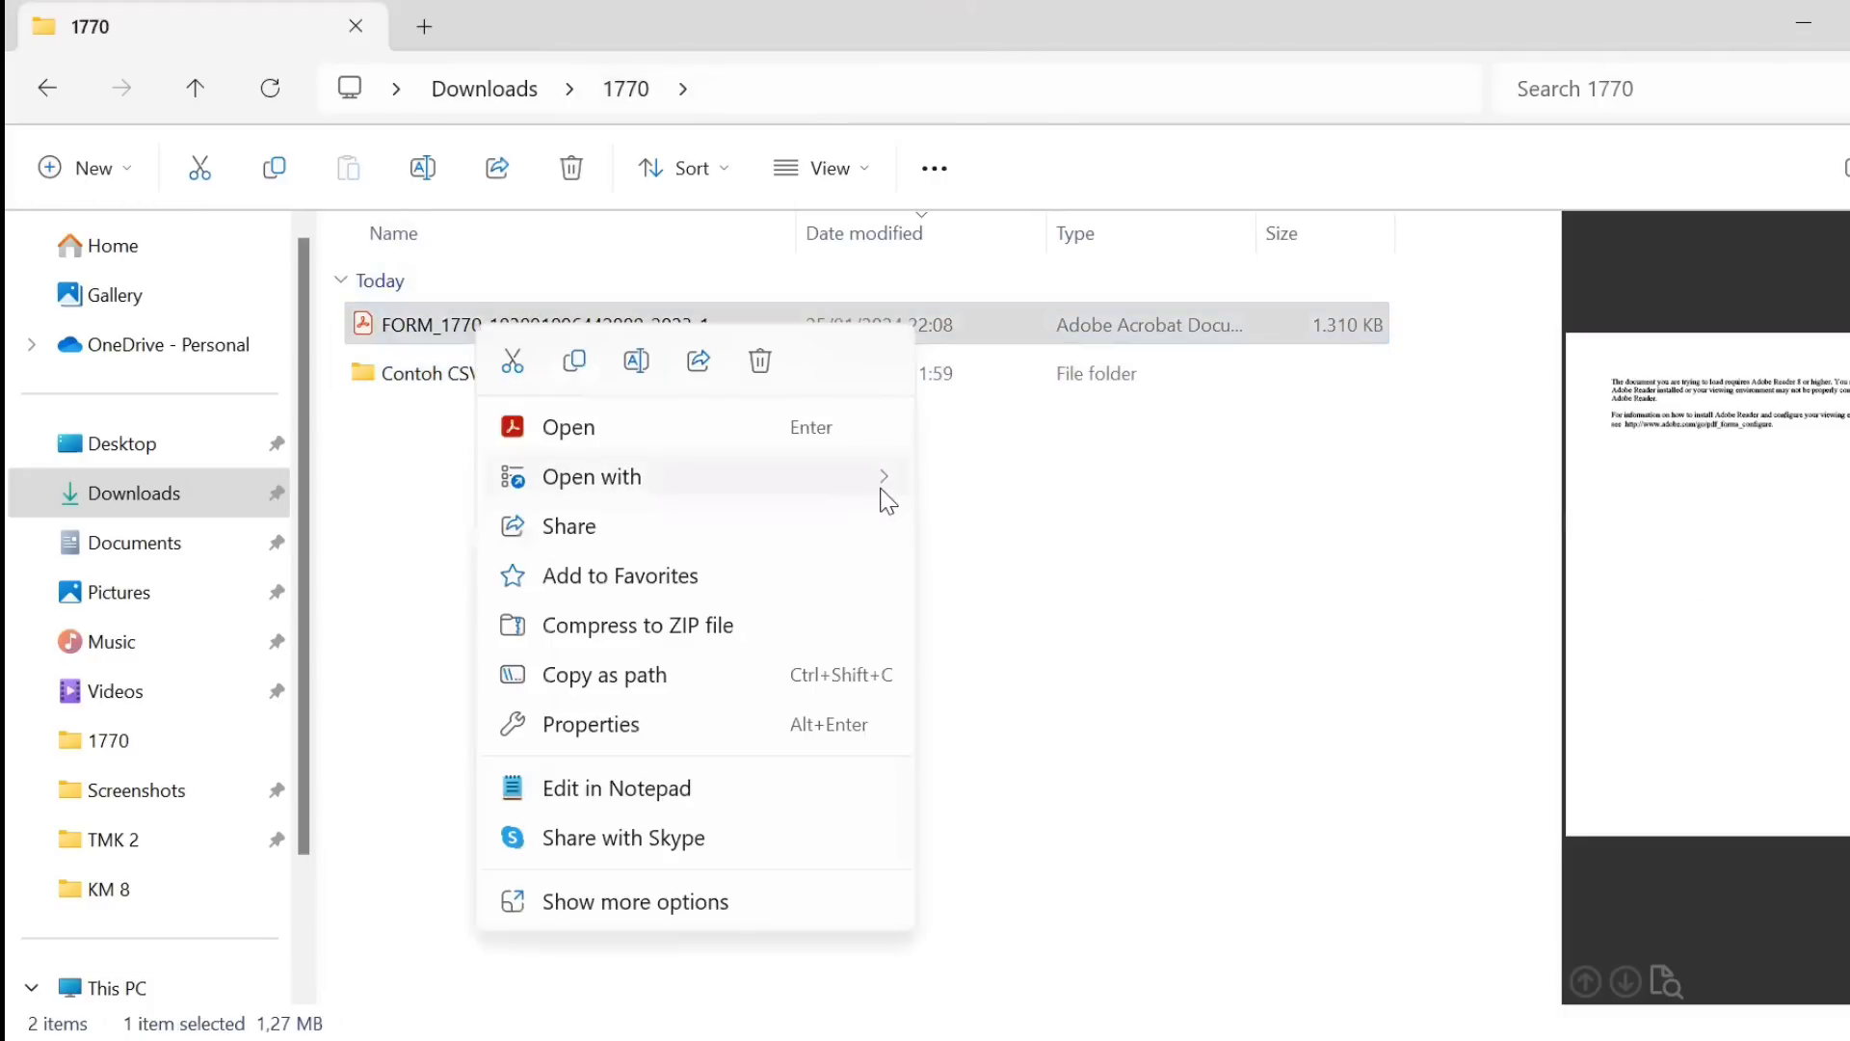
mouse_move(885, 494)
click(1033, 496)
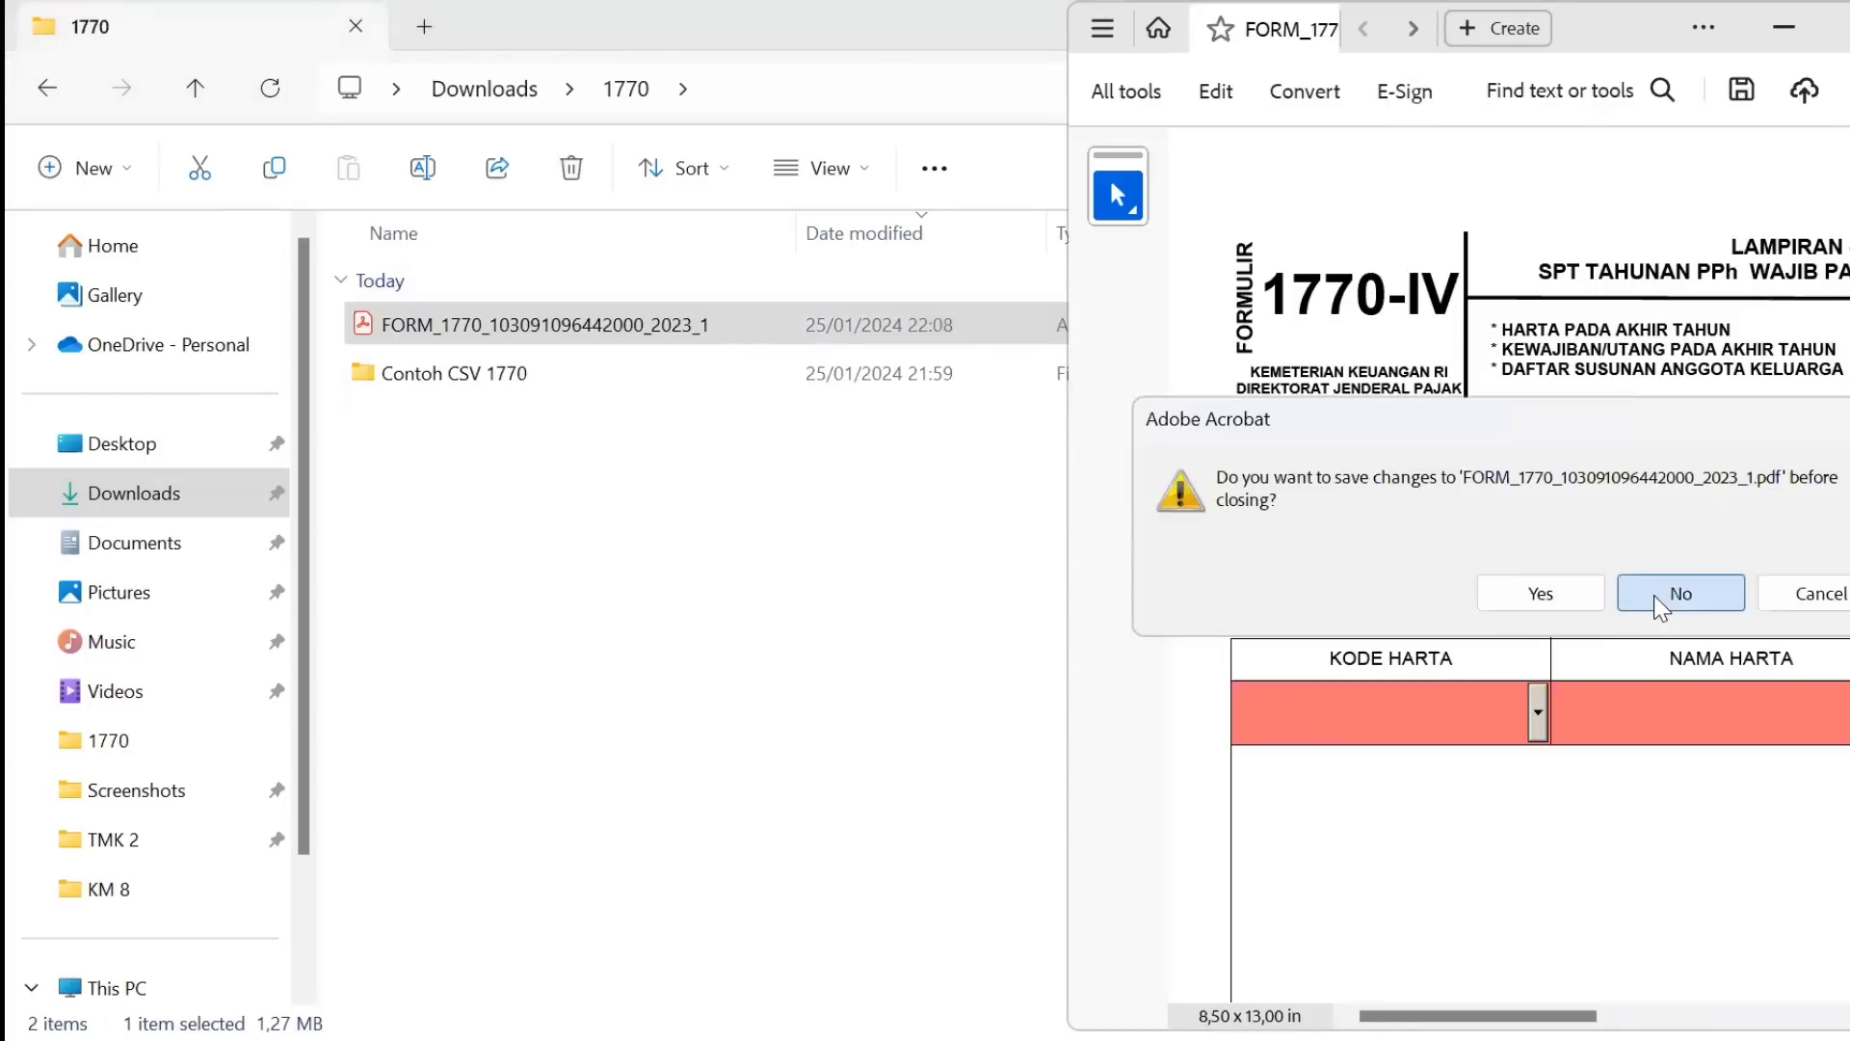
key(Return)
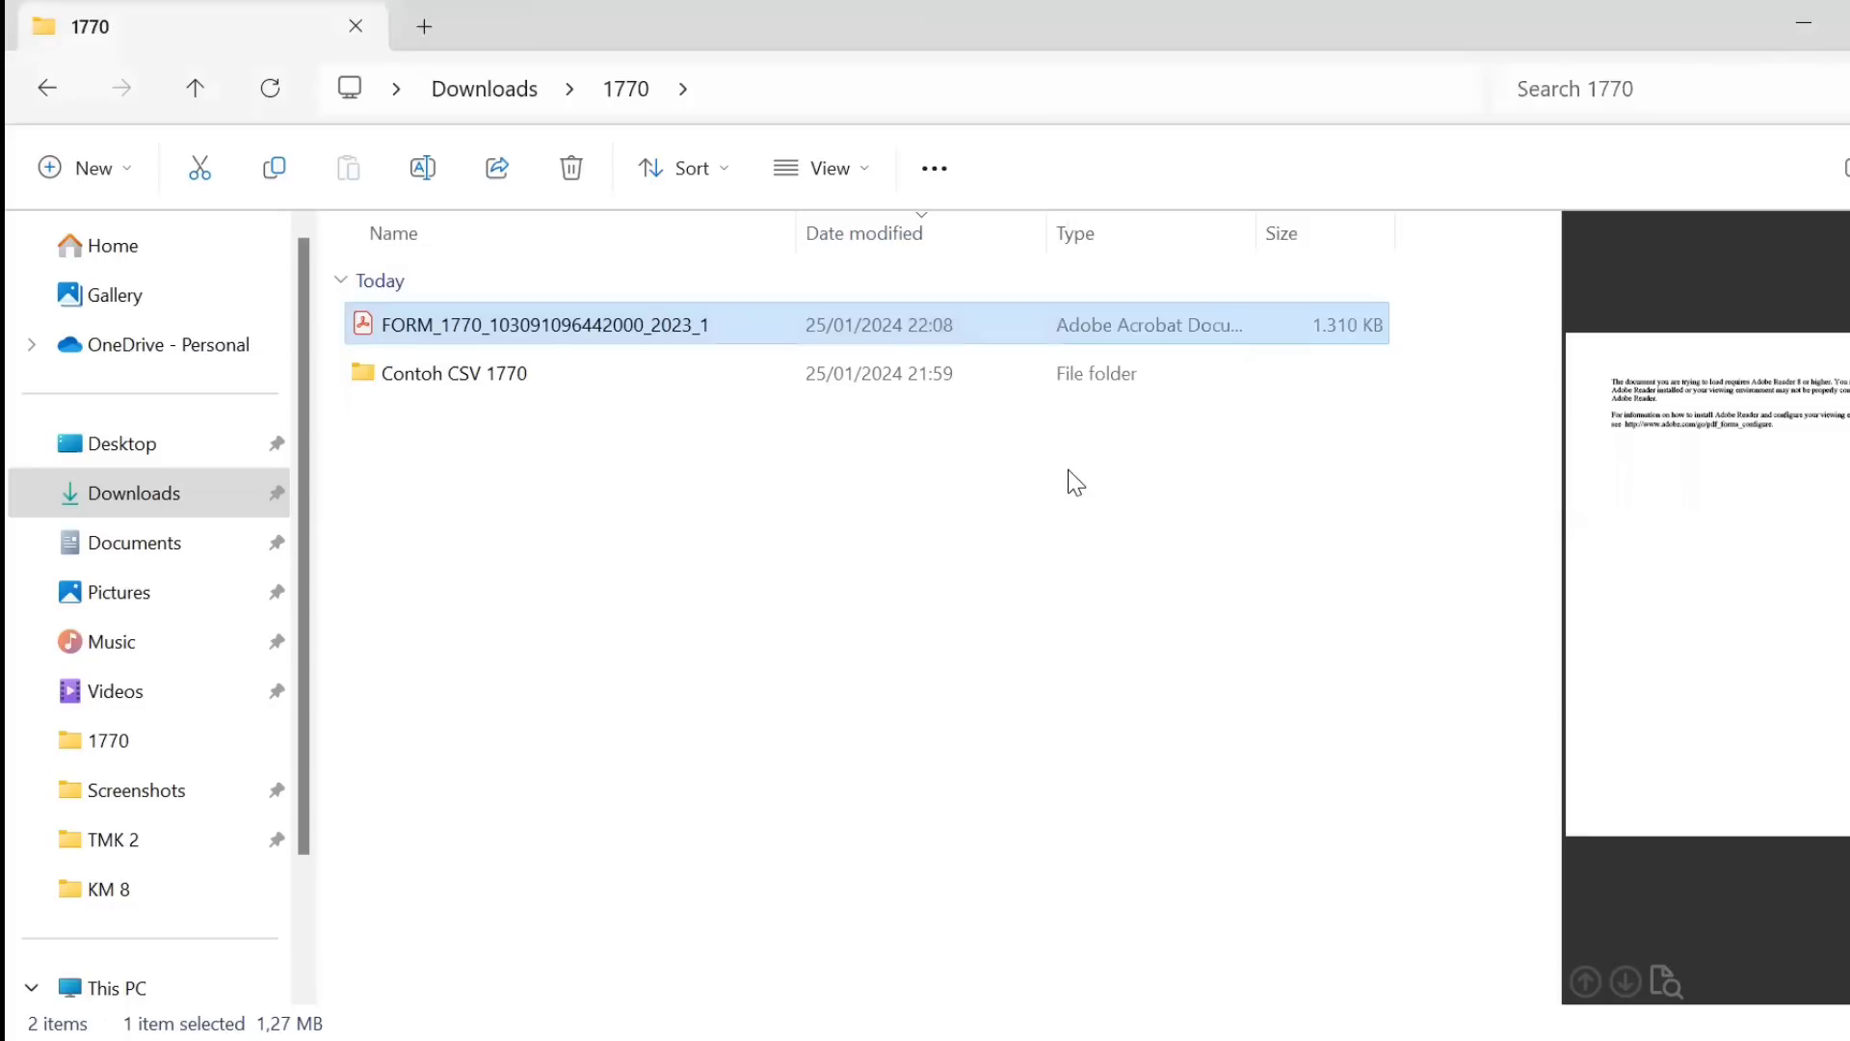
Reopen FORM_1770 in Adobe Acrobat and maximize the window.
right_click(656, 320)
mouse_move(951, 471)
click(1192, 476)
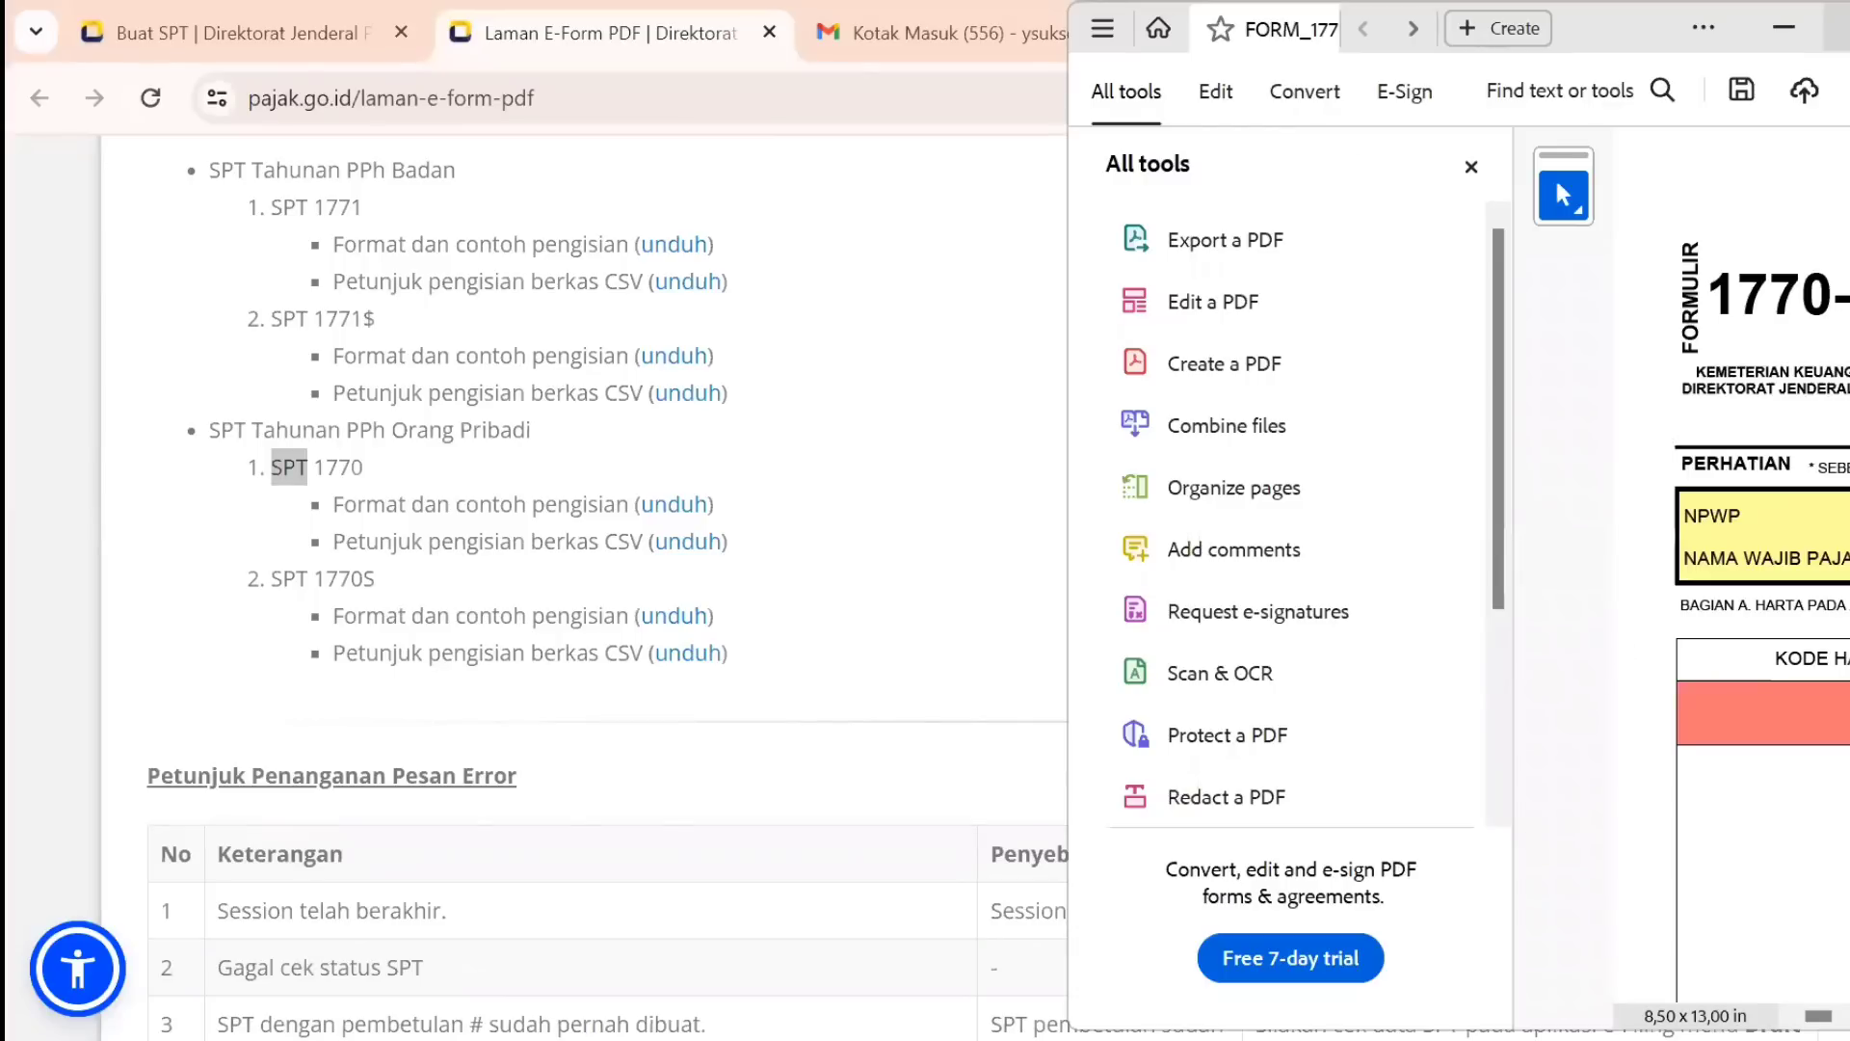
key(super+Up)
Hide the All tools panel and set the 1770-IV record-keeping method to Pencatatan.
click(407, 170)
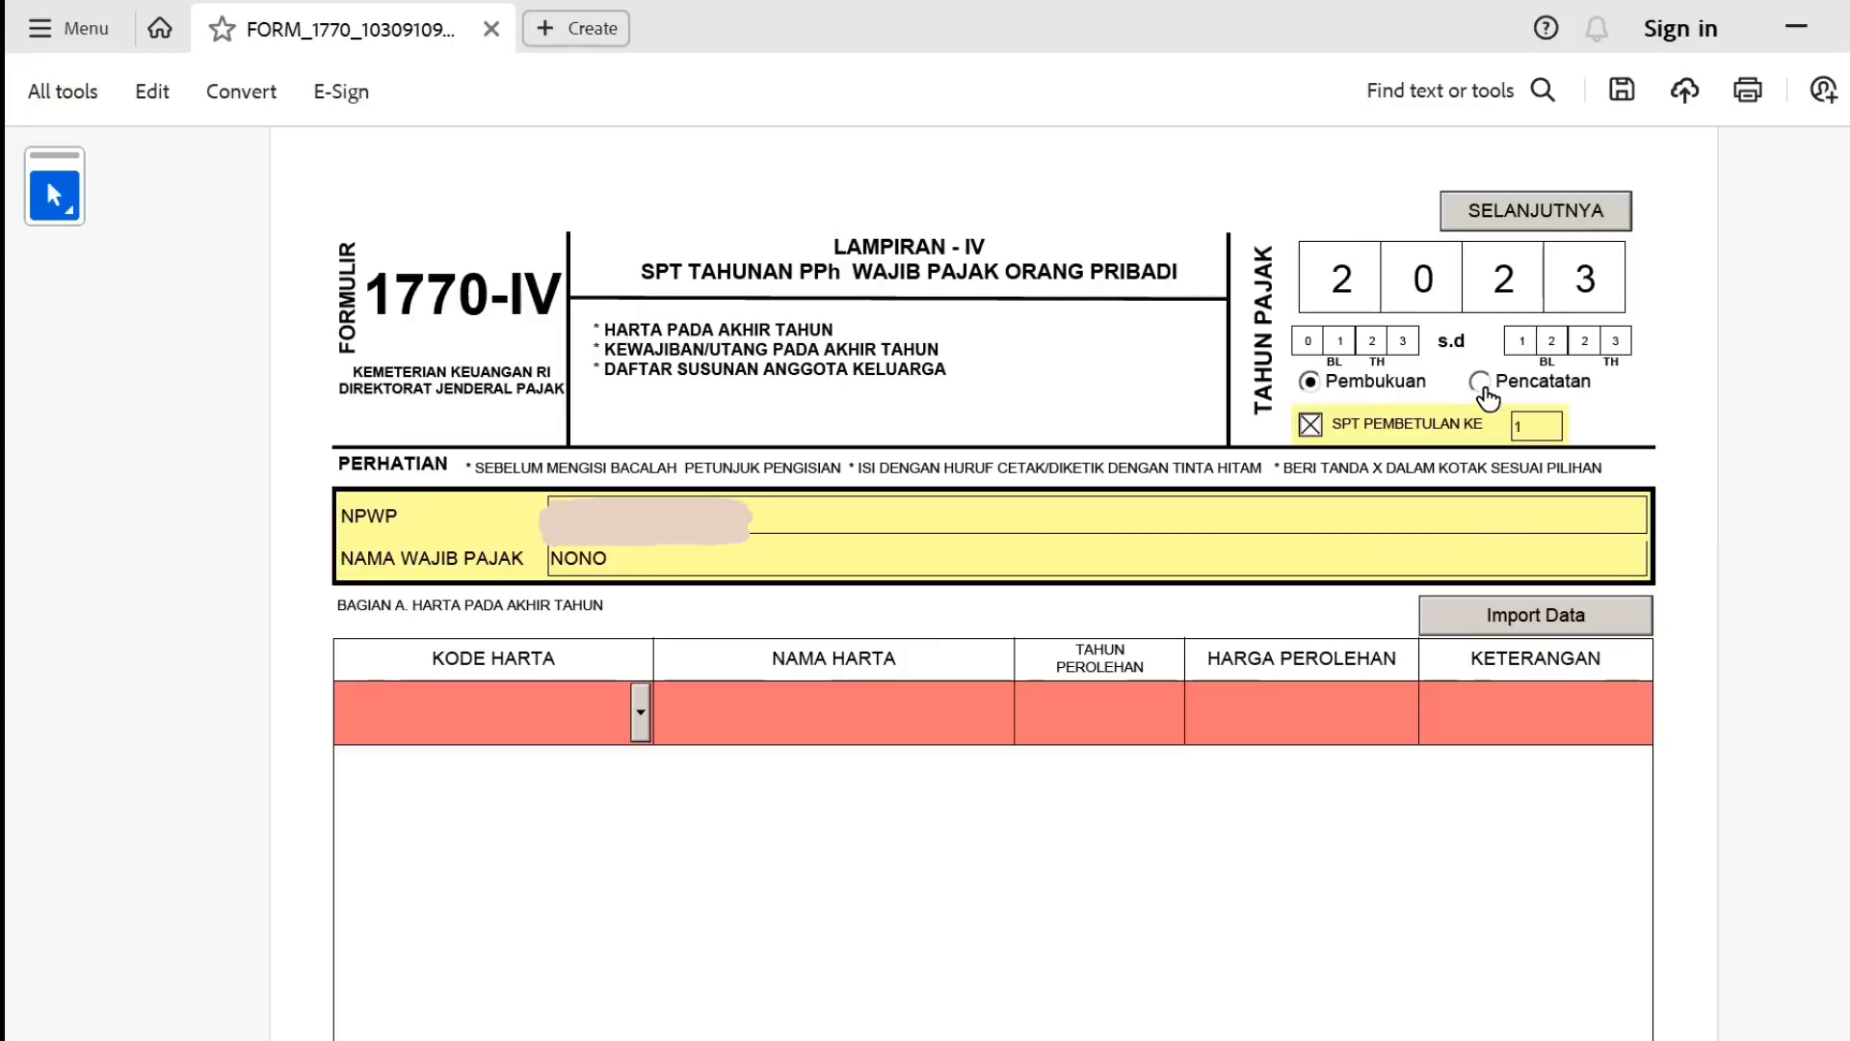
click(1484, 390)
click(1309, 390)
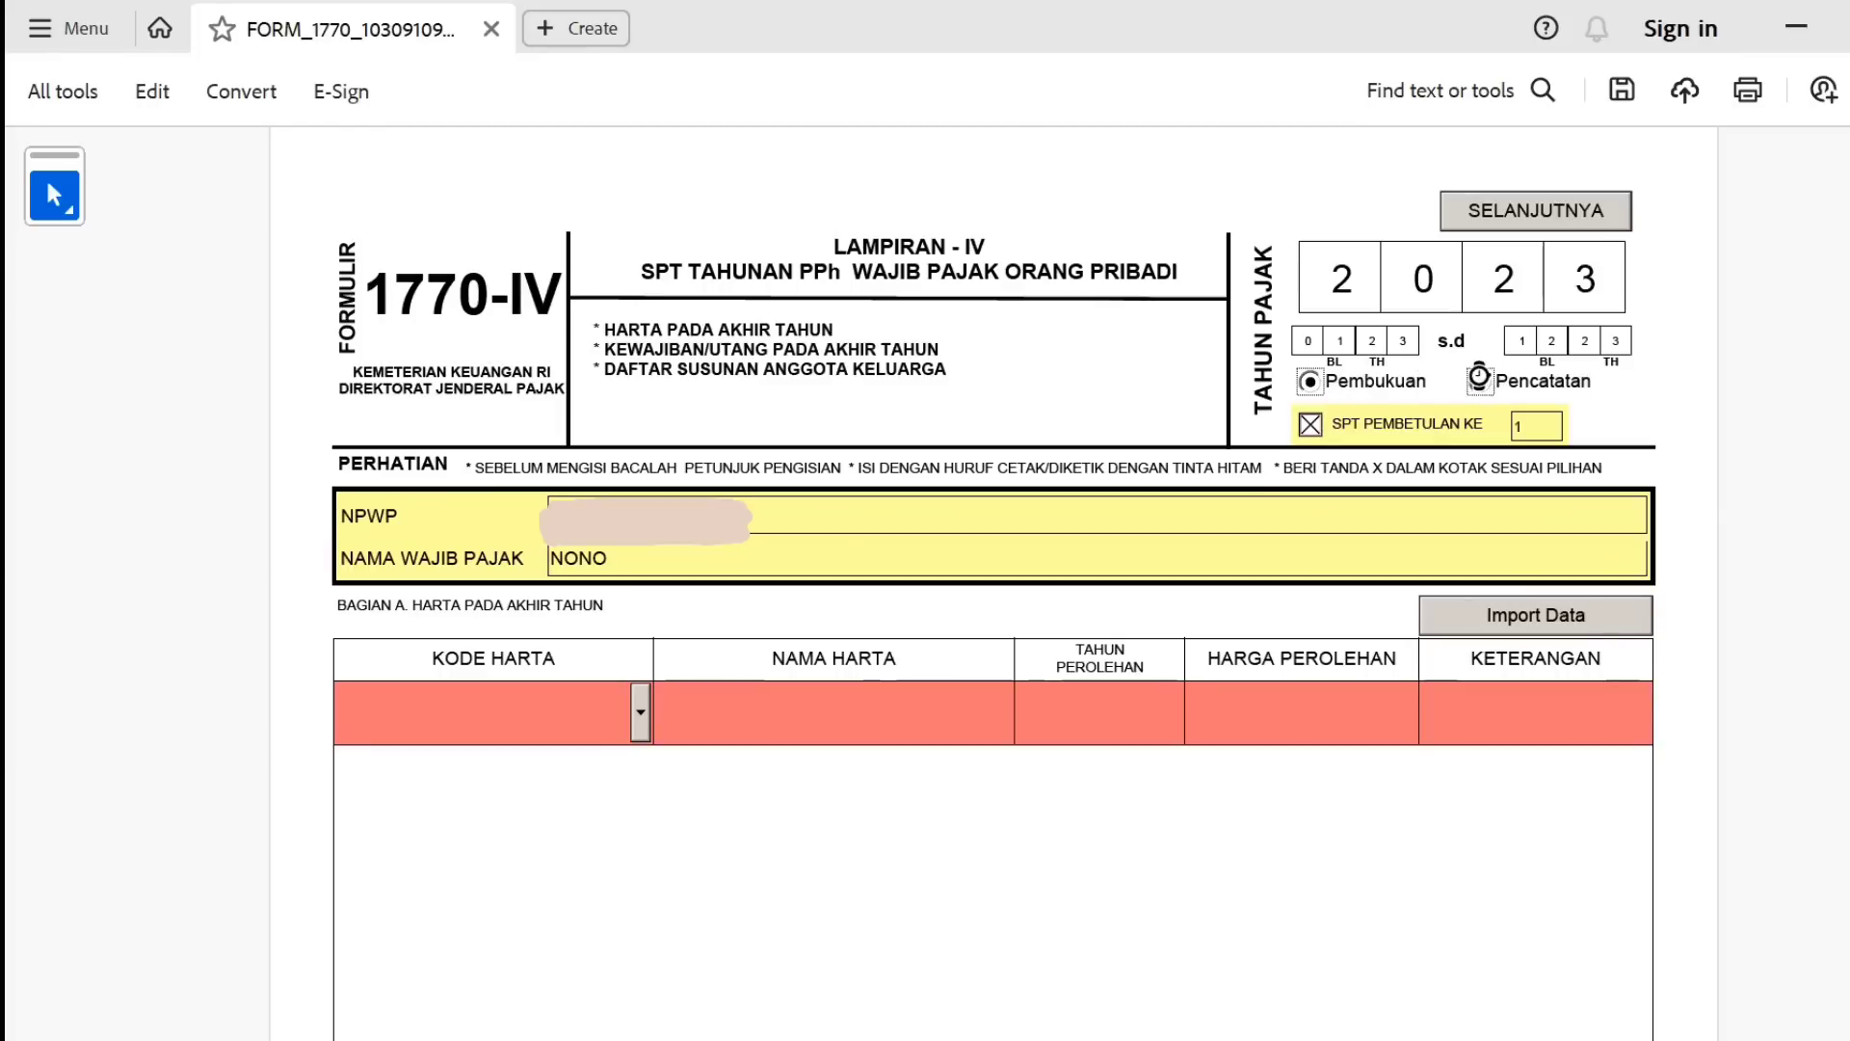
click(1481, 383)
scroll(993, 597, down, 3)
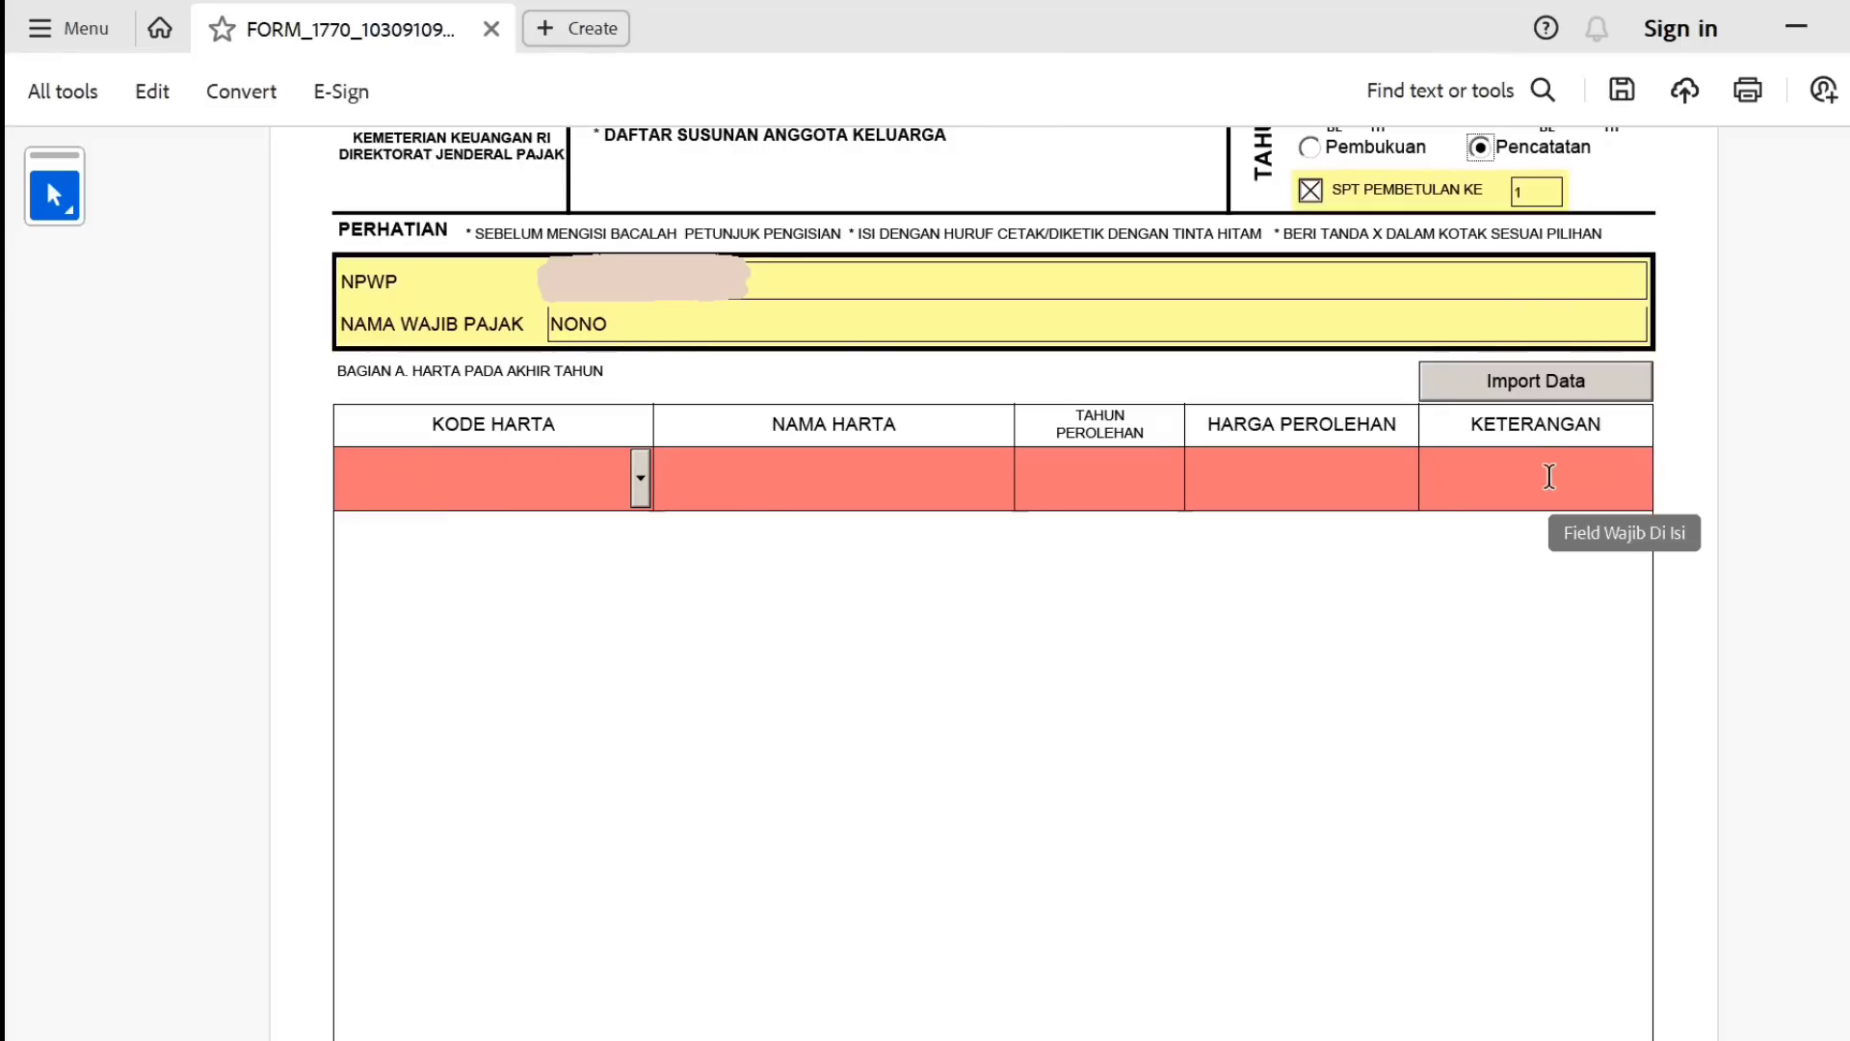
Fill the first asset row: 036 - Reksadana, REKSADANA, 2023, 10000000, with '-' as the note.
click(639, 482)
drag(648, 573, 649, 652)
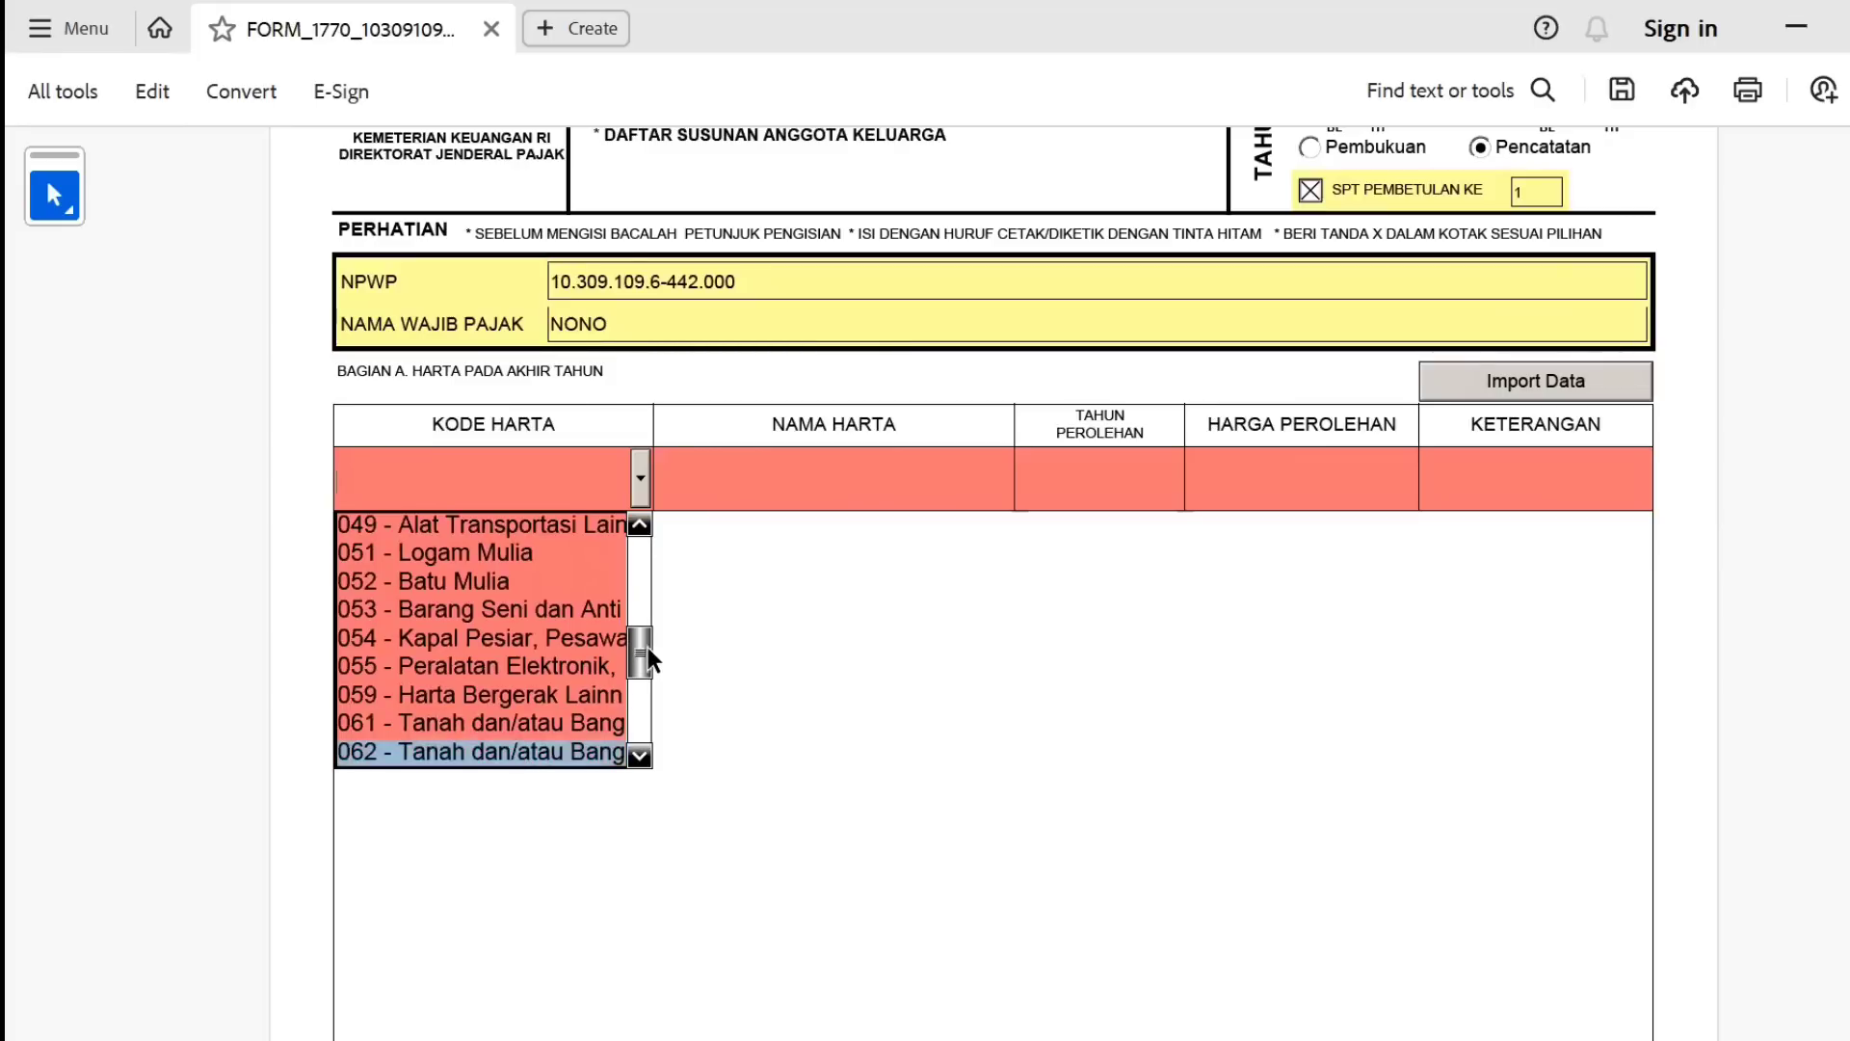
drag(647, 645, 575, 615)
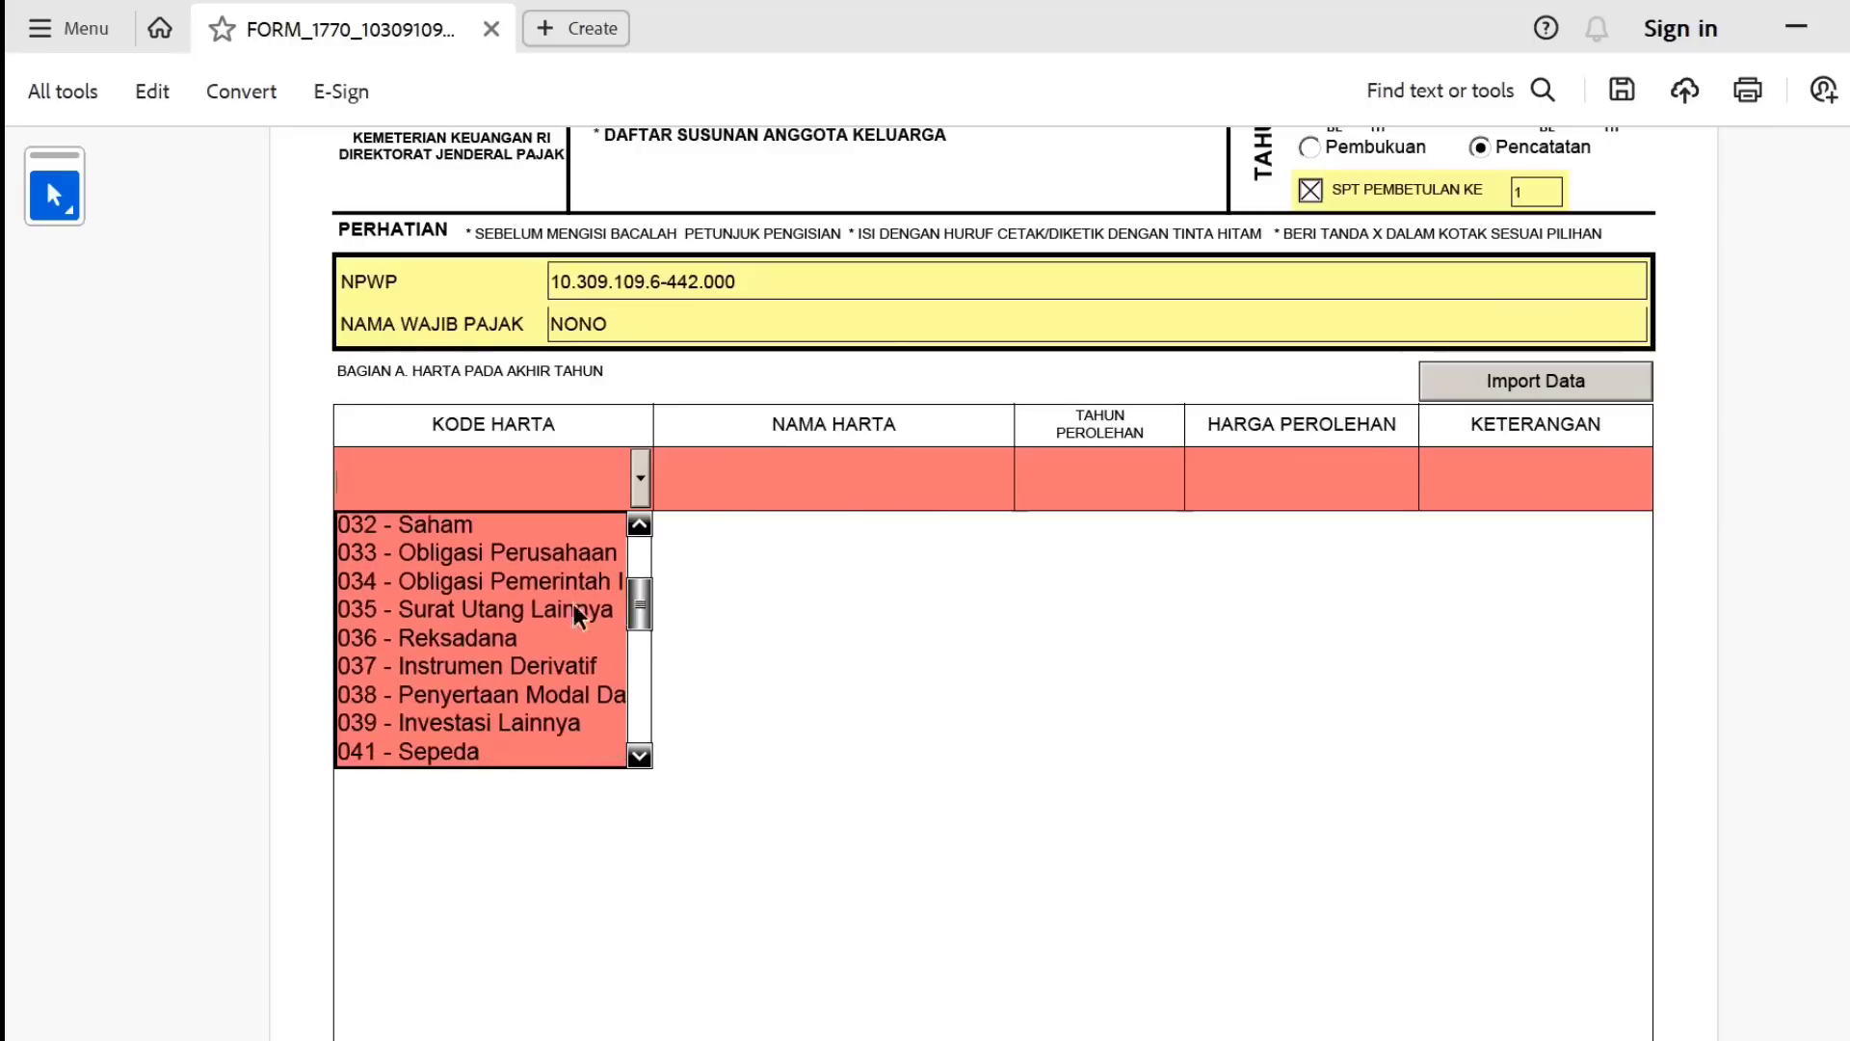
click(495, 638)
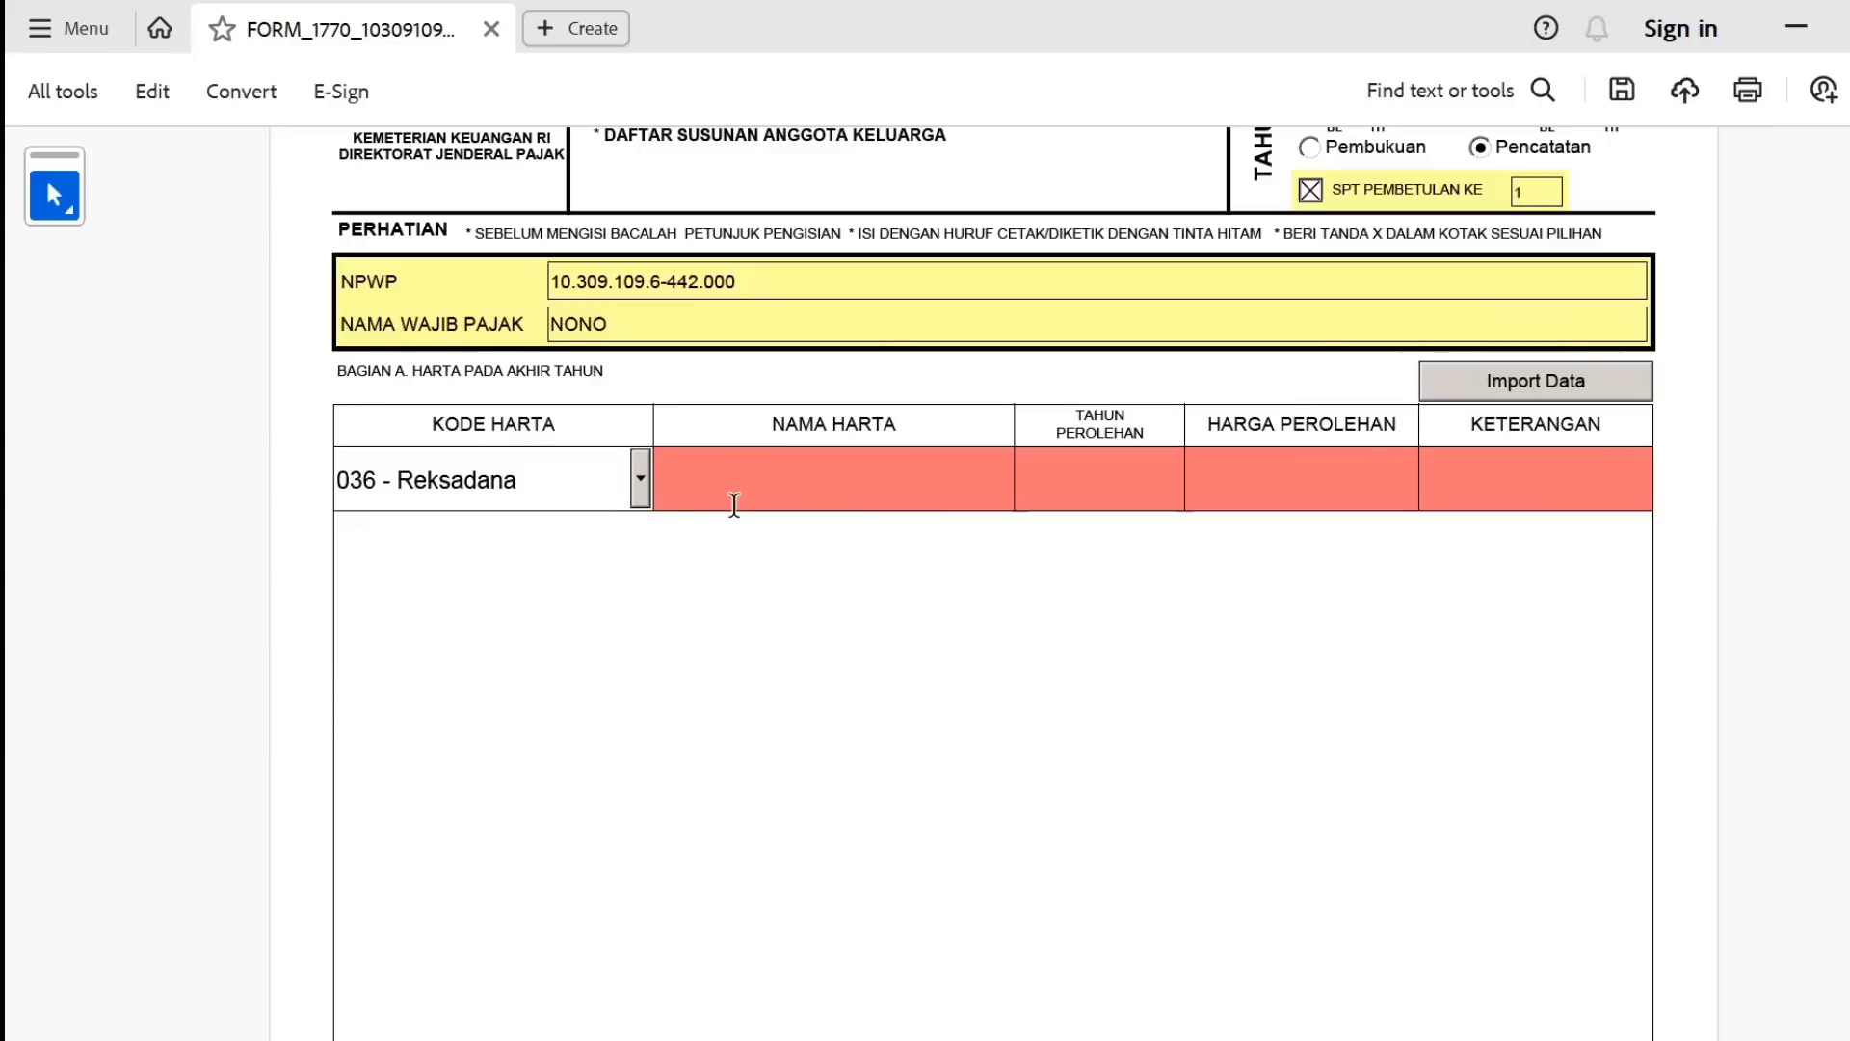
text(REKSADANA)
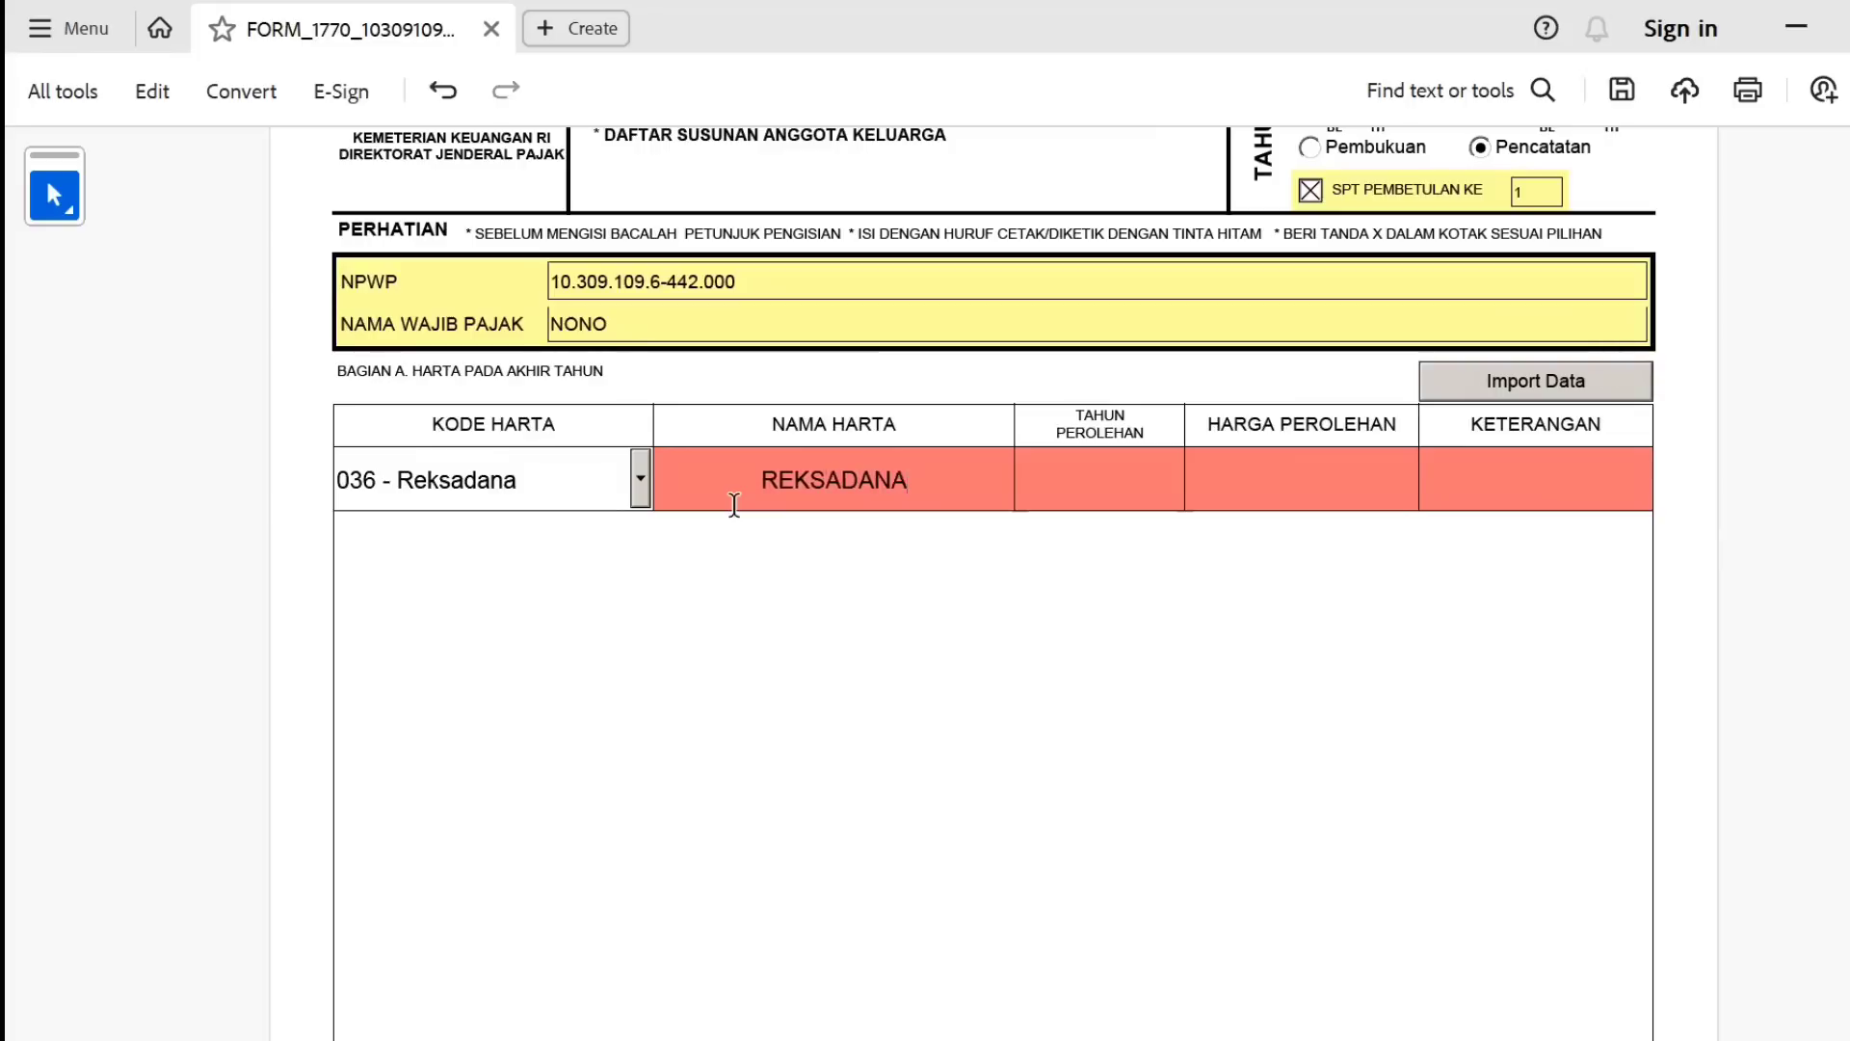
key(Tab)
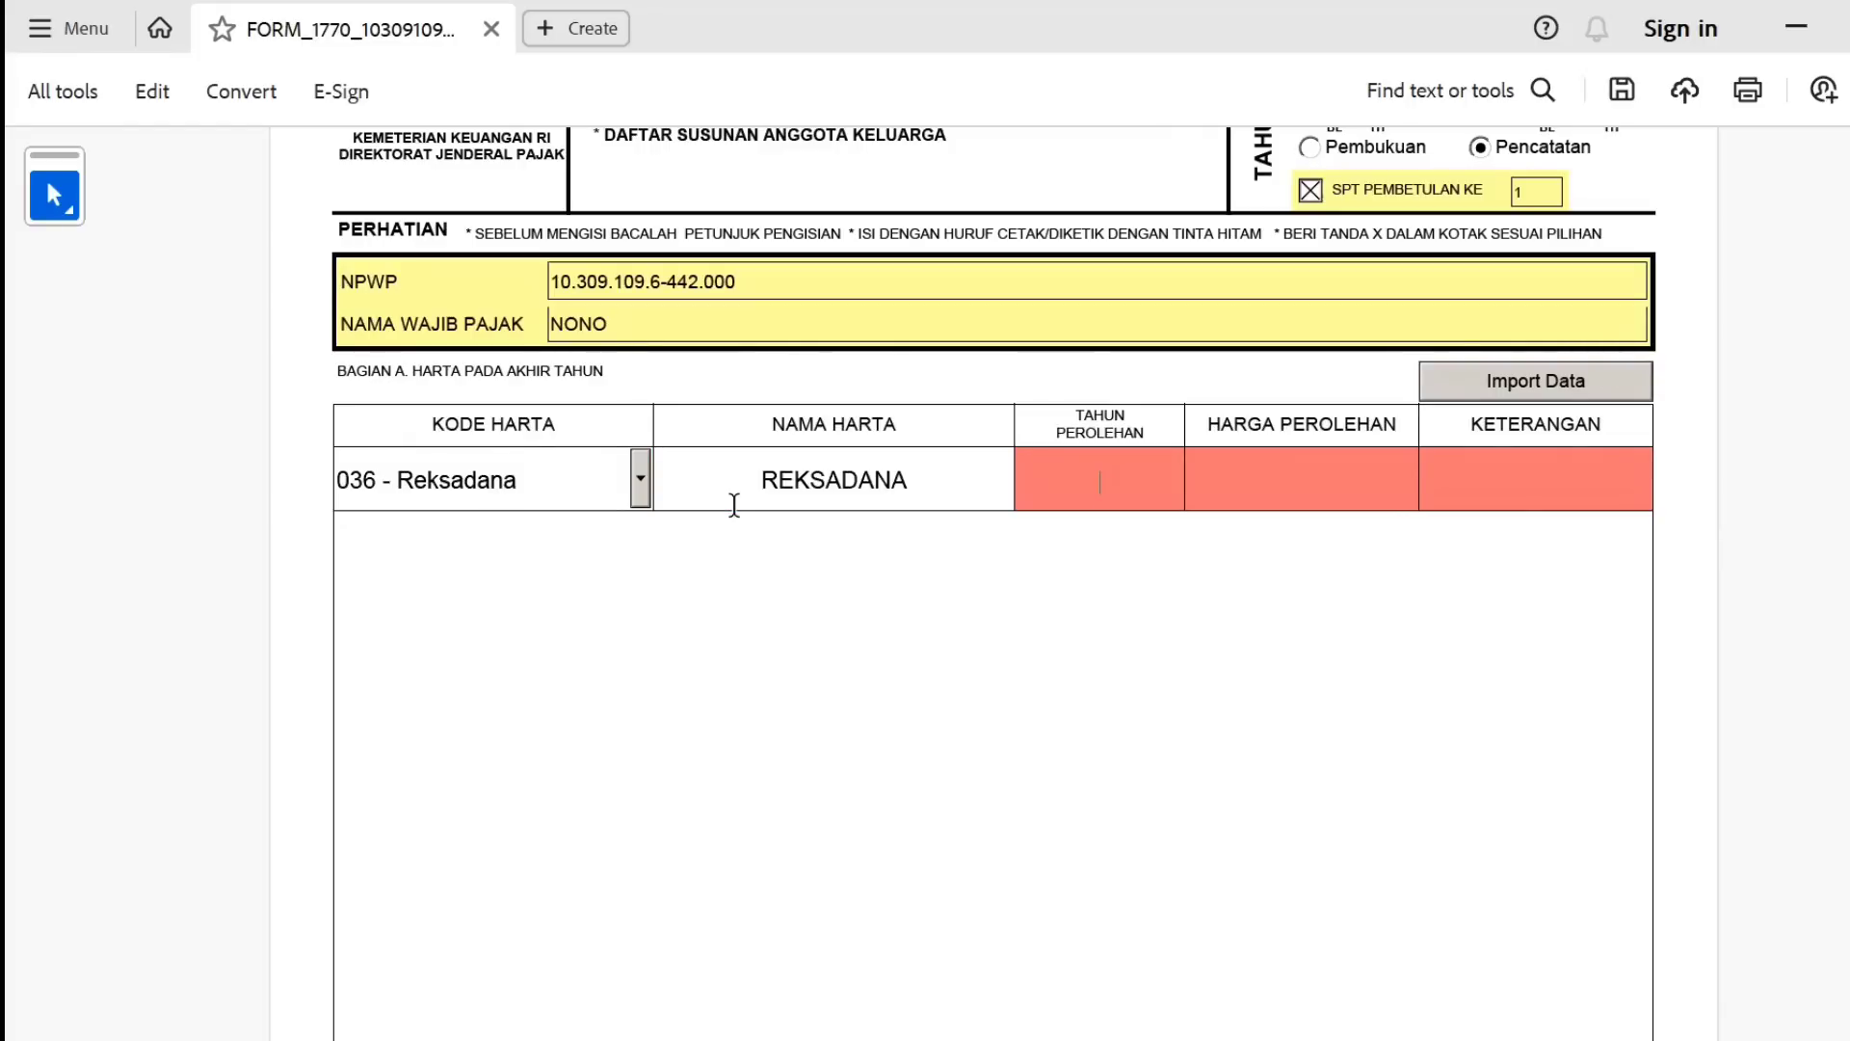
text(2023)
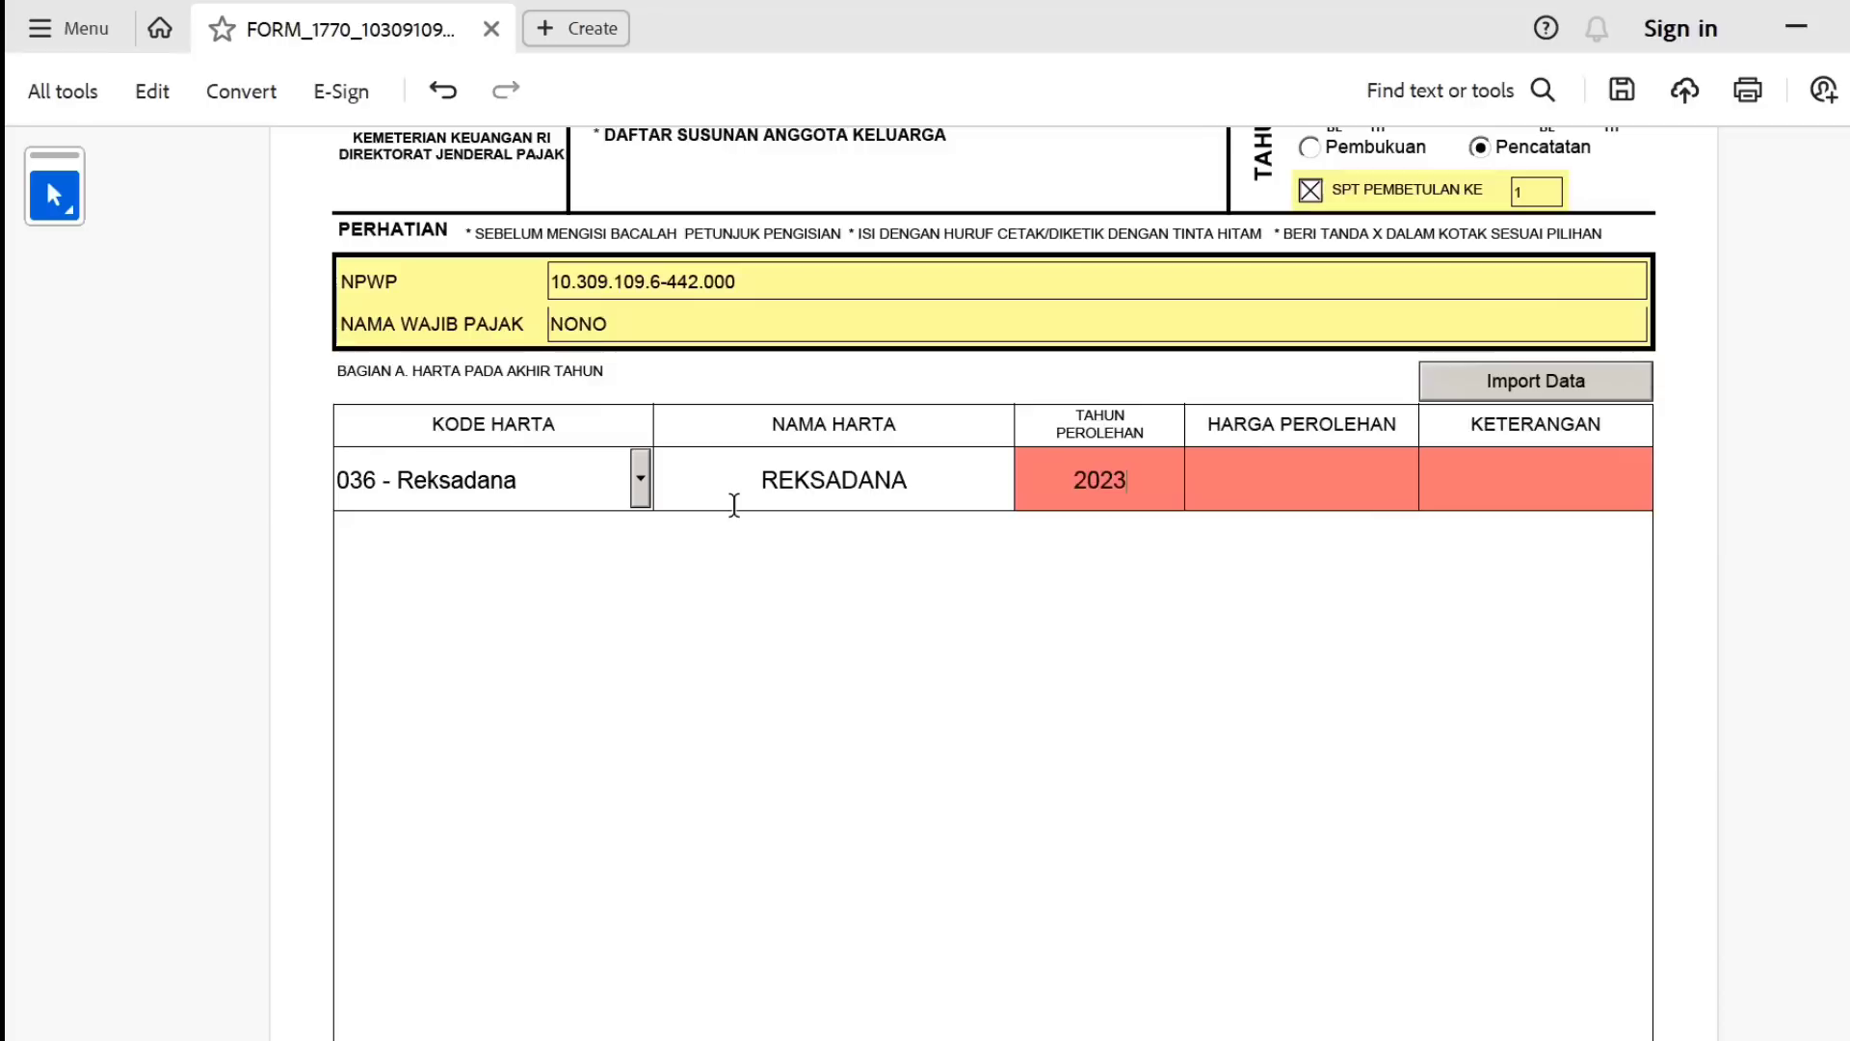
click(734, 505)
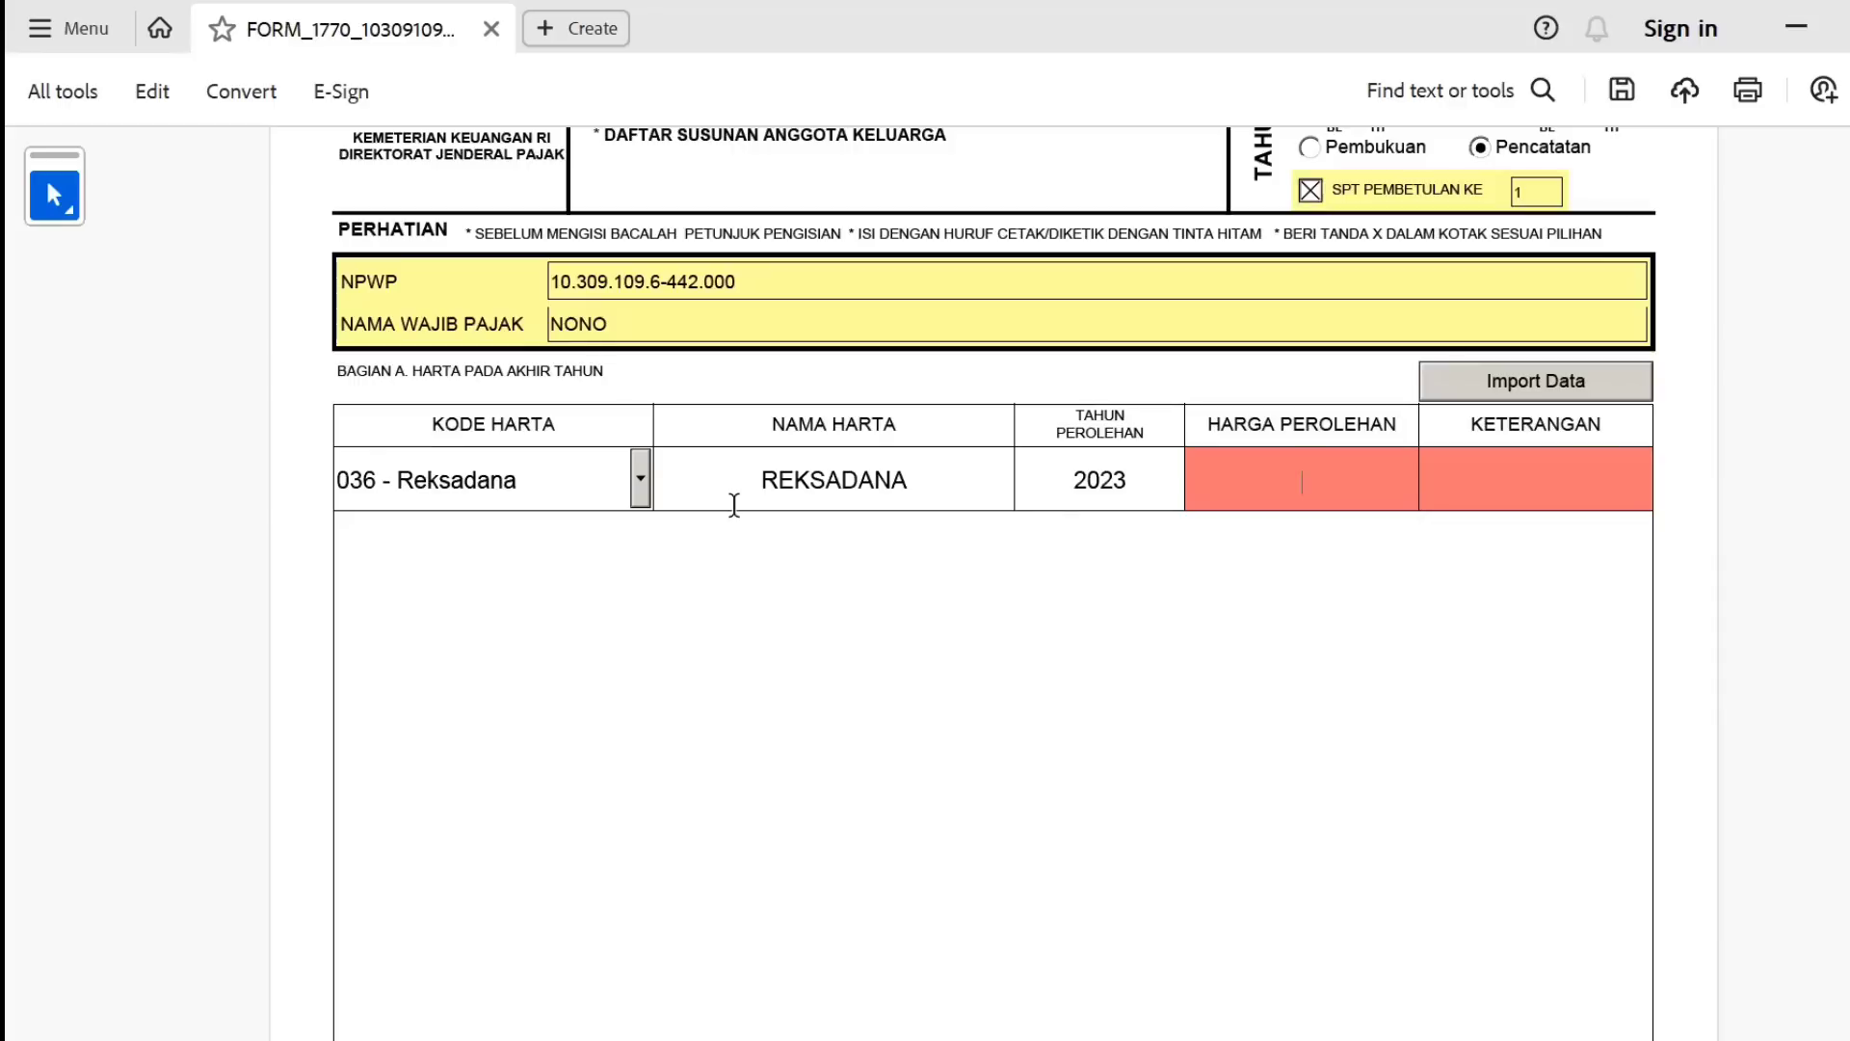
text(10000000)
key(Tab)
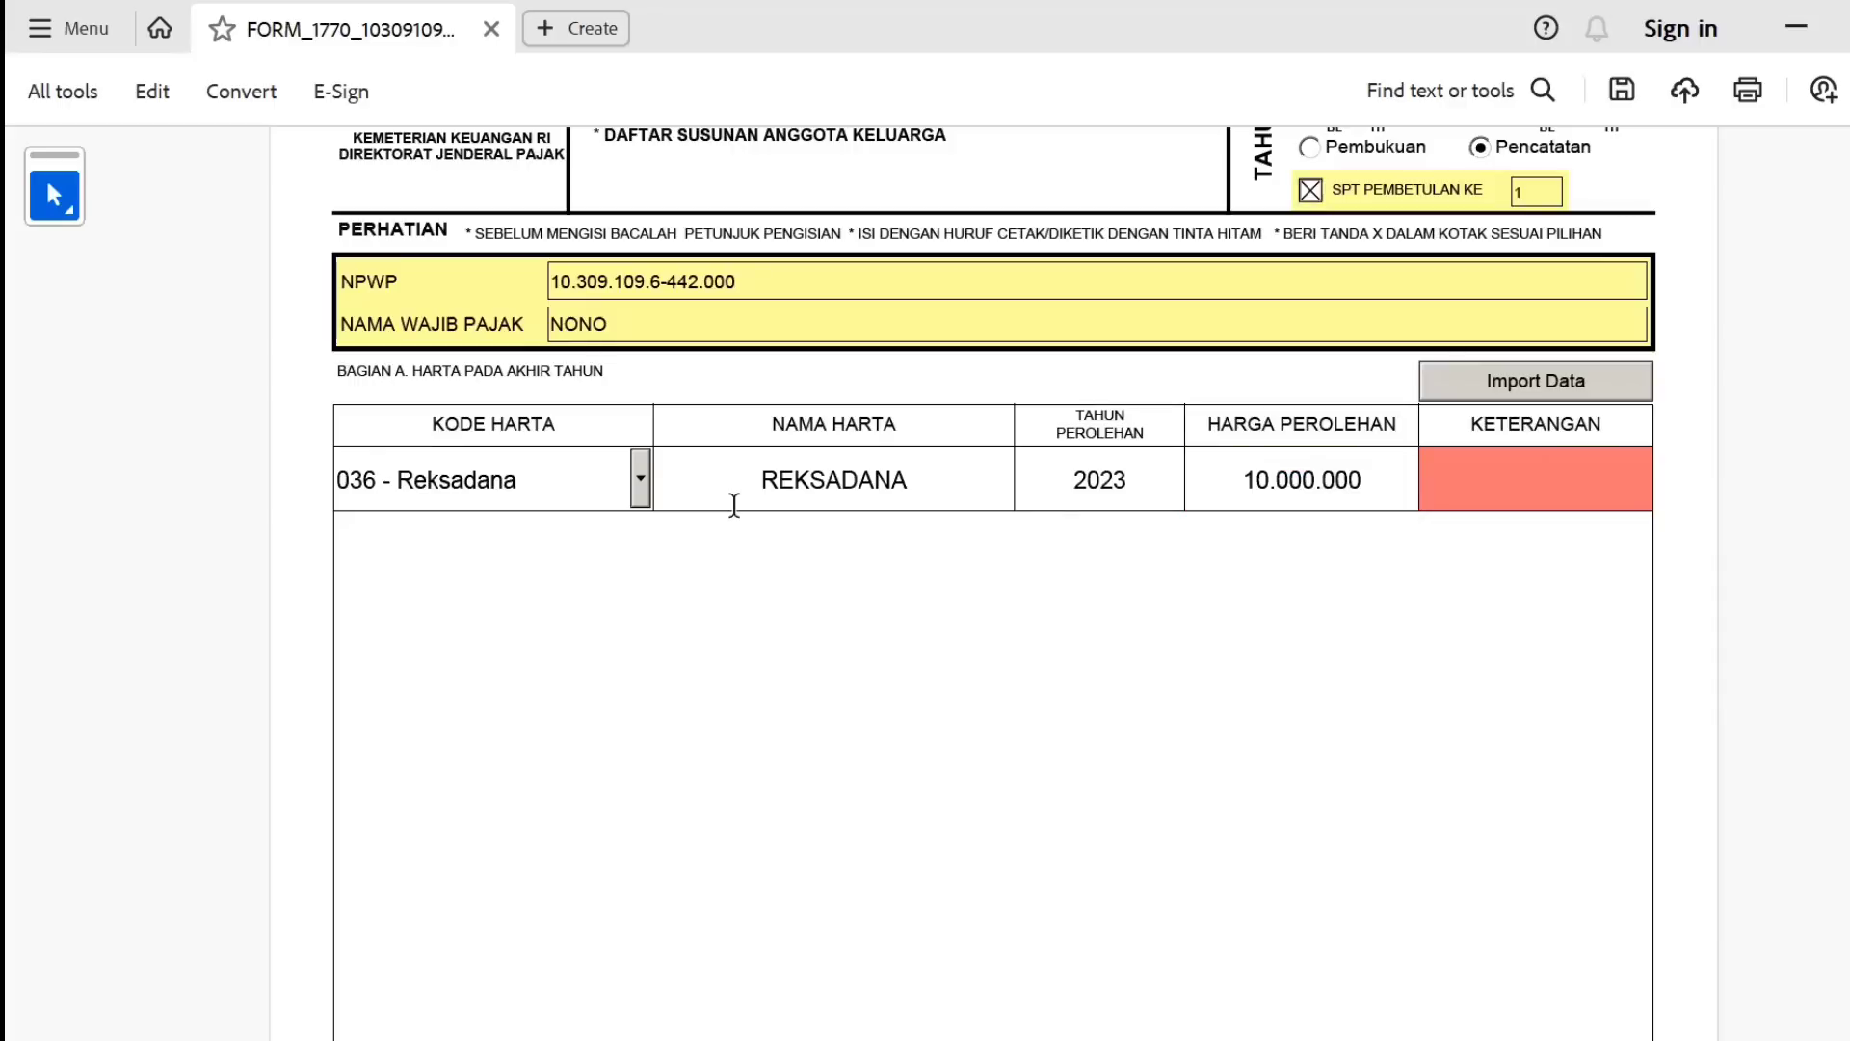
text(-)
click(873, 537)
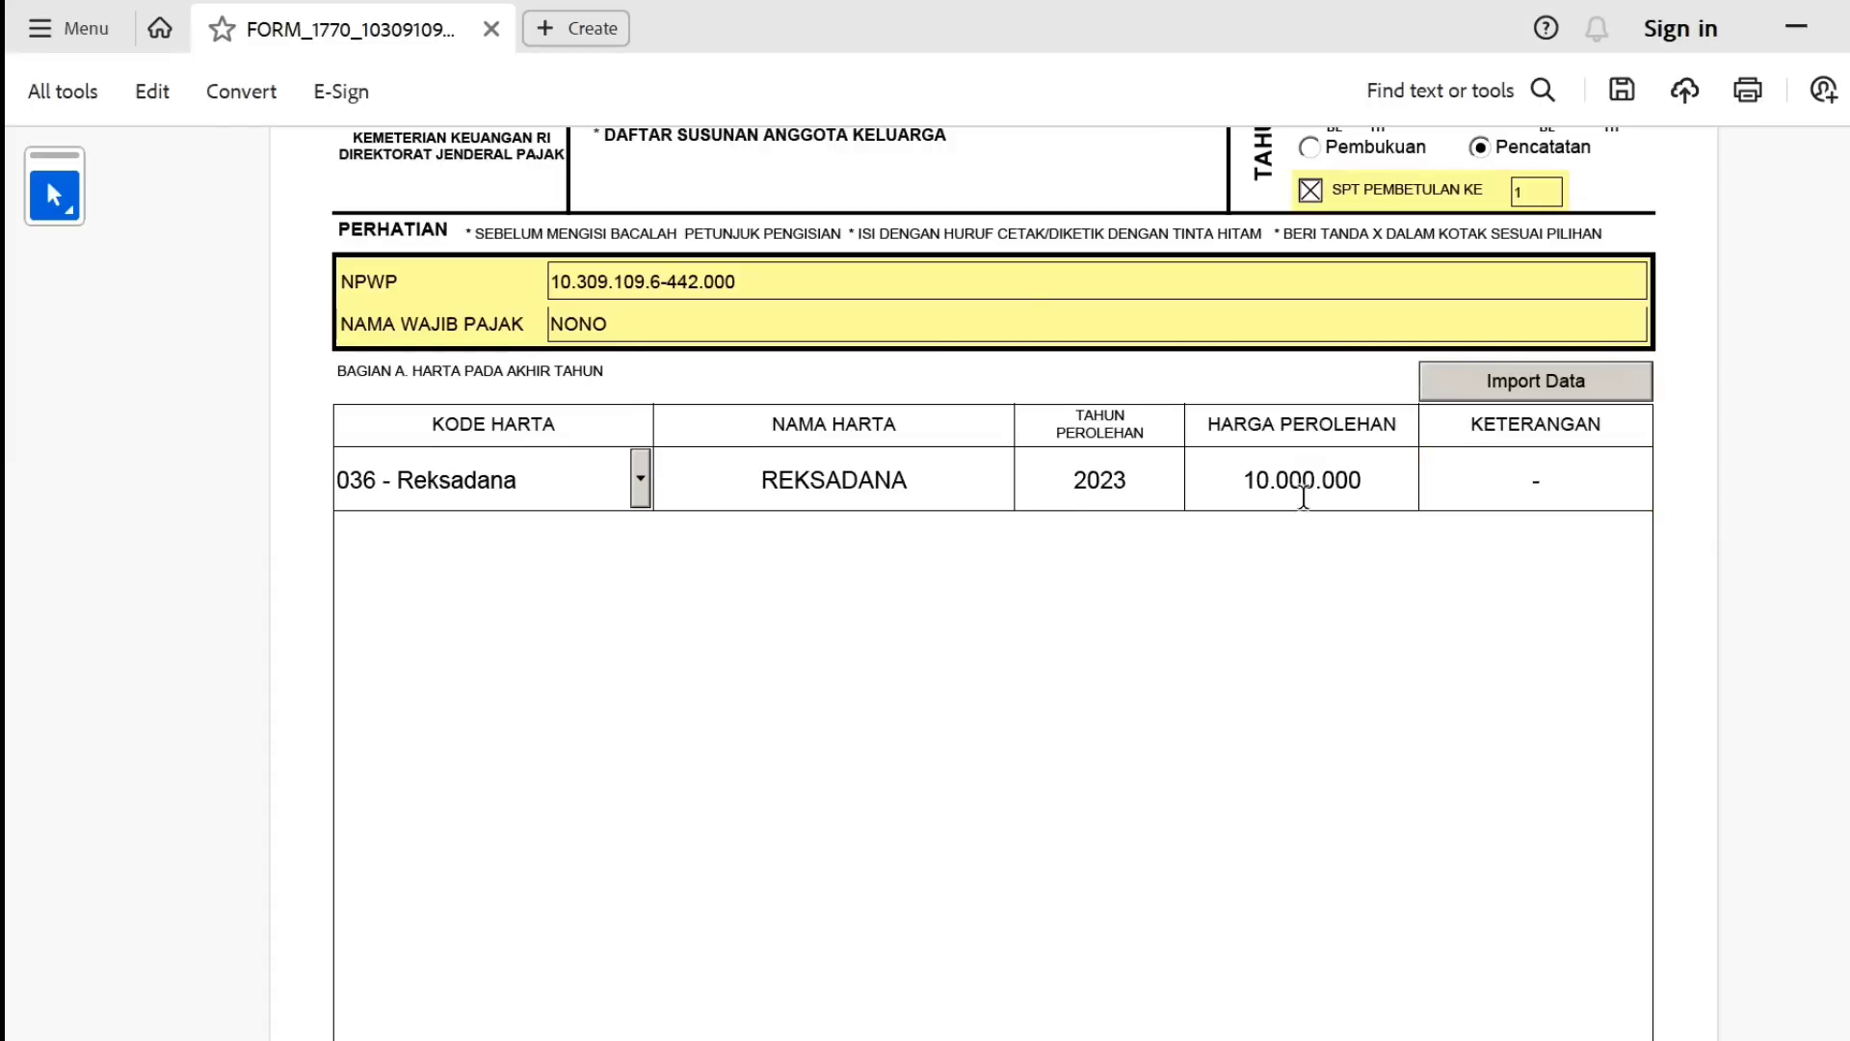
Import the Daftar Harta CSV from Downloads > 1770 > Contoh CSV 1770 into the assets table.
click(1533, 388)
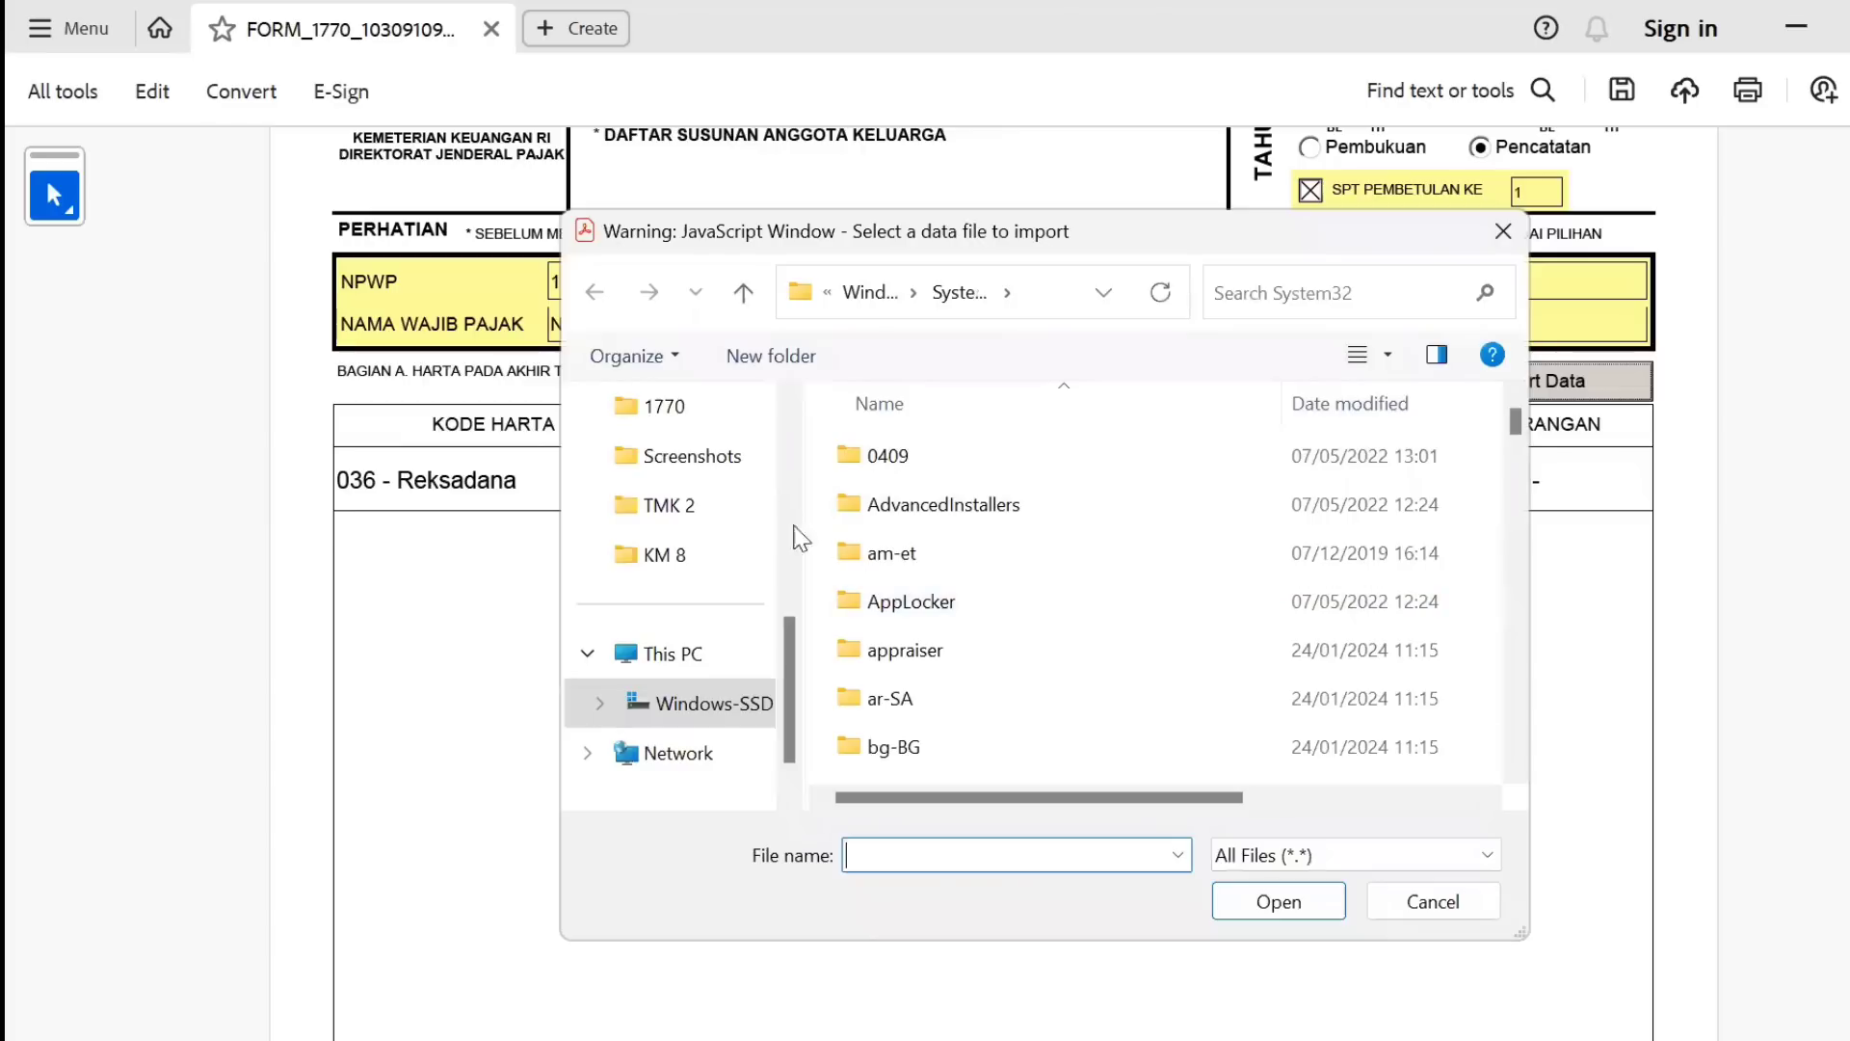
click(684, 406)
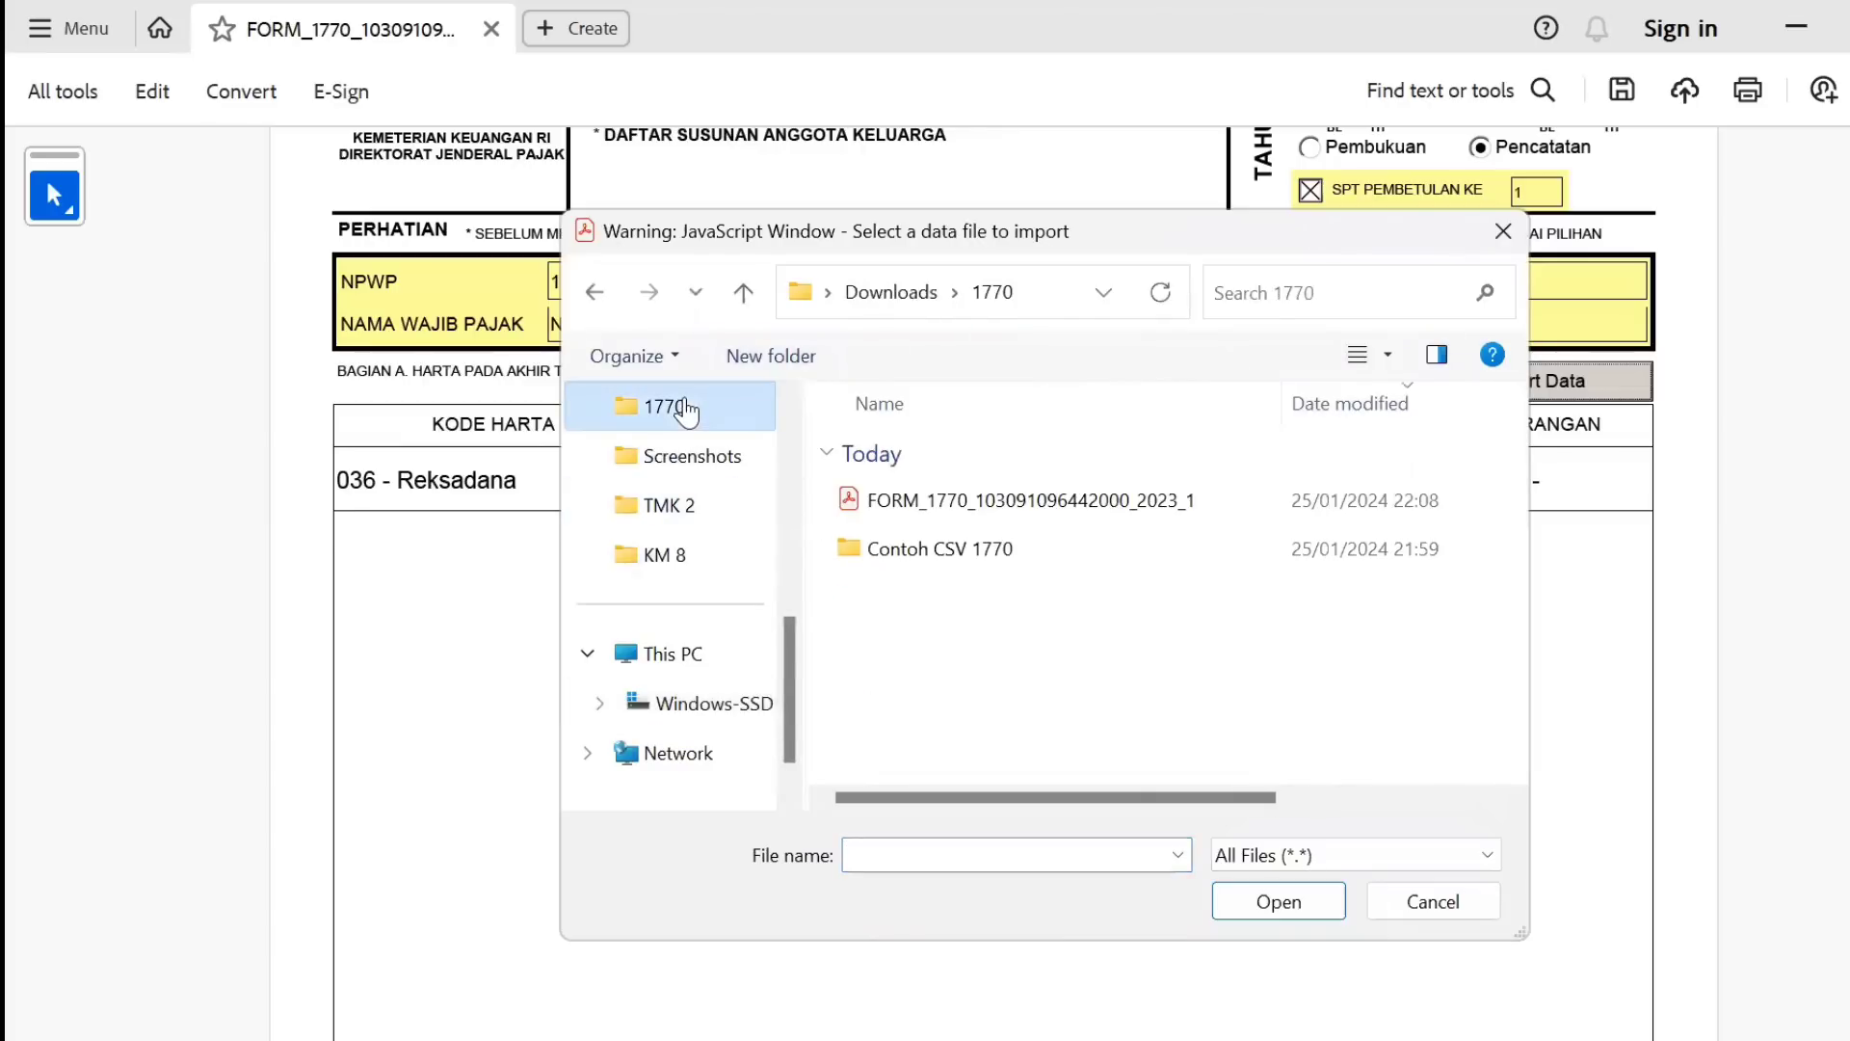
double_click(915, 564)
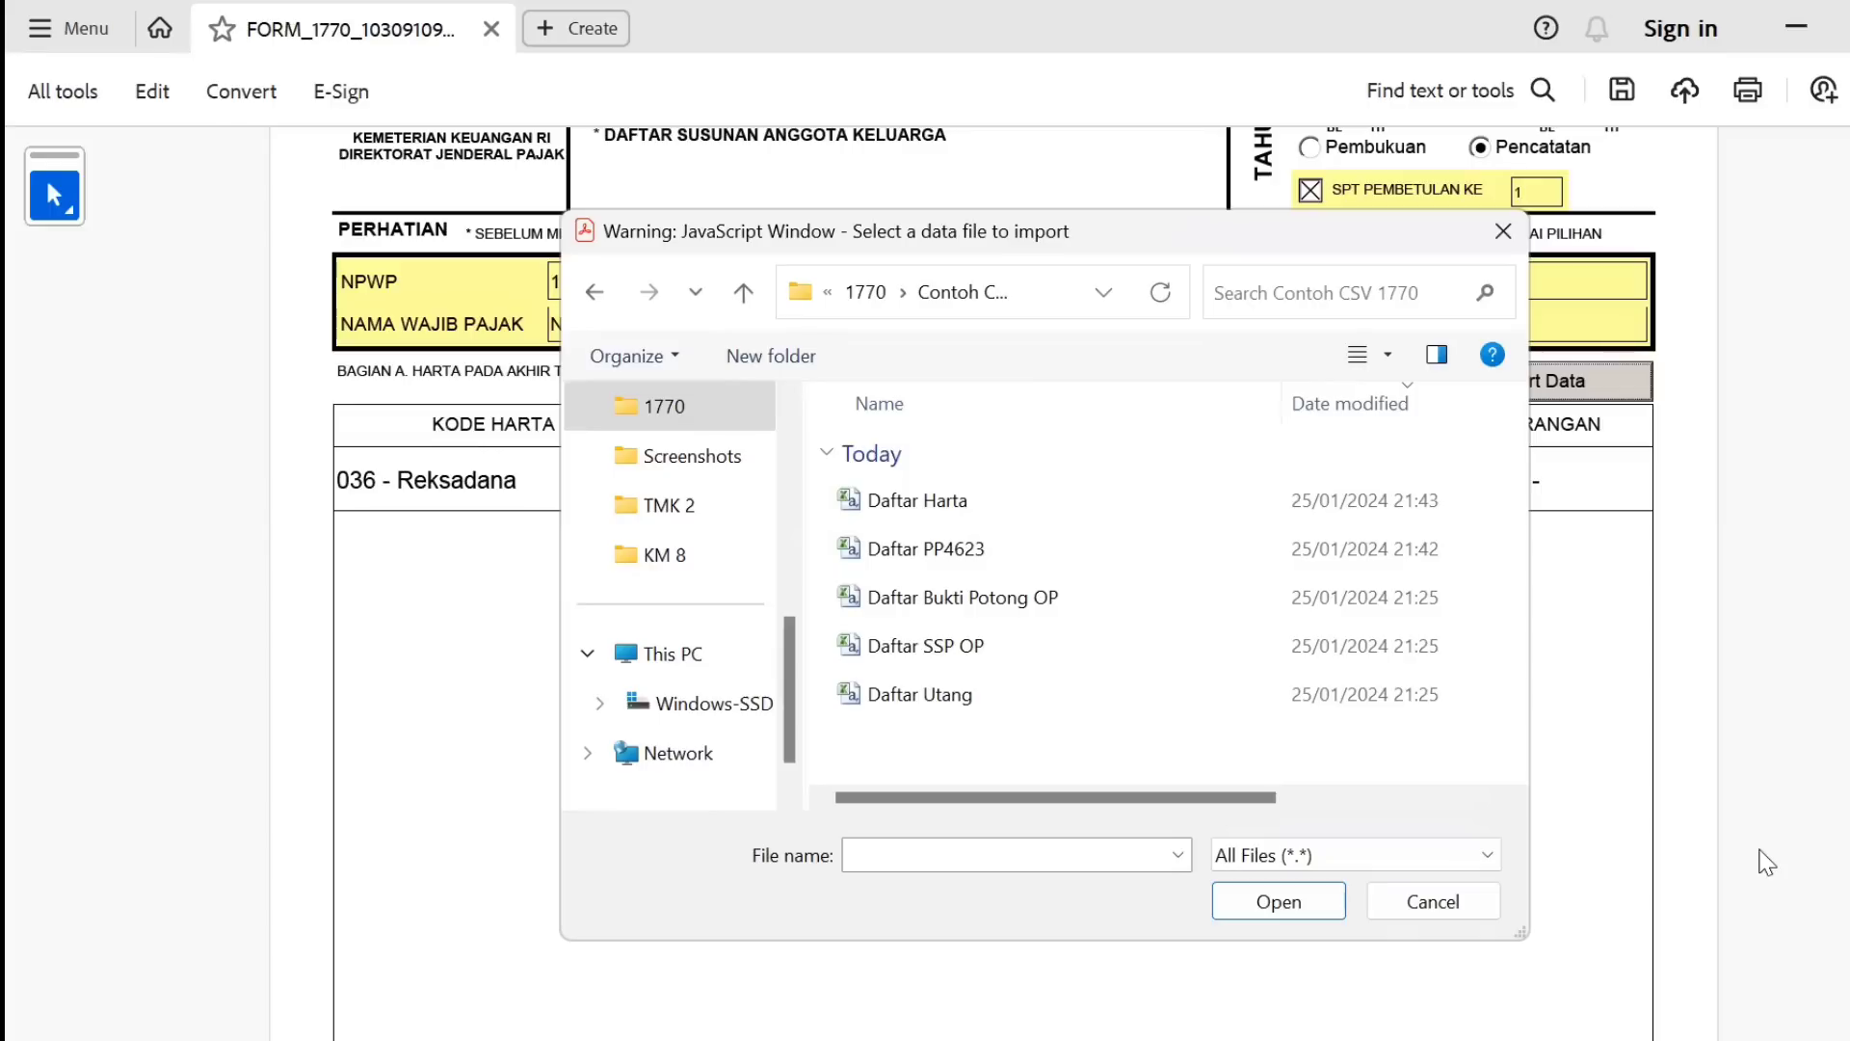
click(970, 512)
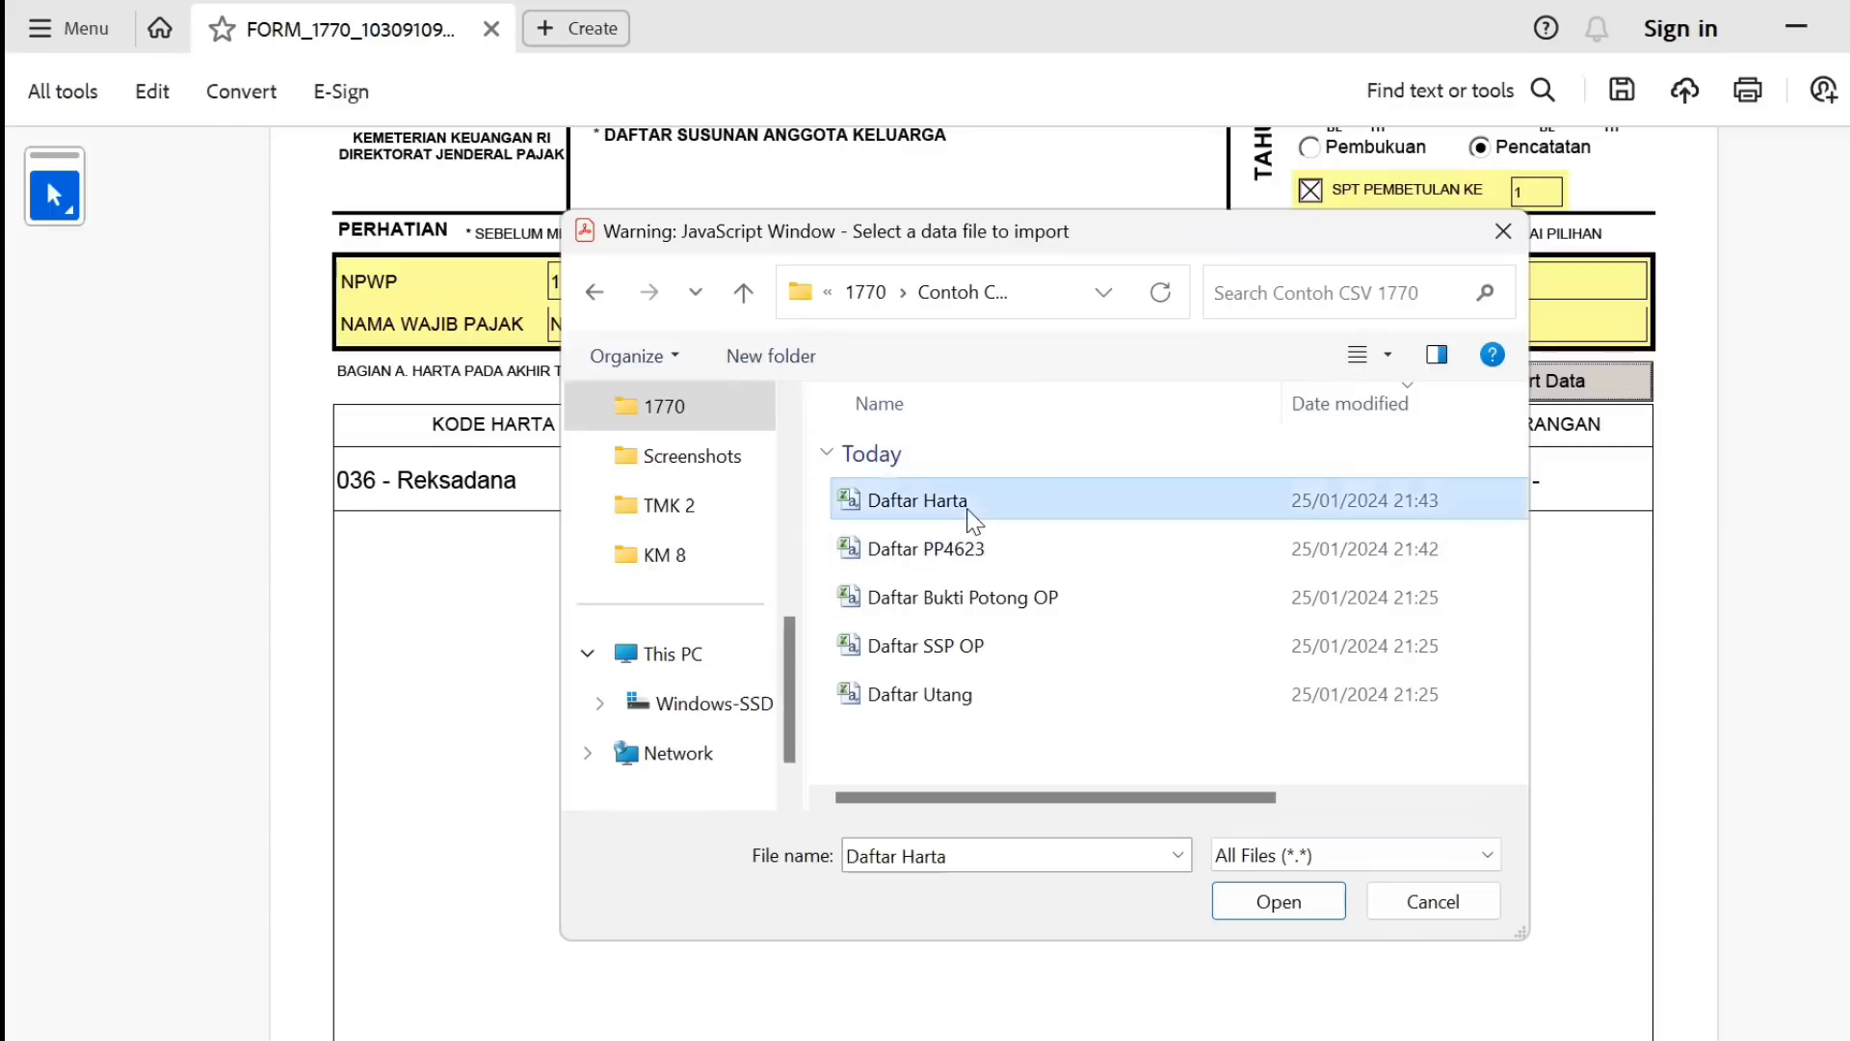
double_click(968, 511)
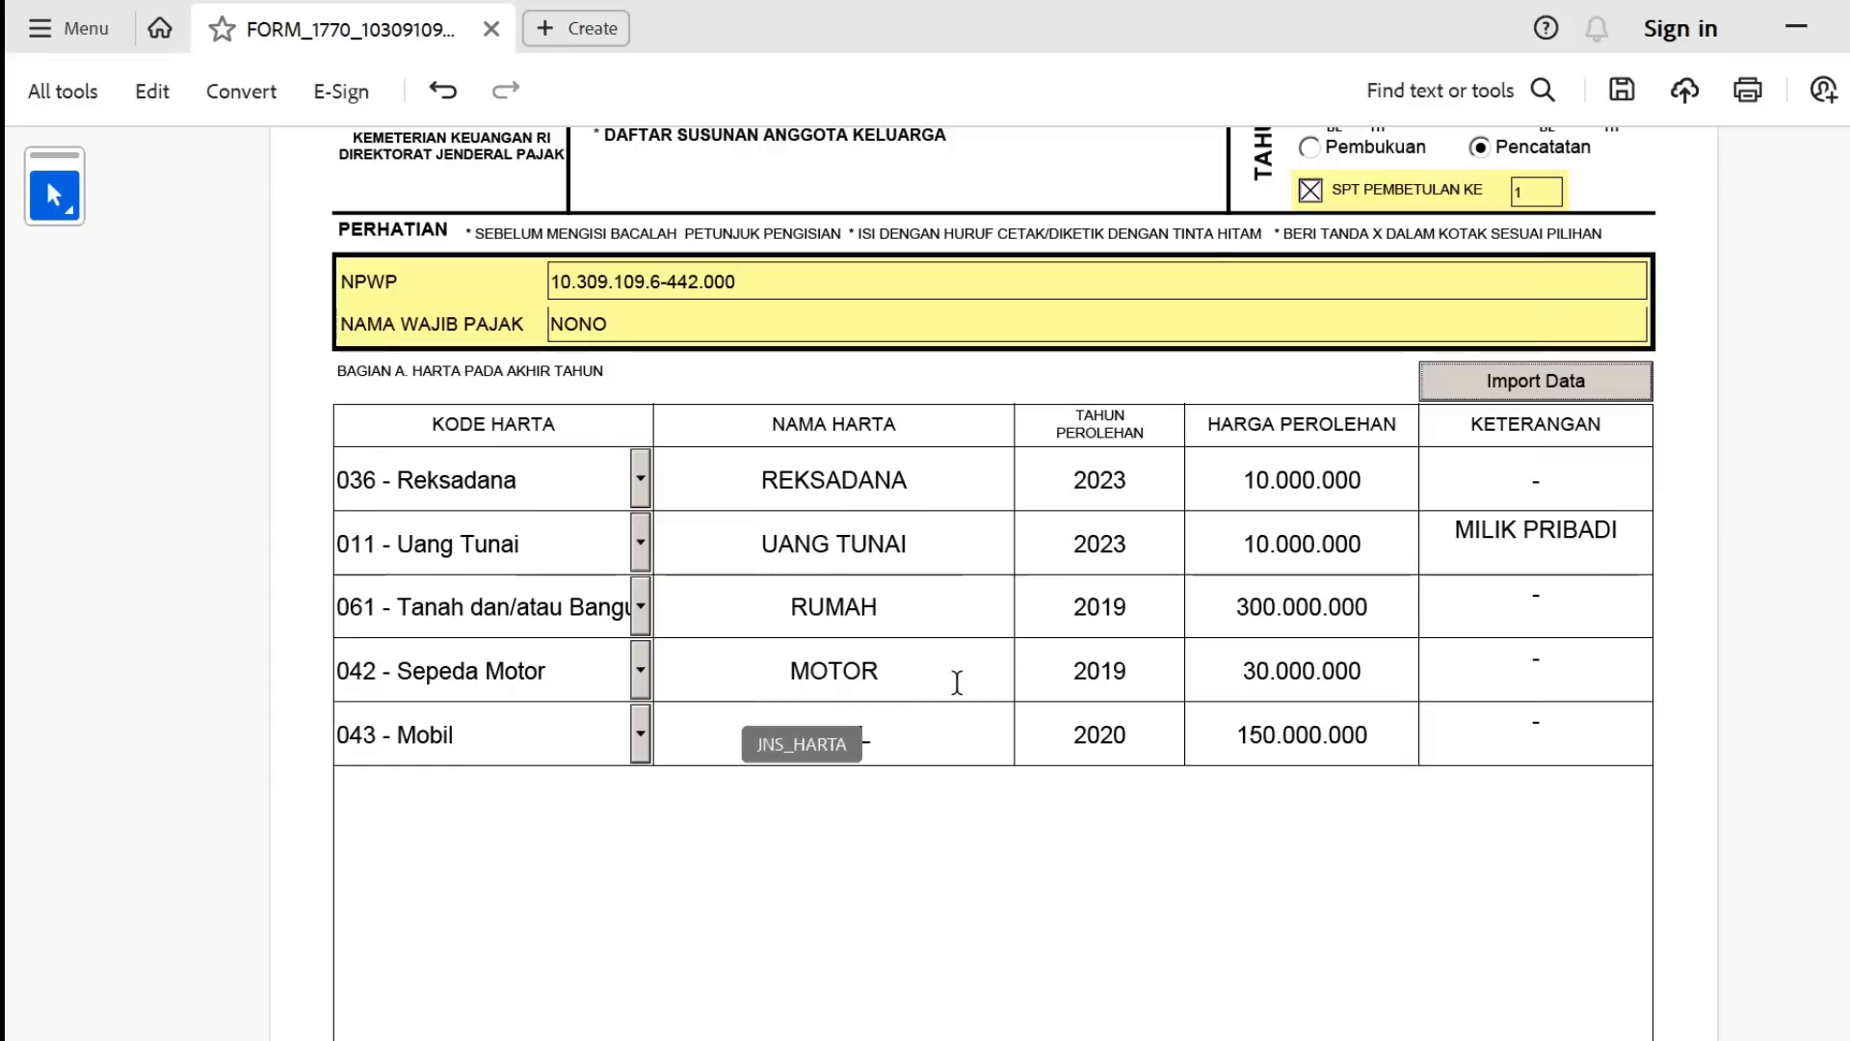
scroll(904, 627, down, 9)
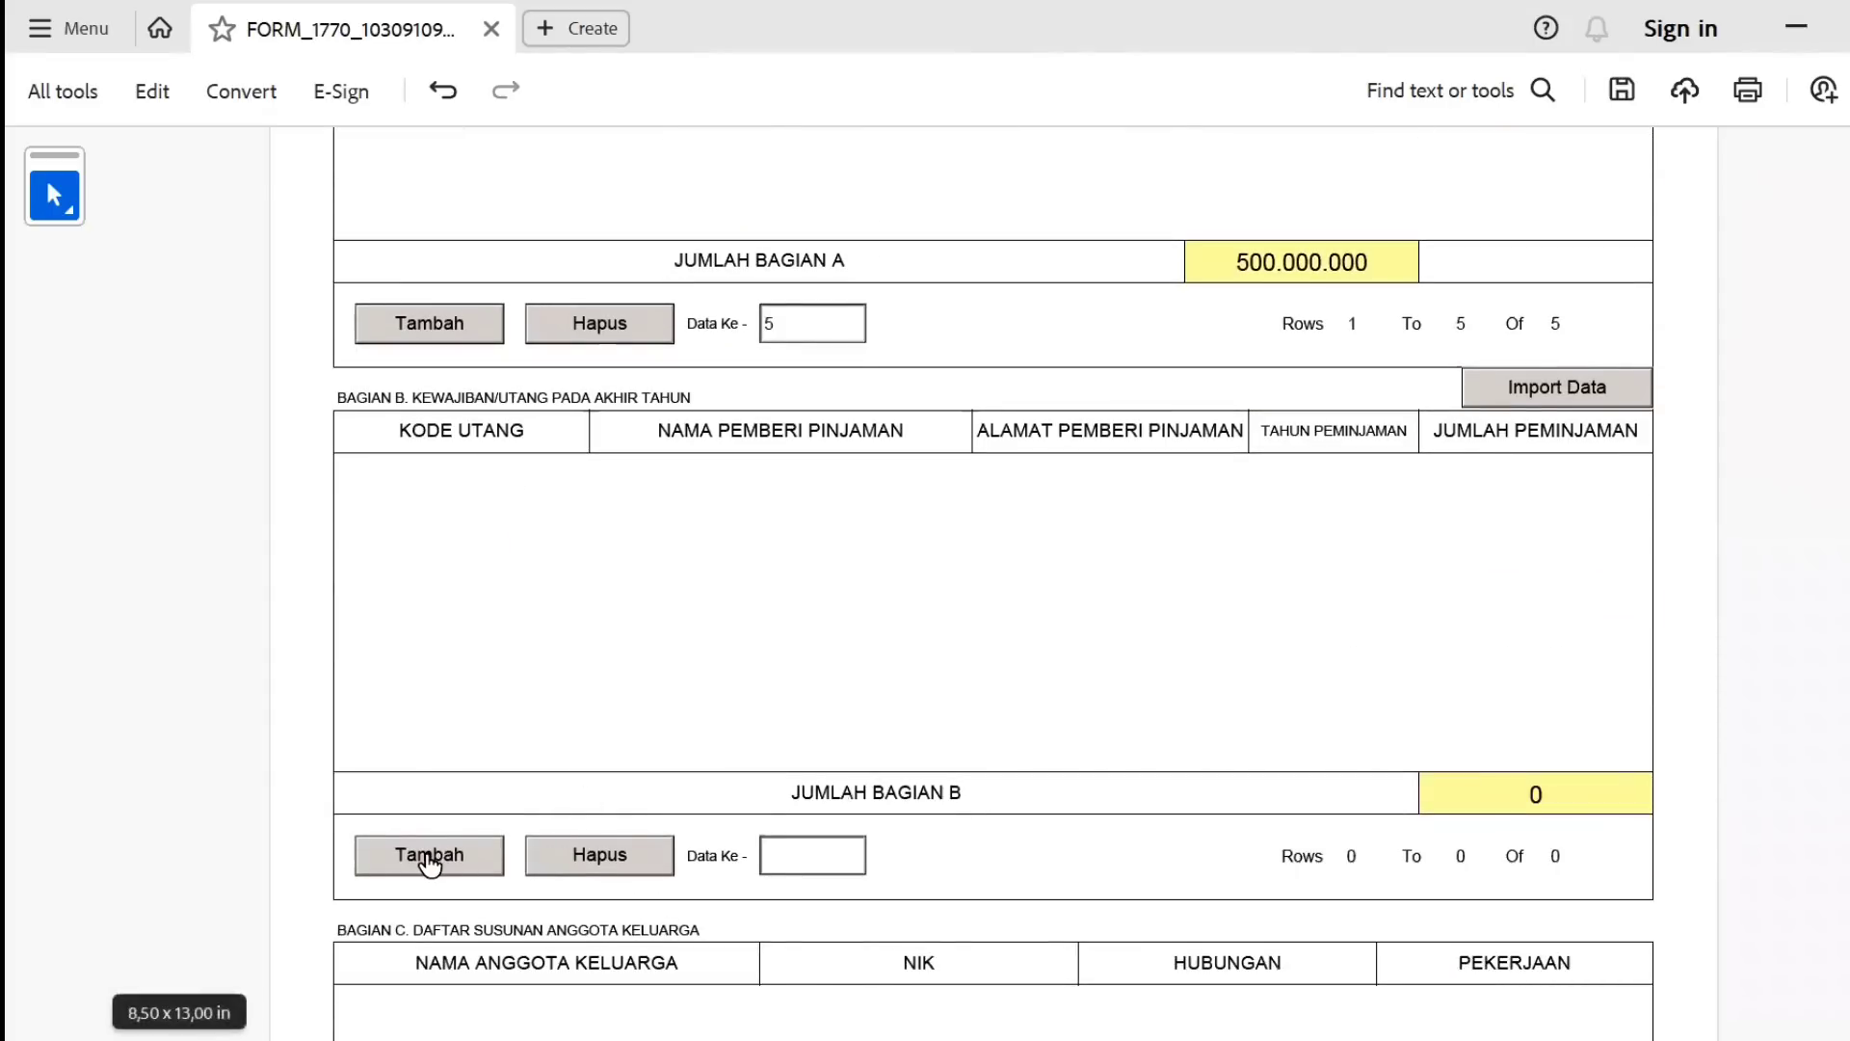
Add a Bagian B loan row (101, BANK BBBBBB, JAKARTA, 2023, 2000000), then delete it.
click(430, 858)
click(528, 529)
text(BAN)
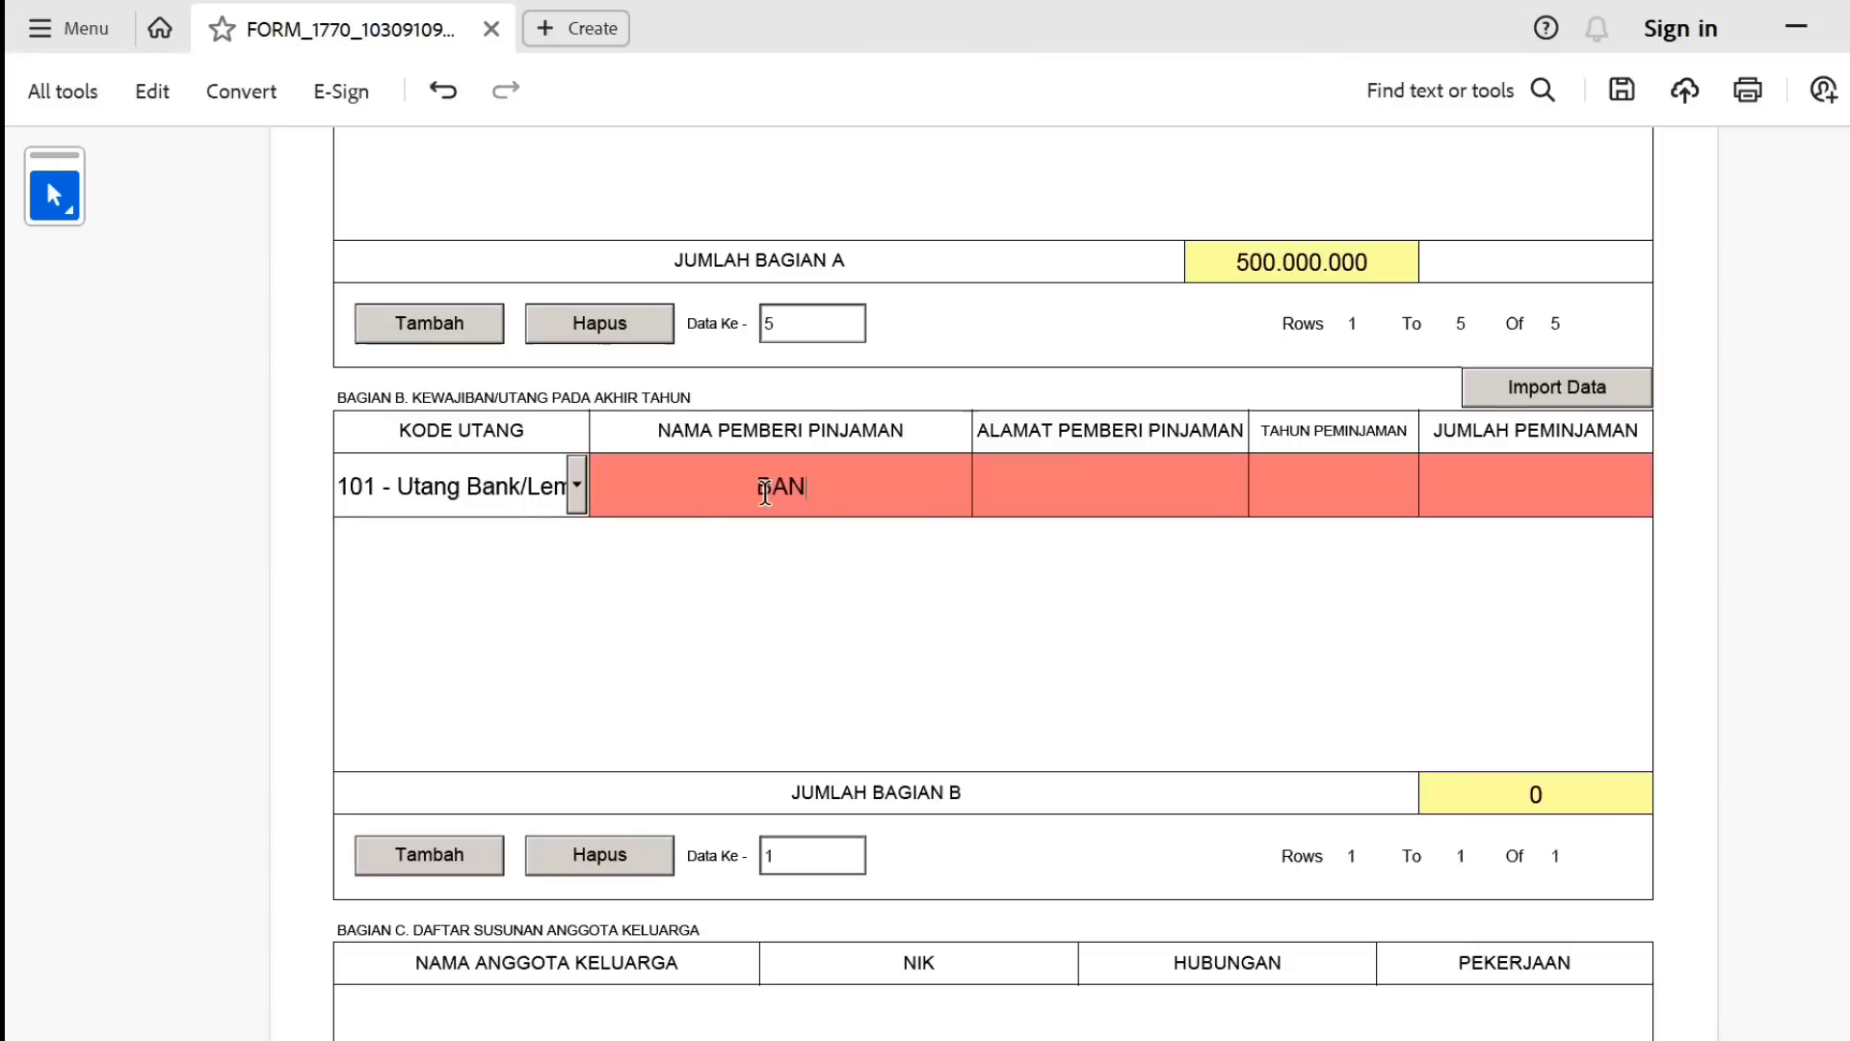
text(K BBBBBB)
key(Tab)
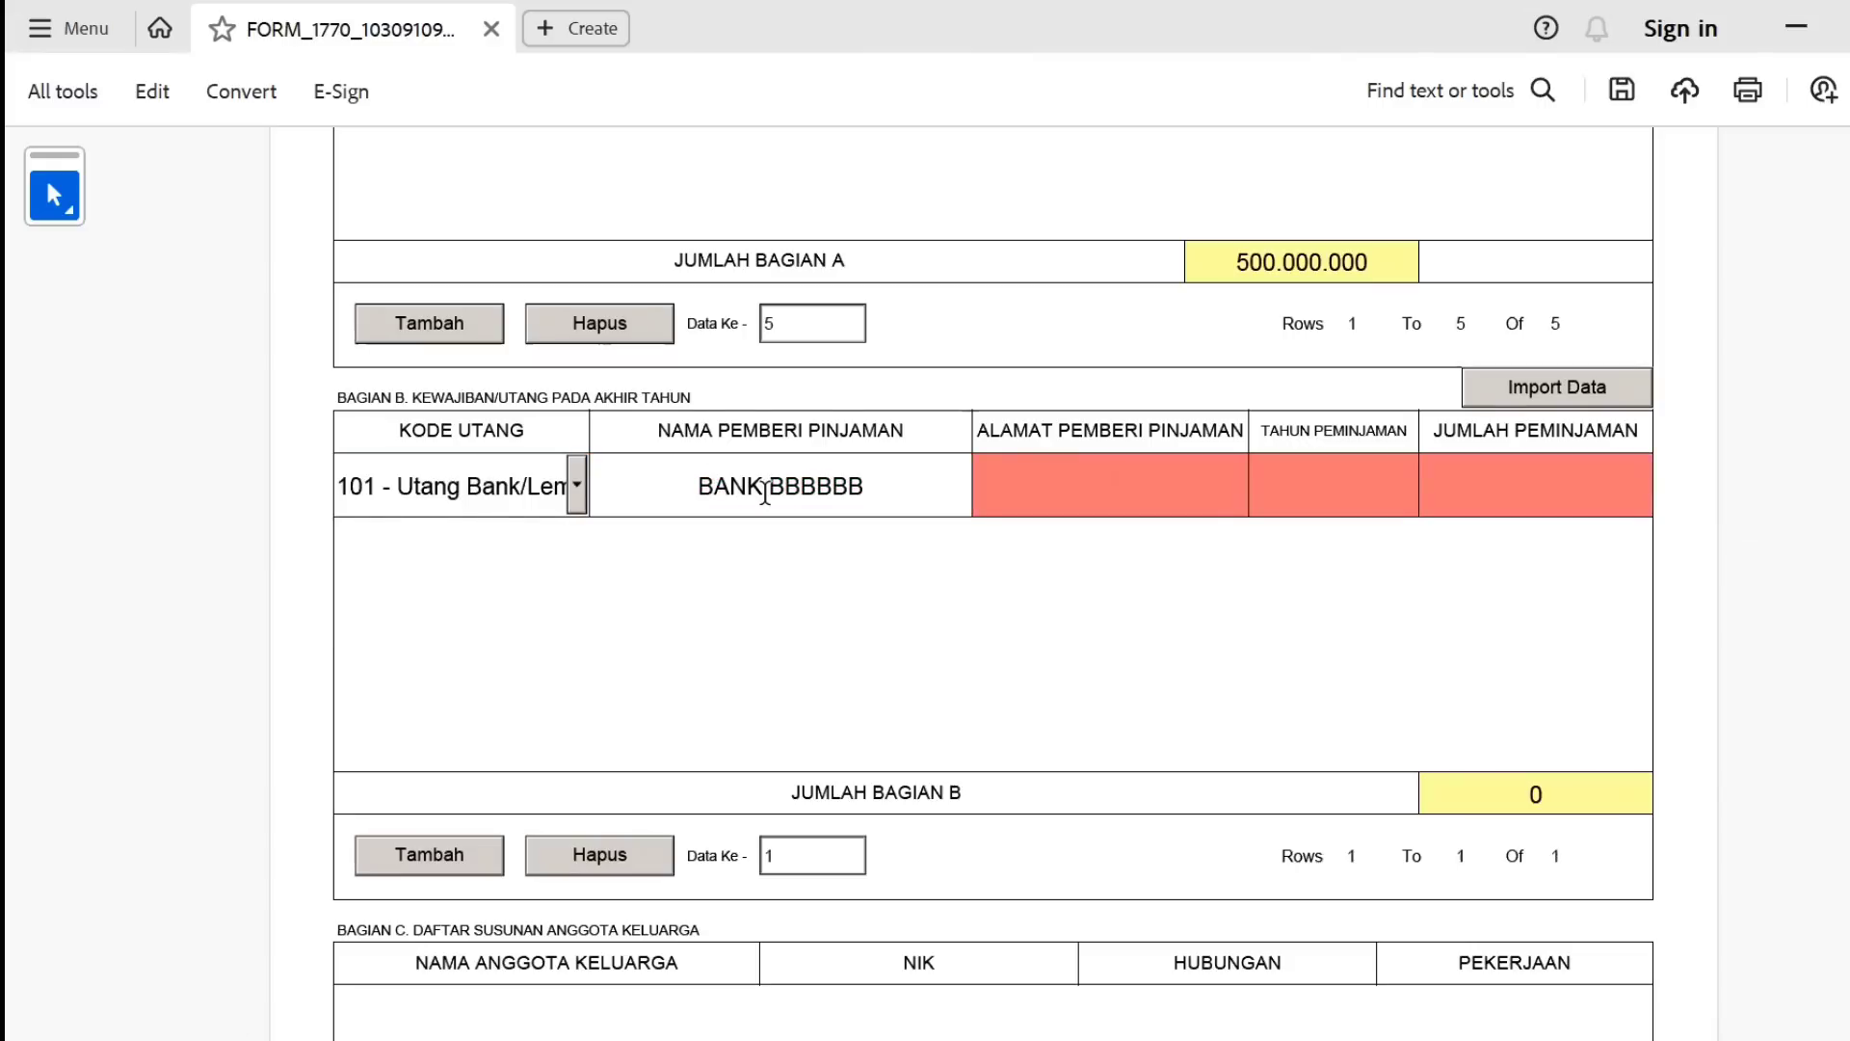
click(1098, 468)
text(JAKARTA)
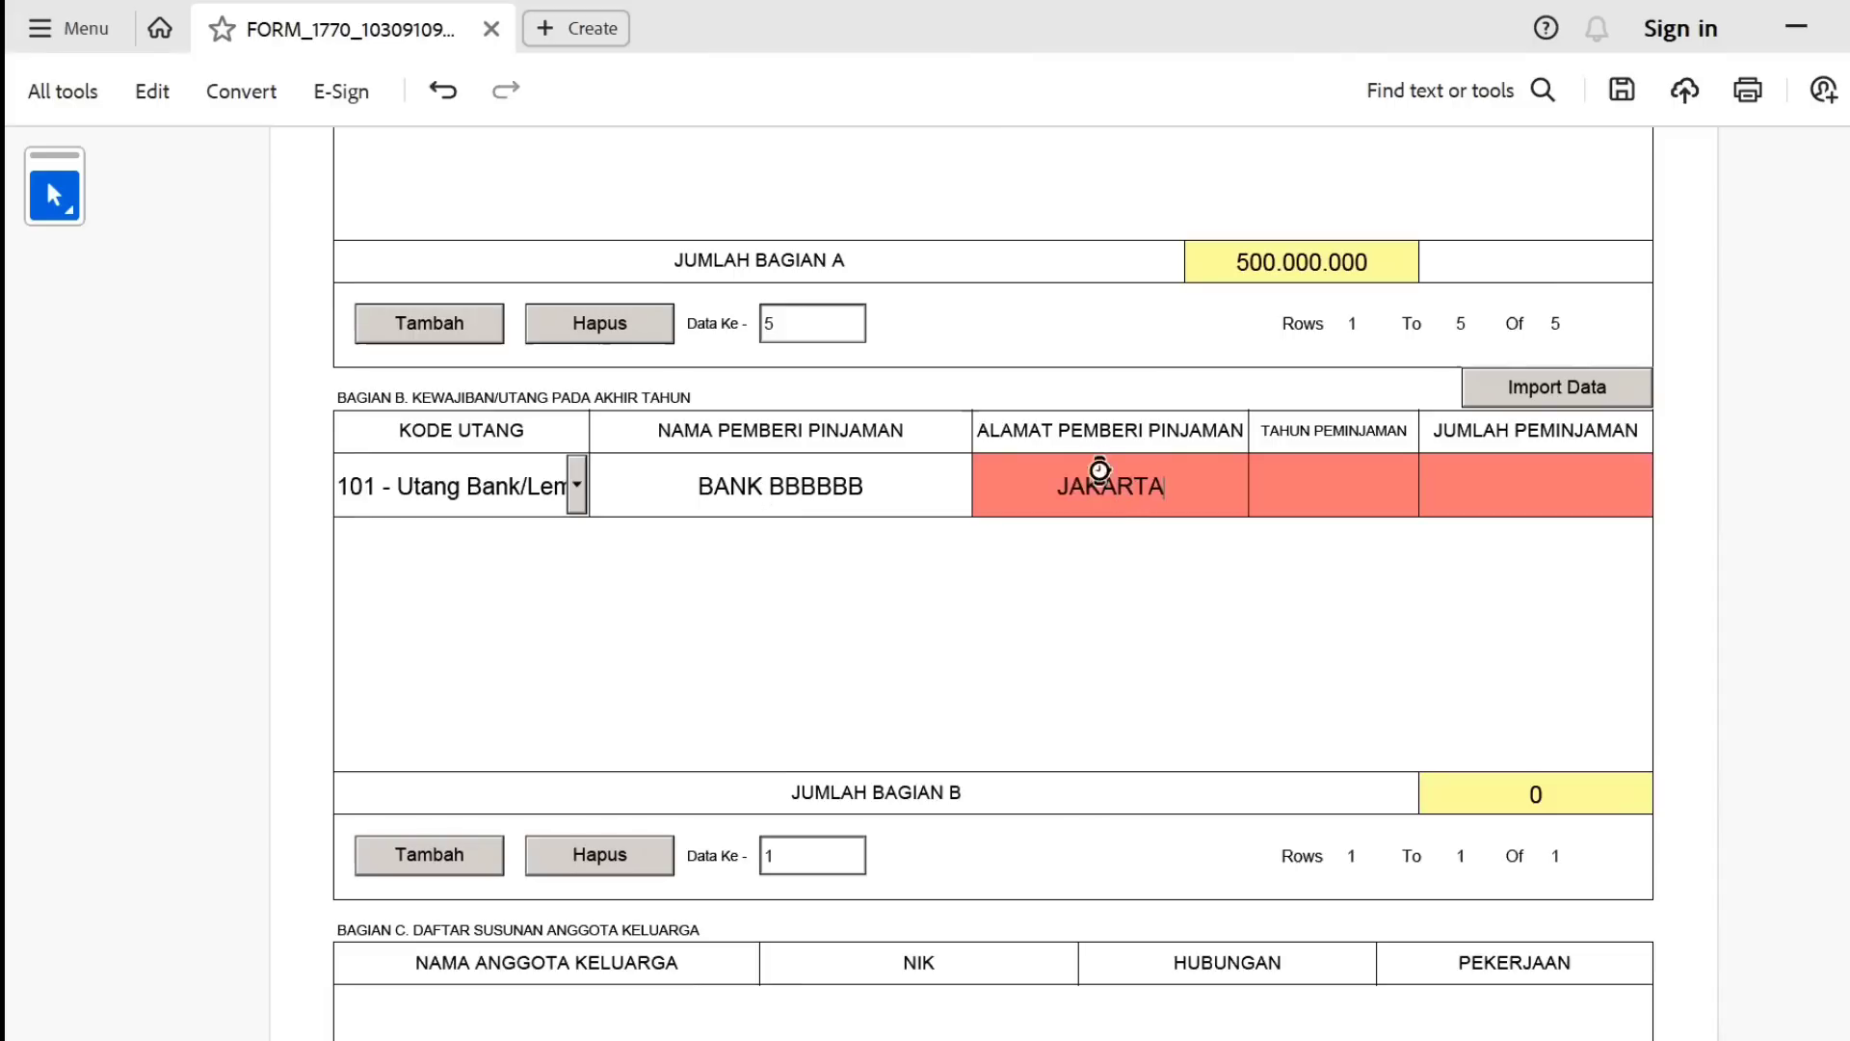
key(Tab)
text(2023)
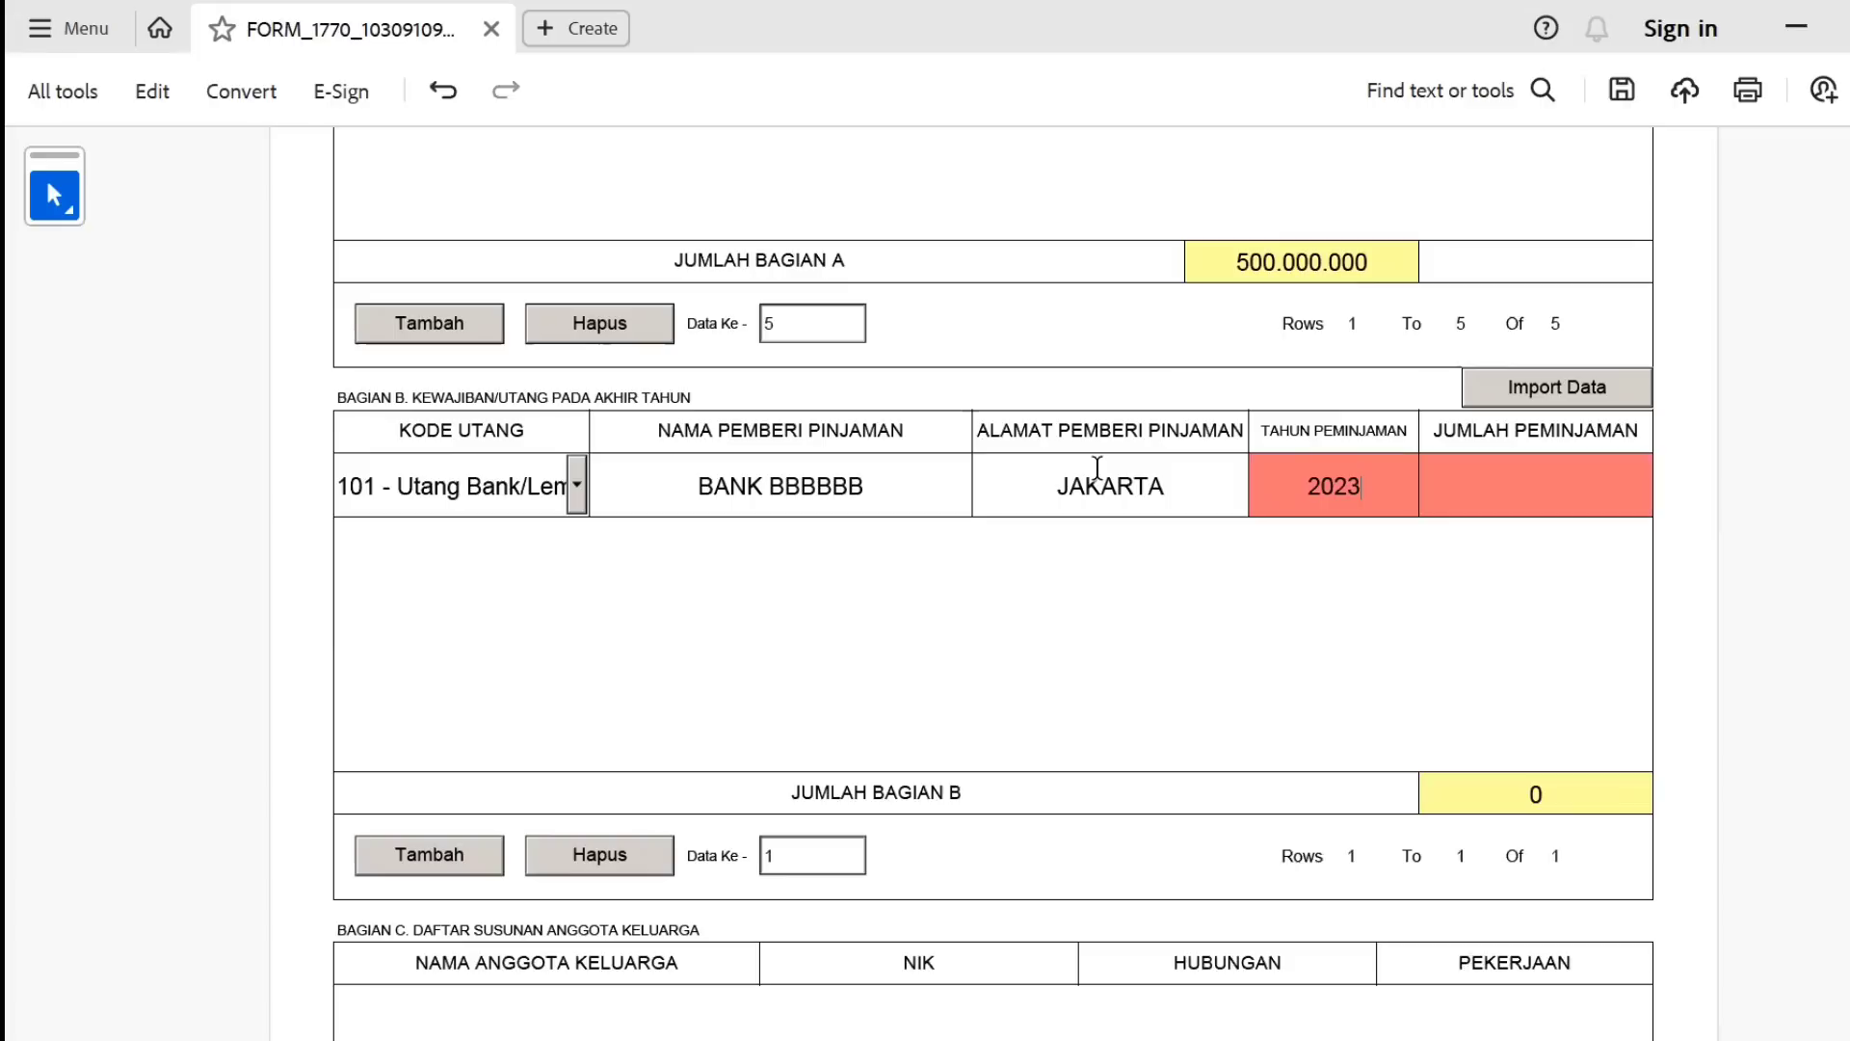
key(Tab)
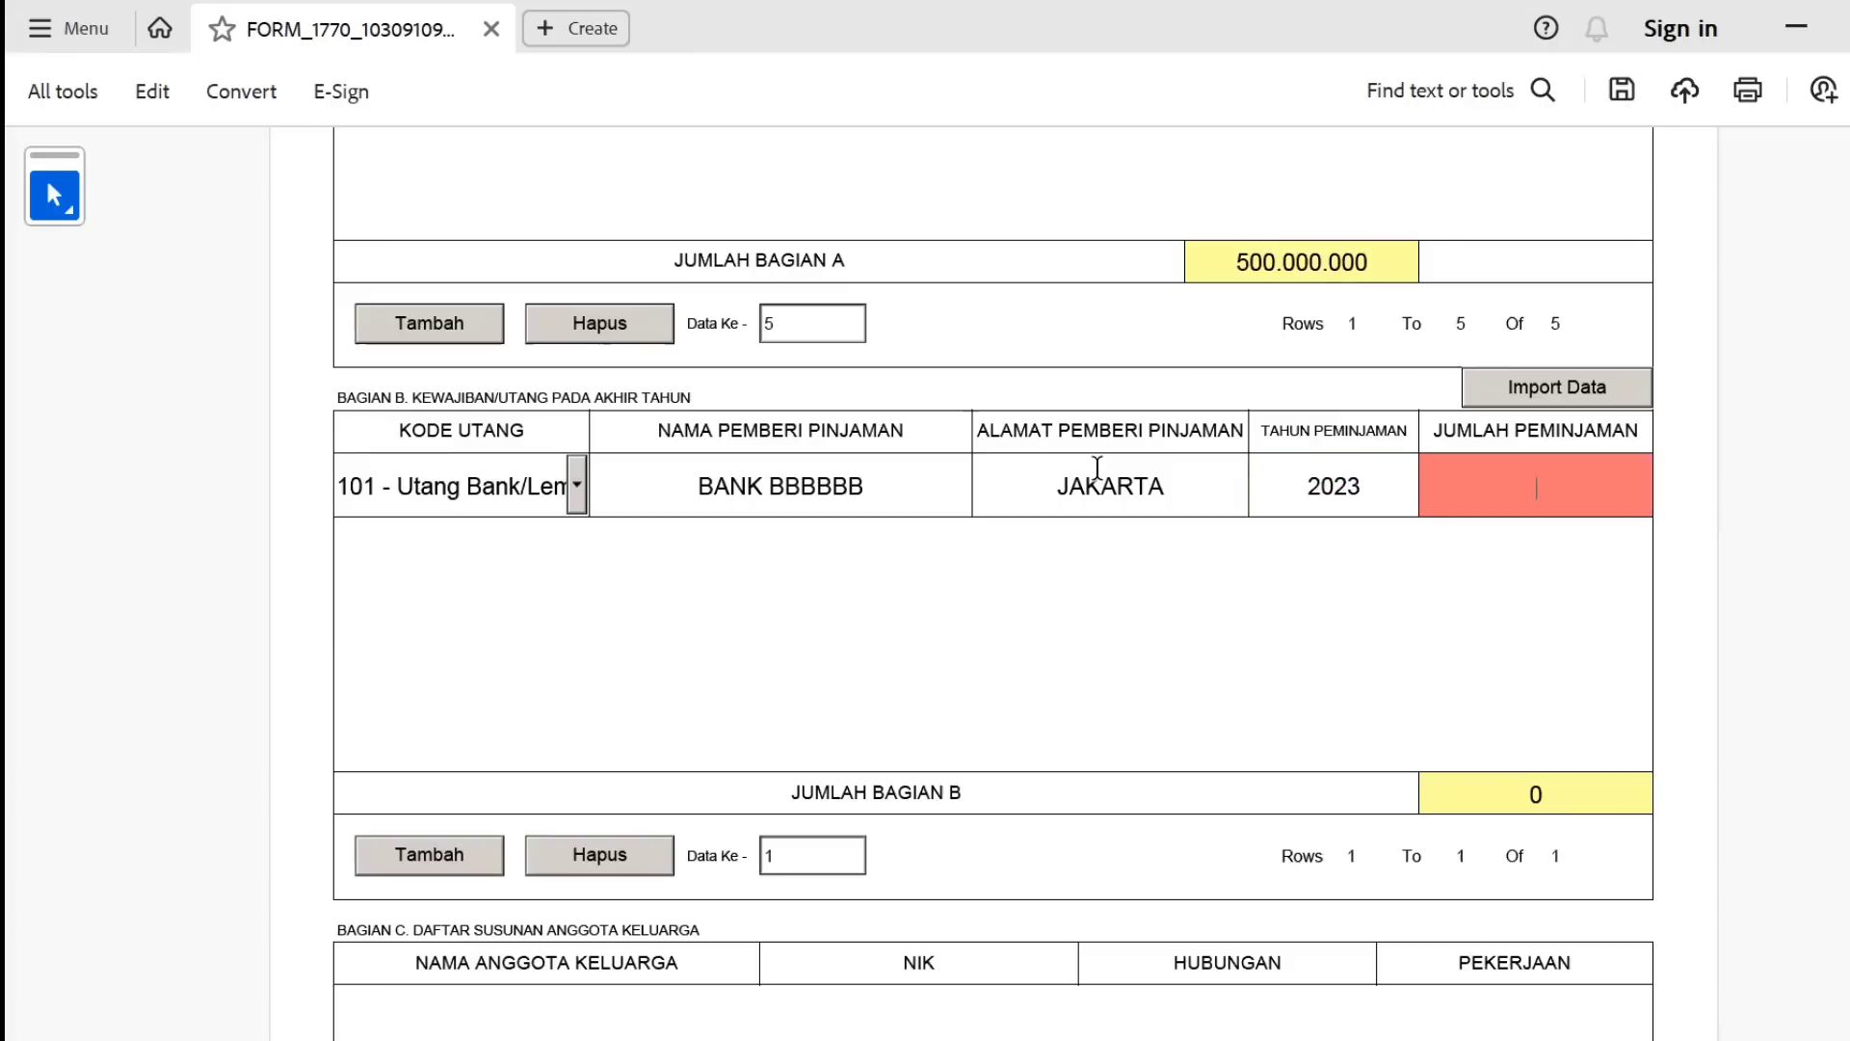
text(2000000)
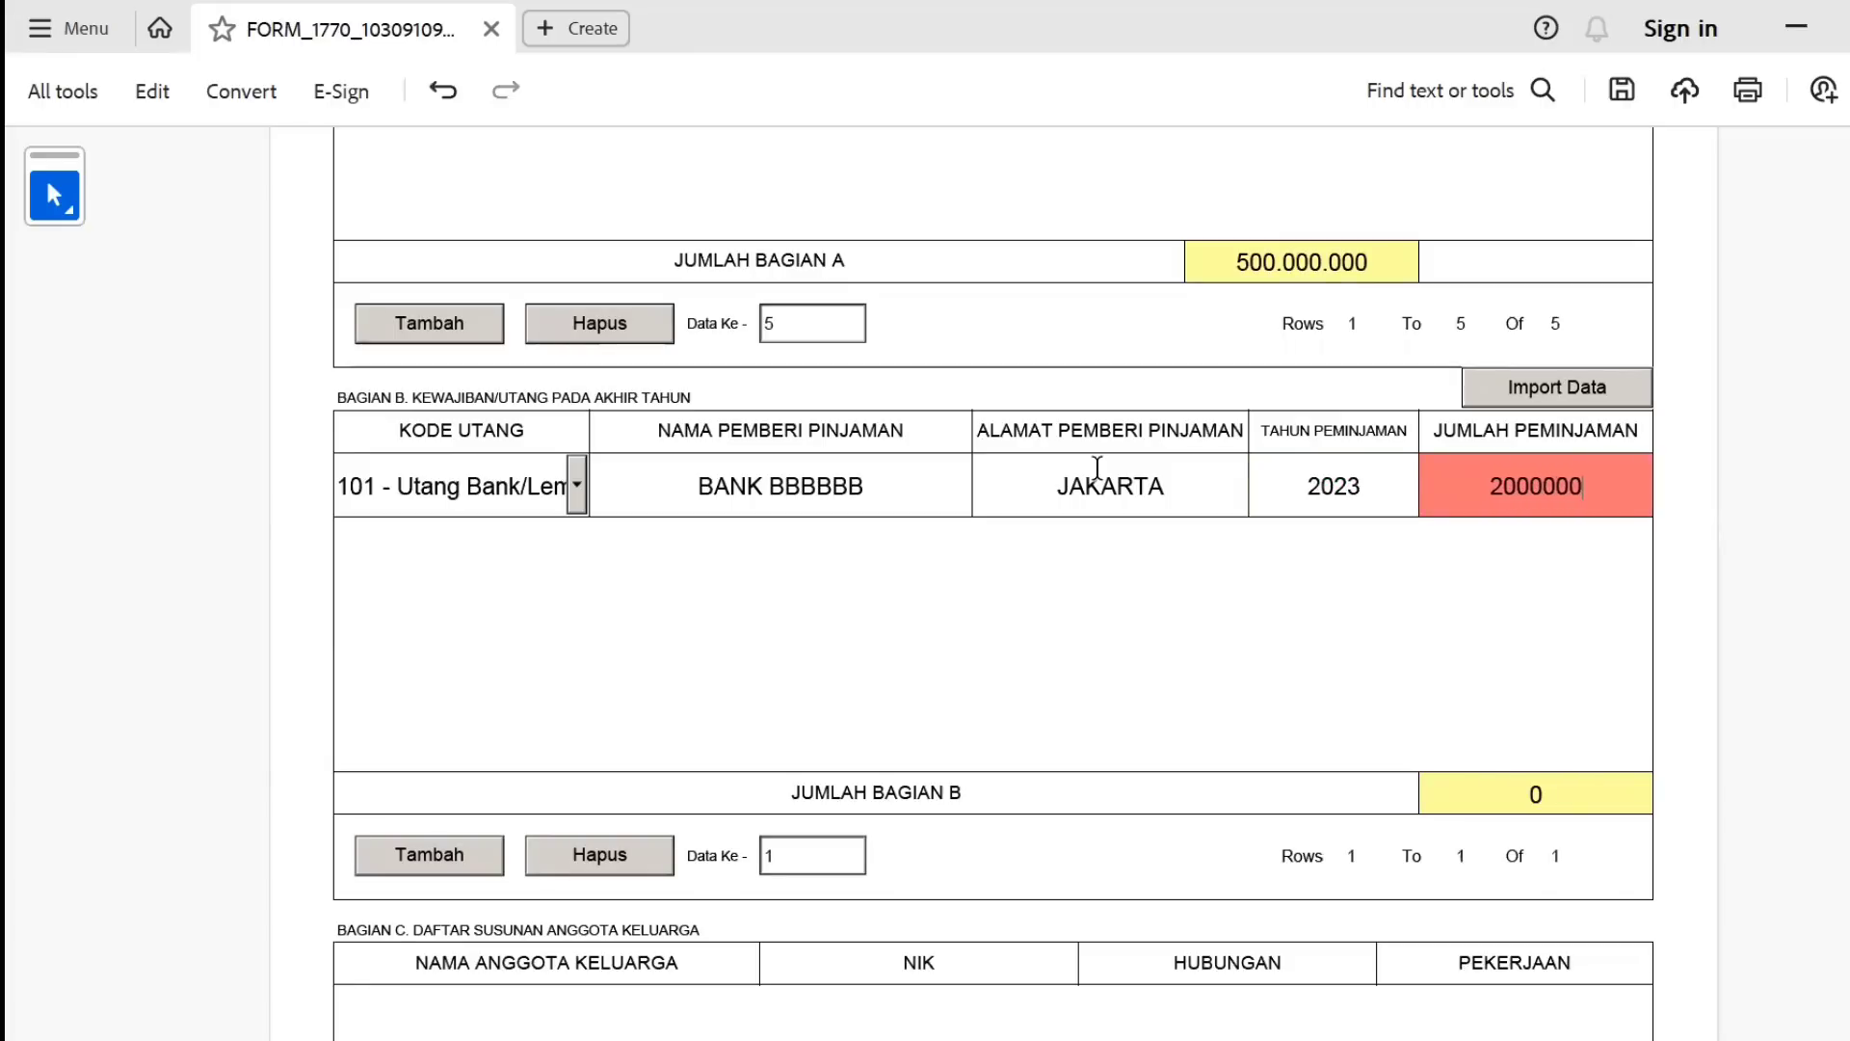
key(Tab)
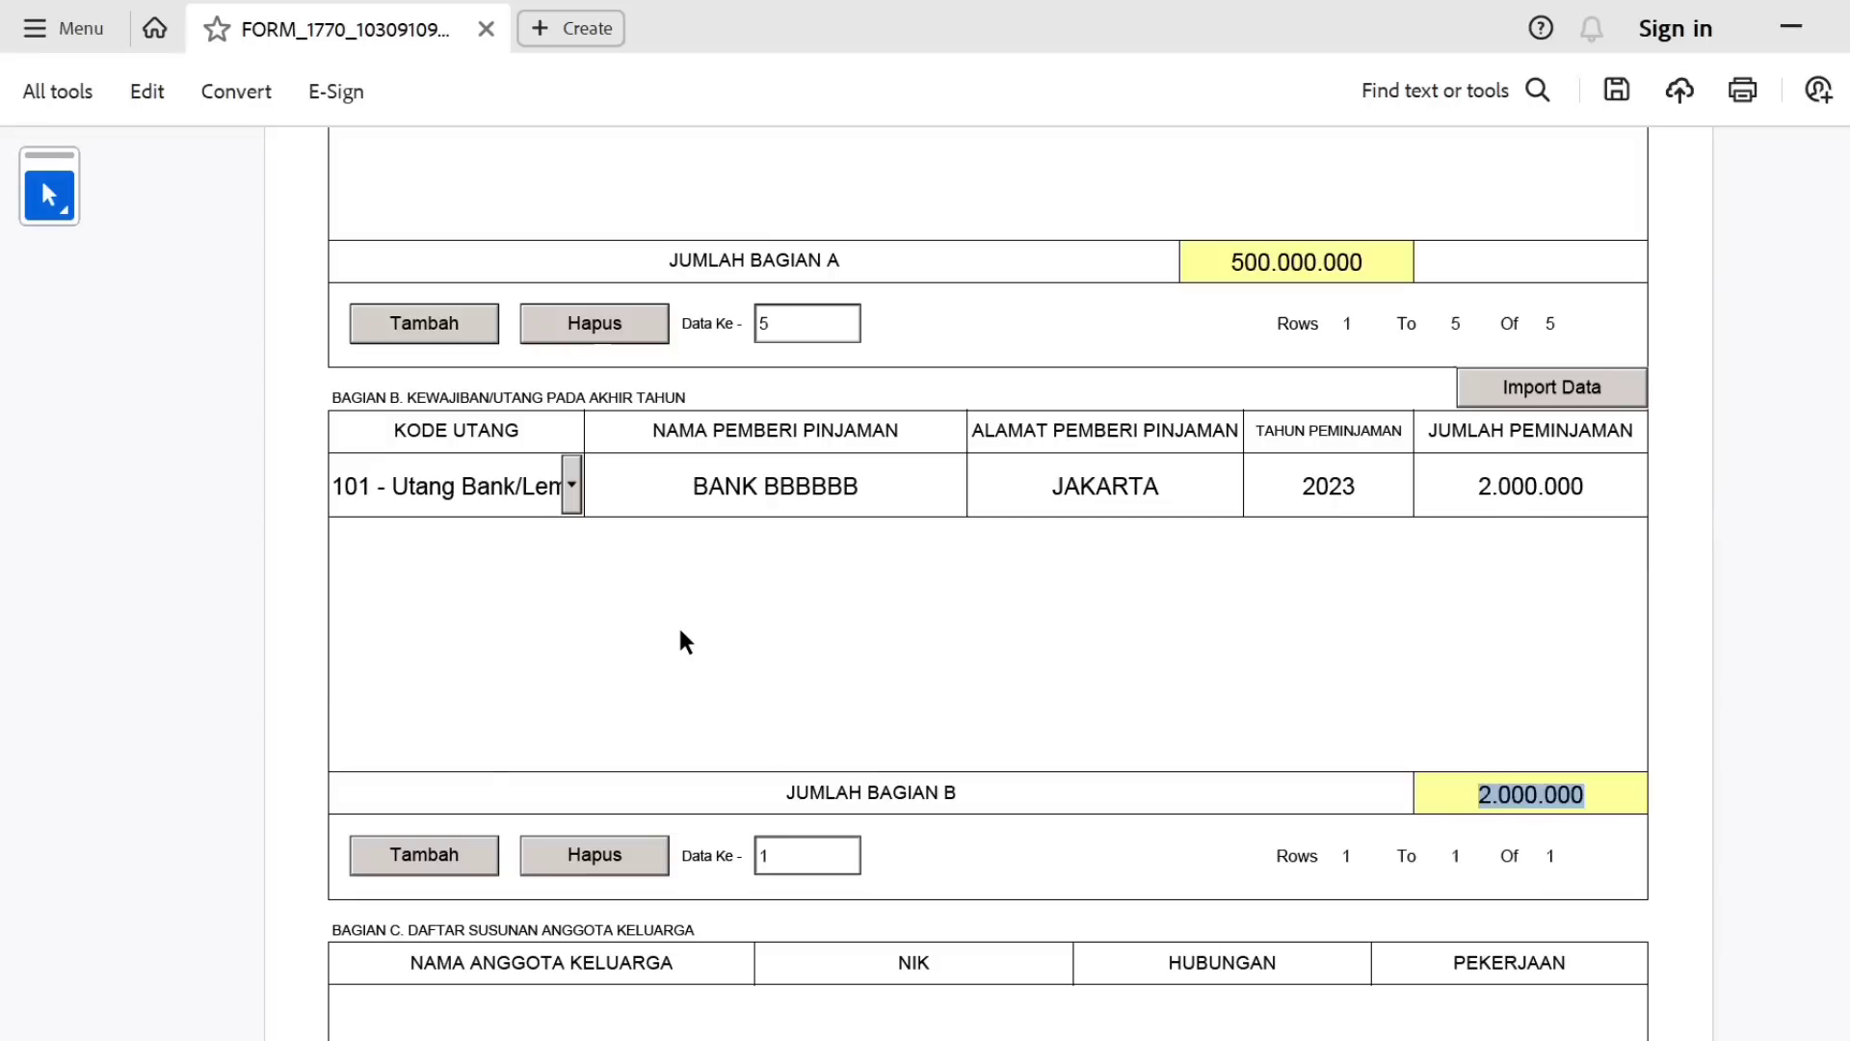
click(612, 854)
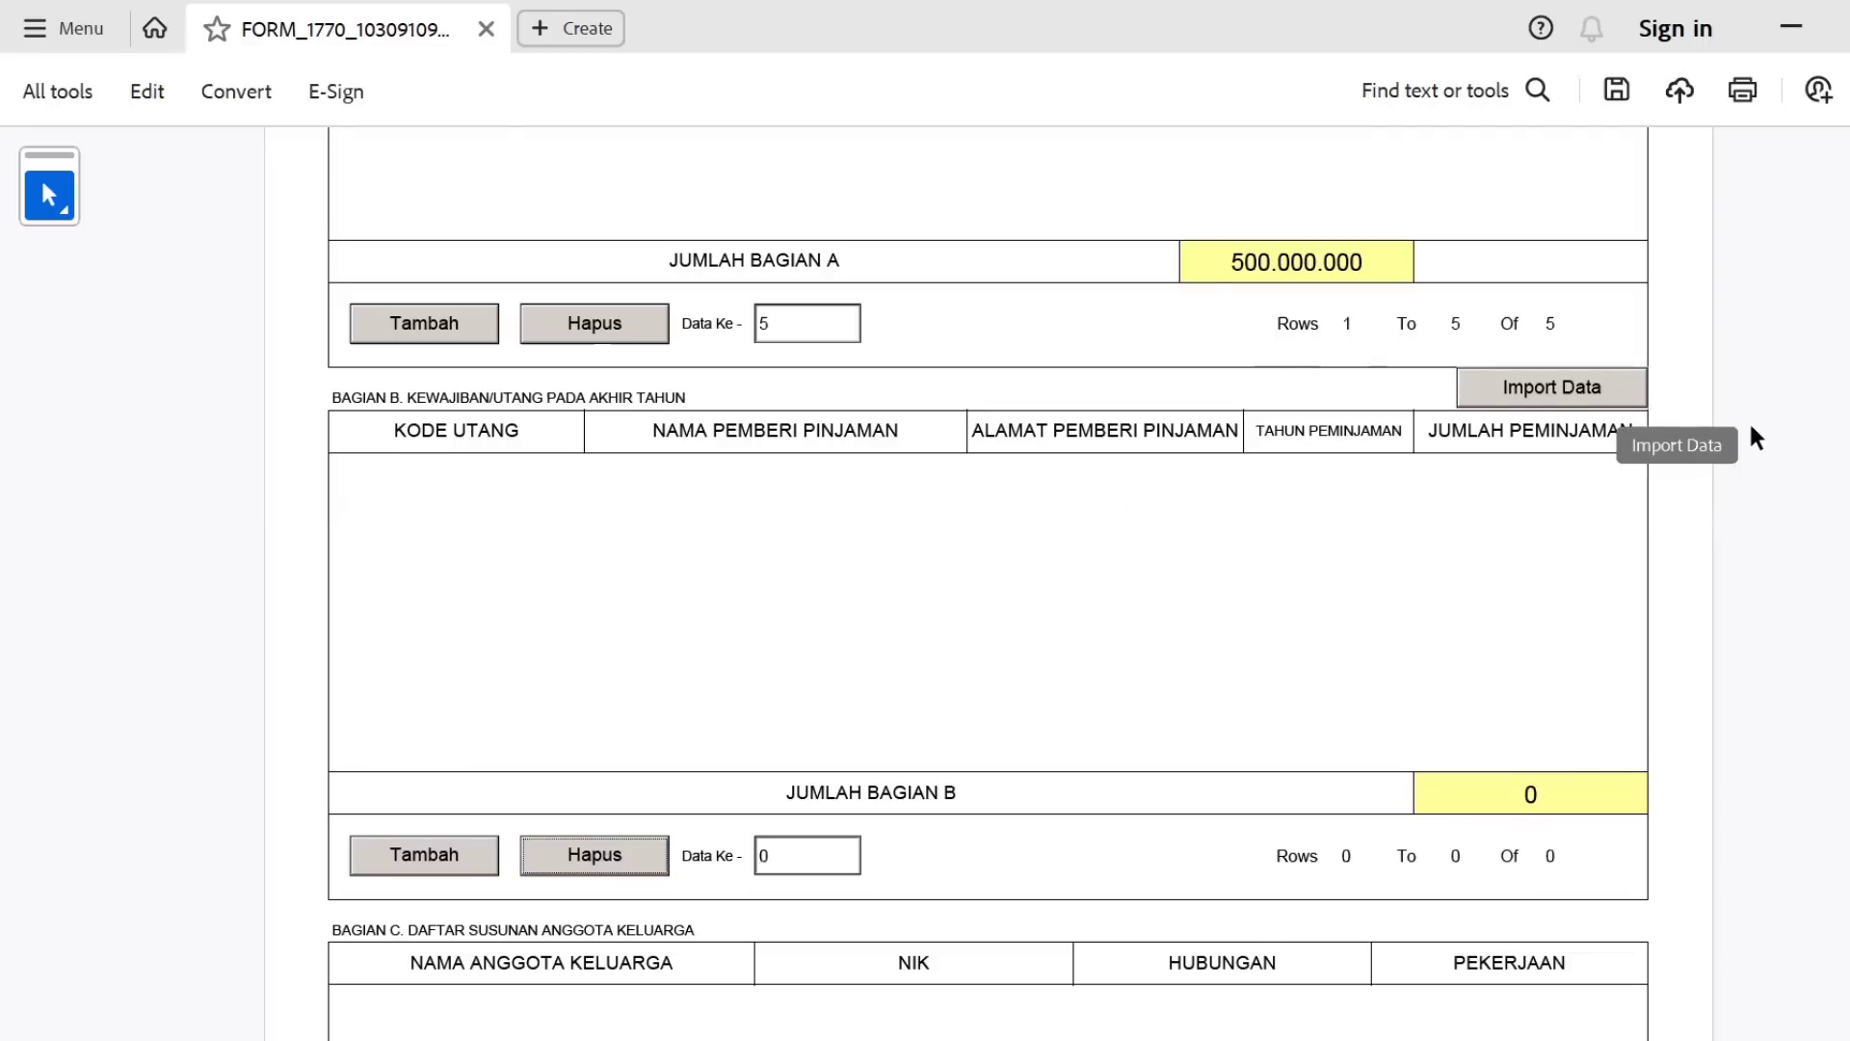
Add a blank Bagian C family-member row, then delete it so the list shows 0 rows.
scroll(1748, 424, down, 2)
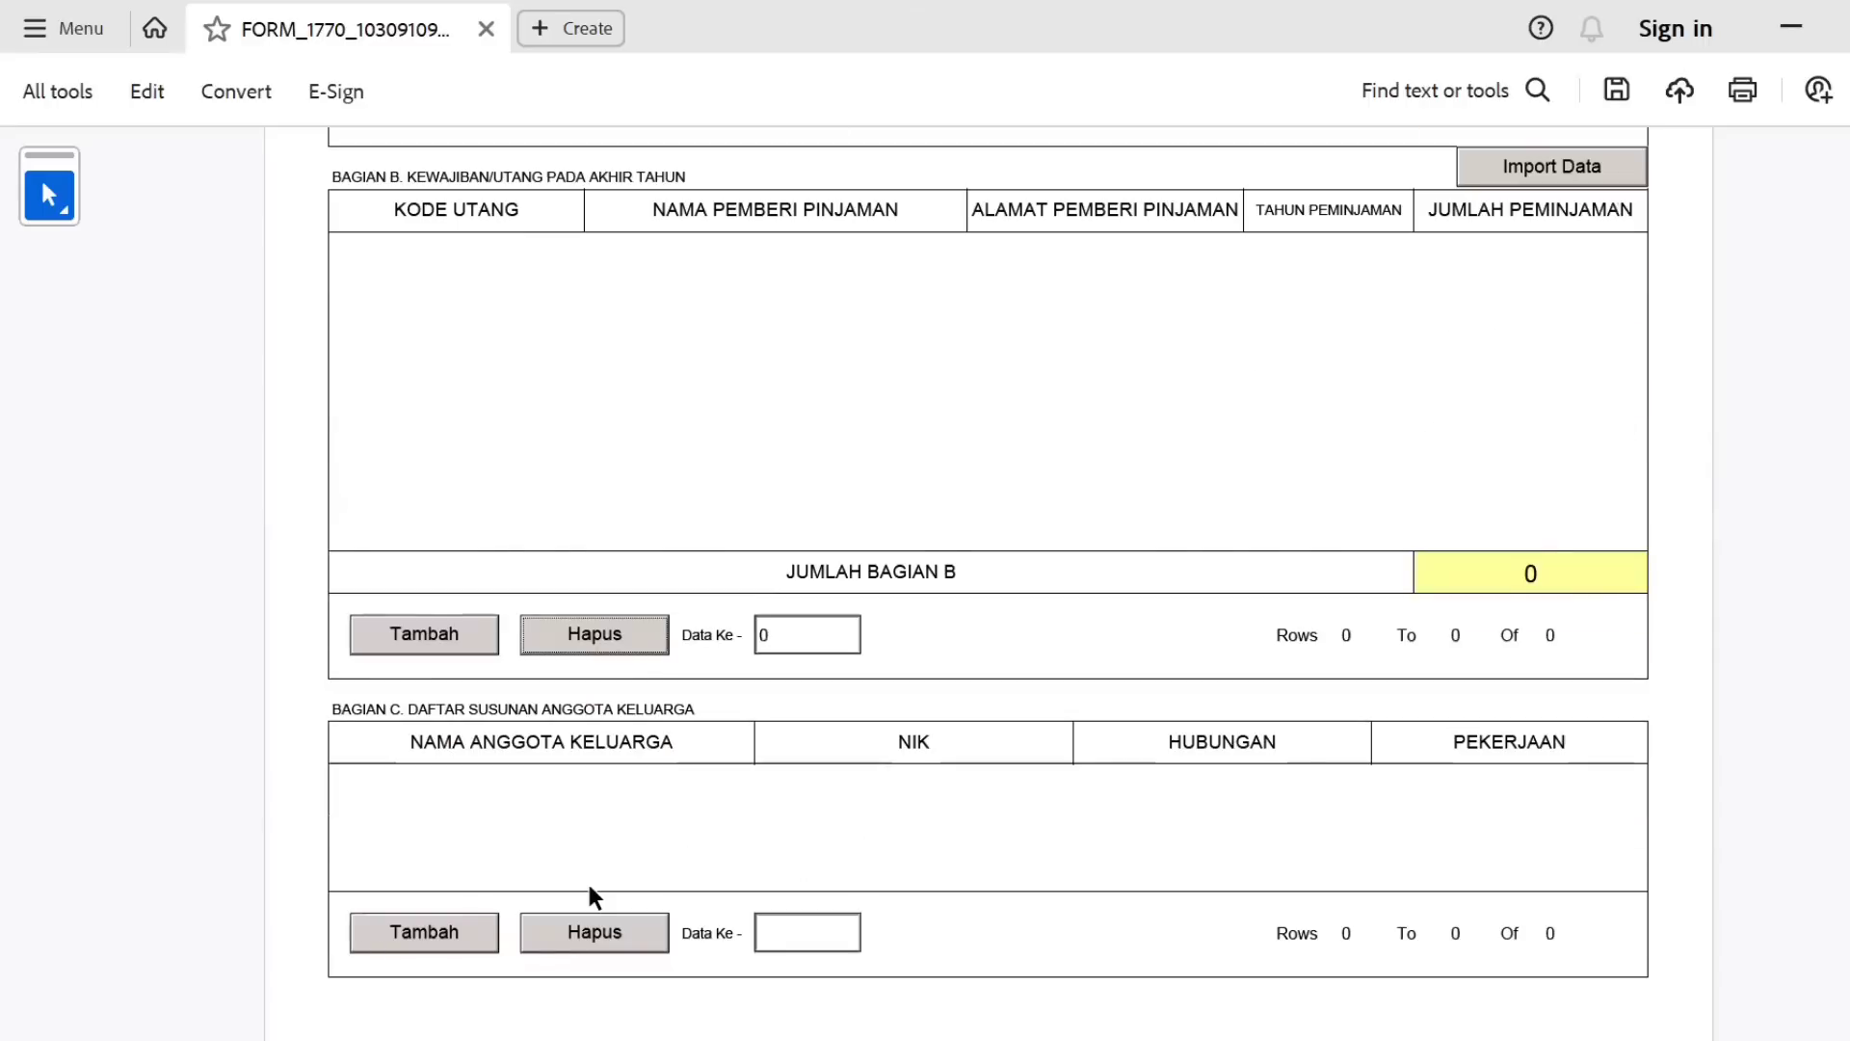
click(400, 945)
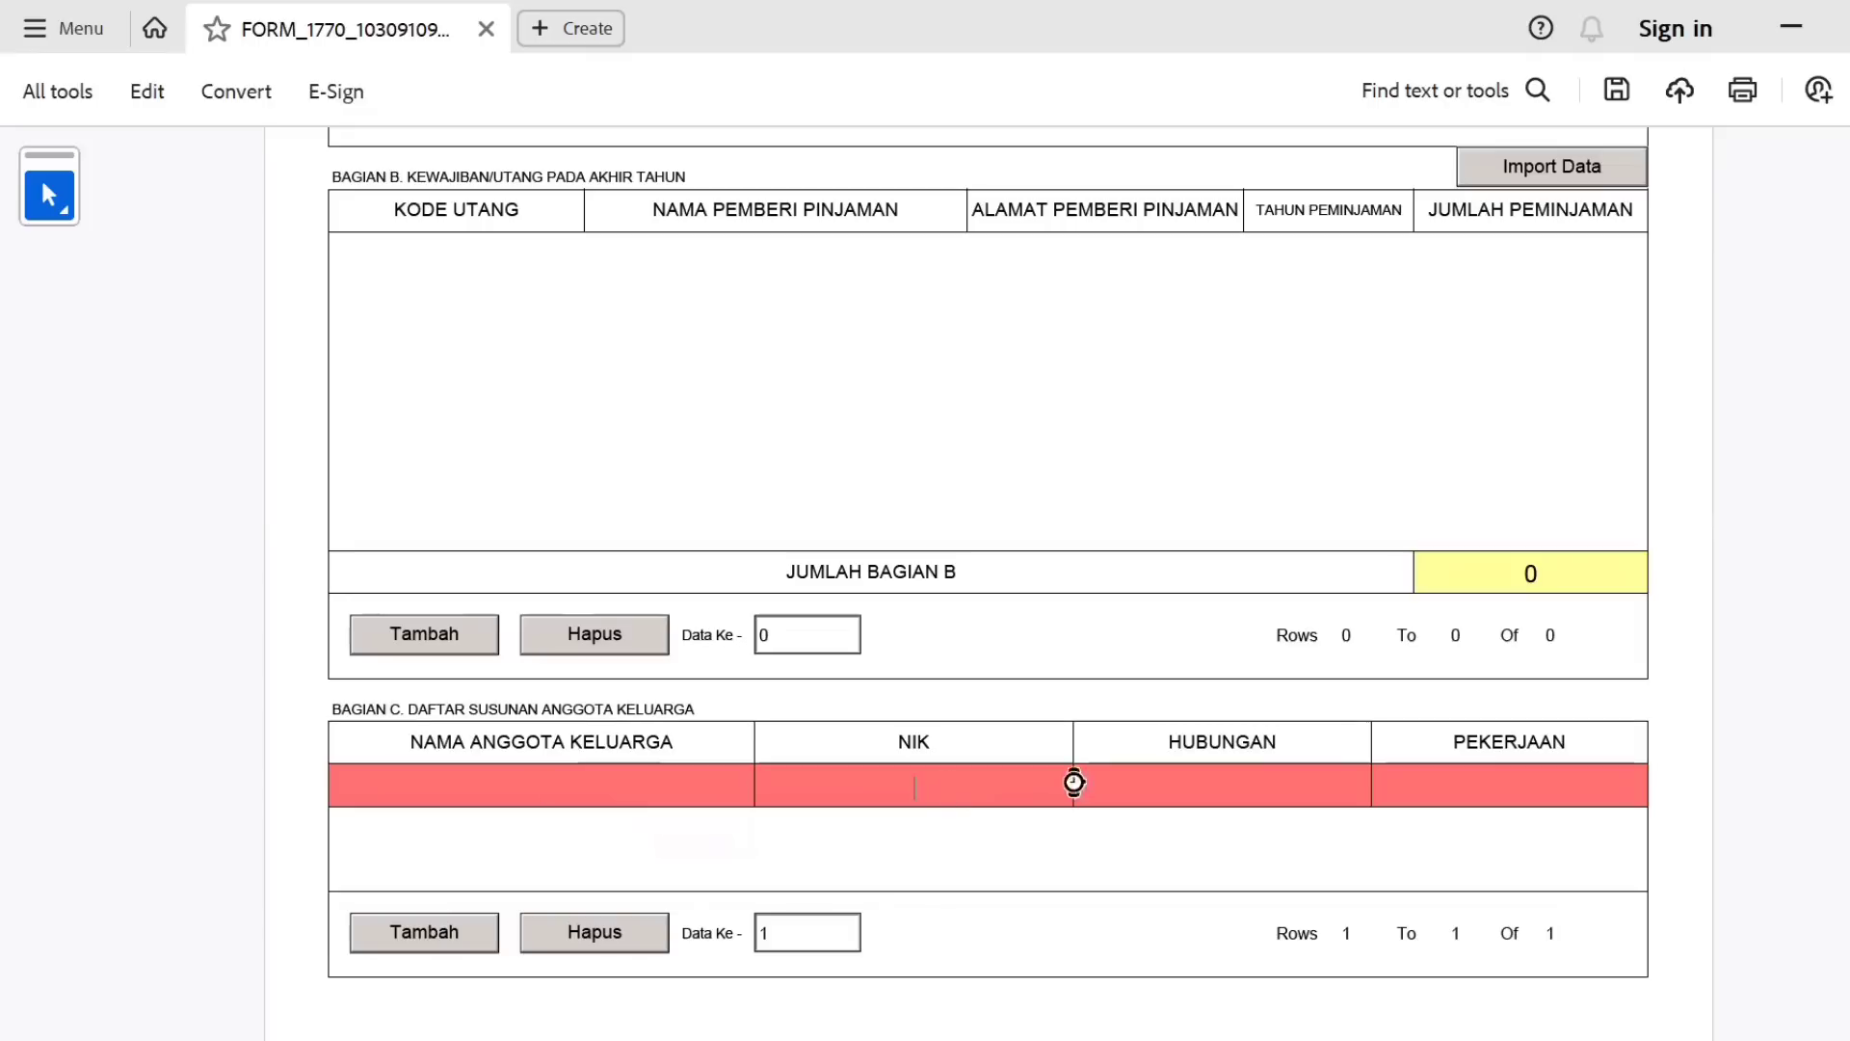
click(1511, 779)
click(582, 935)
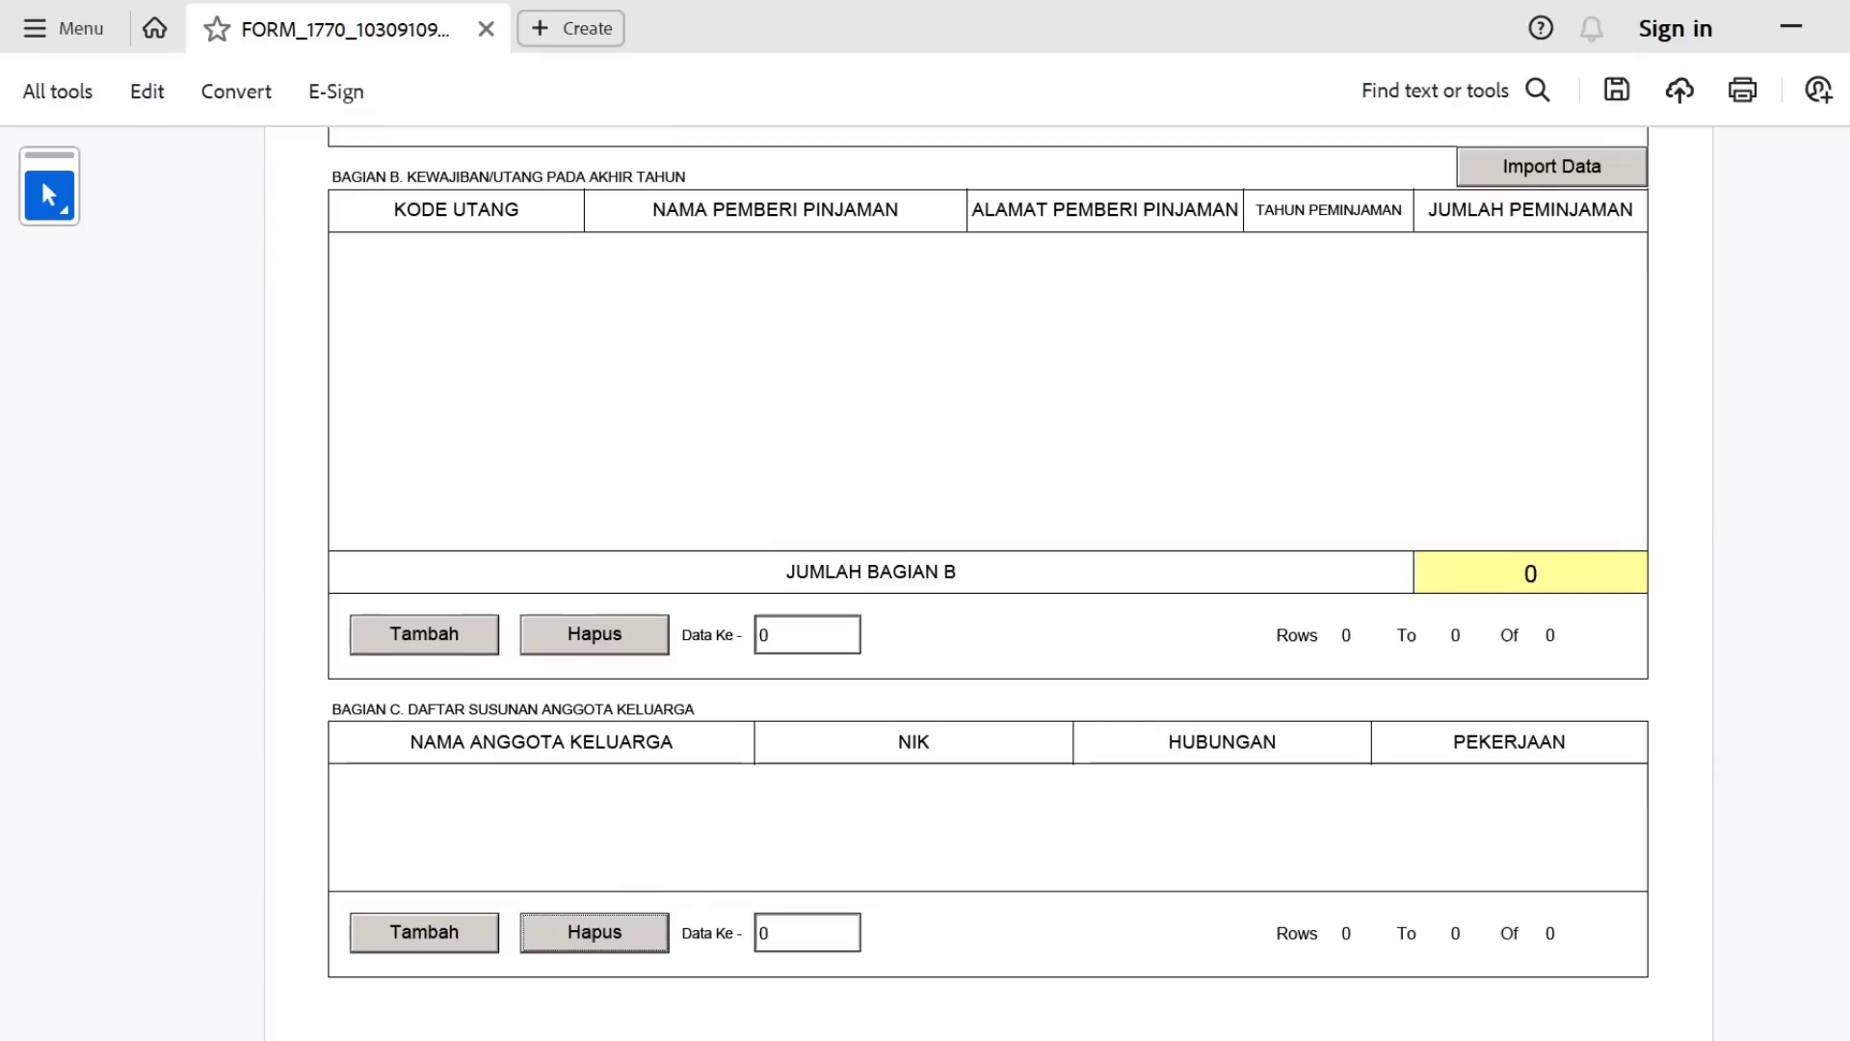
scroll(1598, 236, up, 12)
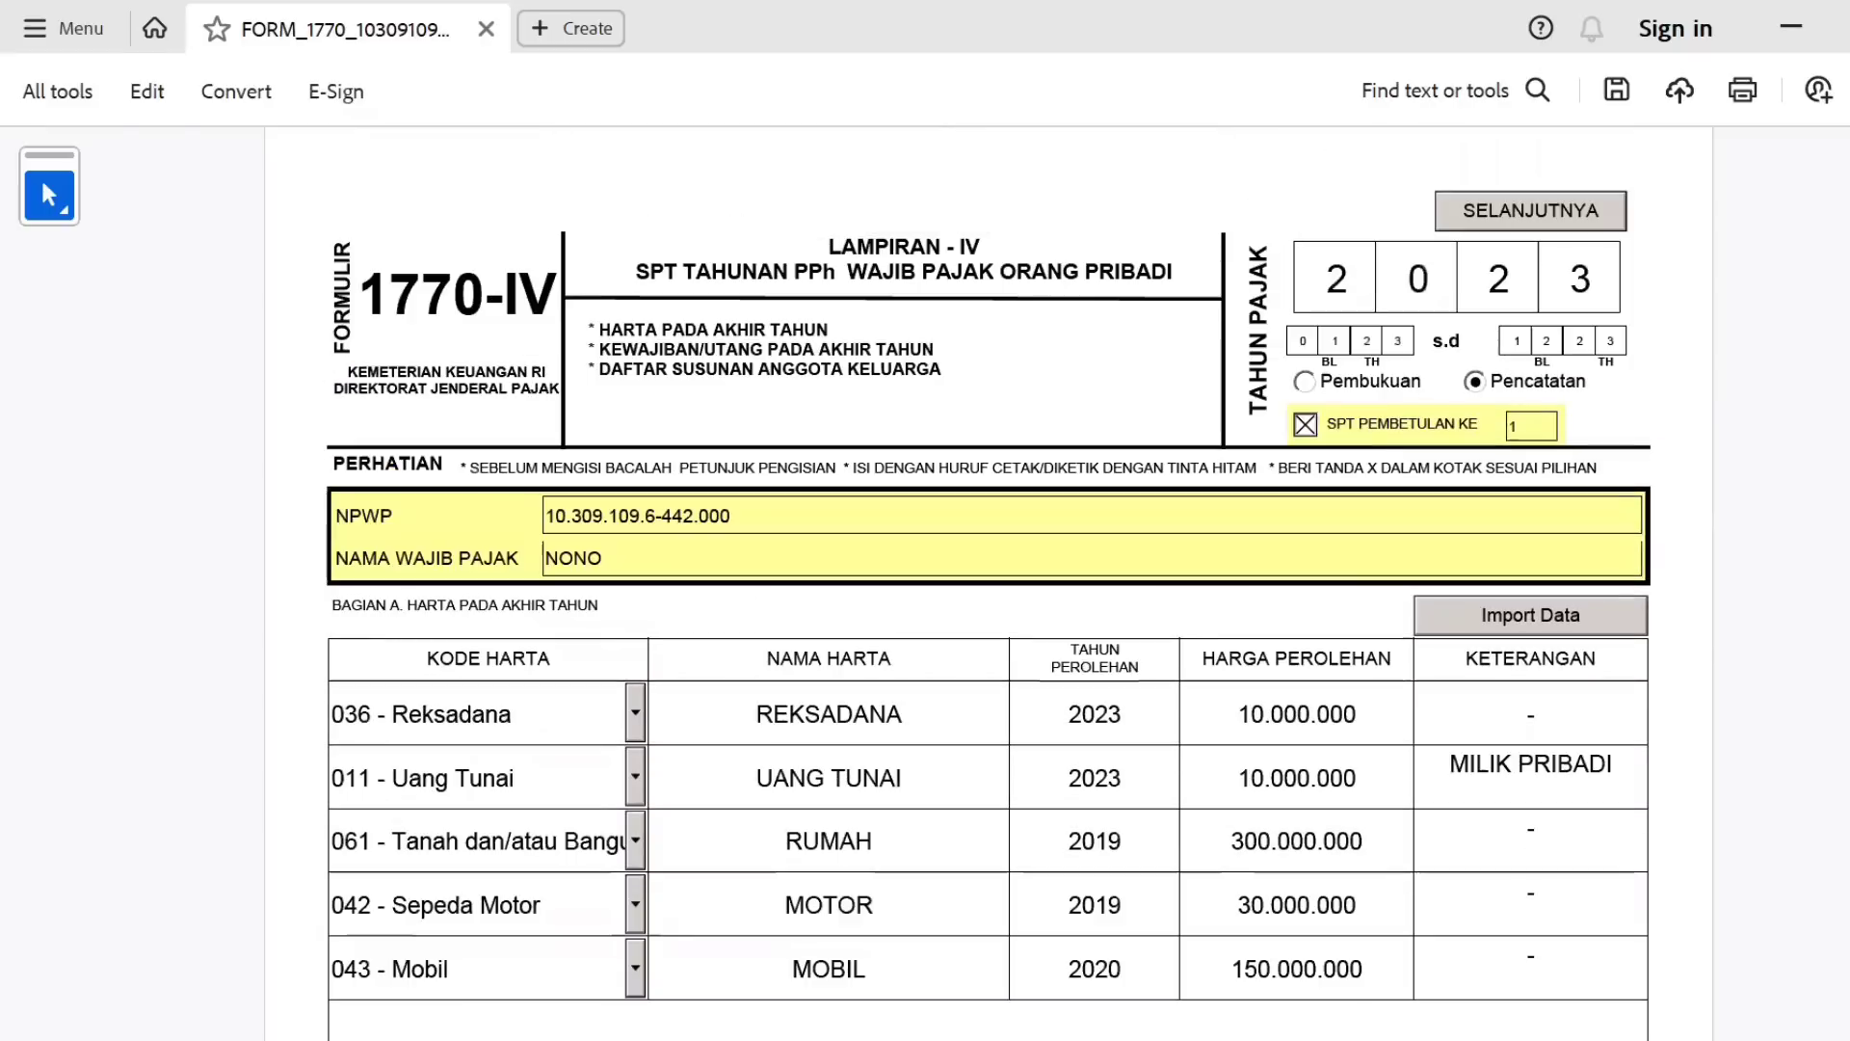
Move on to Lampiran III and scroll through the Bagian A final-income table.
click(1531, 214)
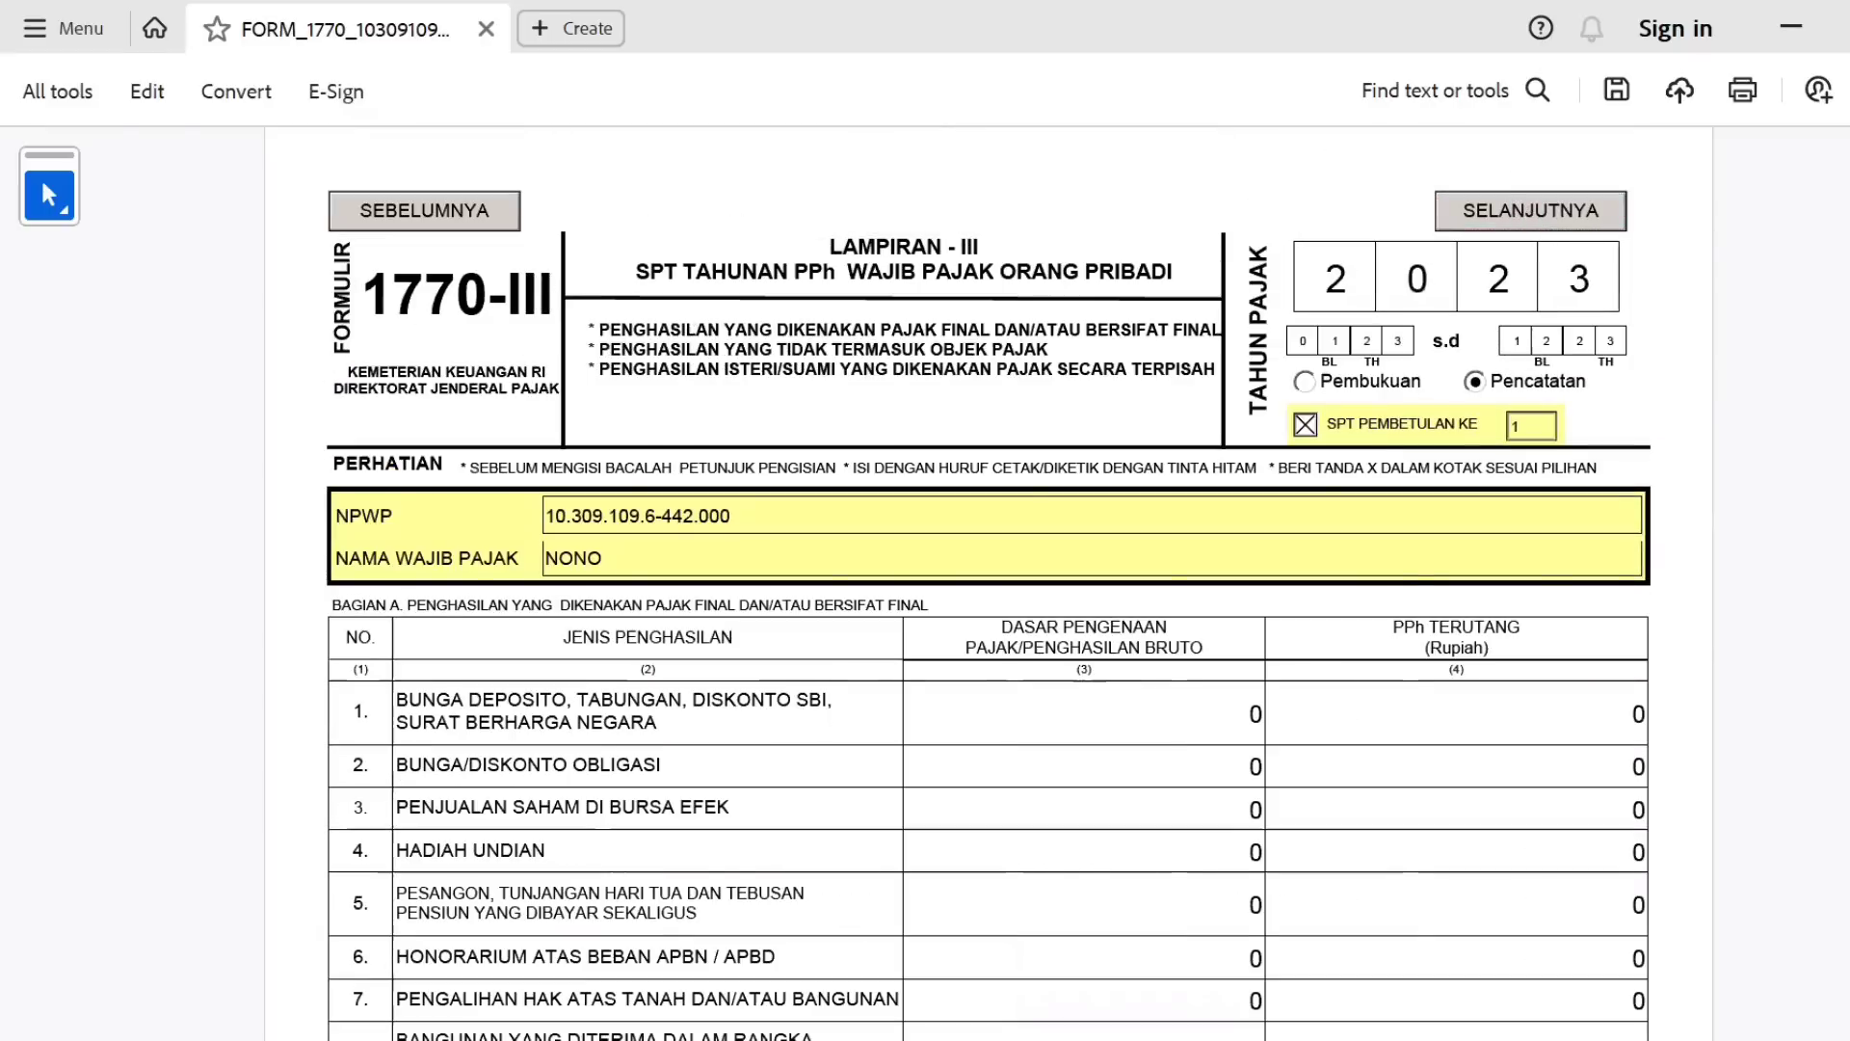
scroll(986, 584, down, 3)
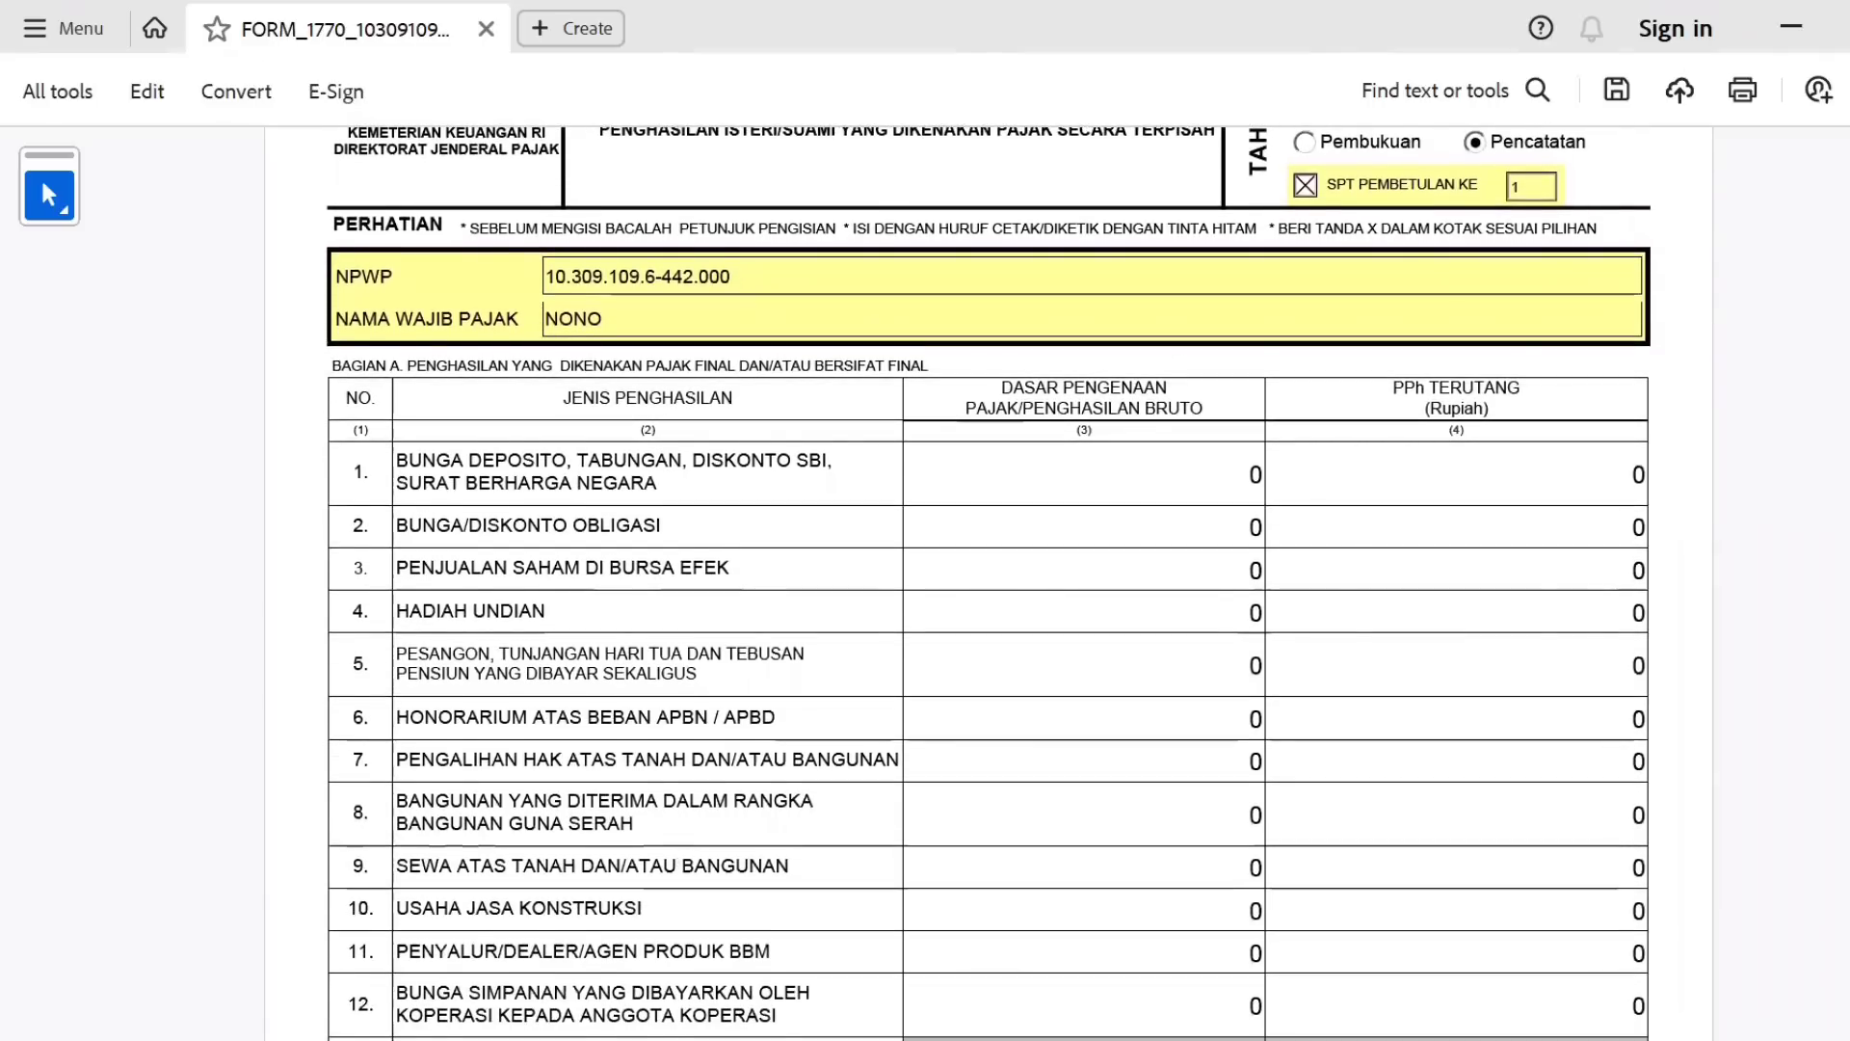
scroll(989, 582, down, 1)
scroll(989, 582, down, 1)
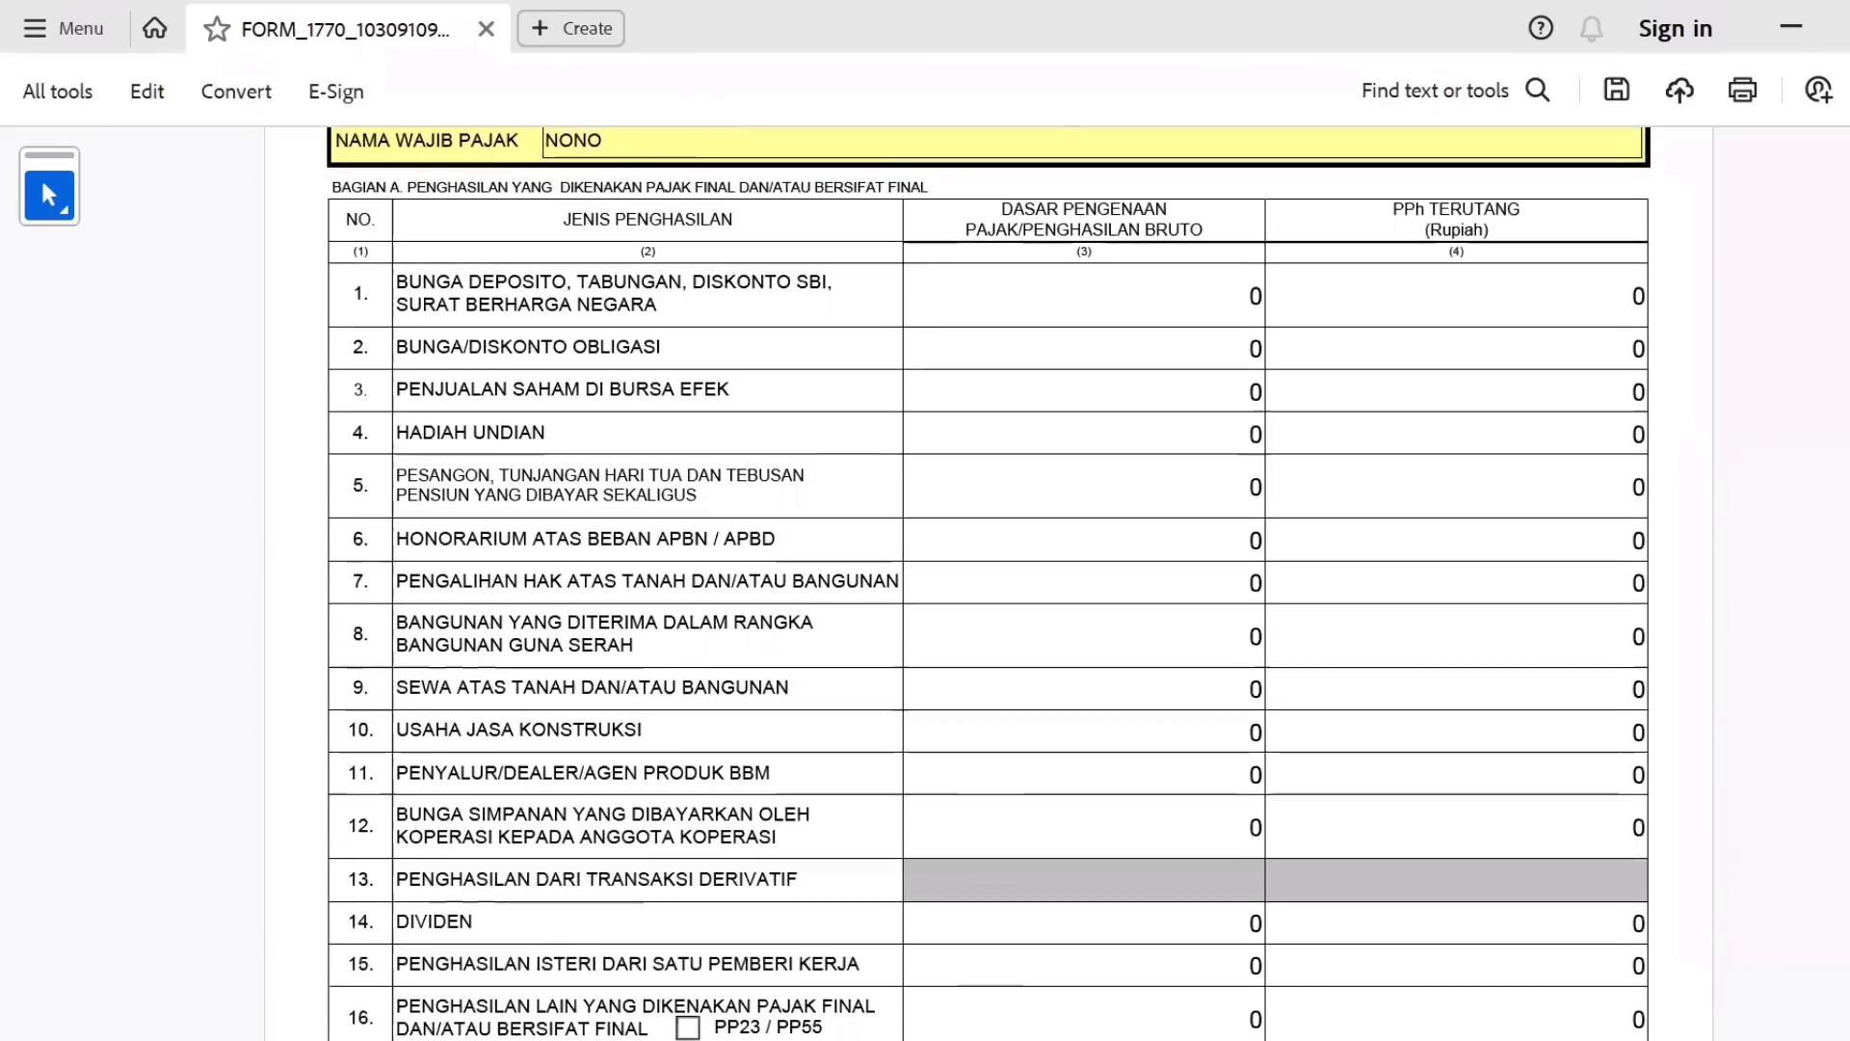
scroll(988, 582, down, 1)
scroll(989, 582, down, 1)
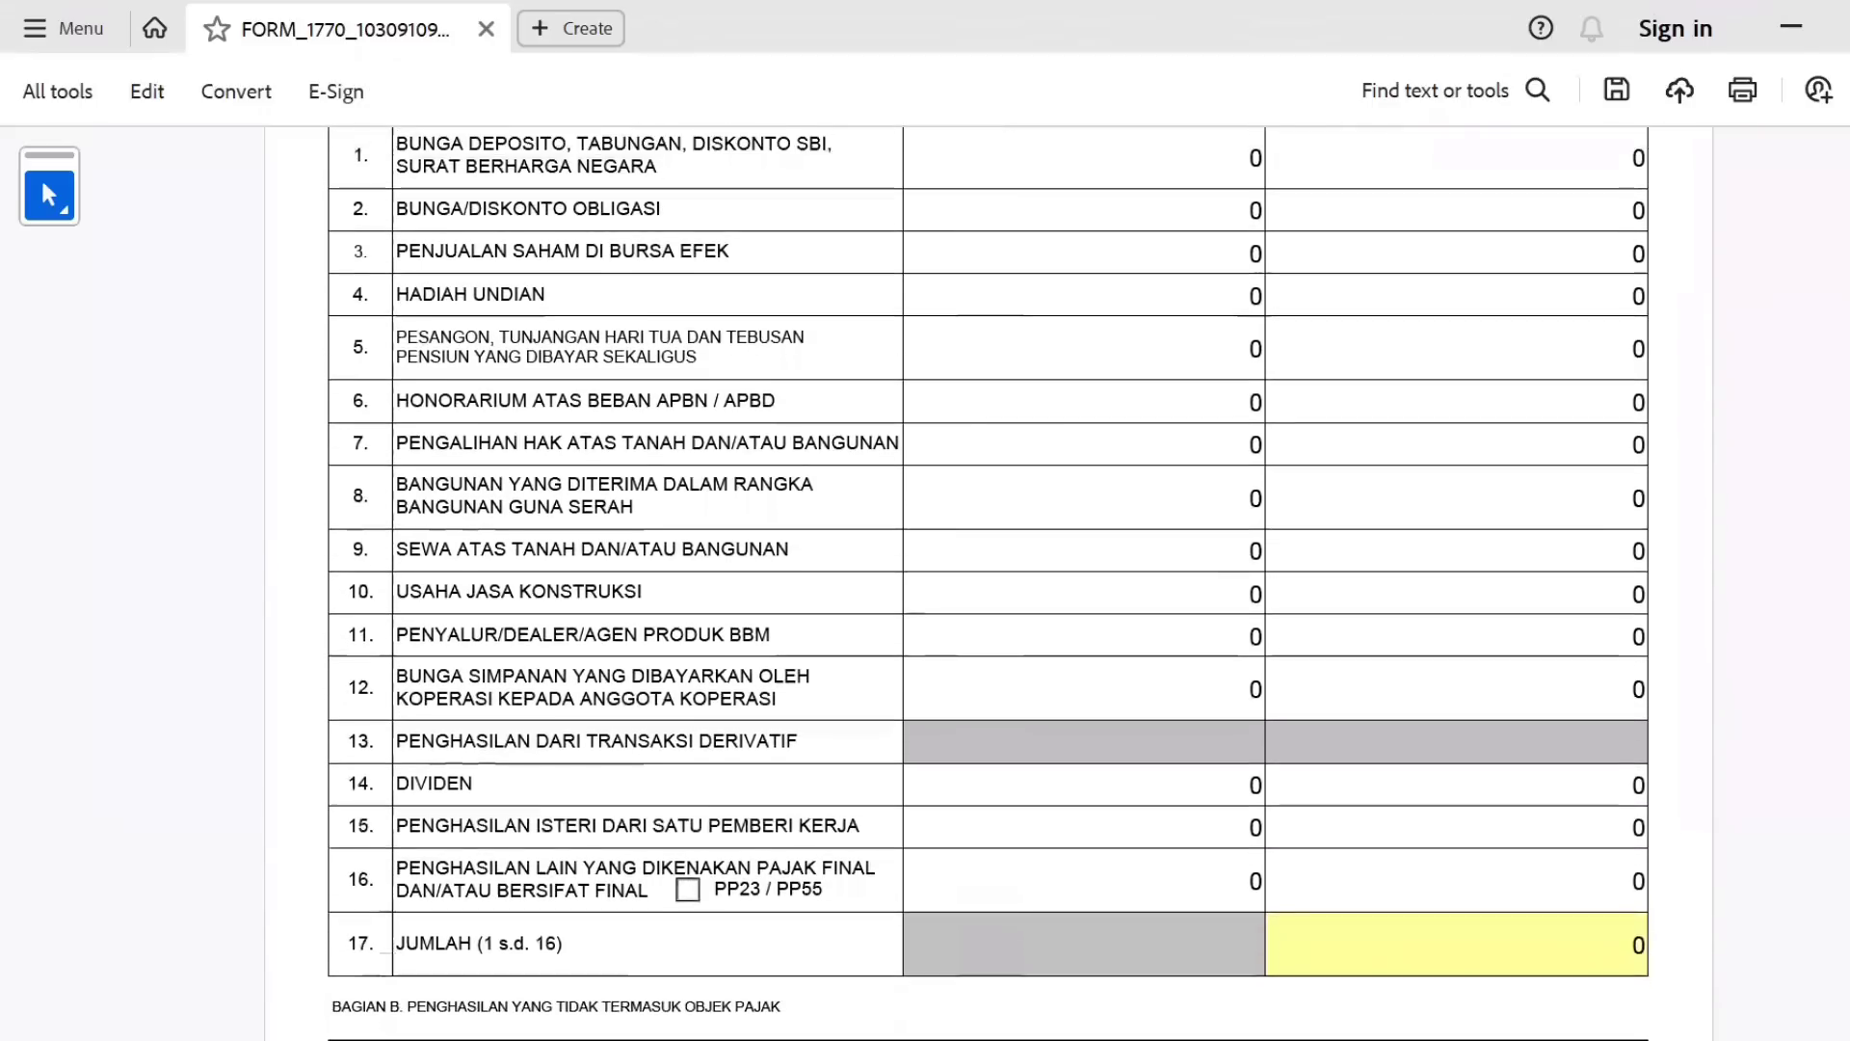
scroll(988, 582, up, 2)
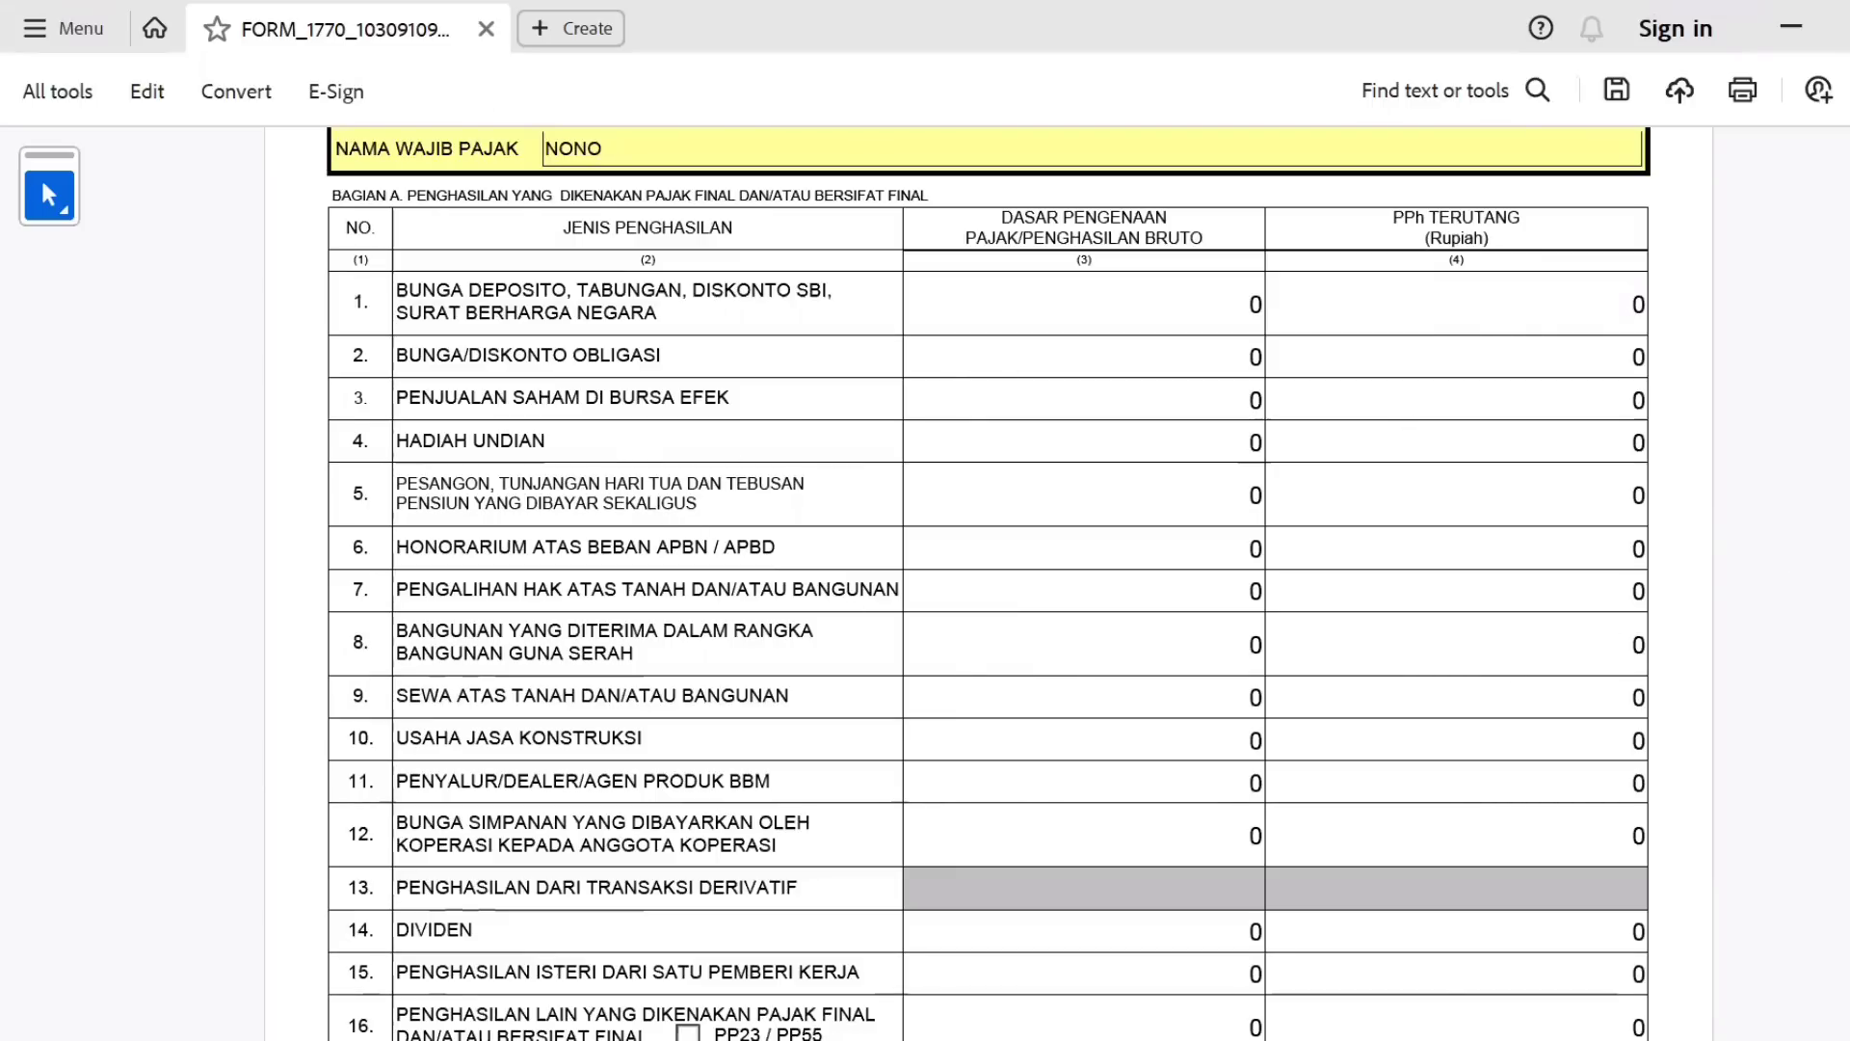
scroll(989, 582, down, 2)
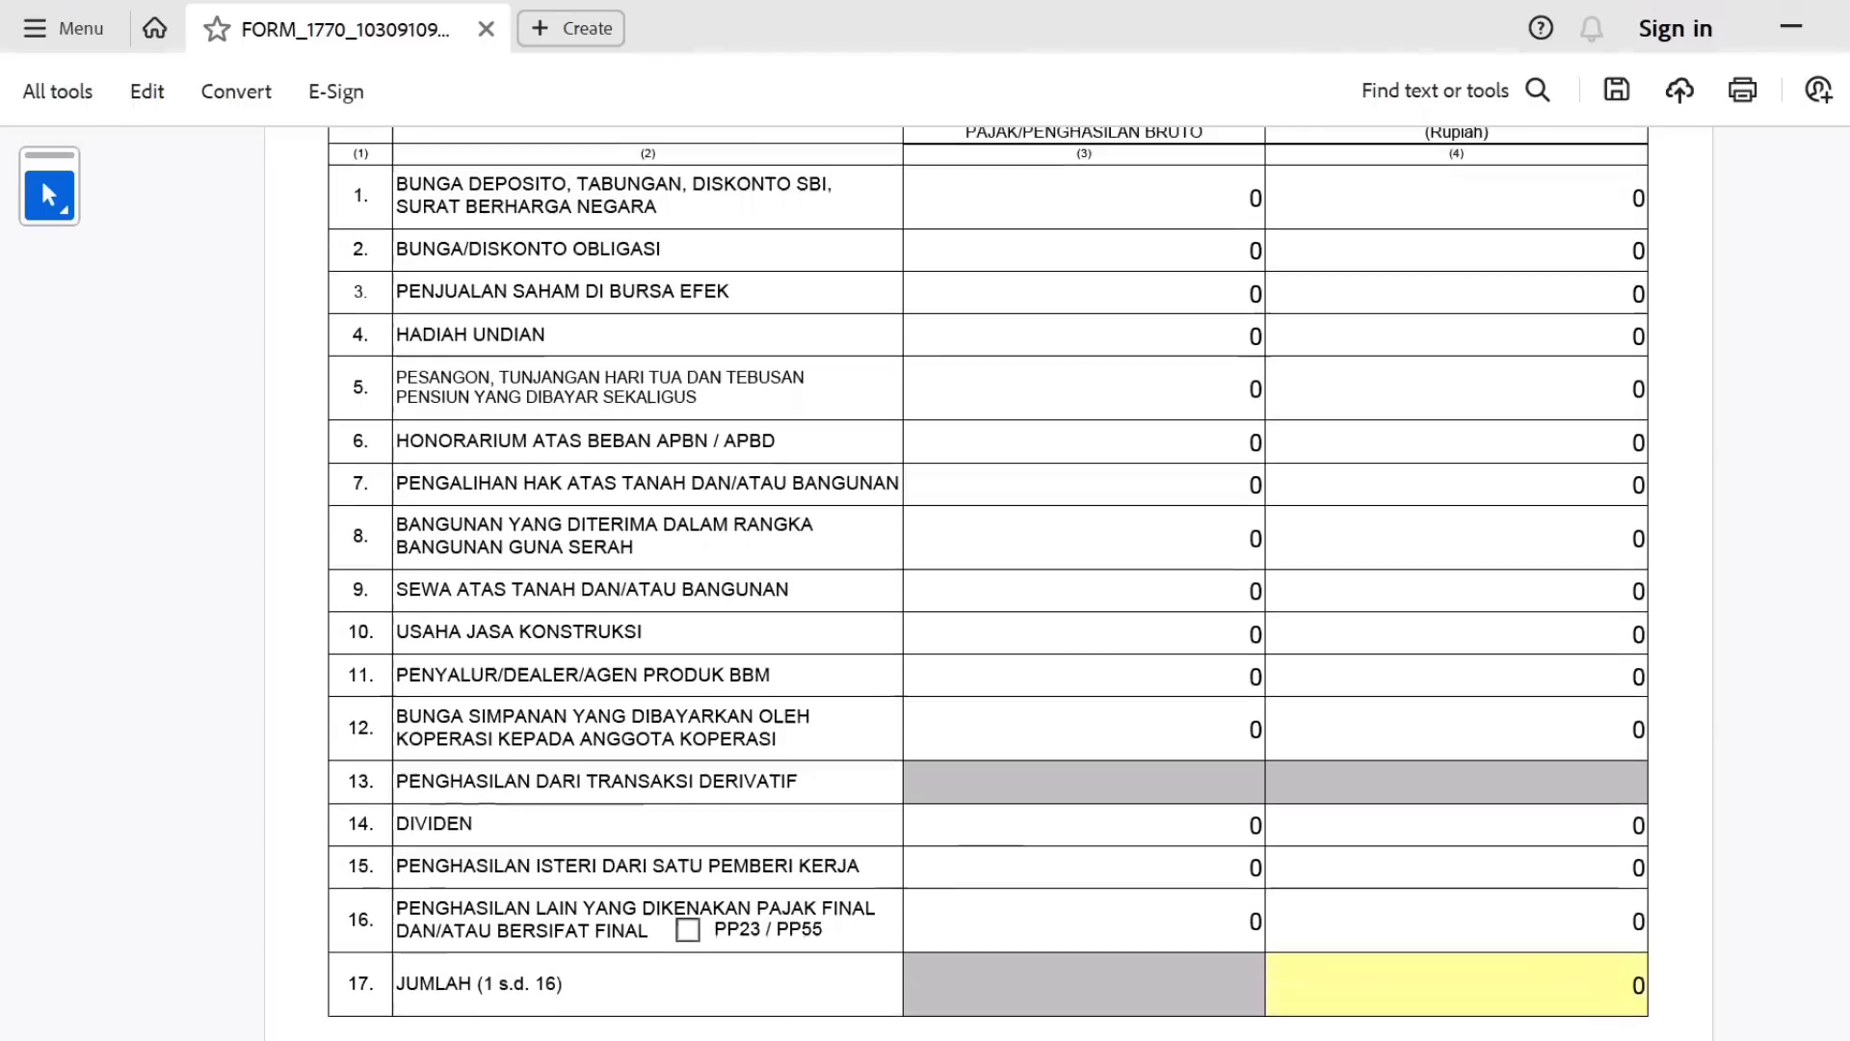
scroll(989, 582, up, 1)
scroll(988, 582, up, 1)
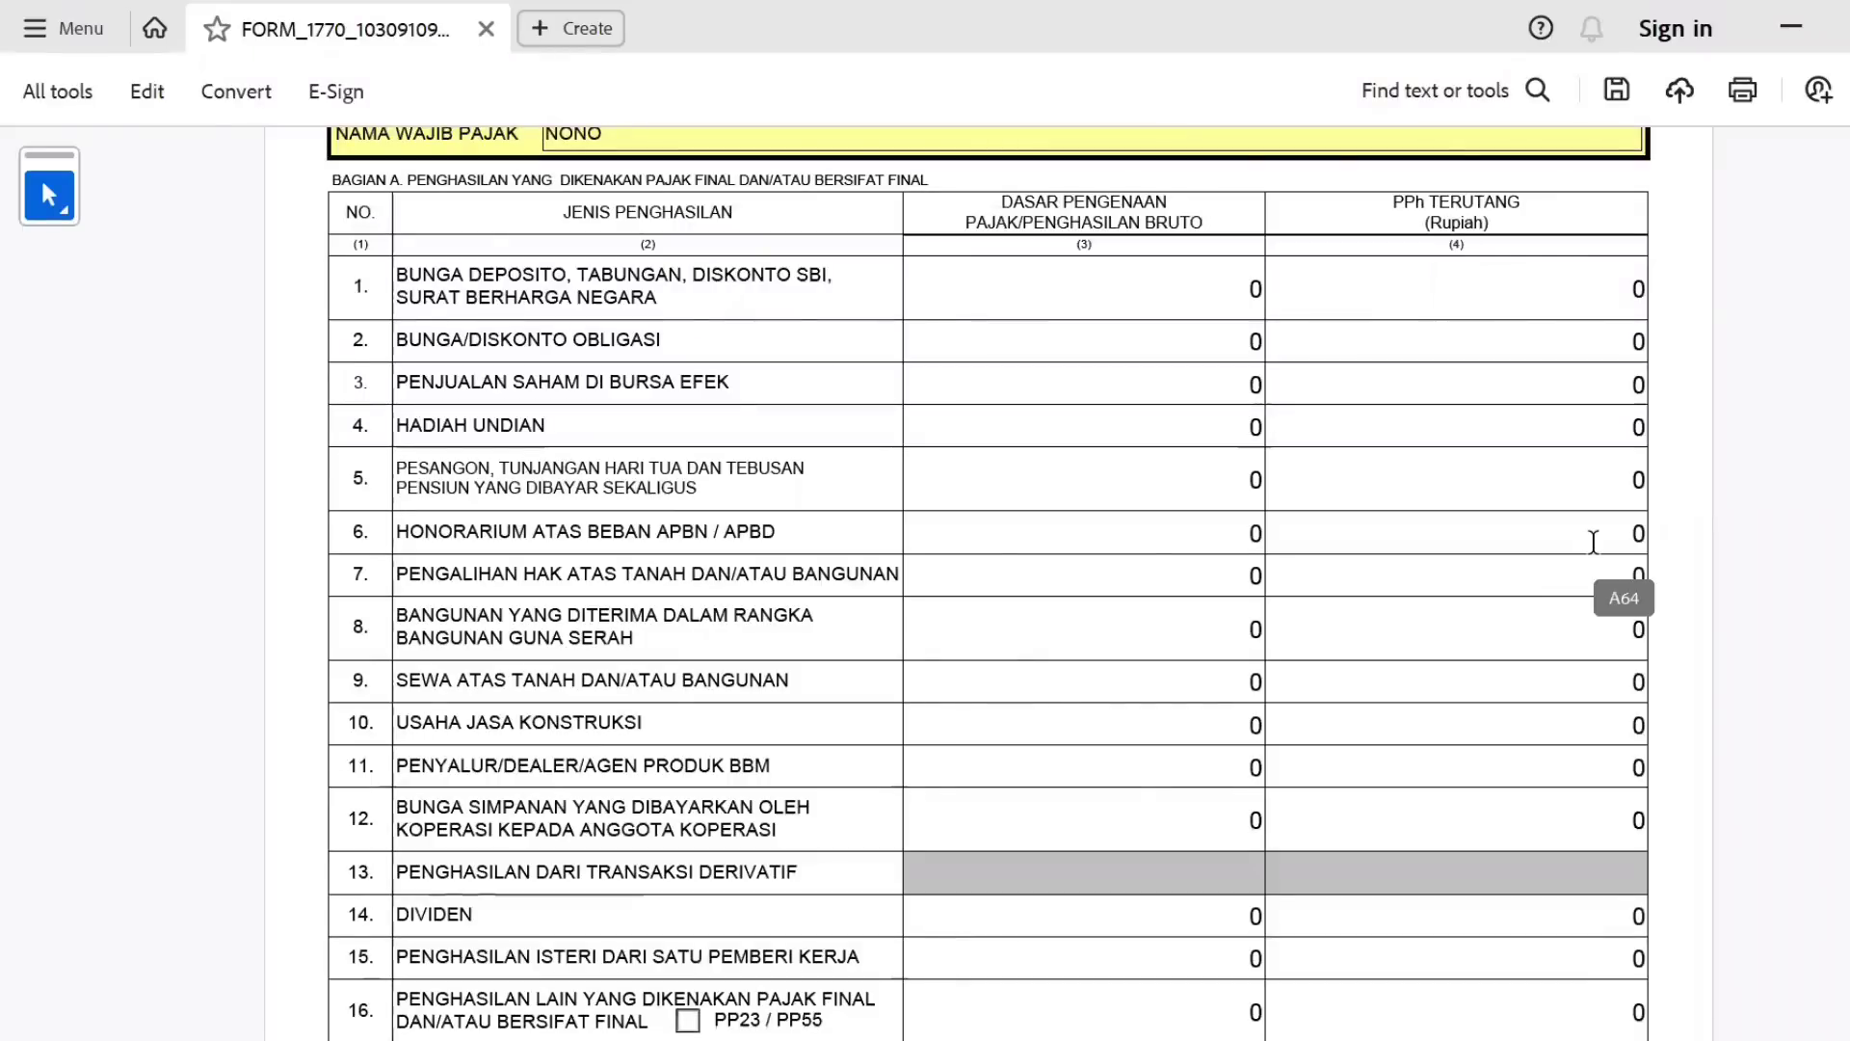
Highlight the income descriptions of row 1, then rows 6 to 8.
triple_click(519, 275)
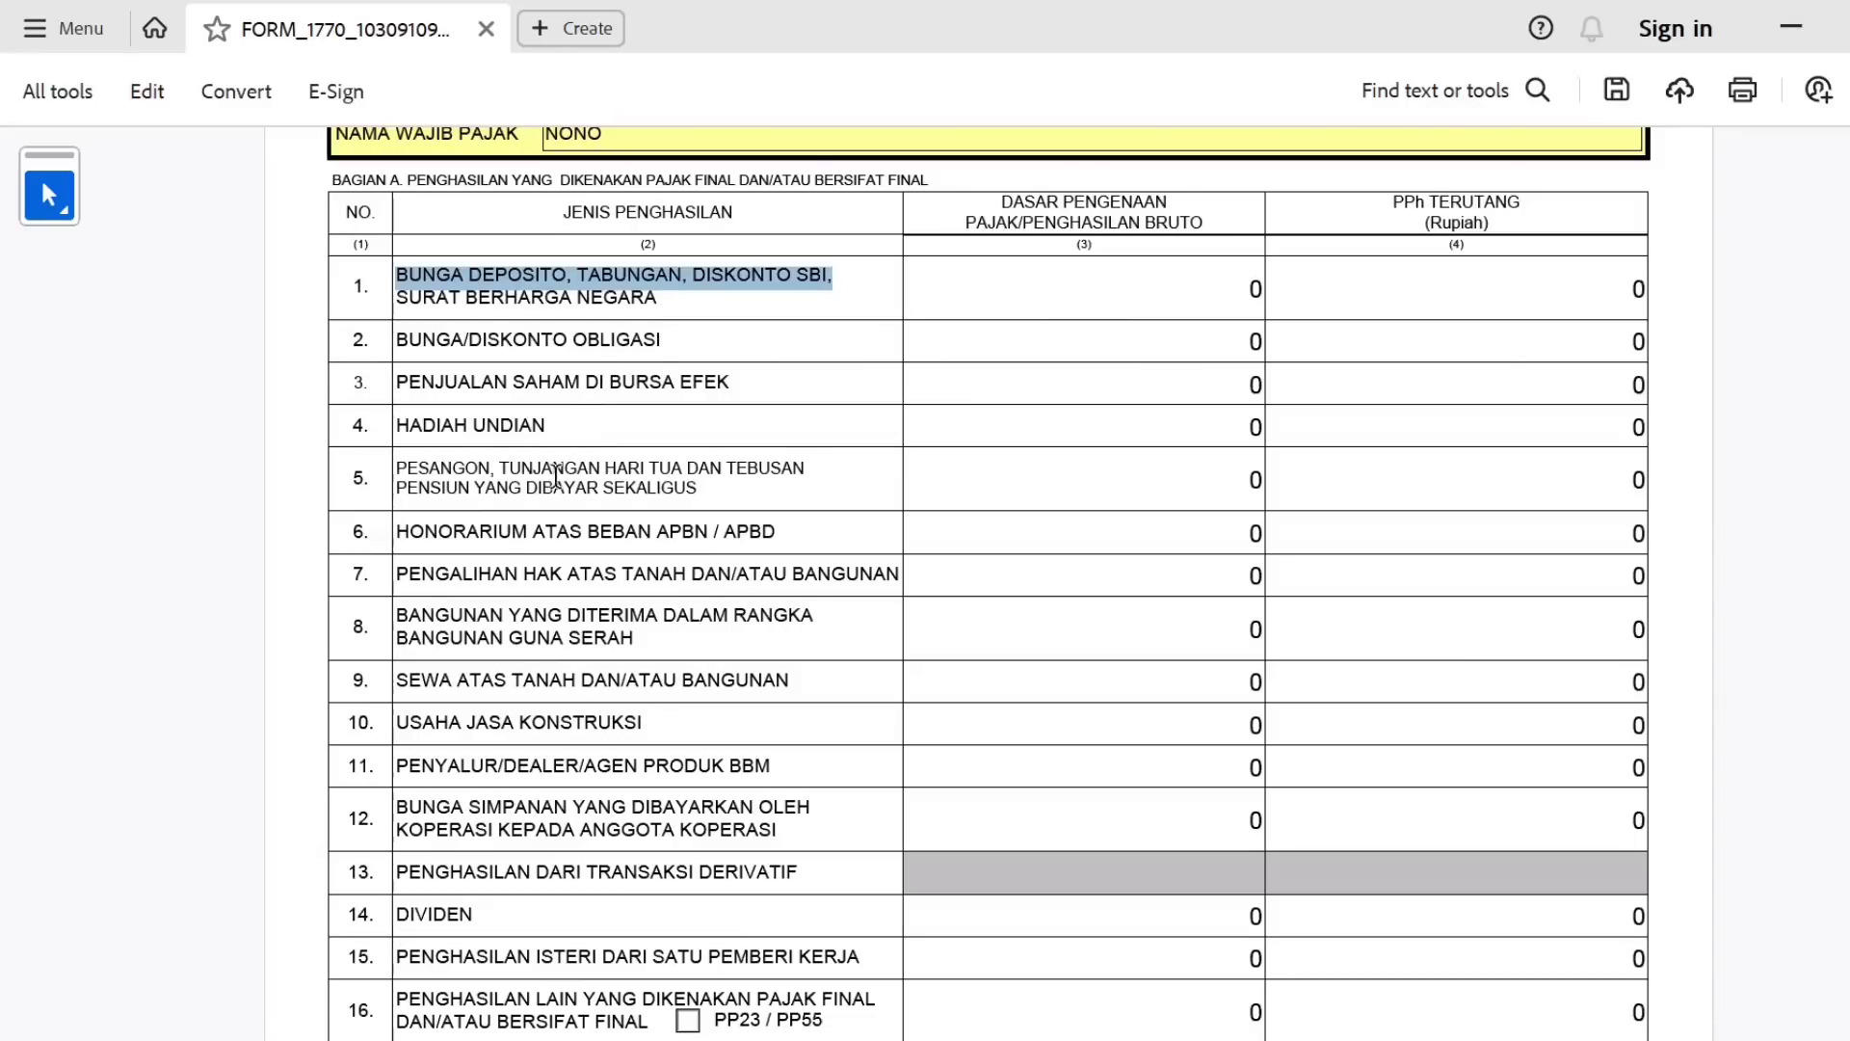
click(411, 539)
drag(411, 539, 721, 533)
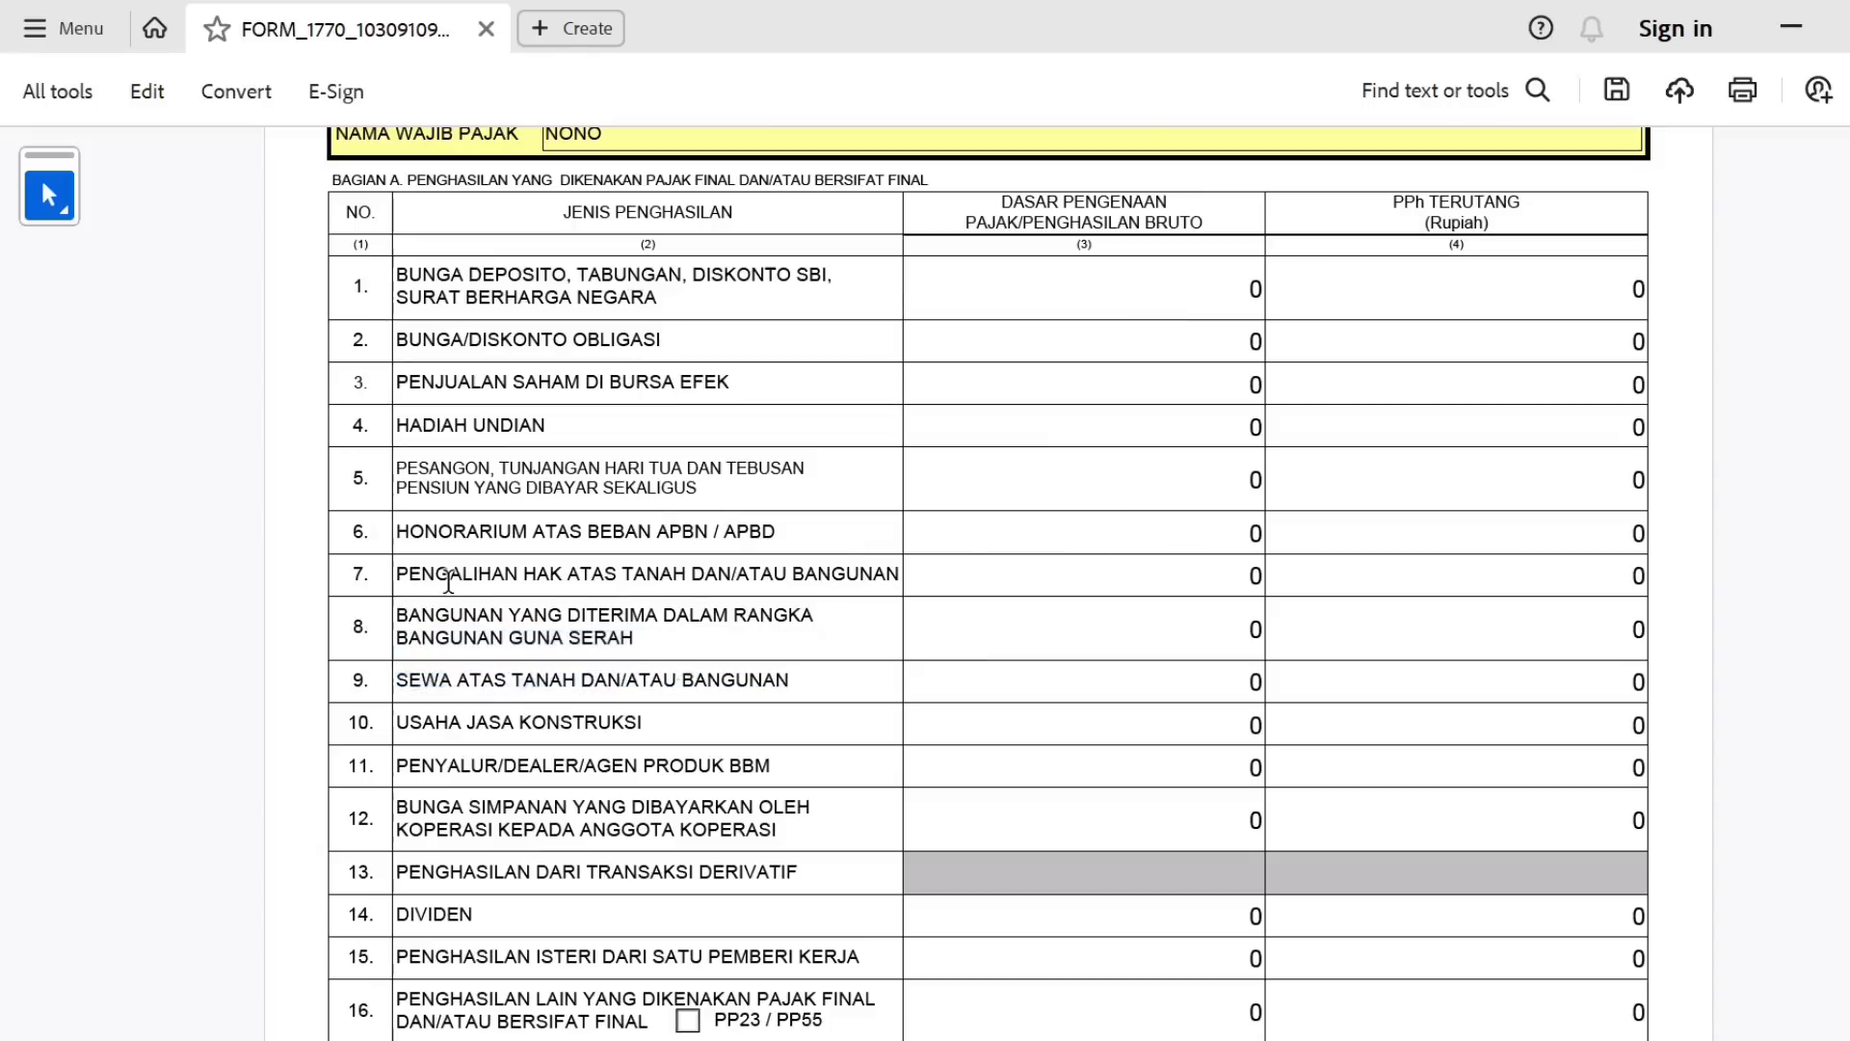
Enter 100.000.000 gross income and 2.500.000 tax due in row 7 (PENGALIHAN).
double_click(406, 576)
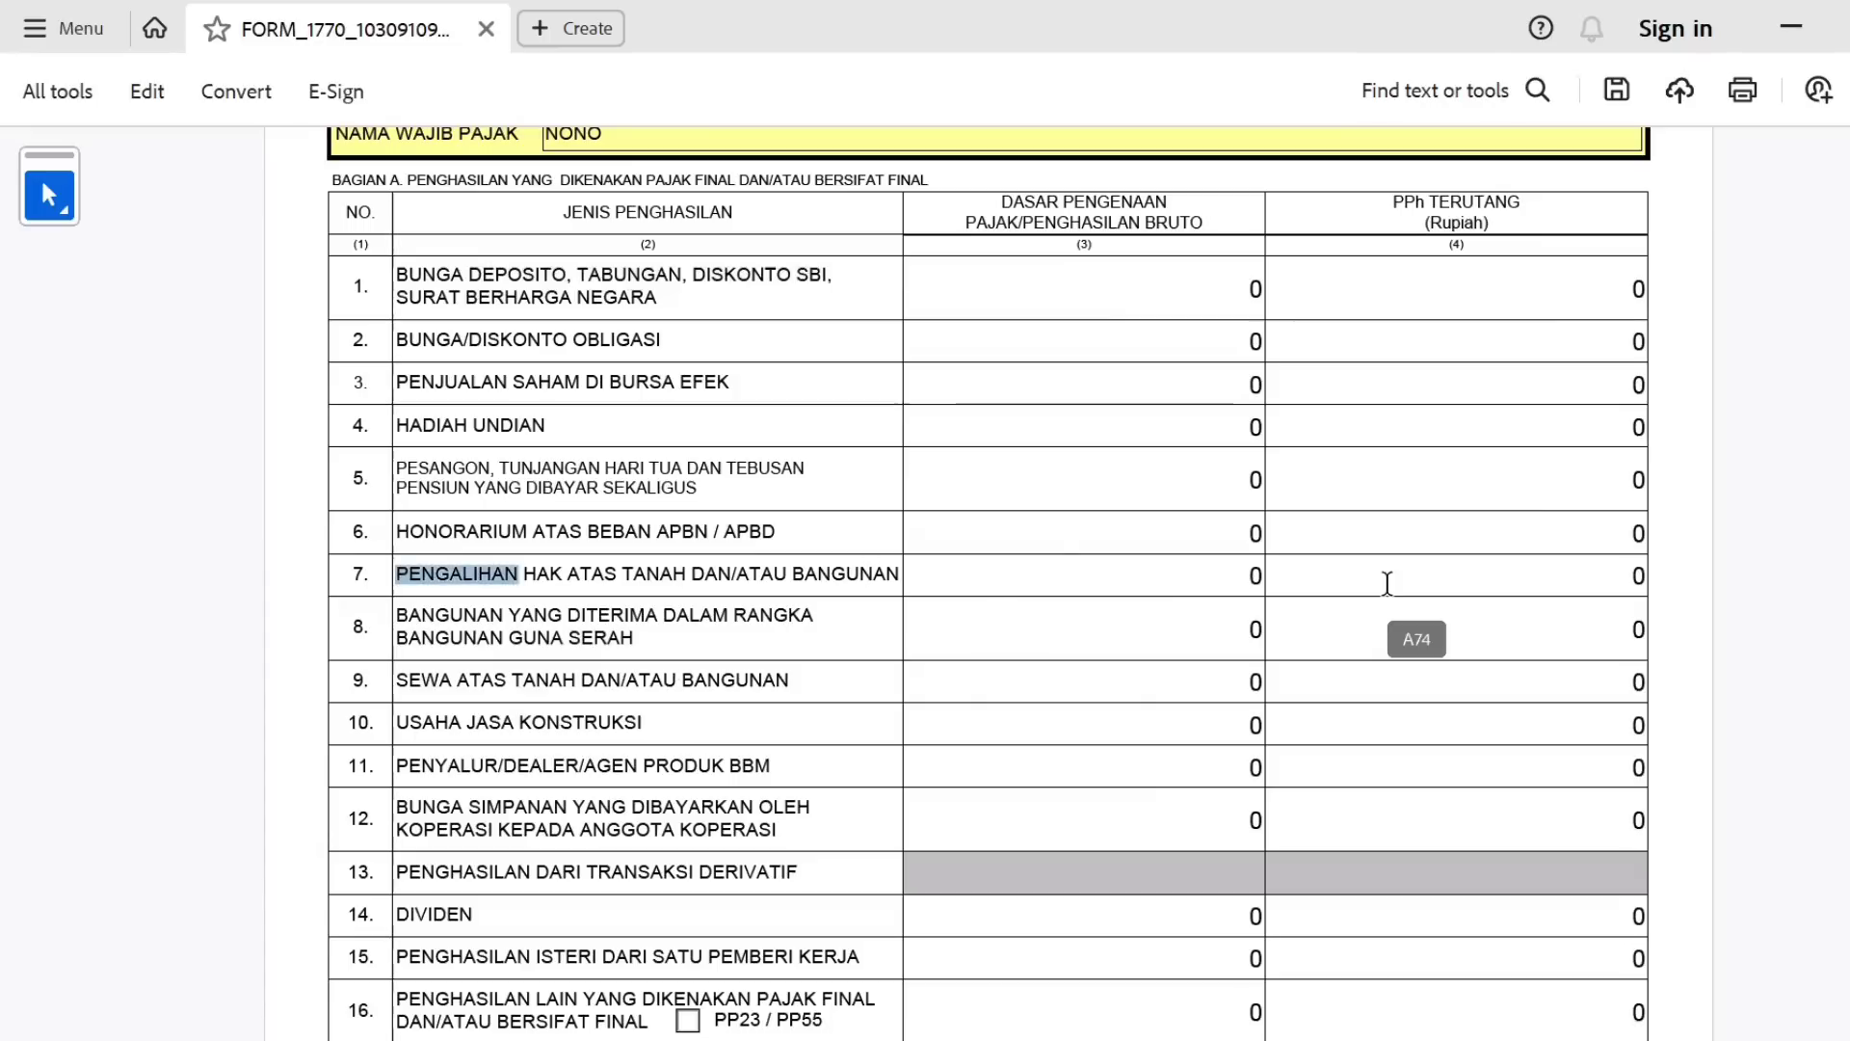
click(1102, 584)
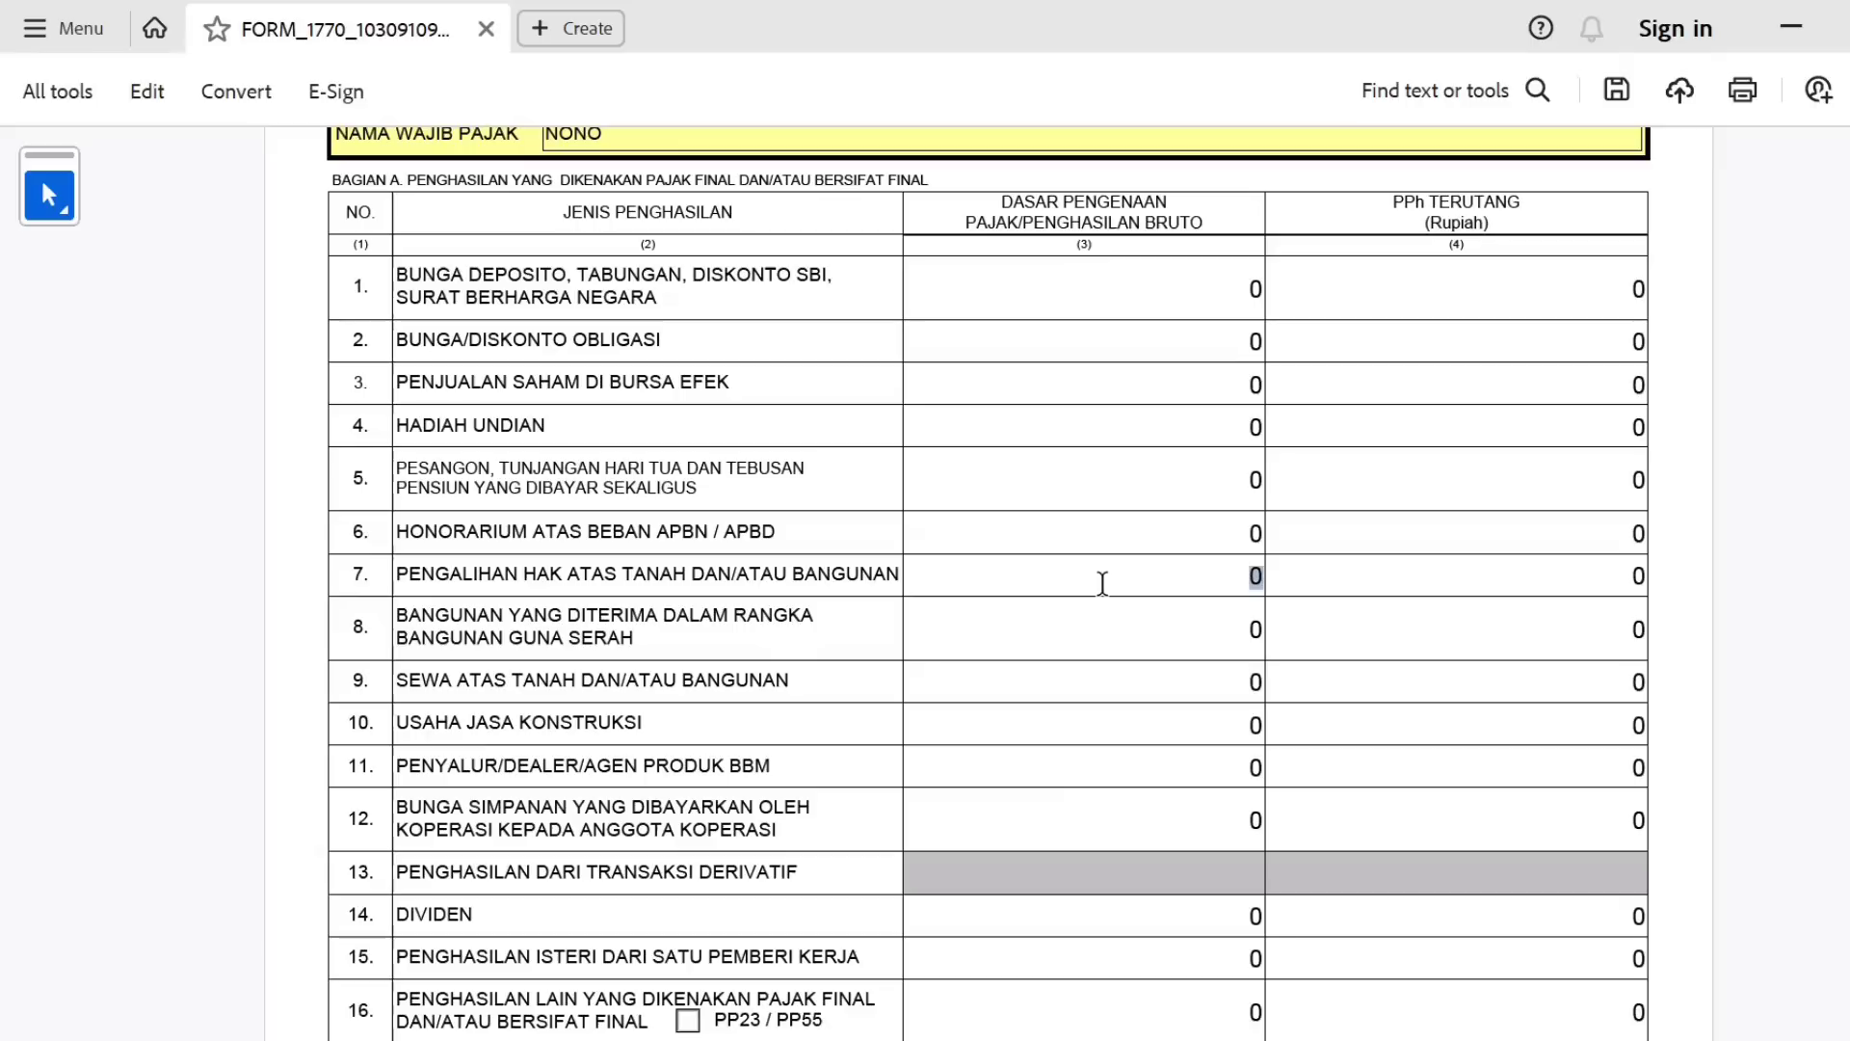
text(100.000.)
text(00000000)
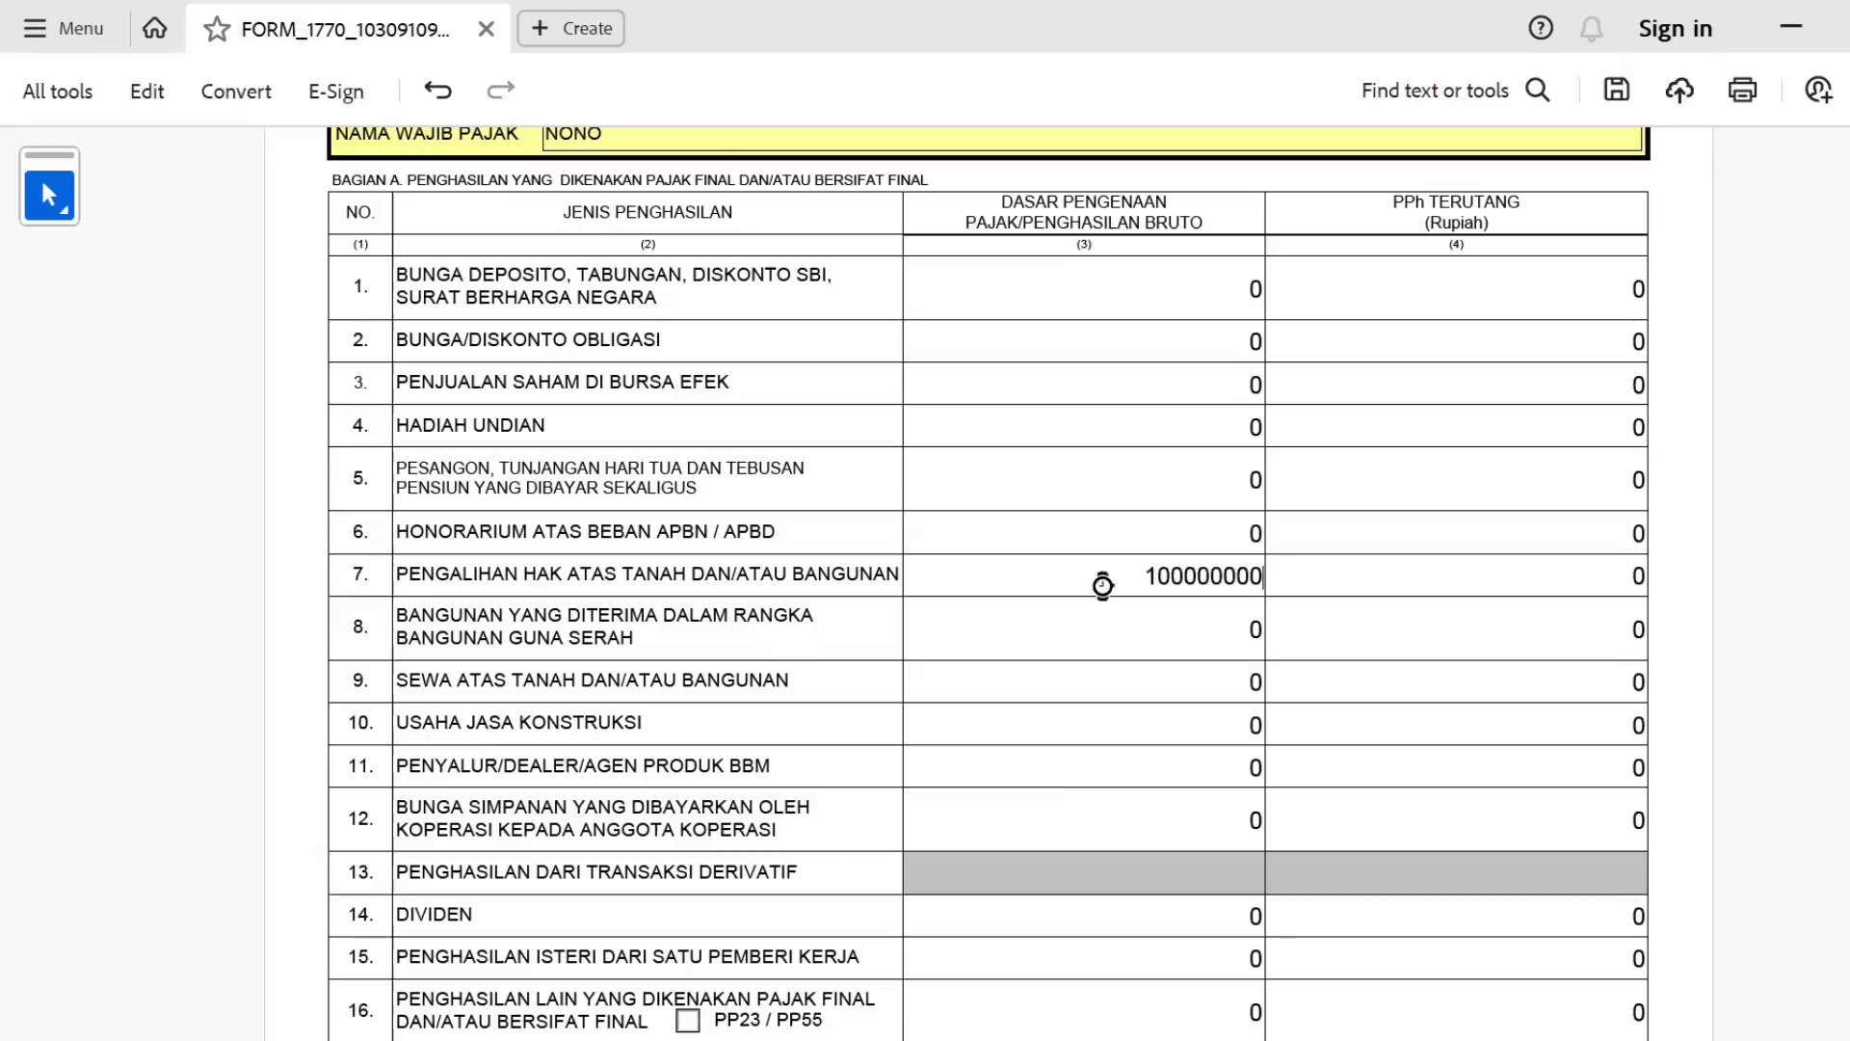
key(Tab)
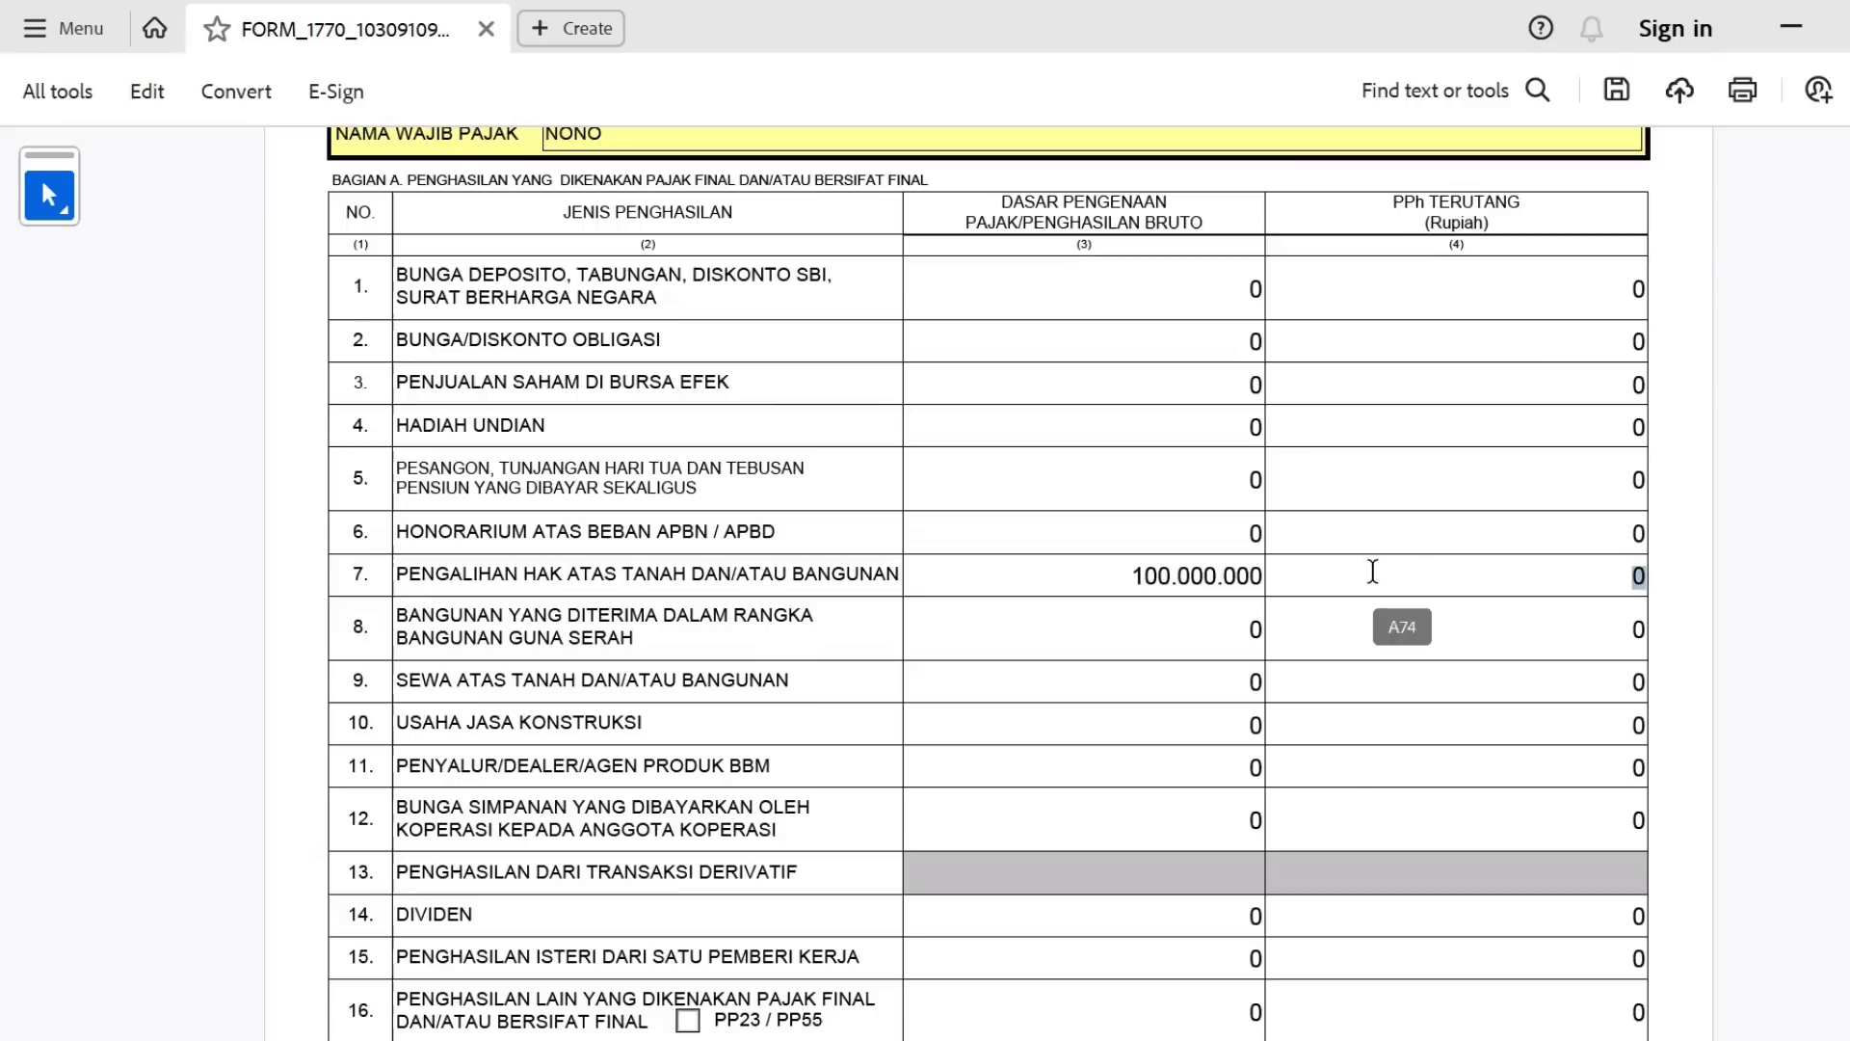
text(2.500.000)
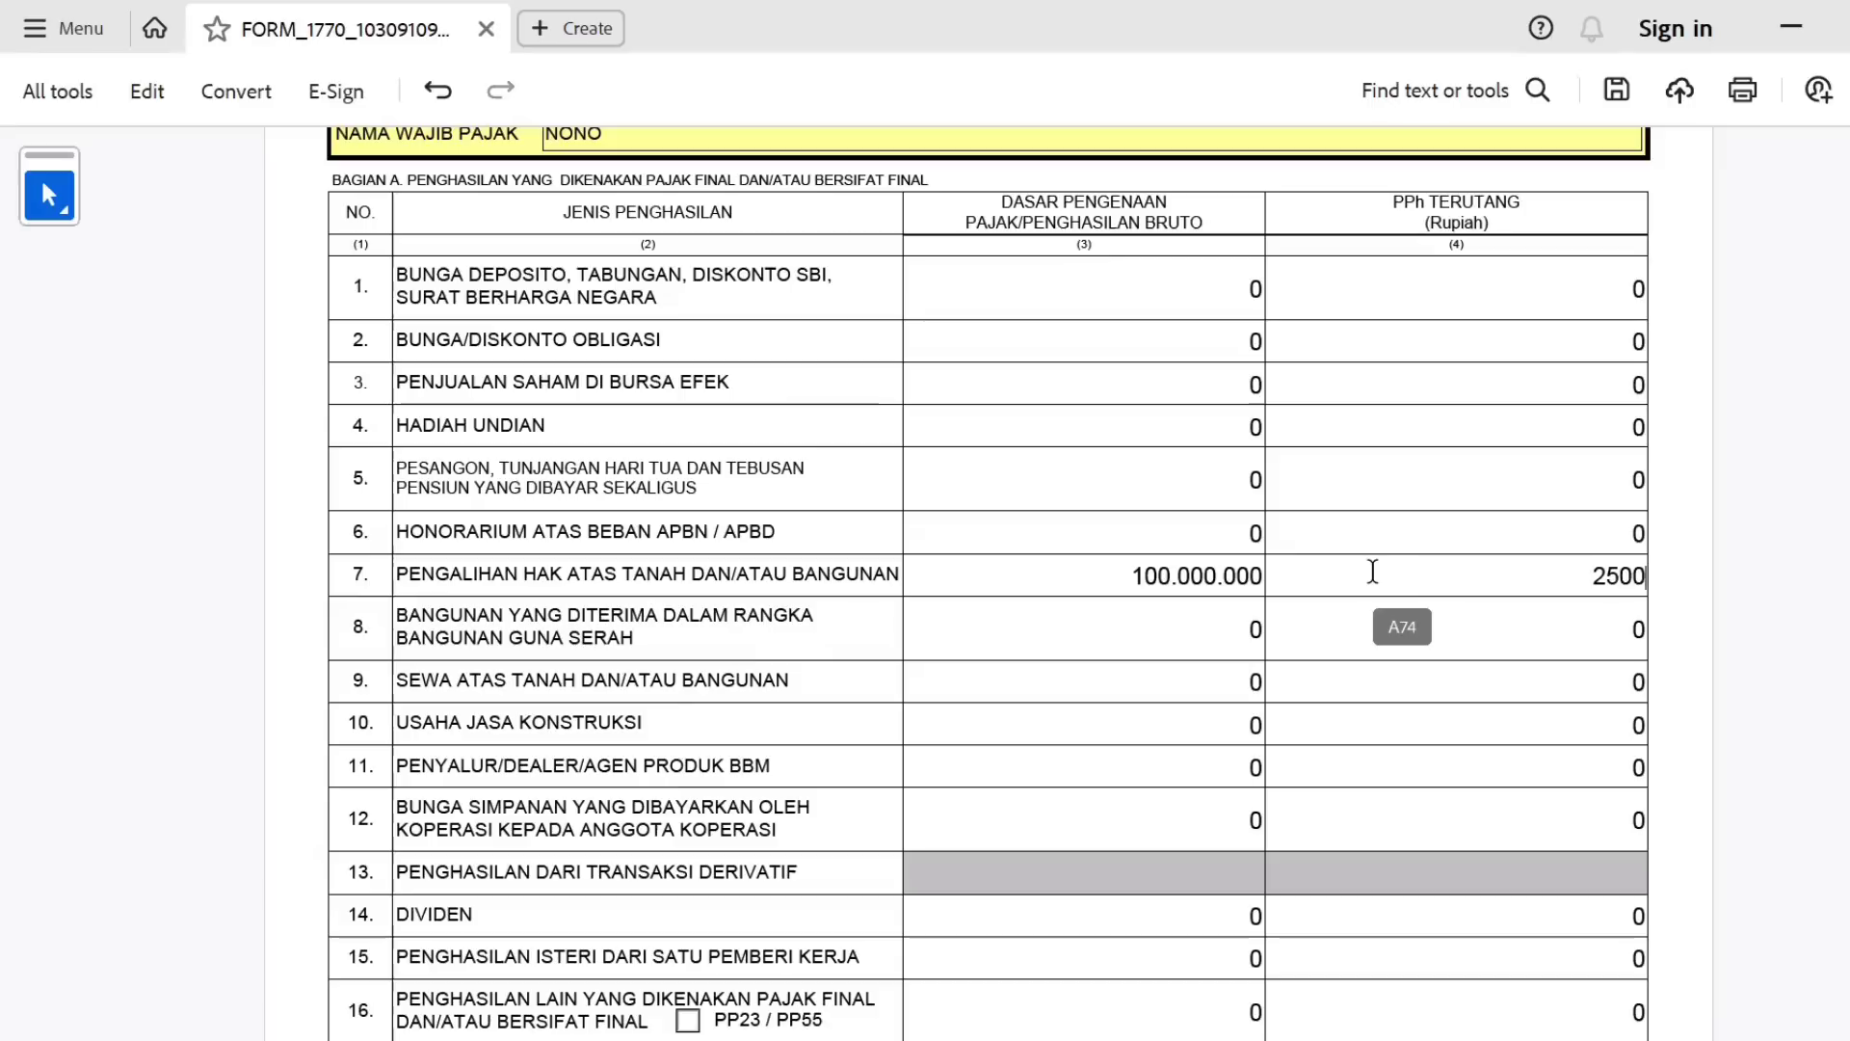
key(Tab)
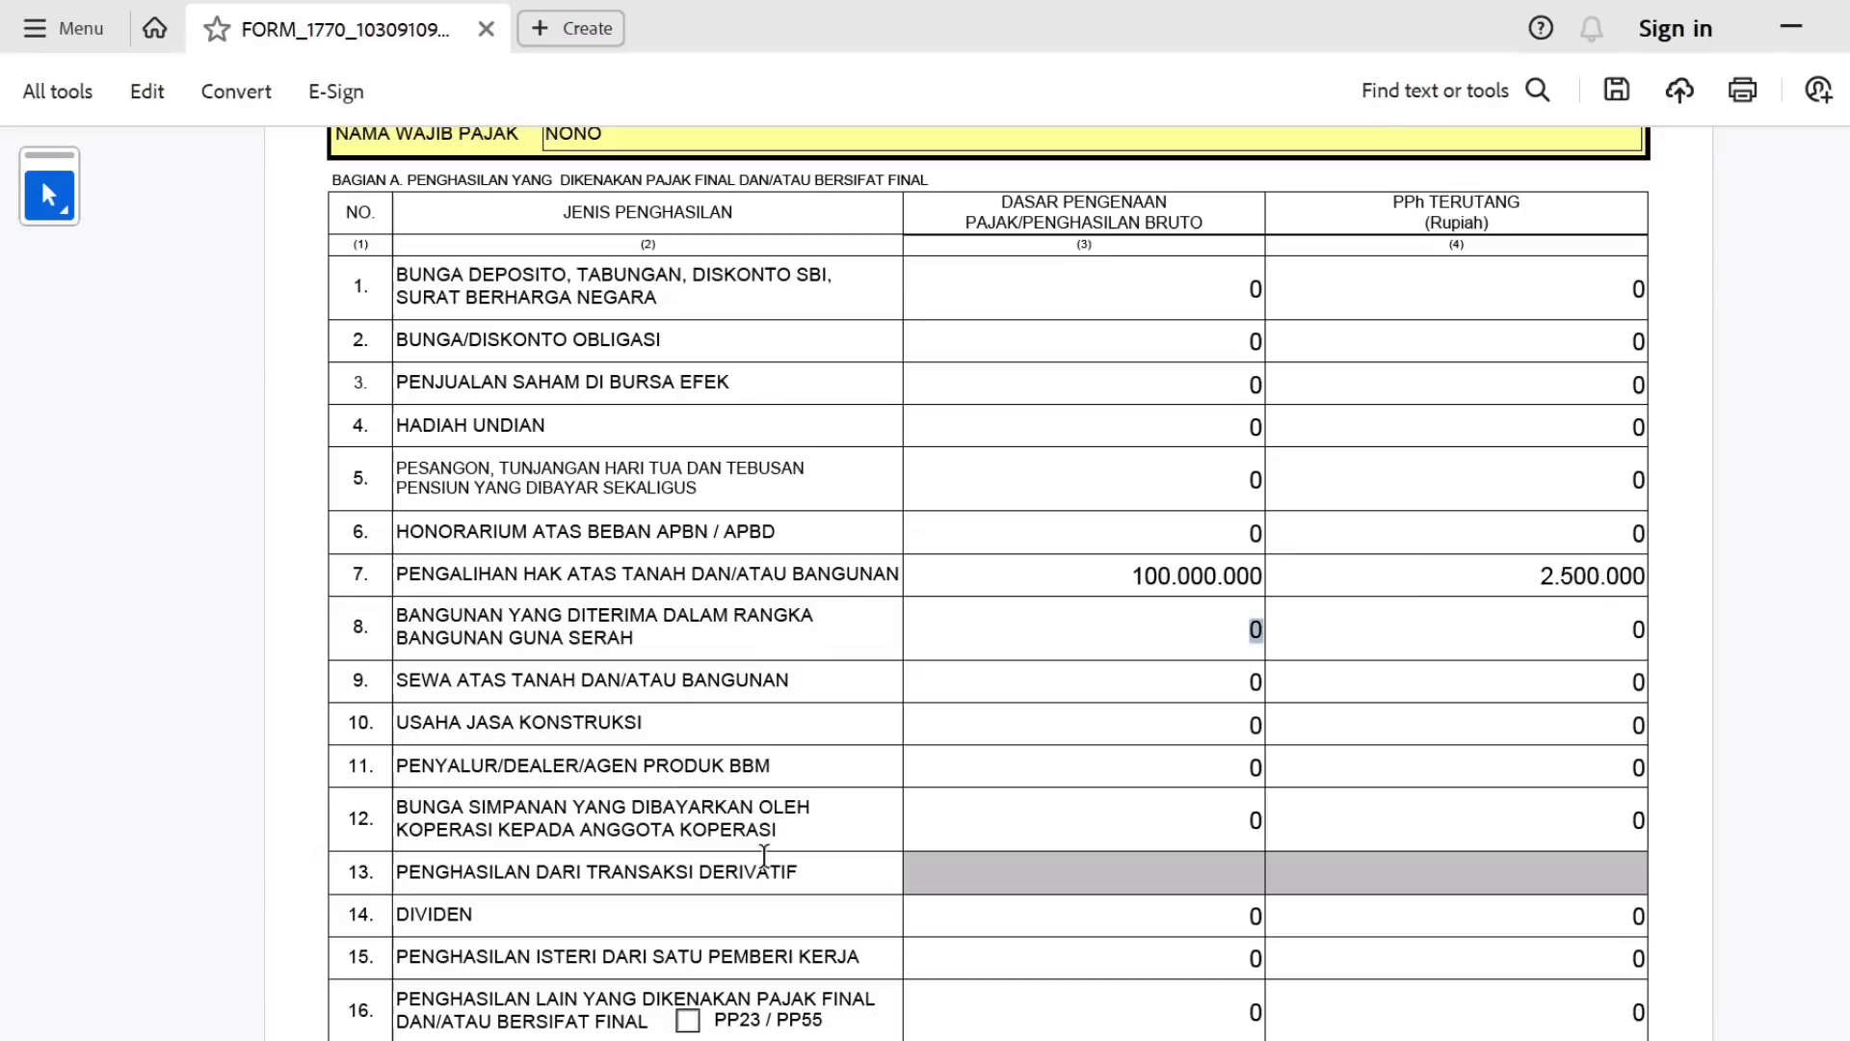
scroll(1292, 753, down, 2)
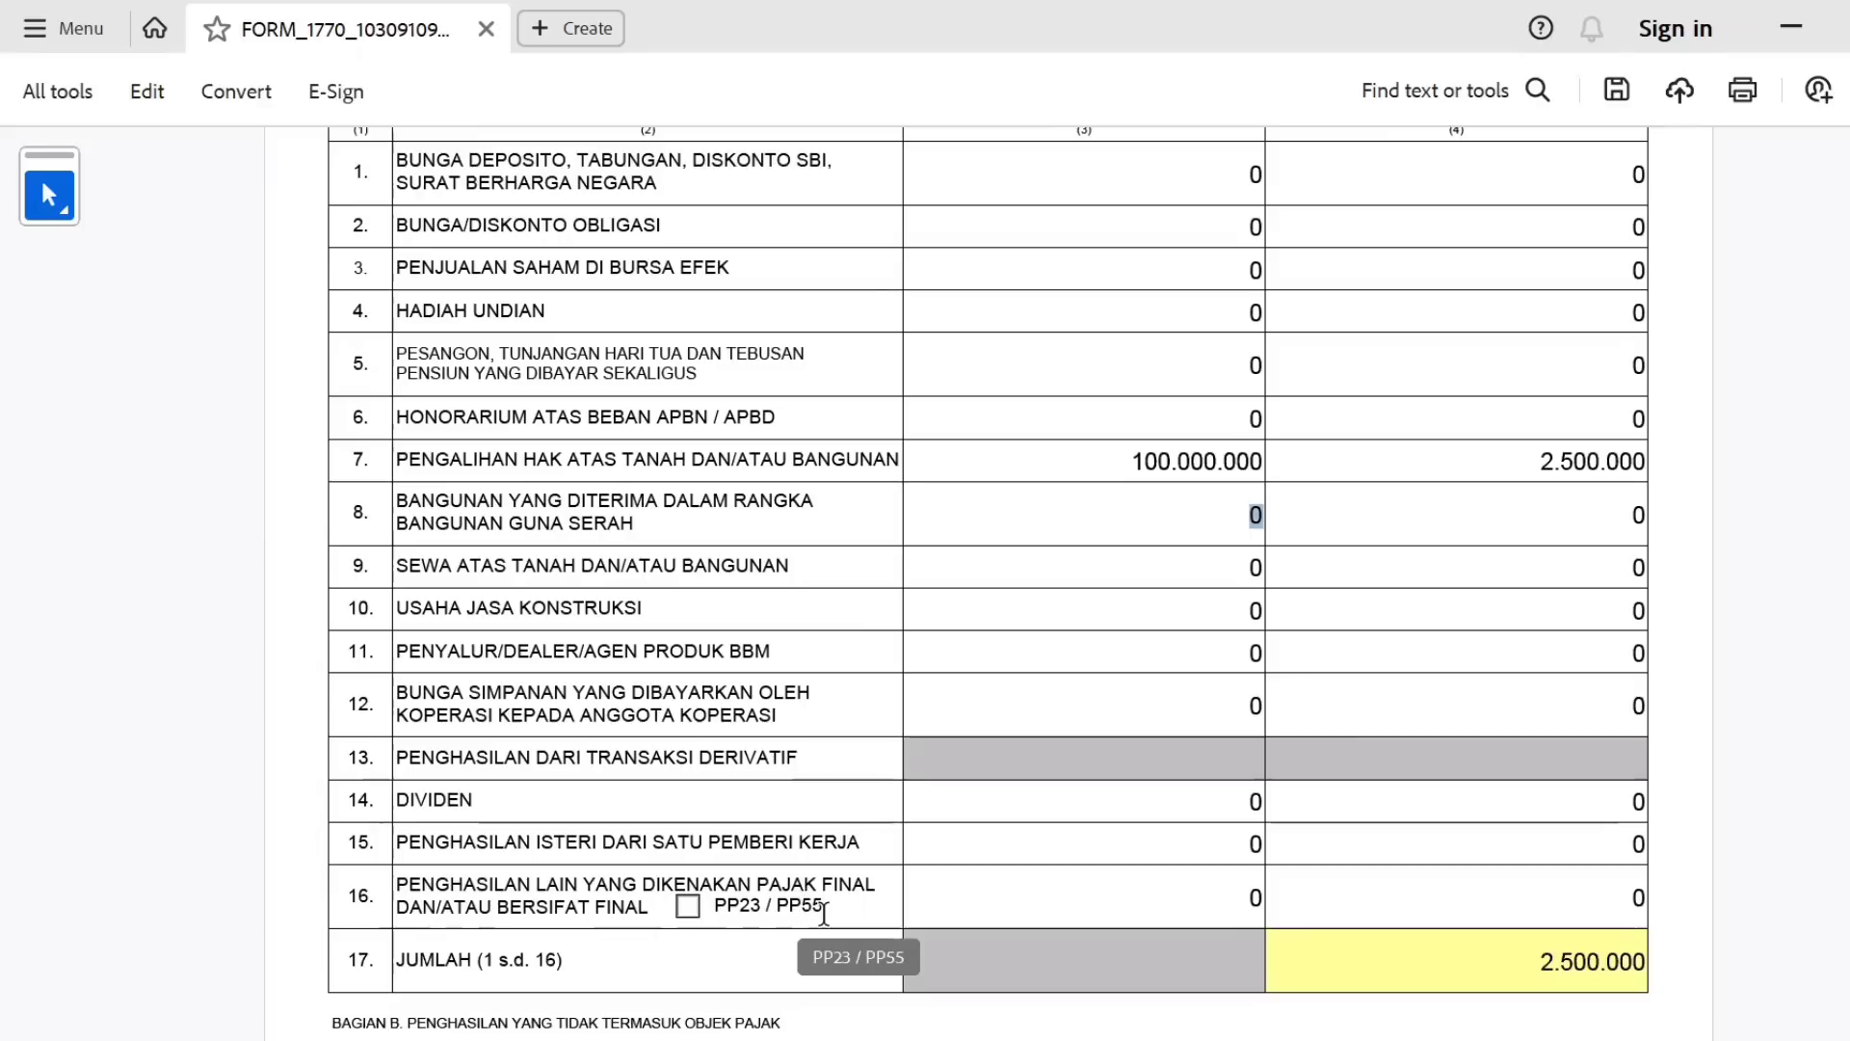
Tick the PP23 / PP55 checkbox in row 16.
click(690, 913)
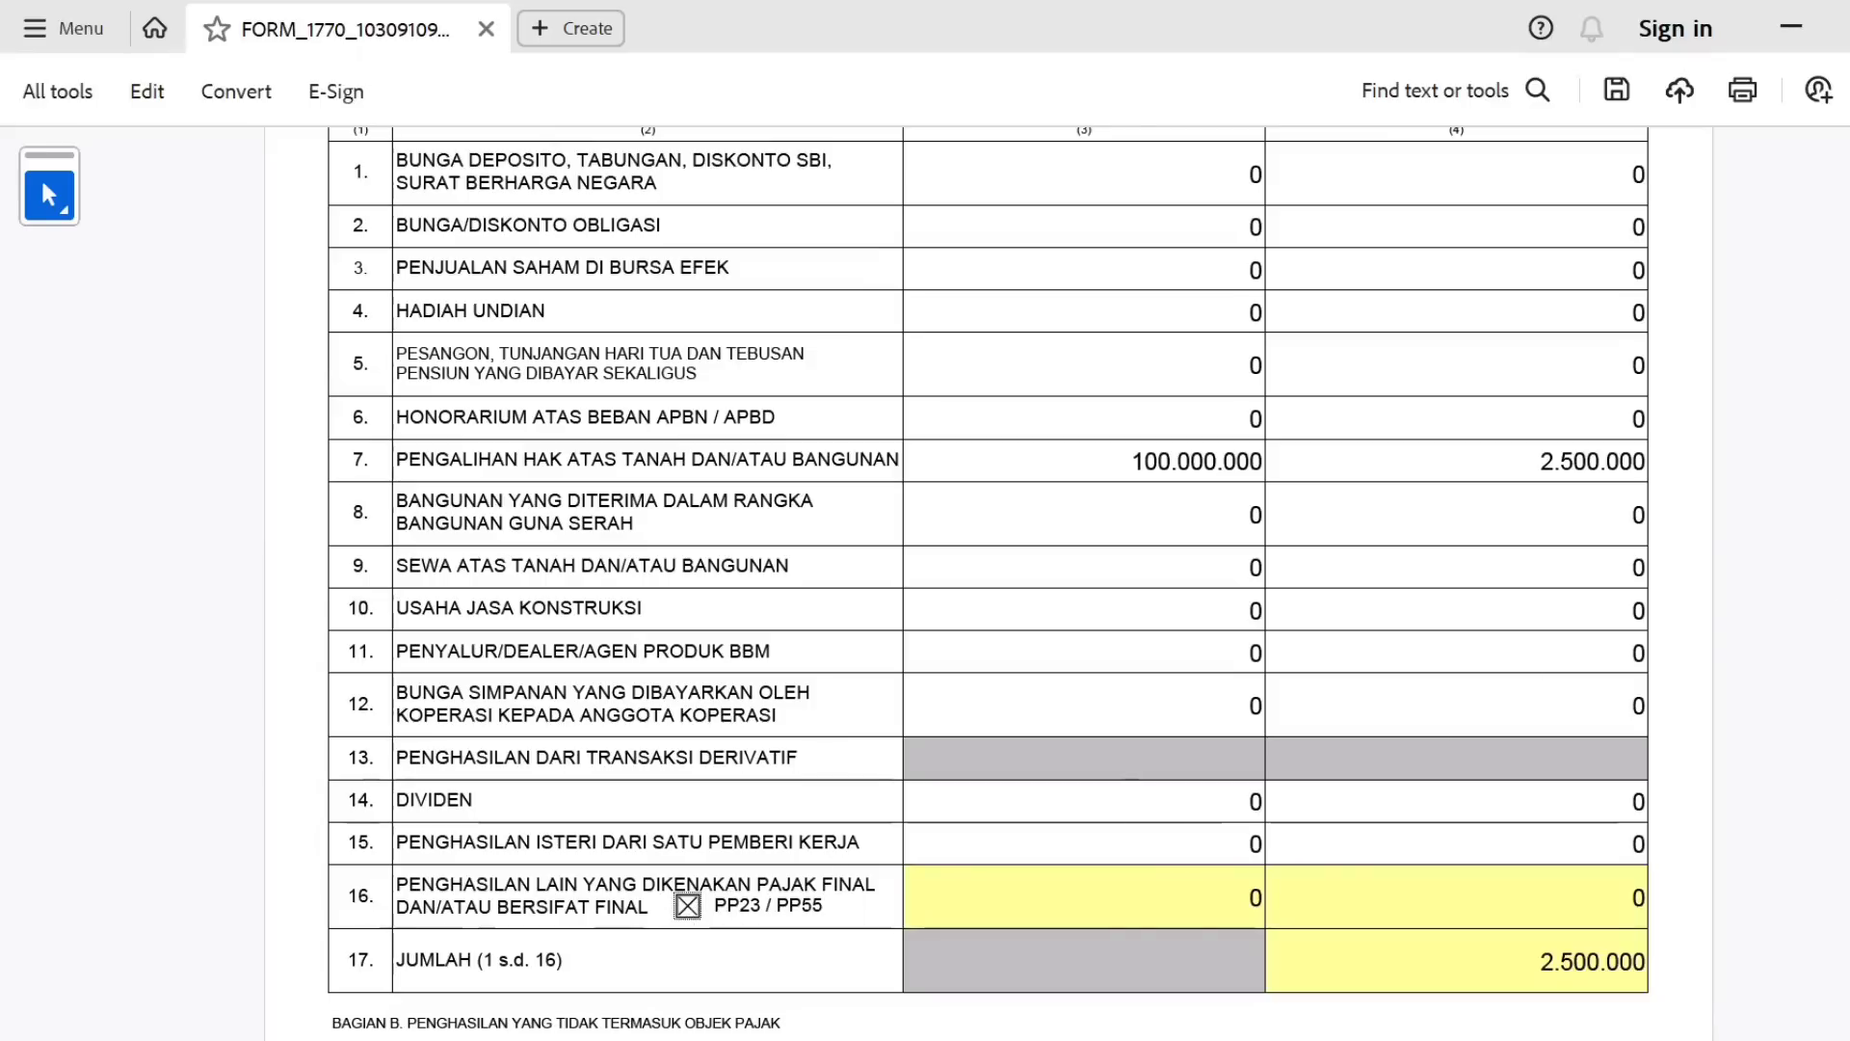
scroll(1821, 309, down, 5)
scroll(1821, 310, up, 10)
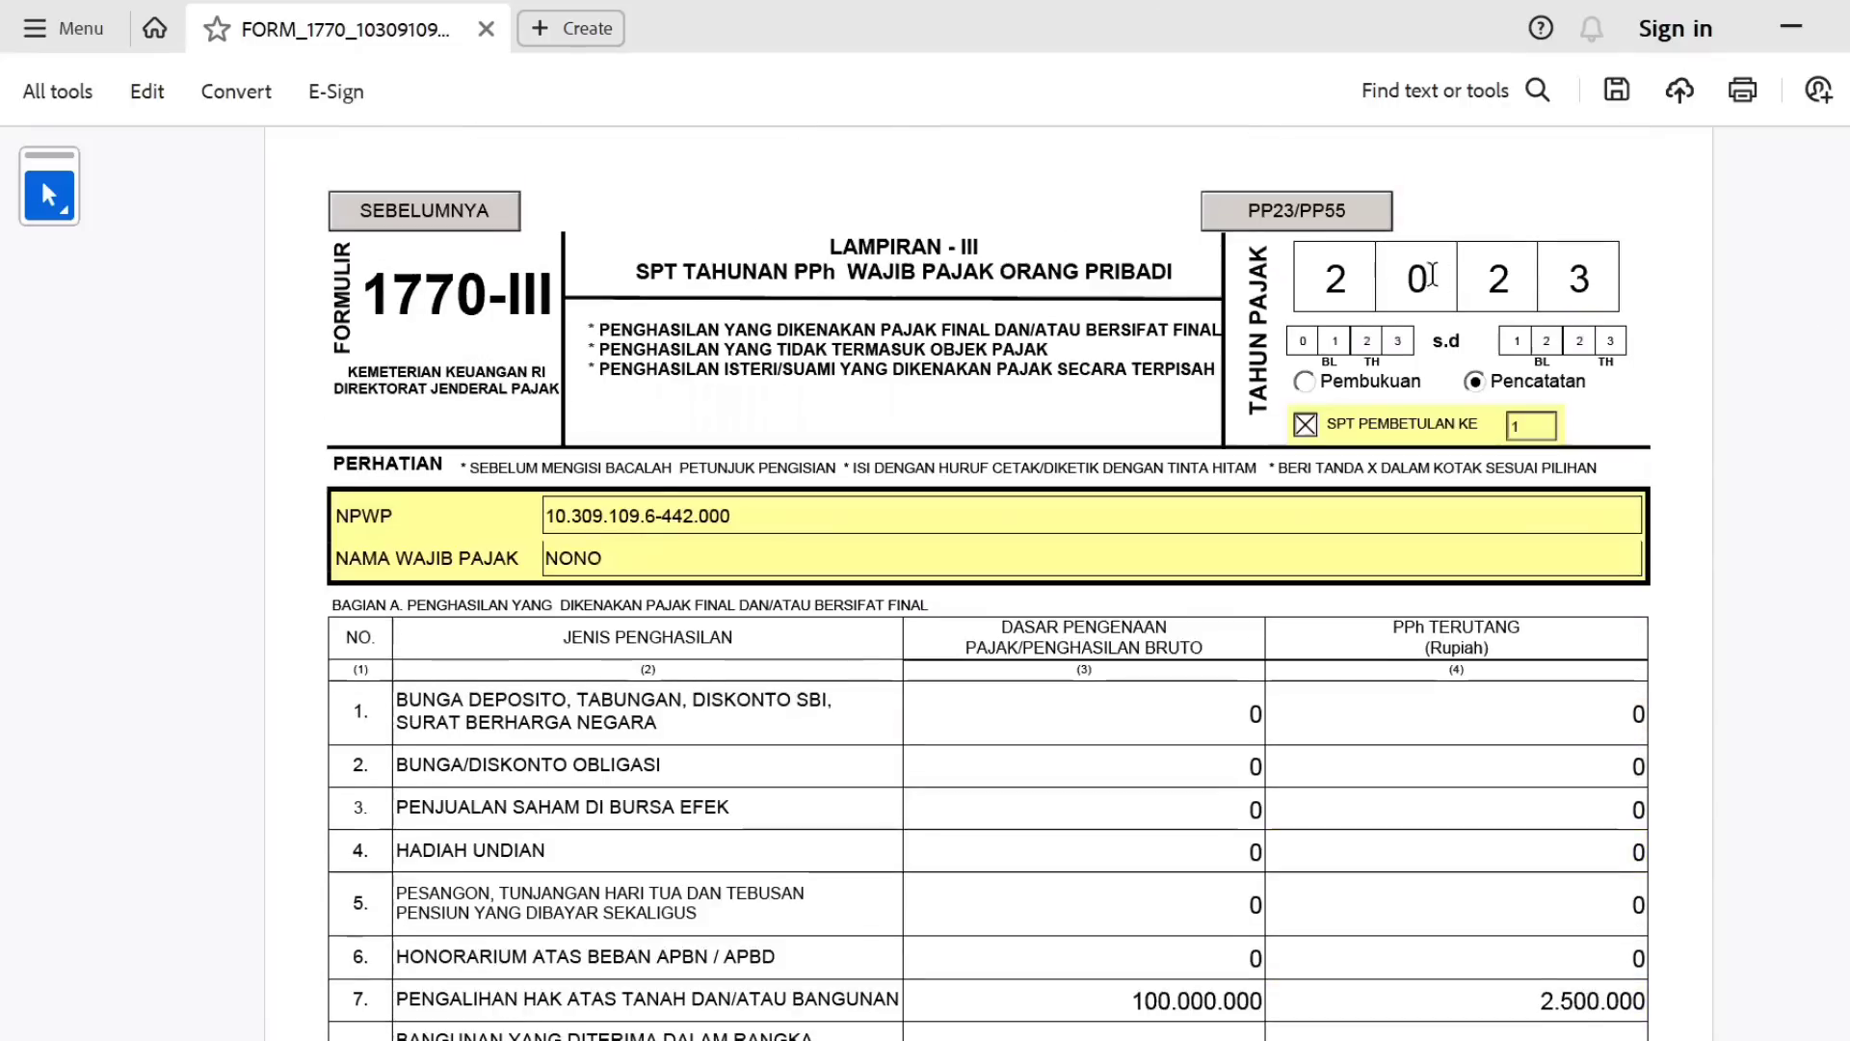
Open the PP23/PP55 gross income list and fill in the taxpayer's city in the ALAMAT field.
click(1295, 212)
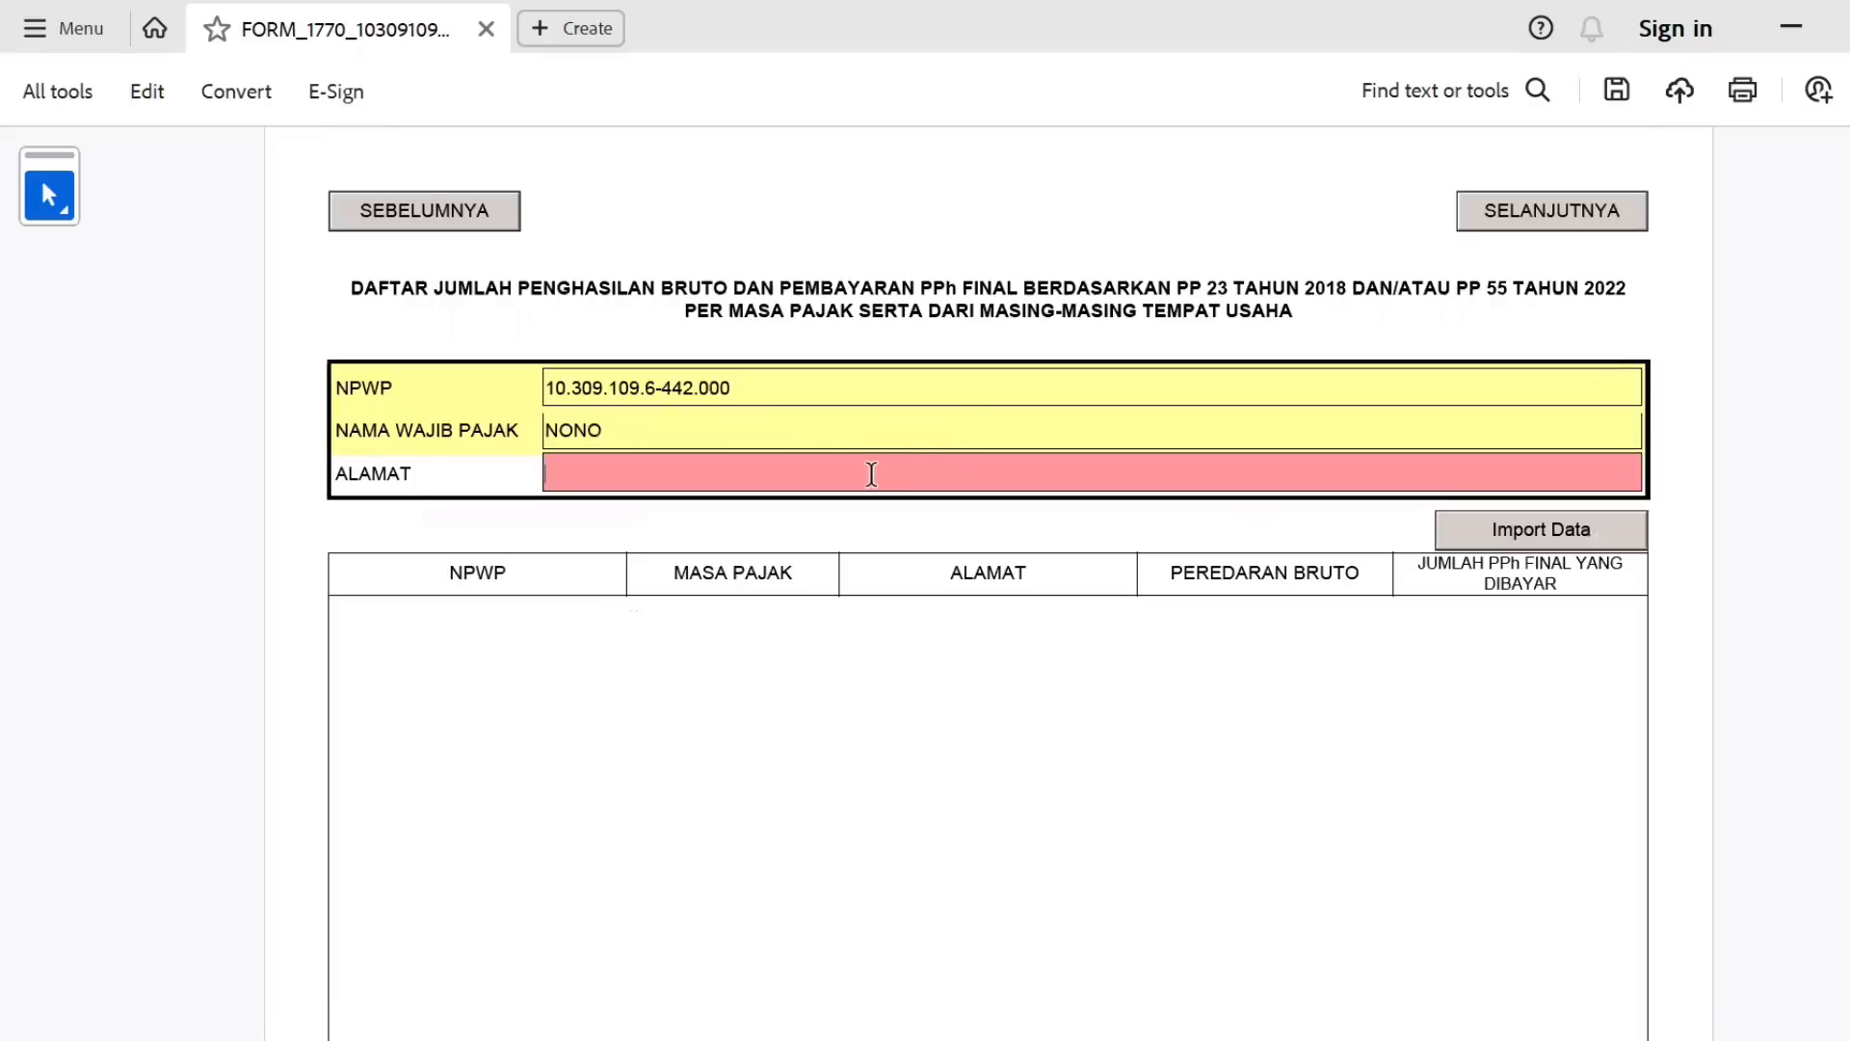
text(CIAMIS)
click(880, 710)
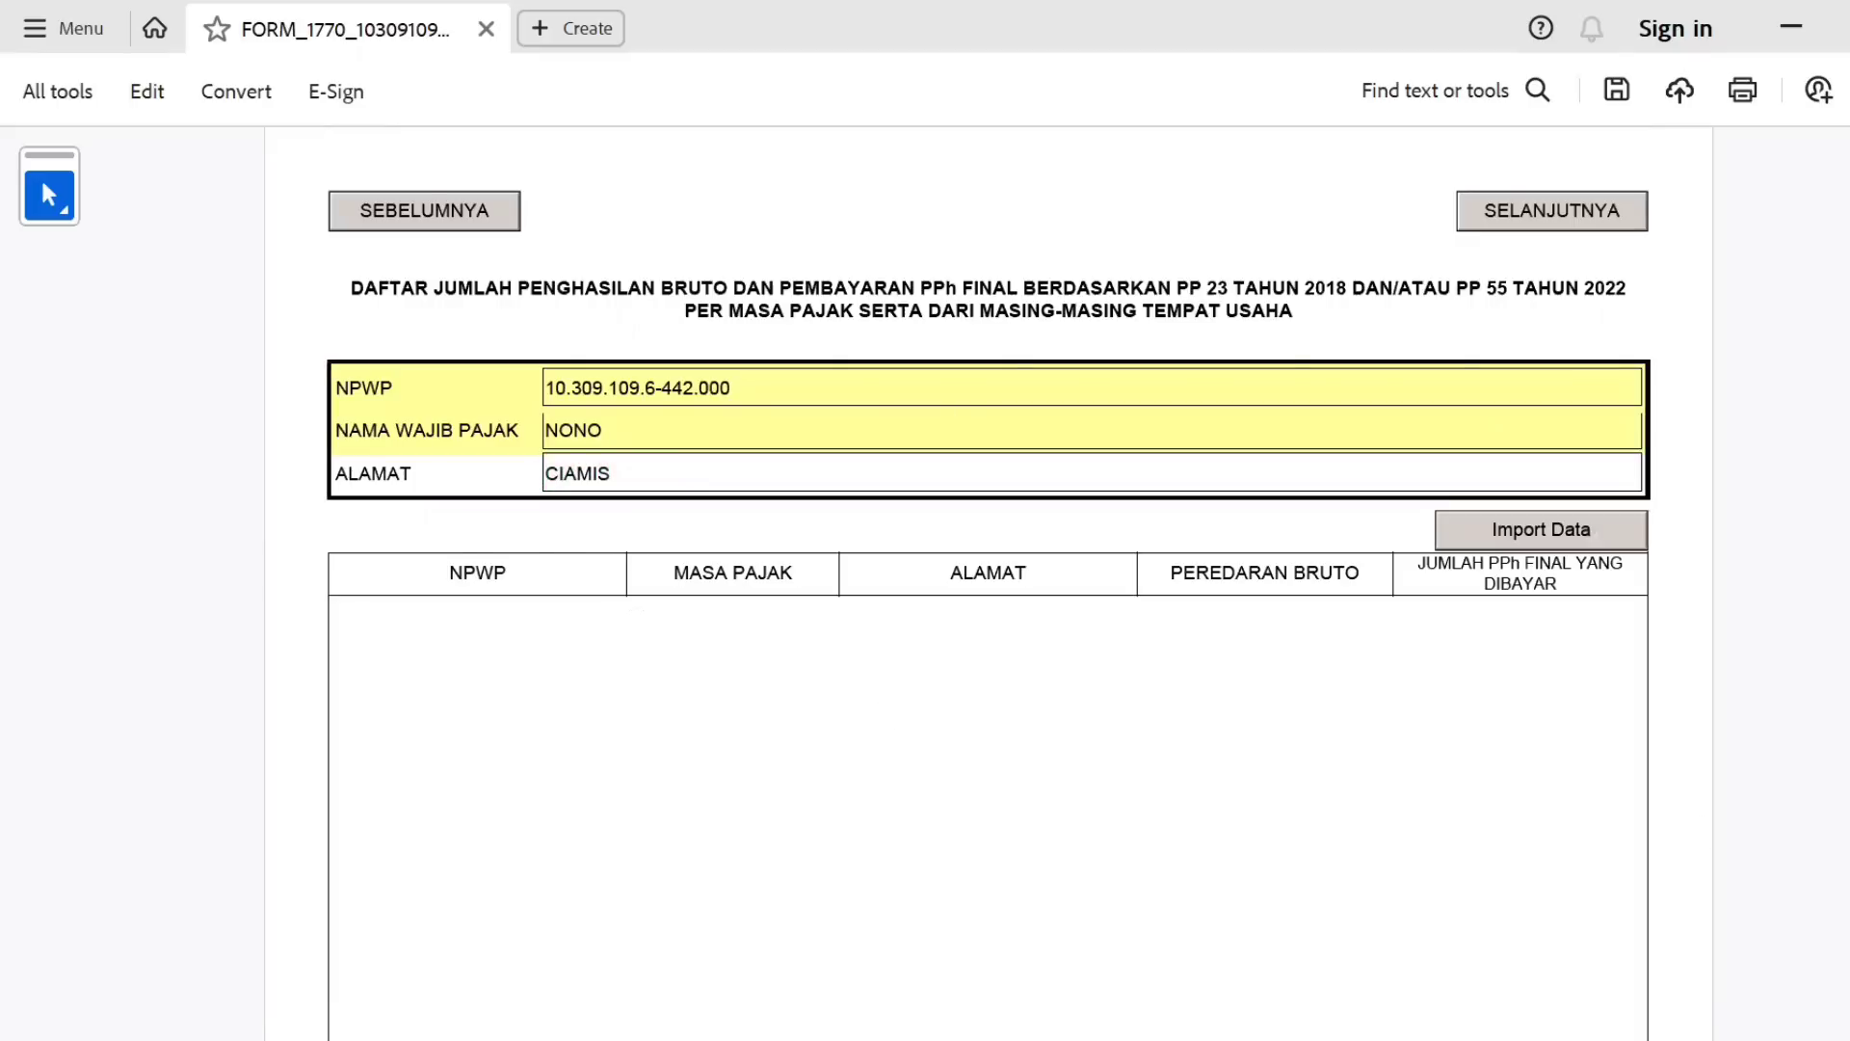
scroll(437, 740, down, 5)
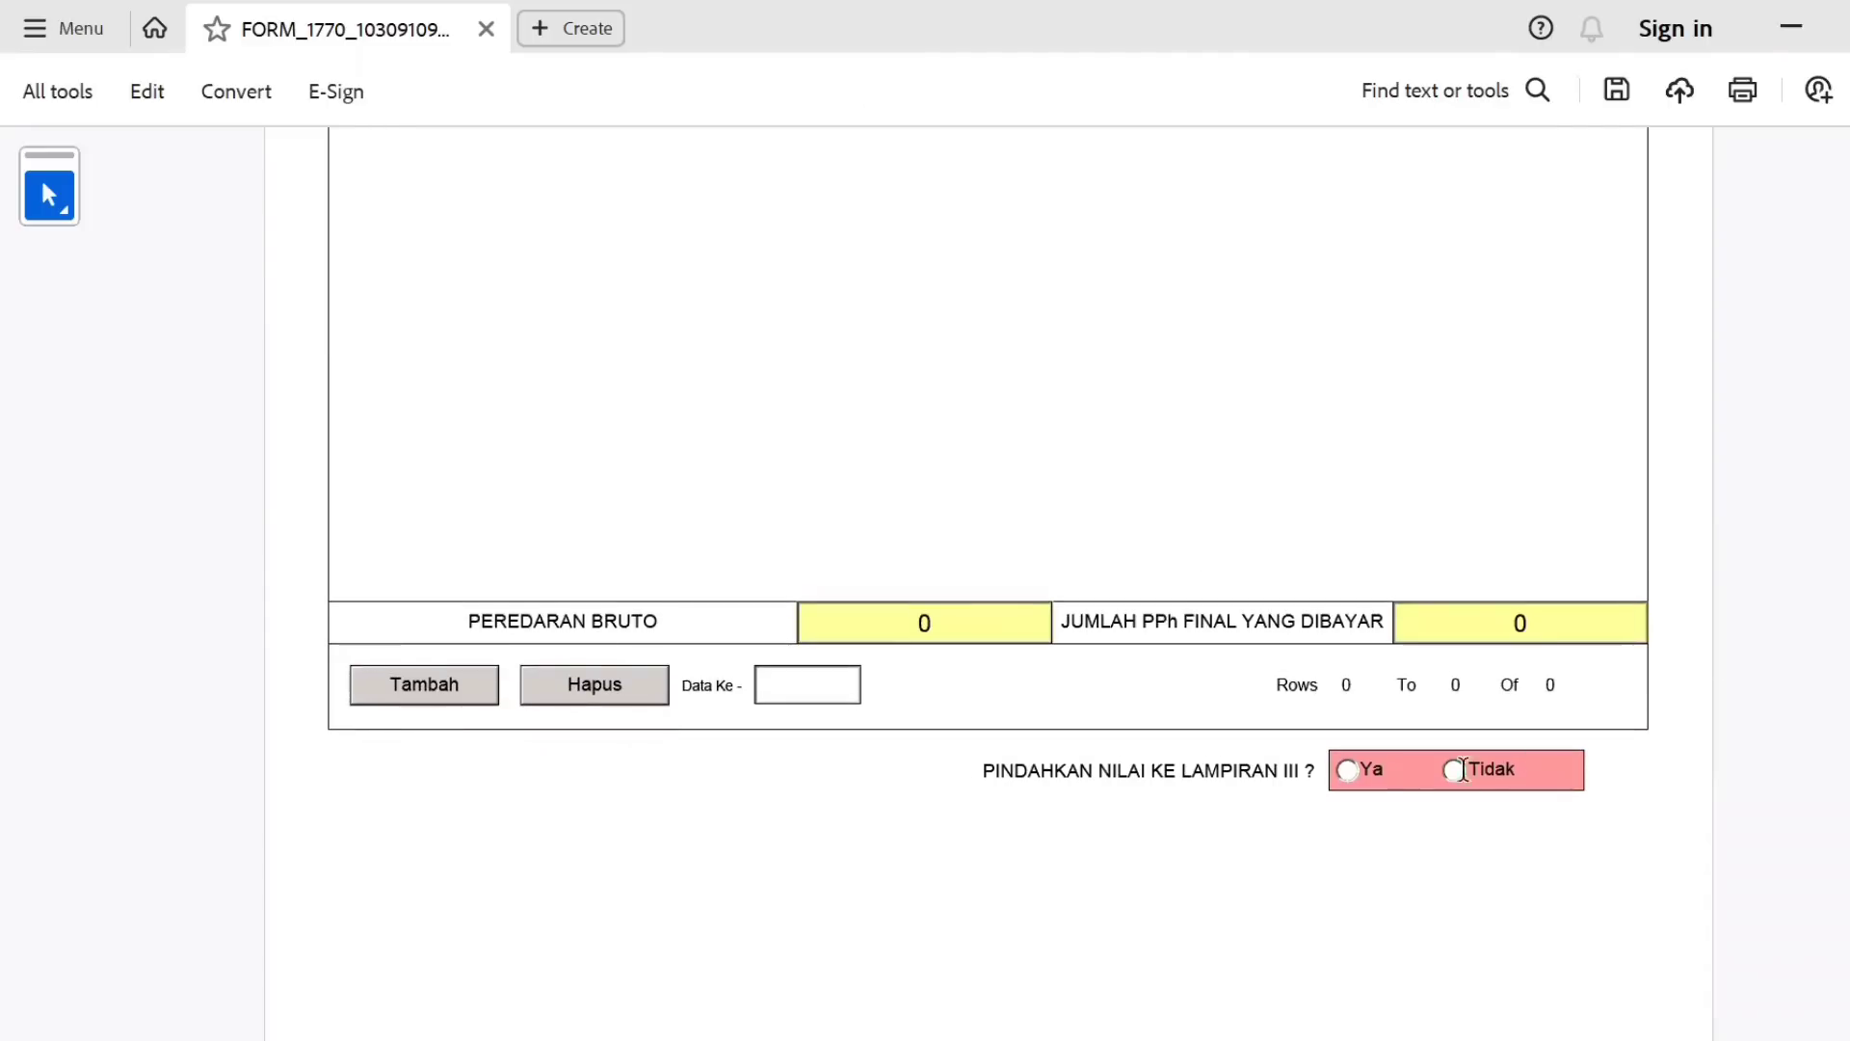
scroll(1841, 352, up, 5)
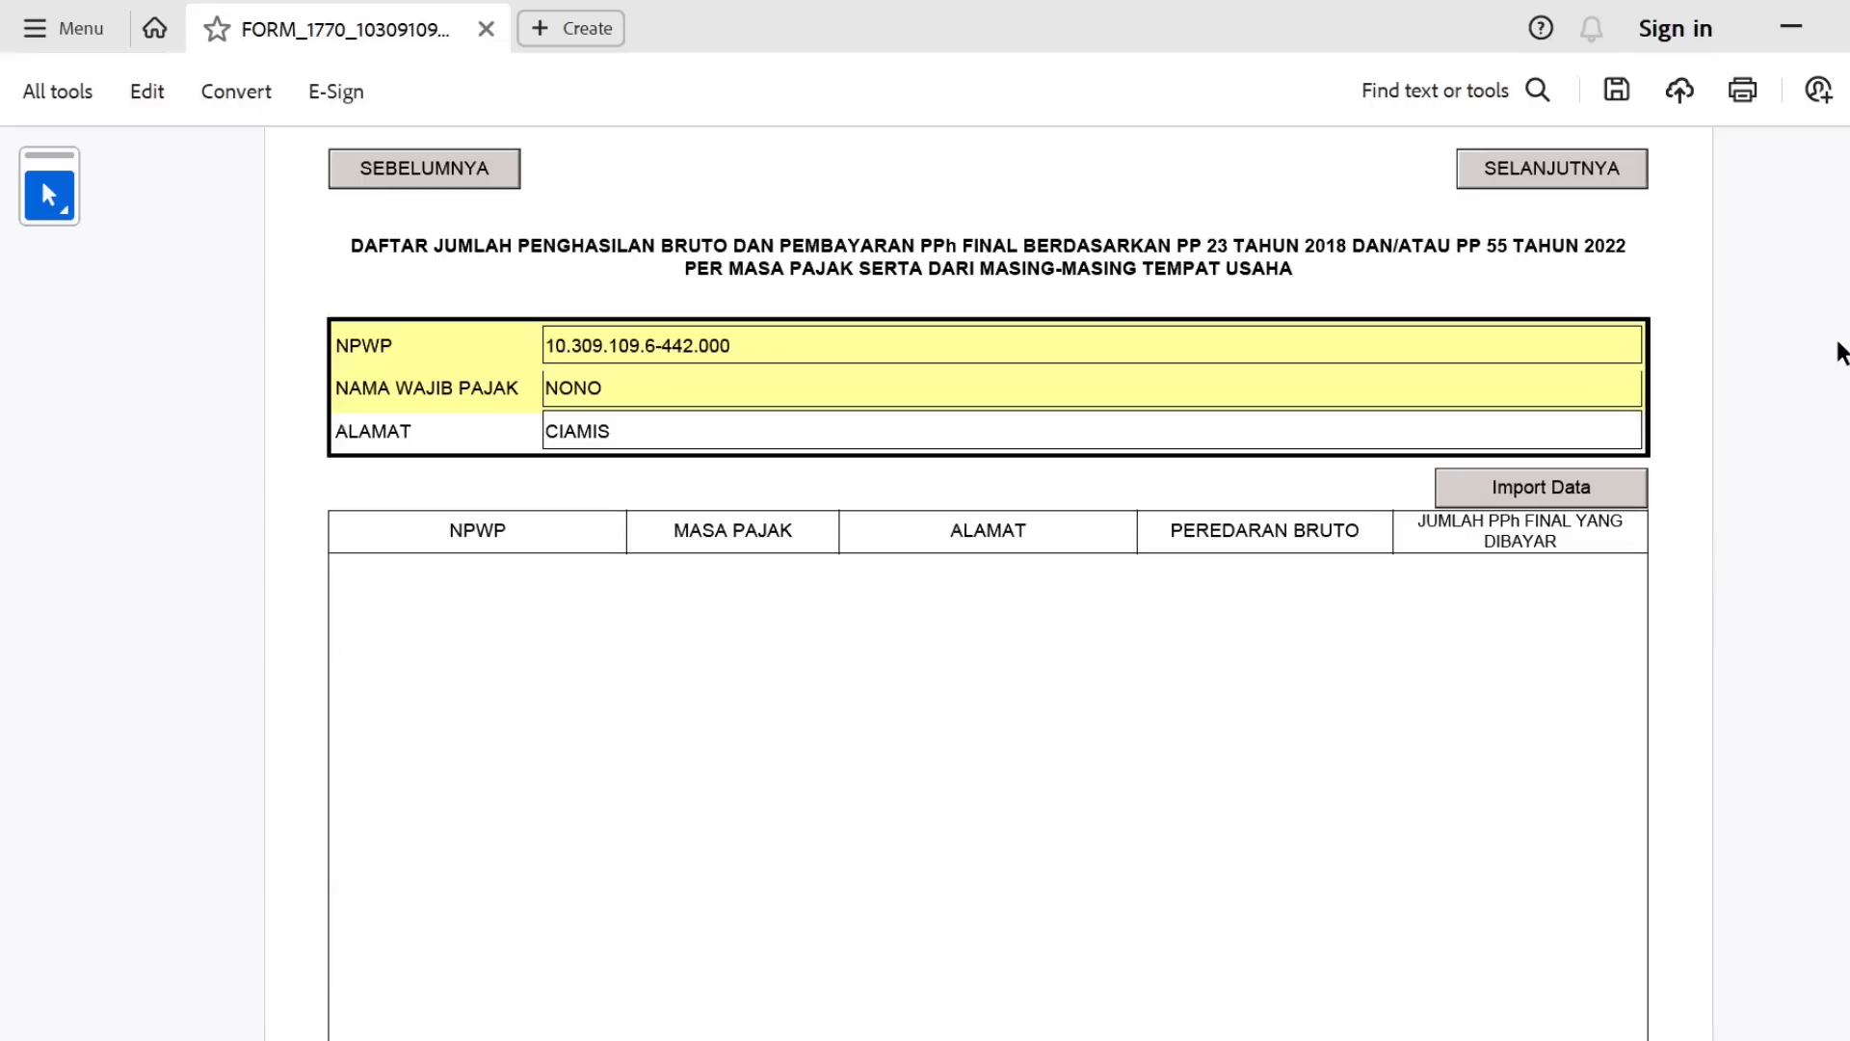
Import the Daftar PP4623 data file into the PP 23/PP 55 table.
click(1571, 486)
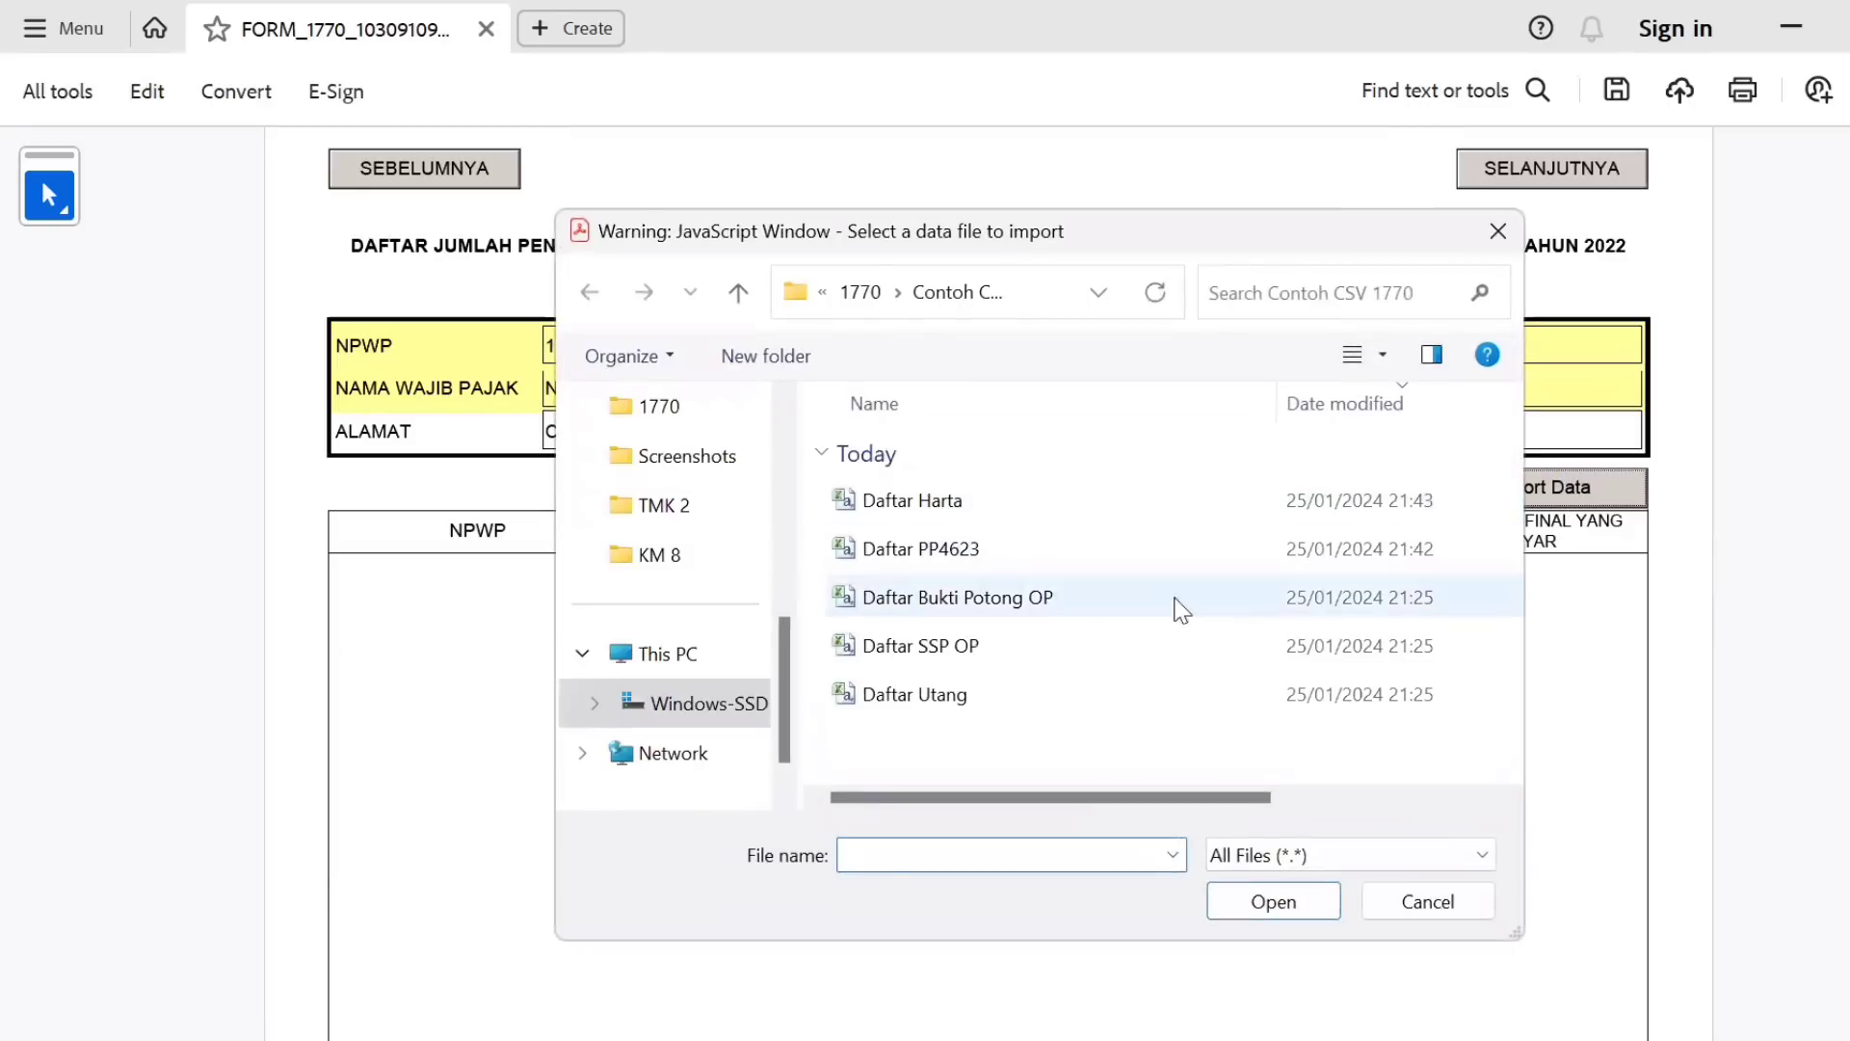
click(992, 568)
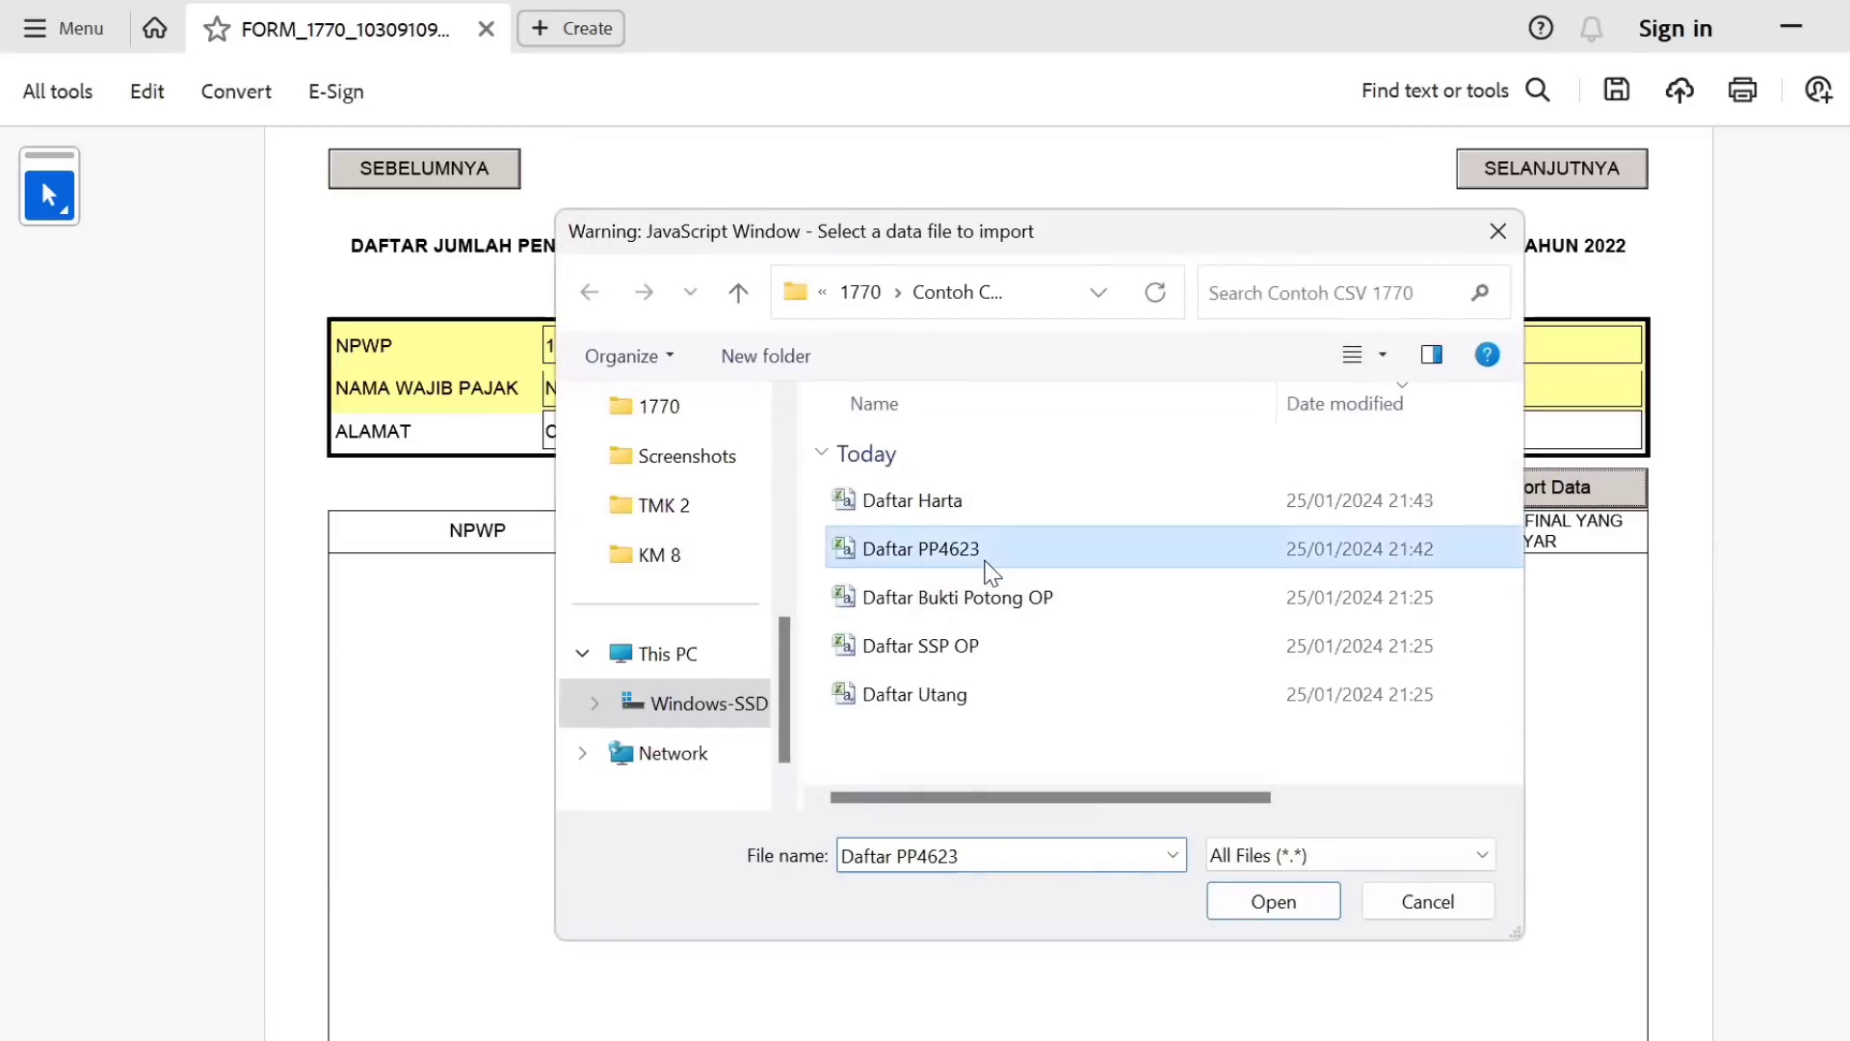
double_click(990, 569)
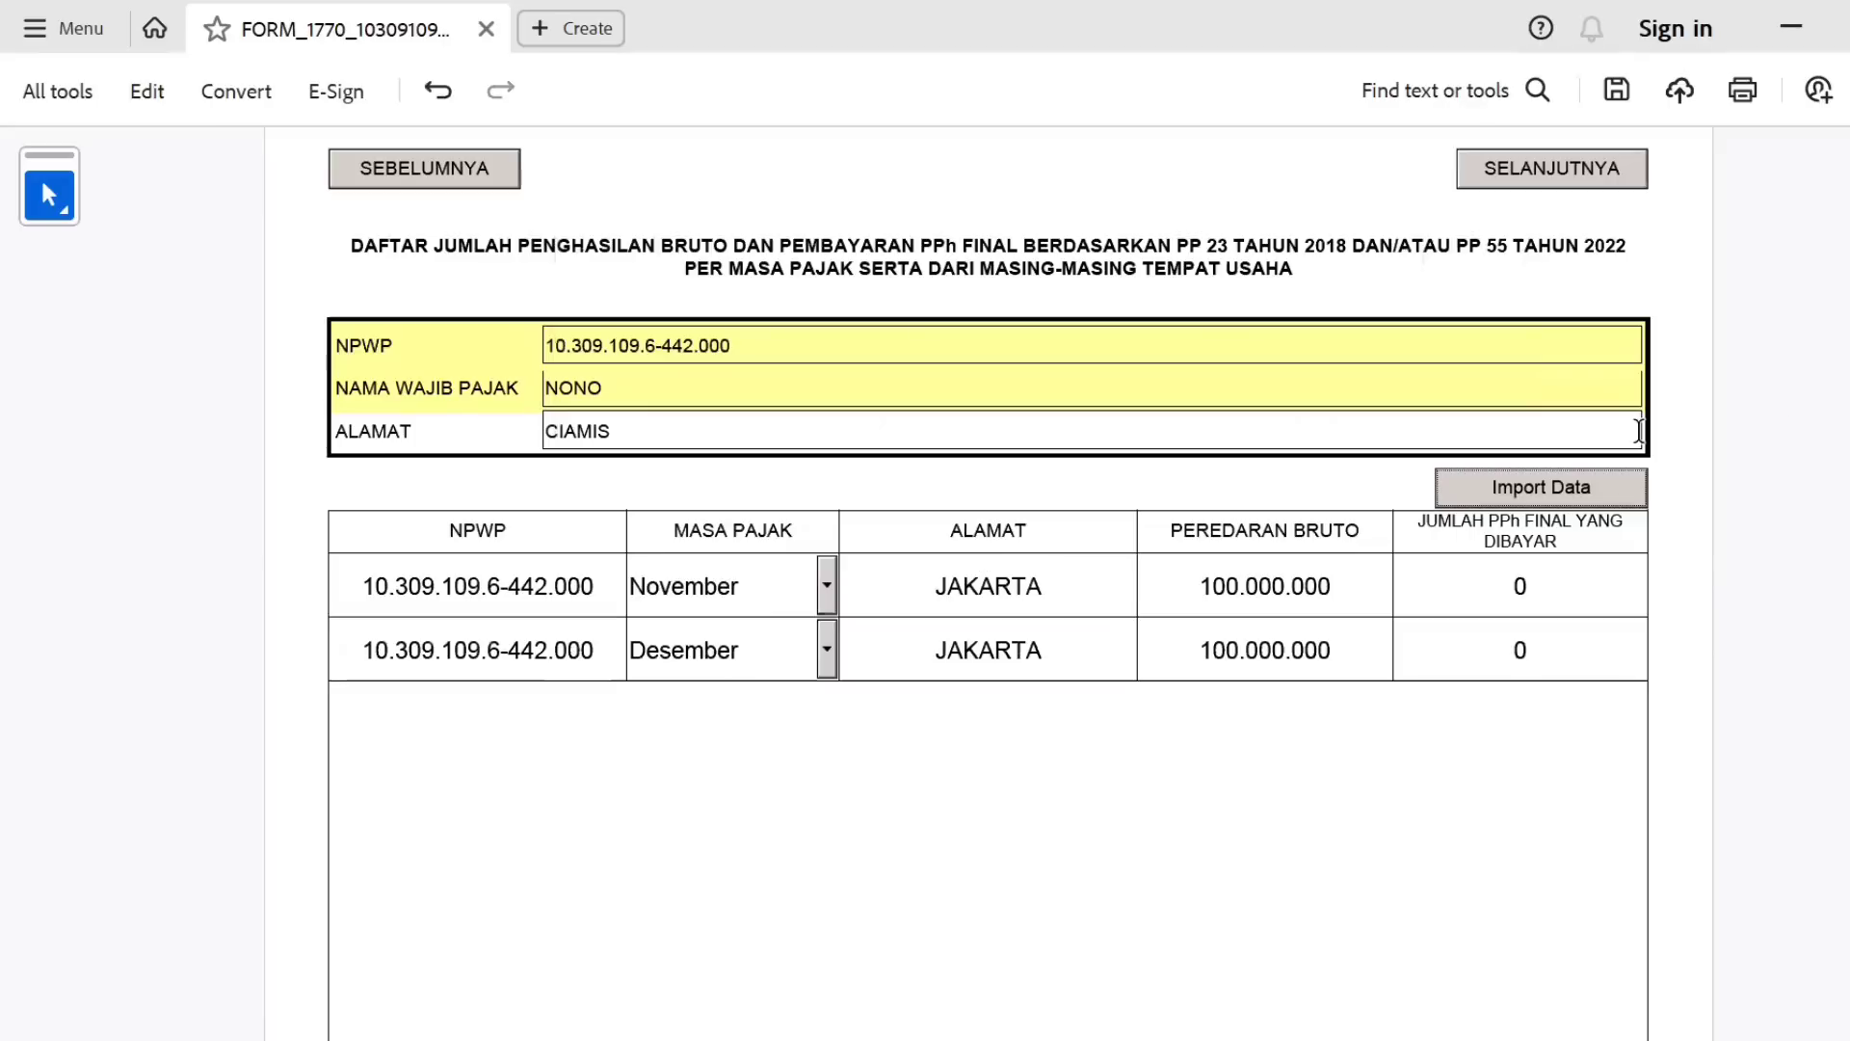
scroll(983, 559, down, 5)
scroll(983, 559, up, 2)
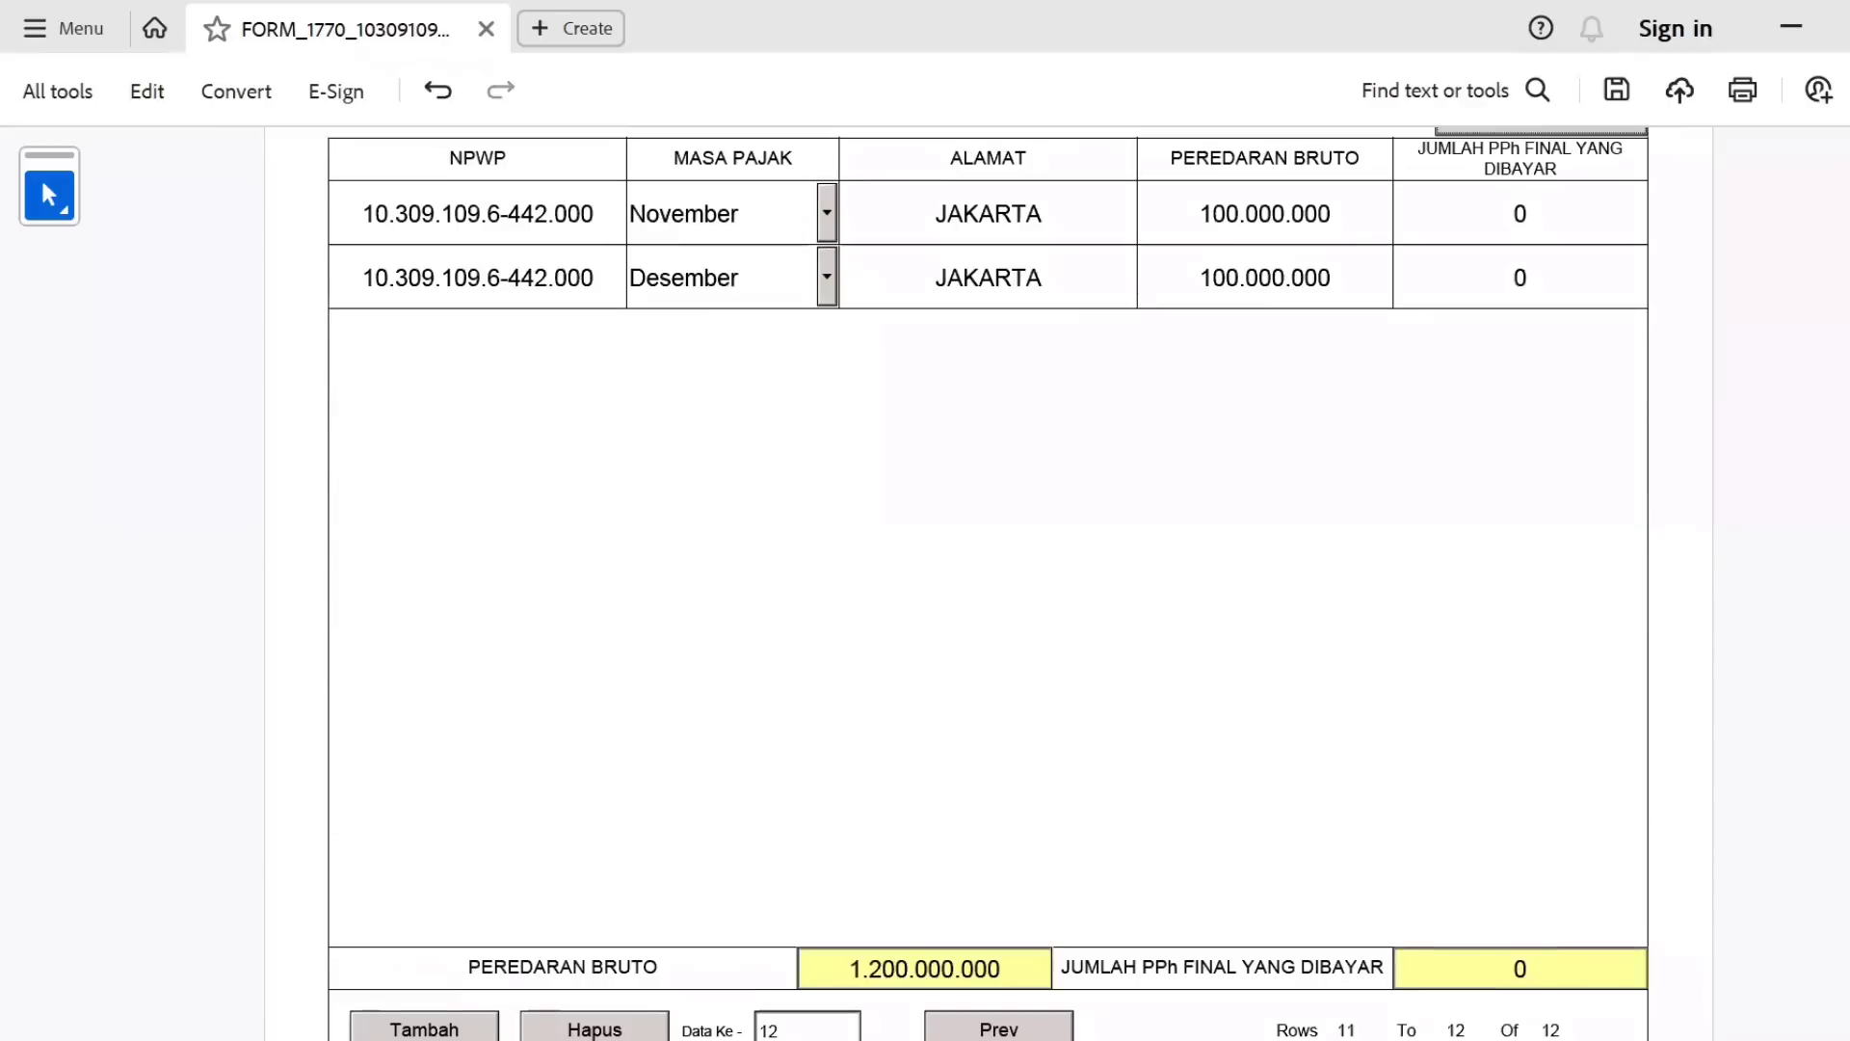
scroll(989, 578, up, 1)
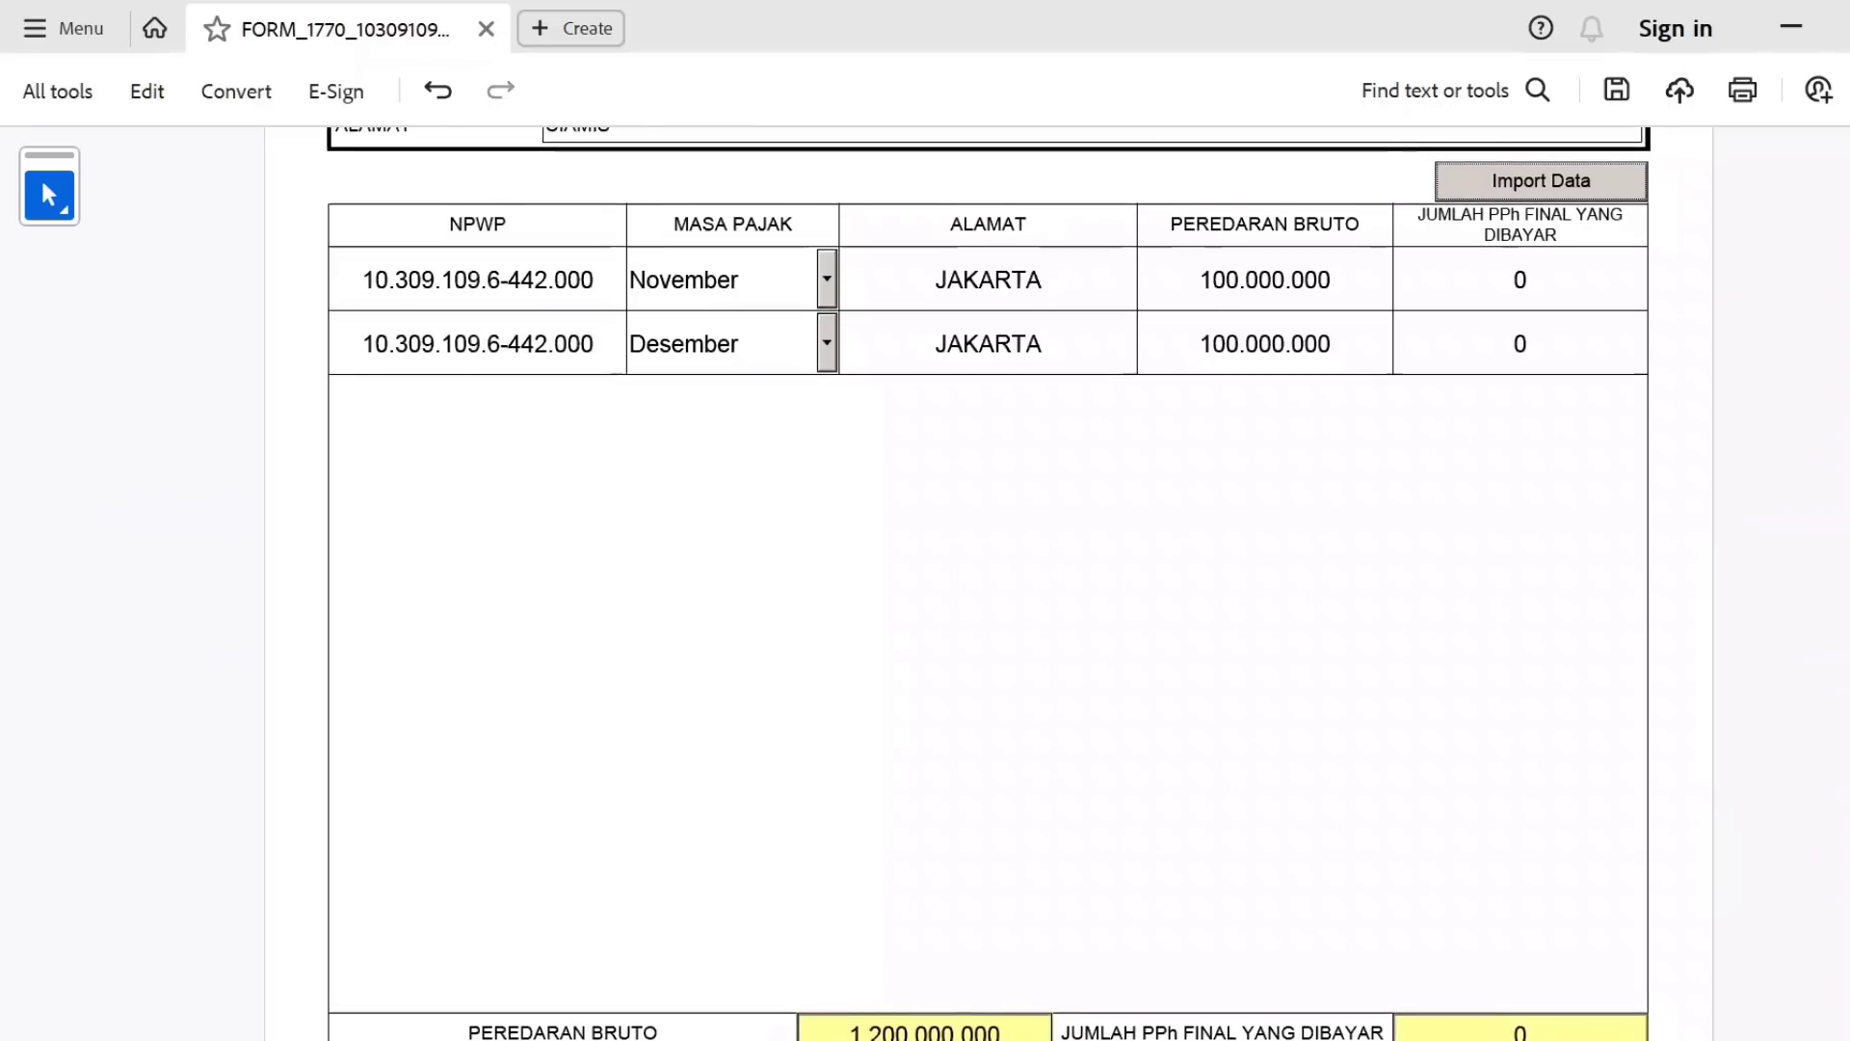
scroll(988, 578, down, 2)
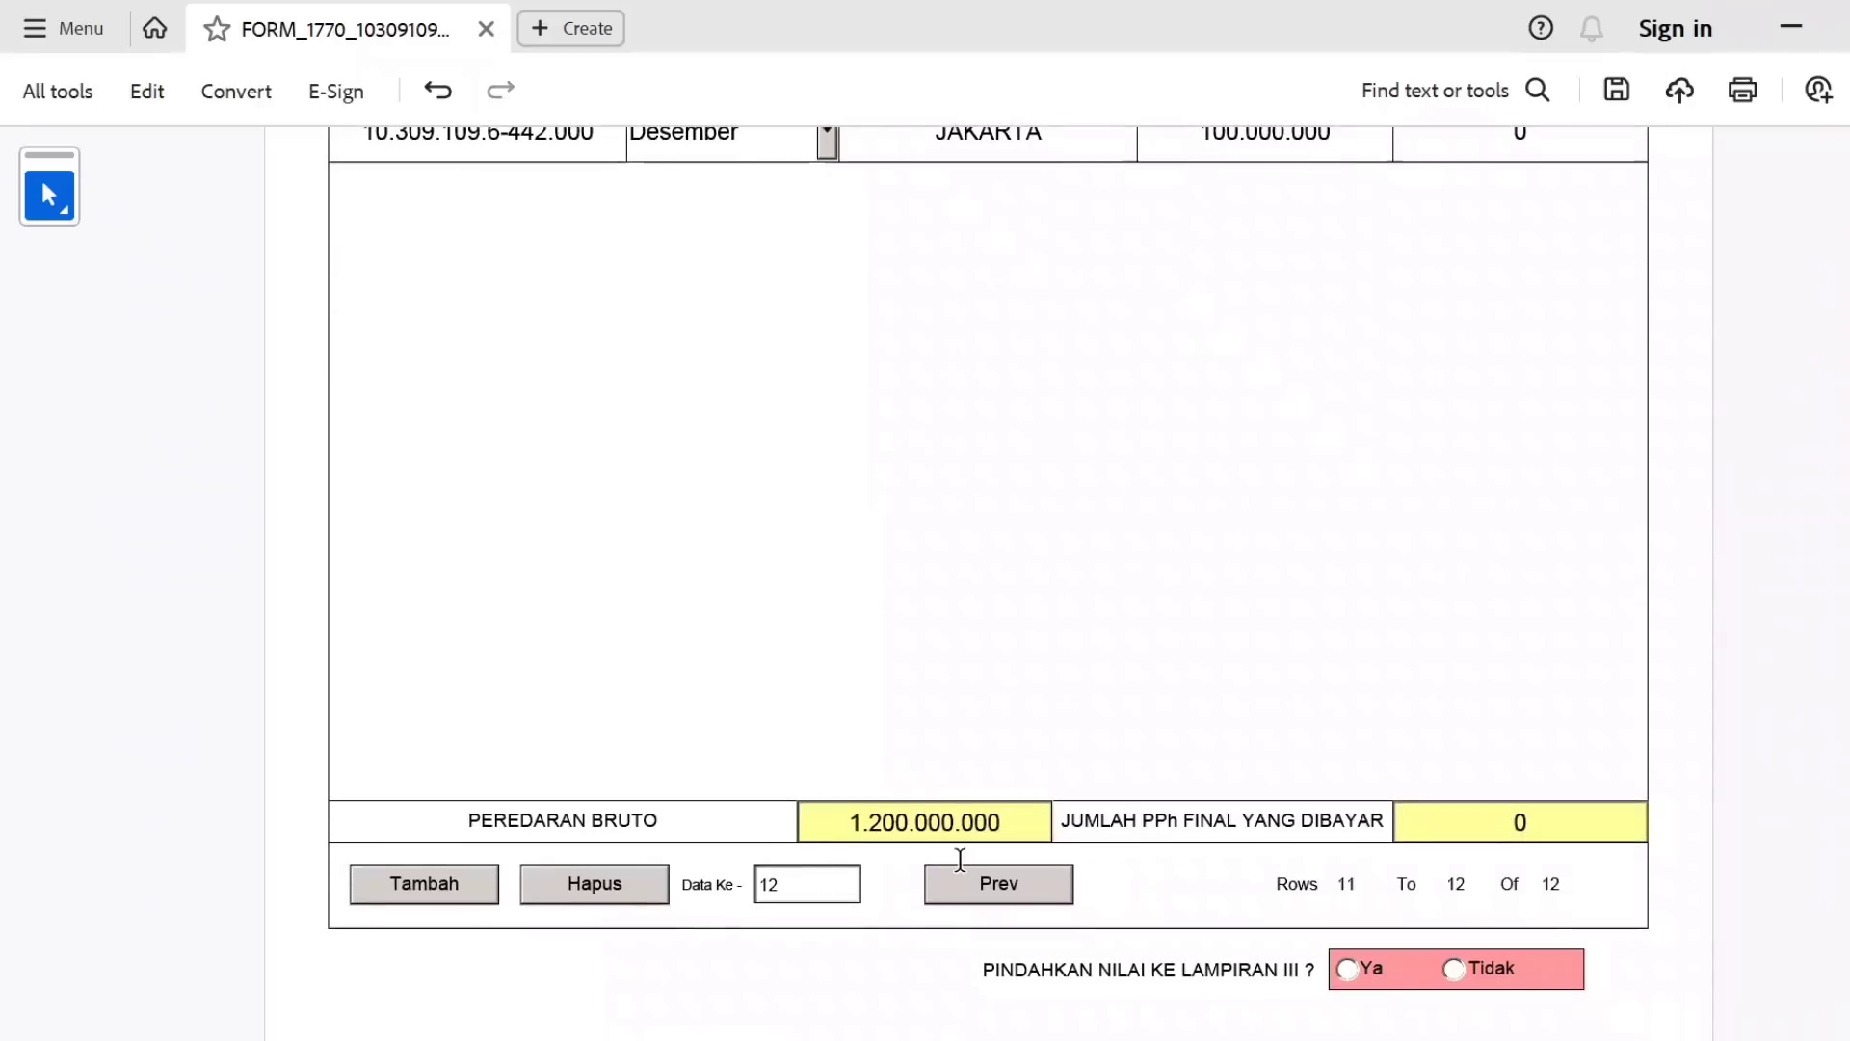
Return to table rows 1–10 and step through the Januari to Maret final PPh cells.
click(1008, 888)
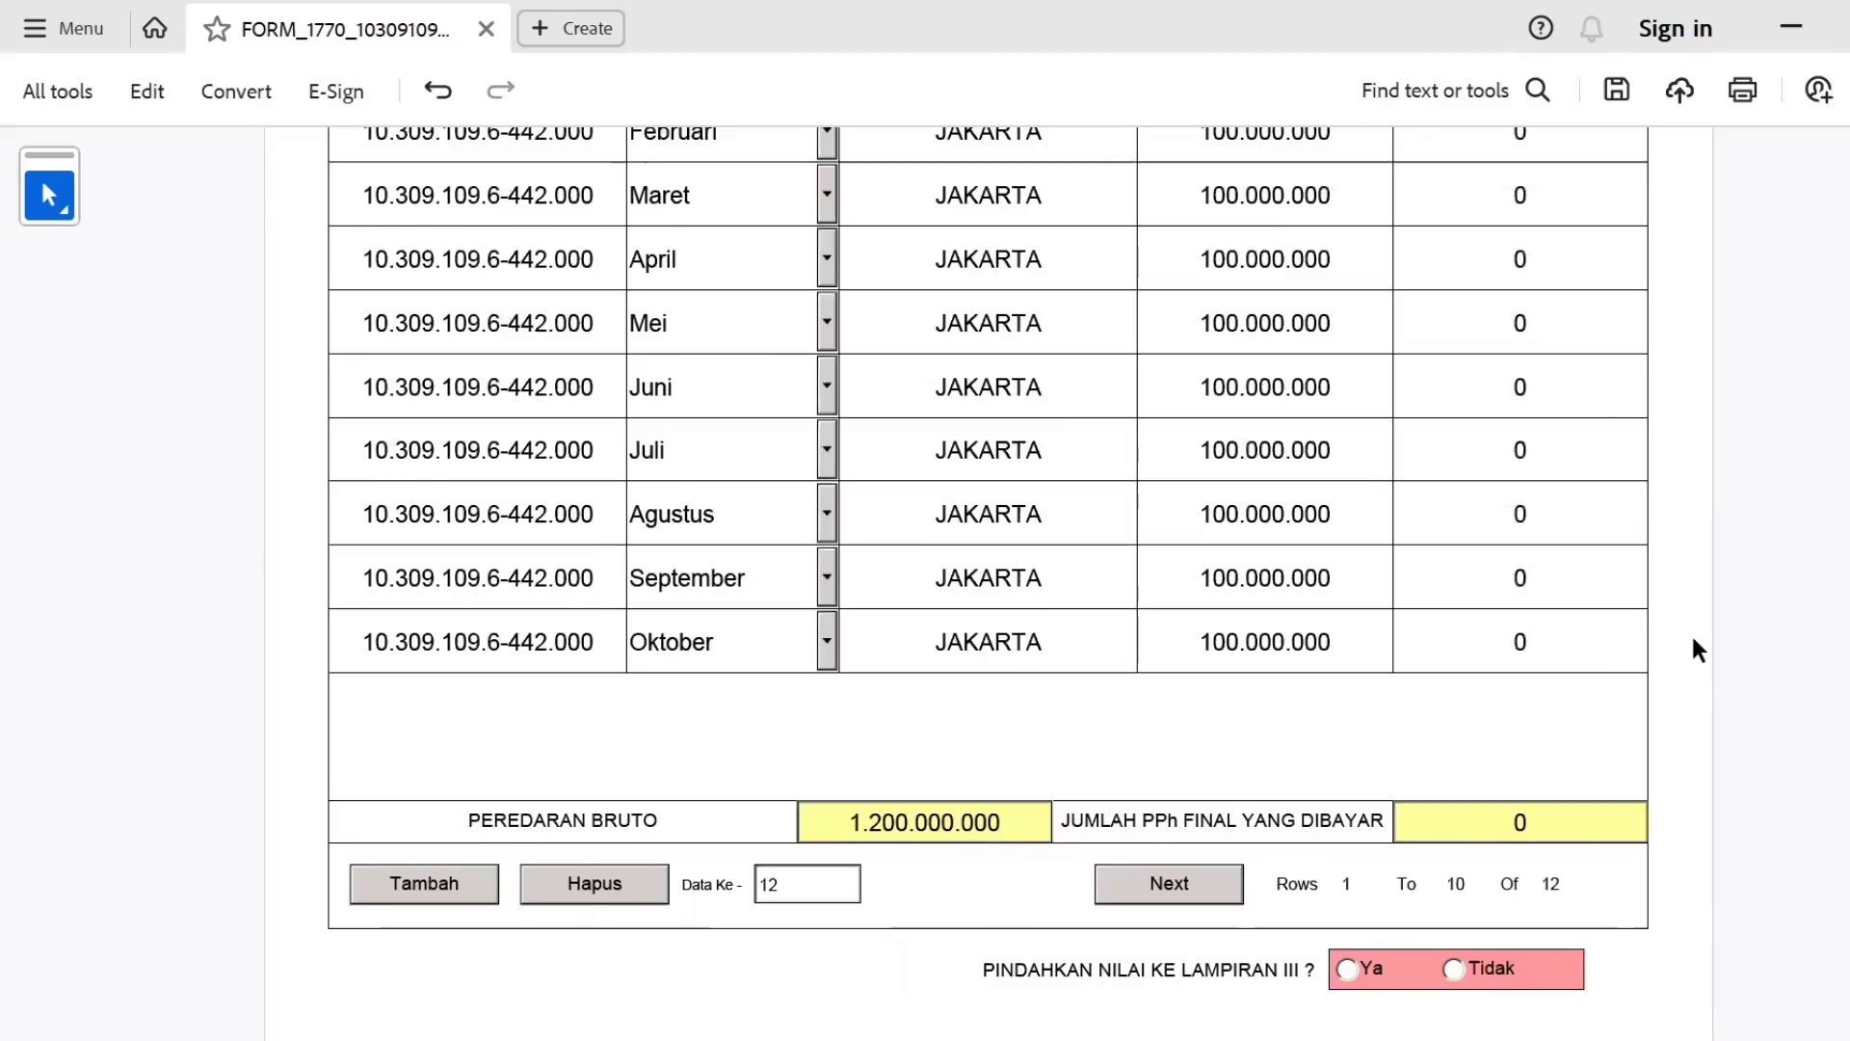
scroll(989, 578, up, 6)
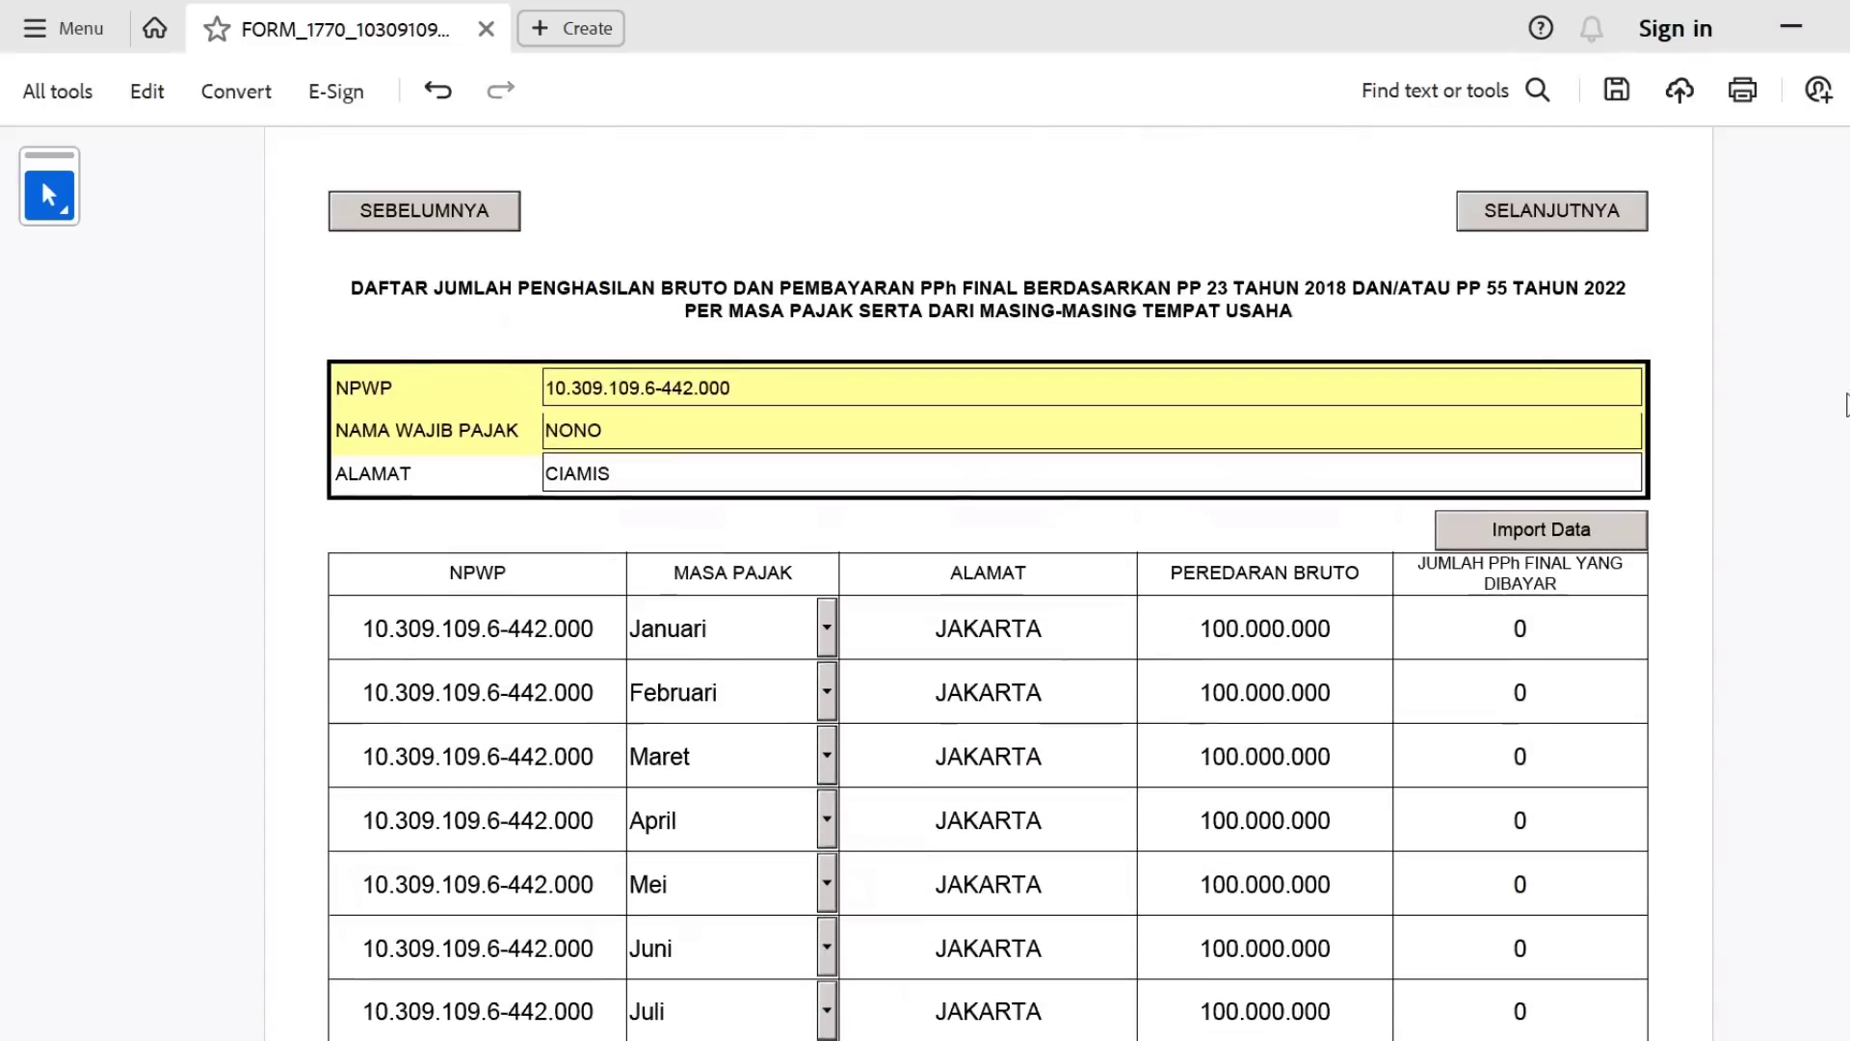
scroll(989, 579, down, 2)
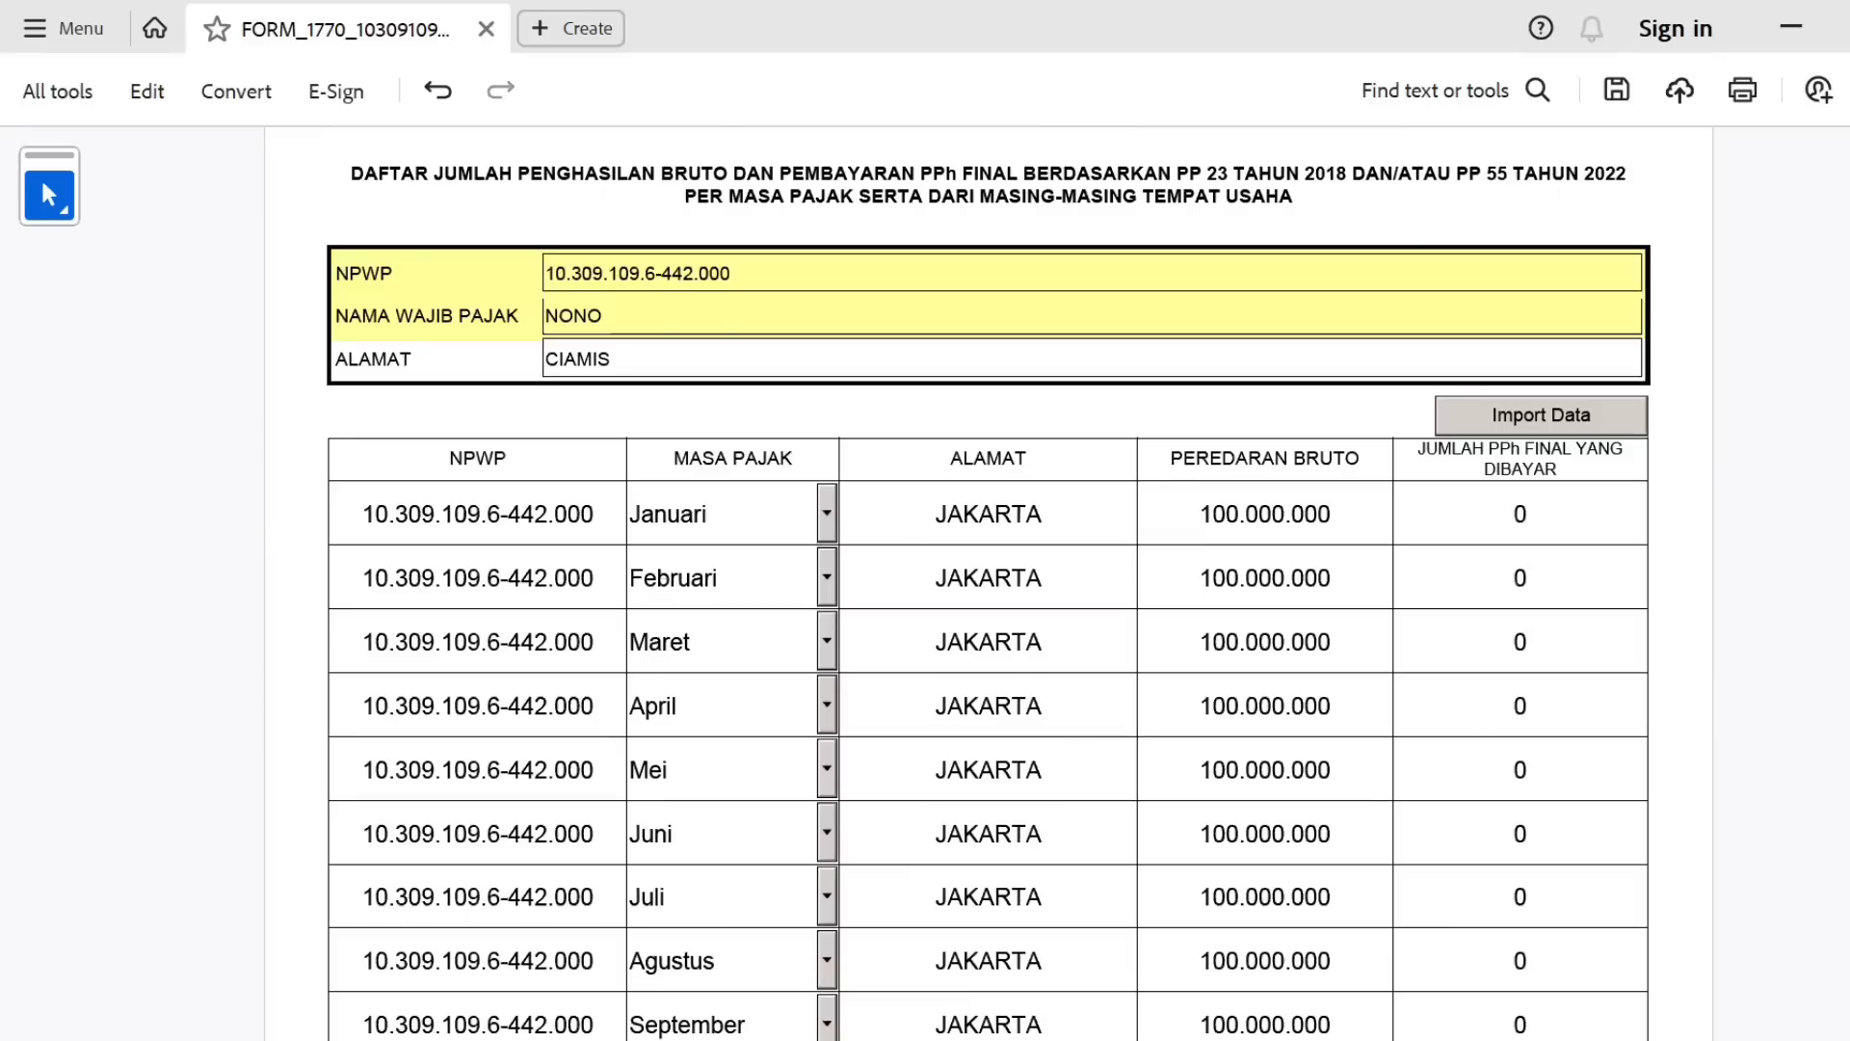
scroll(1618, 442, down, 2)
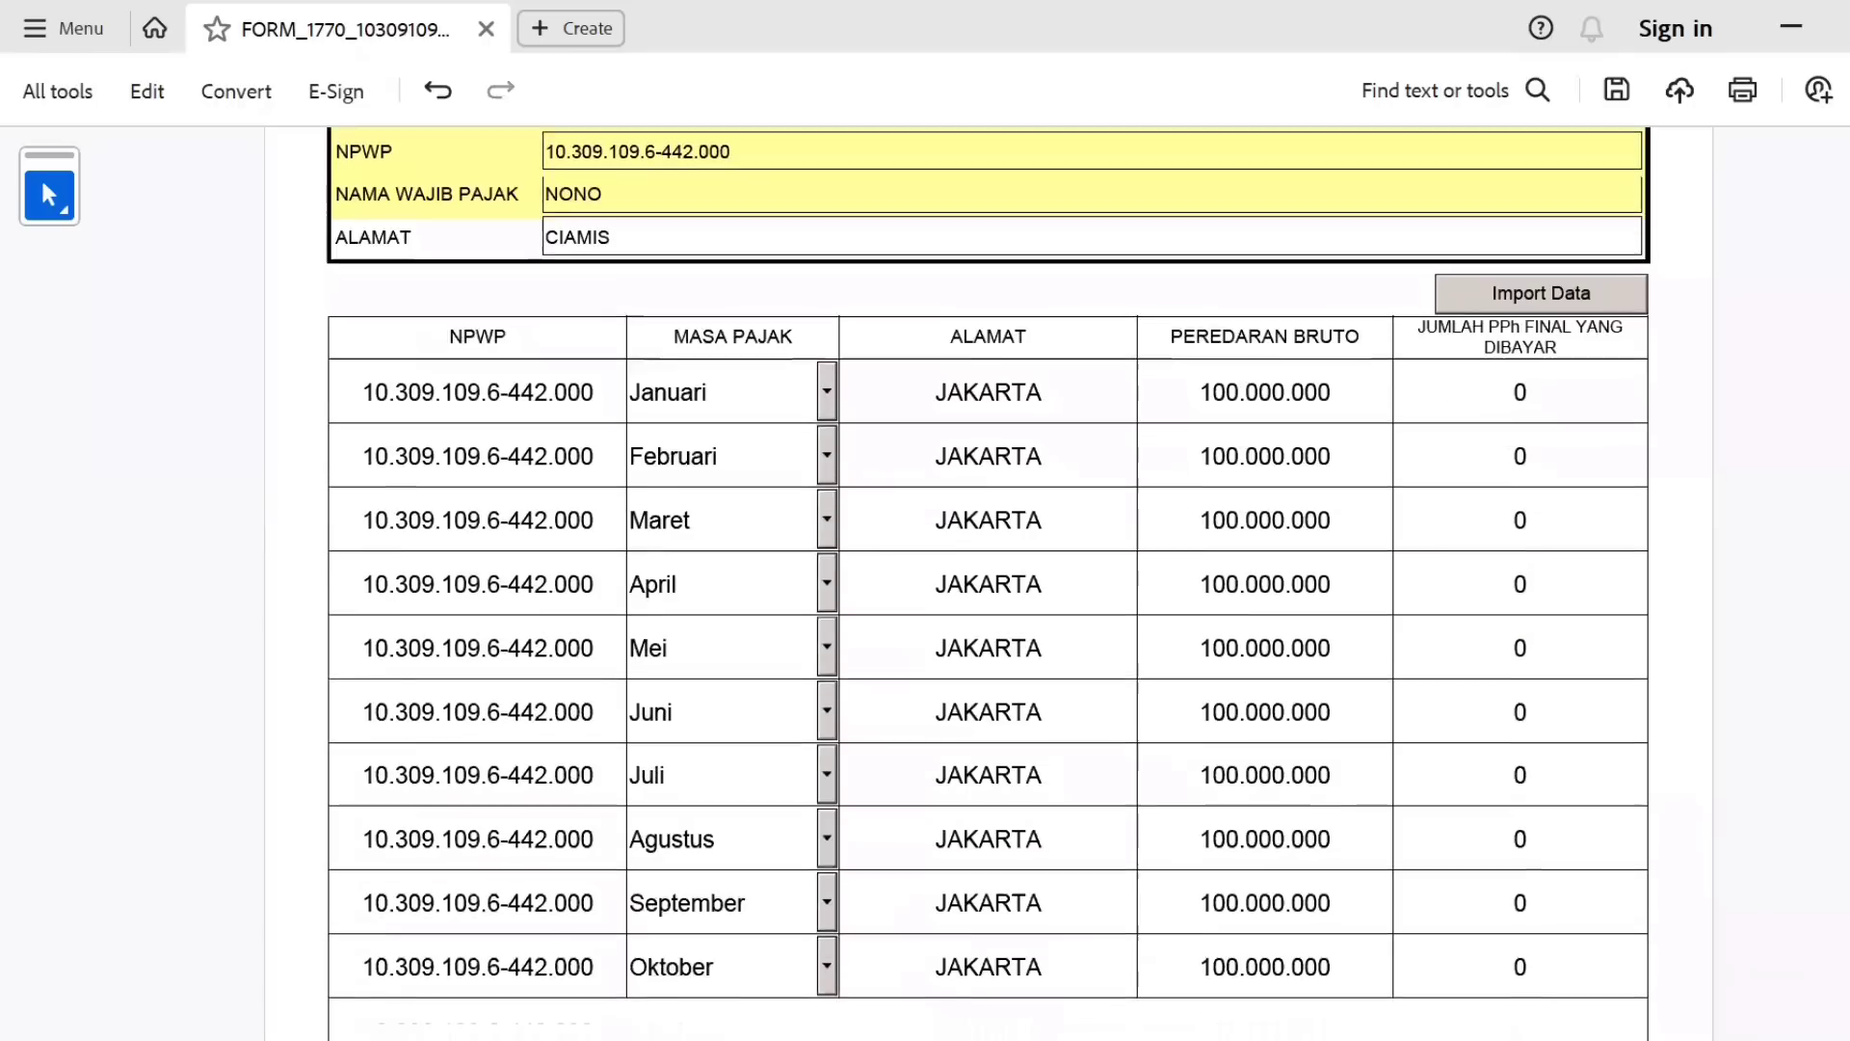
click(1569, 381)
click(1487, 421)
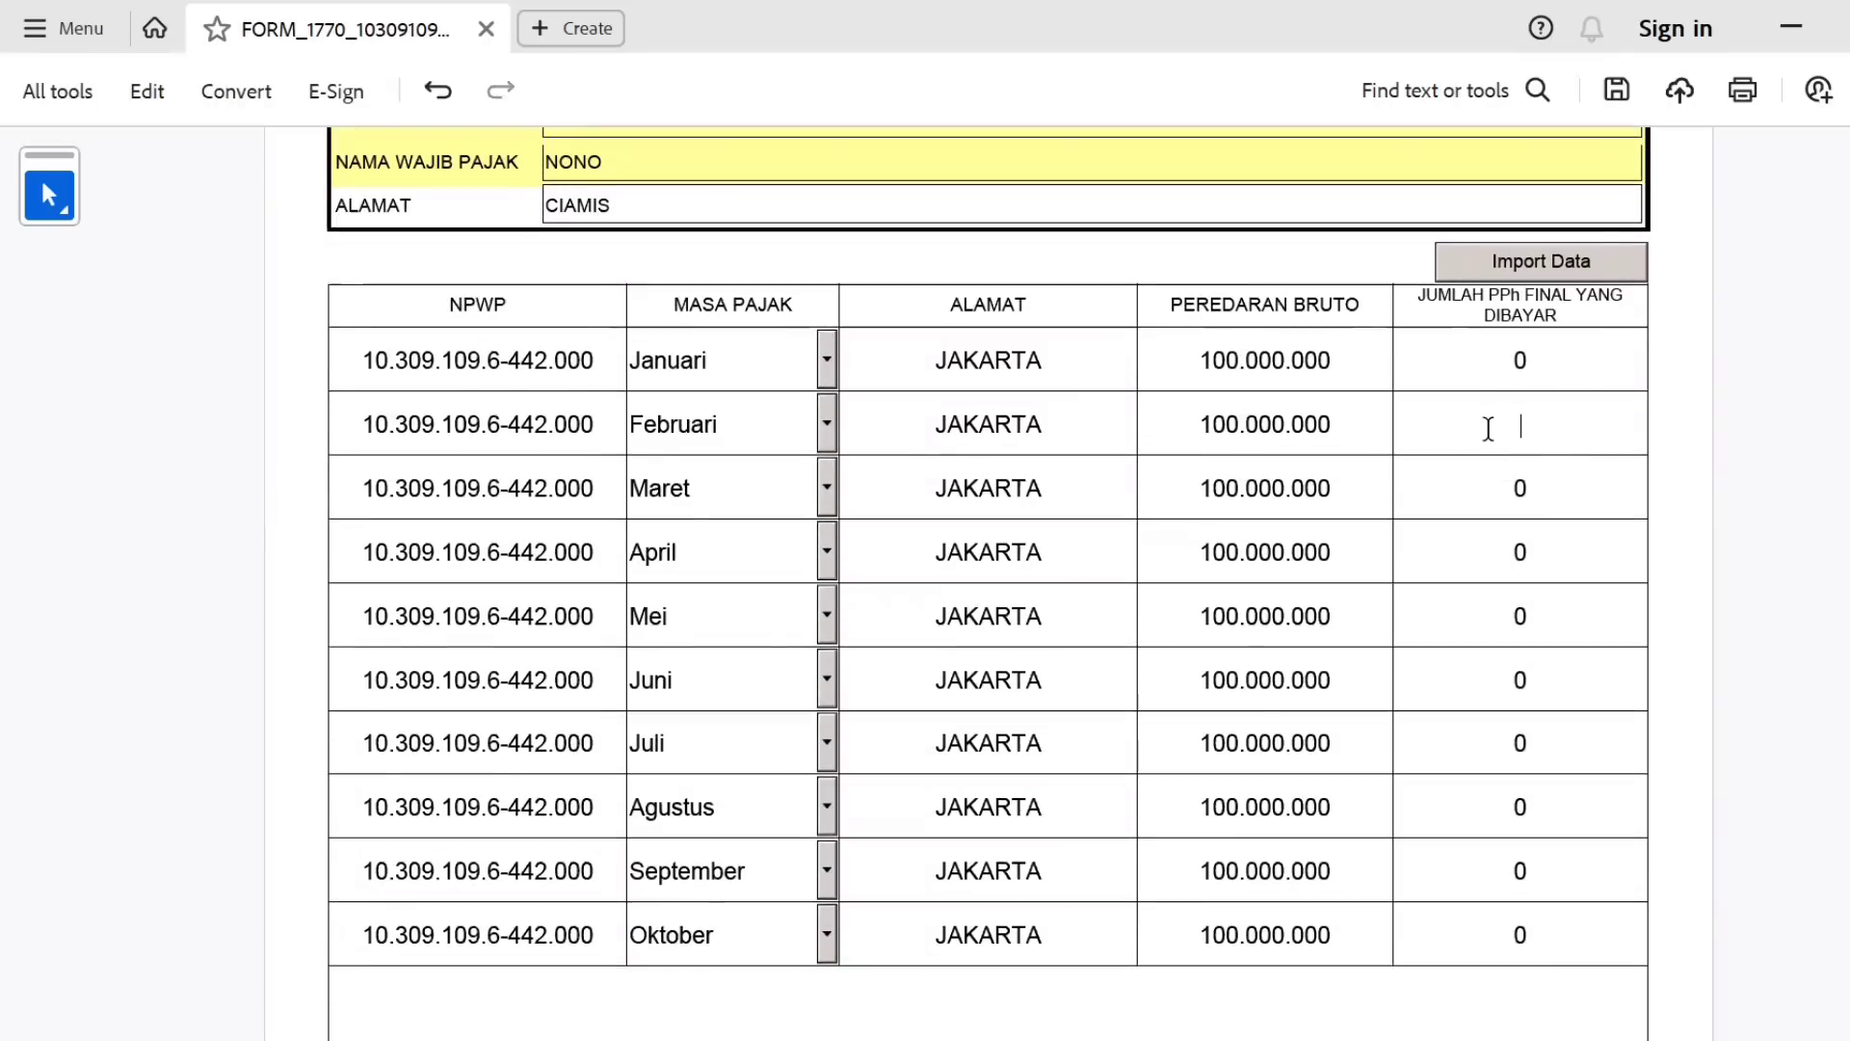
click(1504, 503)
Set the final PPh amount to 0 for Januari through Mei.
click(1512, 550)
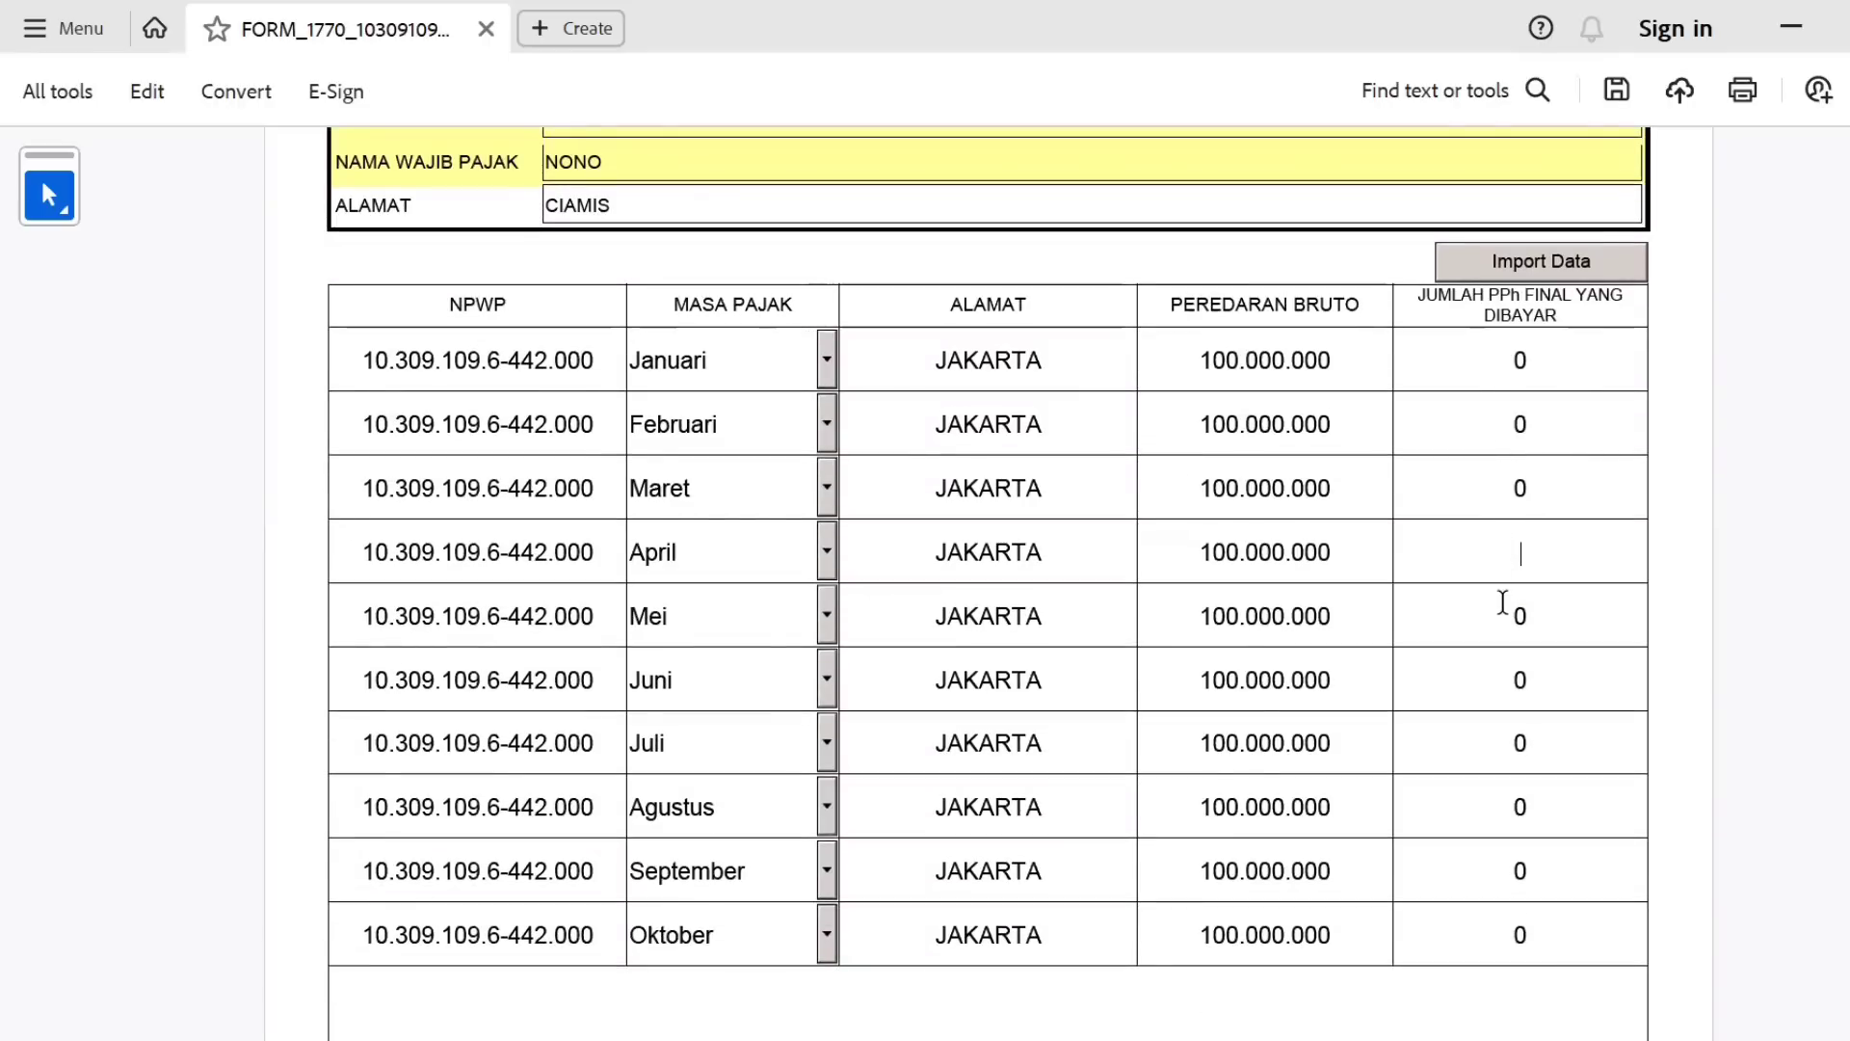
click(1500, 602)
click(1534, 366)
click(1534, 620)
click(1523, 676)
click(1489, 373)
text(0)
click(1498, 416)
text(0)
click(1505, 472)
text(0)
click(1516, 549)
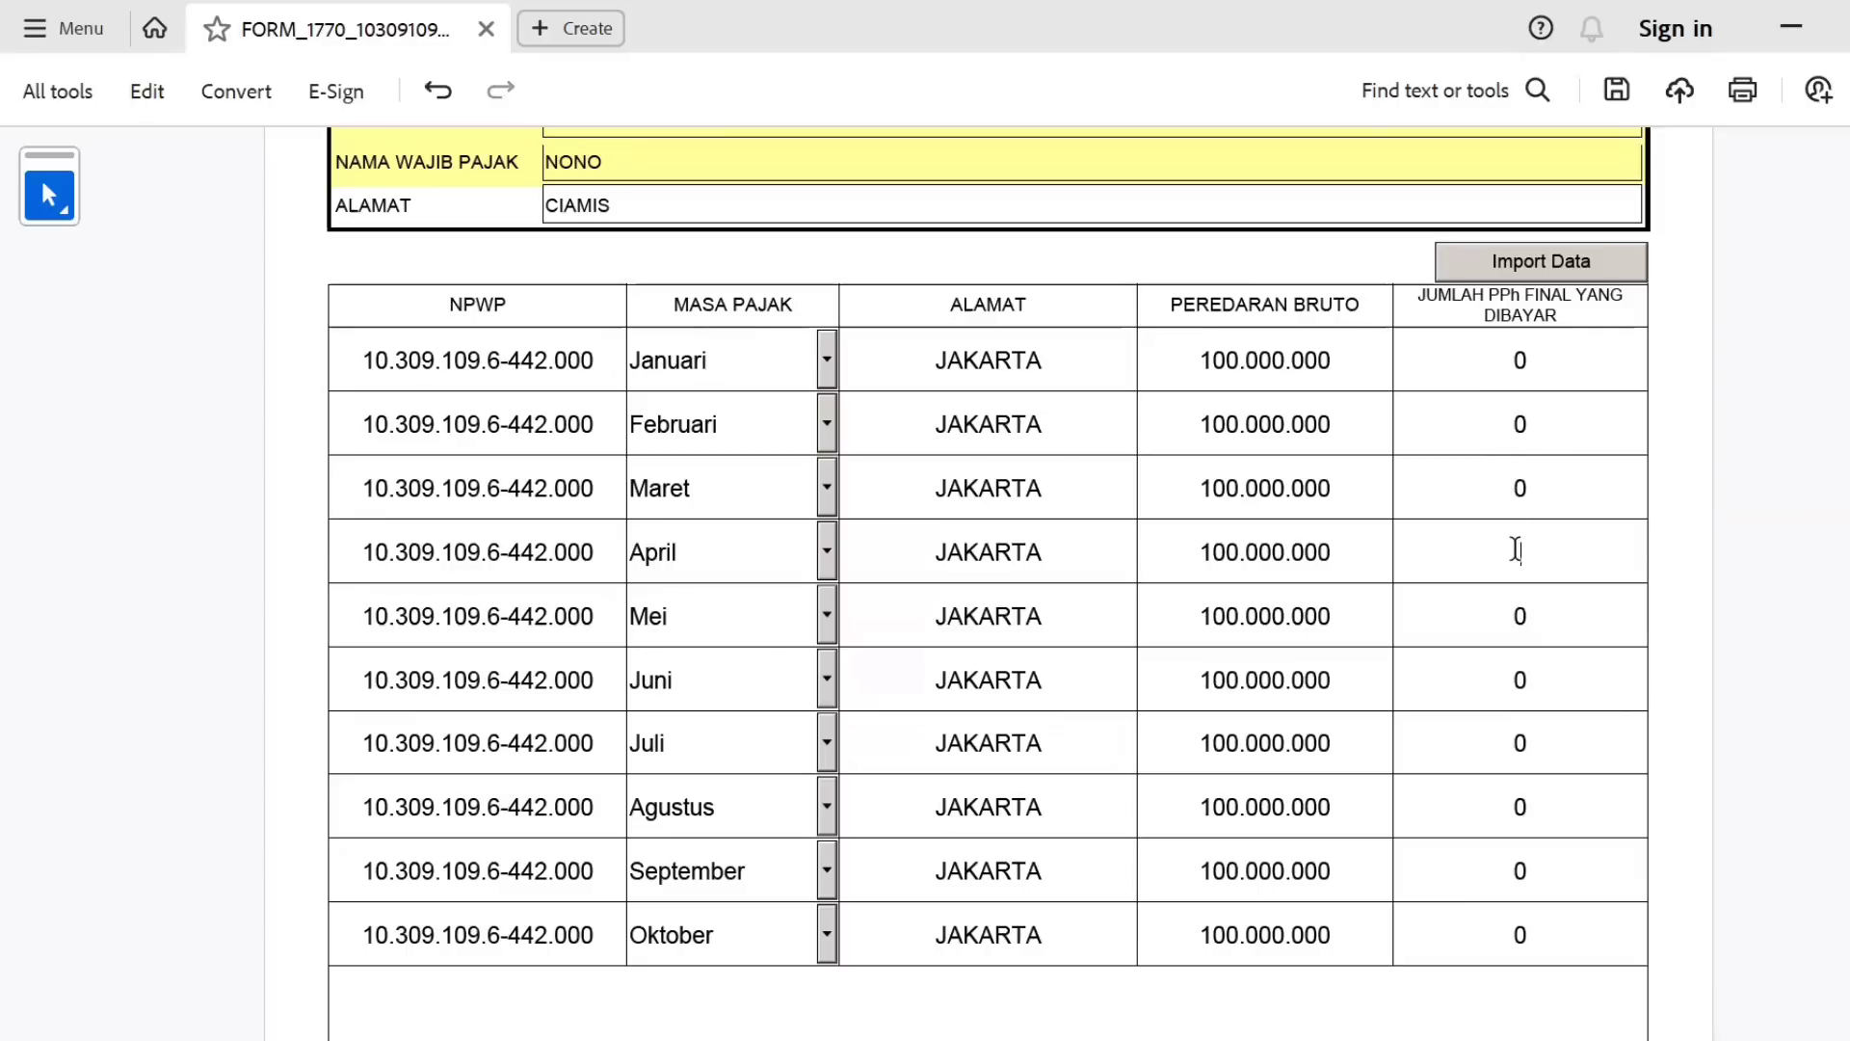
text(0)
click(1513, 607)
text(0)
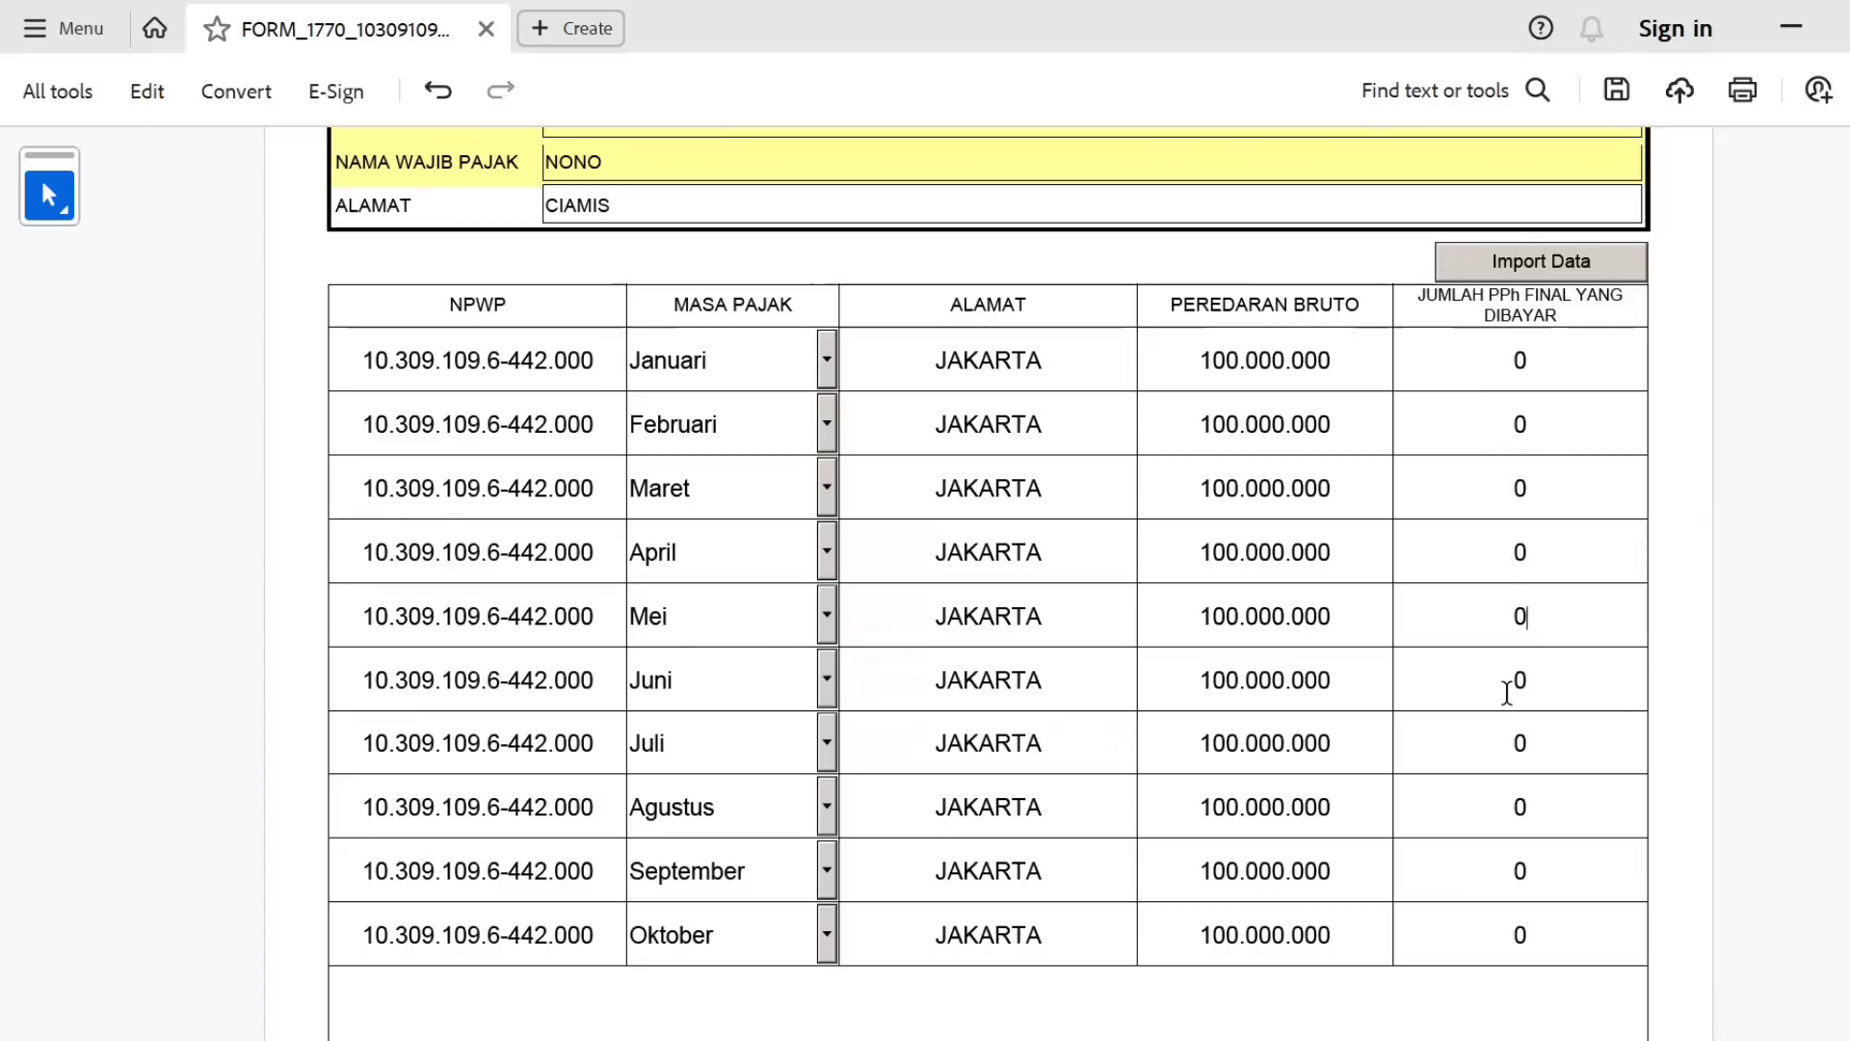
Enter 500000 as Juni's final PPh amount and copy it.
click(1507, 692)
text(500000)
key(Tab)
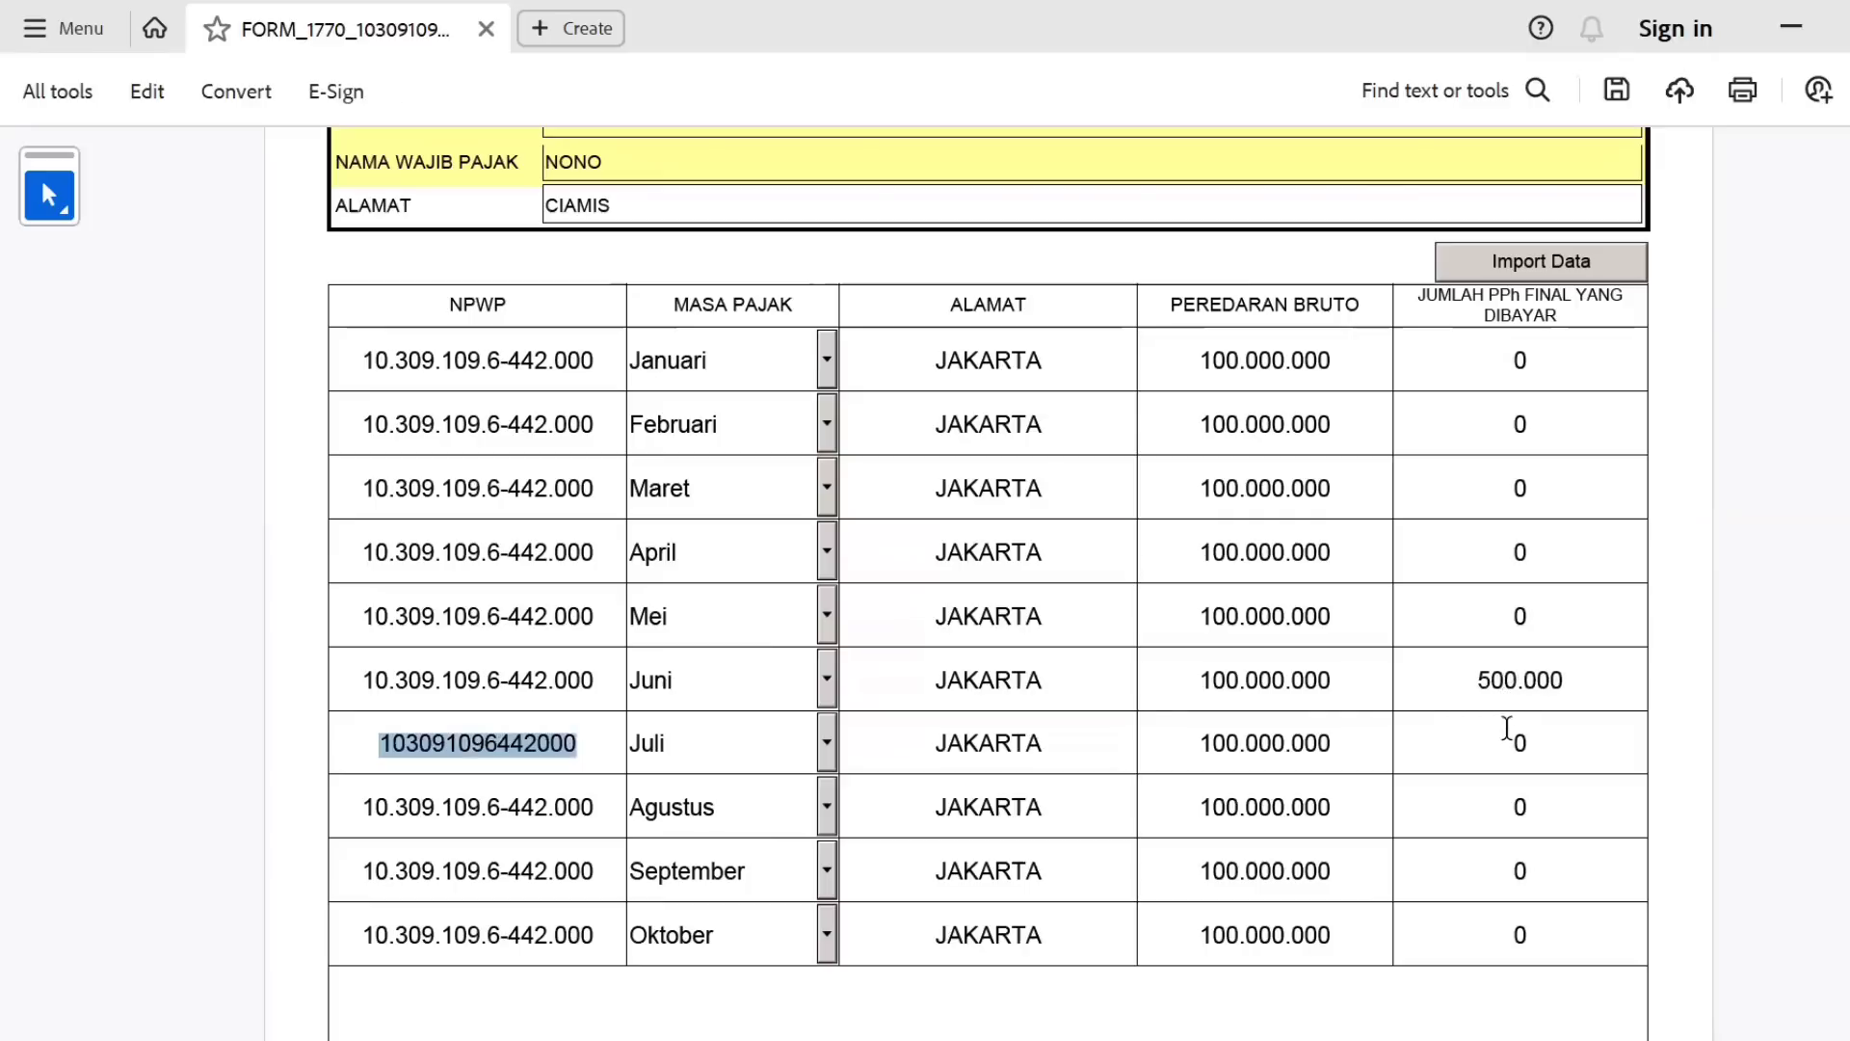
click(1505, 732)
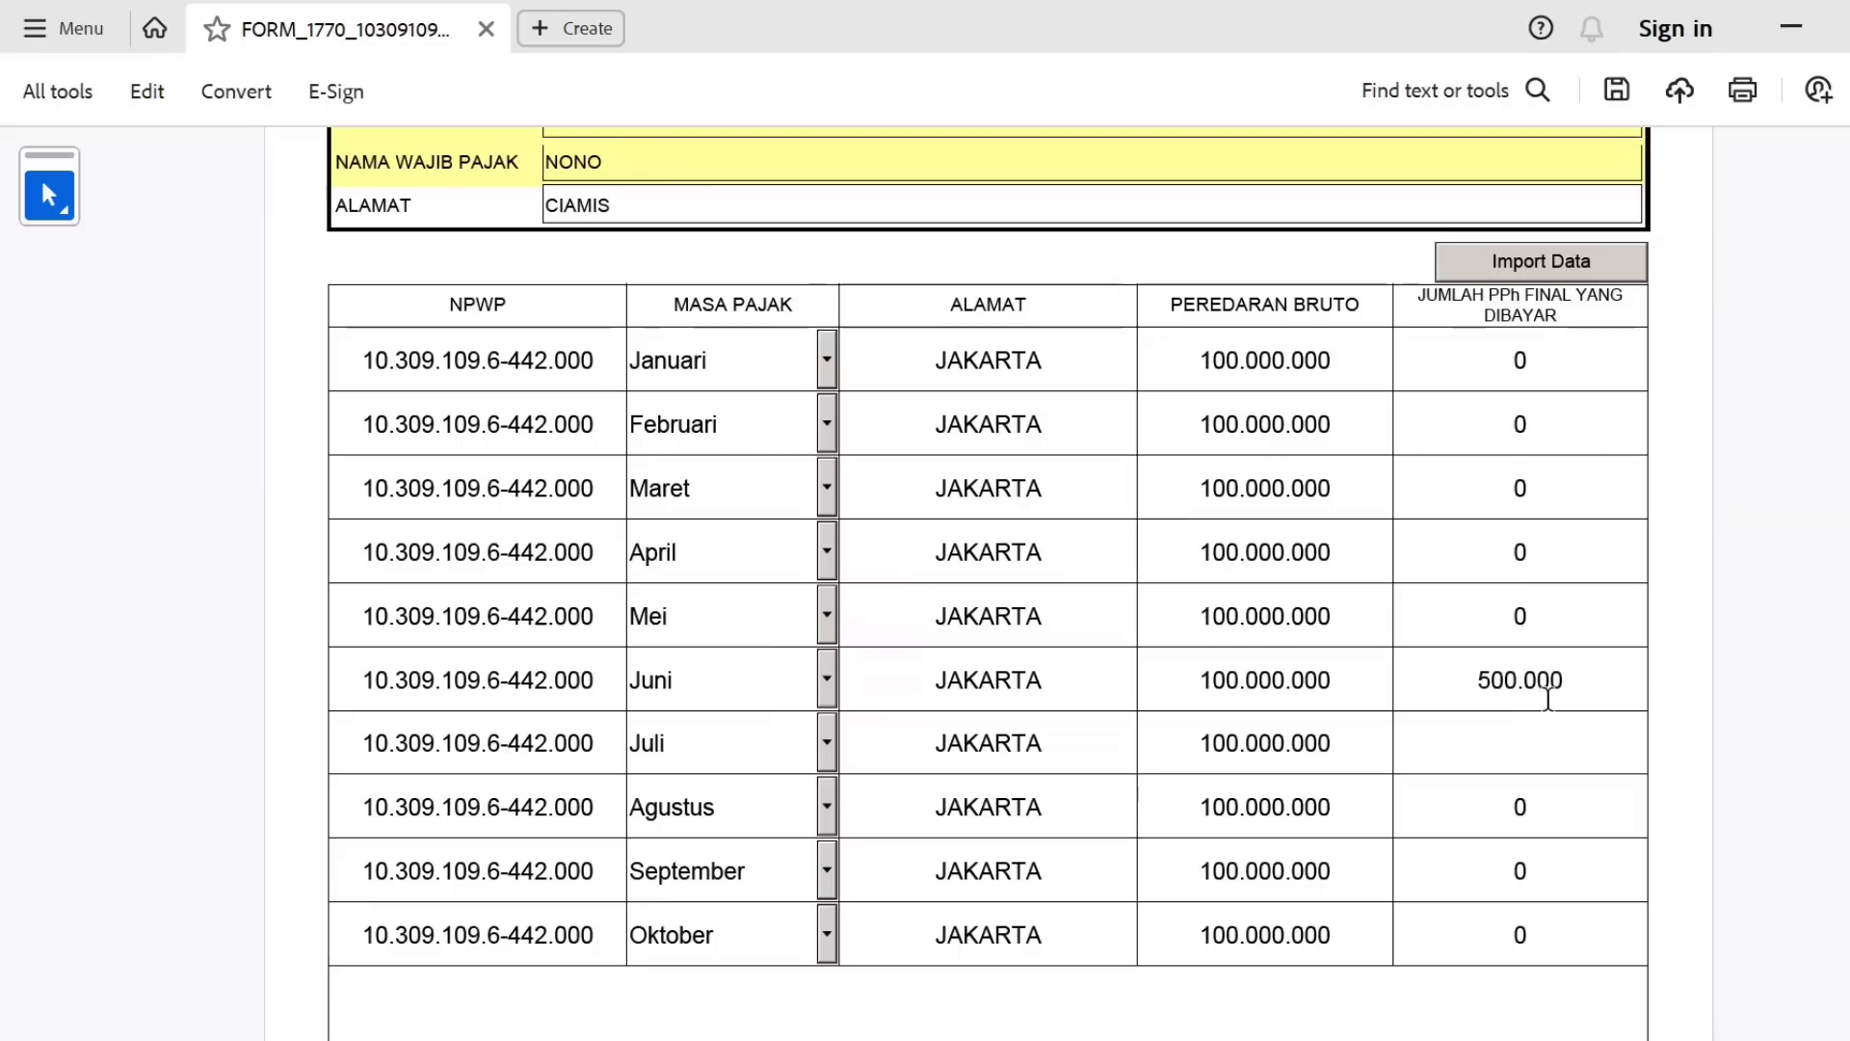
click(1549, 686)
double_click(1549, 686)
key(ctrl+c)
Paste 500000 into Juli, Agustus, September and Oktober, then select Mei's amount.
click(1519, 725)
key(ctrl+v)
click(1504, 806)
key(ctrl+v)
click(1487, 879)
key(ctrl+v)
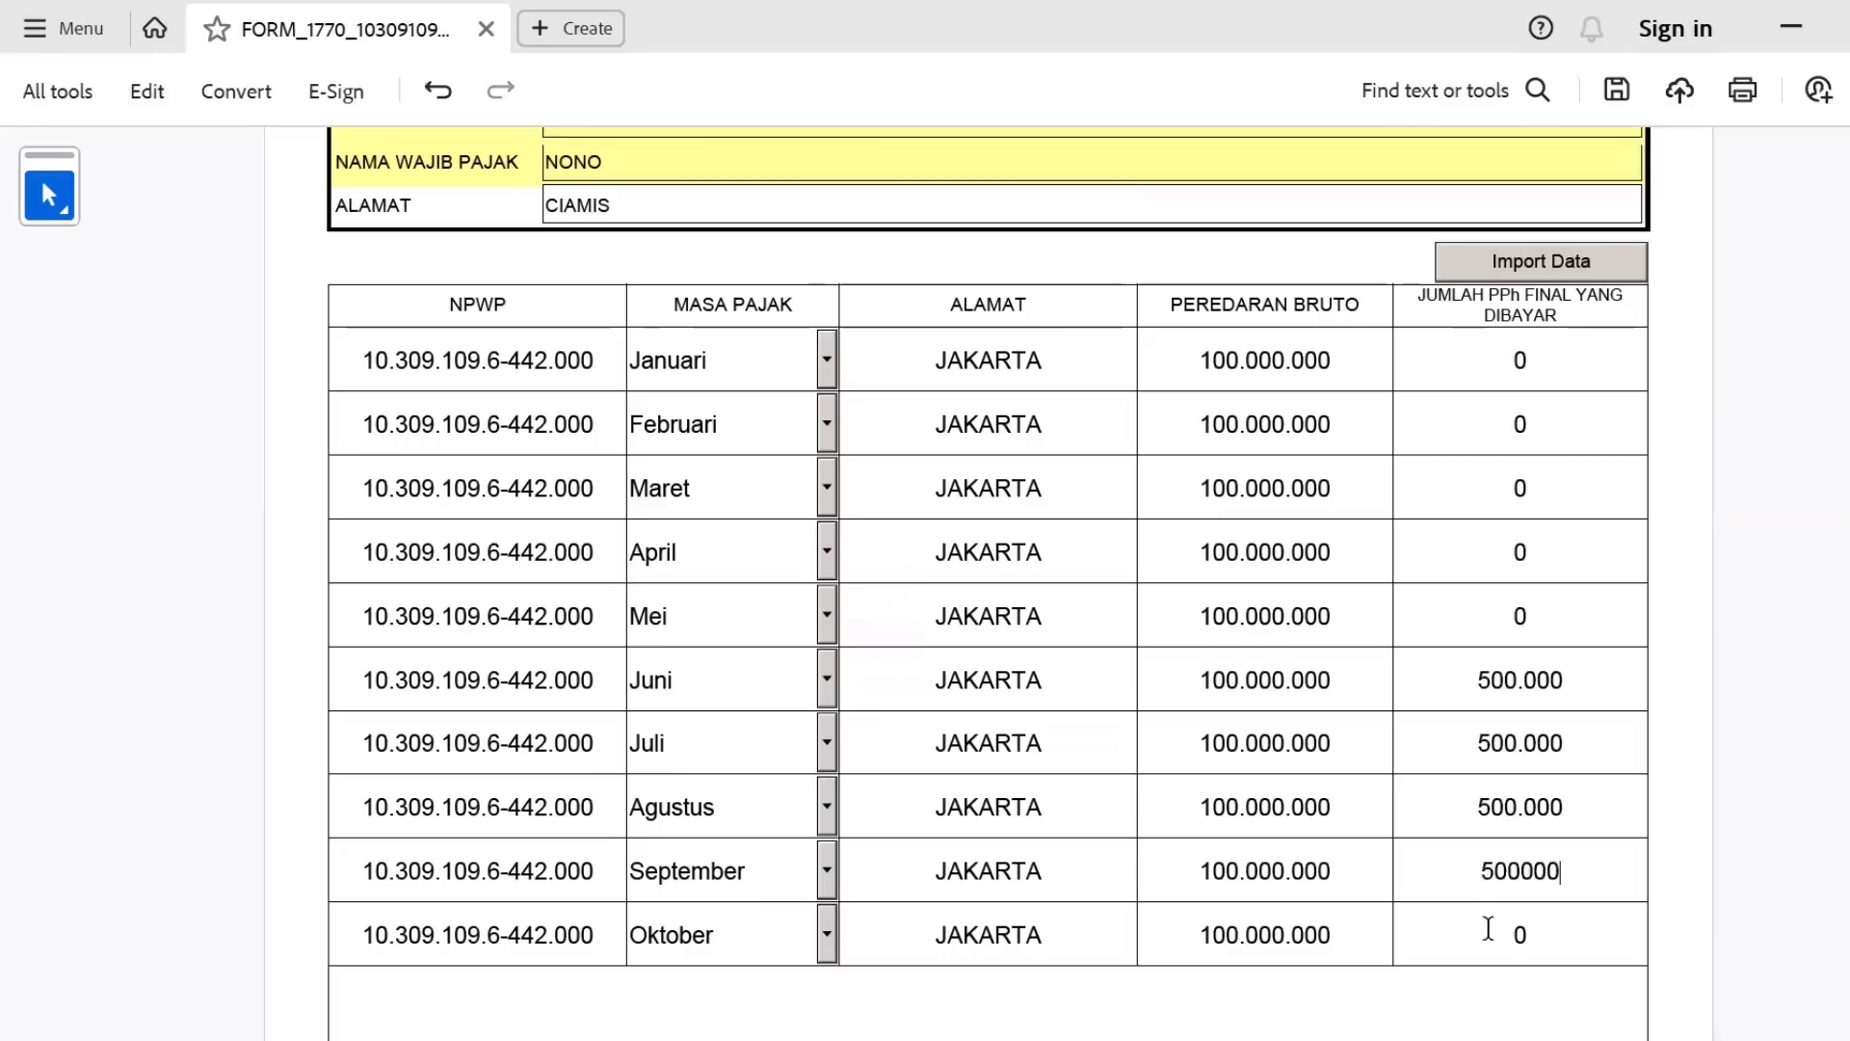
click(1485, 931)
key(ctrl+v)
click(1556, 628)
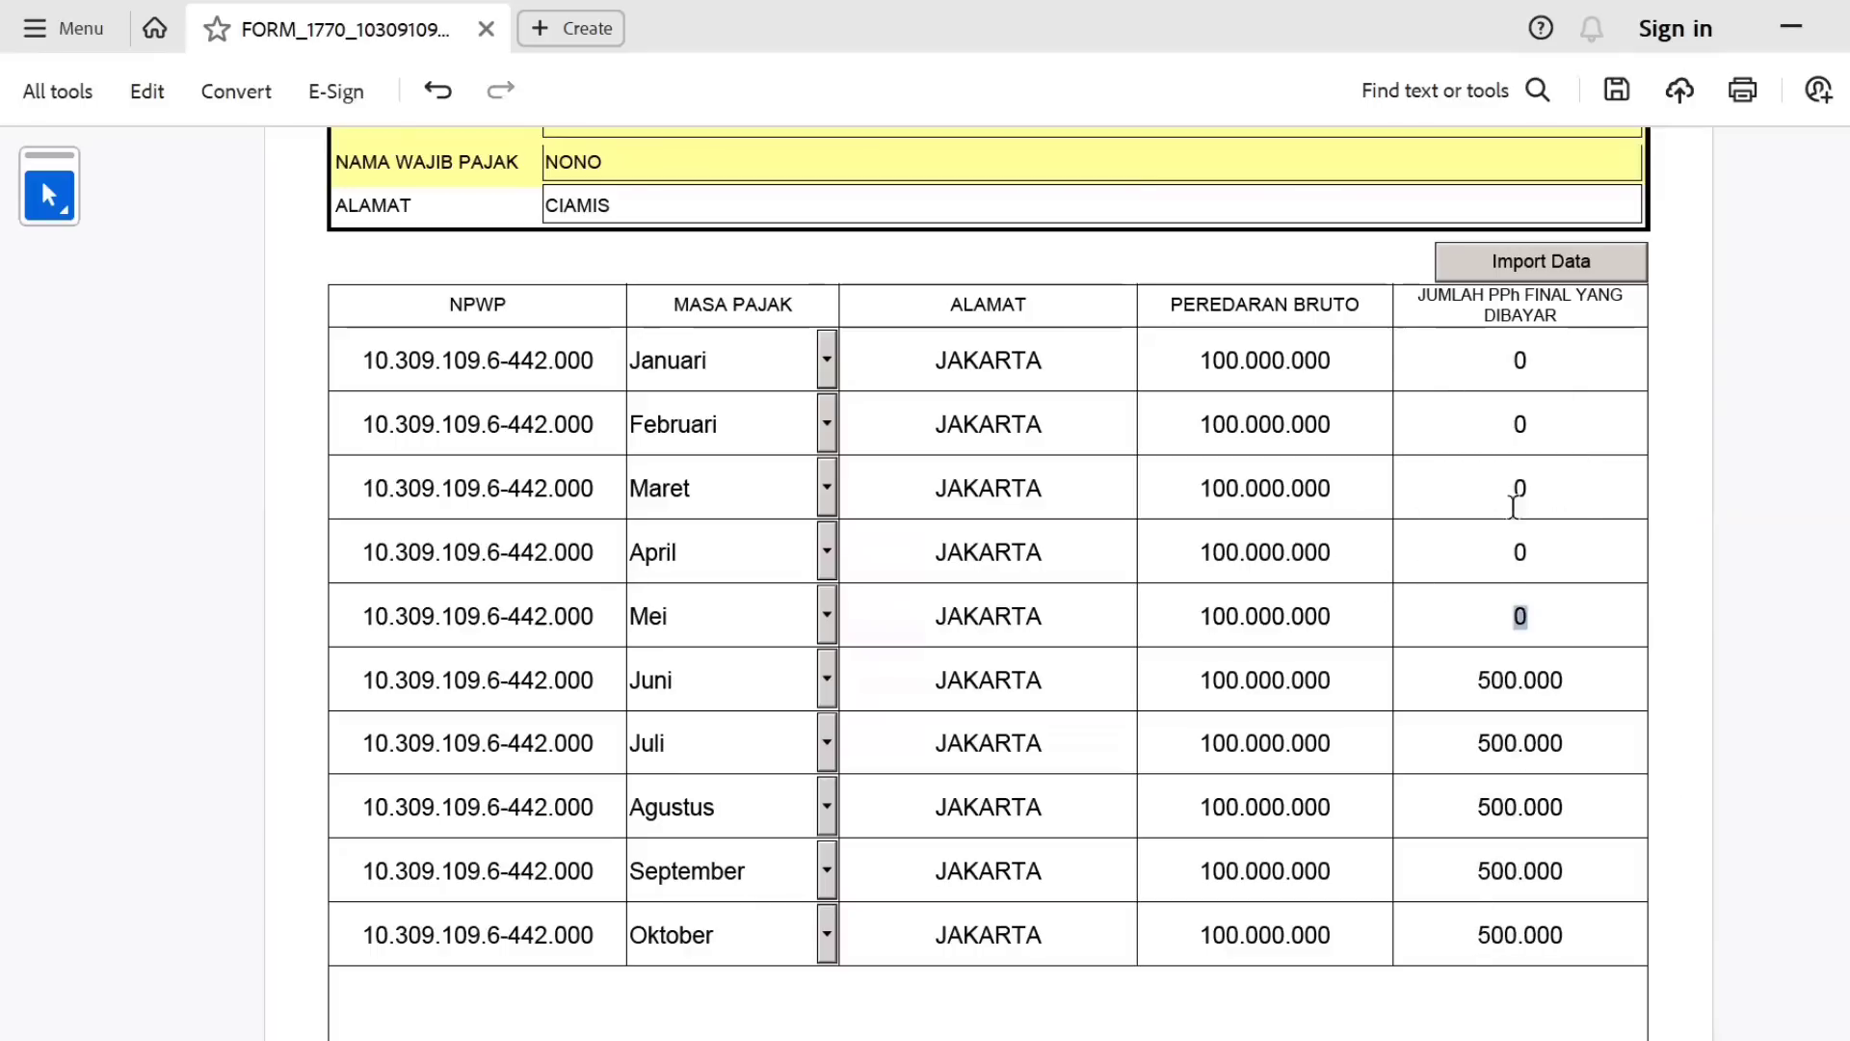
key(ctrl+a)
On rows 11–12, enter 500000 final PPh for November and Desember.
scroll(1263, 752, down, 2)
scroll(1263, 752, down, 5)
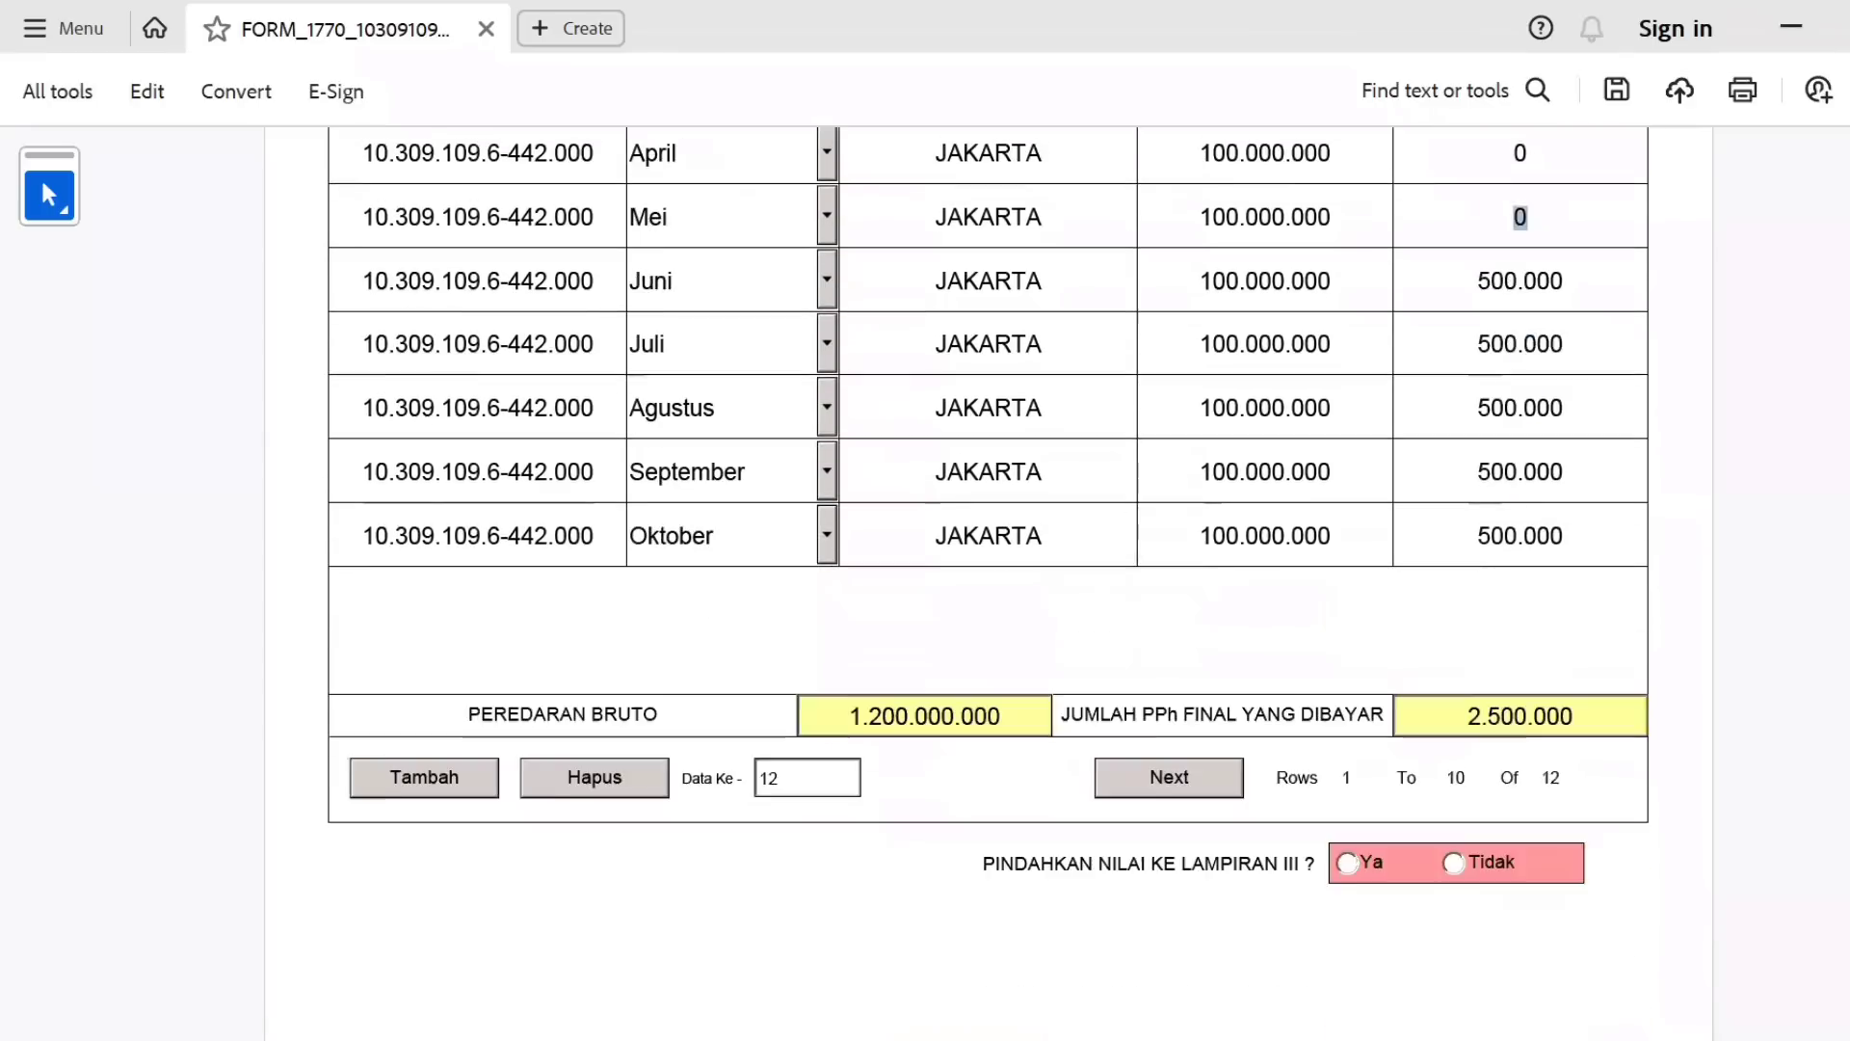
click(1210, 772)
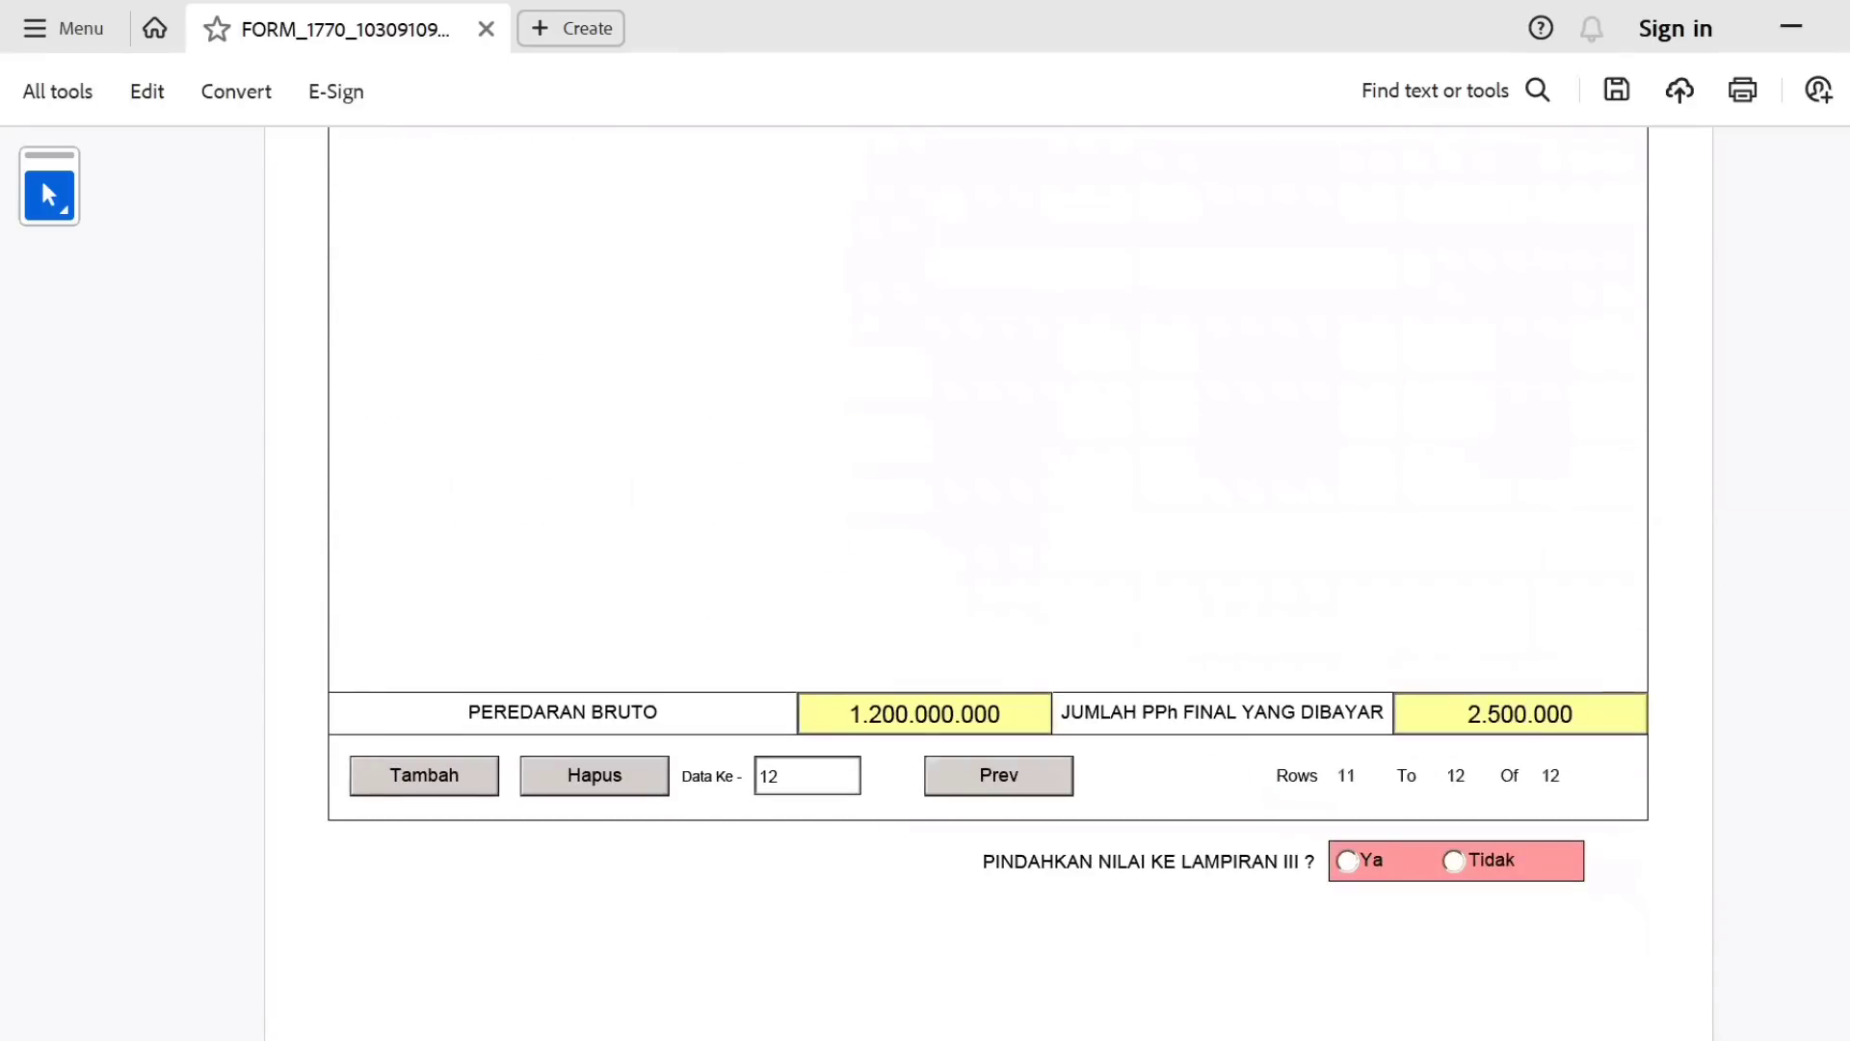
scroll(1604, 400, up, 5)
click(1600, 397)
text(500000)
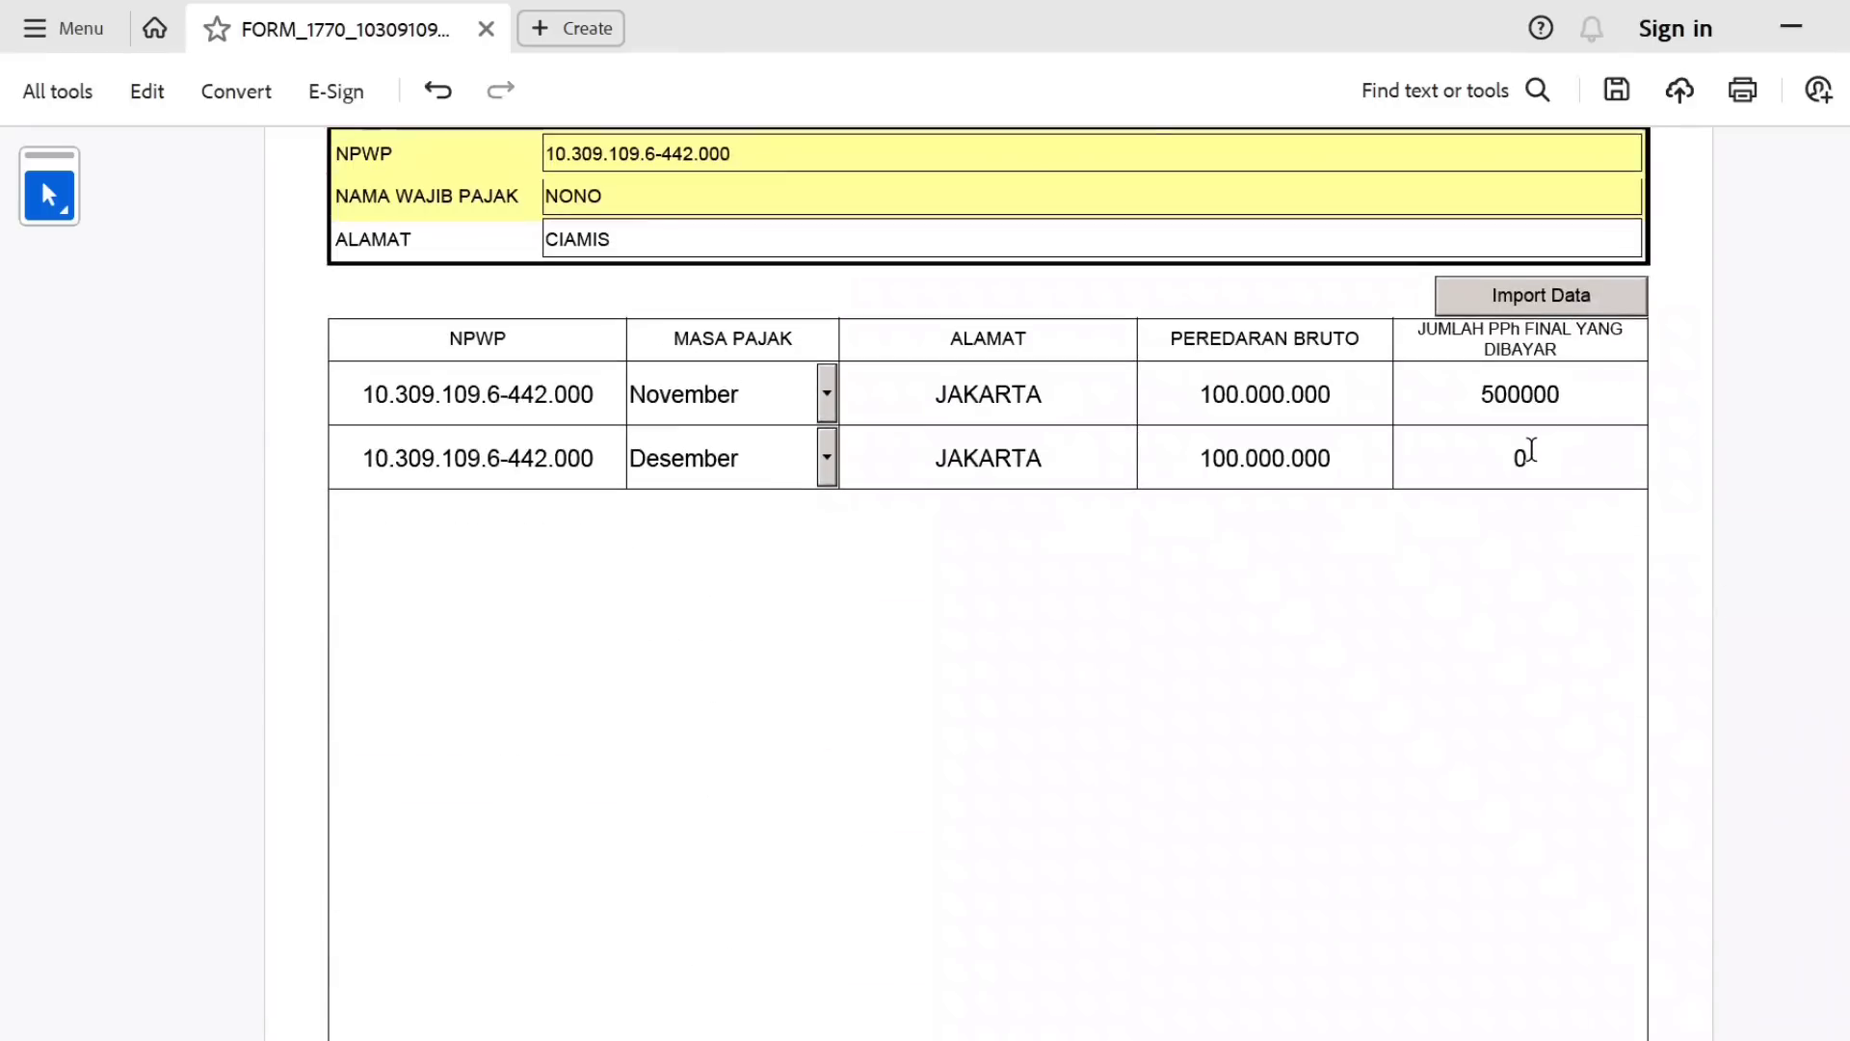
click(1531, 449)
text(500000)
Back on rows 1–10, change Mei to 150000000 gross turnover and 250000 final PPh.
scroll(963, 732, down, 4)
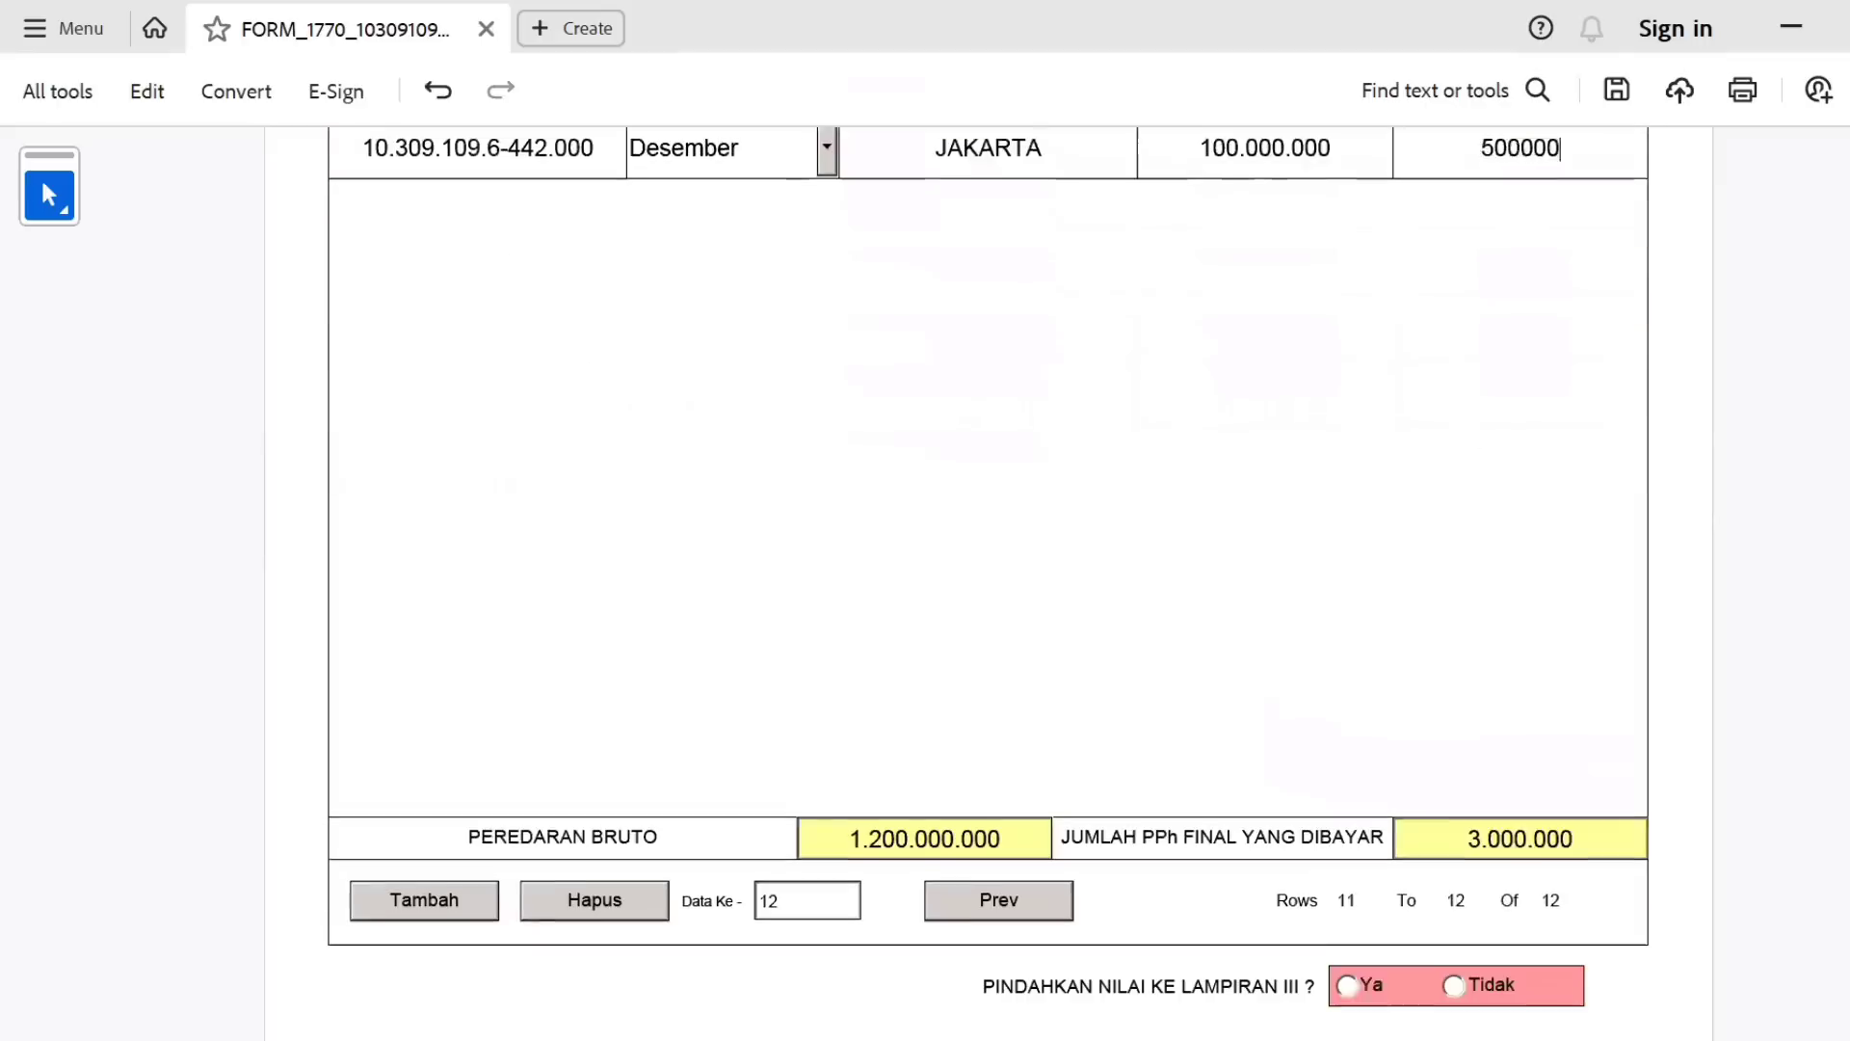
click(1002, 857)
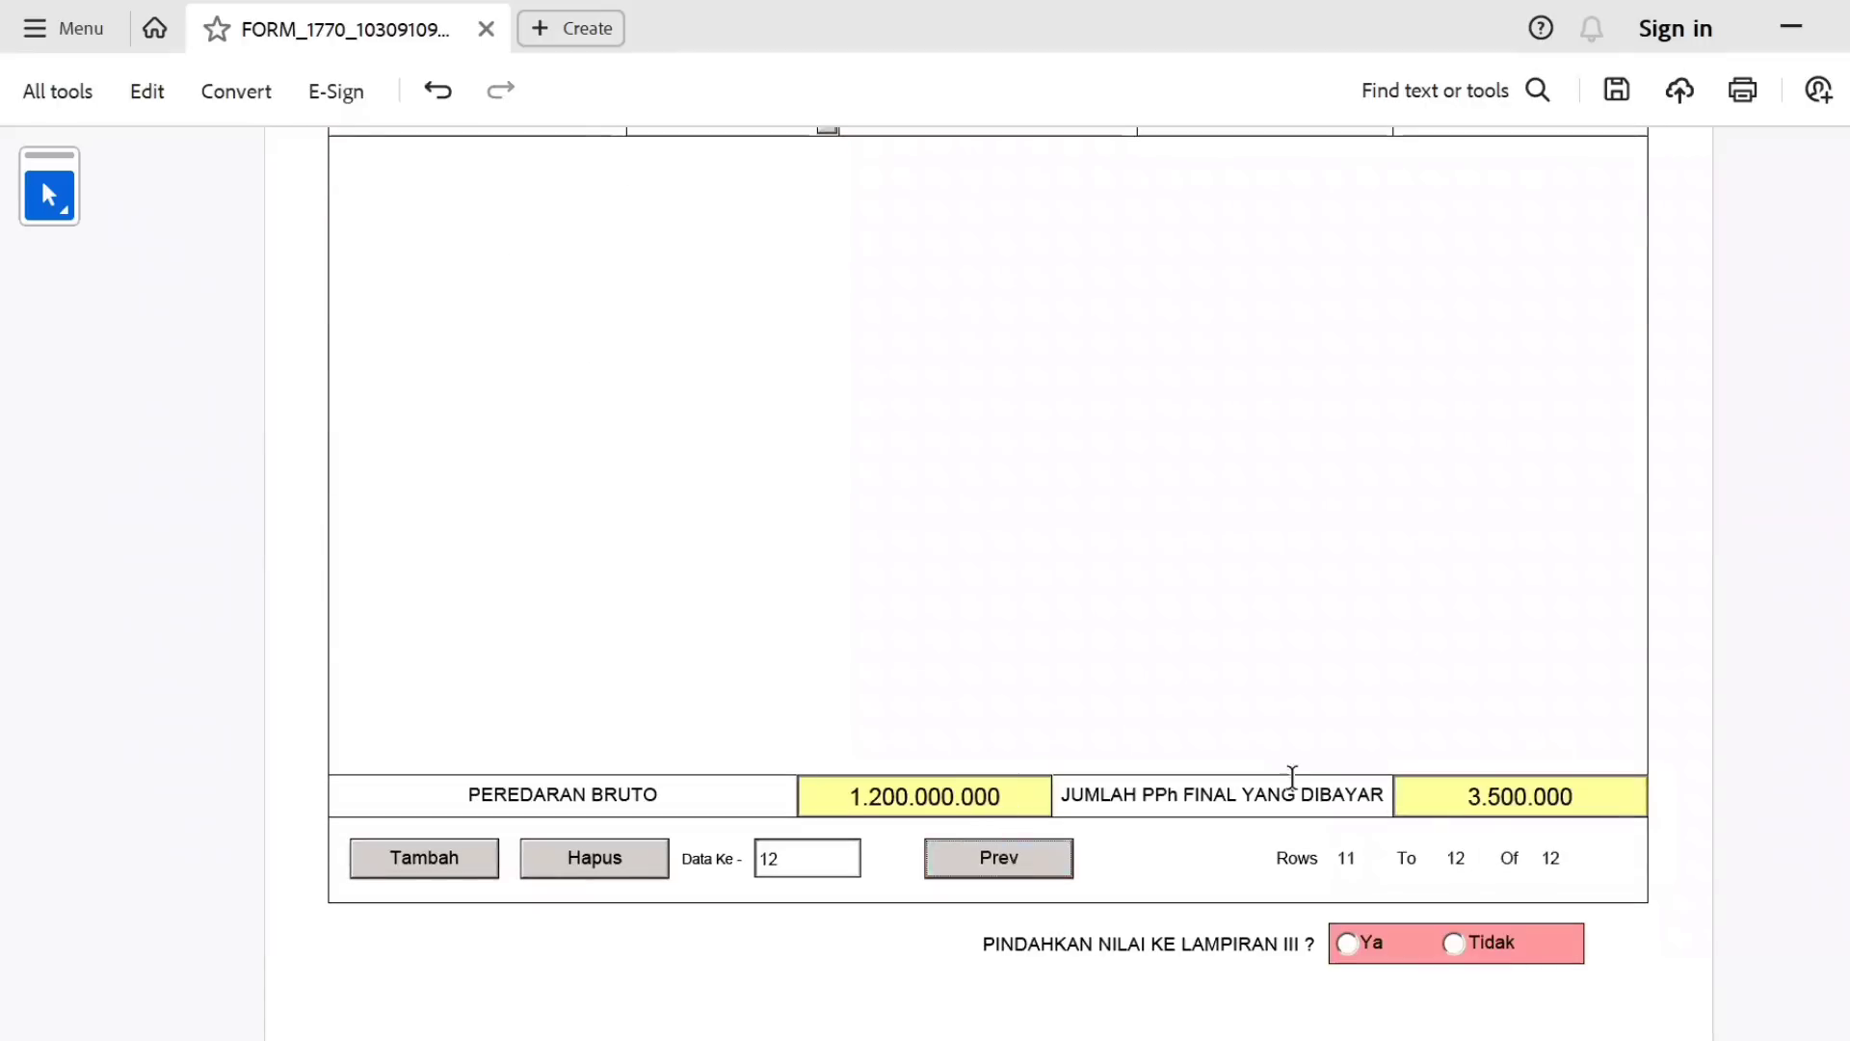
scroll(1831, 669, up, 3)
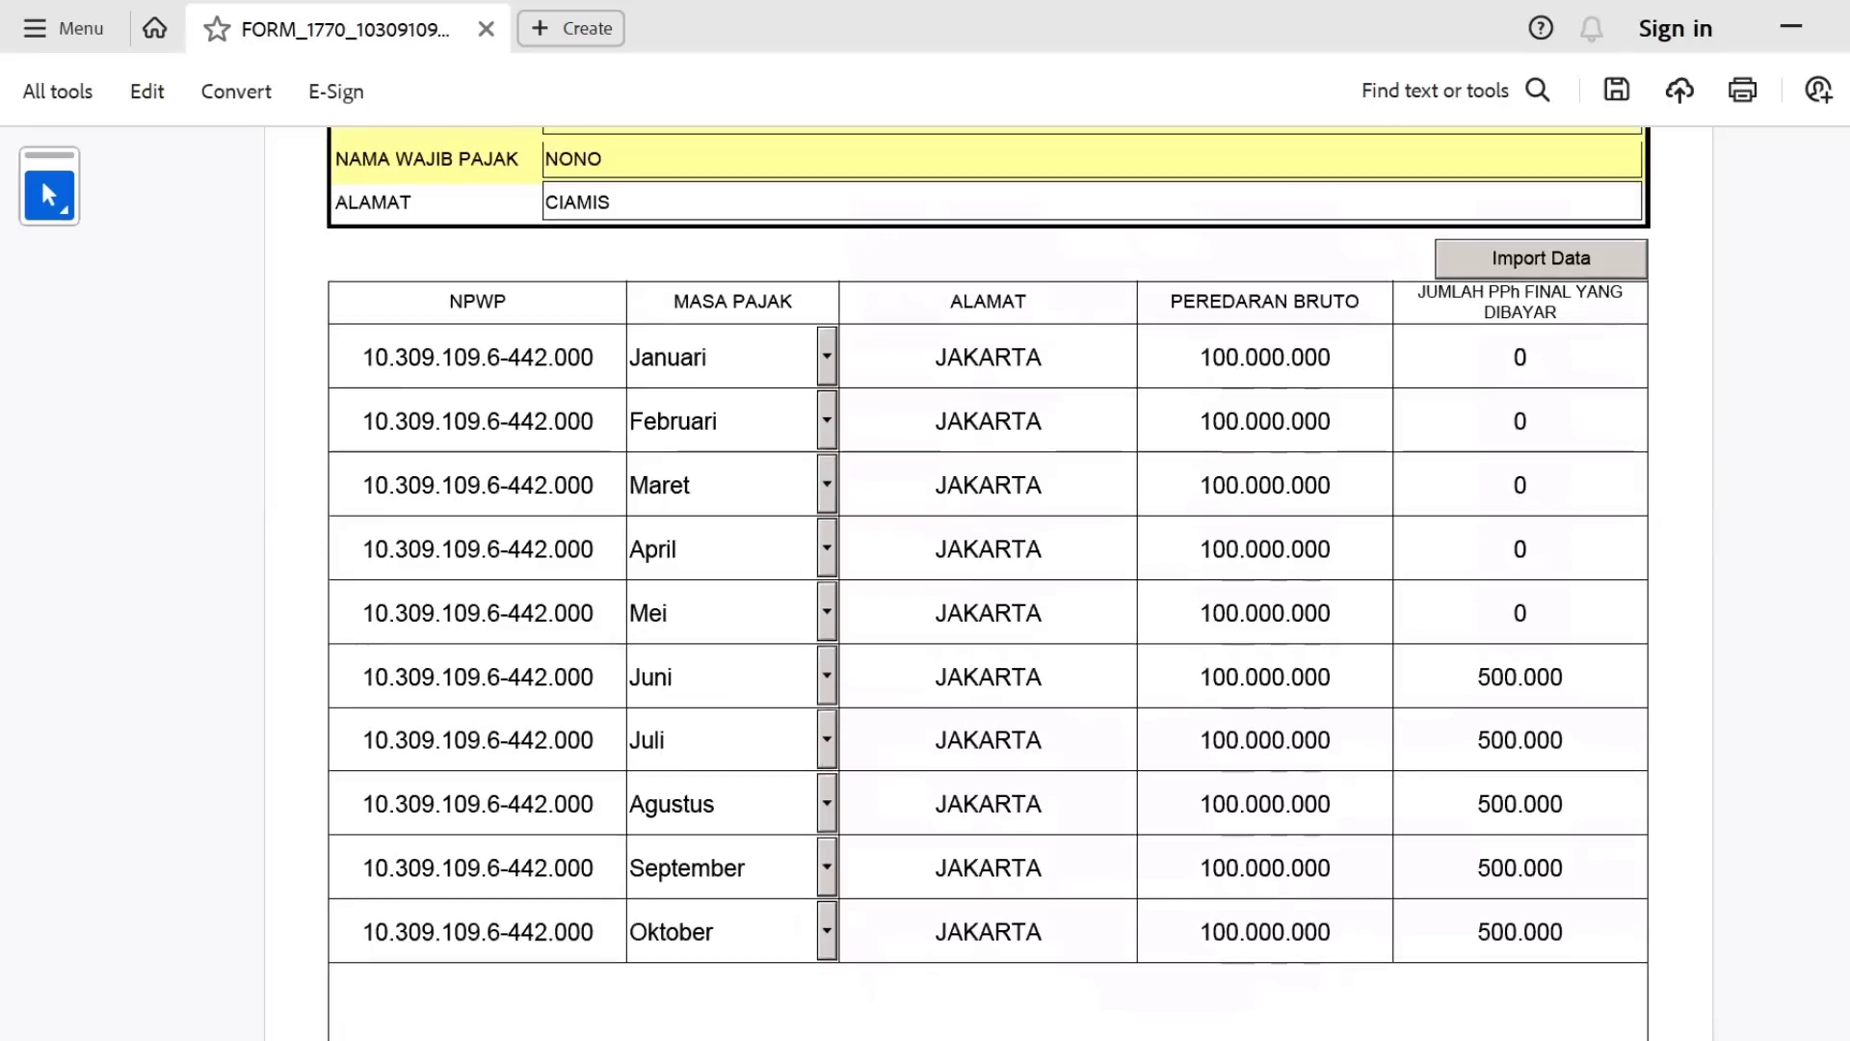
scroll(988, 544, down, 1)
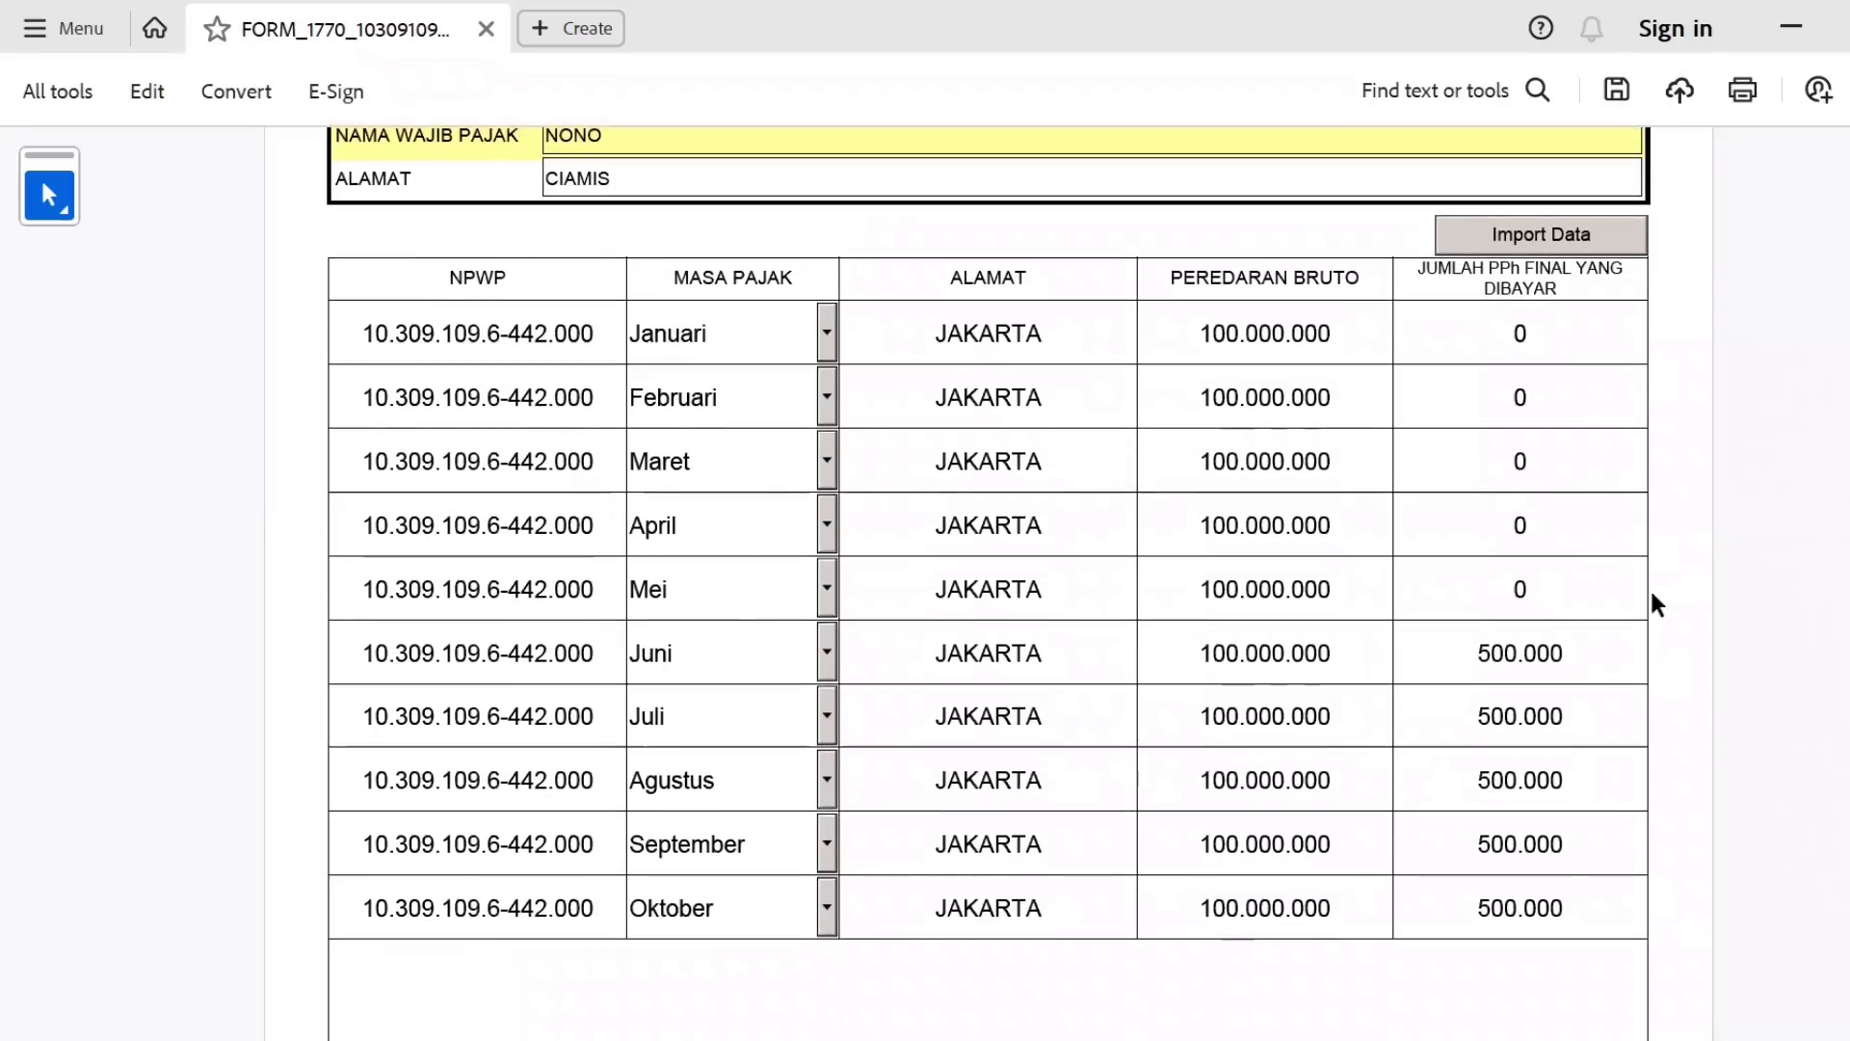
click(1294, 584)
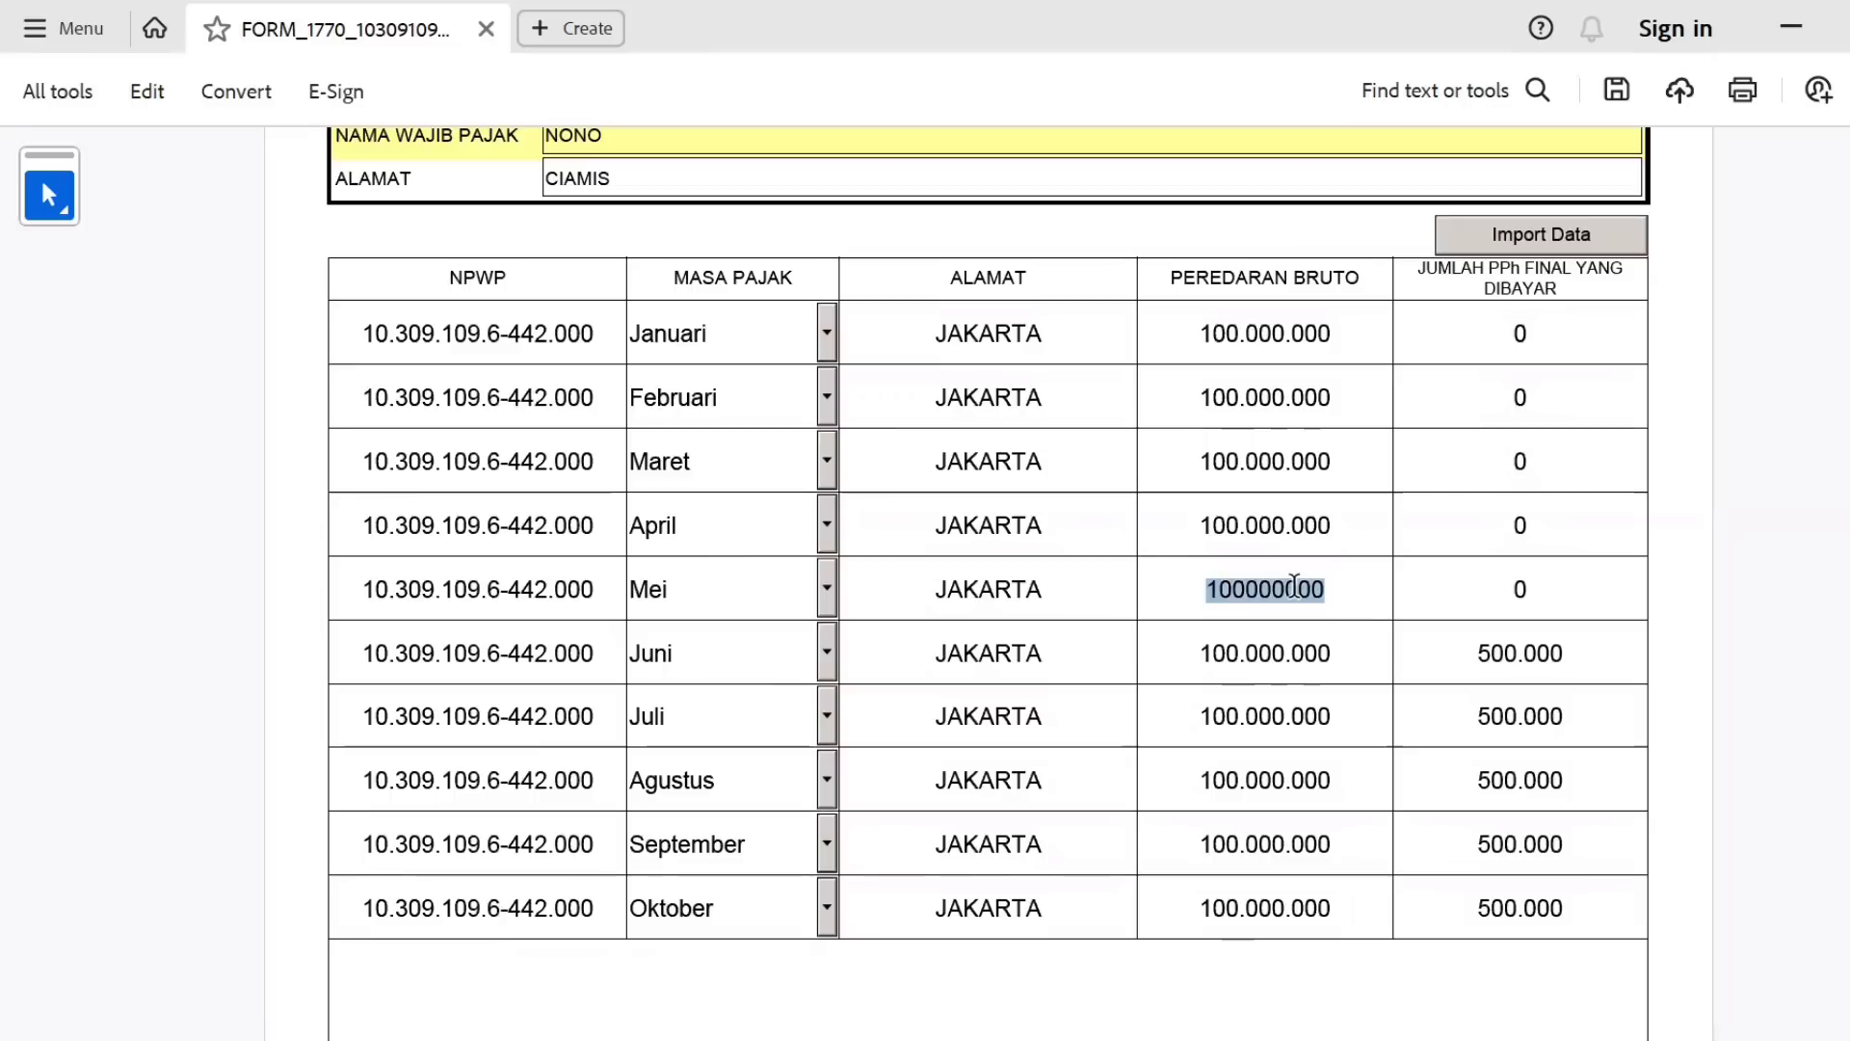
text(150000000)
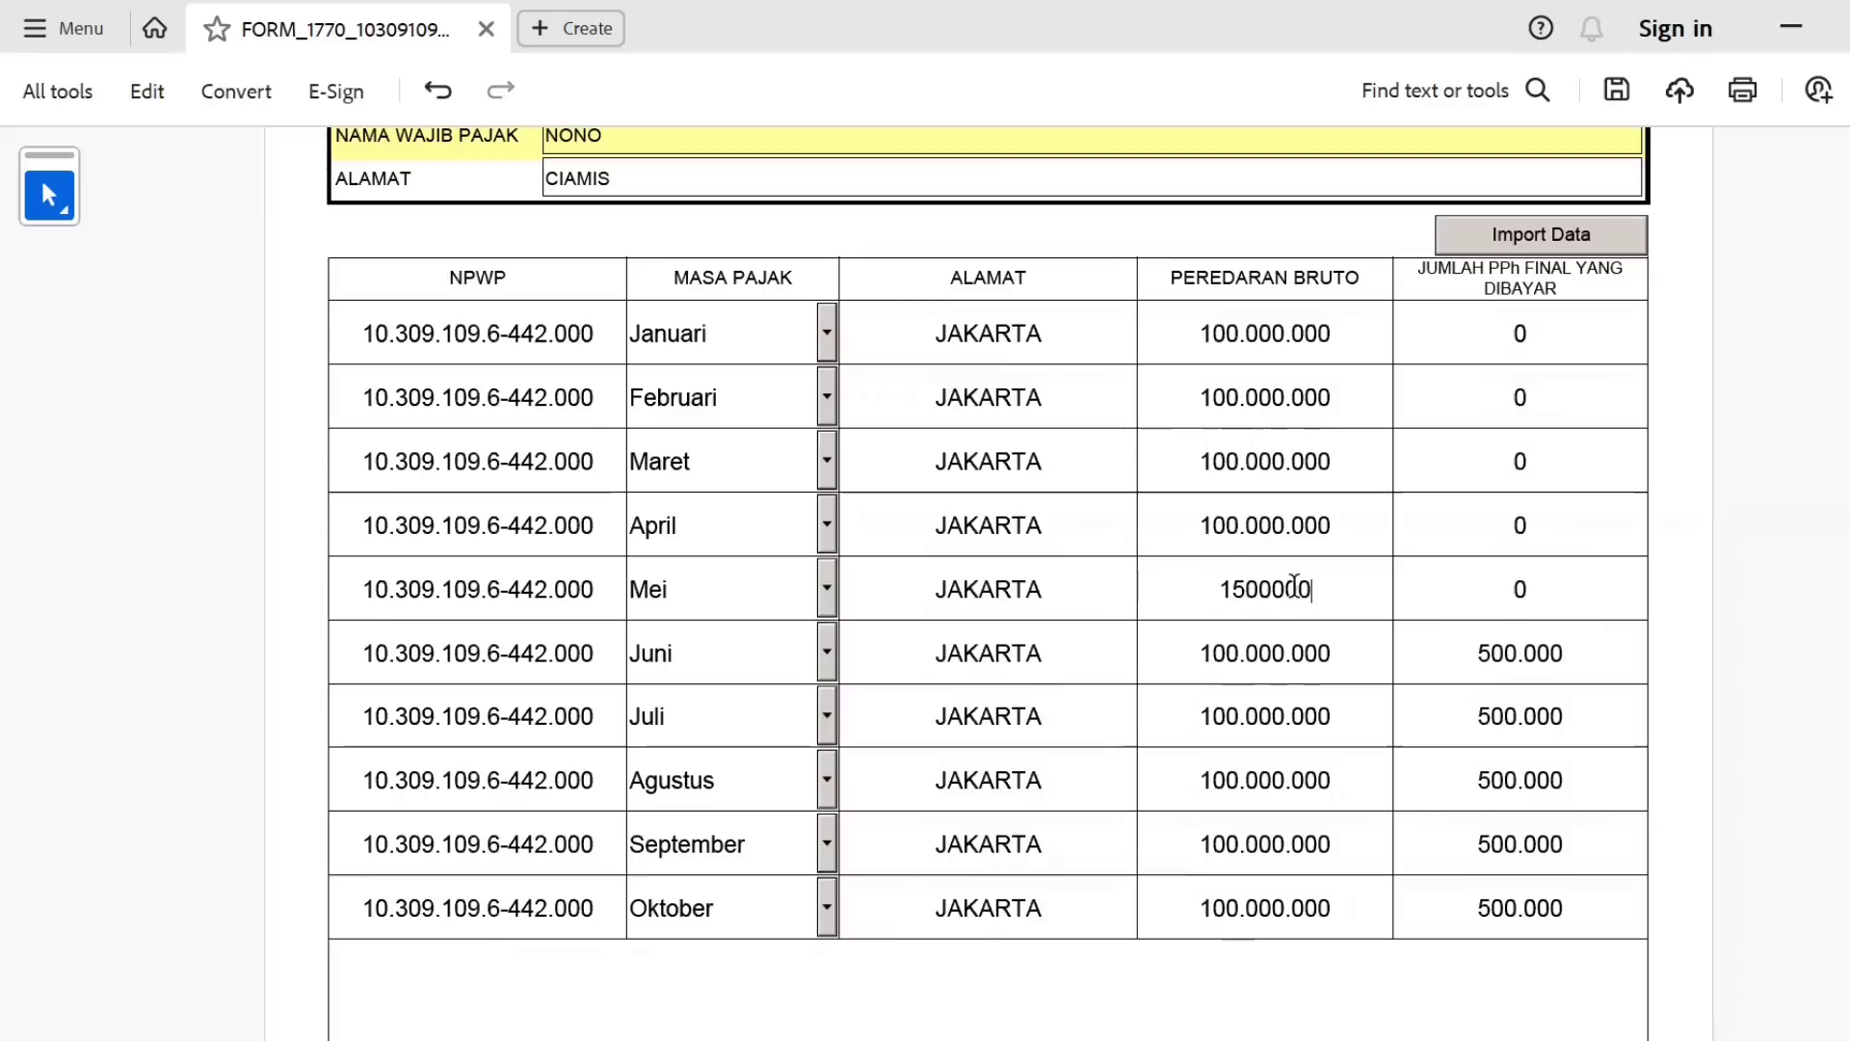
key(Tab)
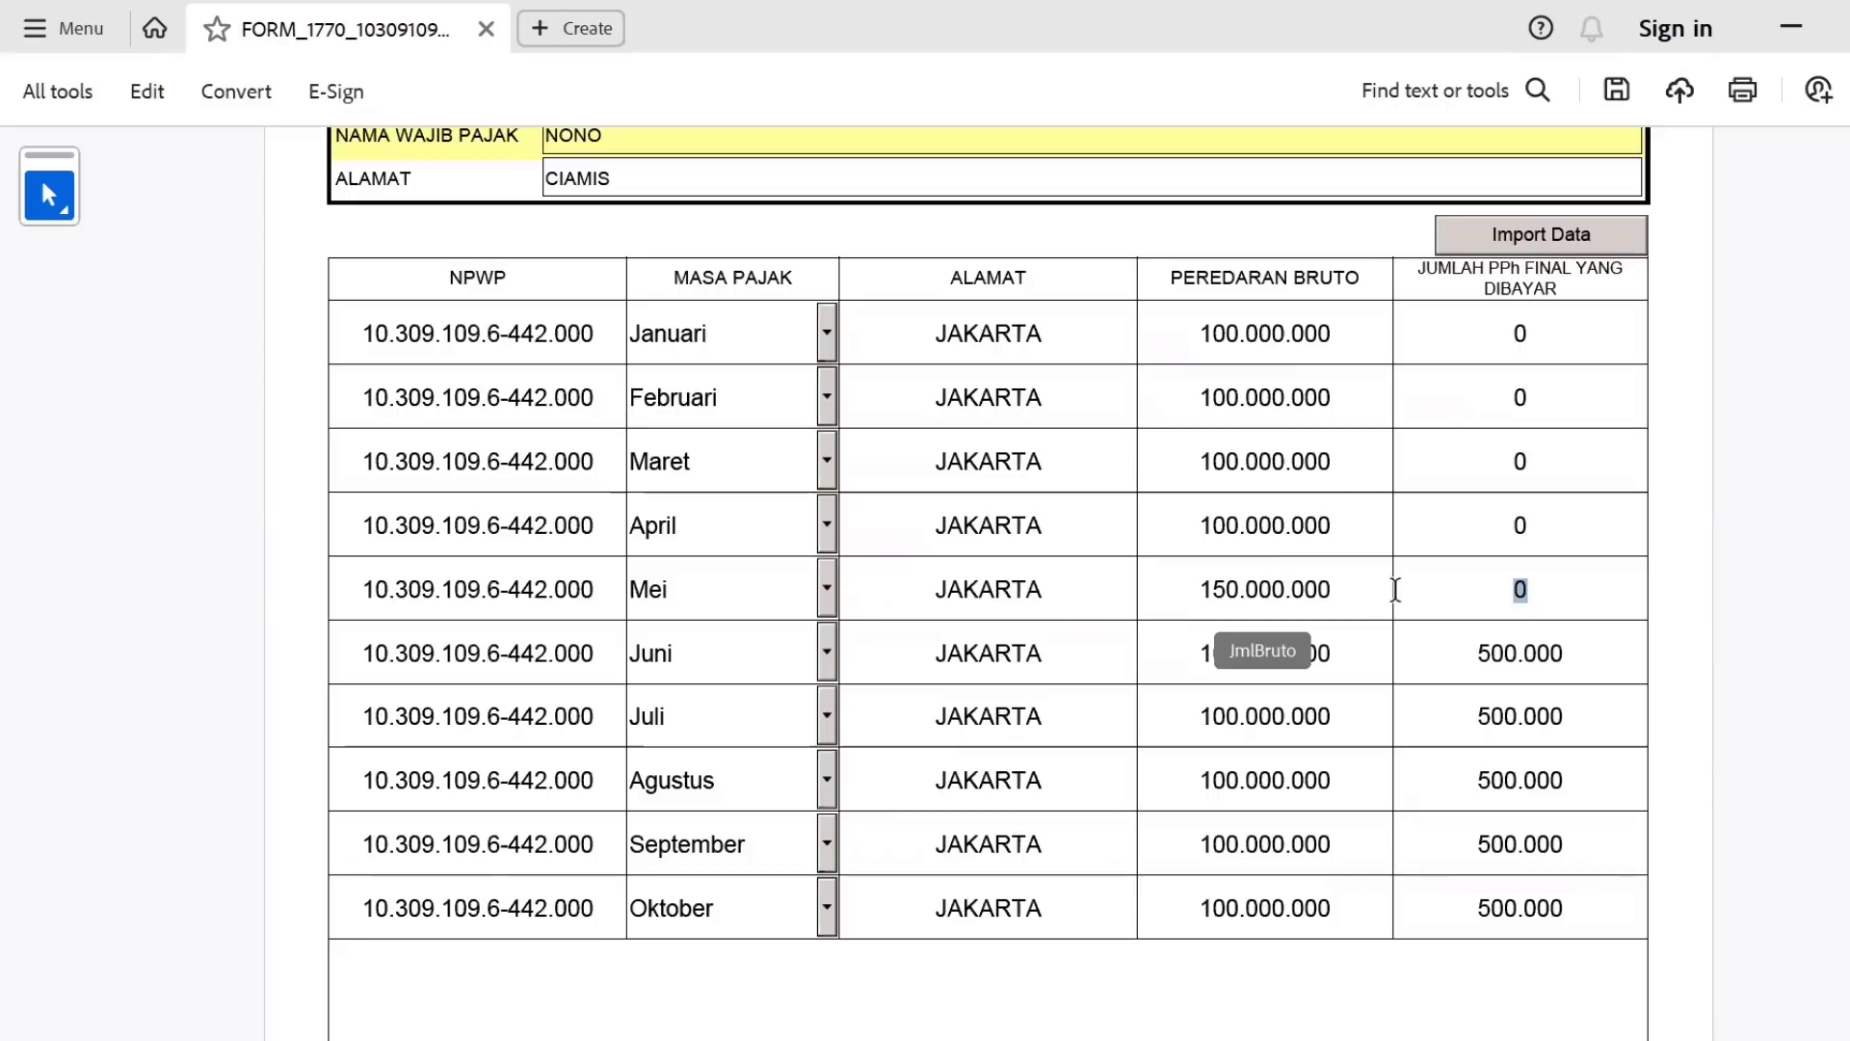
text(250000)
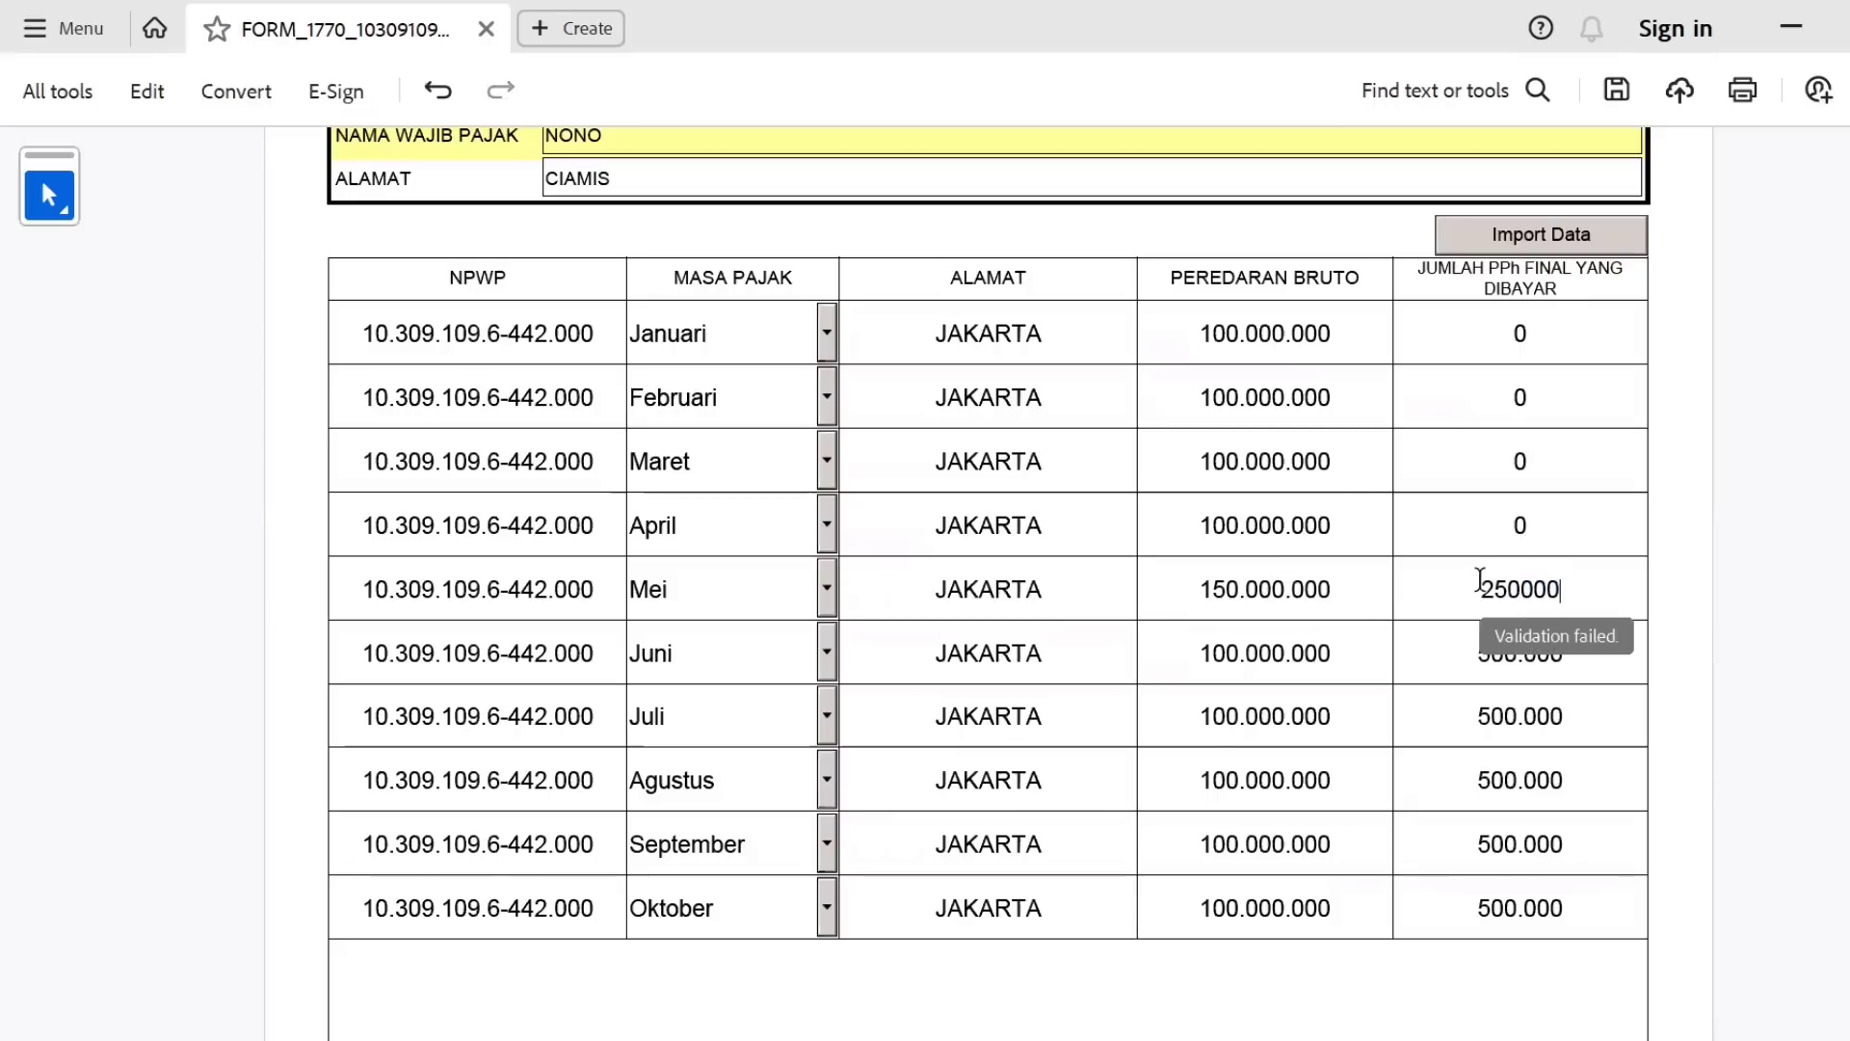
key(Tab)
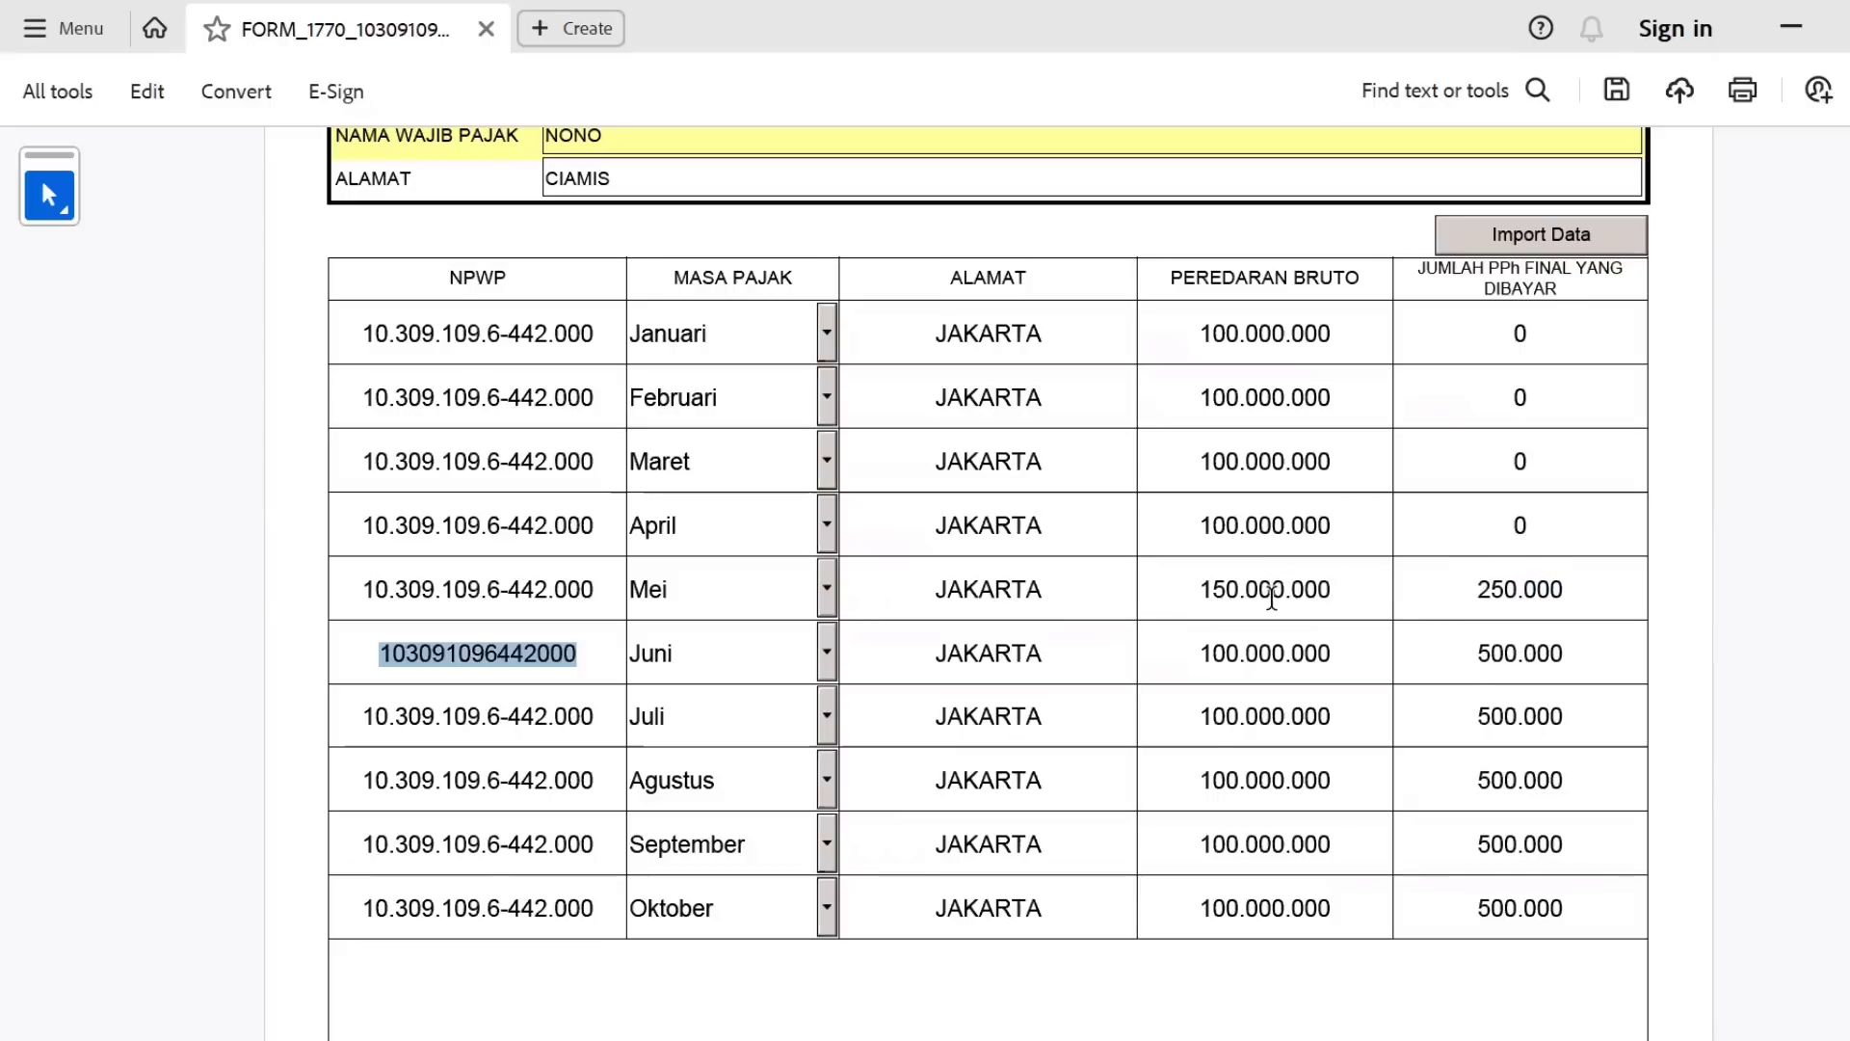
scroll(989, 578, down, 5)
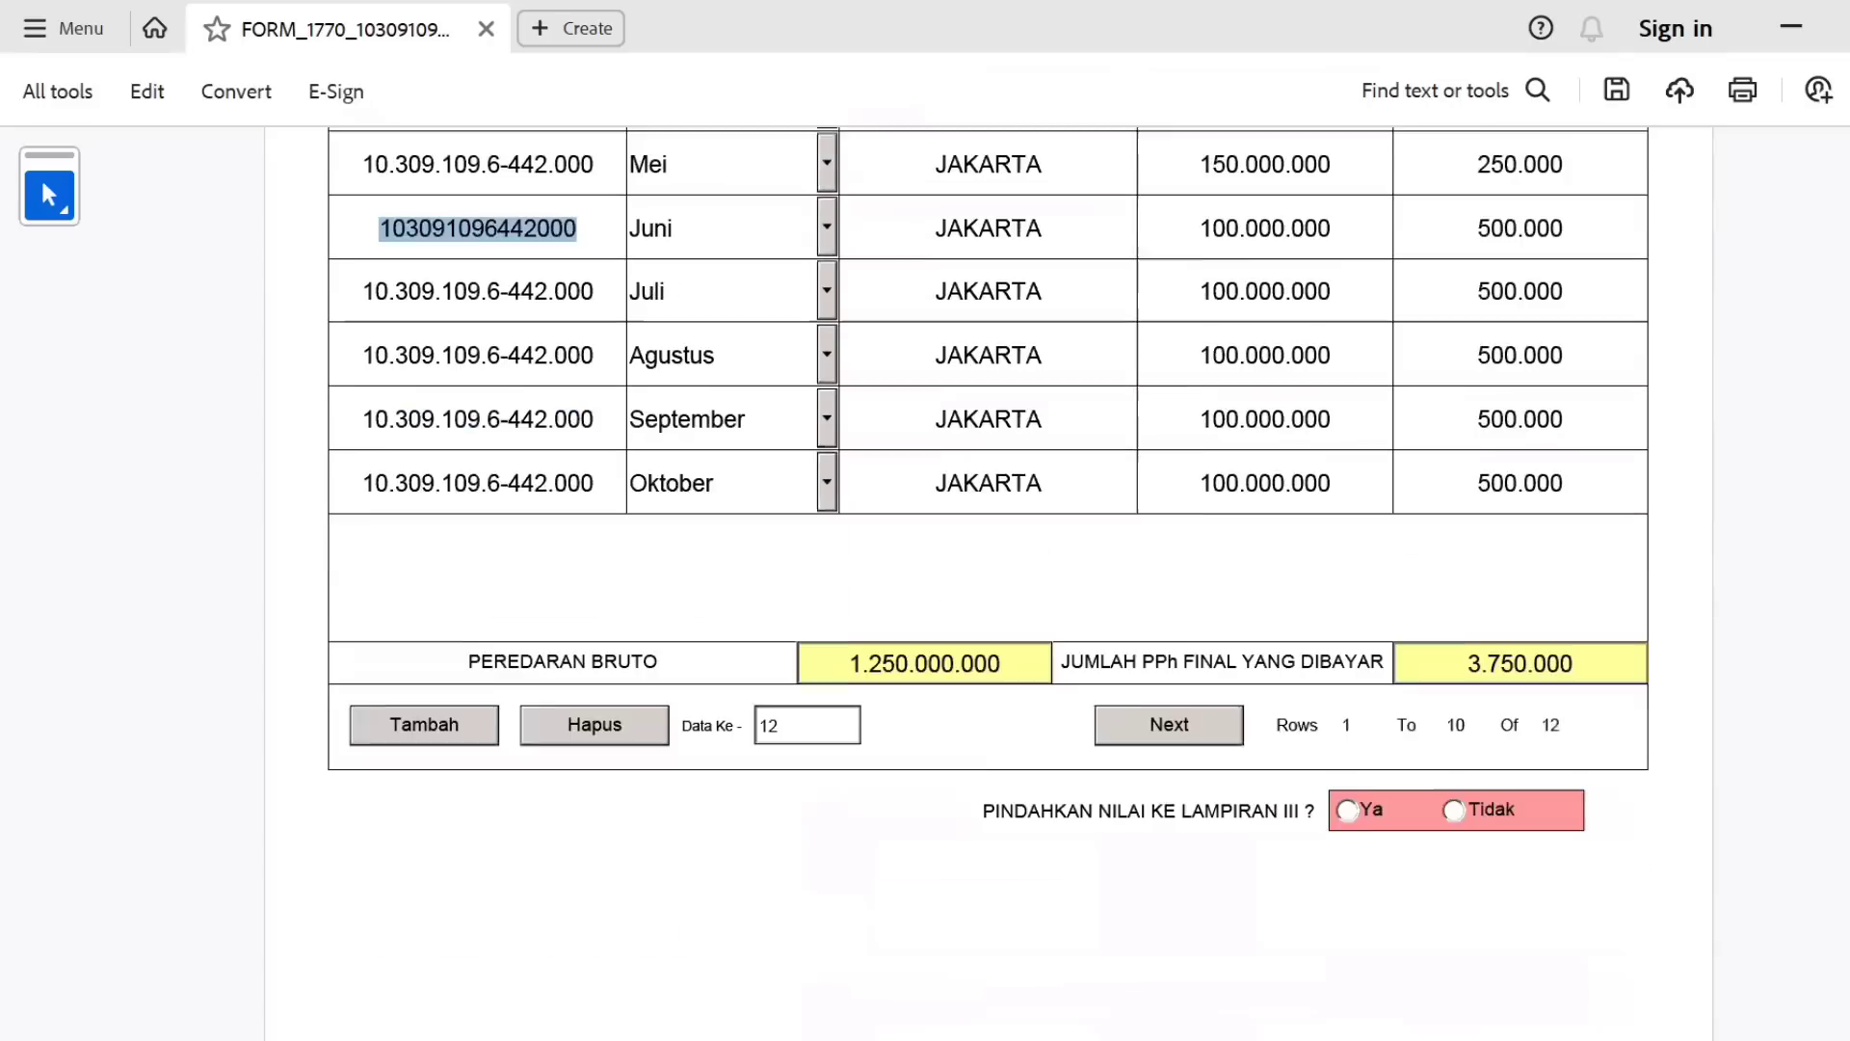
Confirm moving the values to Lampiran III and return to the Lampiran III page.
click(1354, 796)
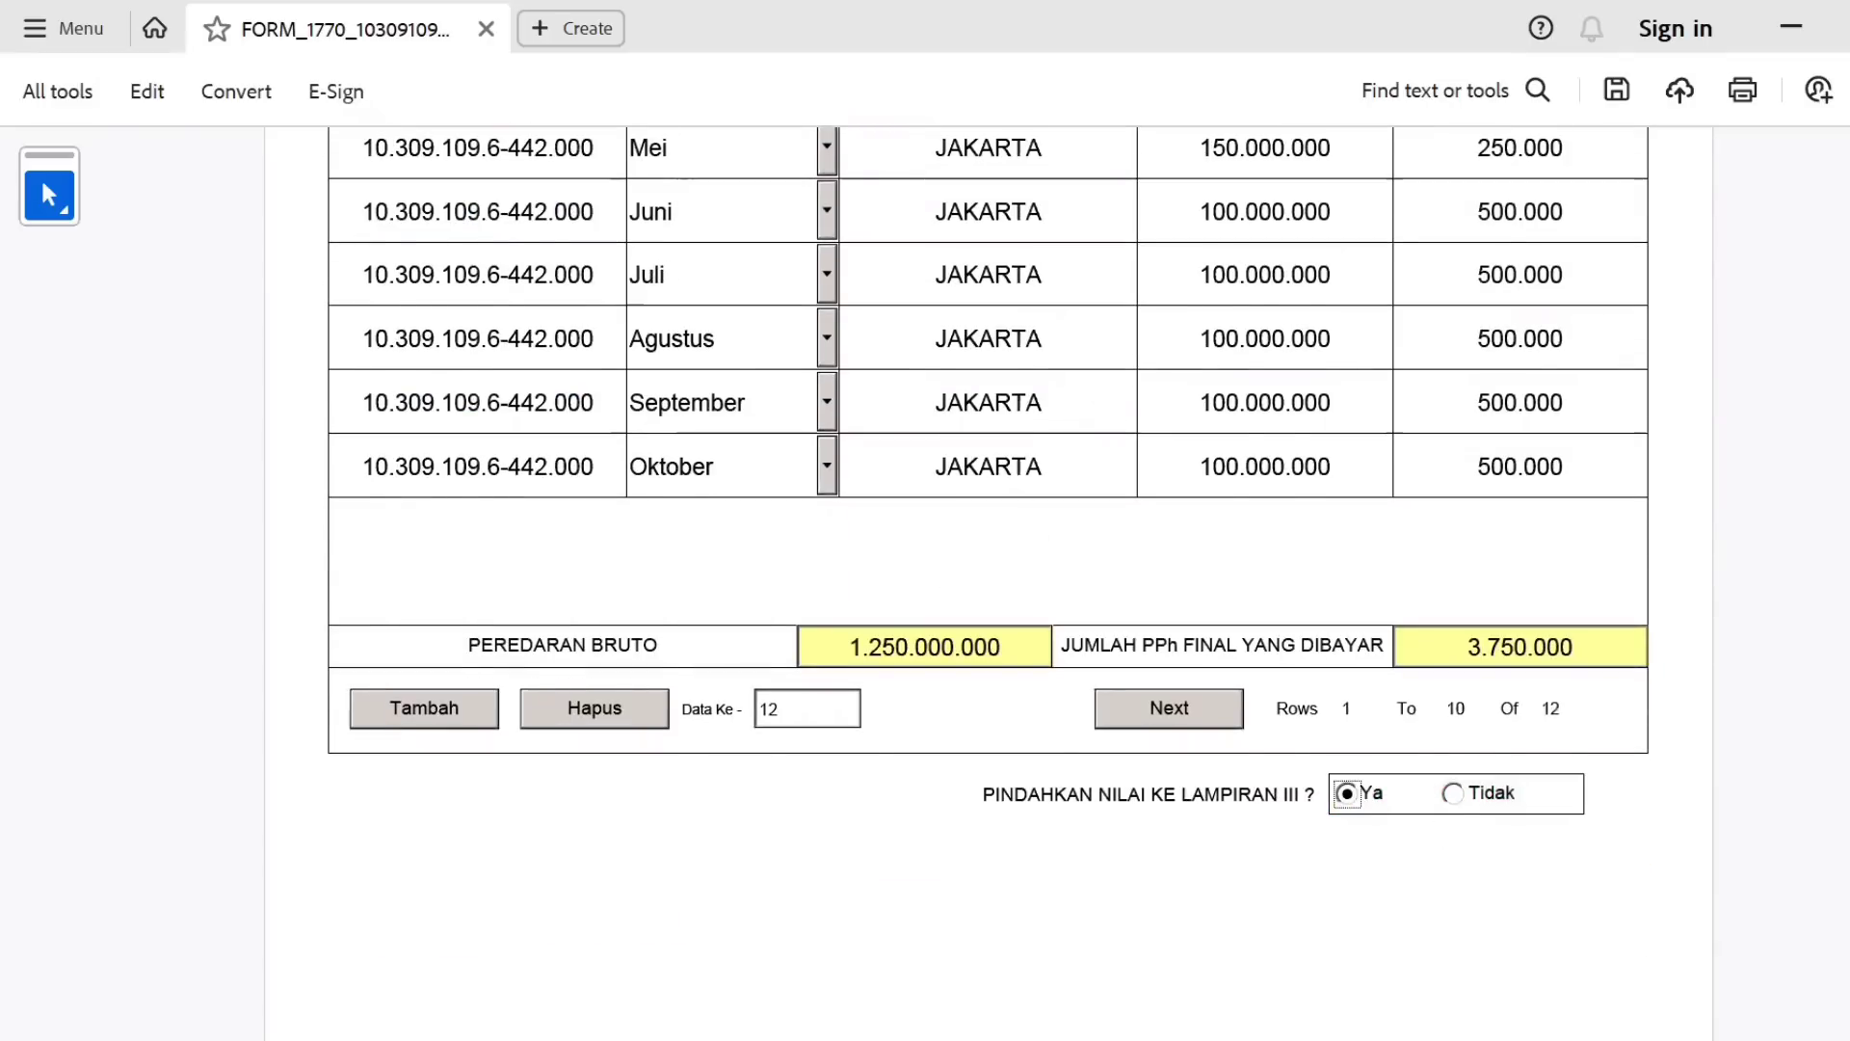
scroll(989, 578, up, 9)
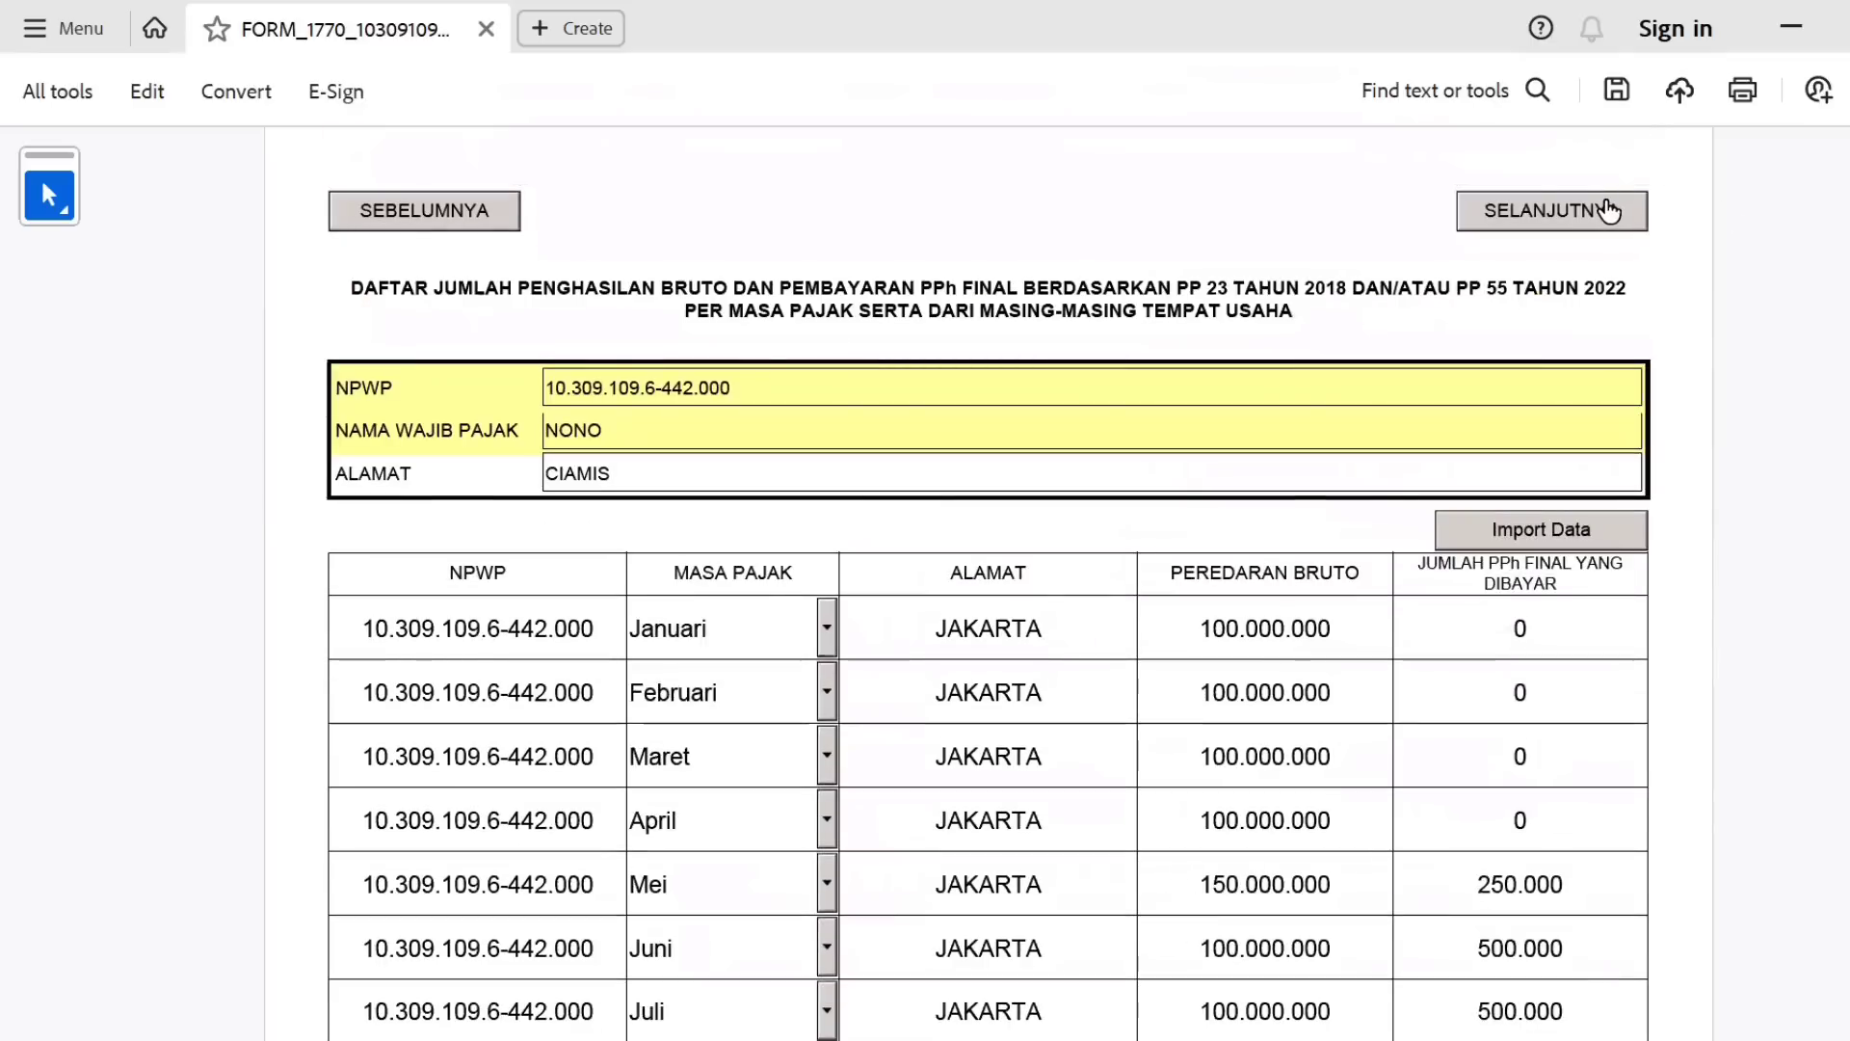
click(1608, 210)
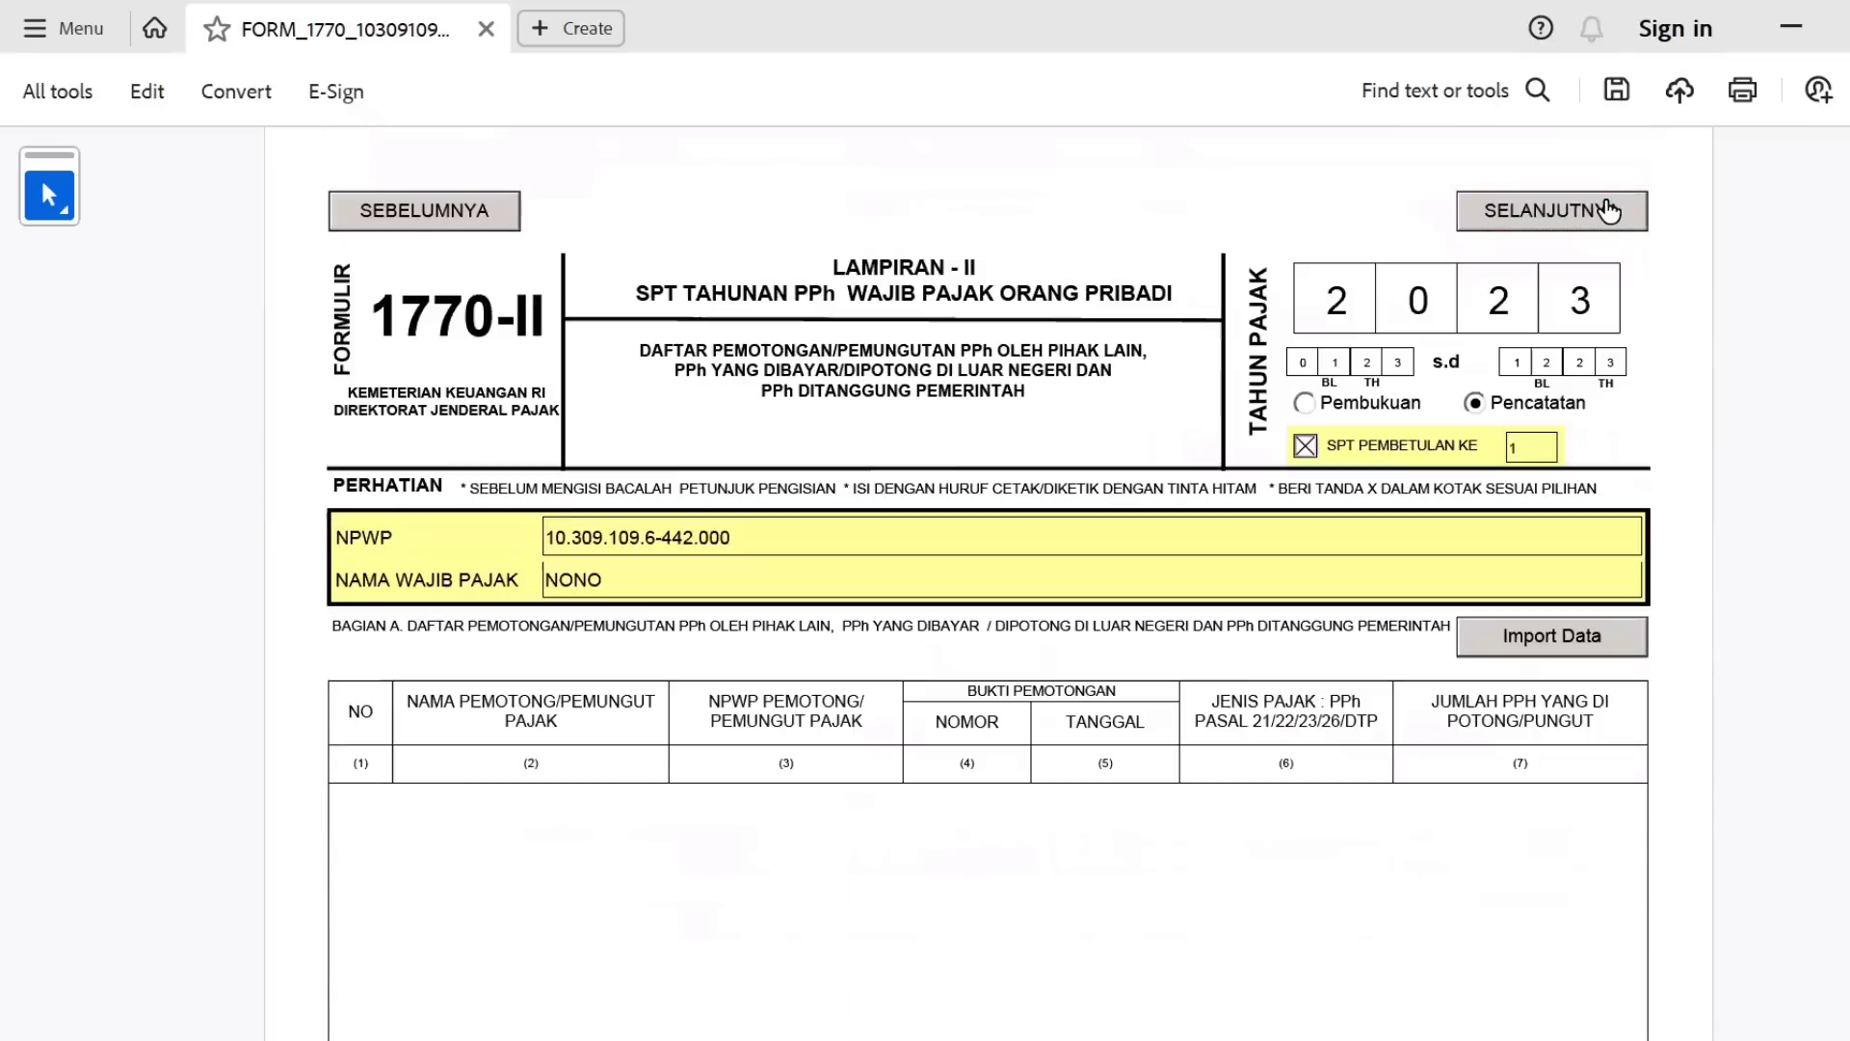
click(503, 219)
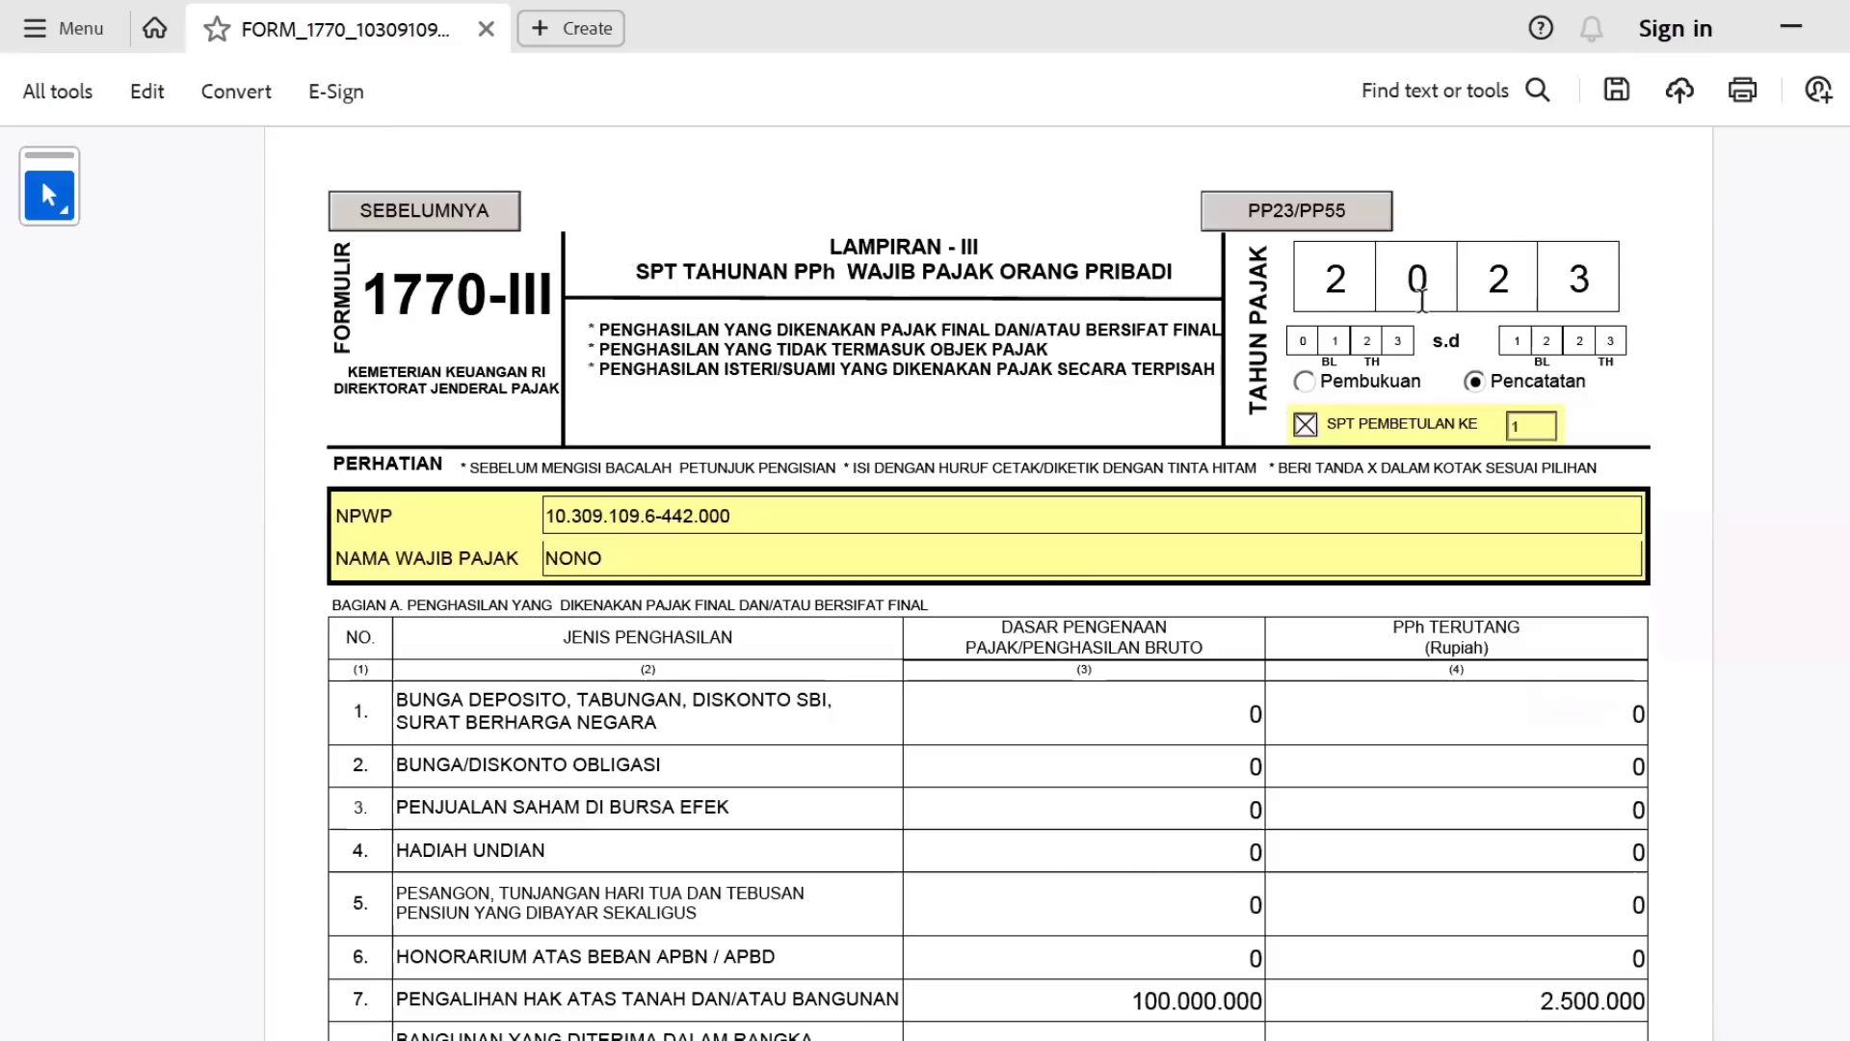
scroll(1392, 585, down, 7)
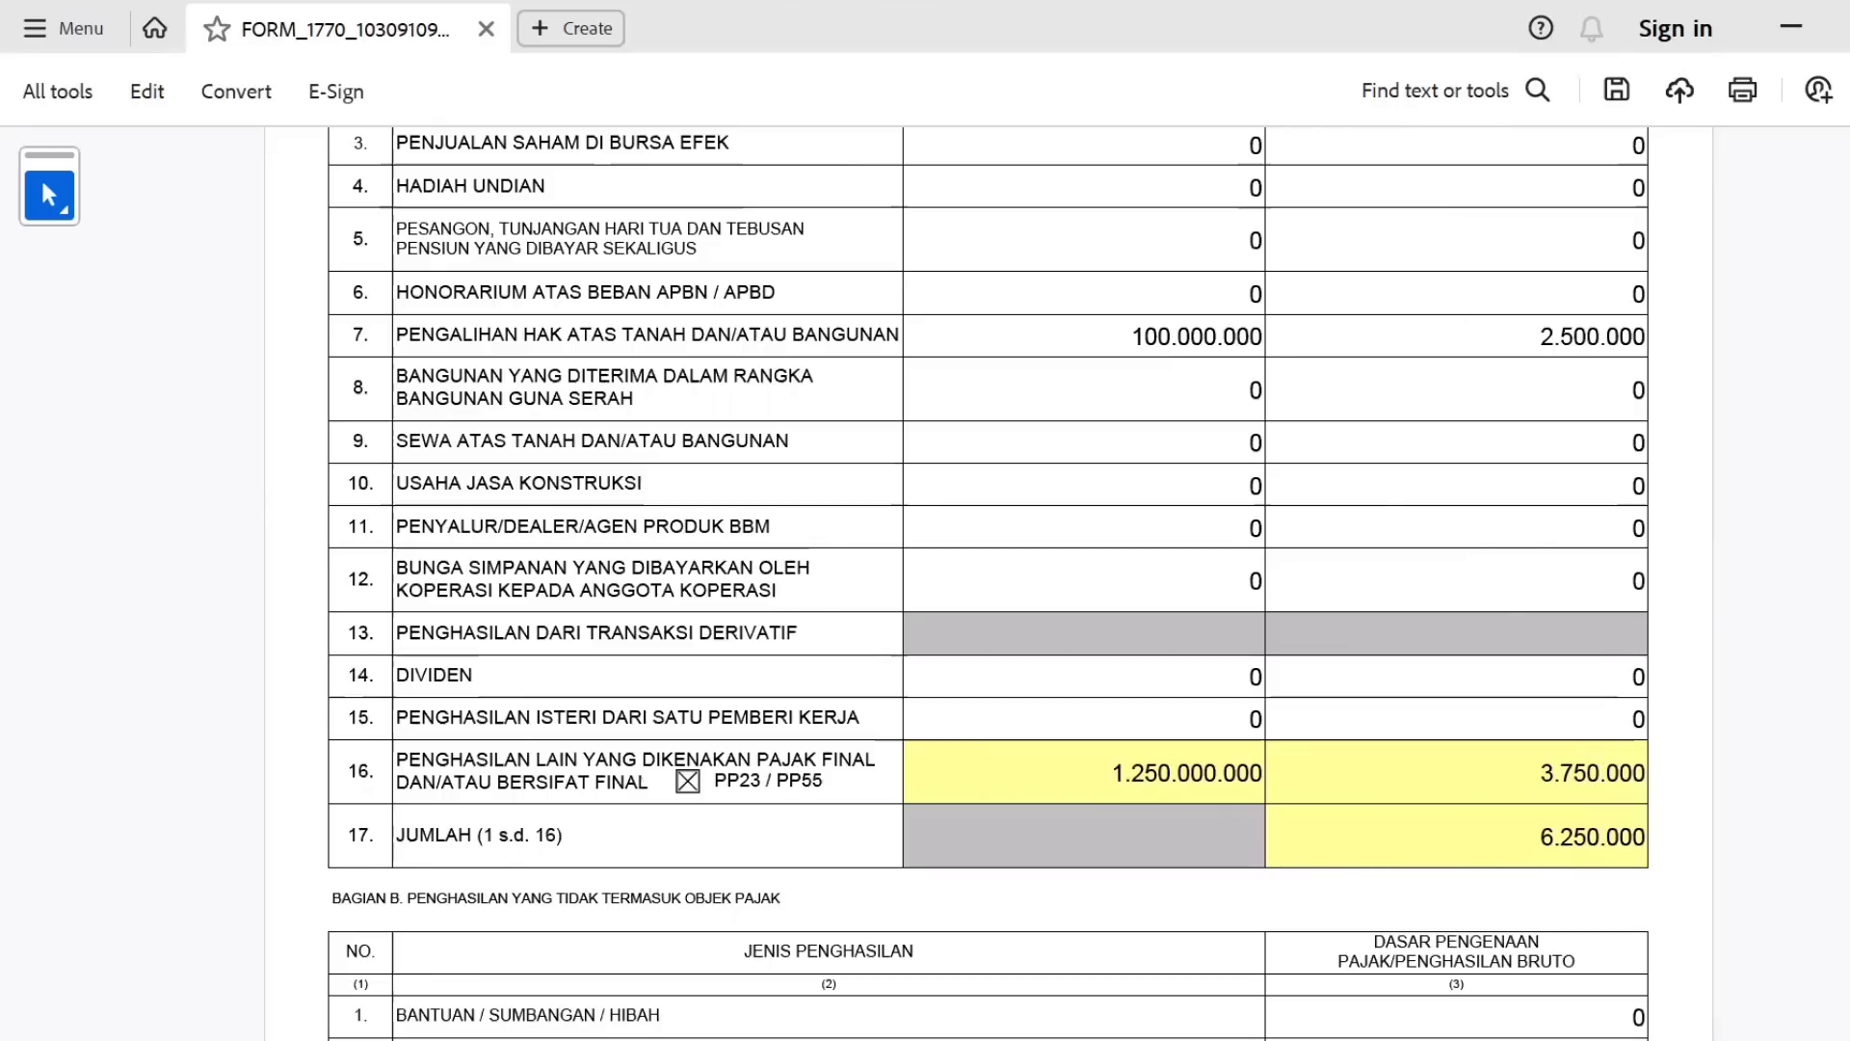
scroll(988, 583, down, 5)
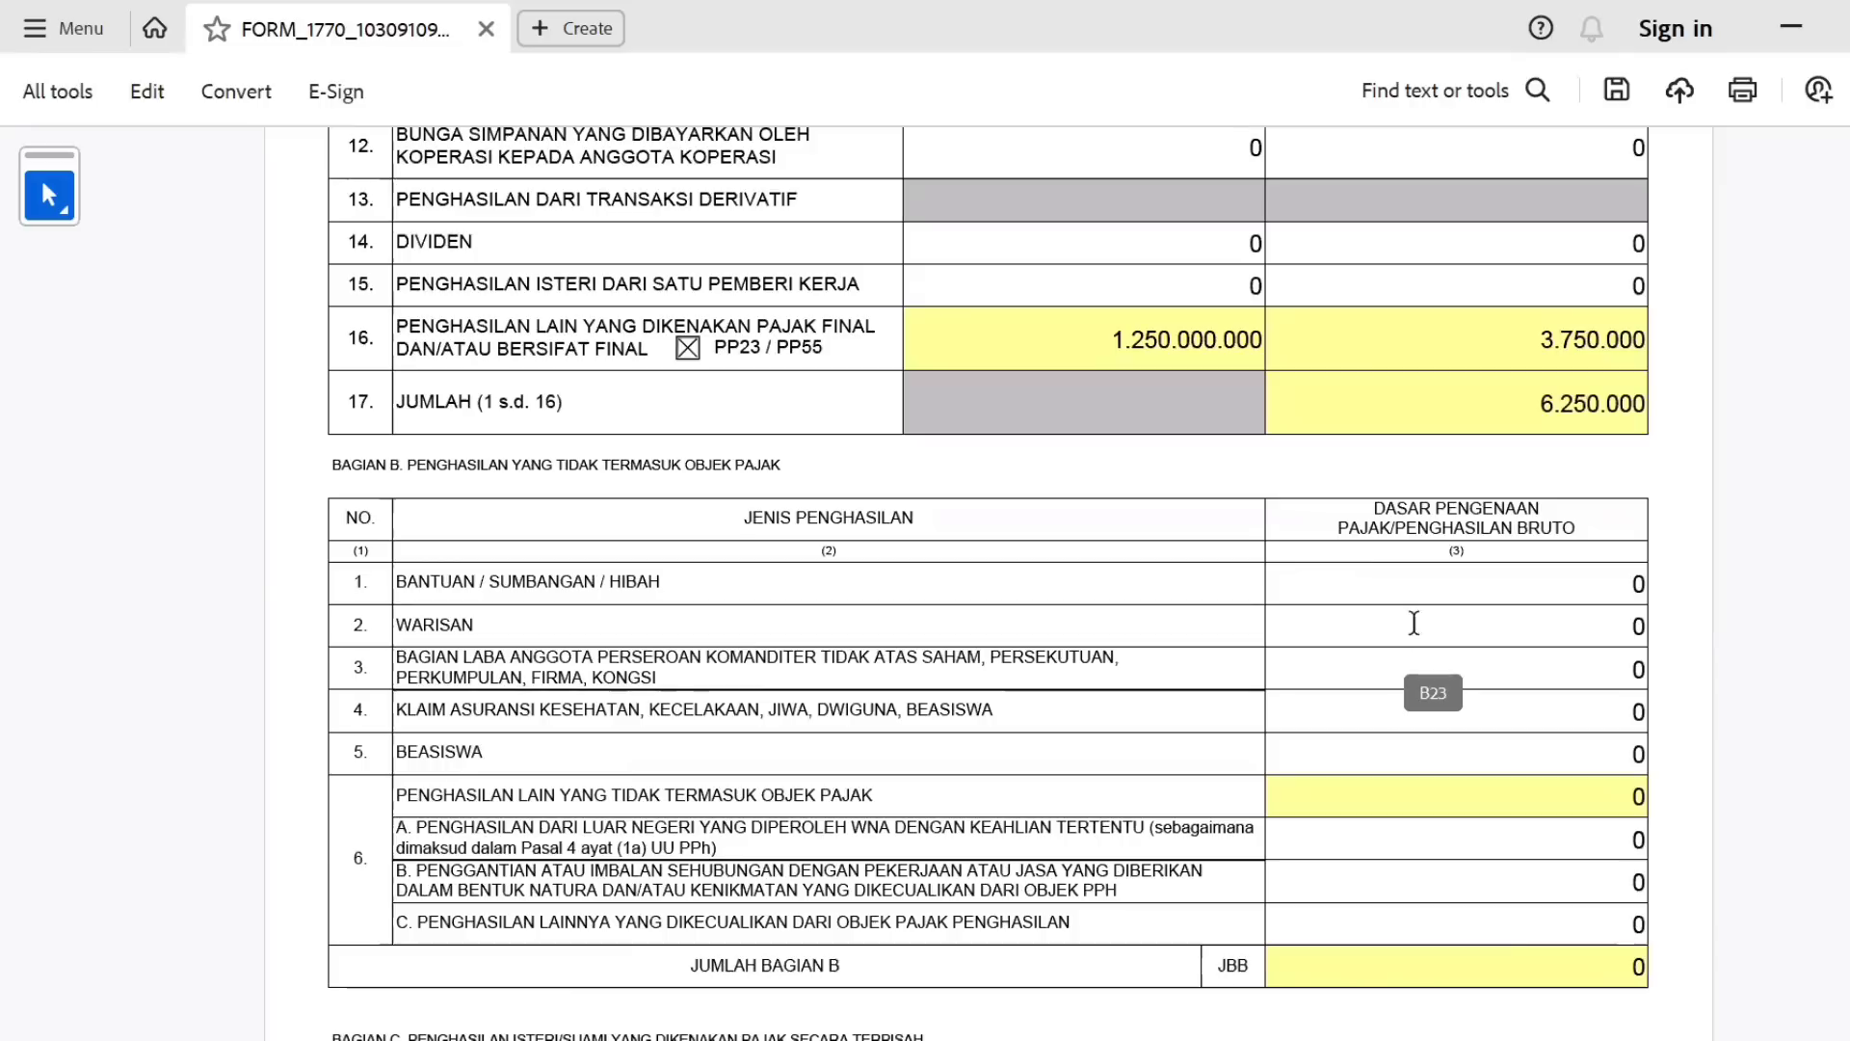
Enter 100000000 BEASISWA income in Bagian B row 5.
click(1567, 755)
text(100000000)
key(Tab)
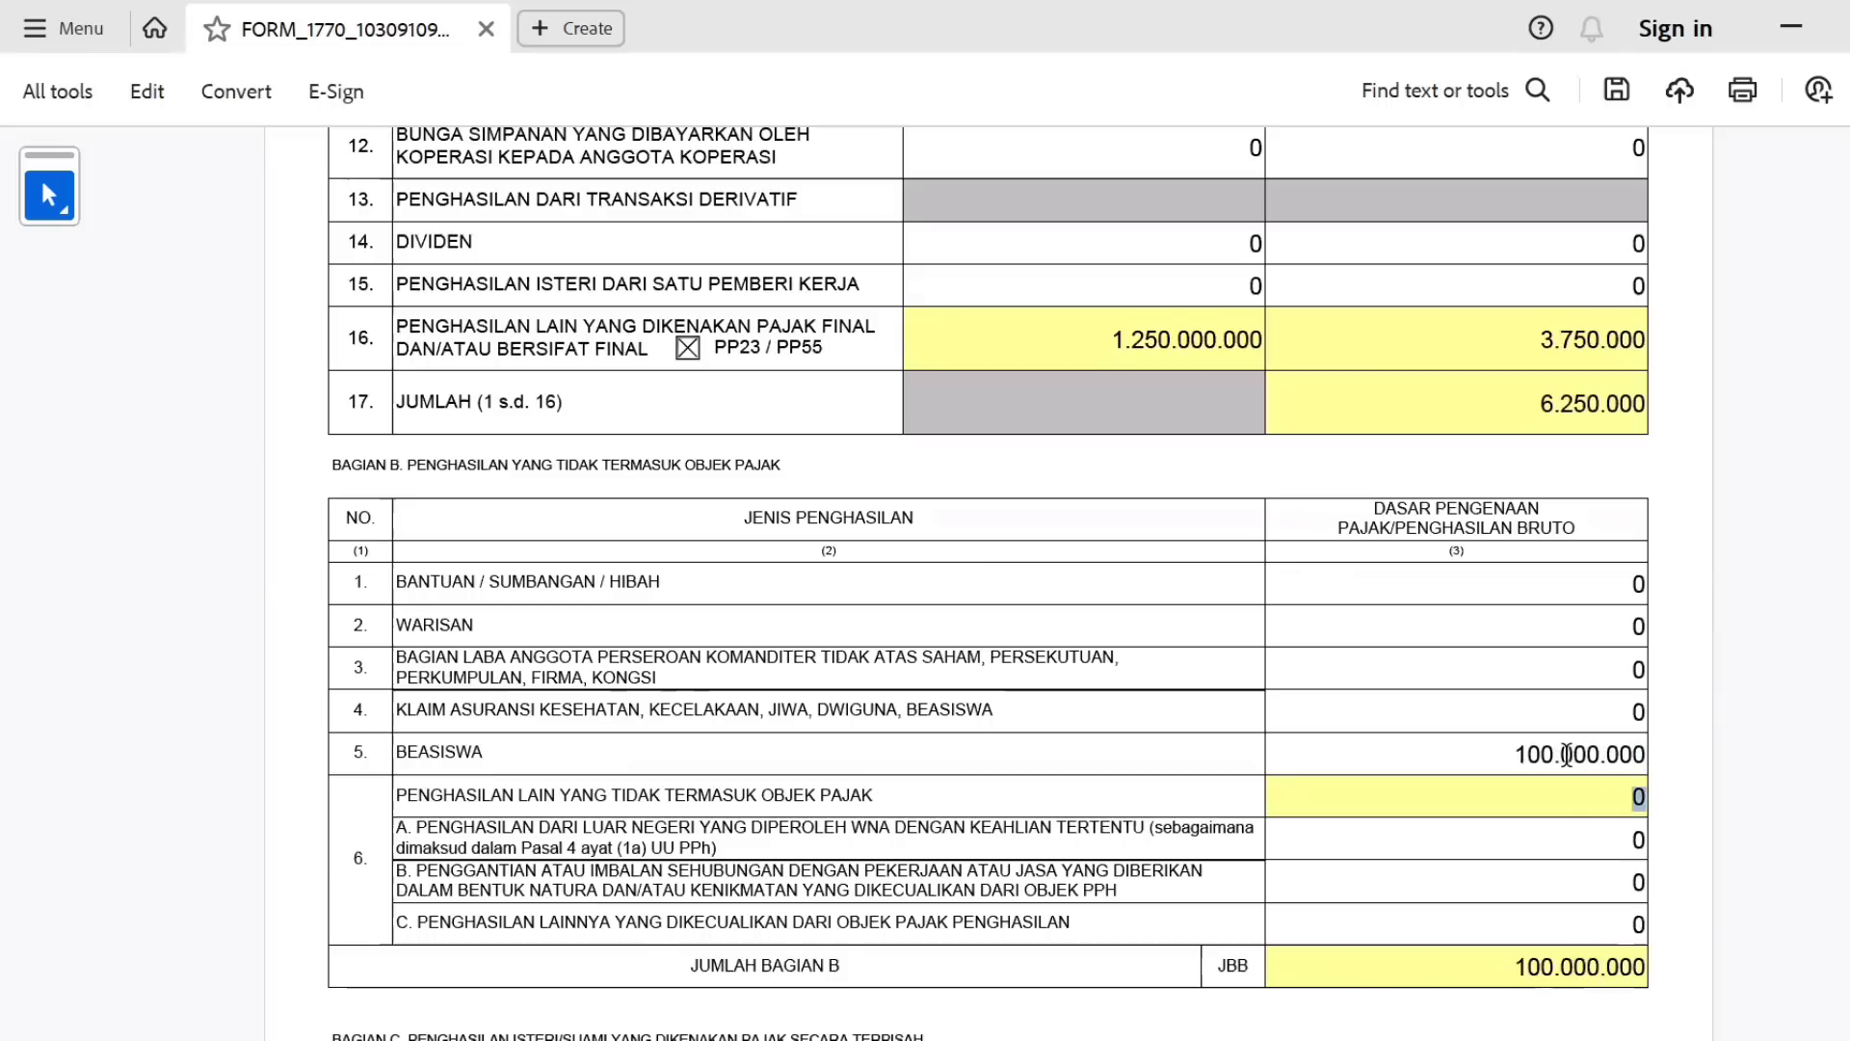
scroll(1359, 217, down, 2)
scroll(1359, 217, up, 15)
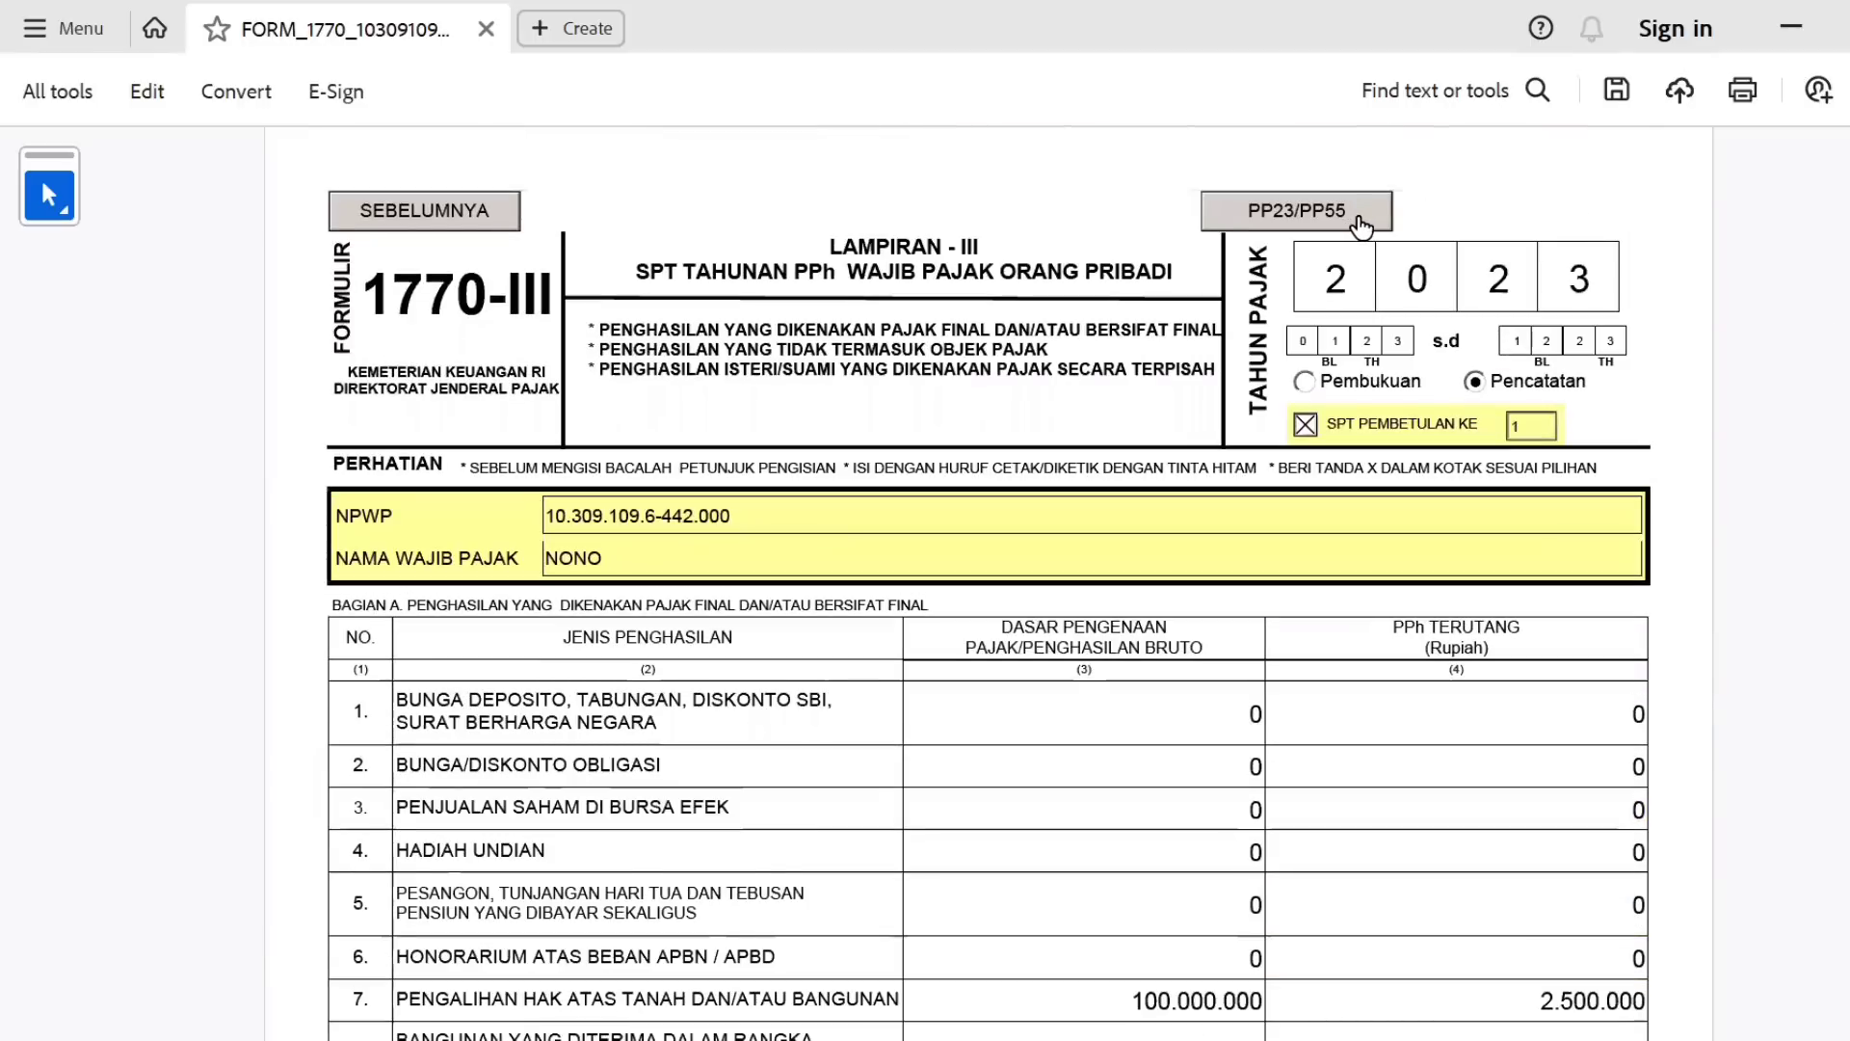
Pass through the PP23 income list and move on to Lampiran II (1770-II).
click(1361, 223)
click(1526, 230)
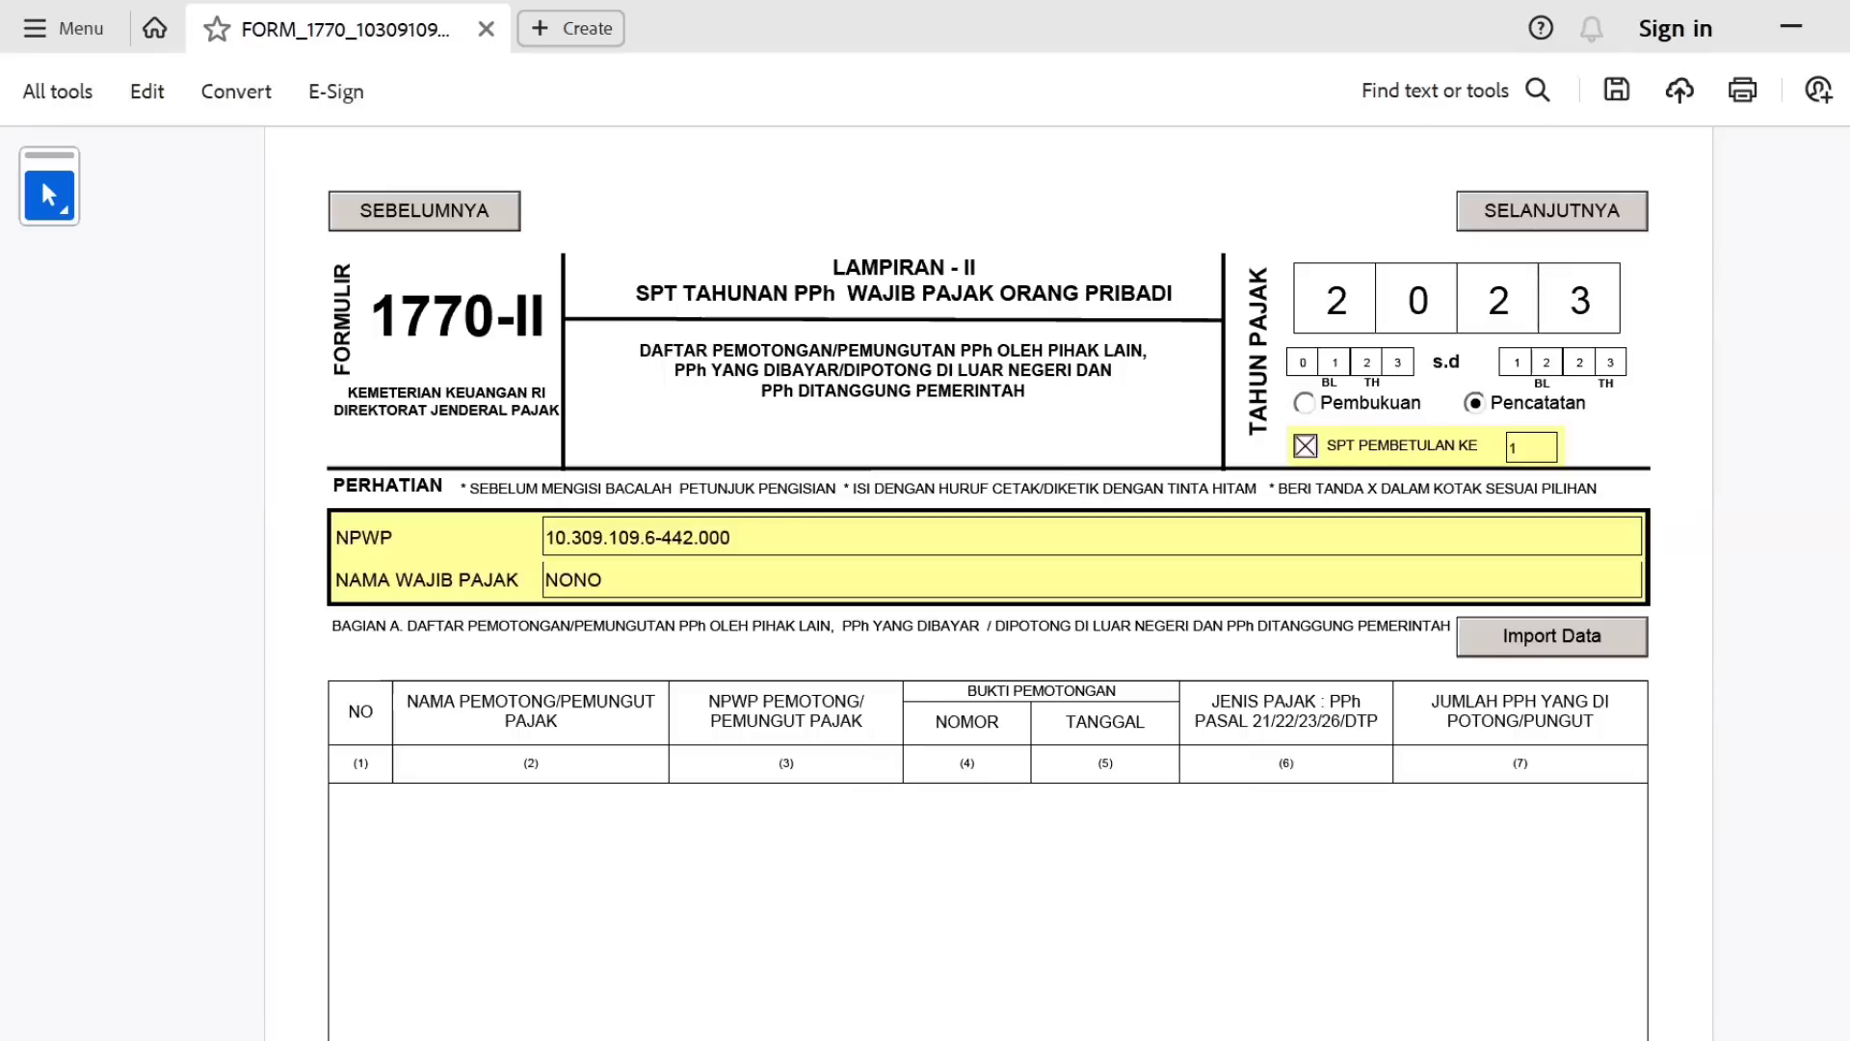
scroll(987, 578, down, 10)
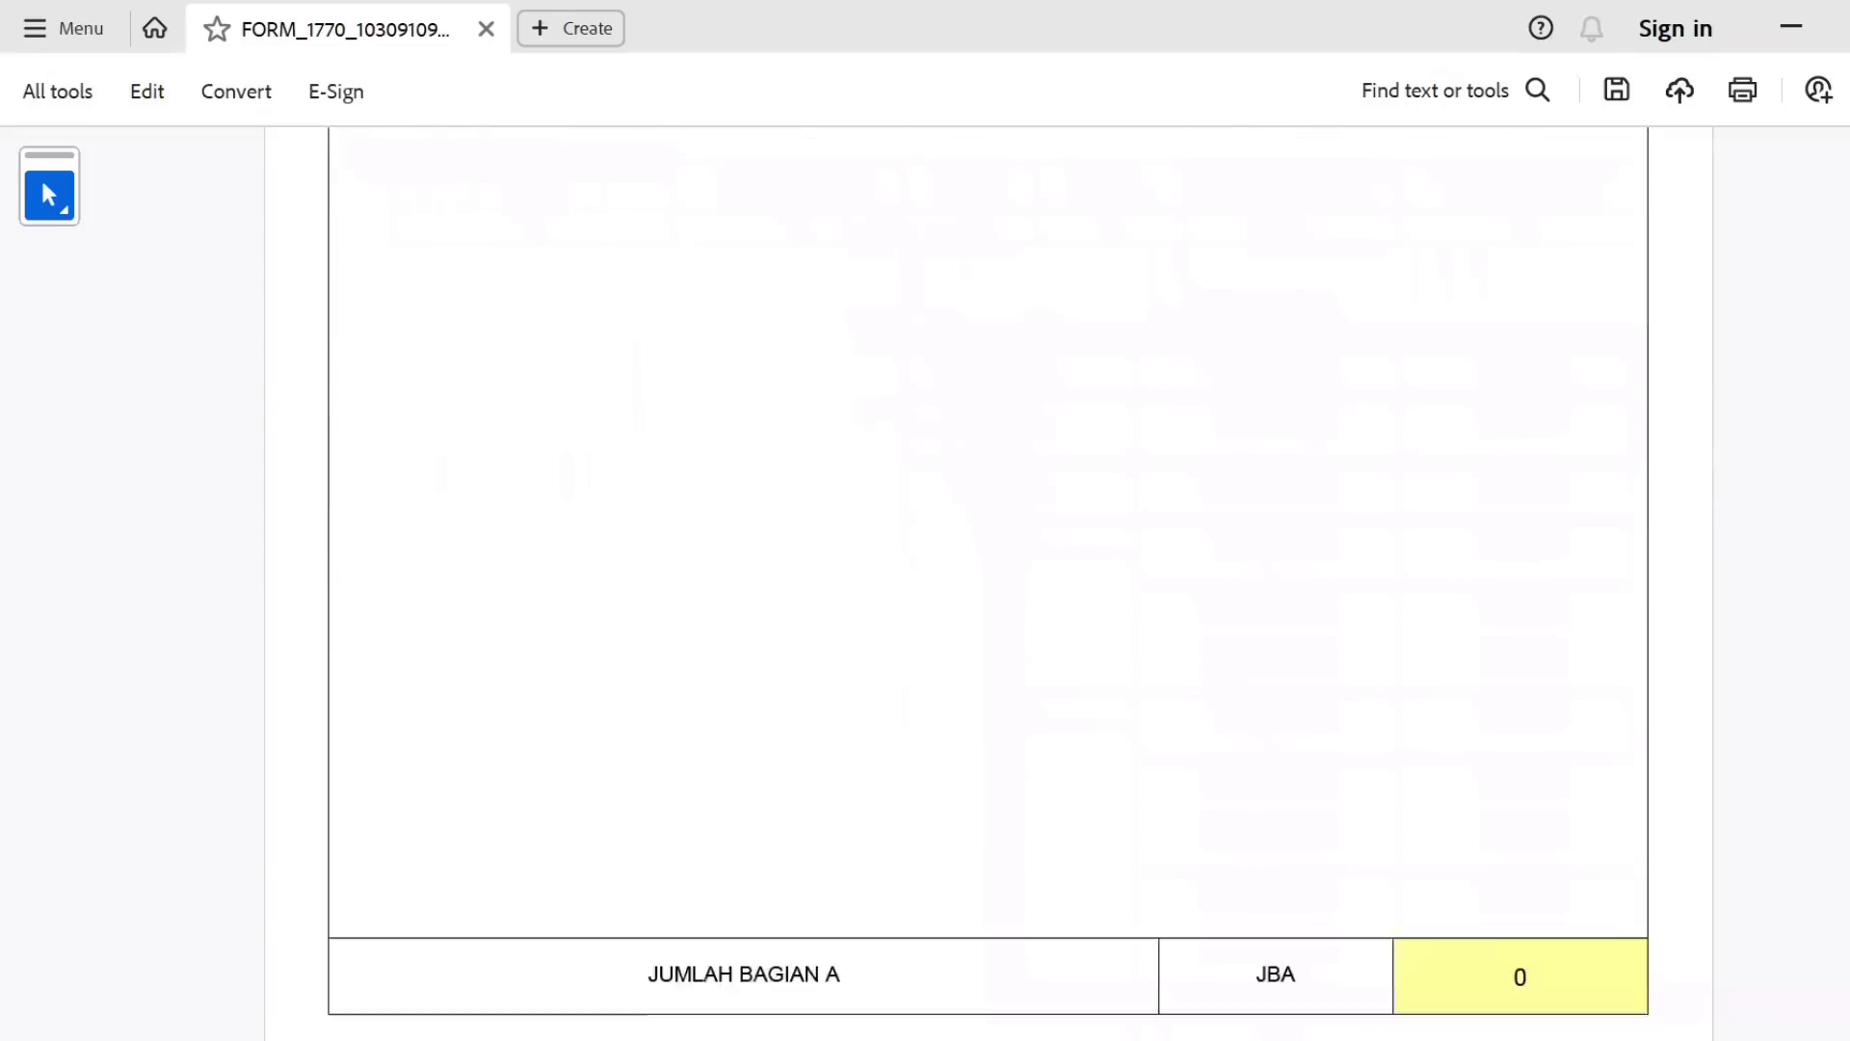
scroll(987, 578, down, 2)
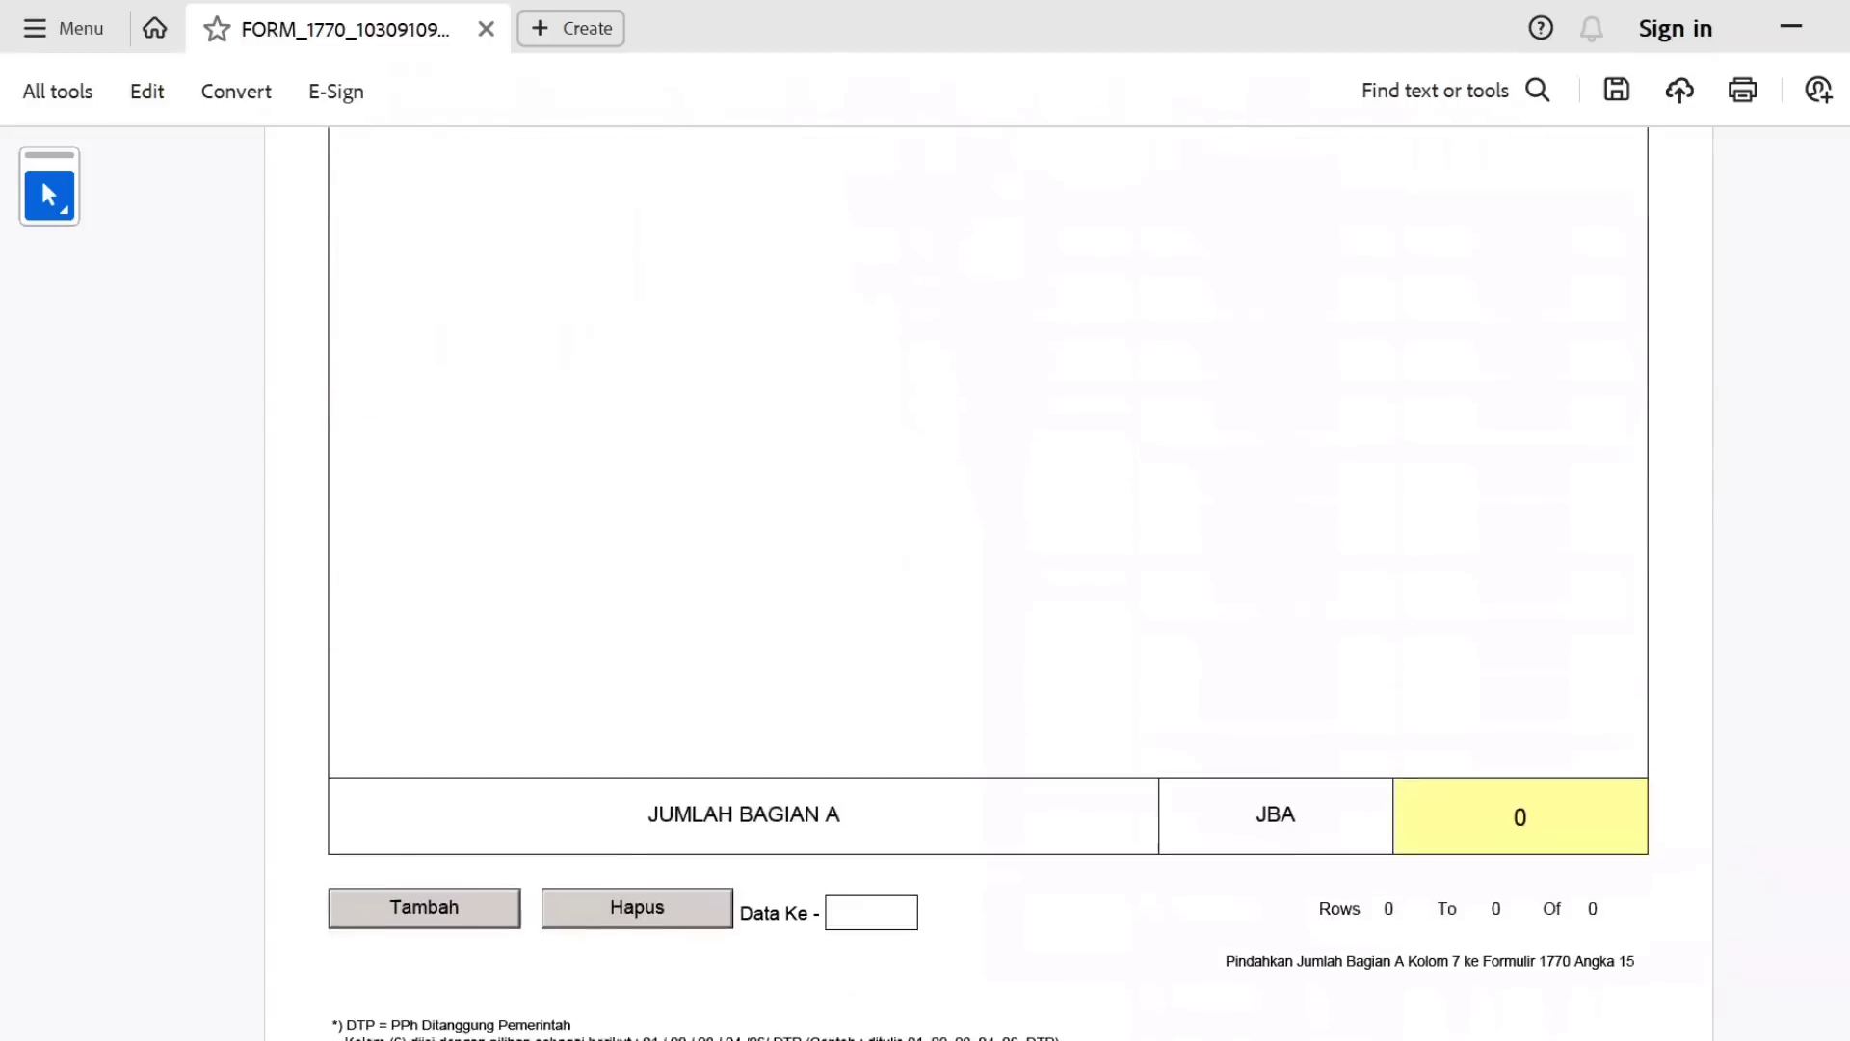
Add a withholding table row with tax type Pasal 21.
click(379, 933)
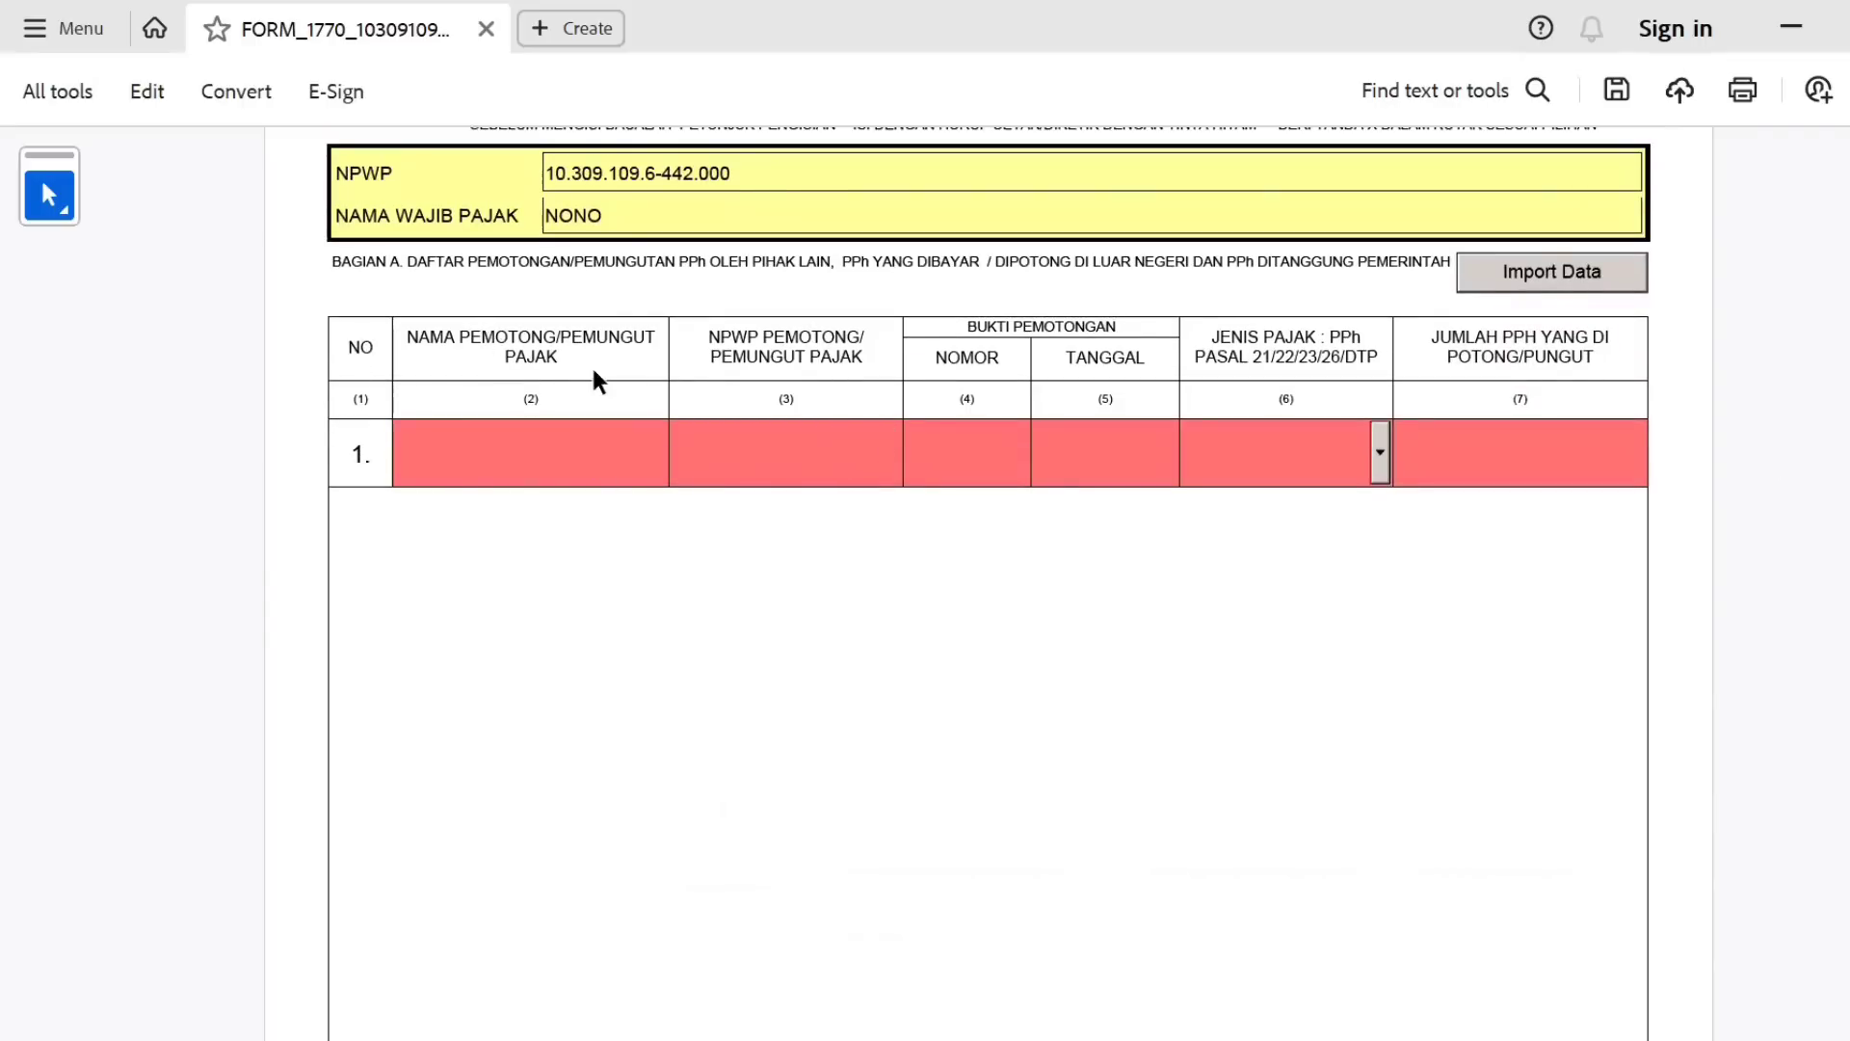
click(1376, 449)
click(1340, 497)
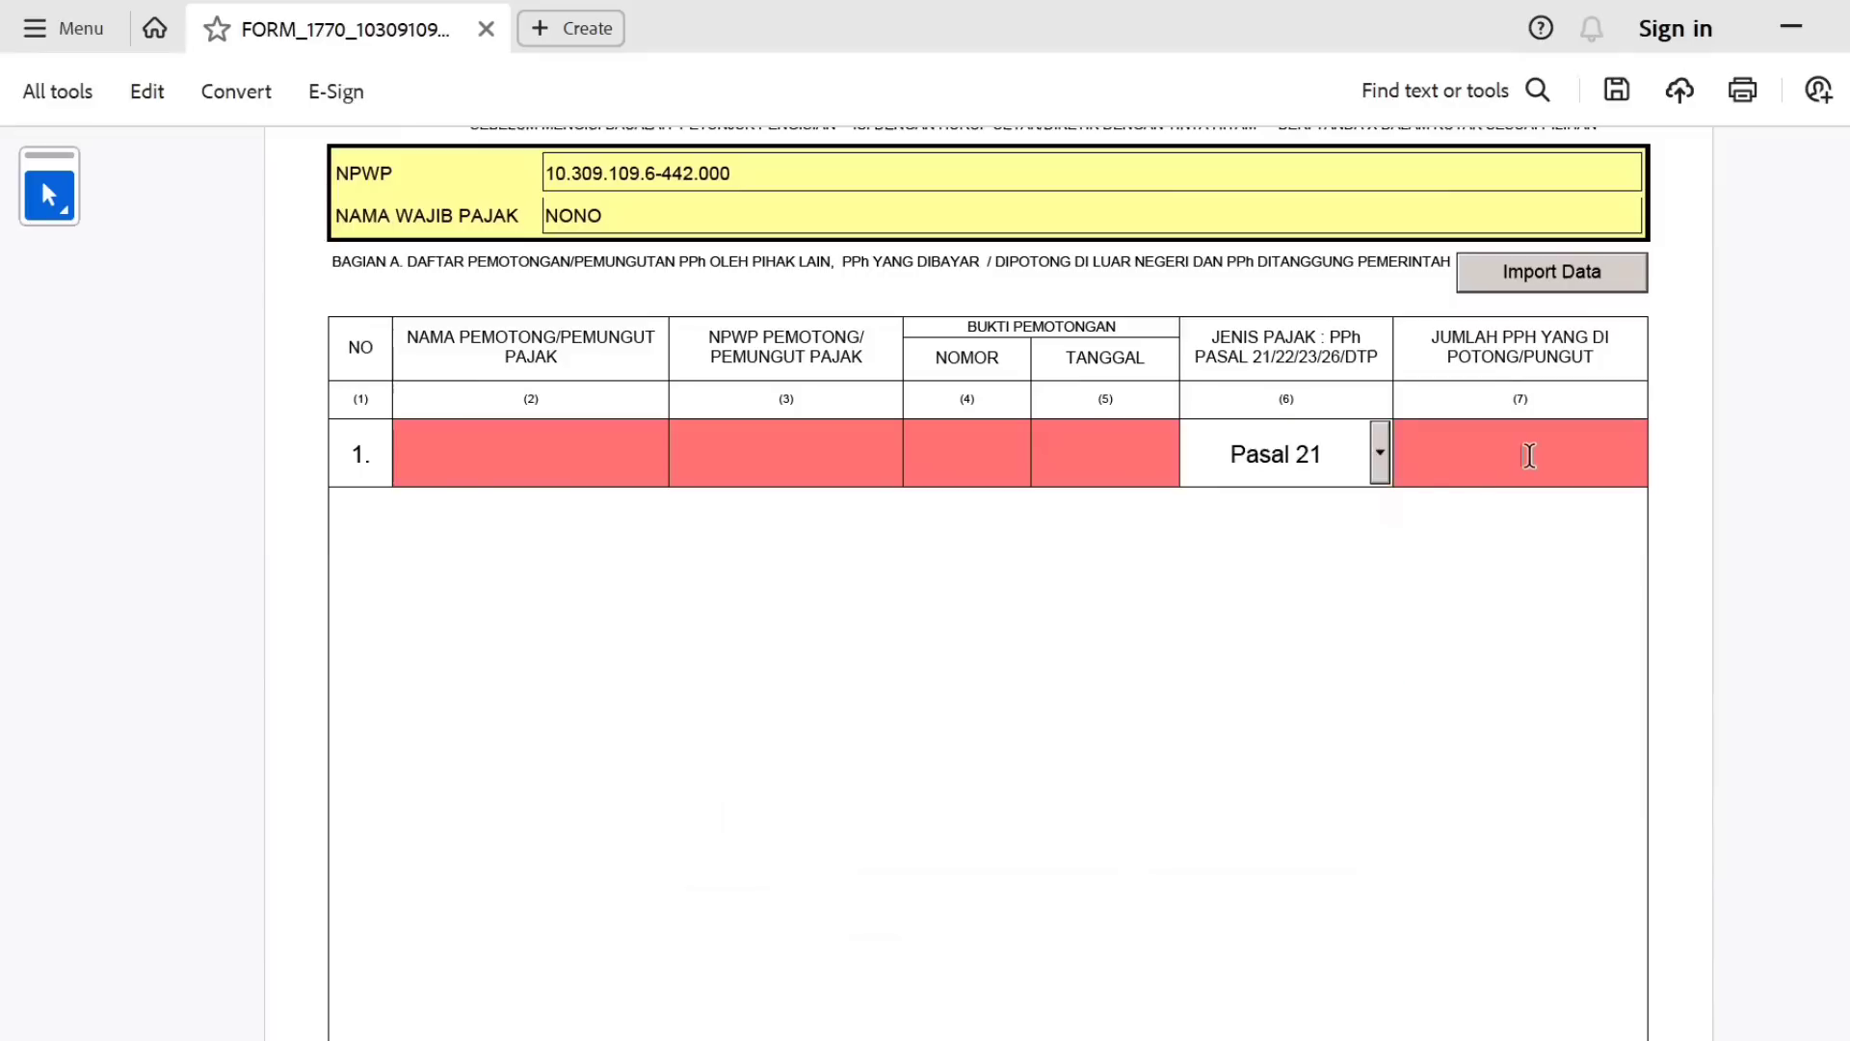
scroll(988, 578, down, 1)
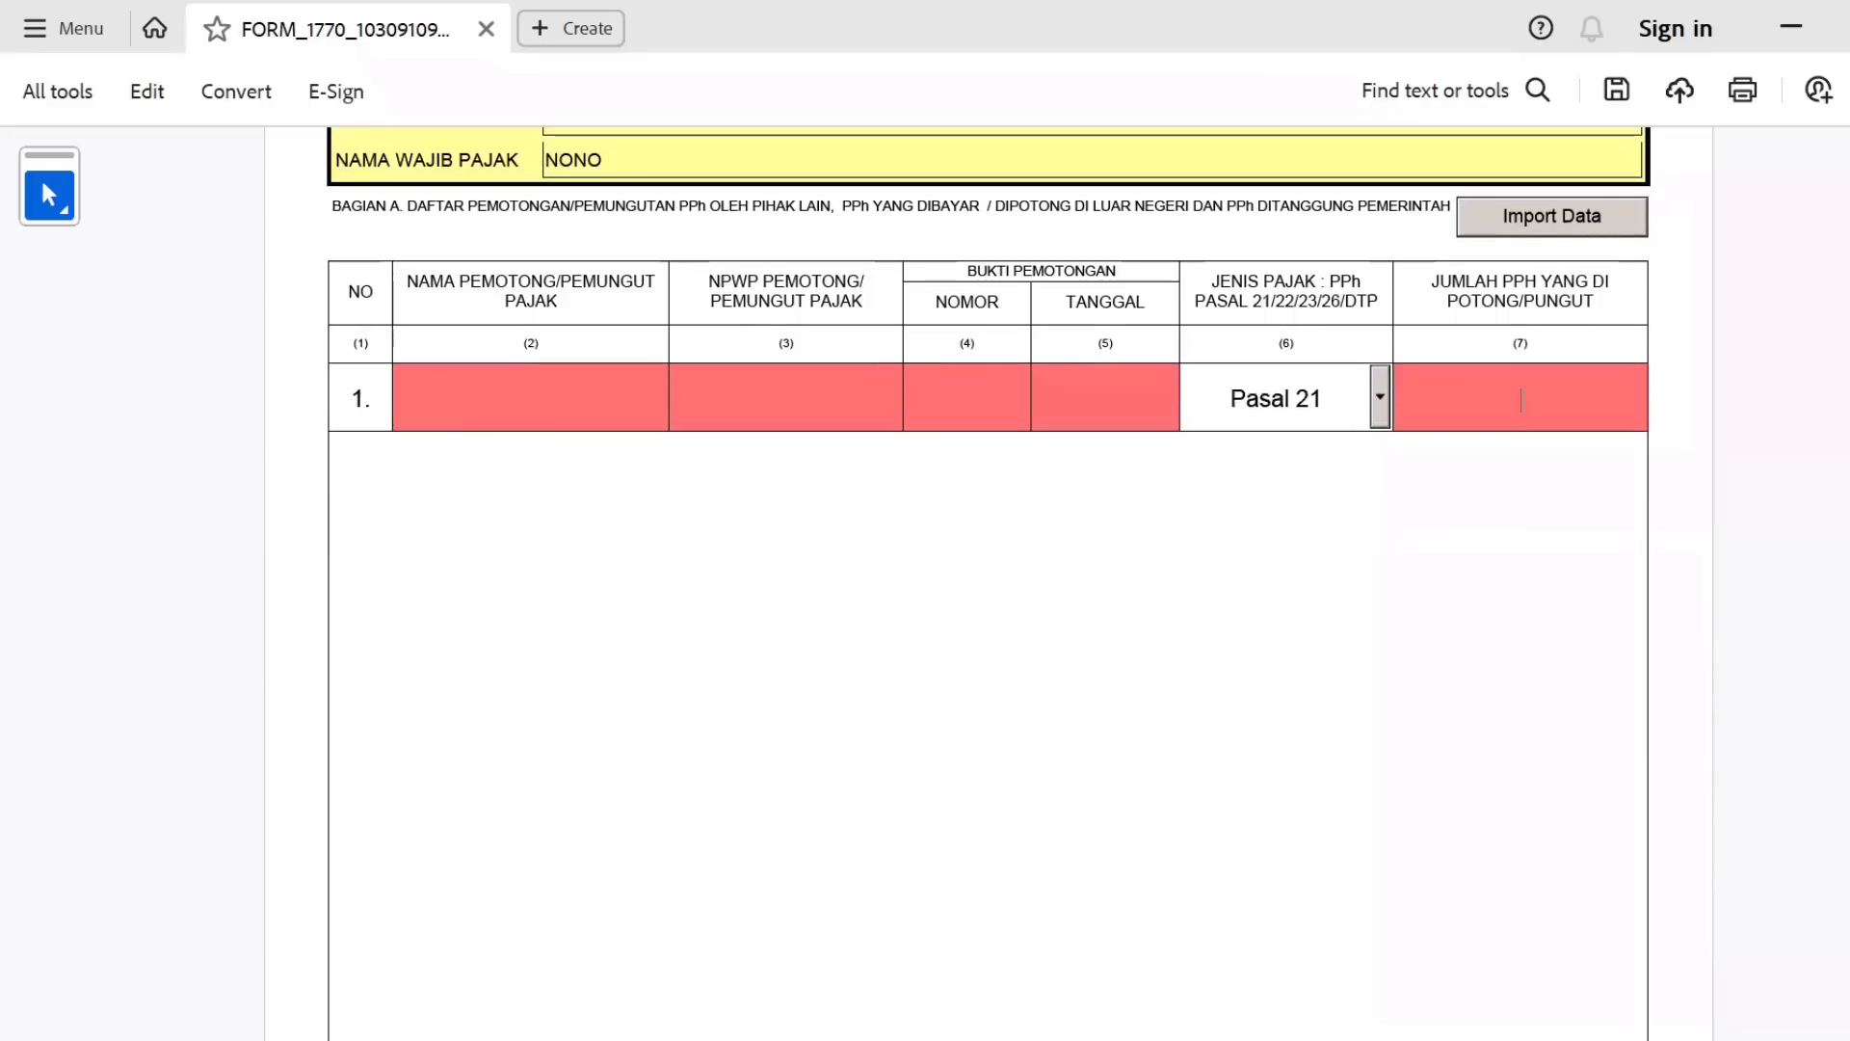
scroll(987, 578, down, 2)
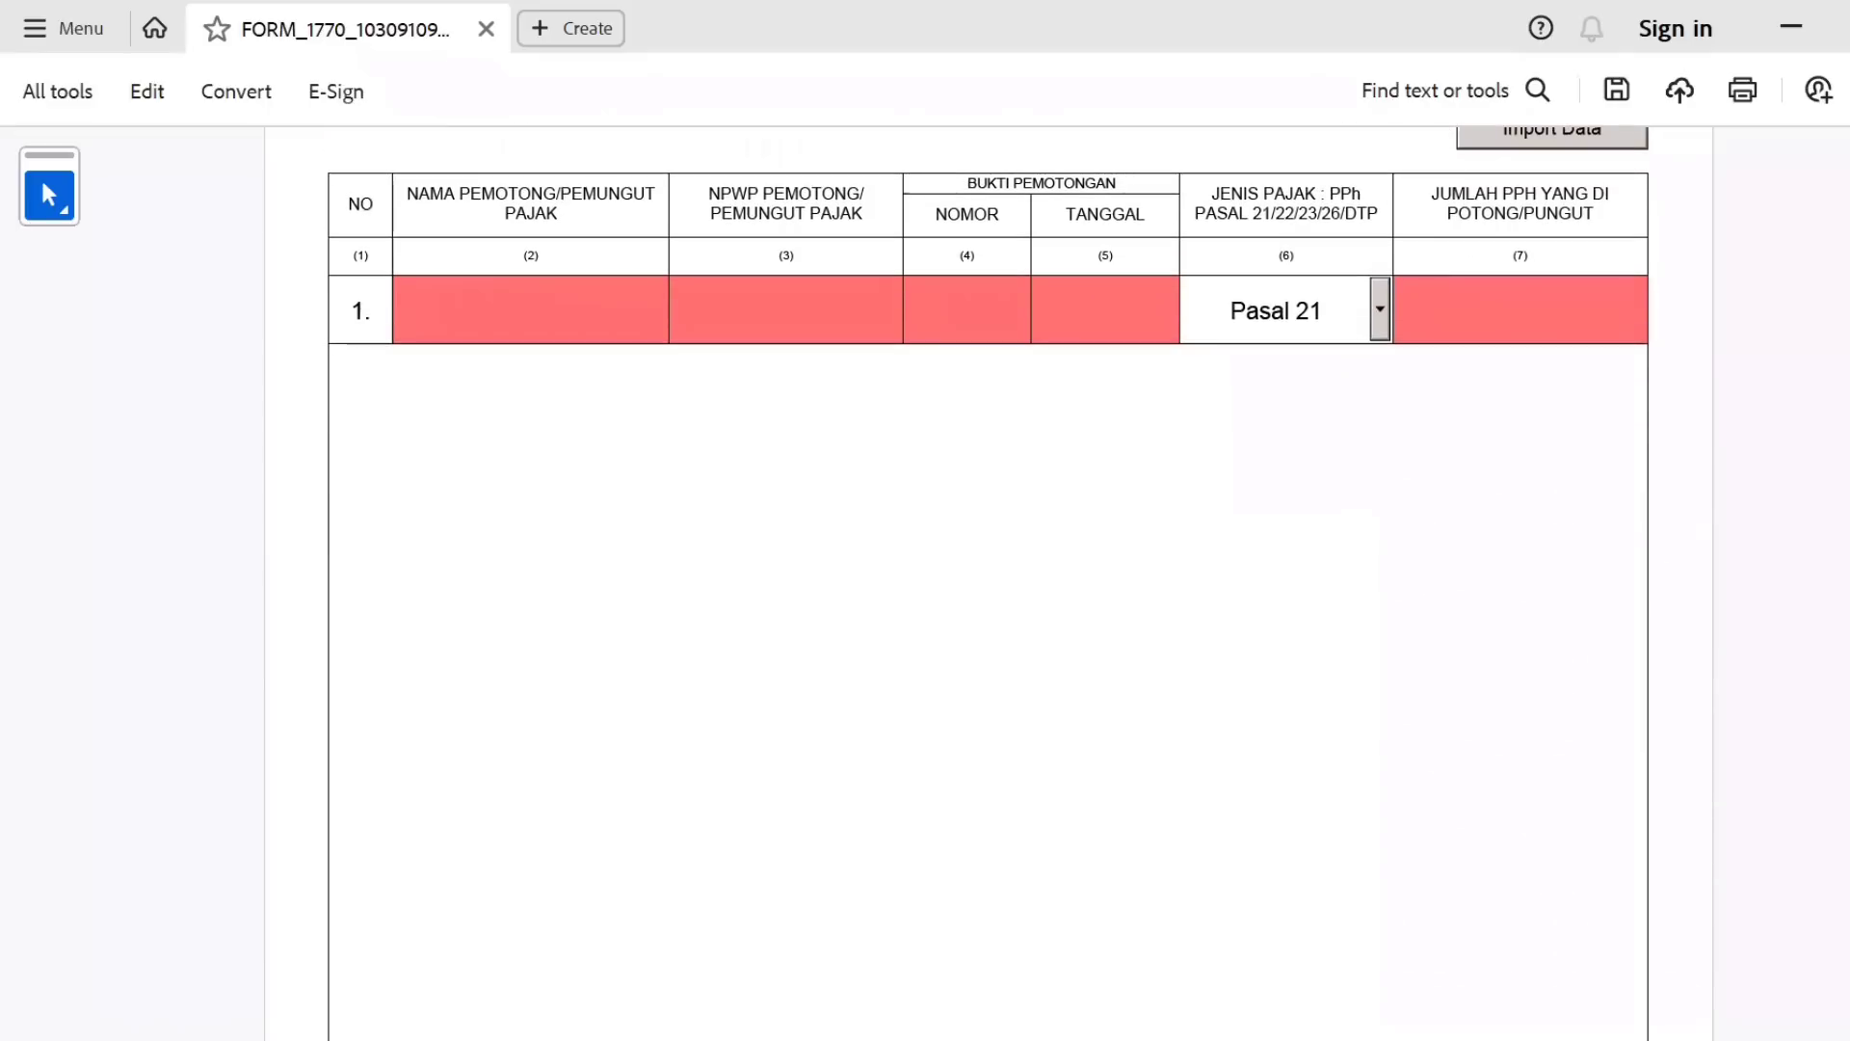
scroll(988, 578, down, 2)
scroll(1209, 848, down, 8)
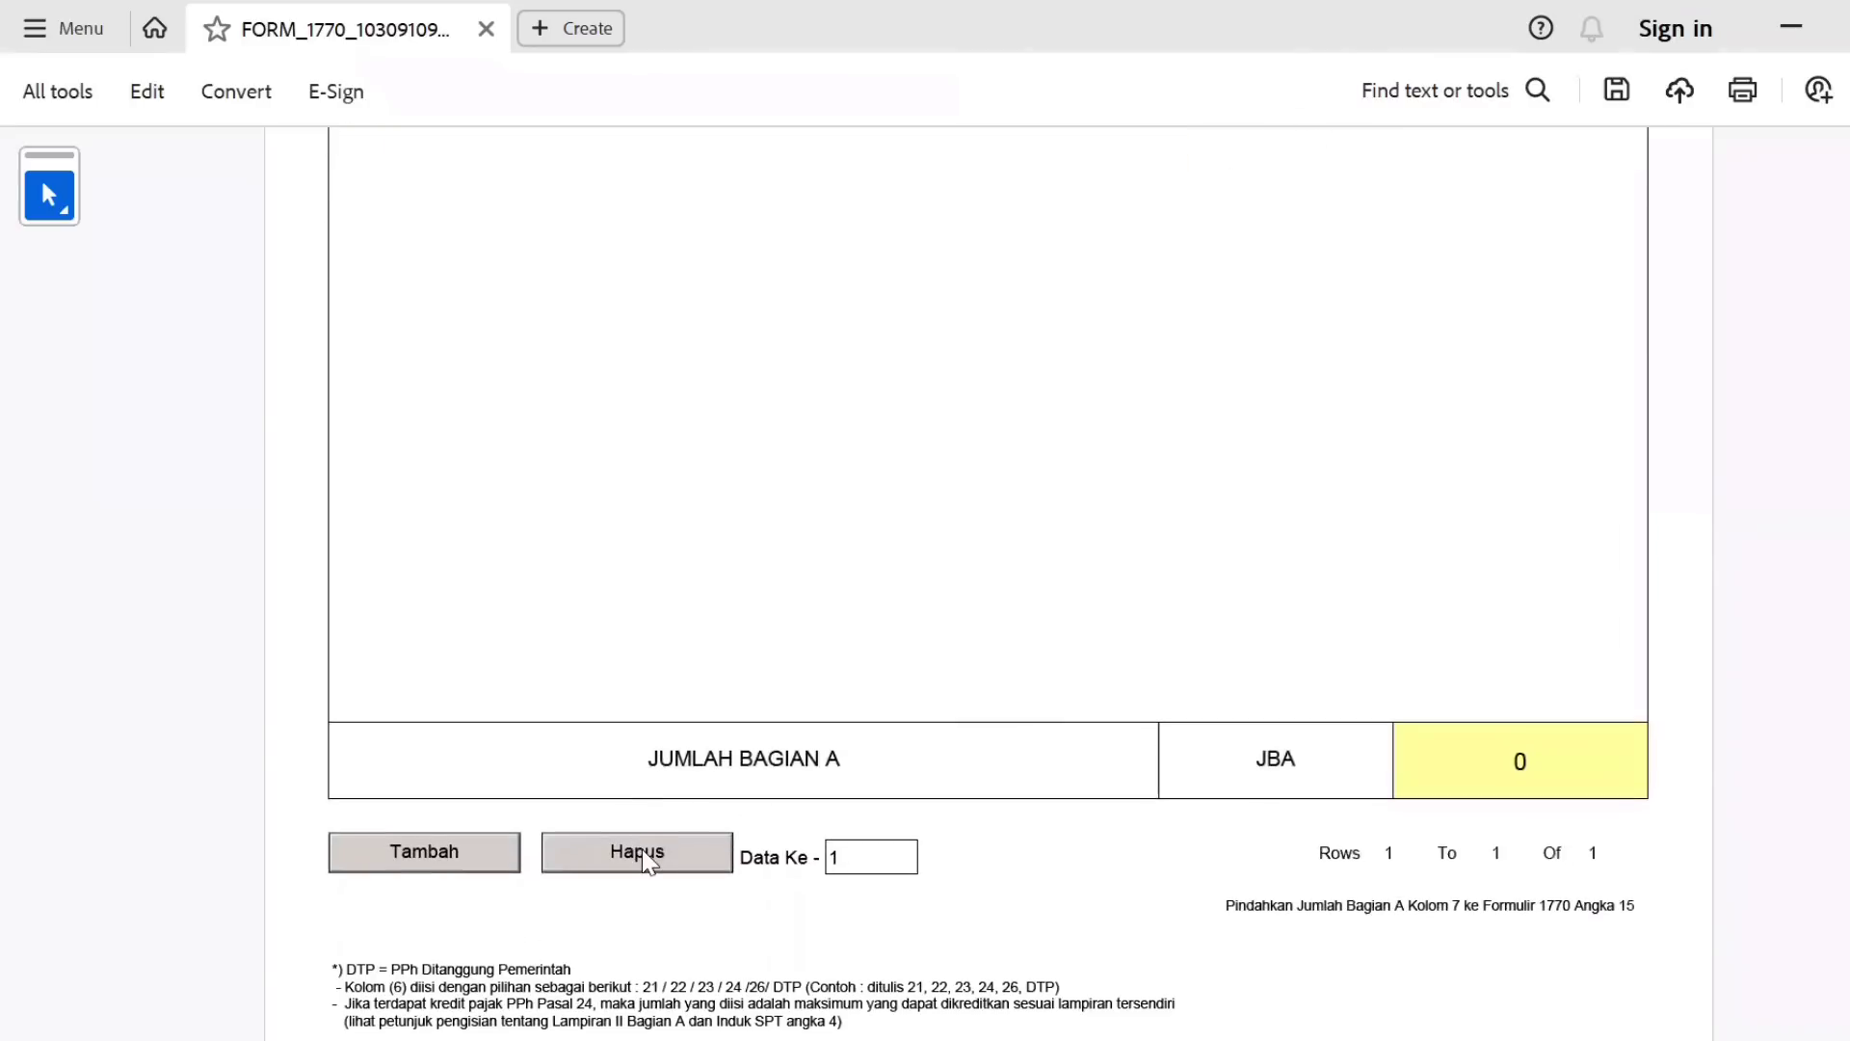
Give the trial row 30.000 withheld tax, then delete the row.
click(649, 857)
click(1251, 601)
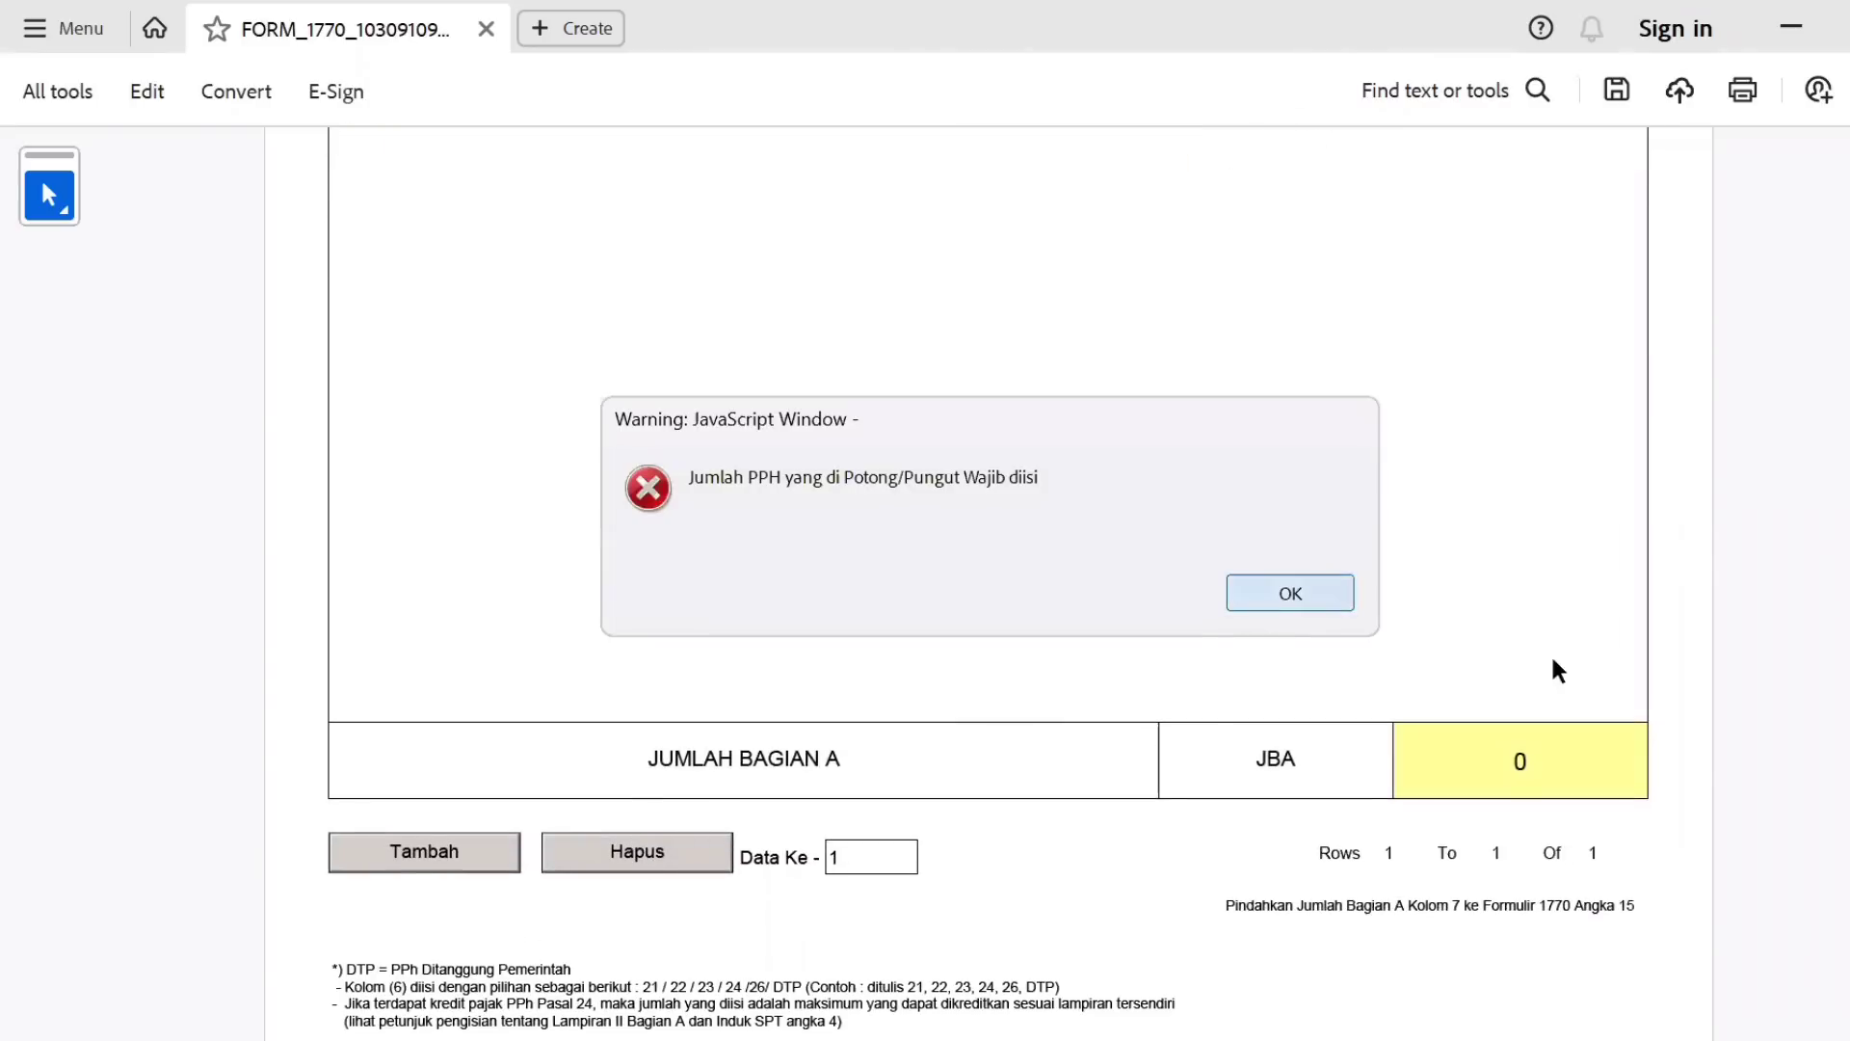
click(1385, 605)
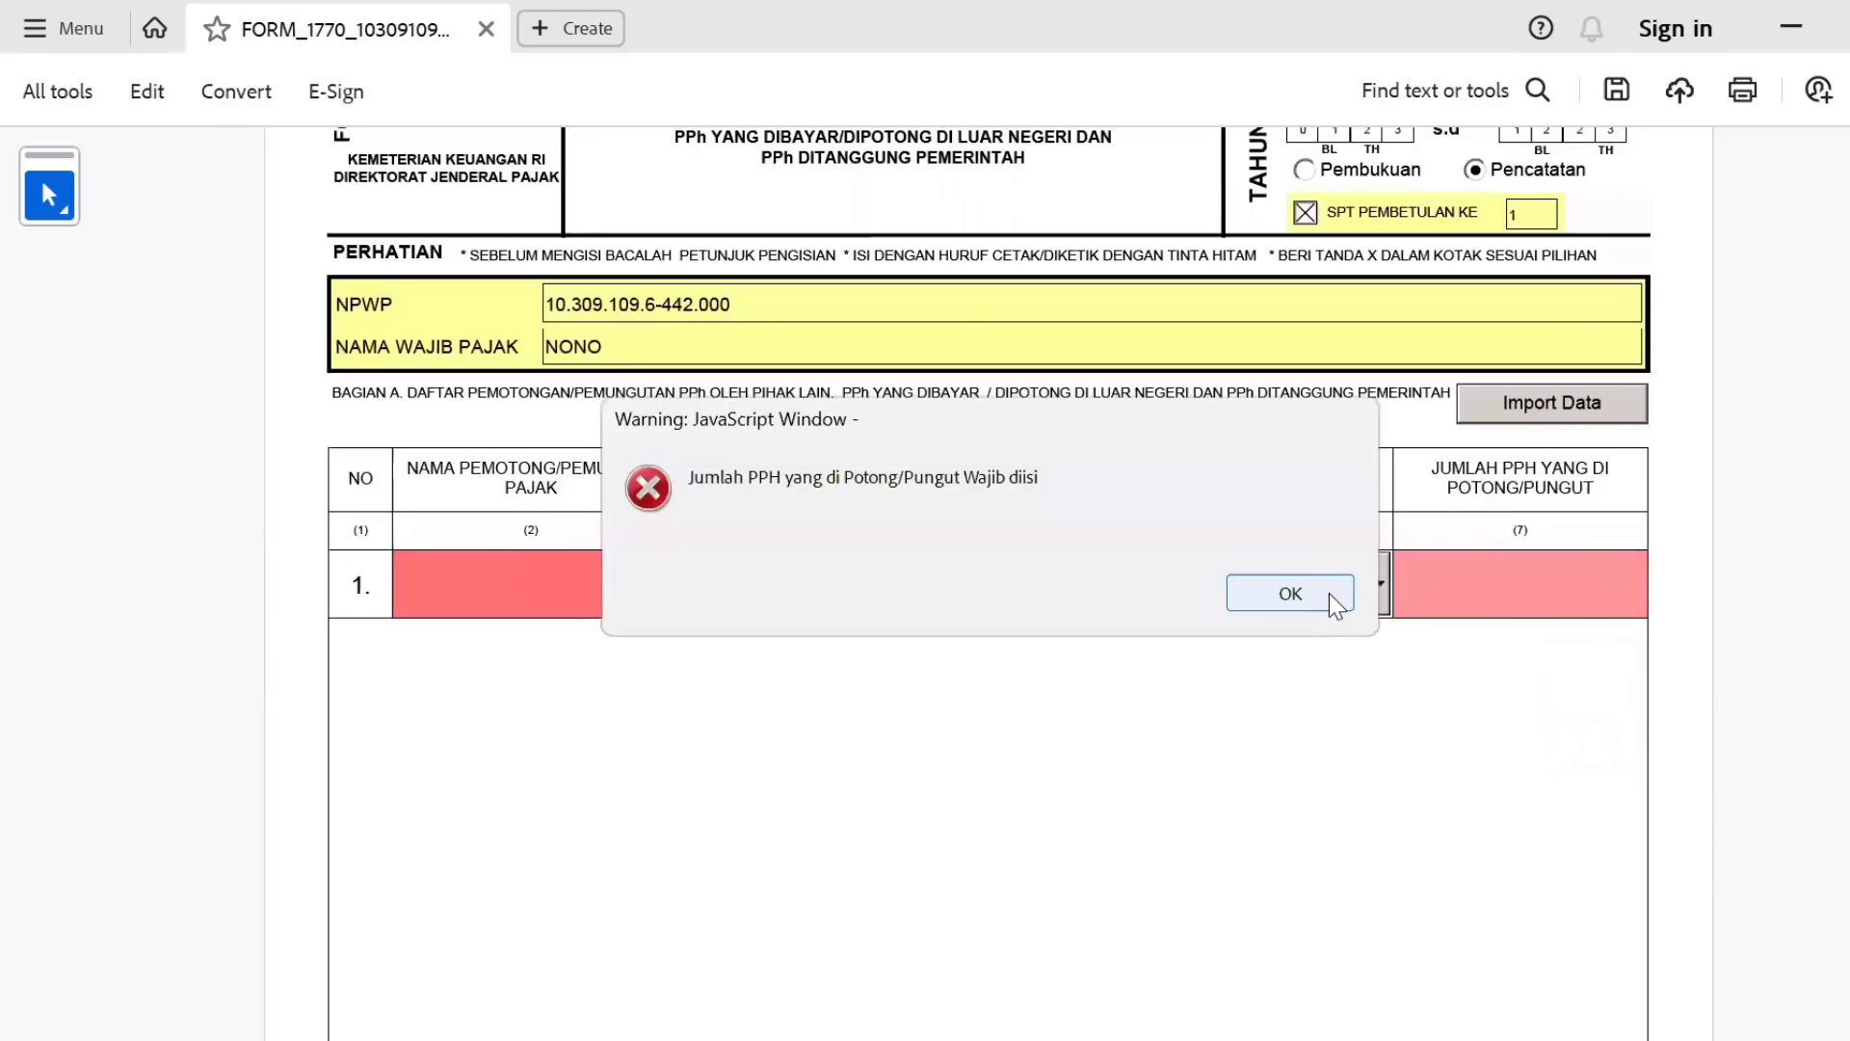
click(1328, 593)
text(3)
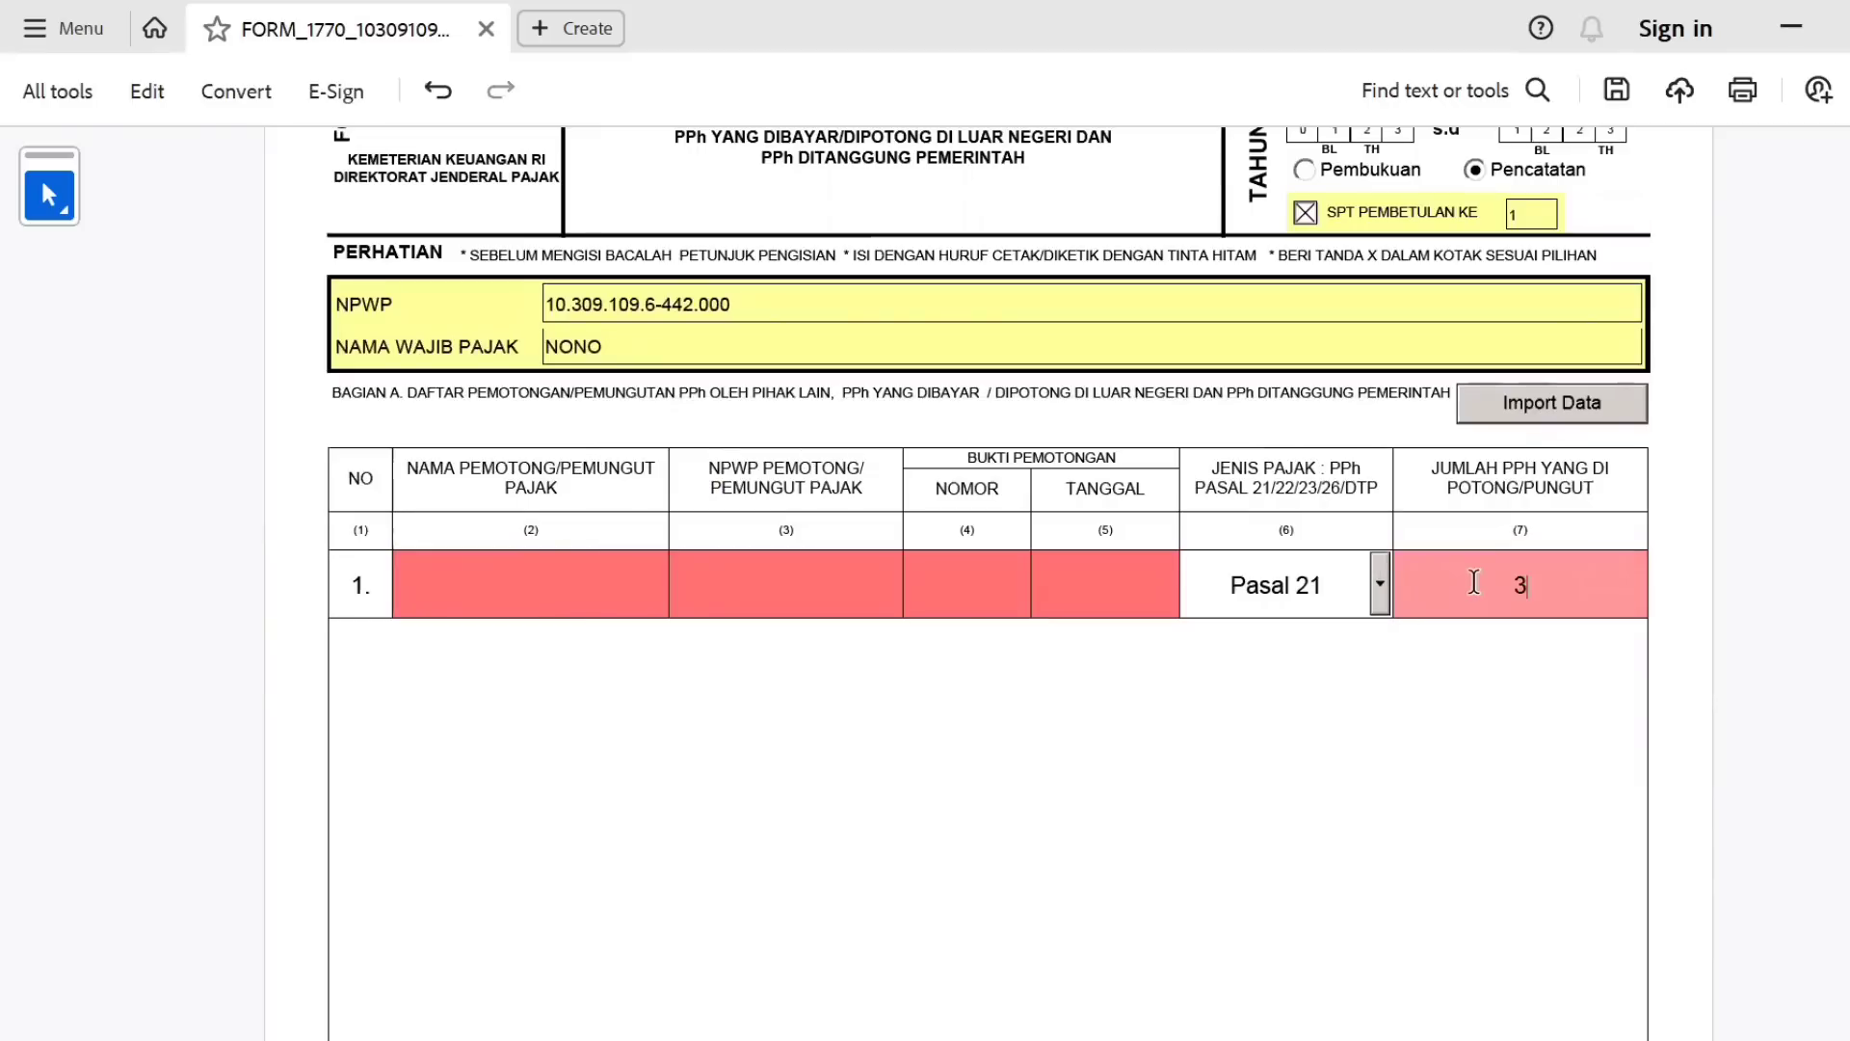
text(0.000)
key(Tab)
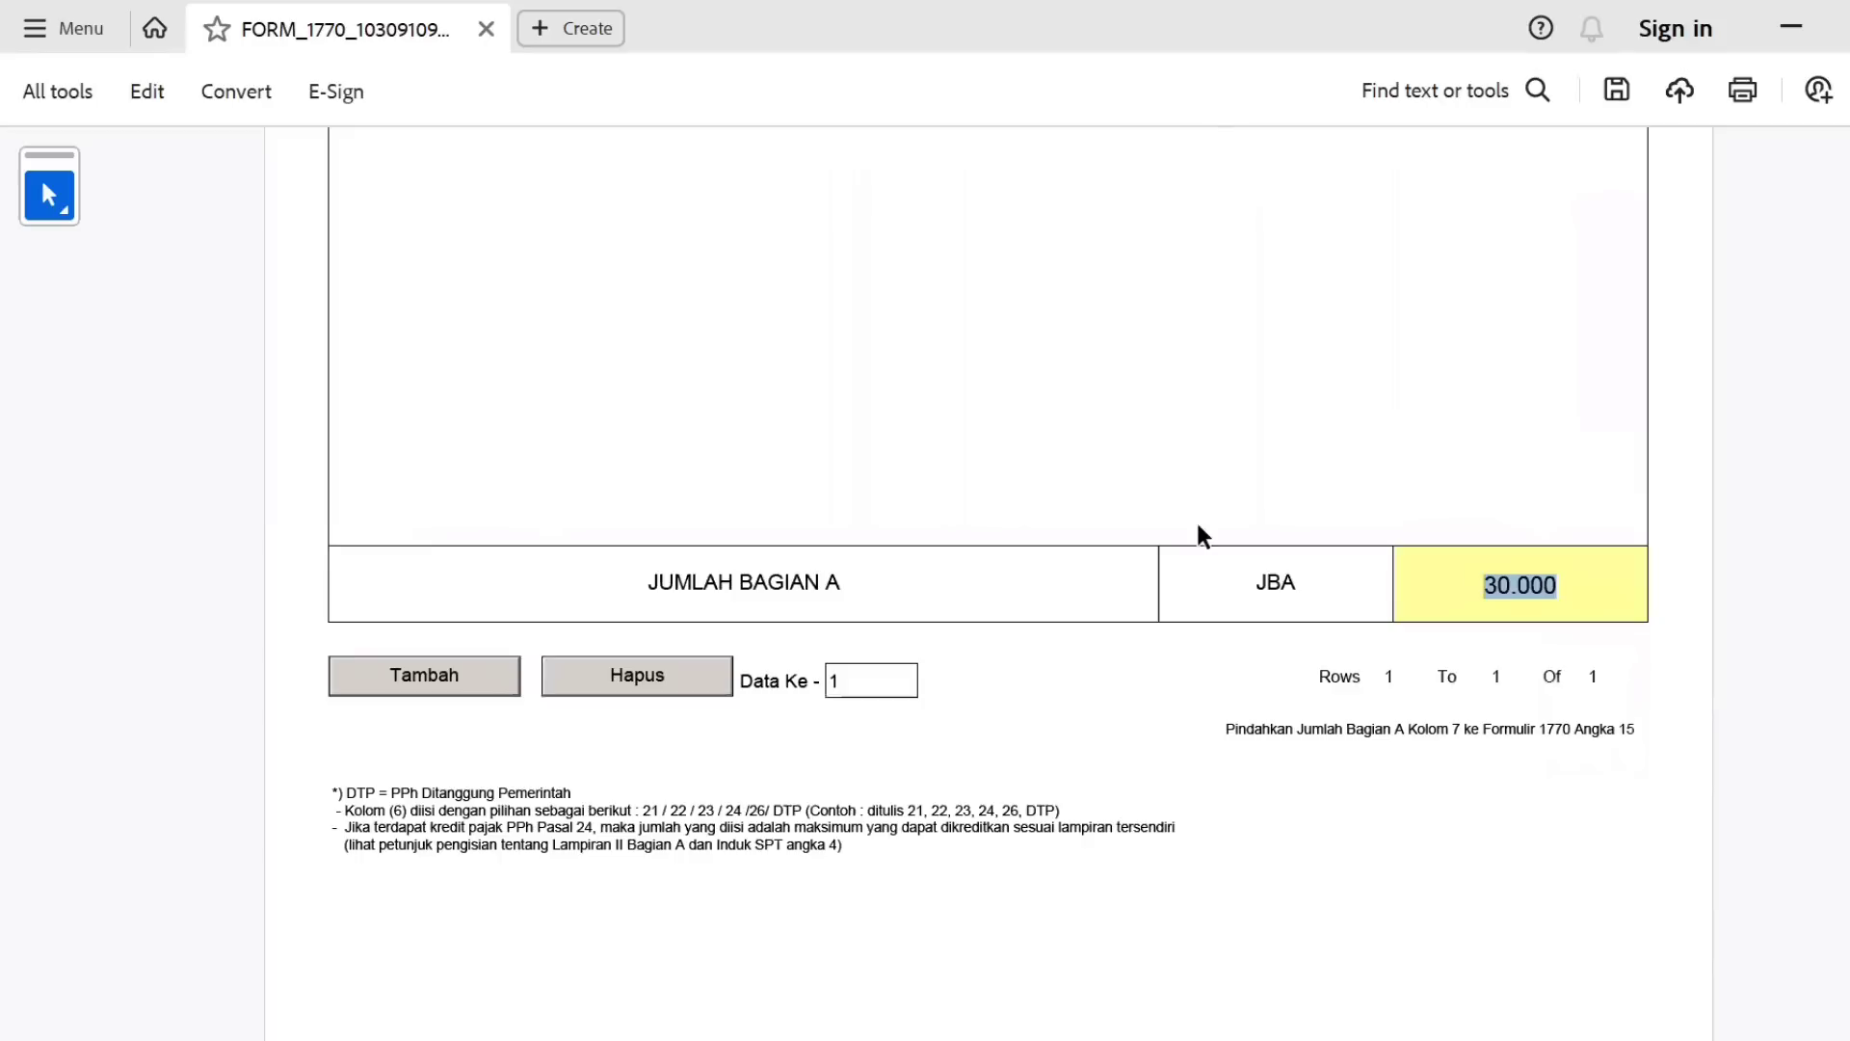
click(703, 675)
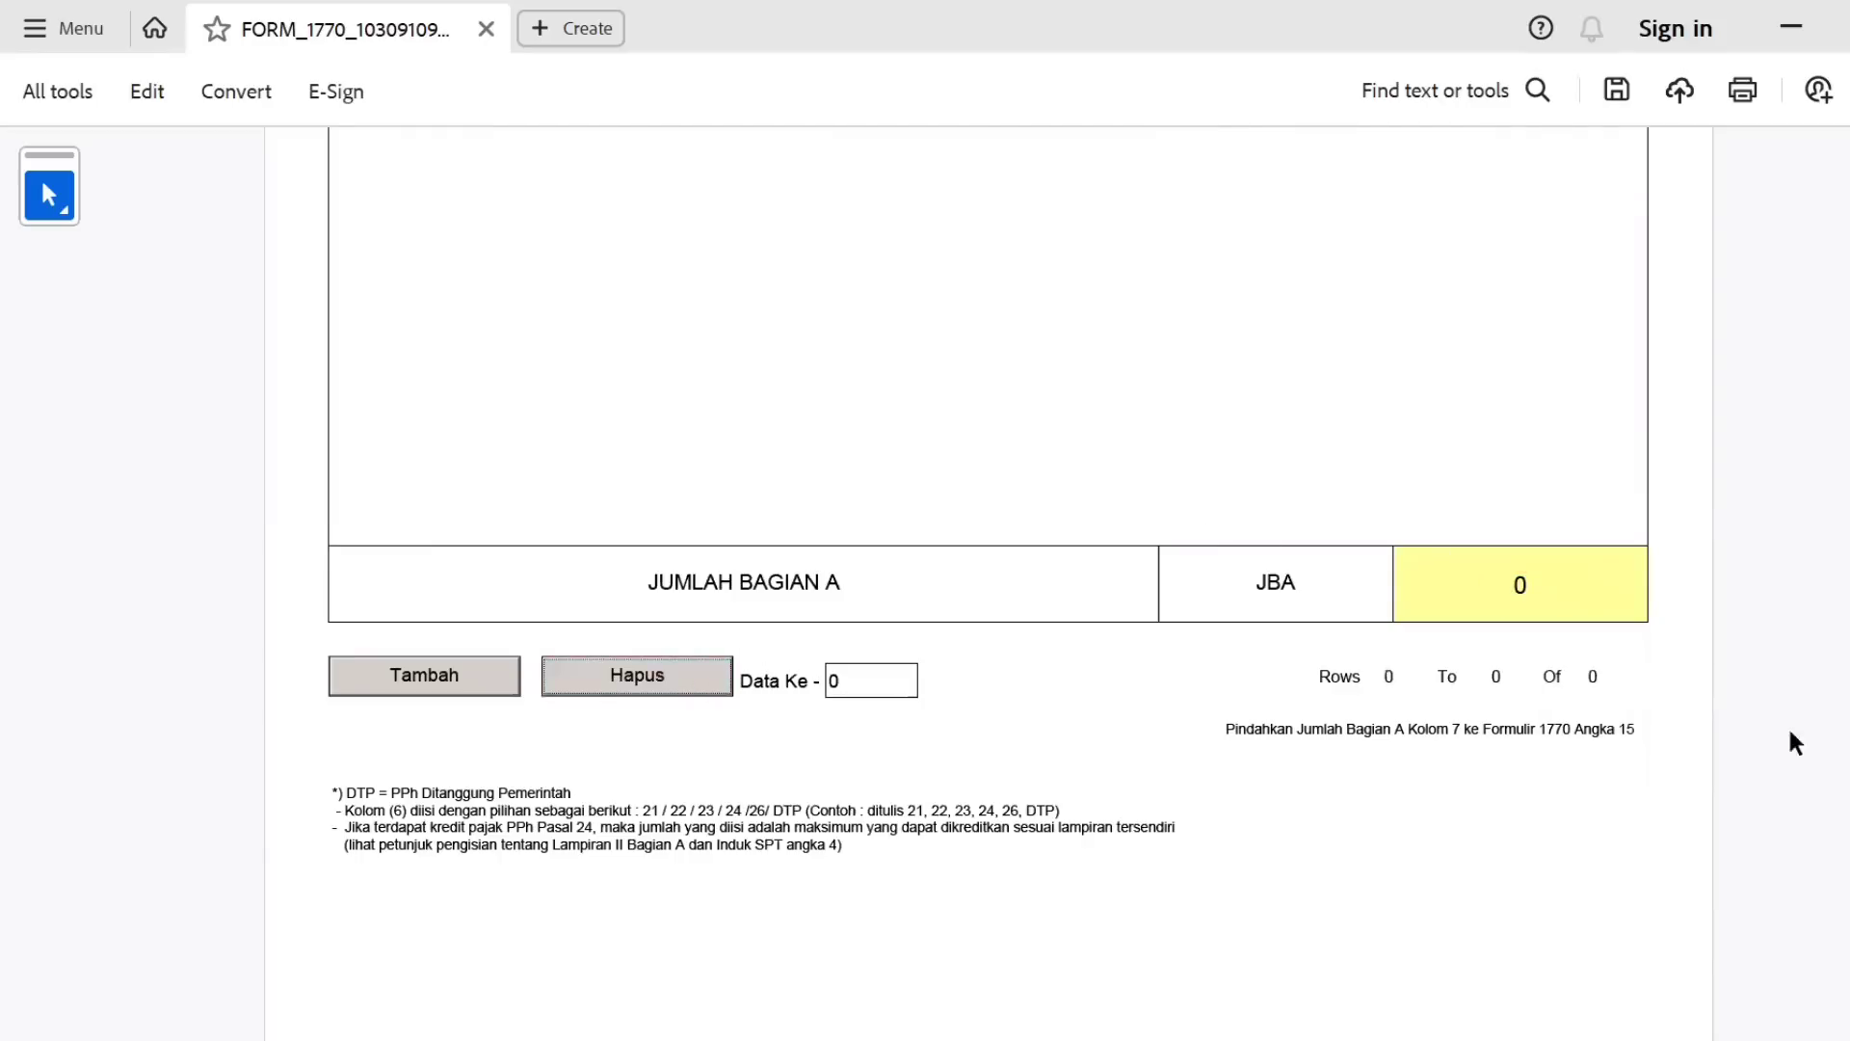
scroll(1841, 525, up, 10)
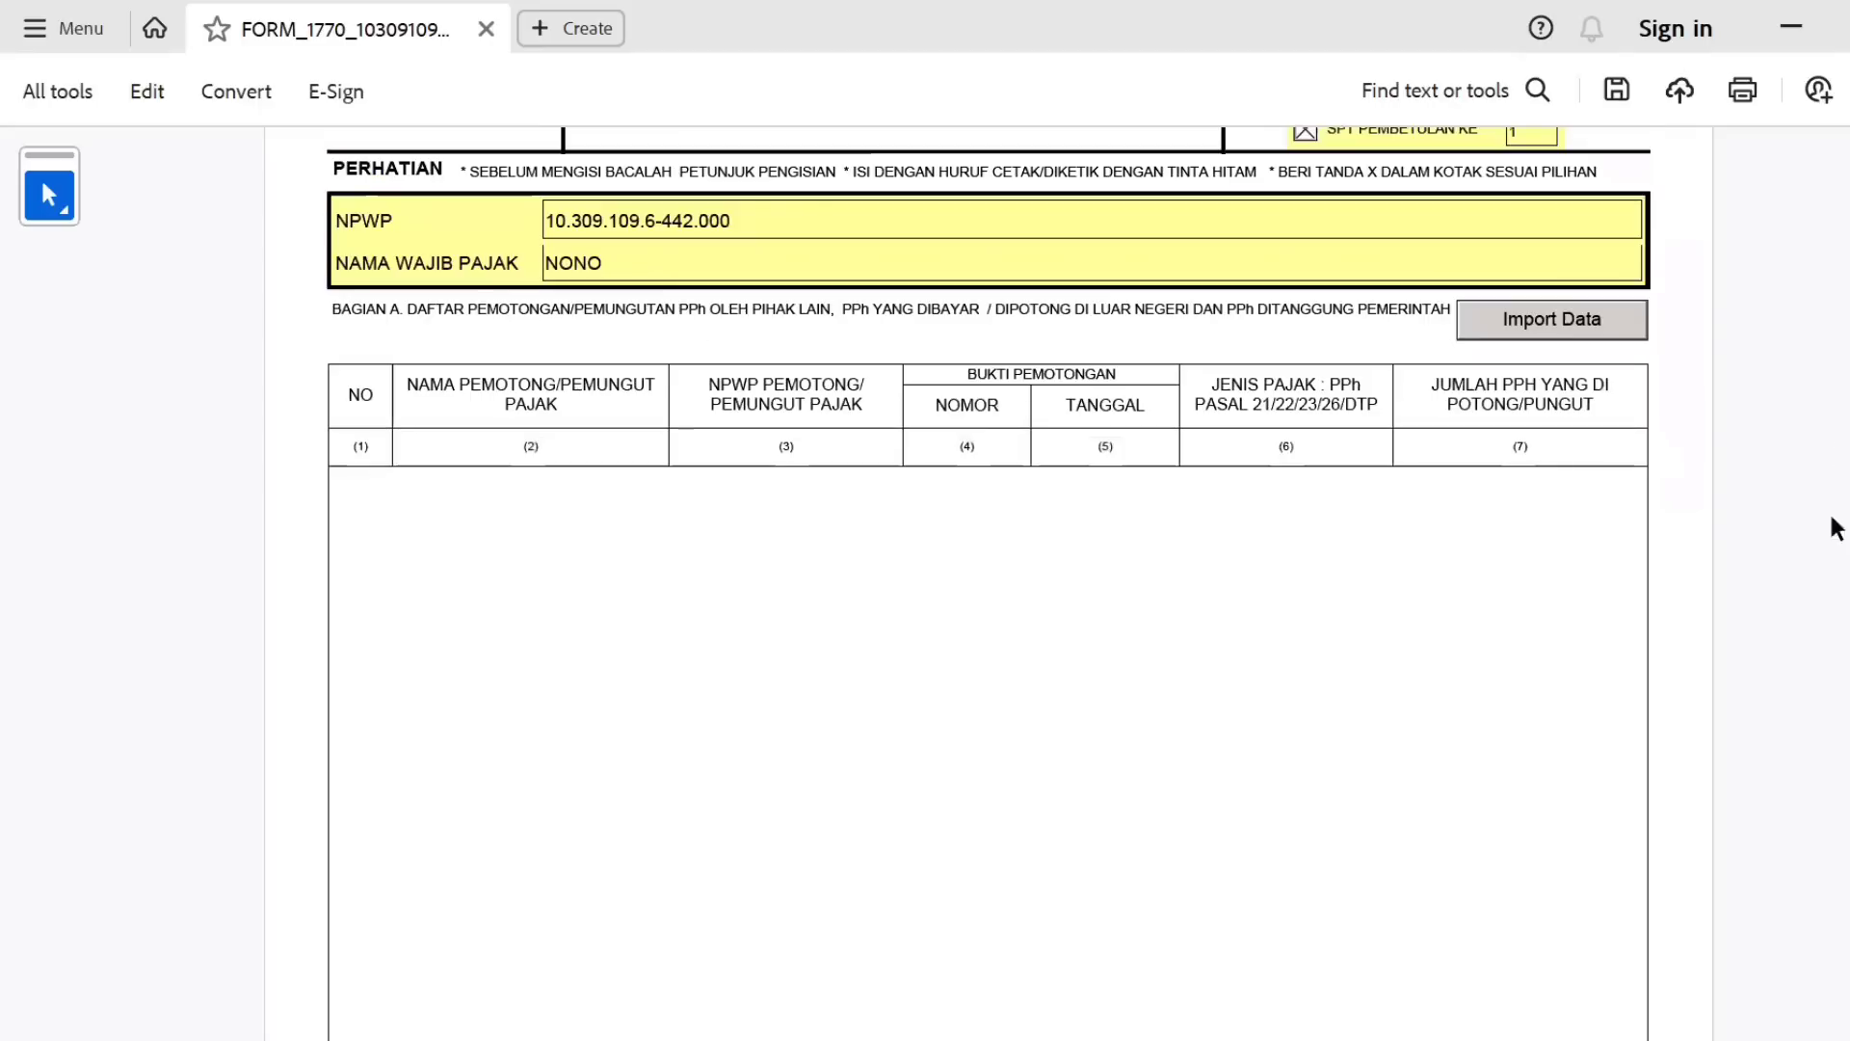
scroll(987, 578, up, 5)
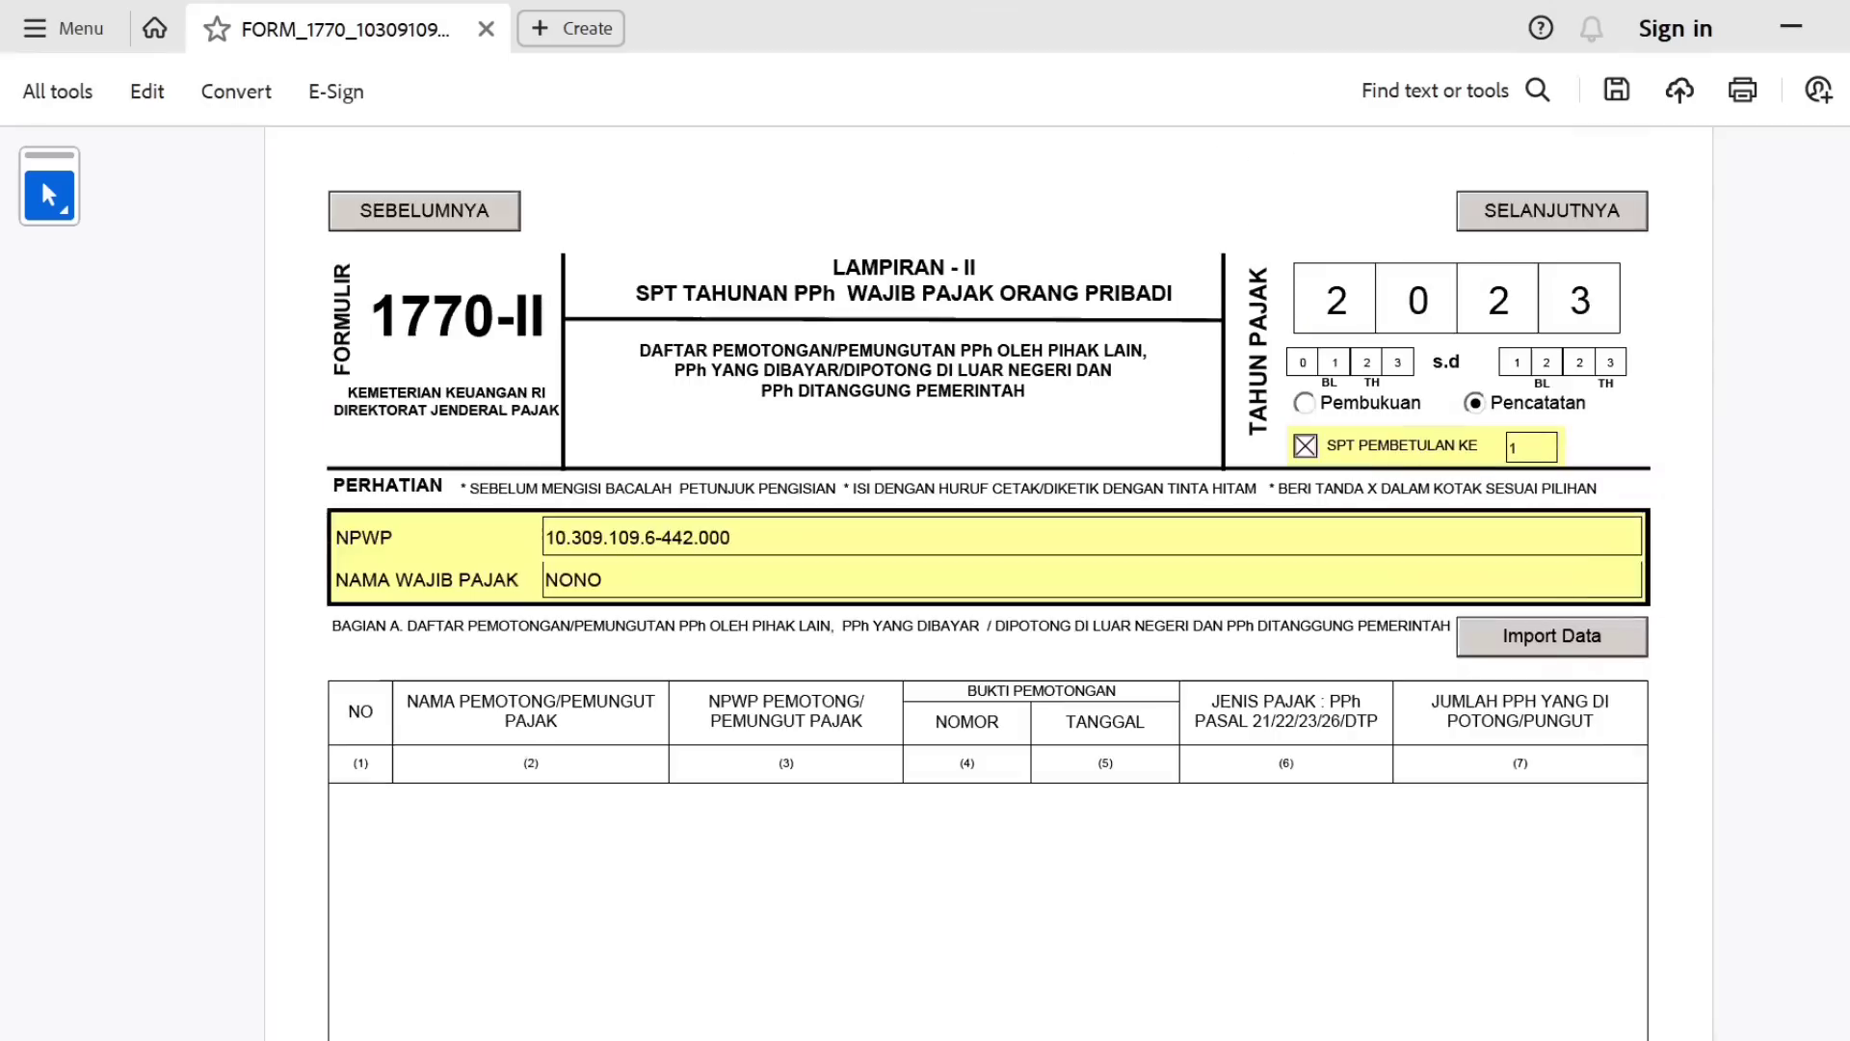
click(1587, 217)
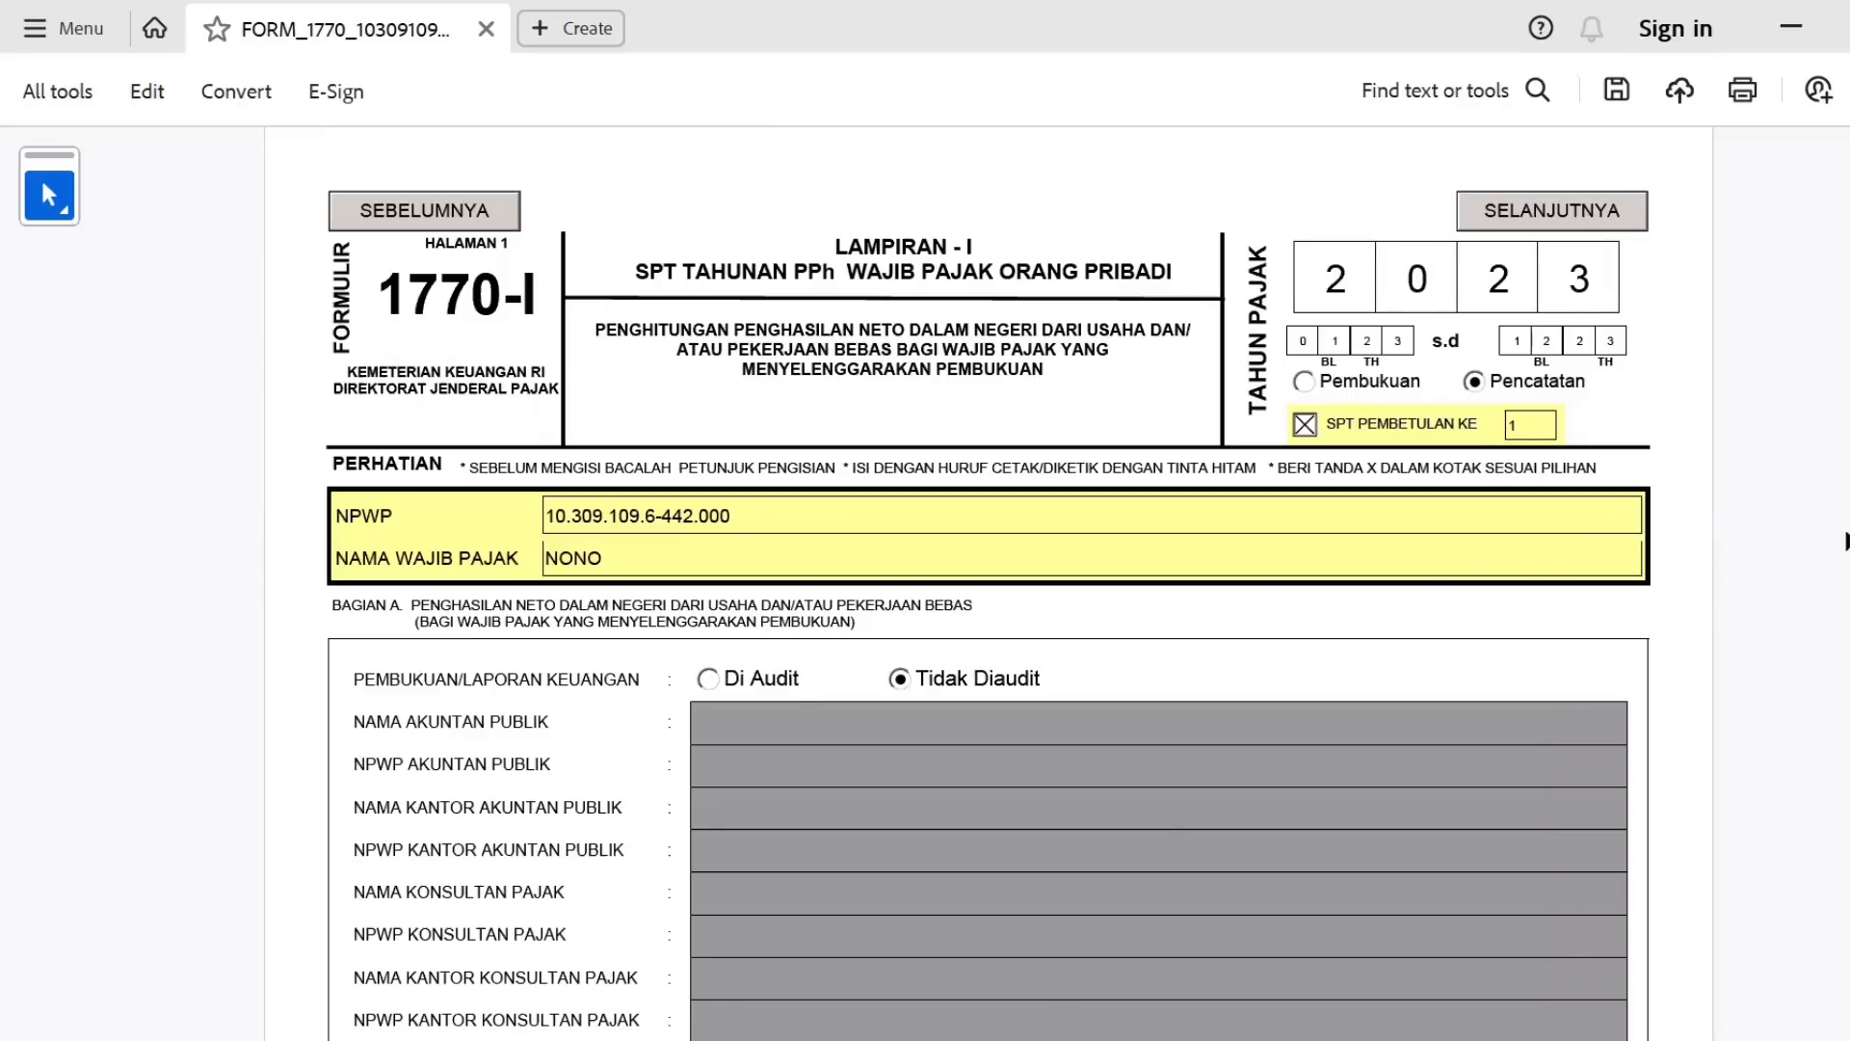
scroll(986, 583, down, 4)
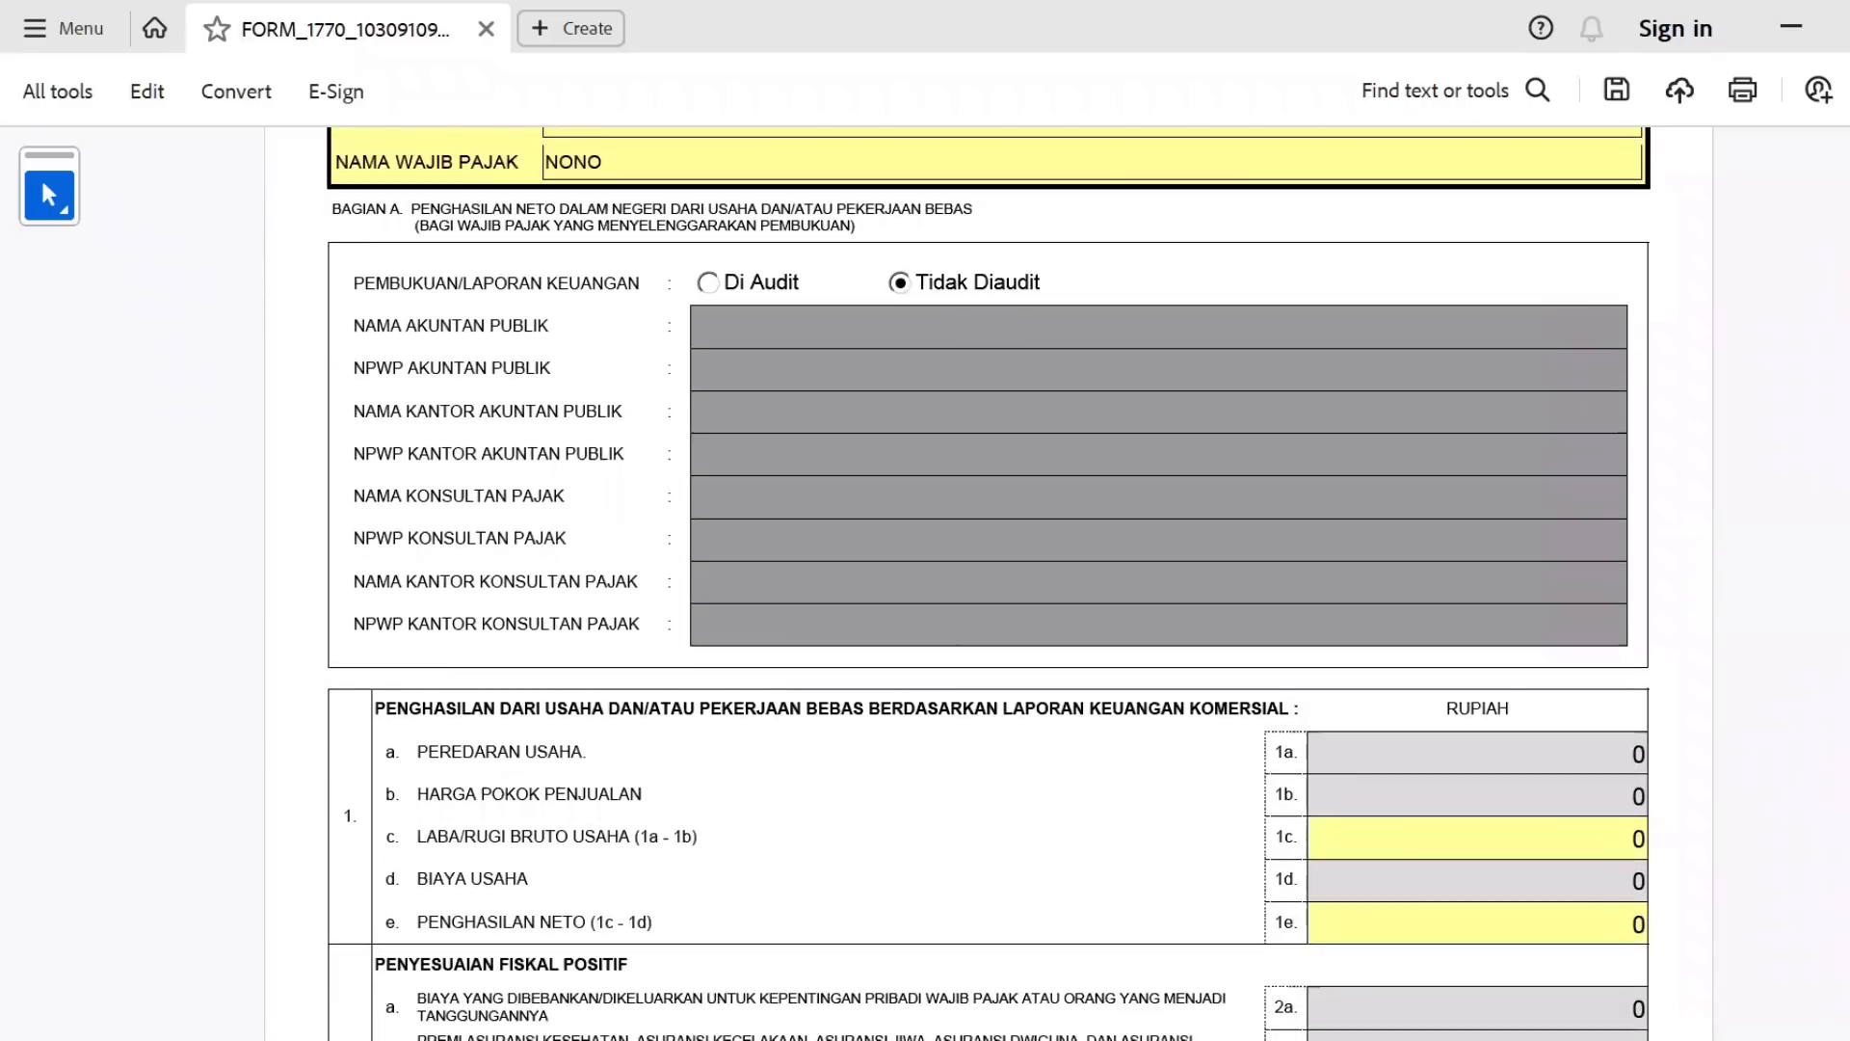
scroll(1781, 680, down, 1)
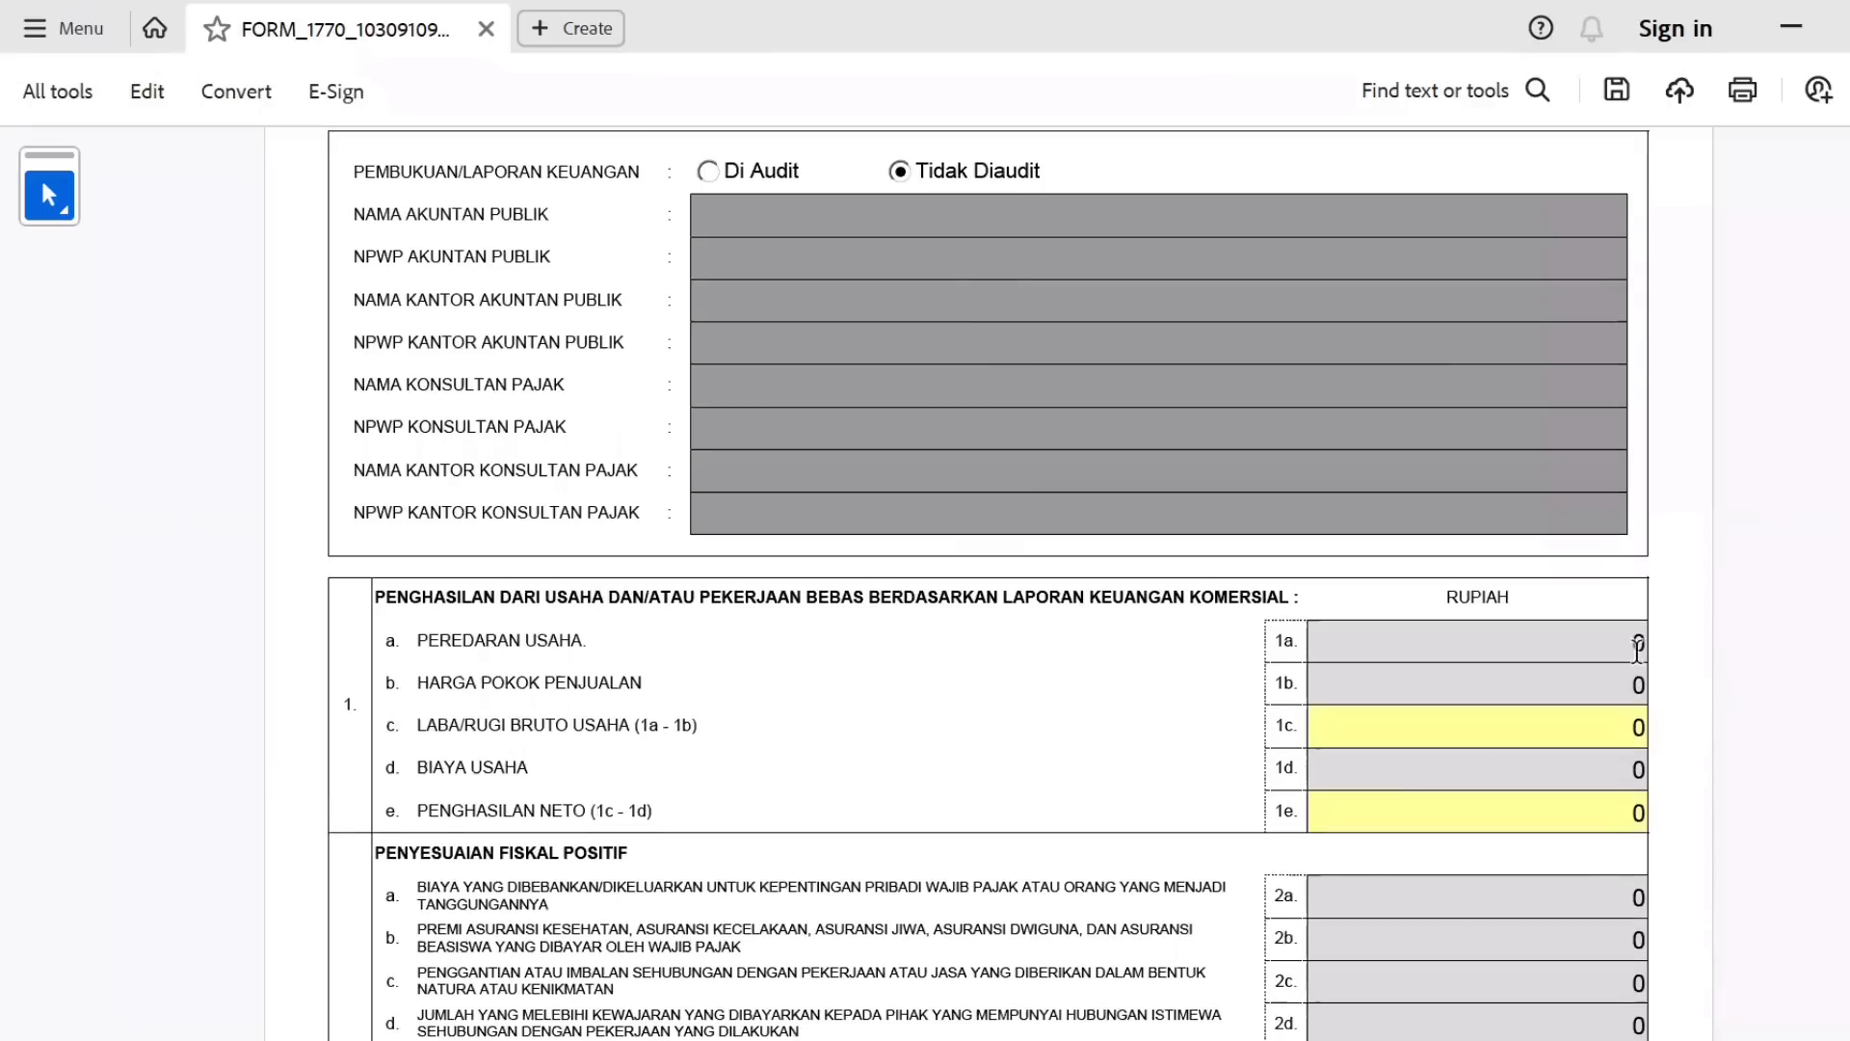
click(1641, 643)
scroll(866, 709, down, 5)
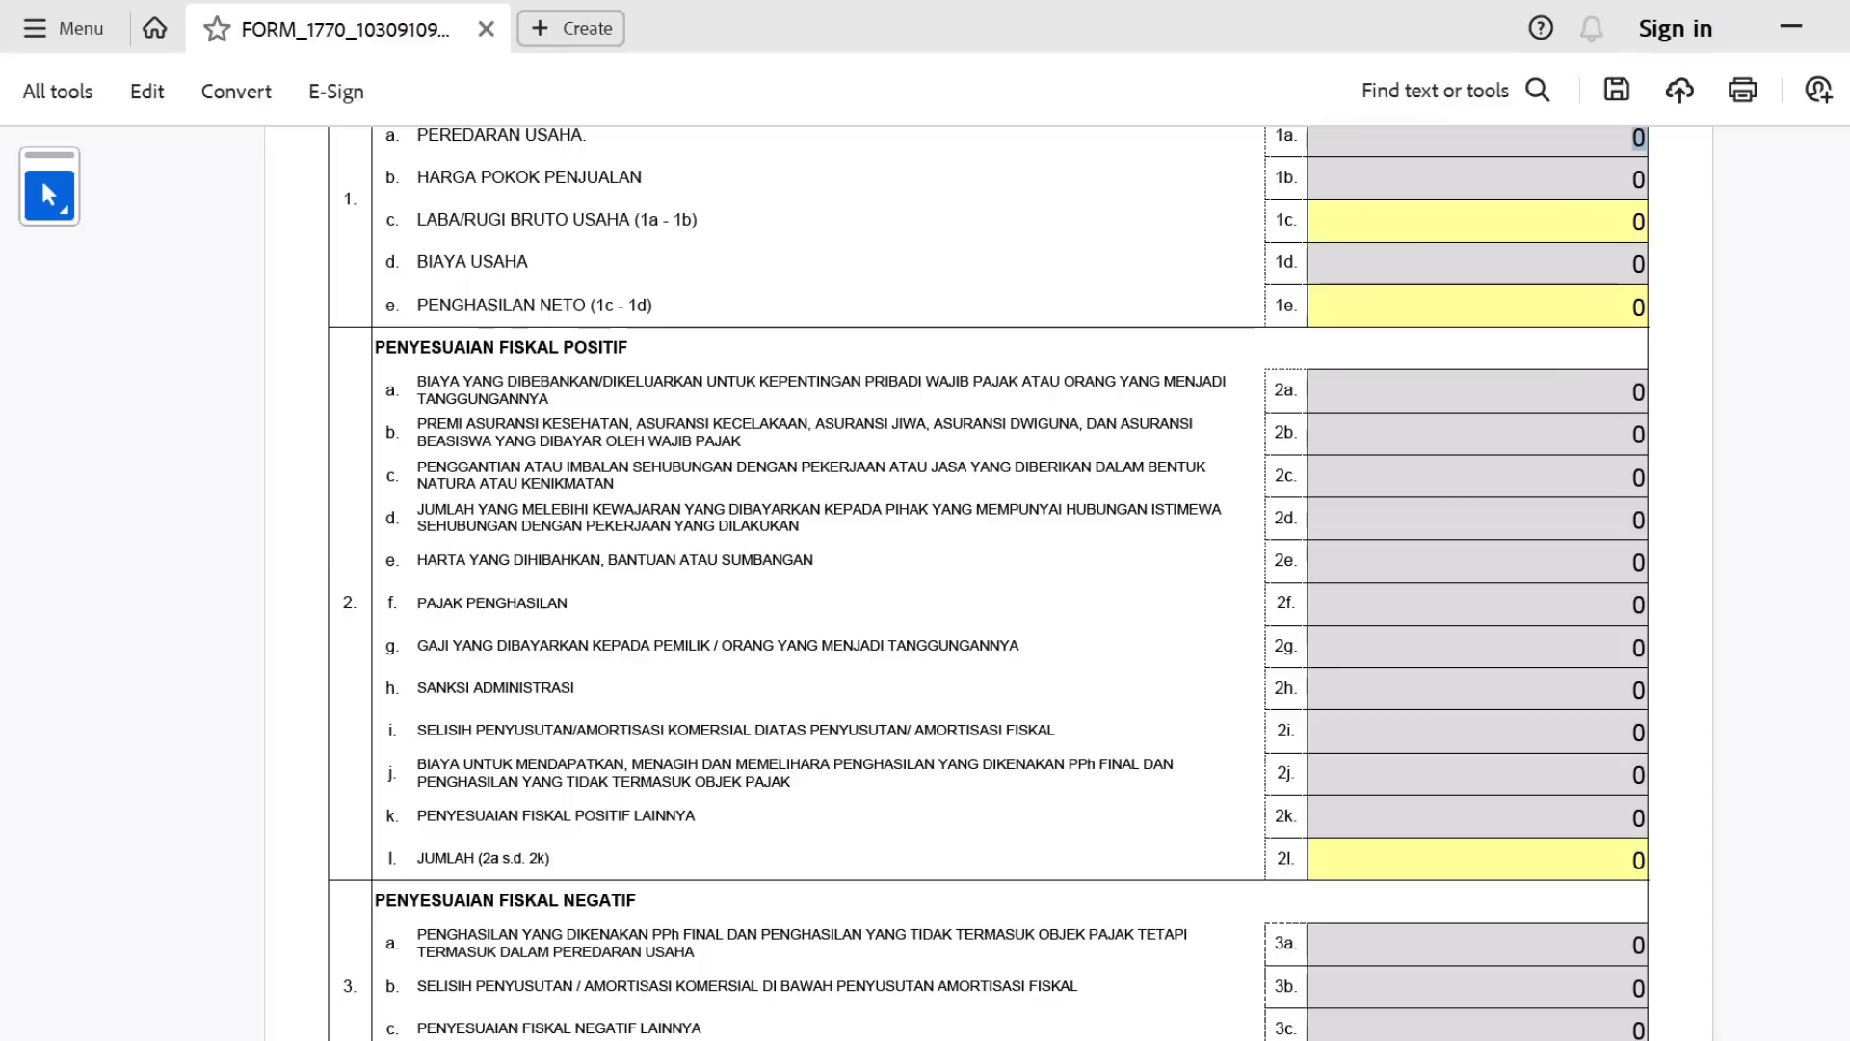
scroll(989, 562, down, 3)
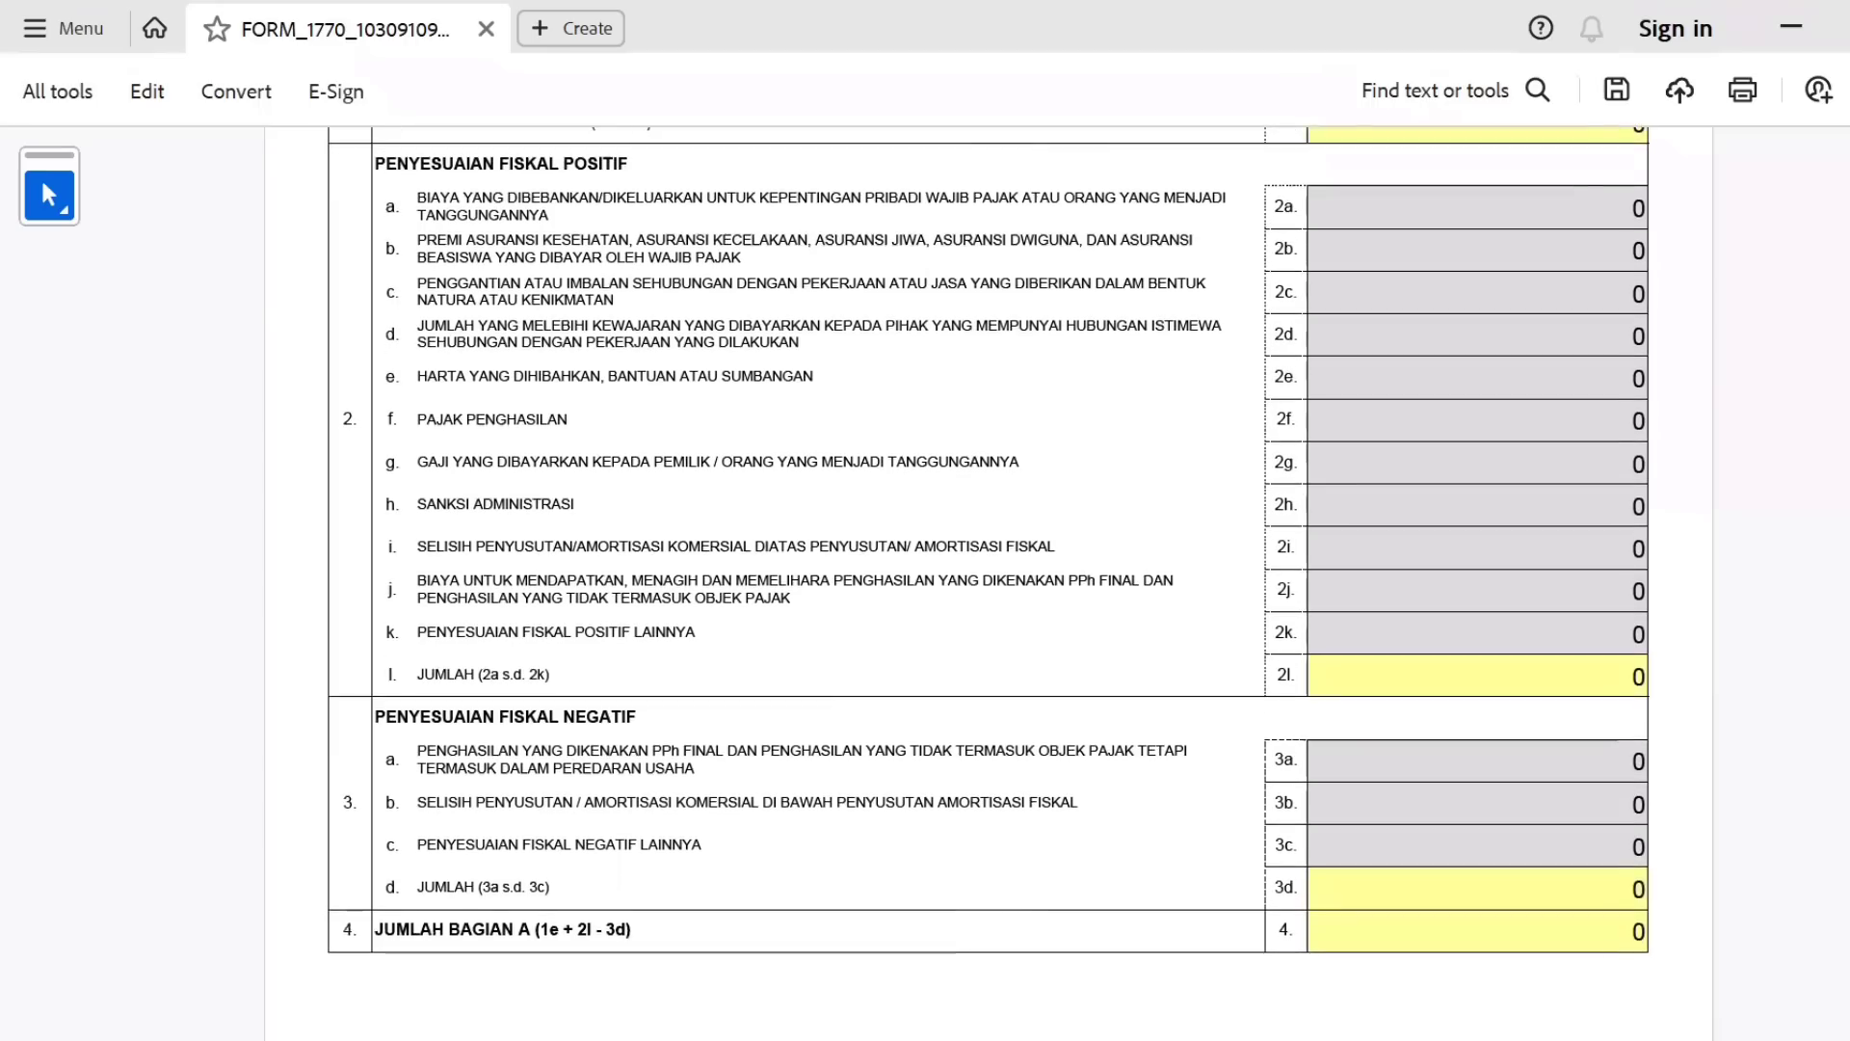
scroll(989, 561, up, 6)
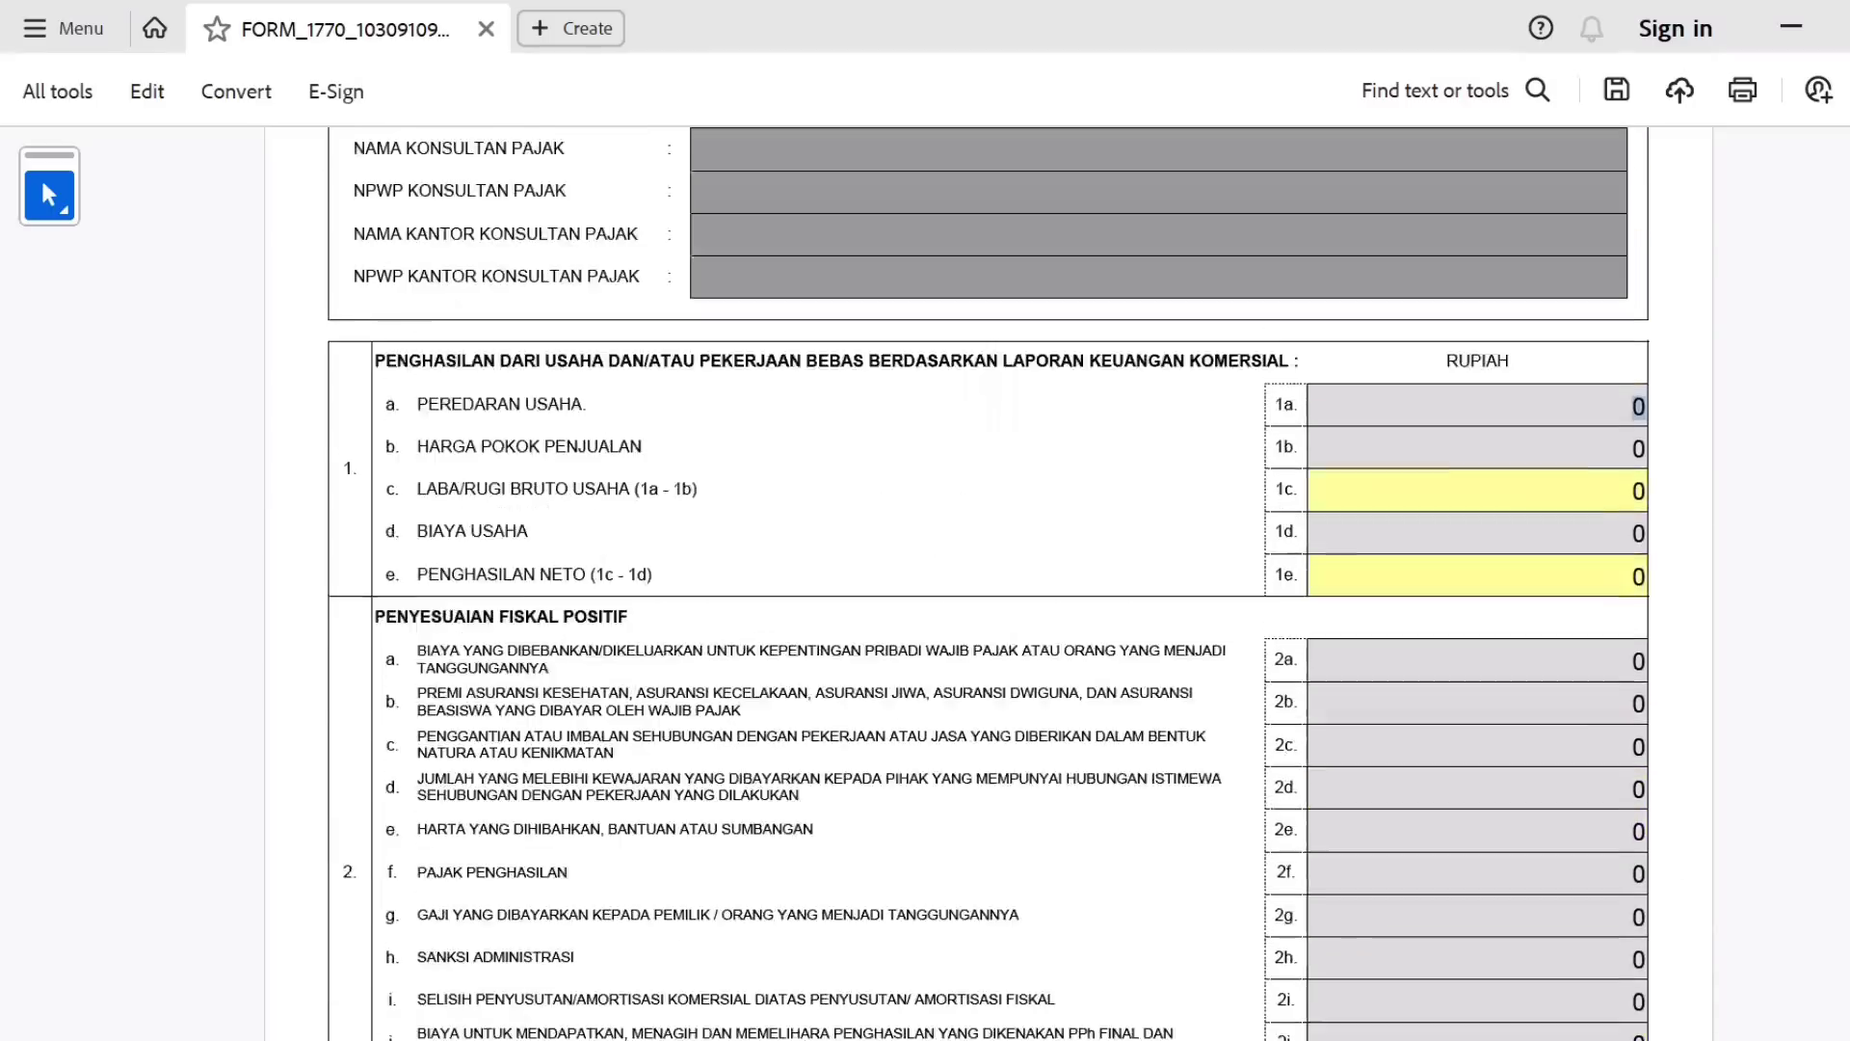
scroll(988, 562, up, 2)
scroll(988, 562, down, 9)
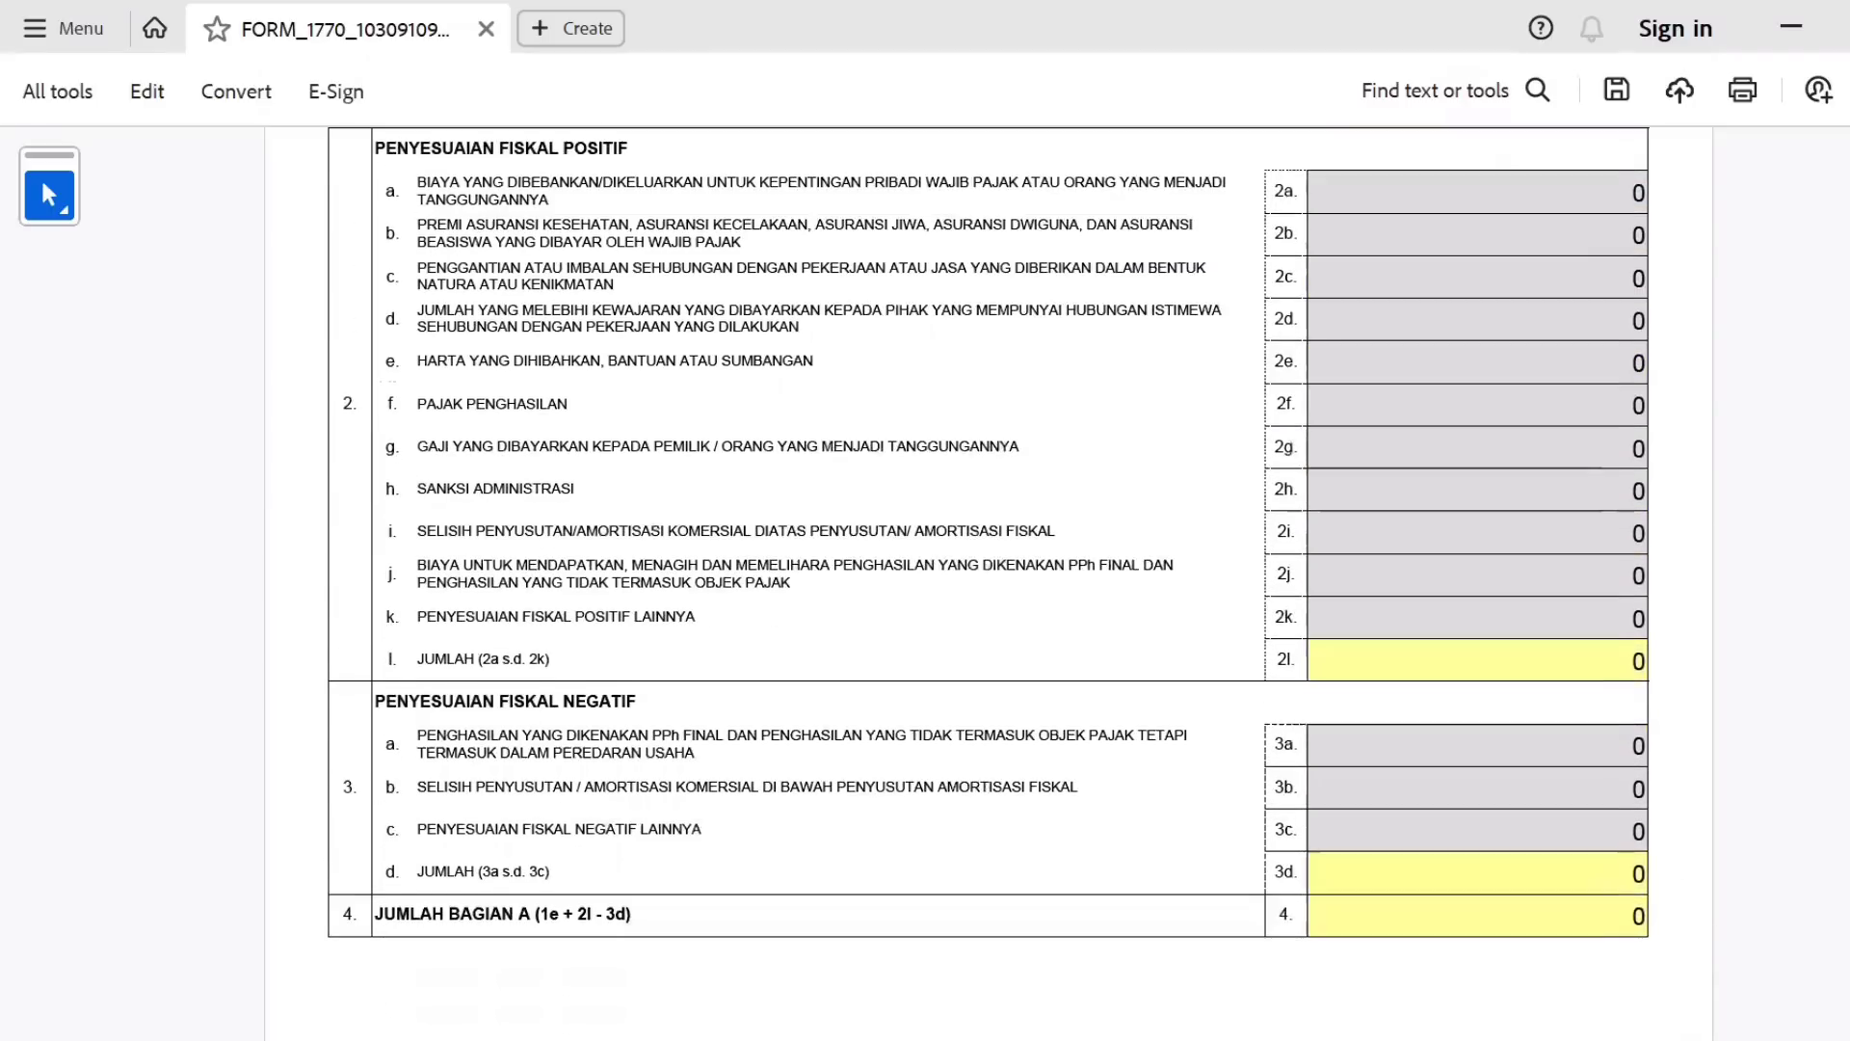
scroll(989, 562, up, 12)
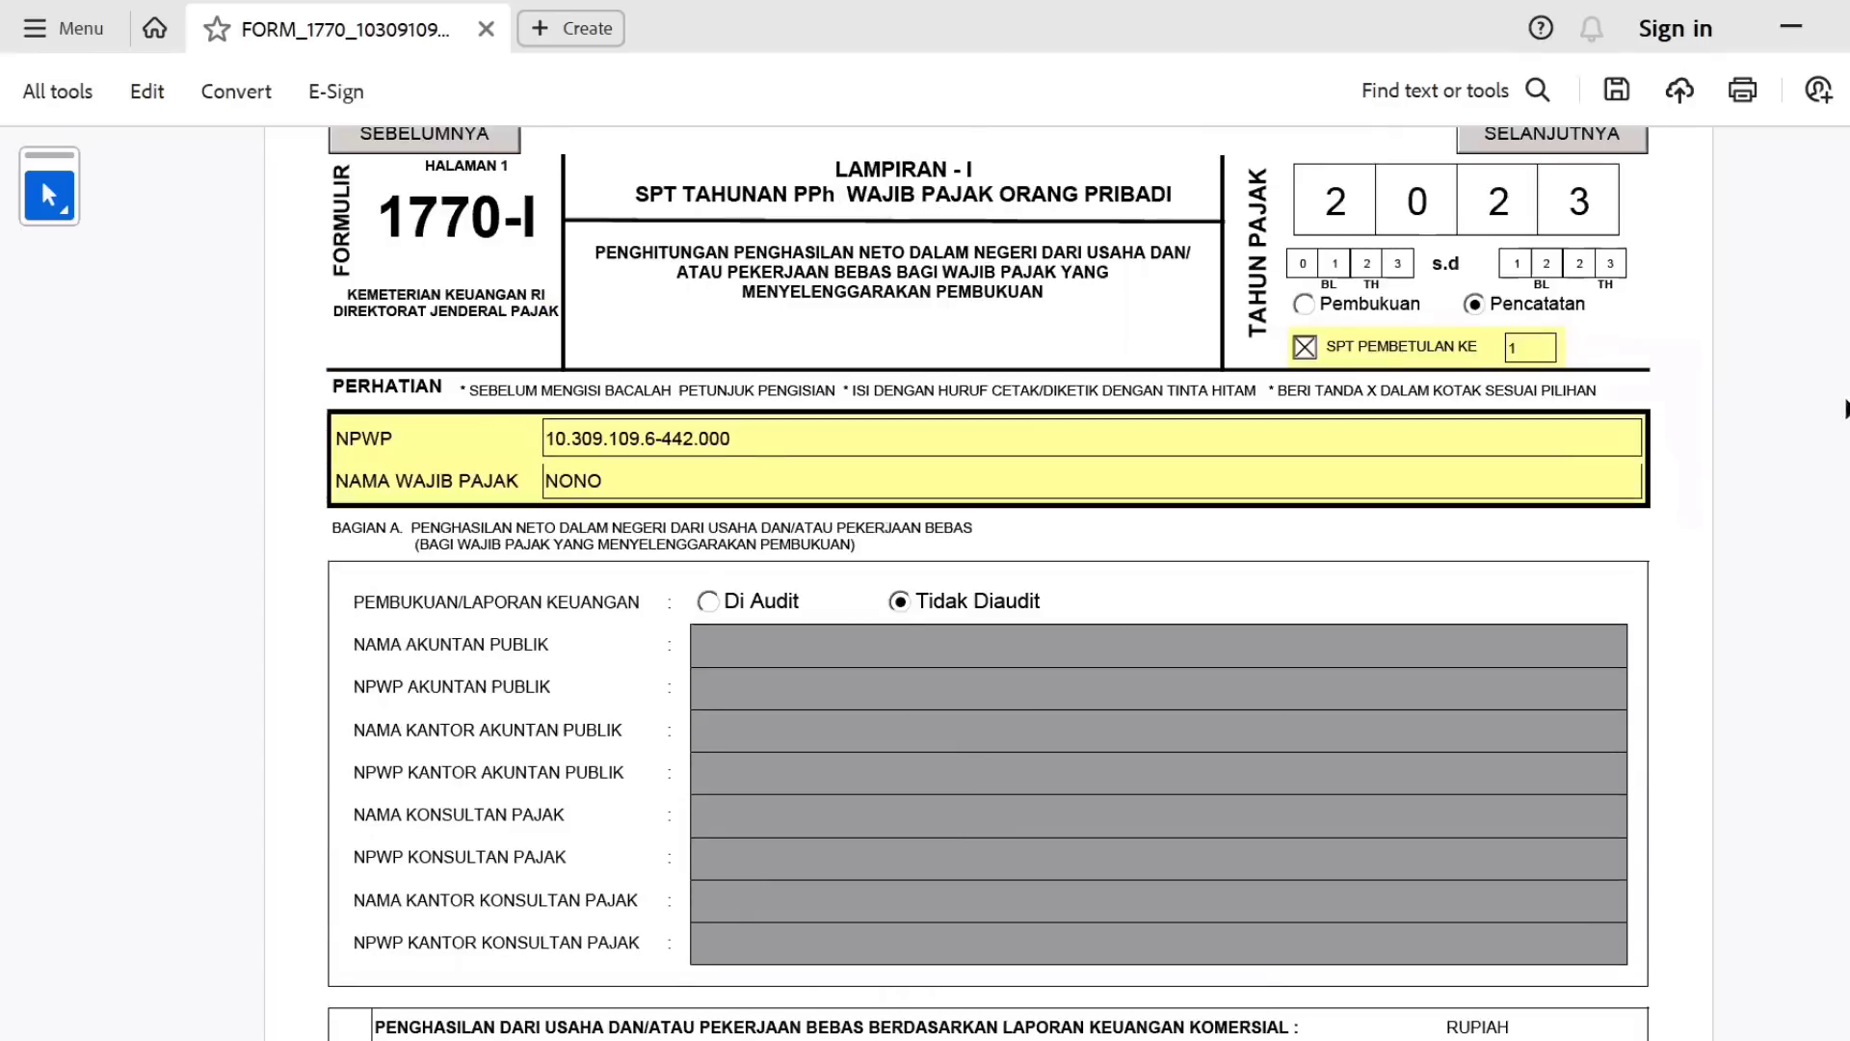
scroll(989, 562, down, 12)
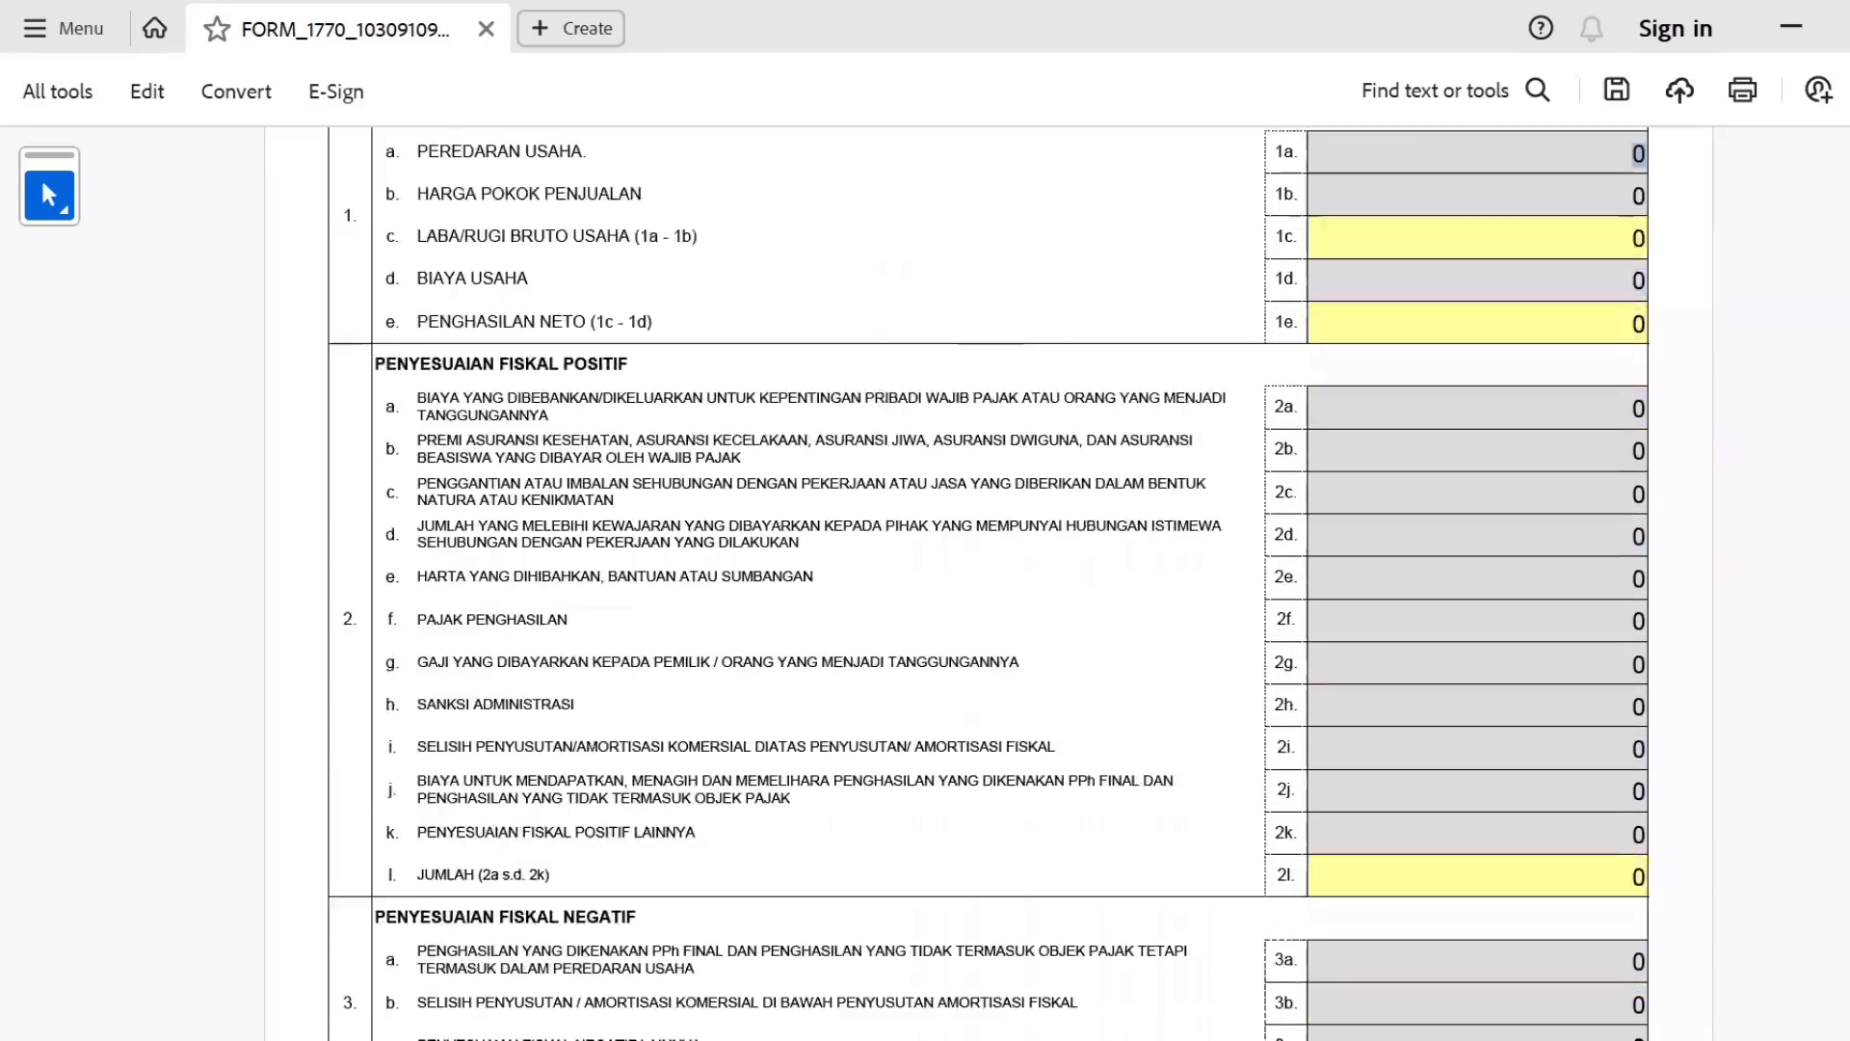
scroll(989, 562, up, 12)
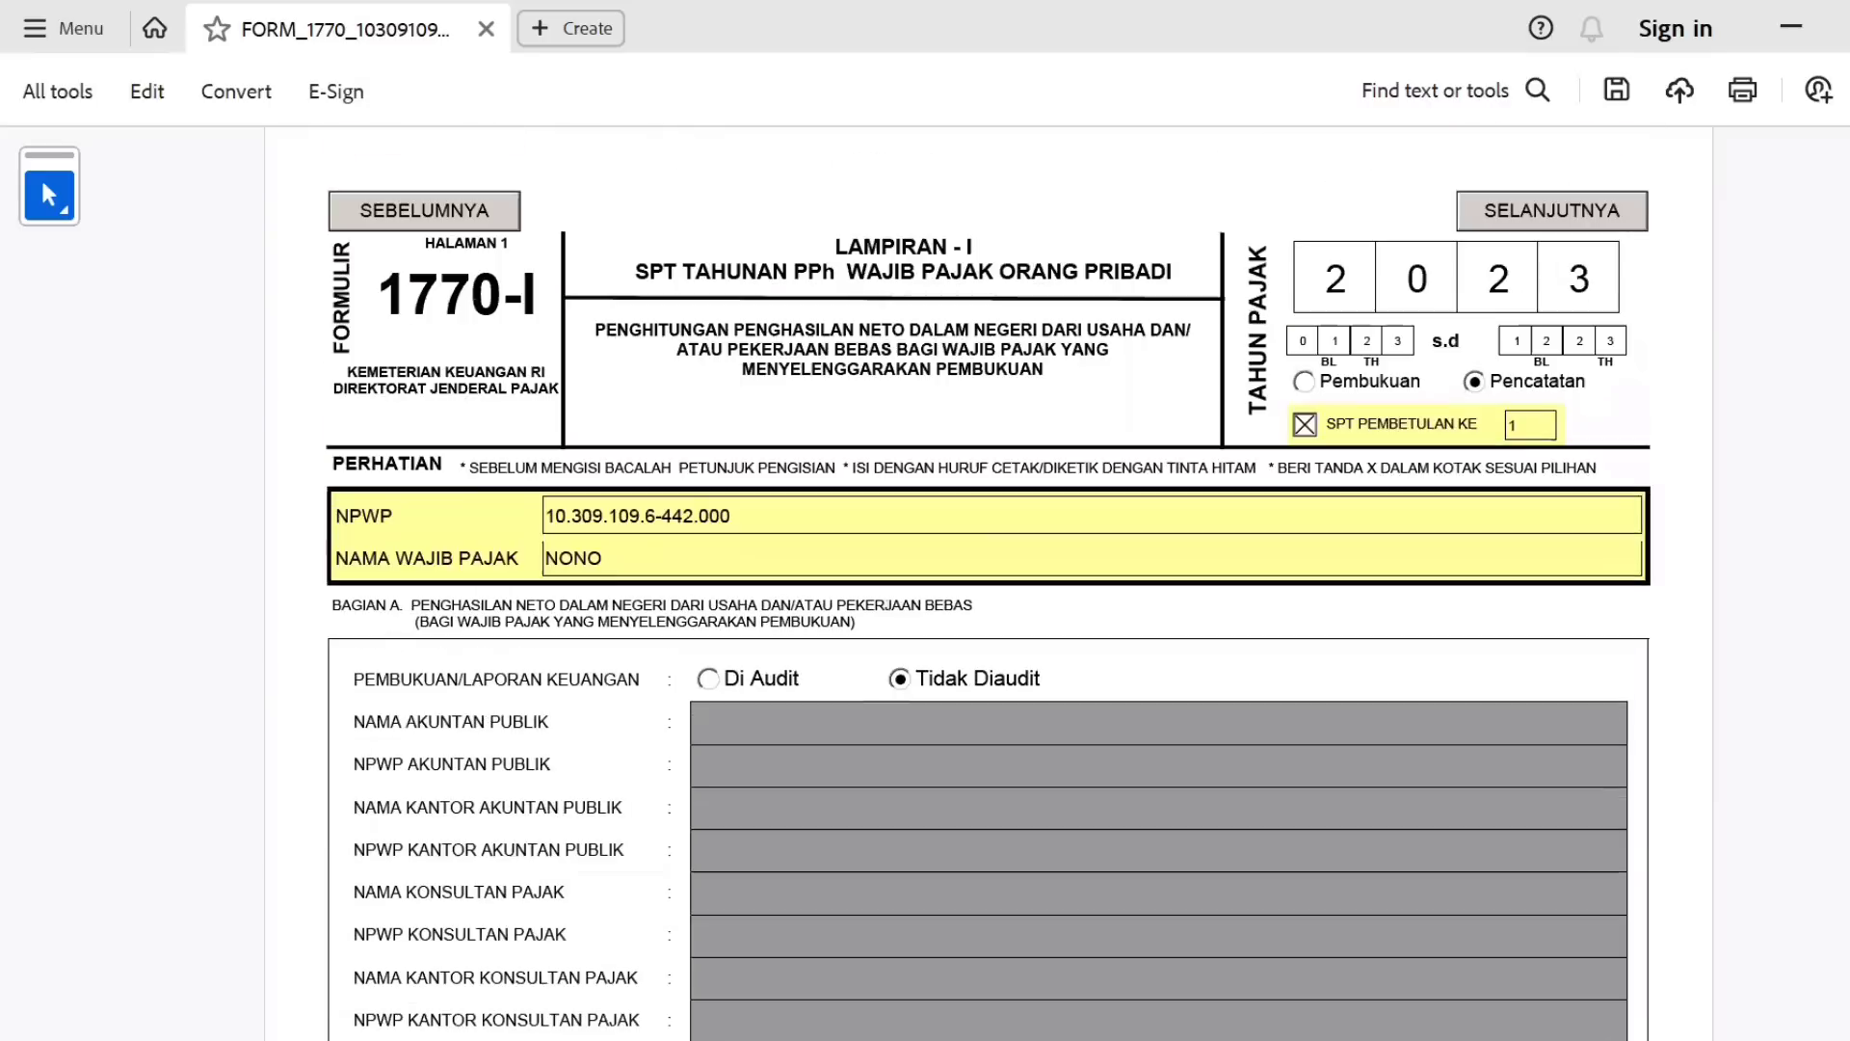
Move to Lampiran I page 2 and highlight the NORMA heading and PEKERJAAN BEBAS row.
click(1621, 216)
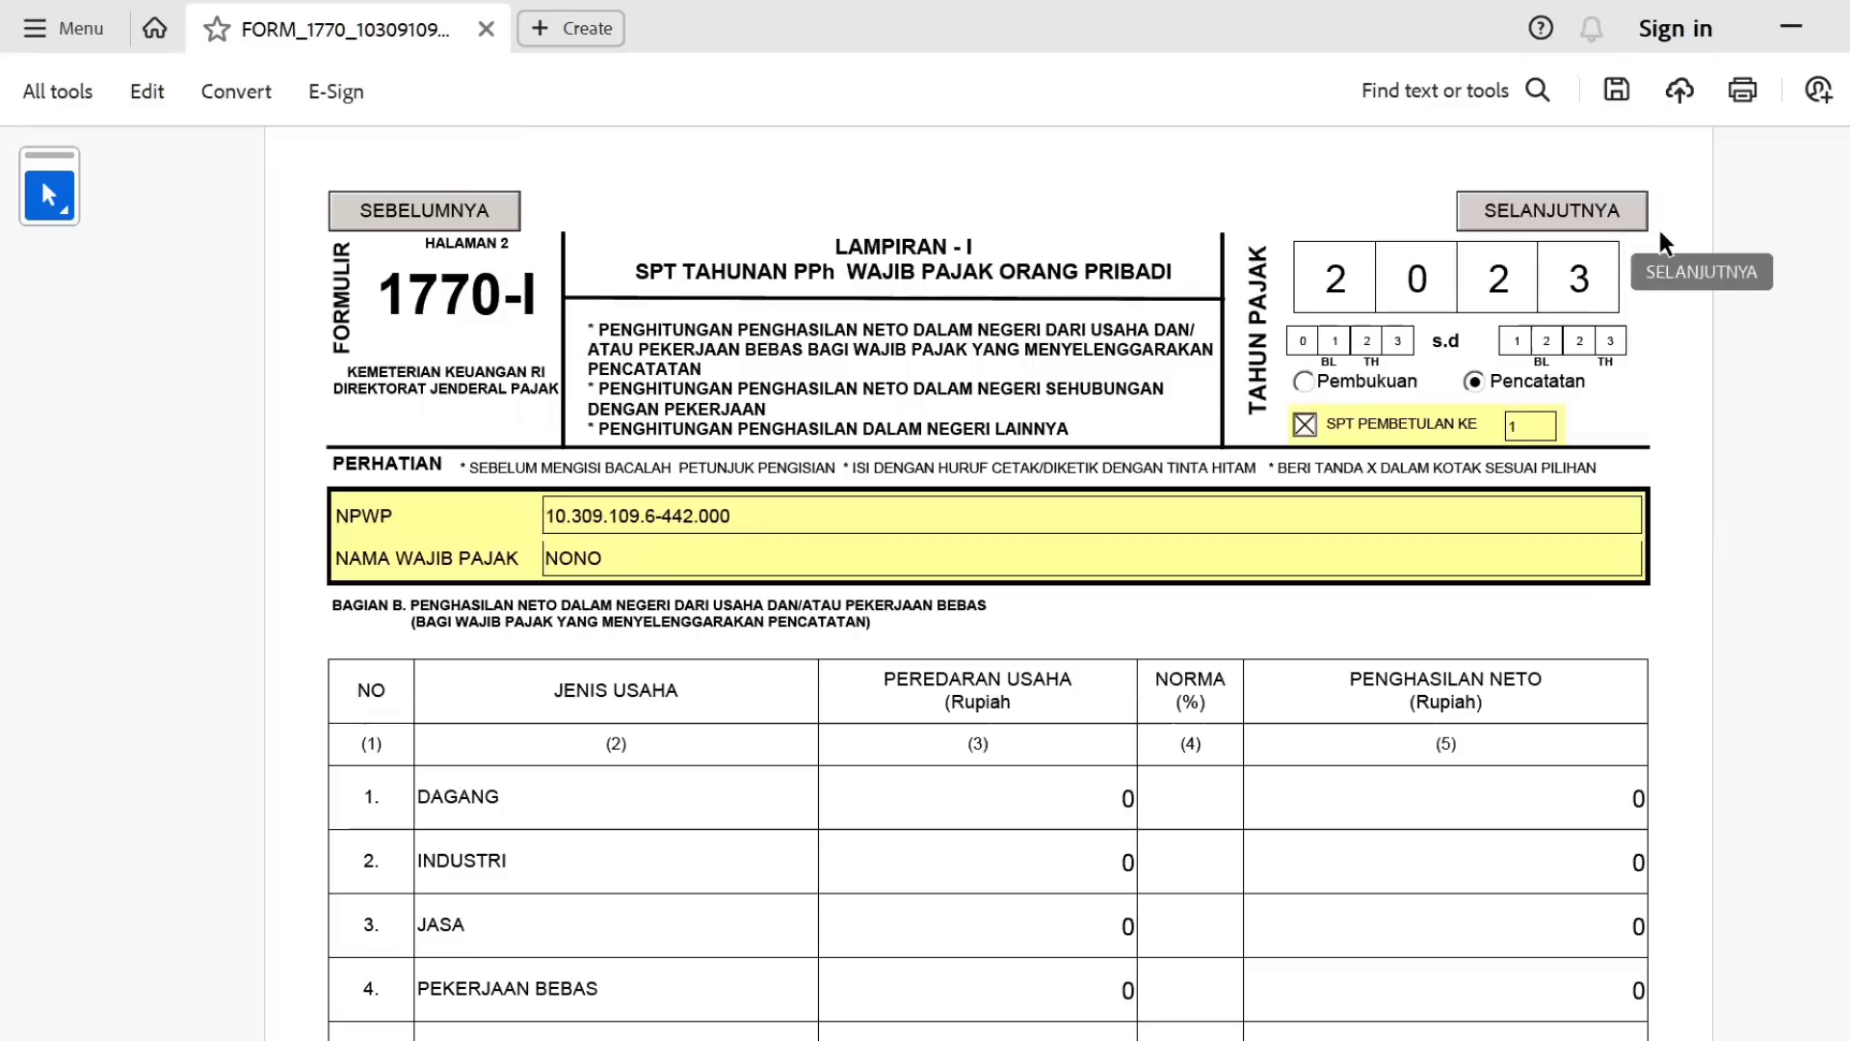
scroll(987, 578, down, 1)
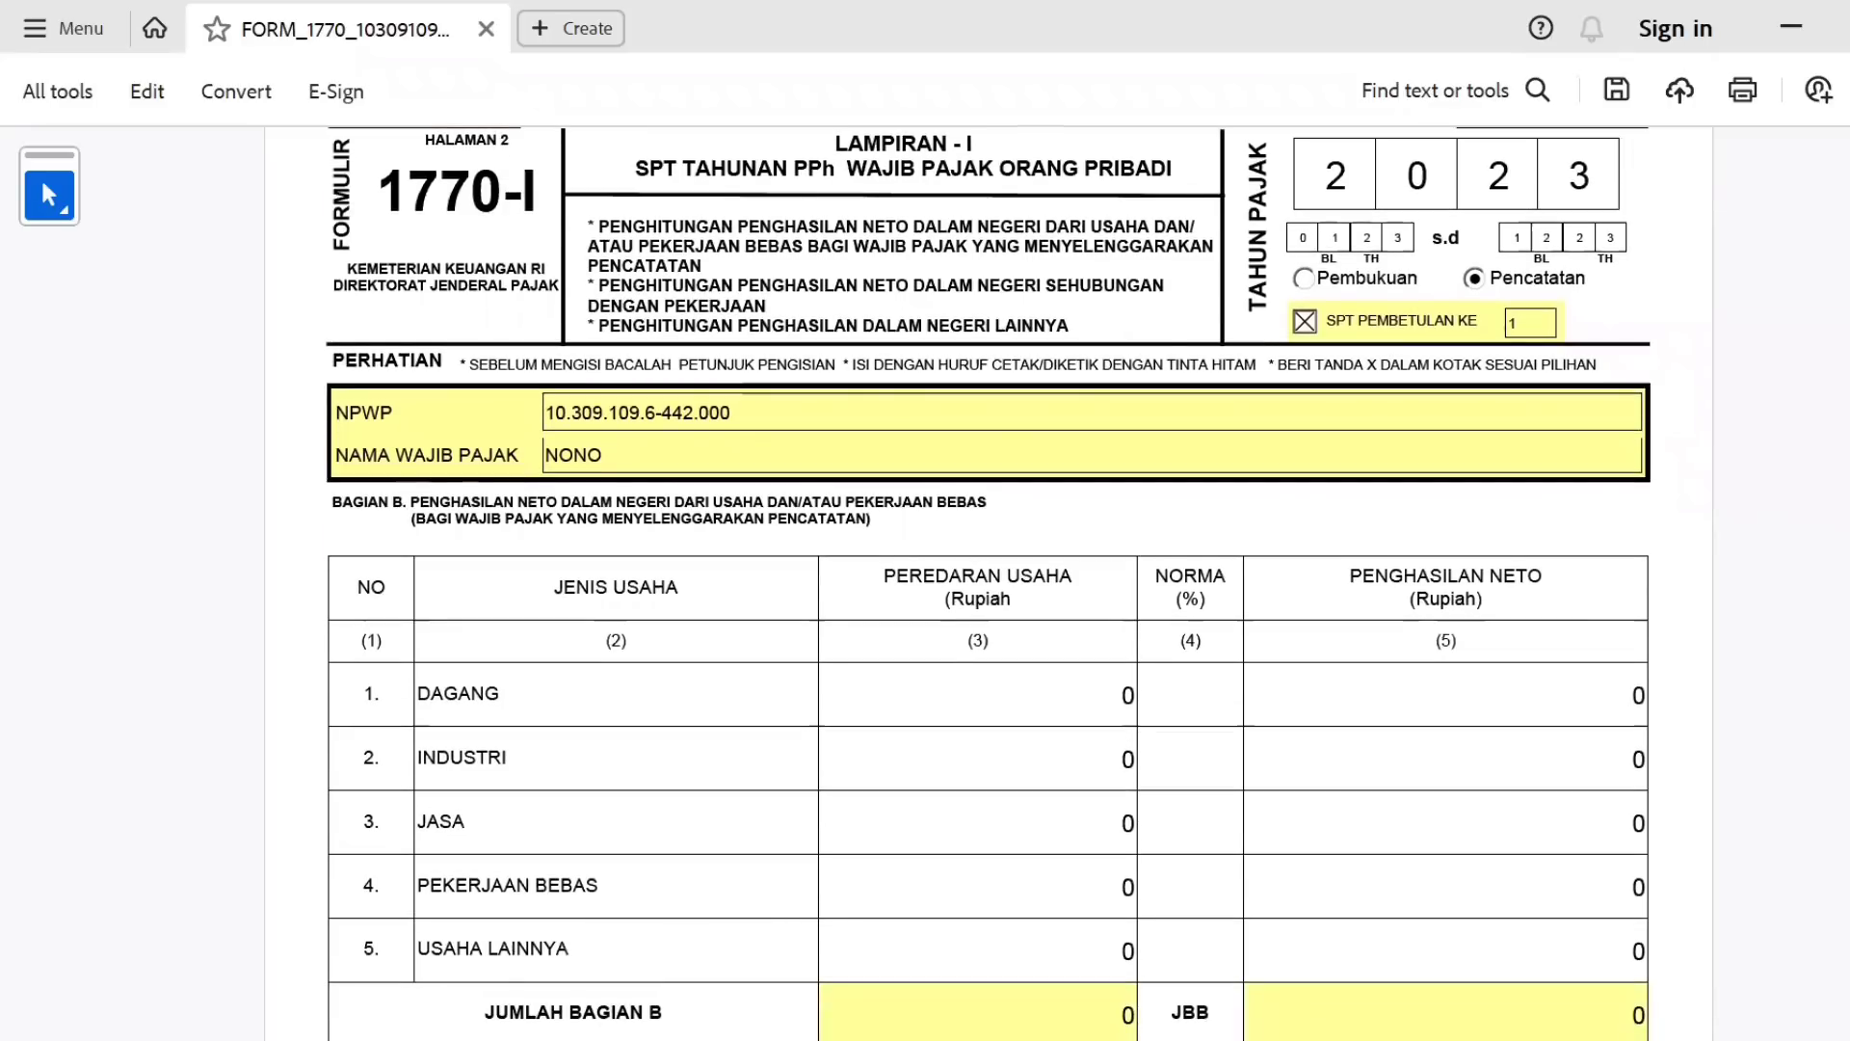
scroll(1177, 482, down, 1)
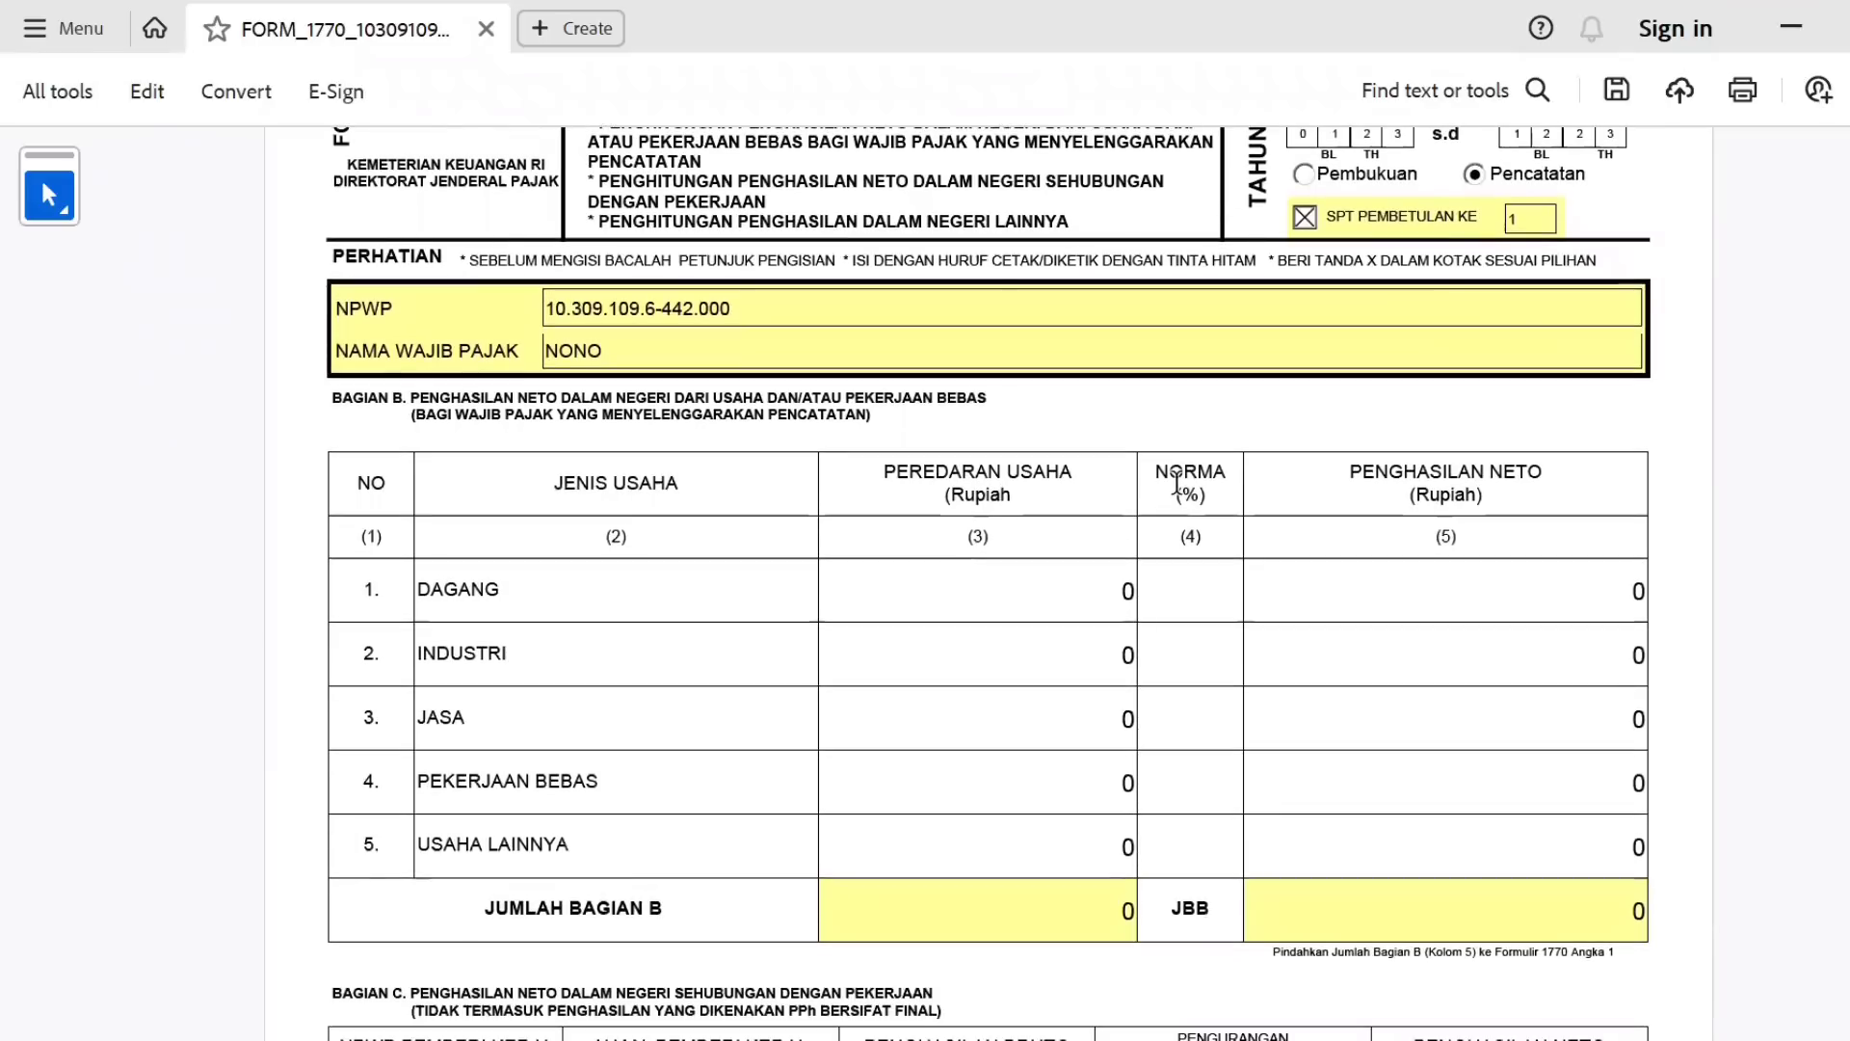
double_click(1176, 482)
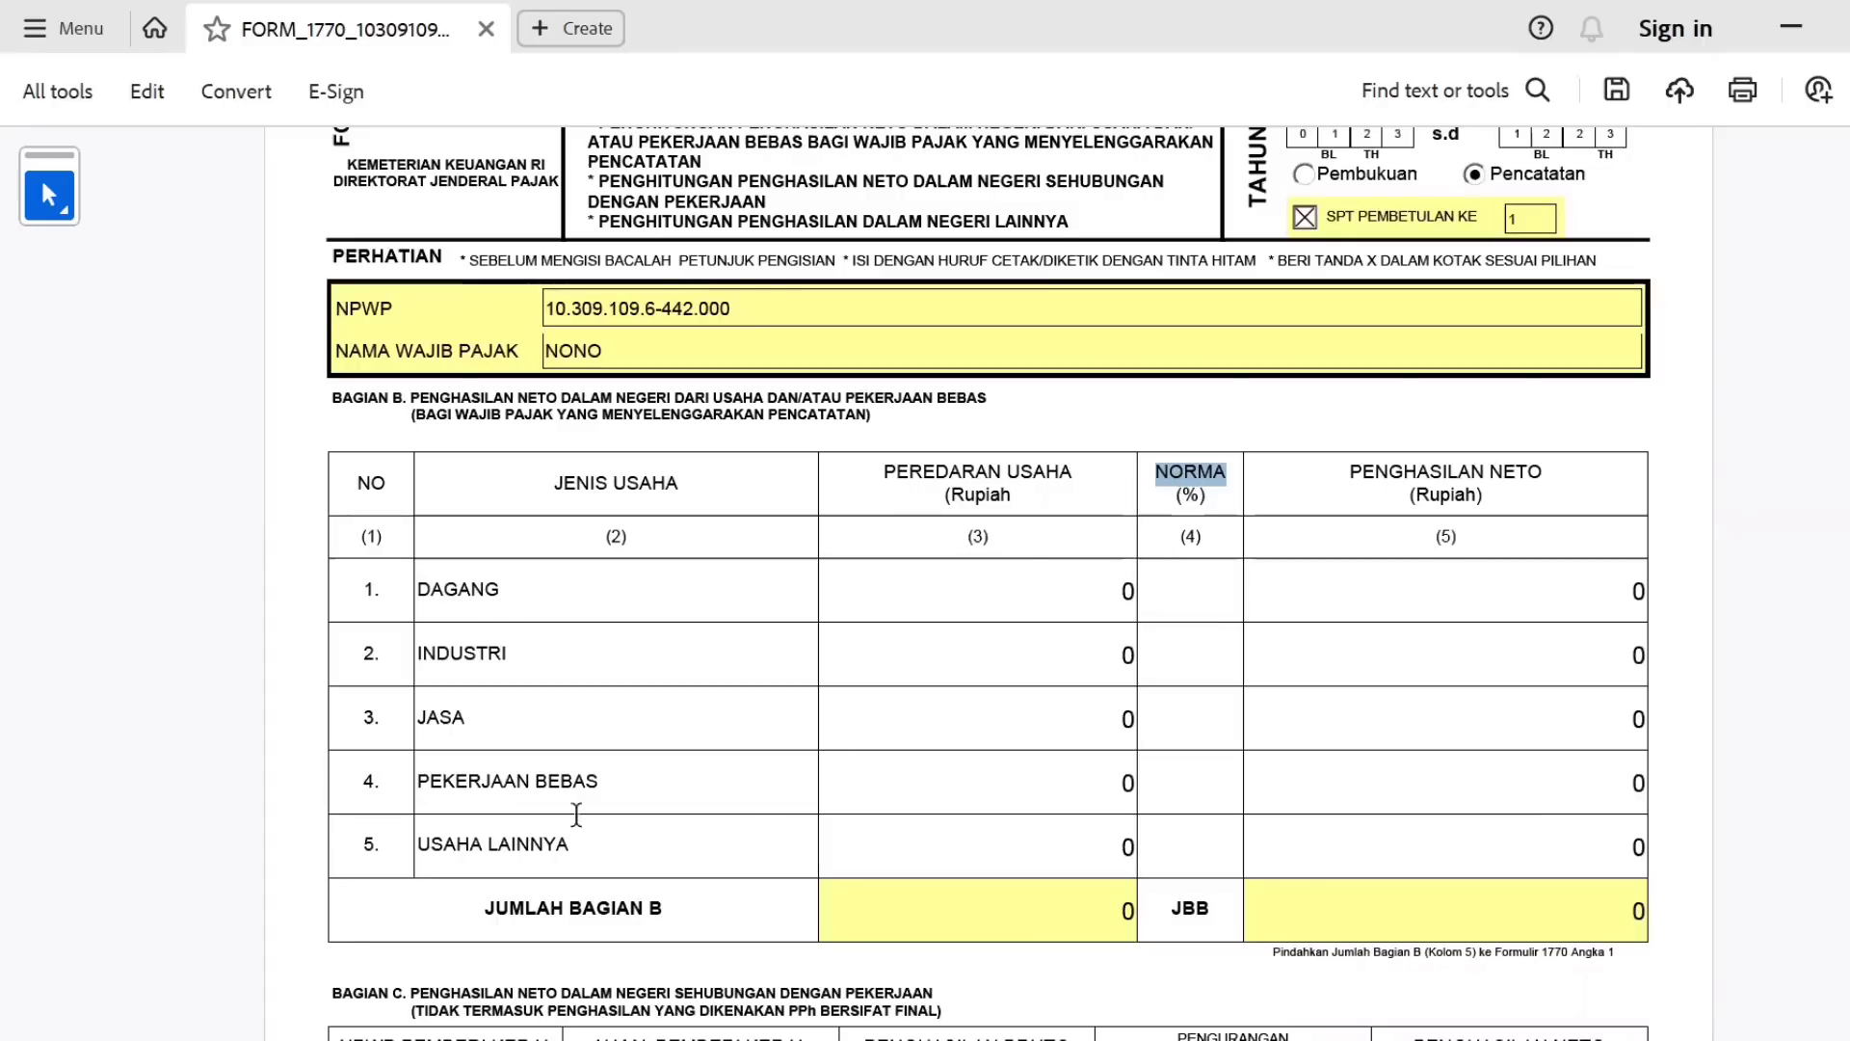
double_click(473, 782)
triple_click(473, 785)
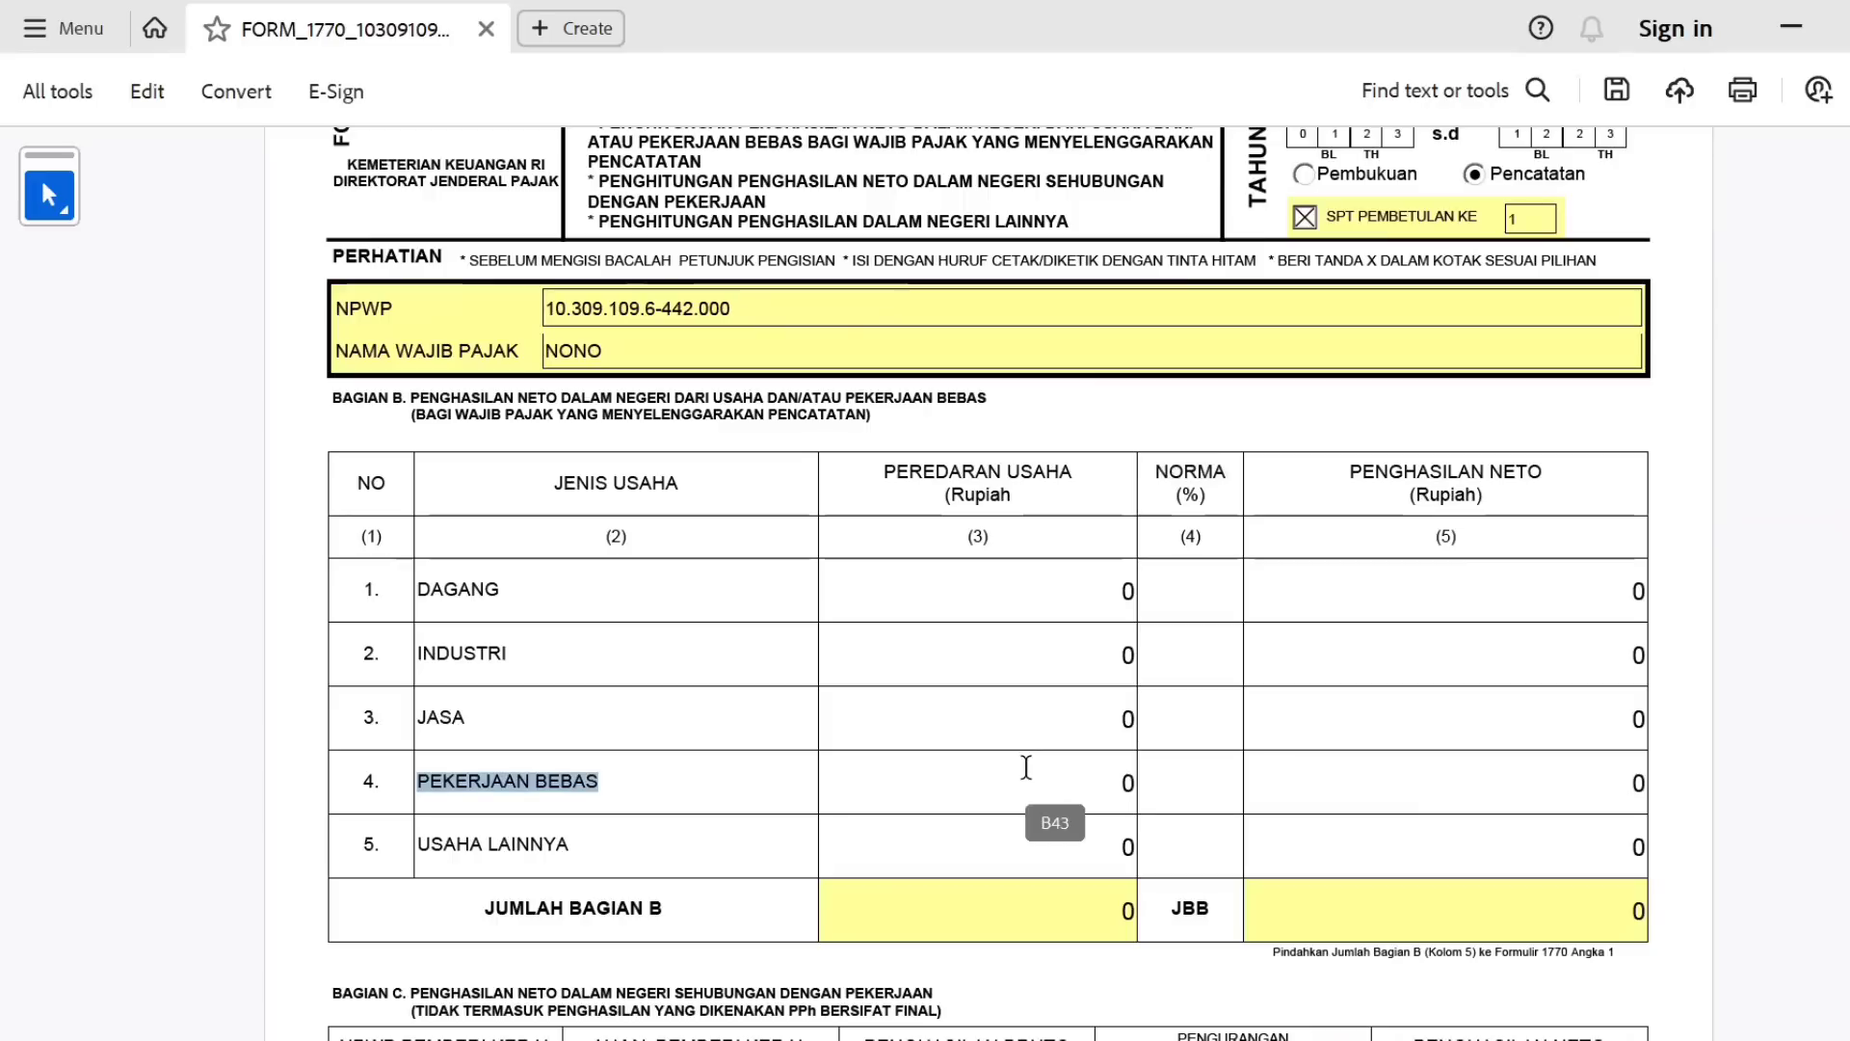
Enter PEKERJAAN BEBAS turnover 200000000, norm 50 and net income 100.000.000.
click(1026, 767)
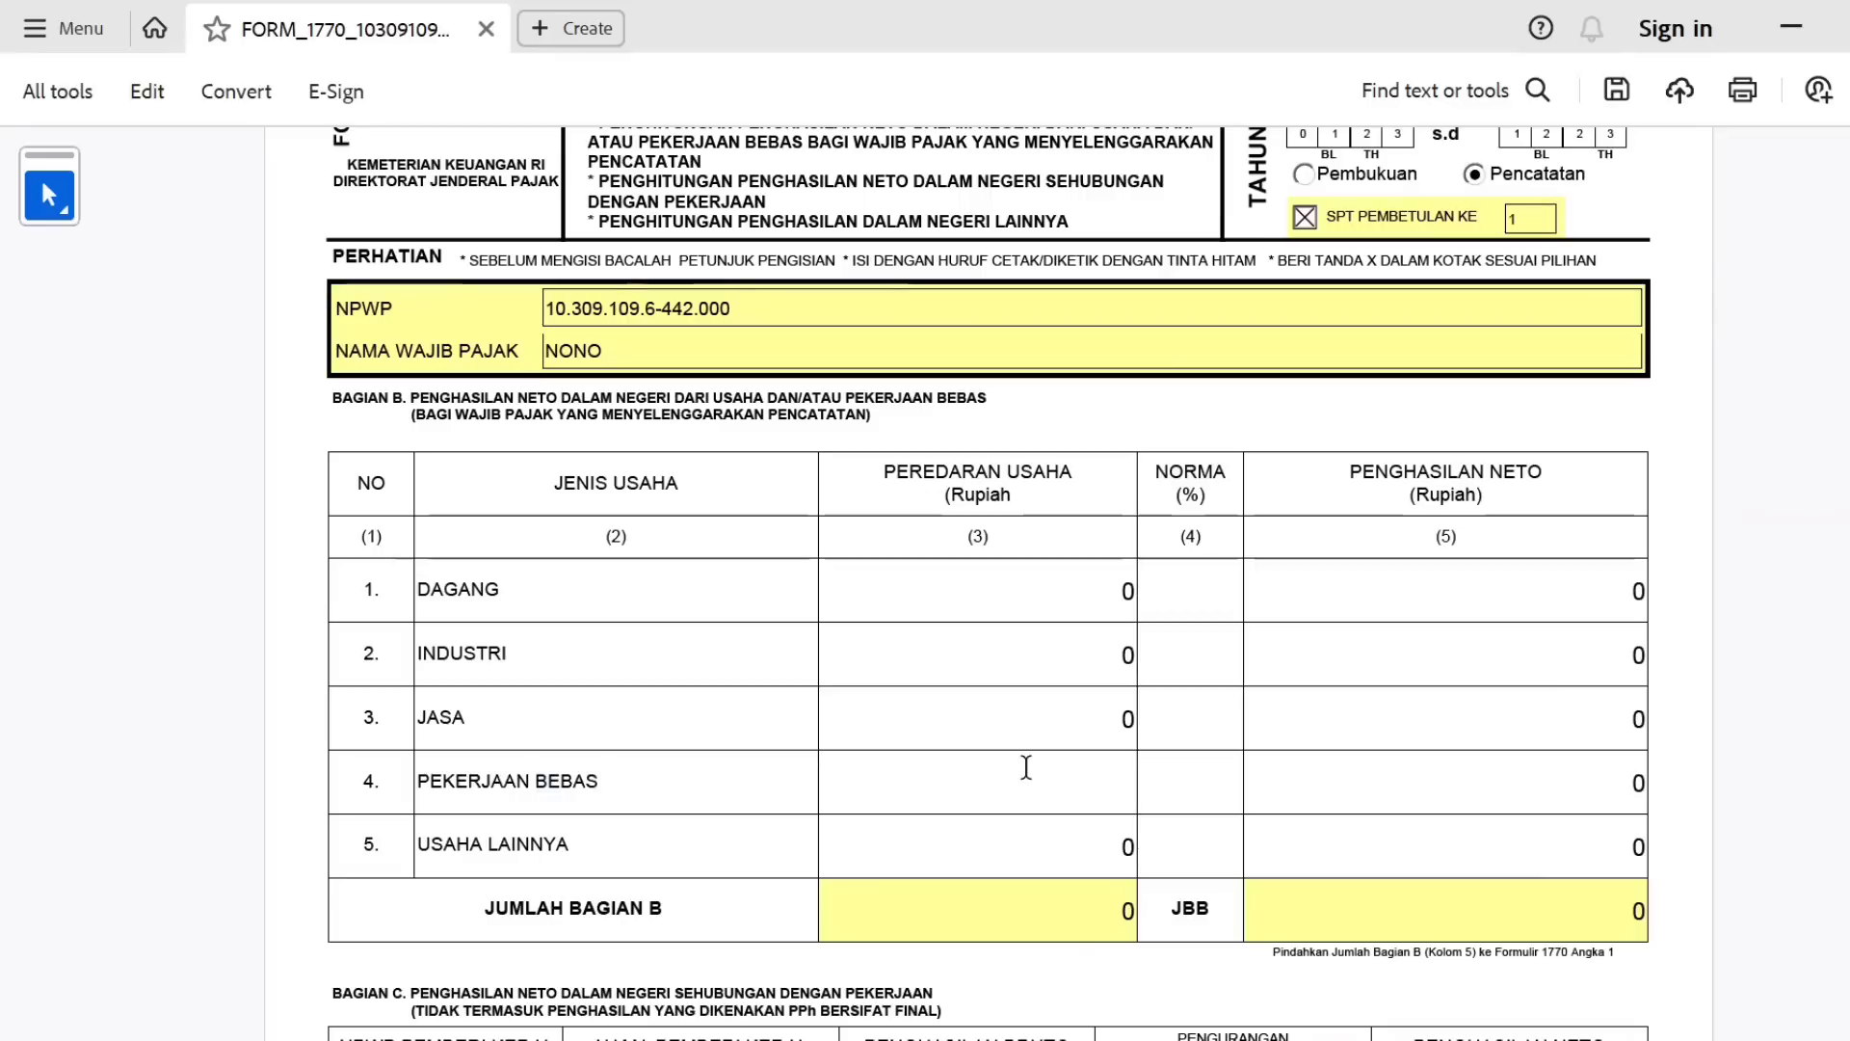
text(200000000)
key(Tab)
text(50)
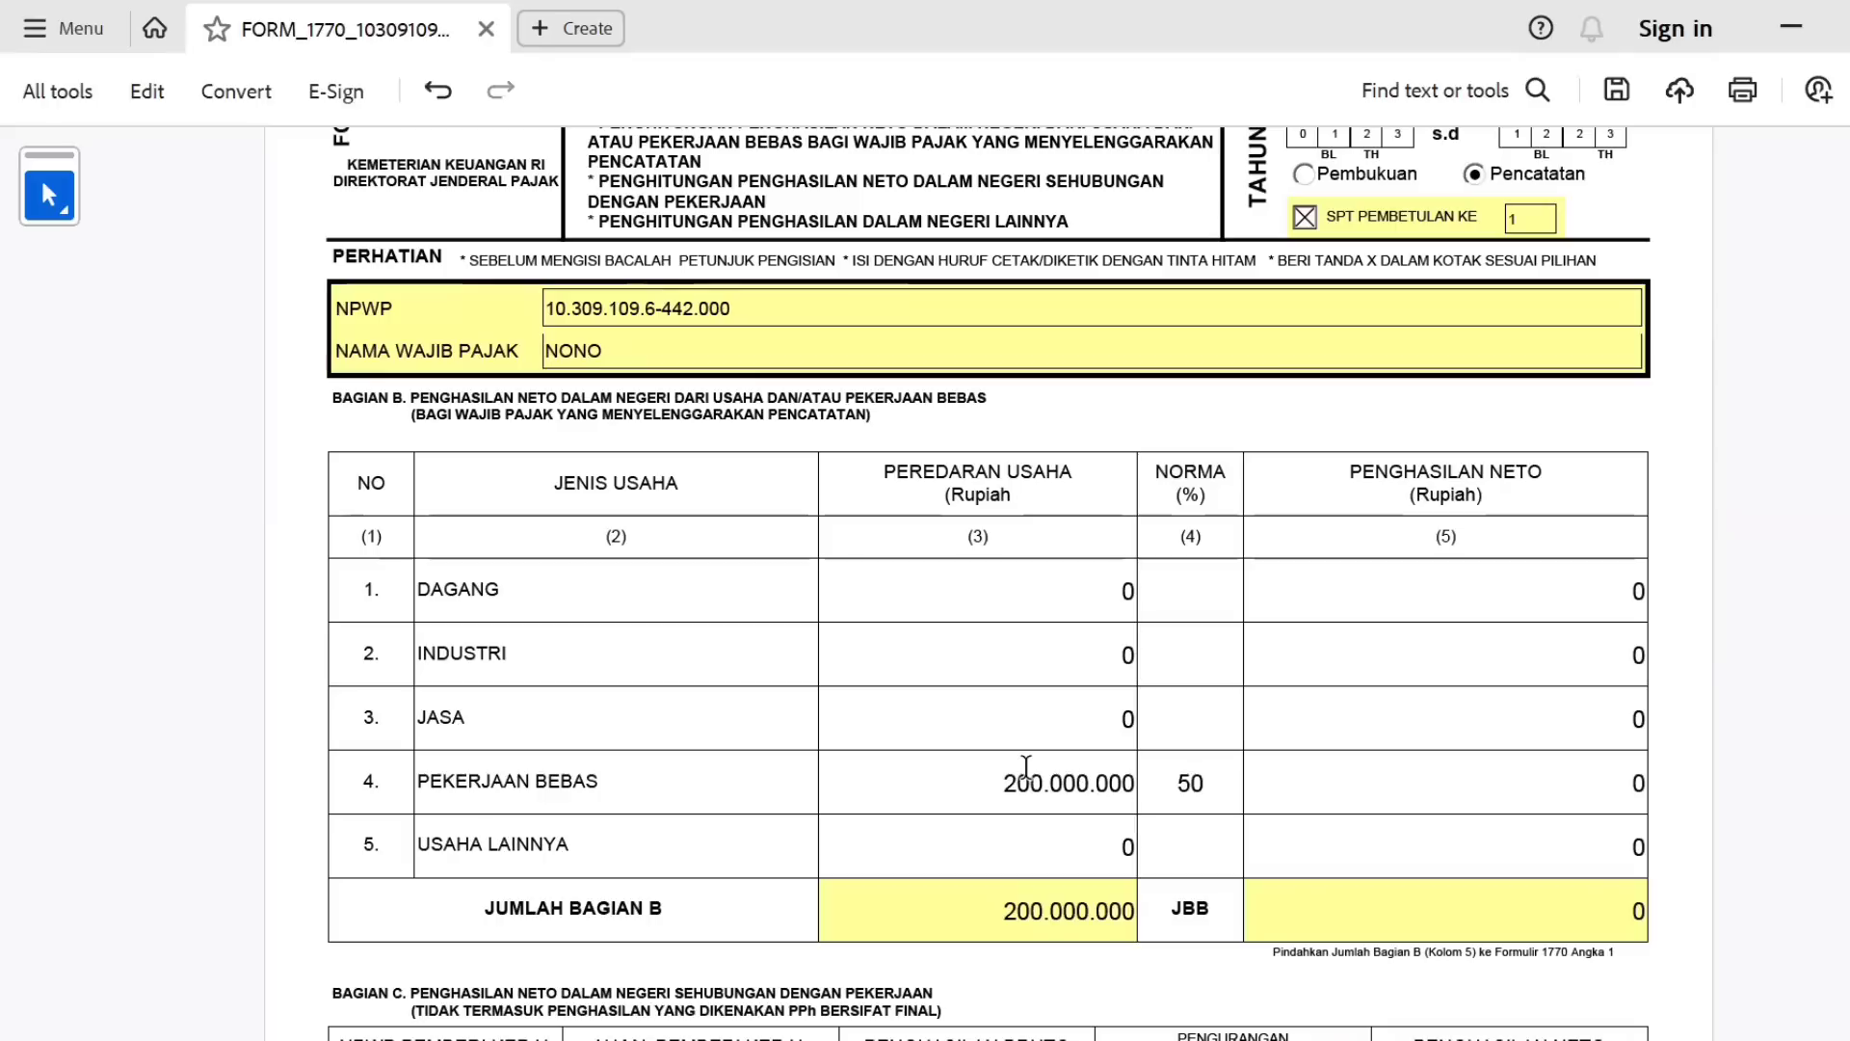
key(Tab)
text(100.000.00)
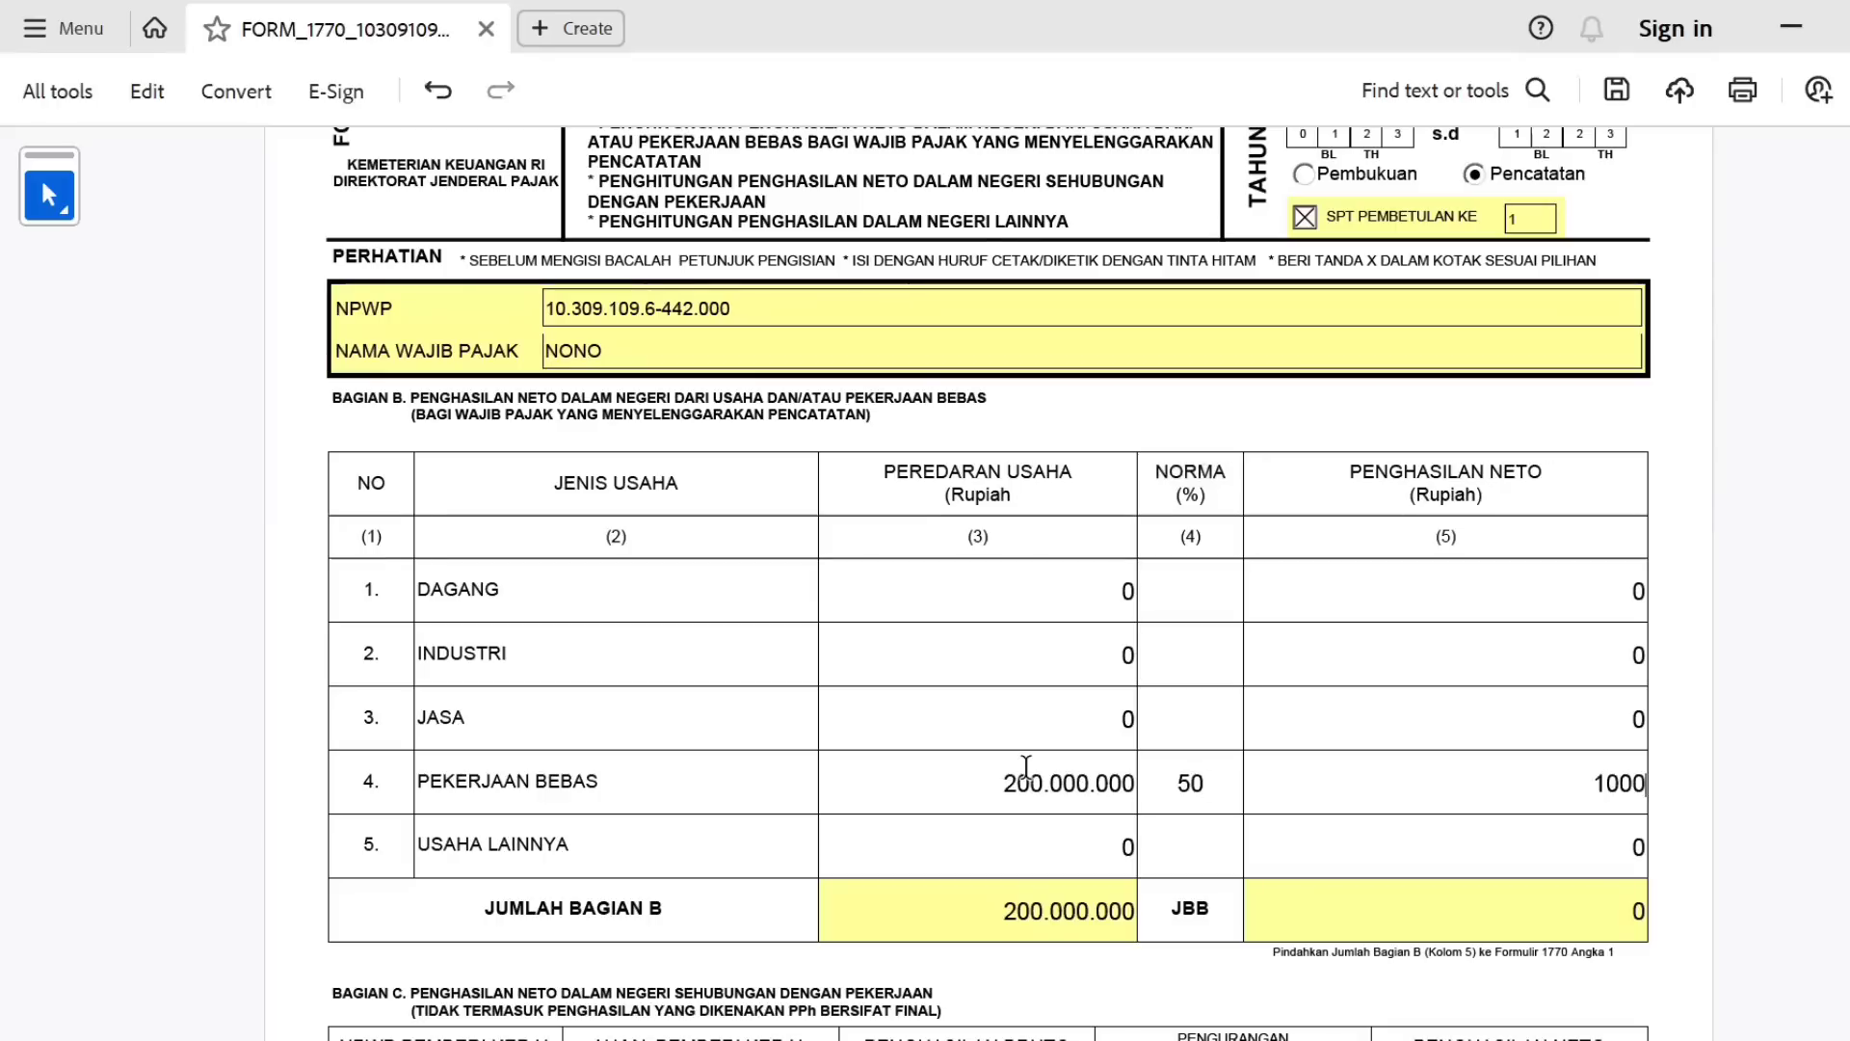
text(0000)
key(Tab)
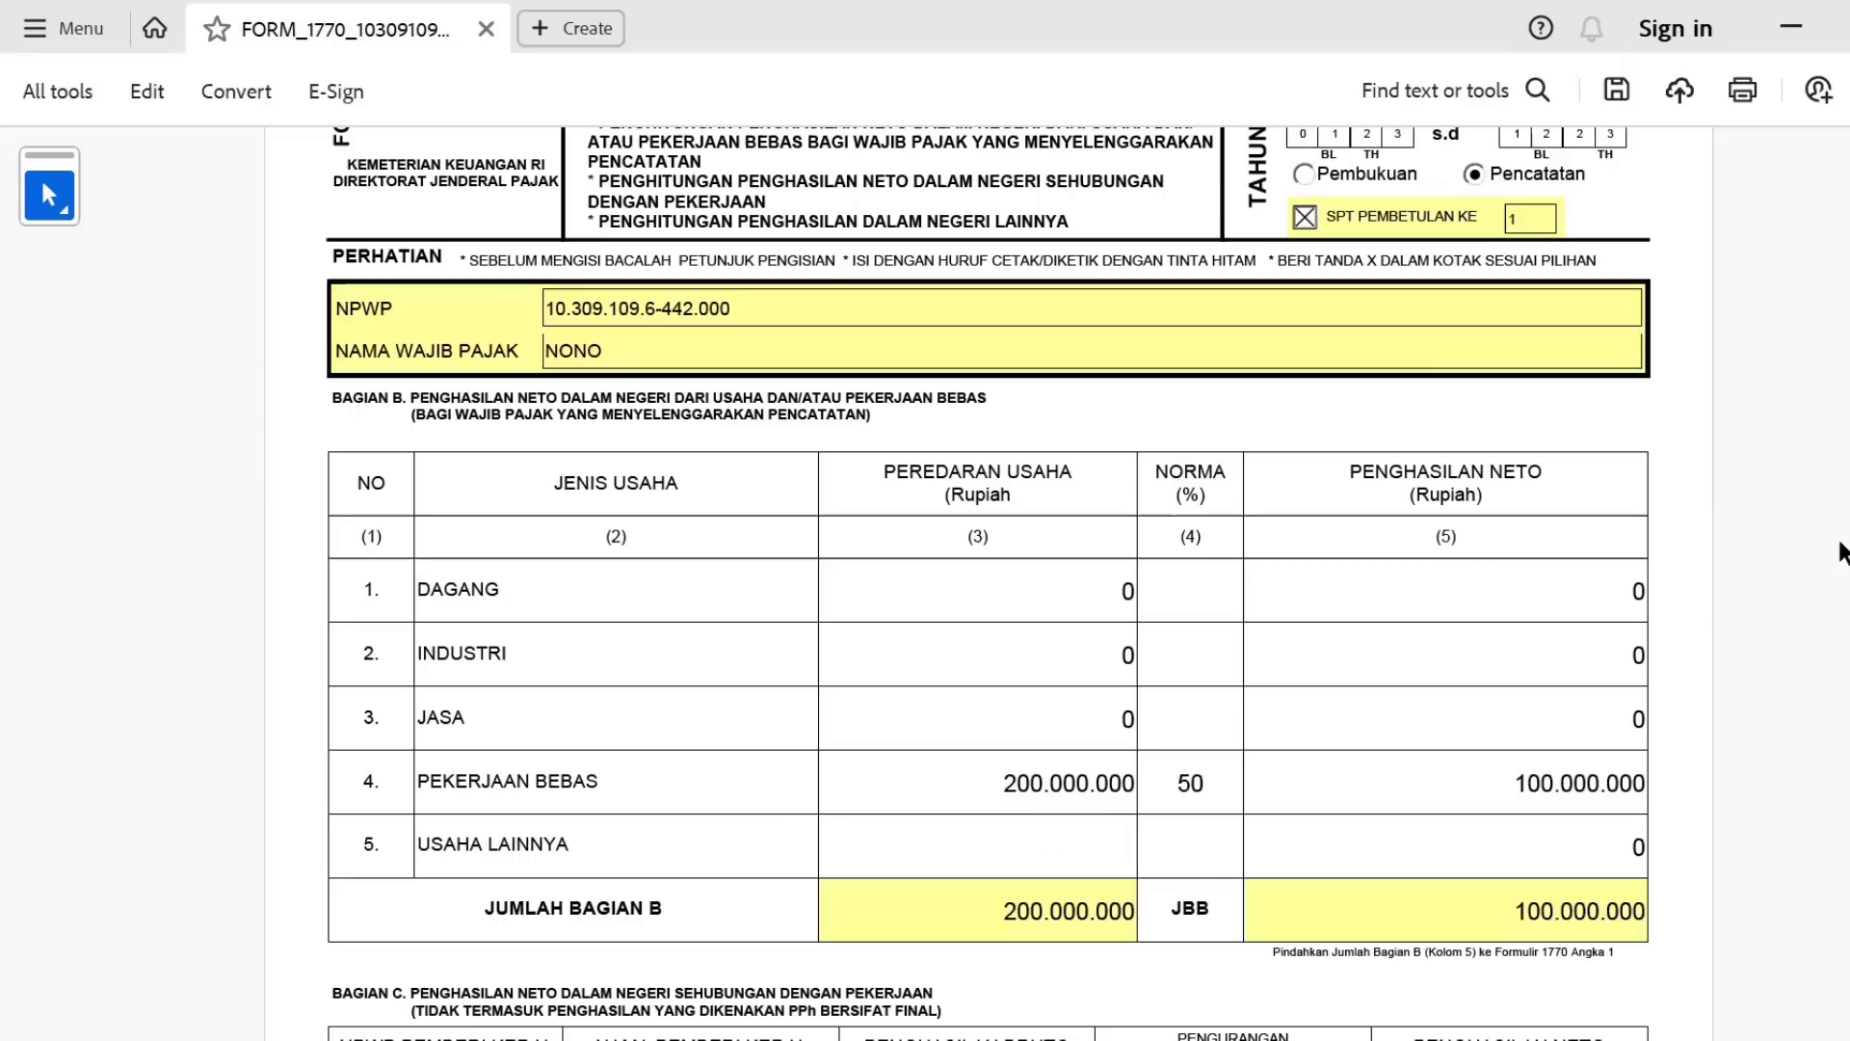
scroll(987, 578, down, 5)
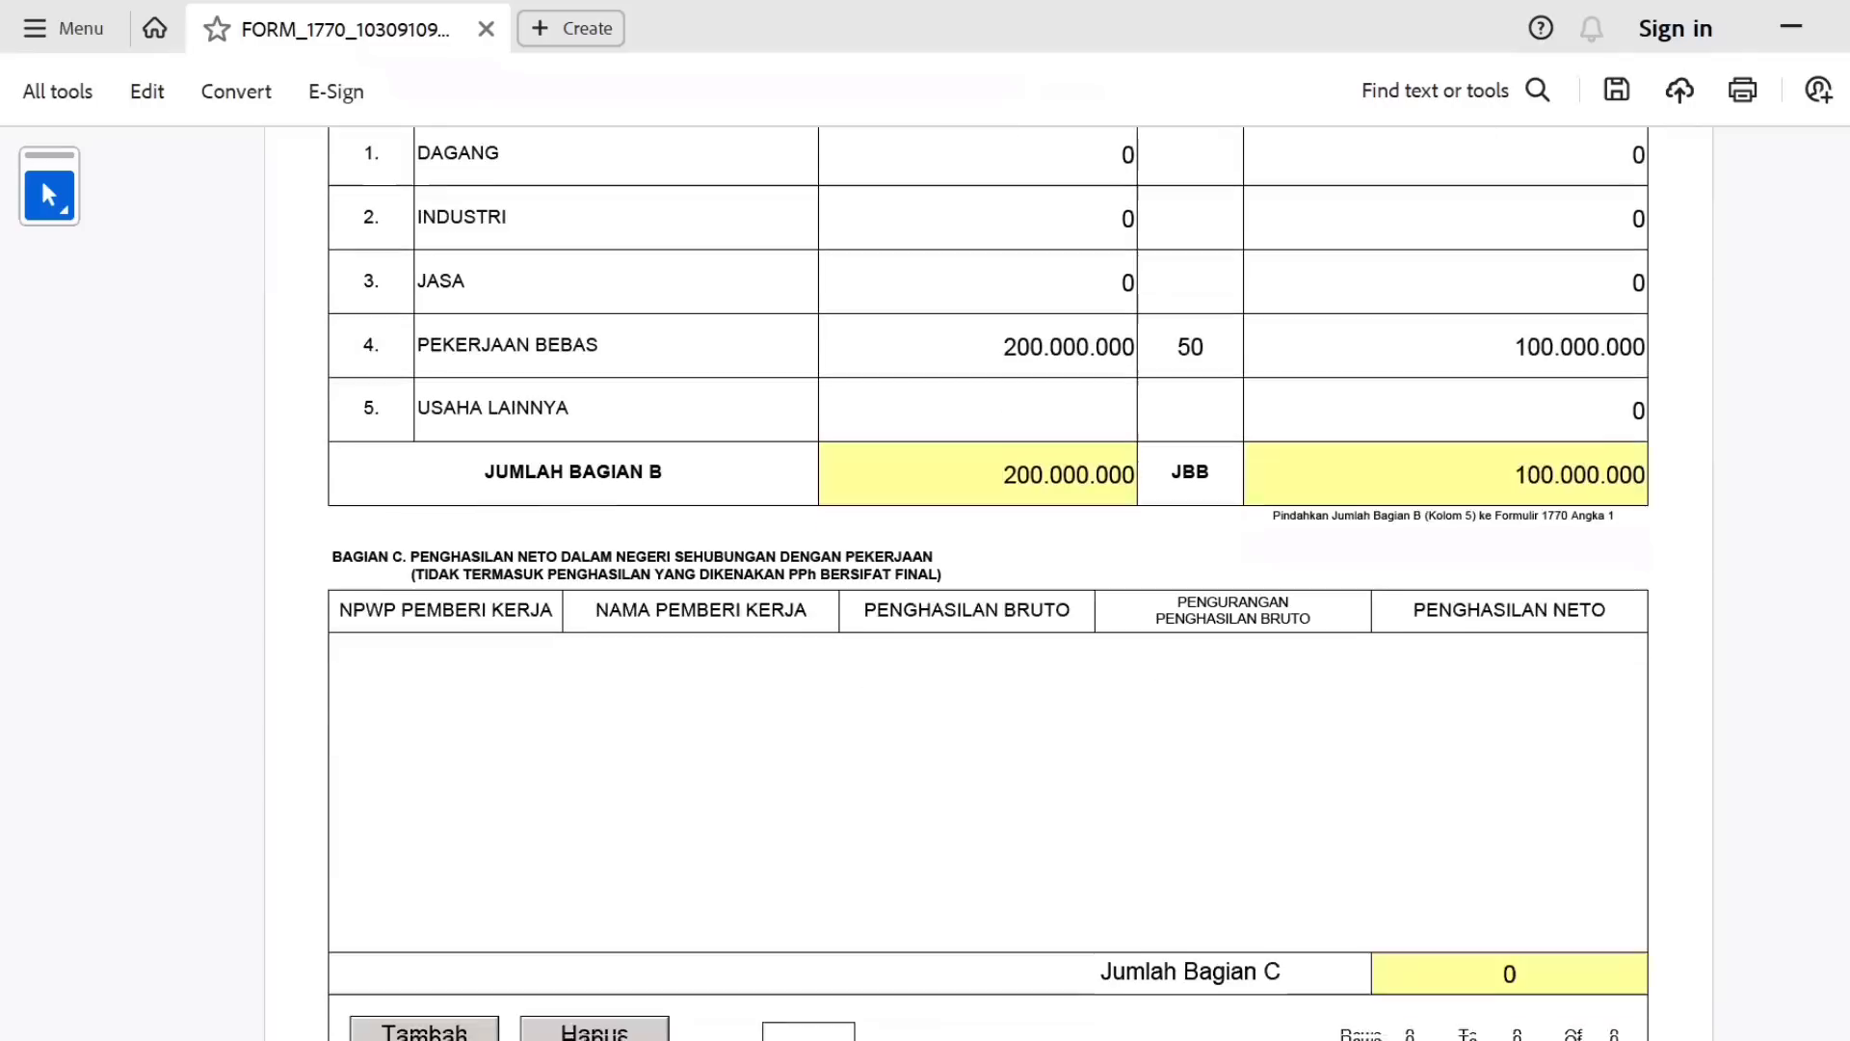
scroll(1094, 744, down, 2)
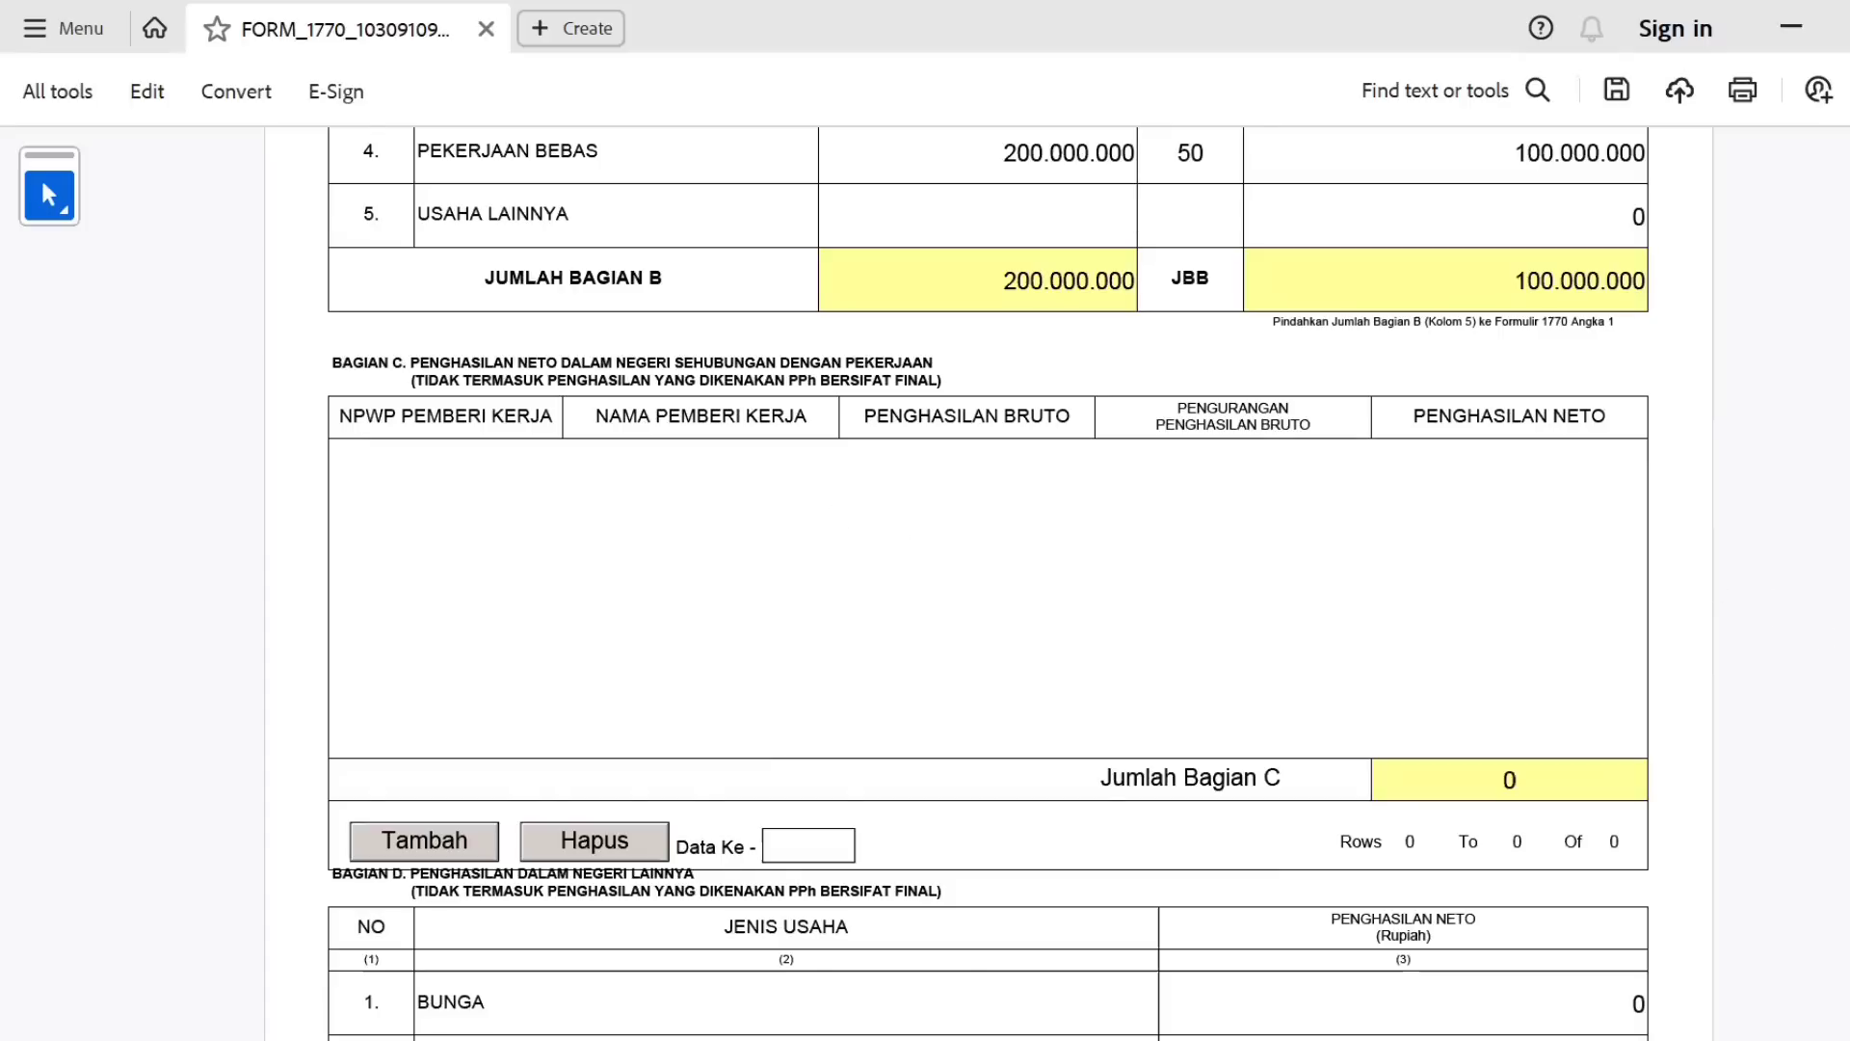
scroll(761, 733, down, 5)
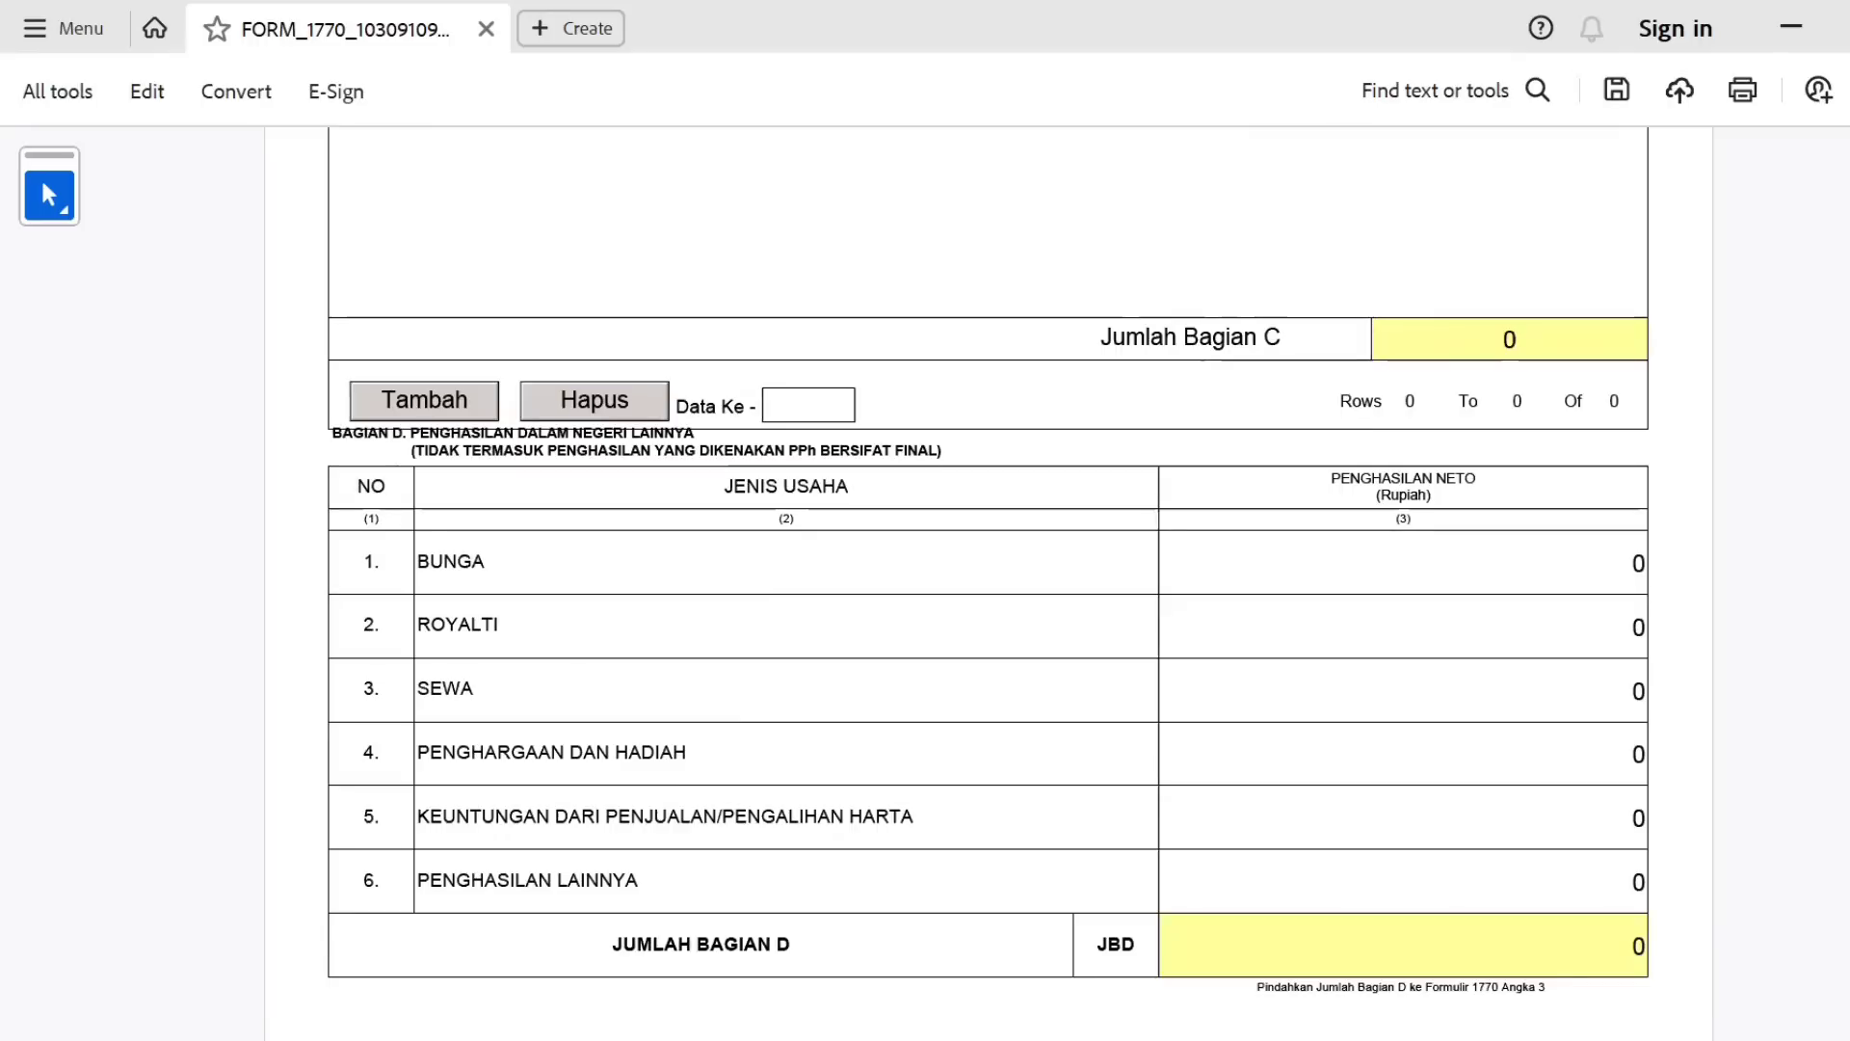
scroll(1561, 183, up, 12)
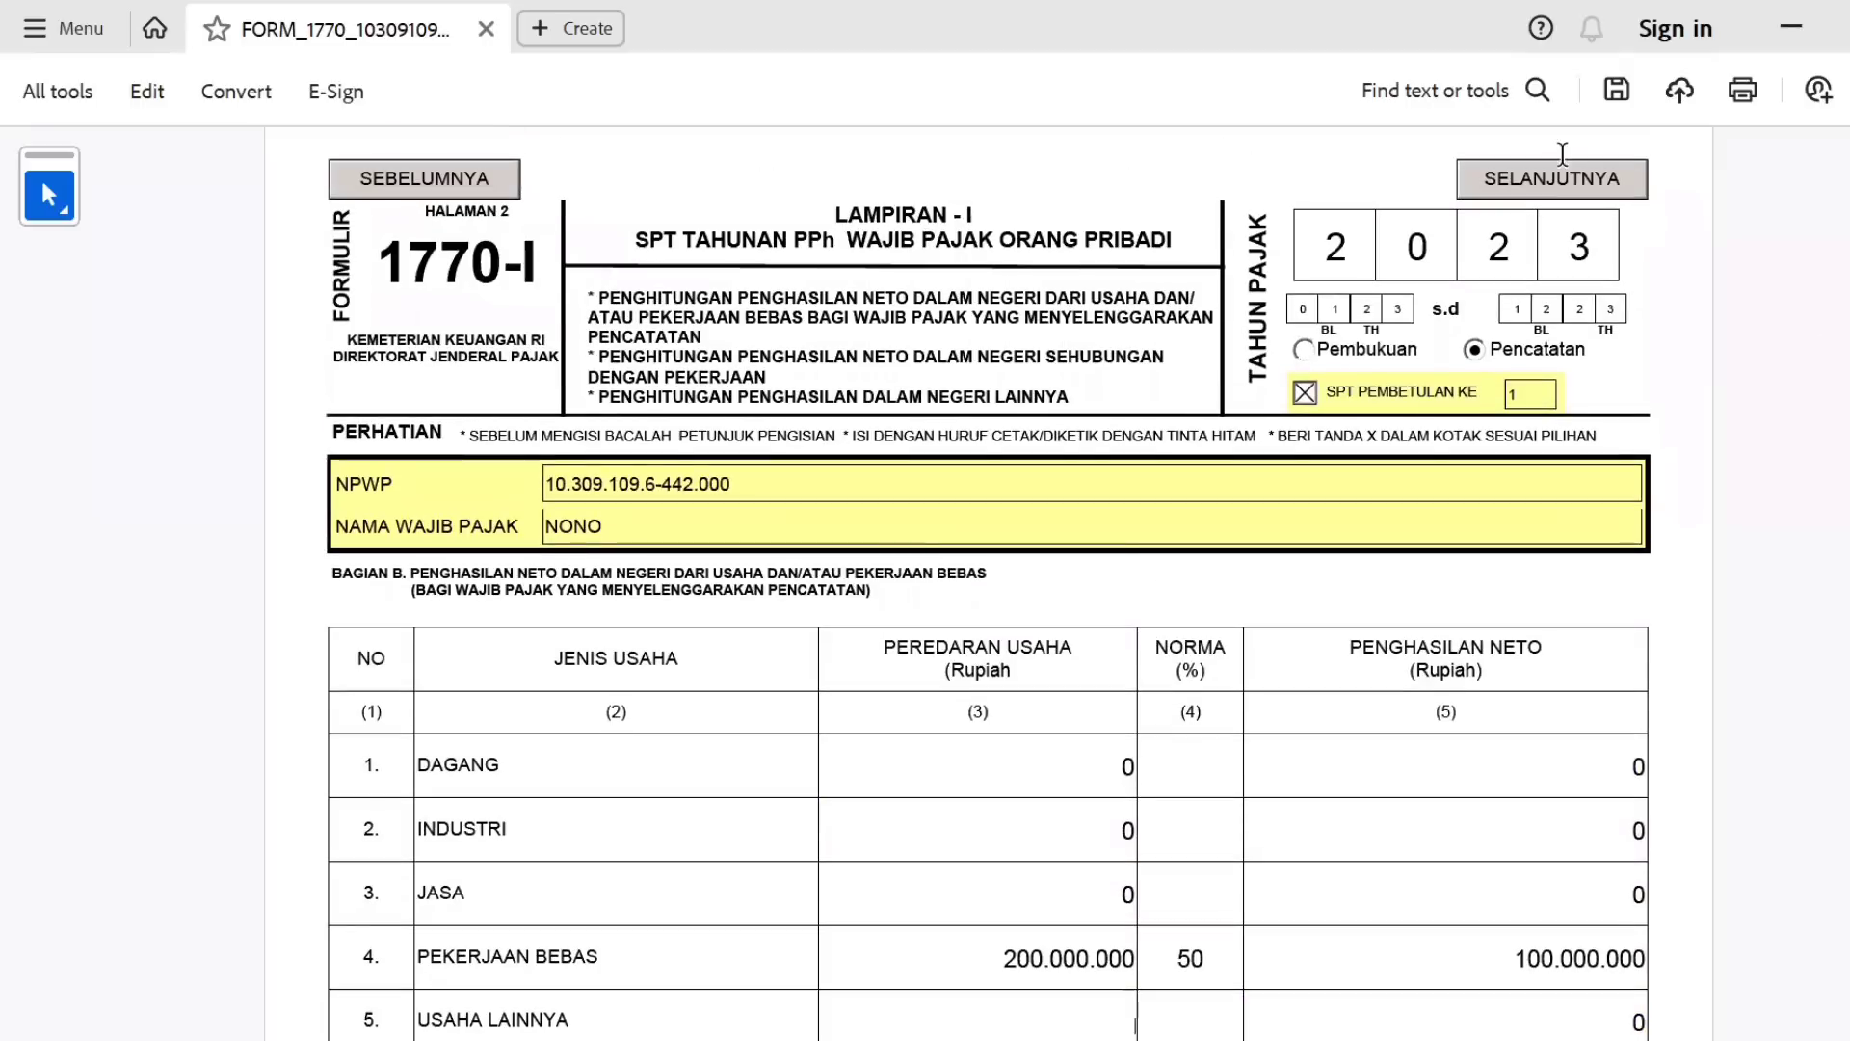
Advance to the main 1770 form, dismiss the incomplete-field warning, and enter the taxpayer's phone number in NO. TELEPON.
click(1561, 185)
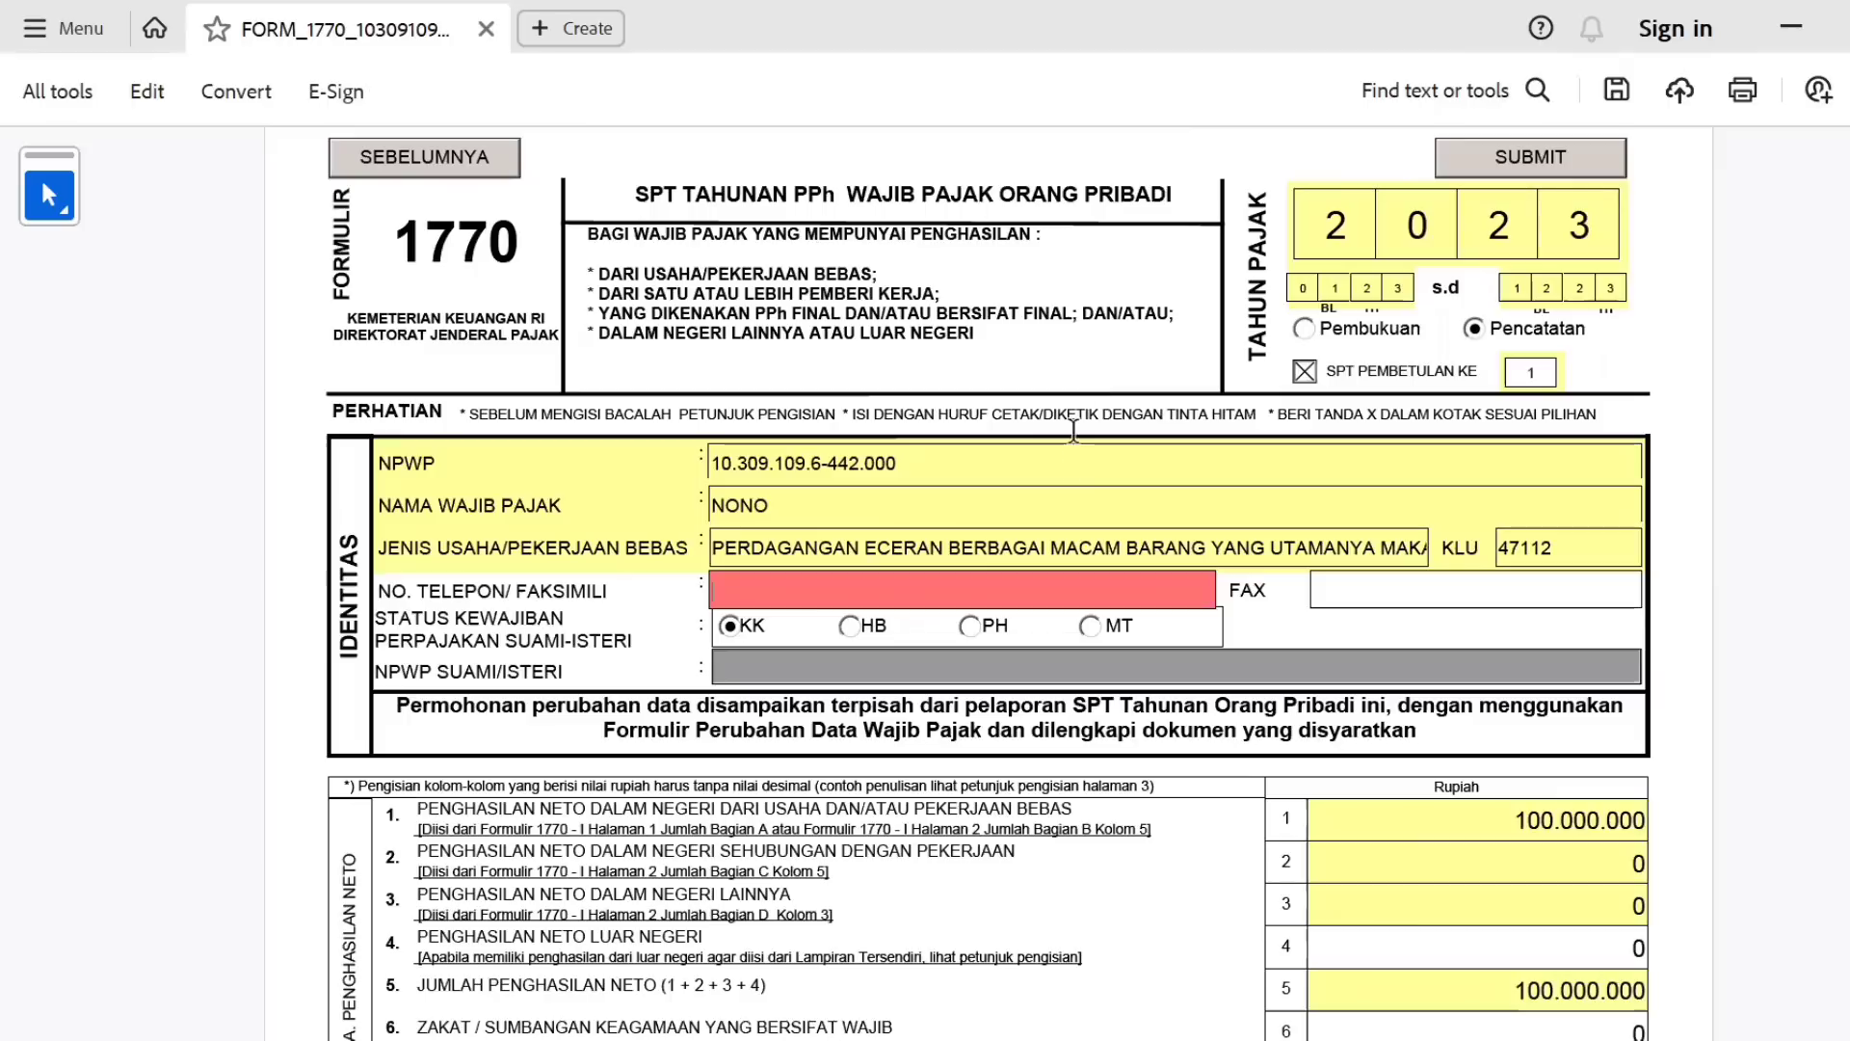
click(439, 160)
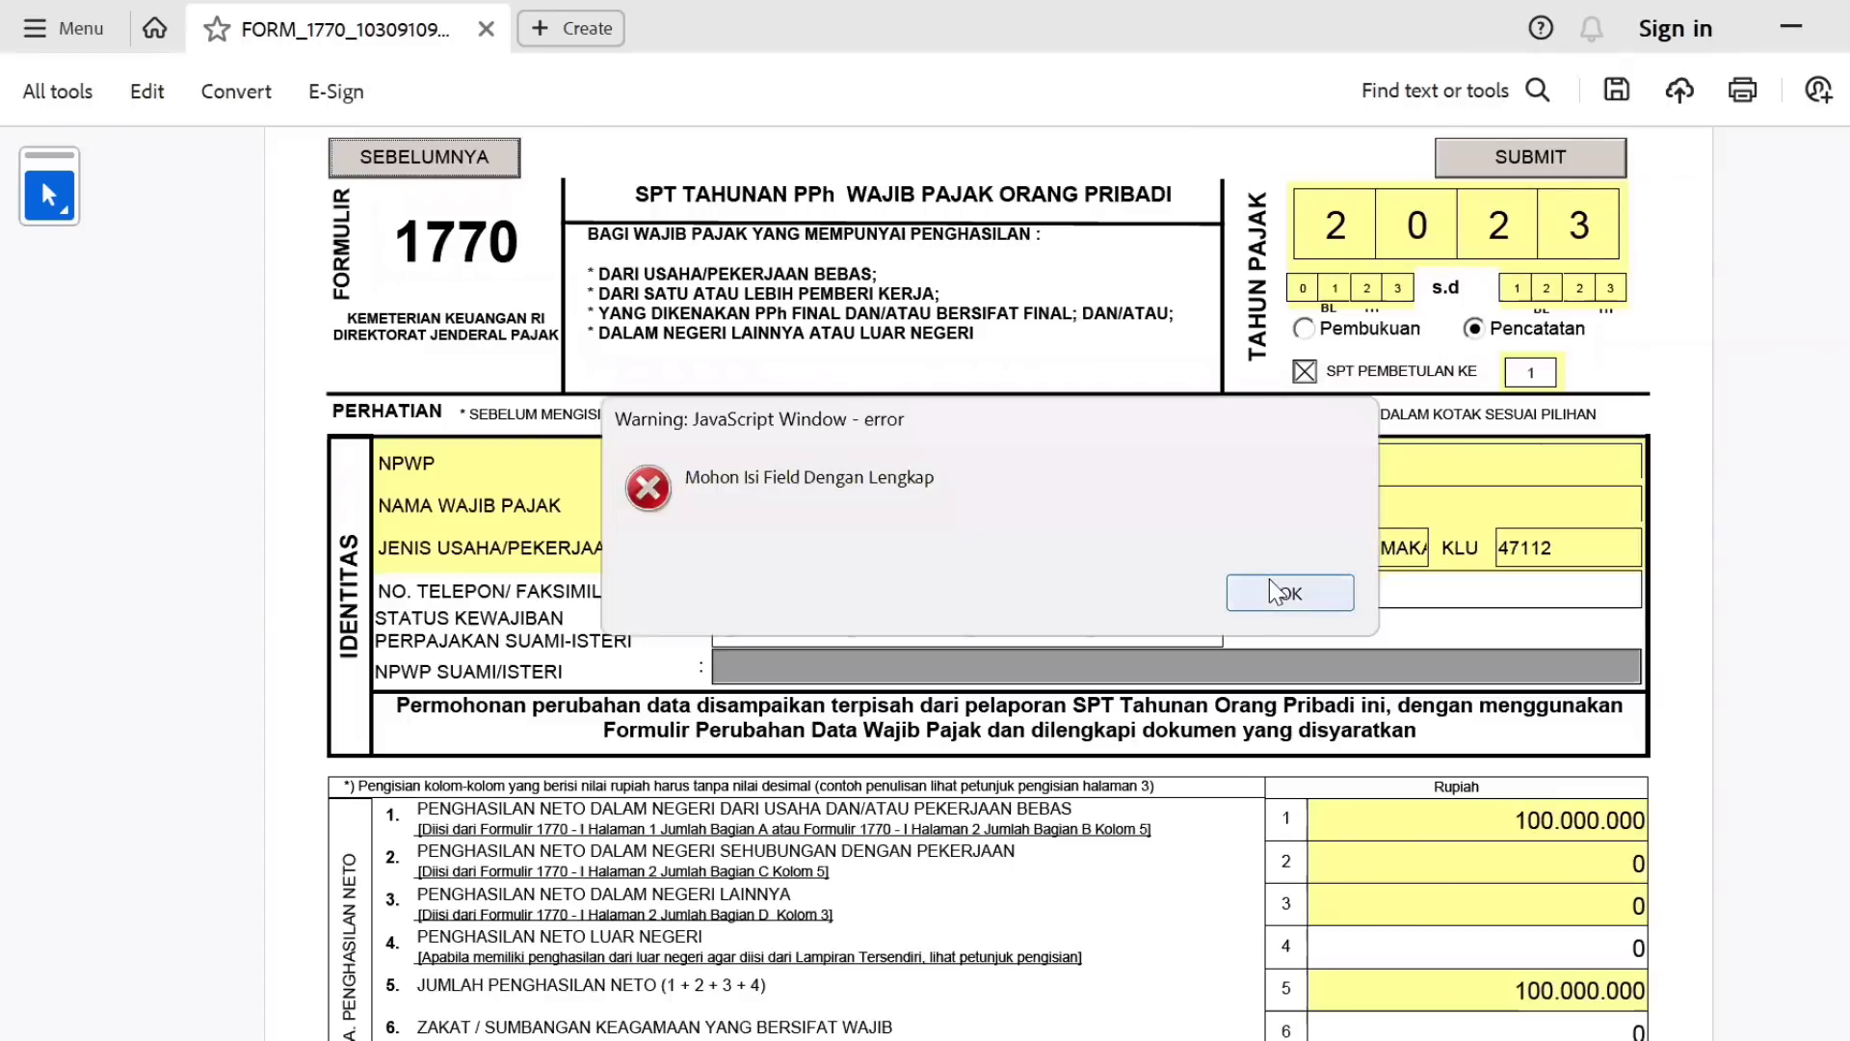
click(1276, 591)
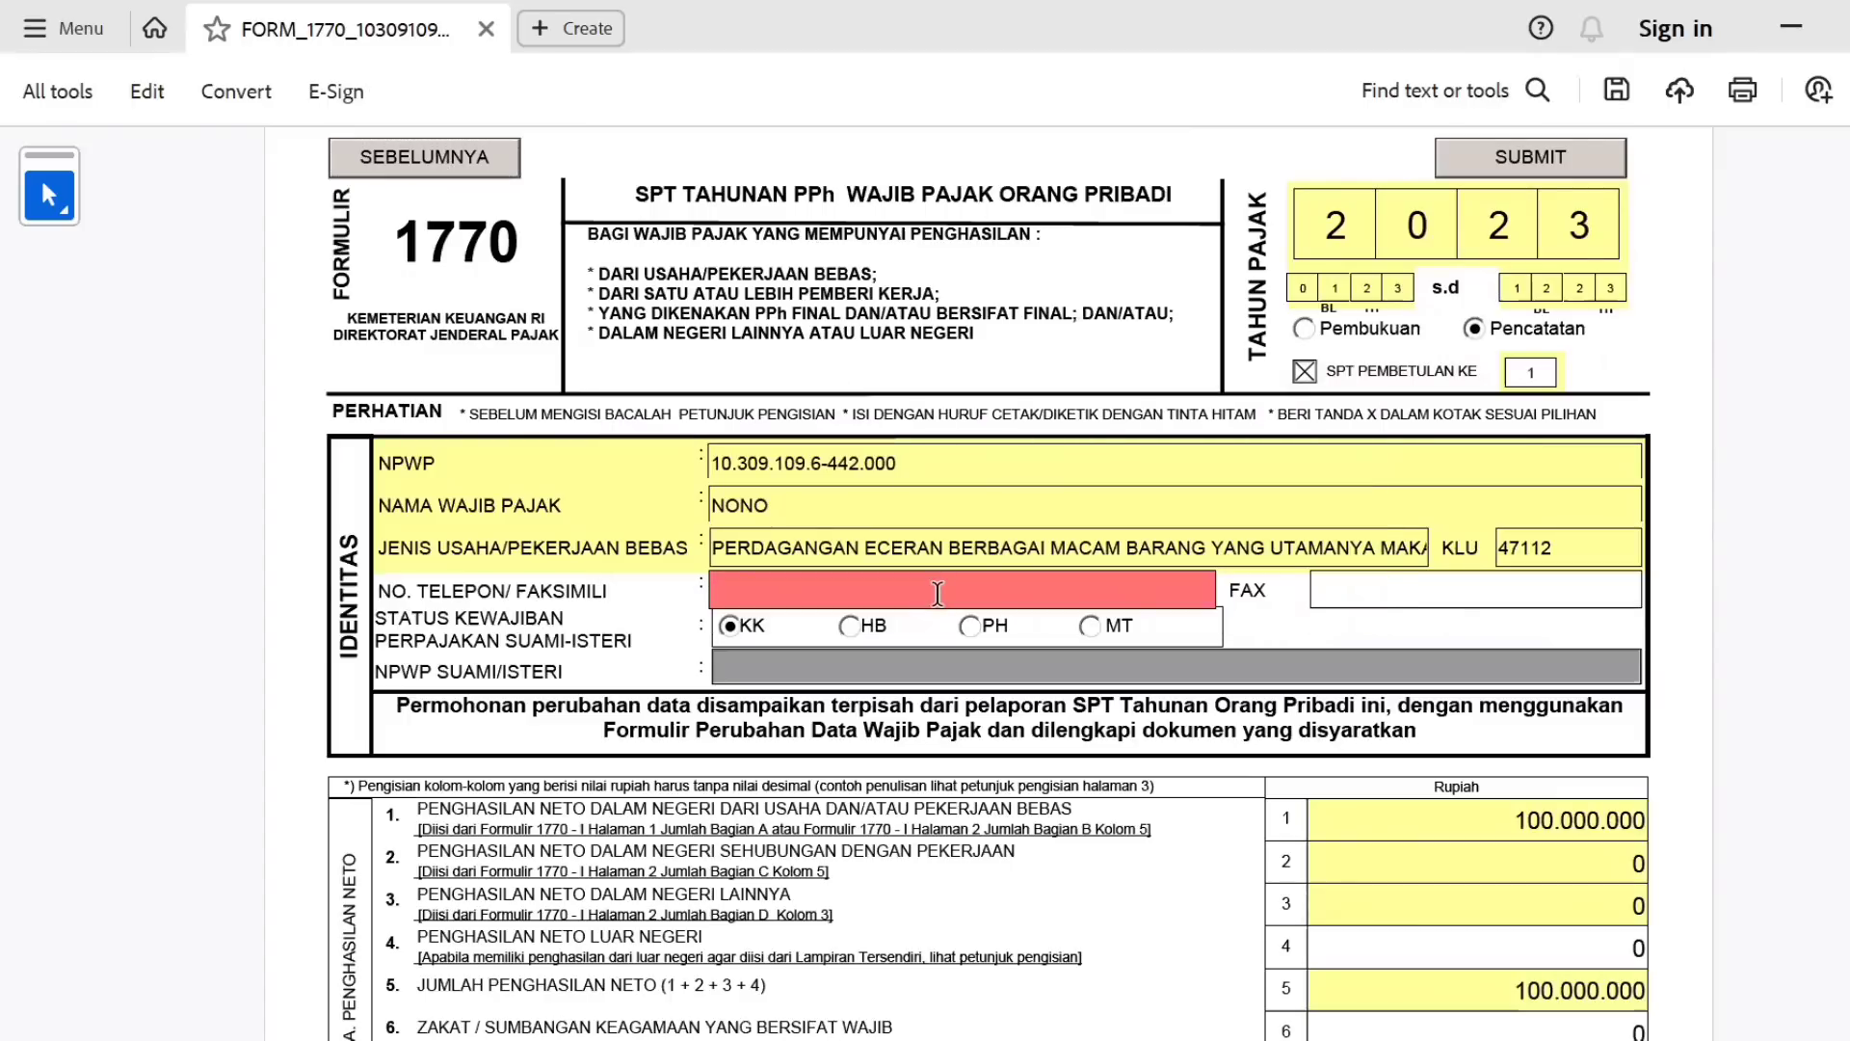
click(938, 593)
text(088888888888)
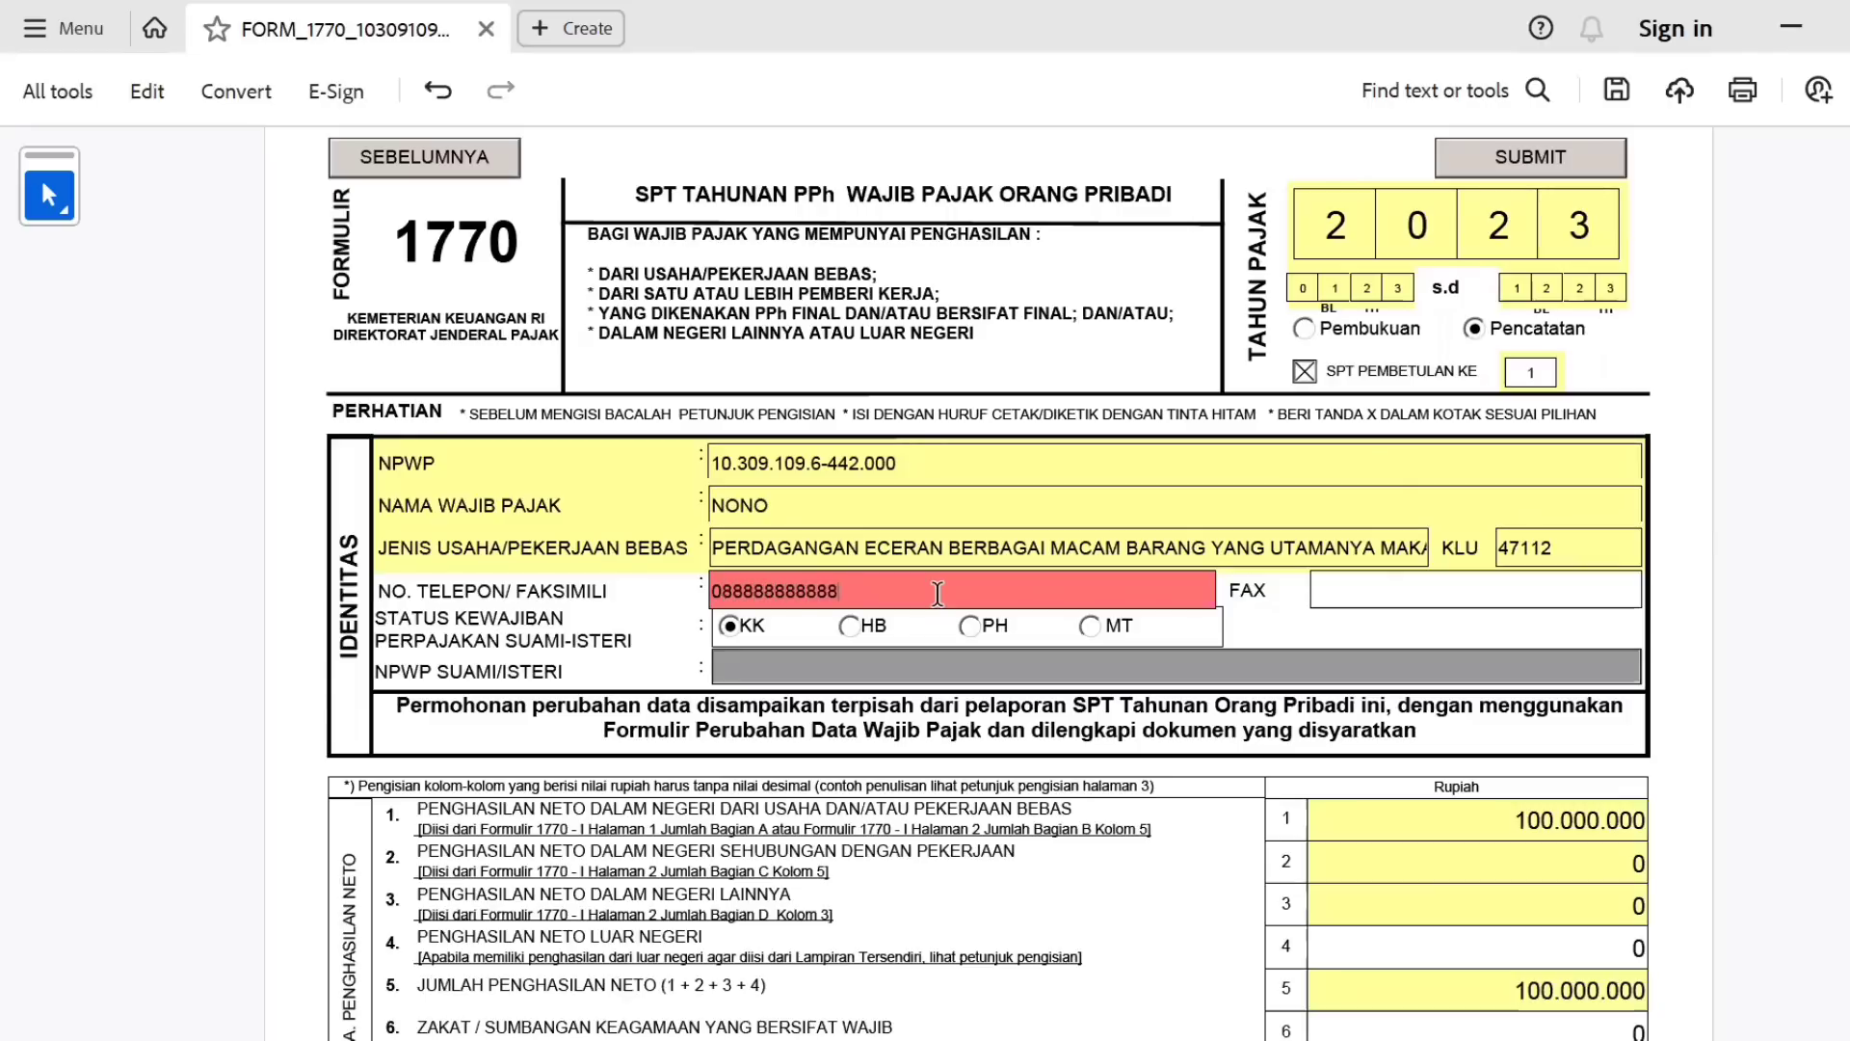
text(888)
key(Tab)
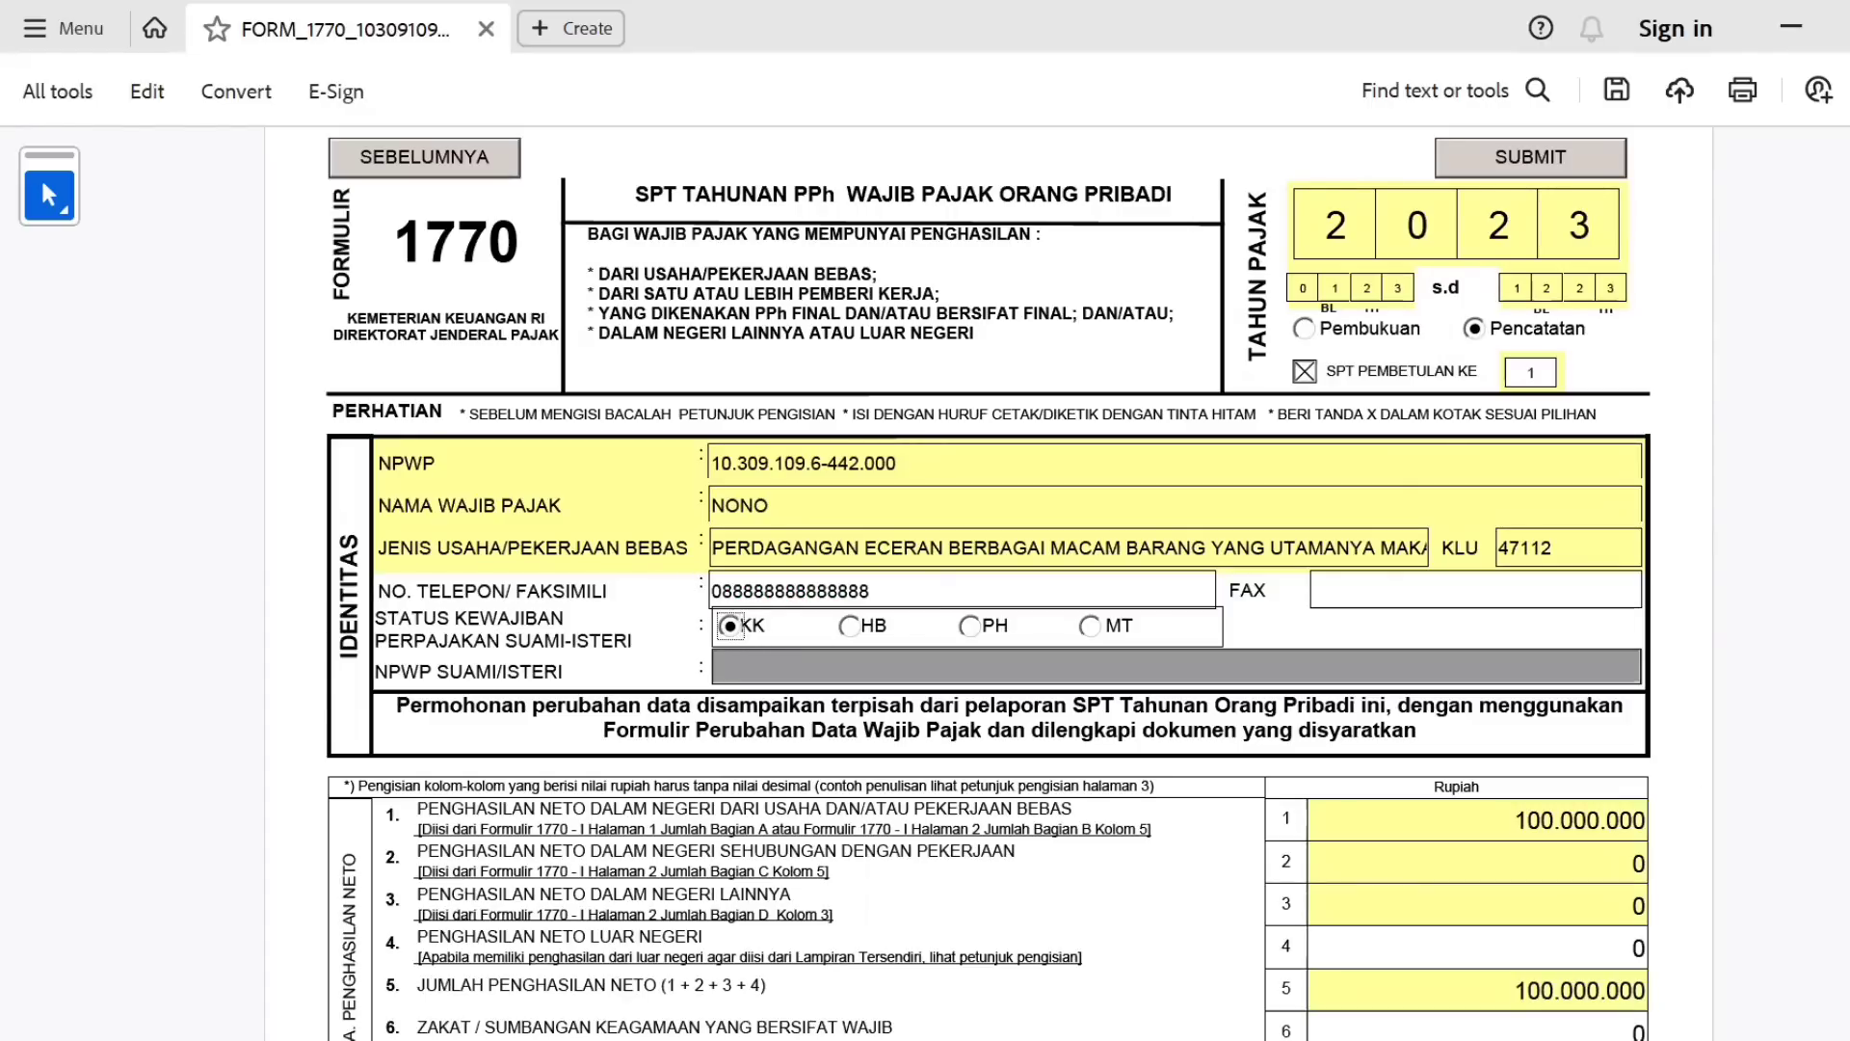
Choose status TK with 0 dependants, giving 54.000.000 non-taxable income and 2.300.000 tax due.
scroll(987, 584, down, 4)
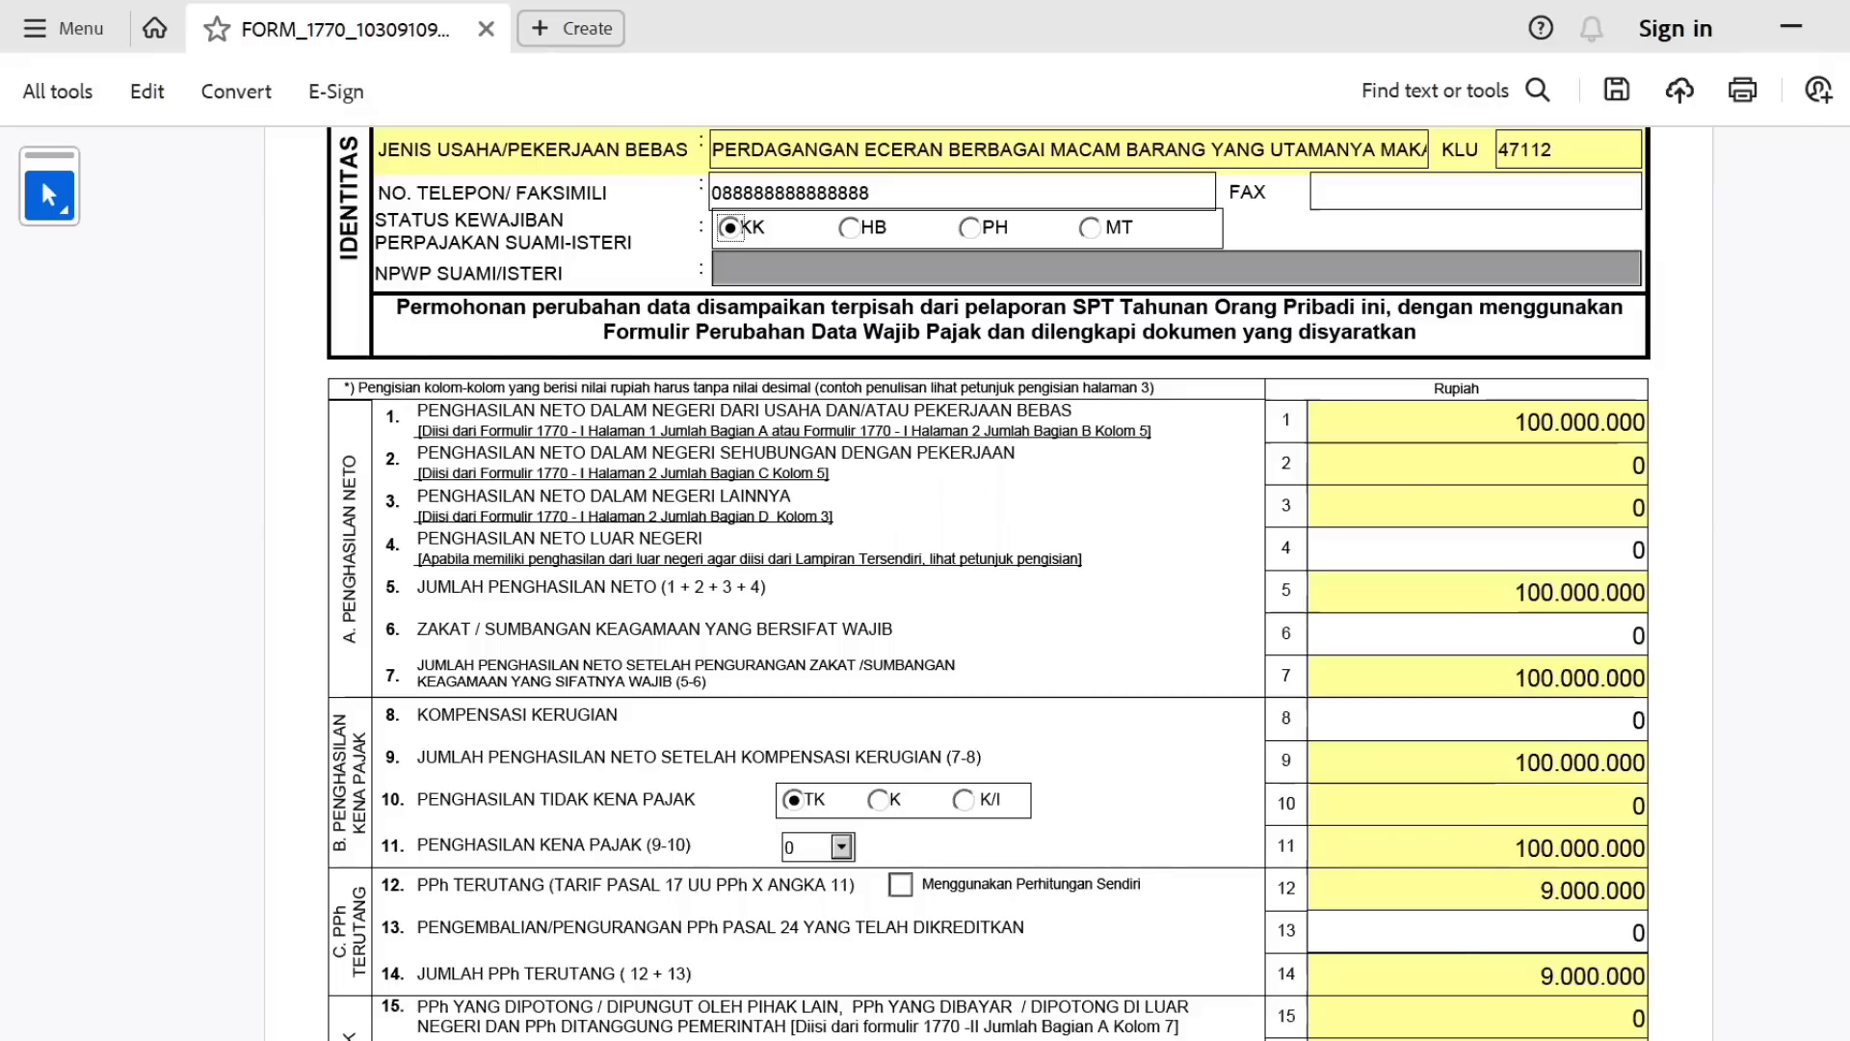
scroll(1706, 574, up, 1)
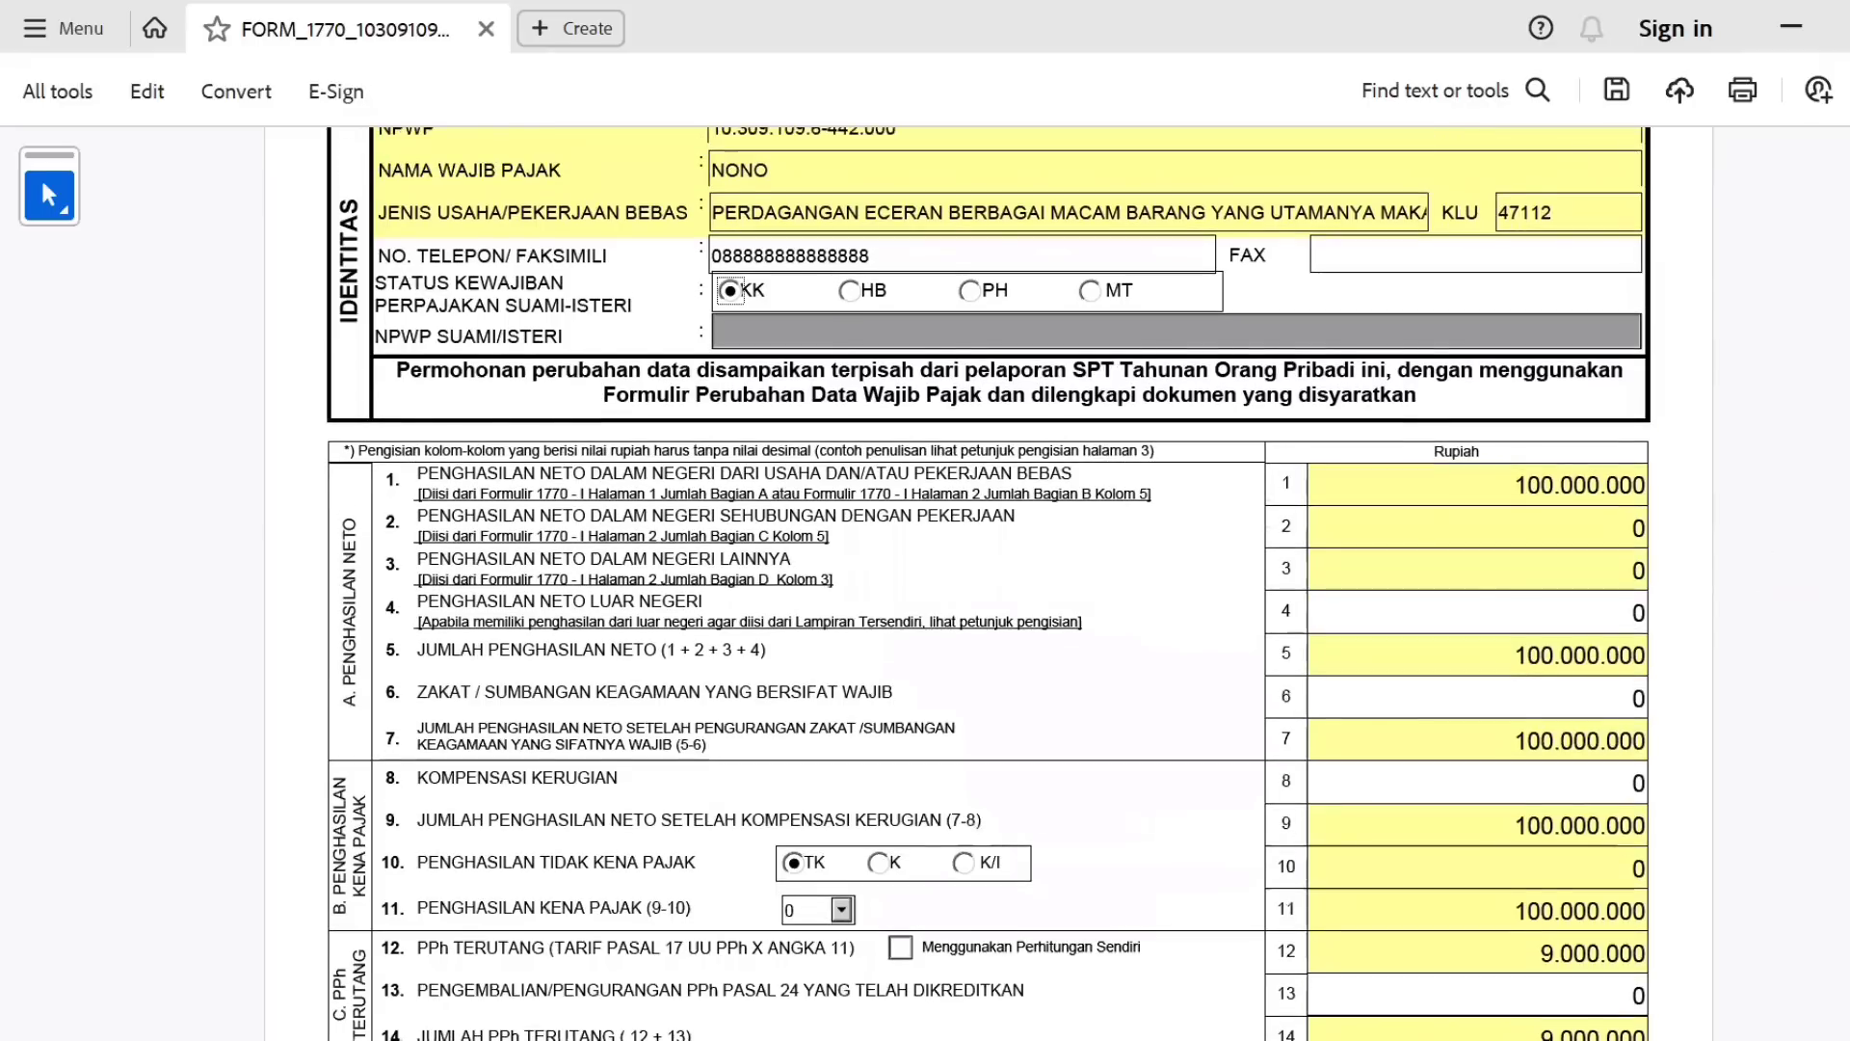
scroll(1706, 574, down, 1)
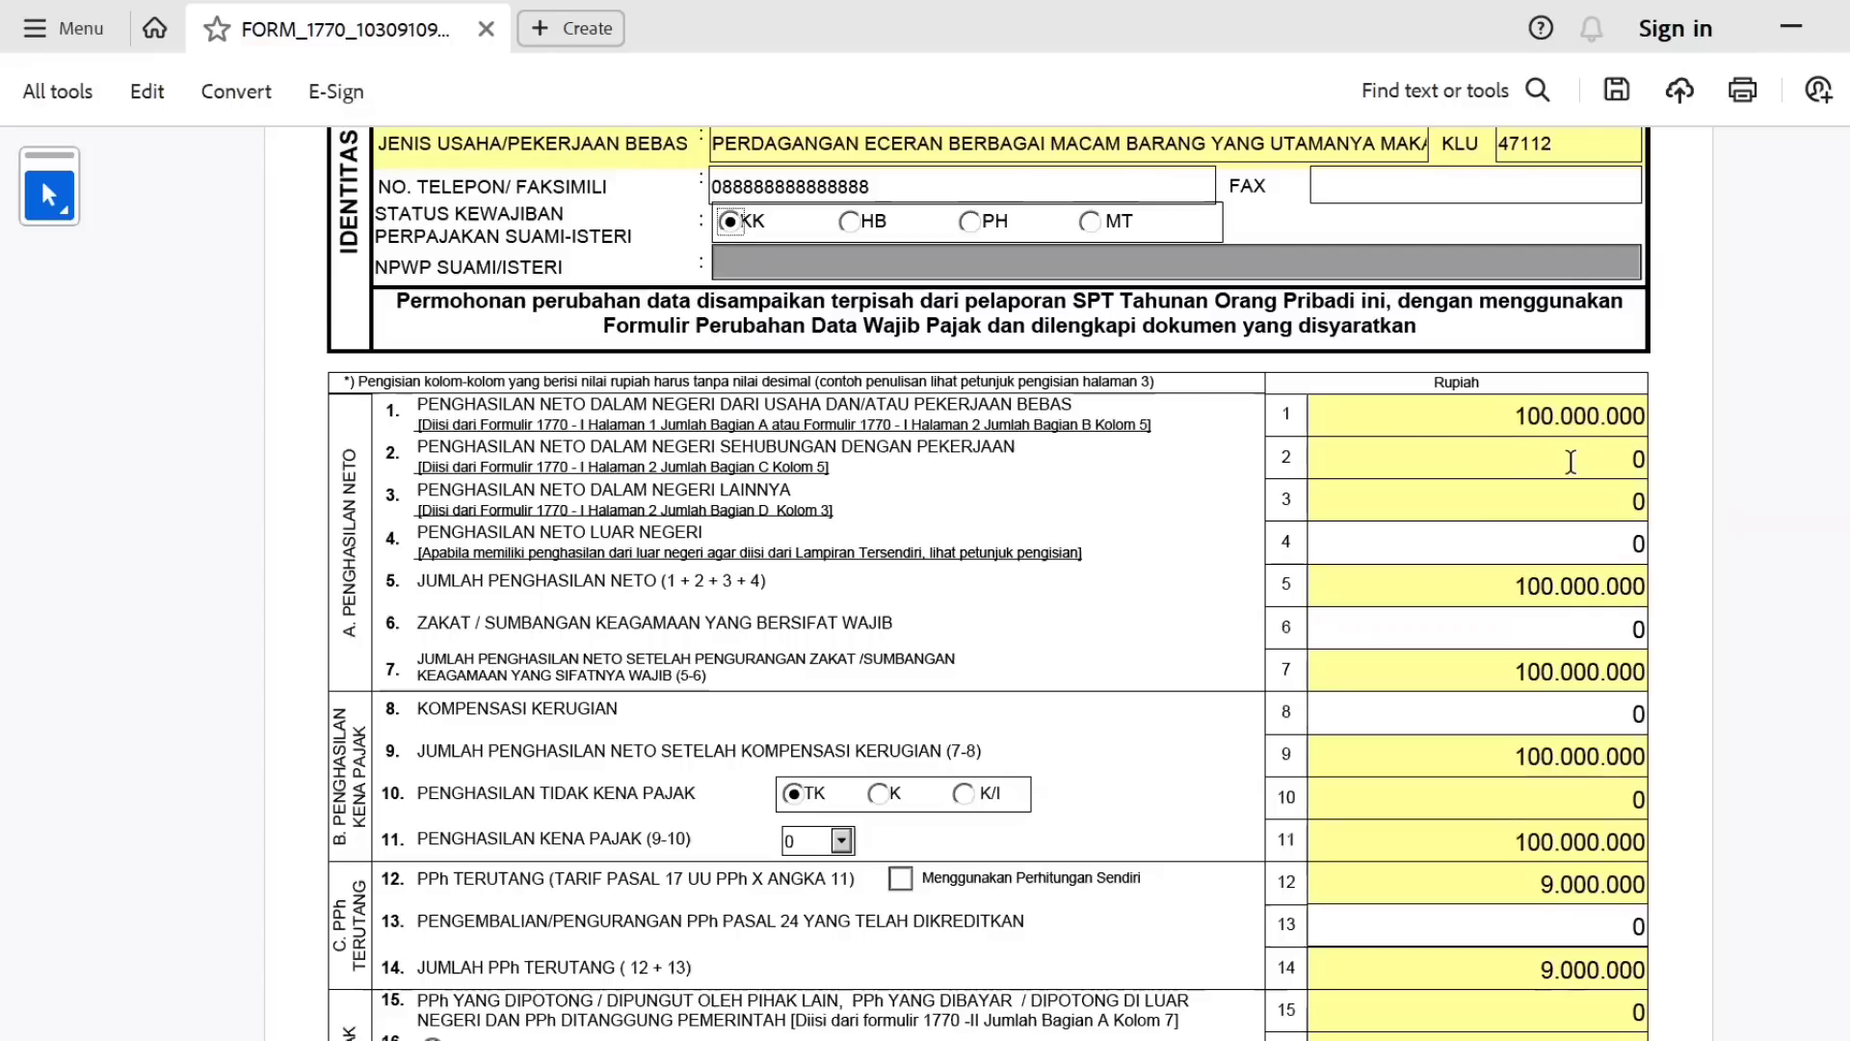
click(879, 792)
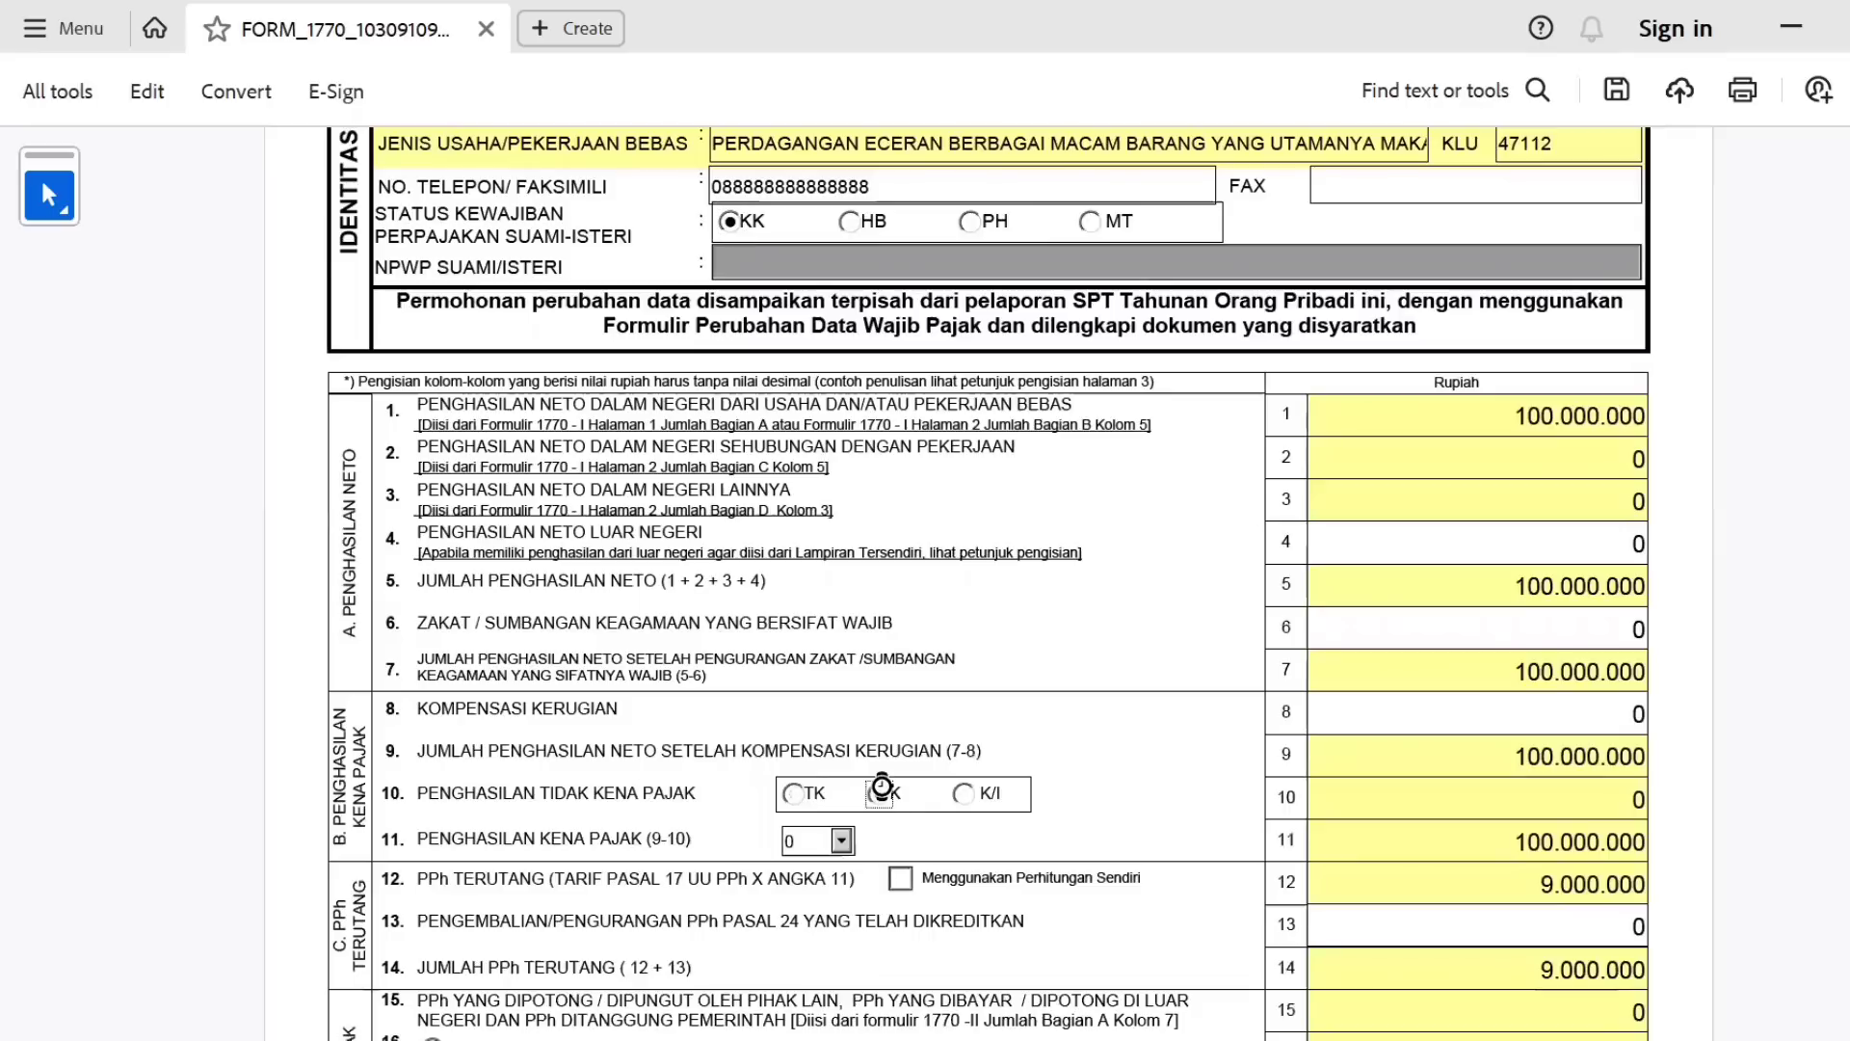
click(844, 848)
click(819, 869)
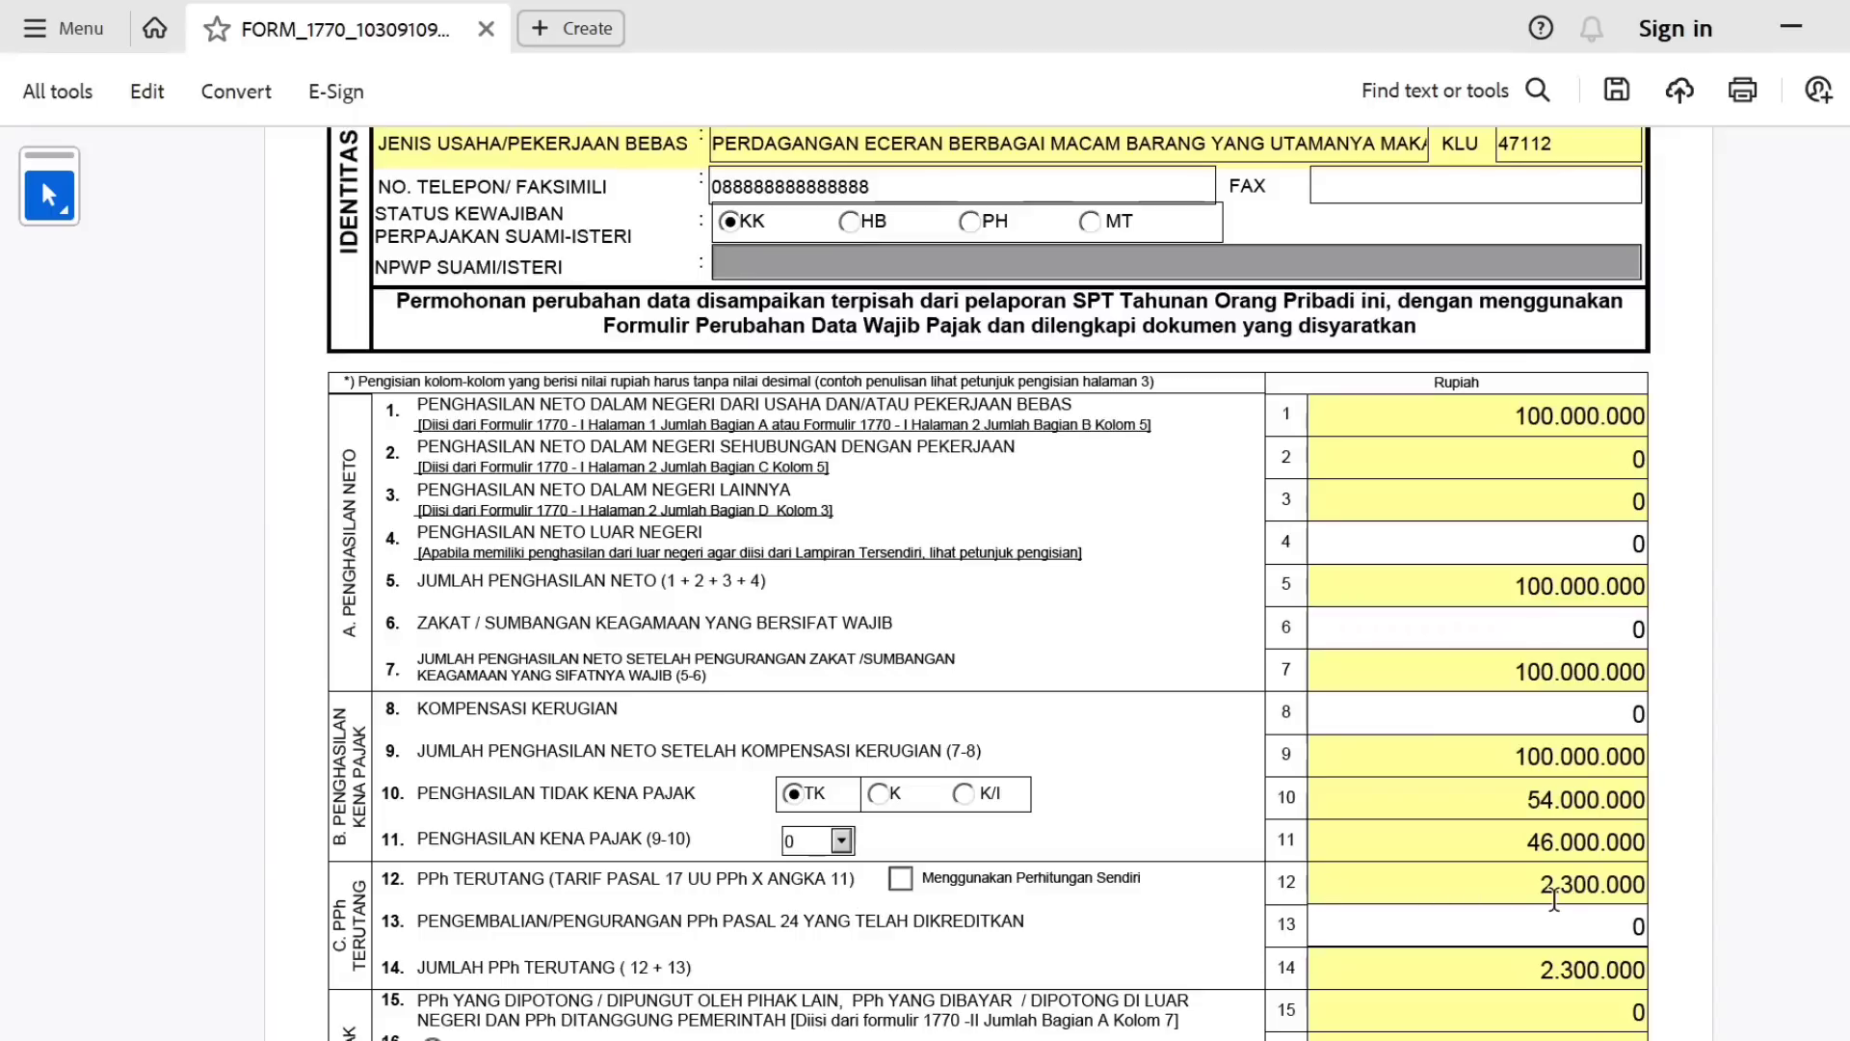
Set the Tgl Lunas payment date to 25/01/2024.
scroll(988, 583, down, 4)
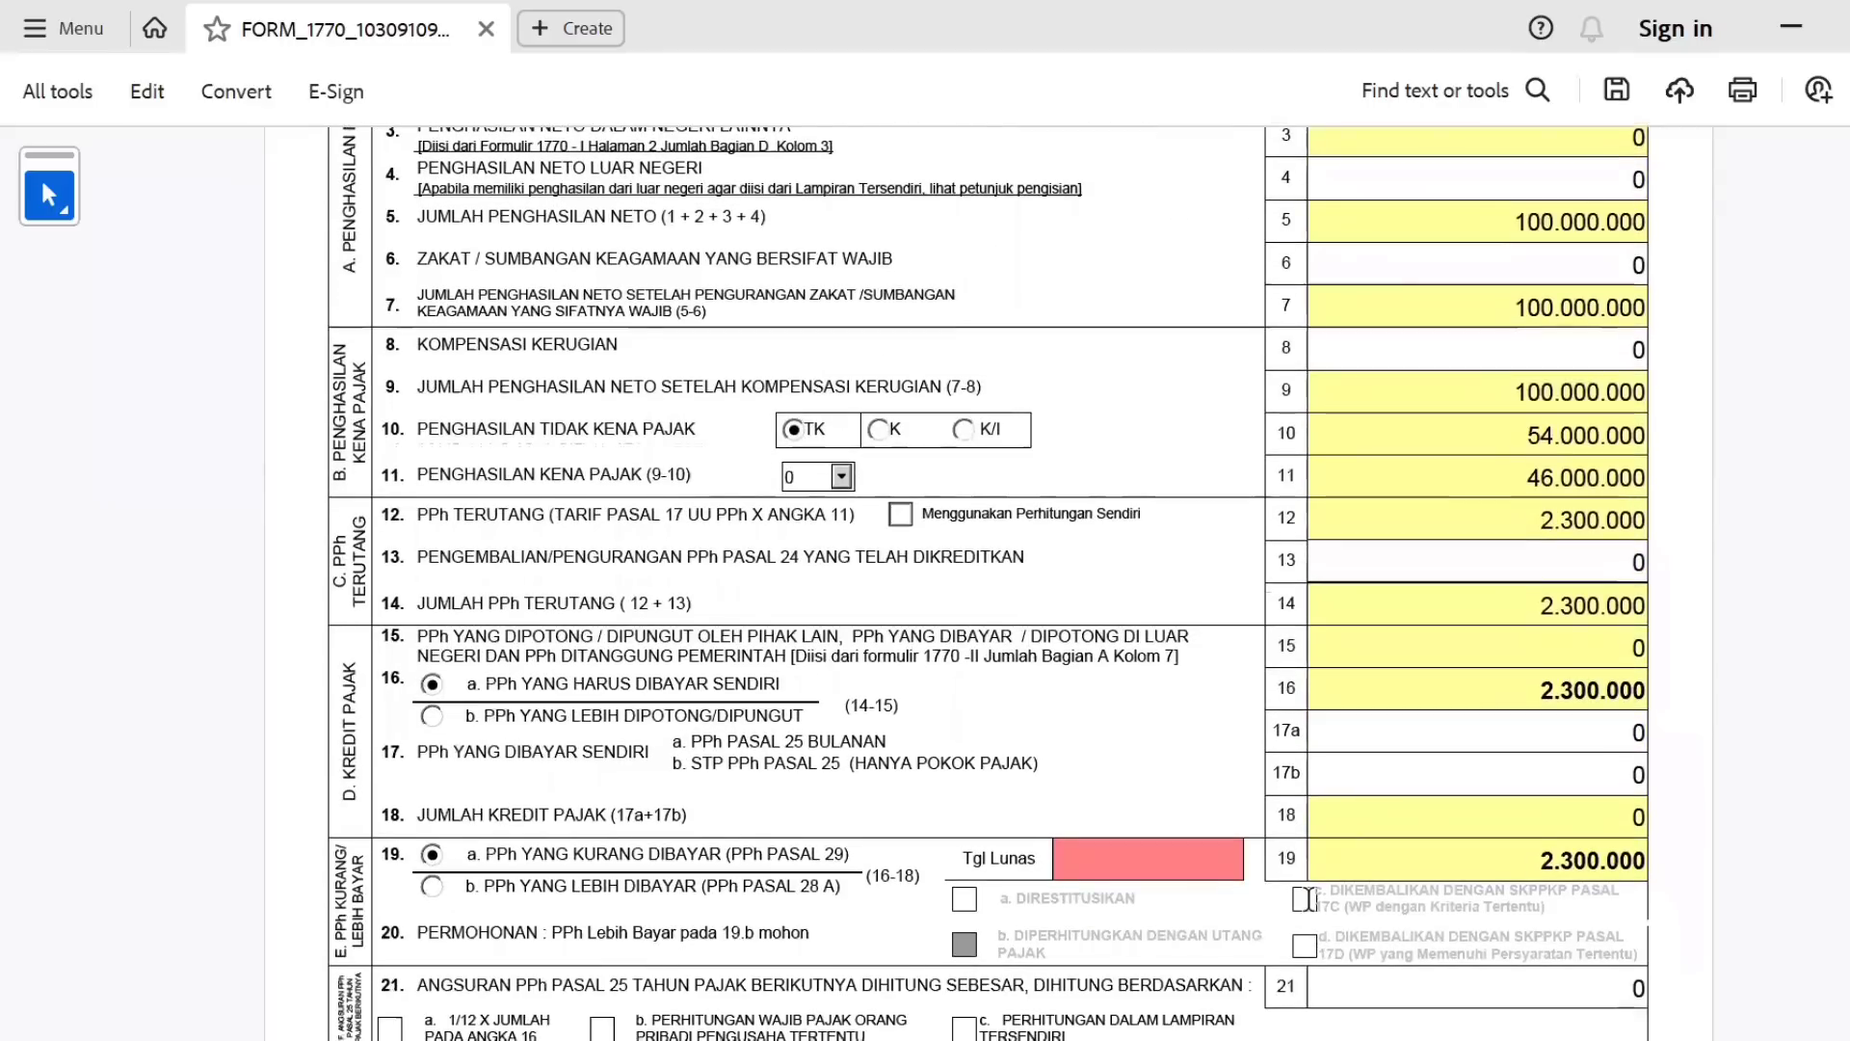
click(1270, 860)
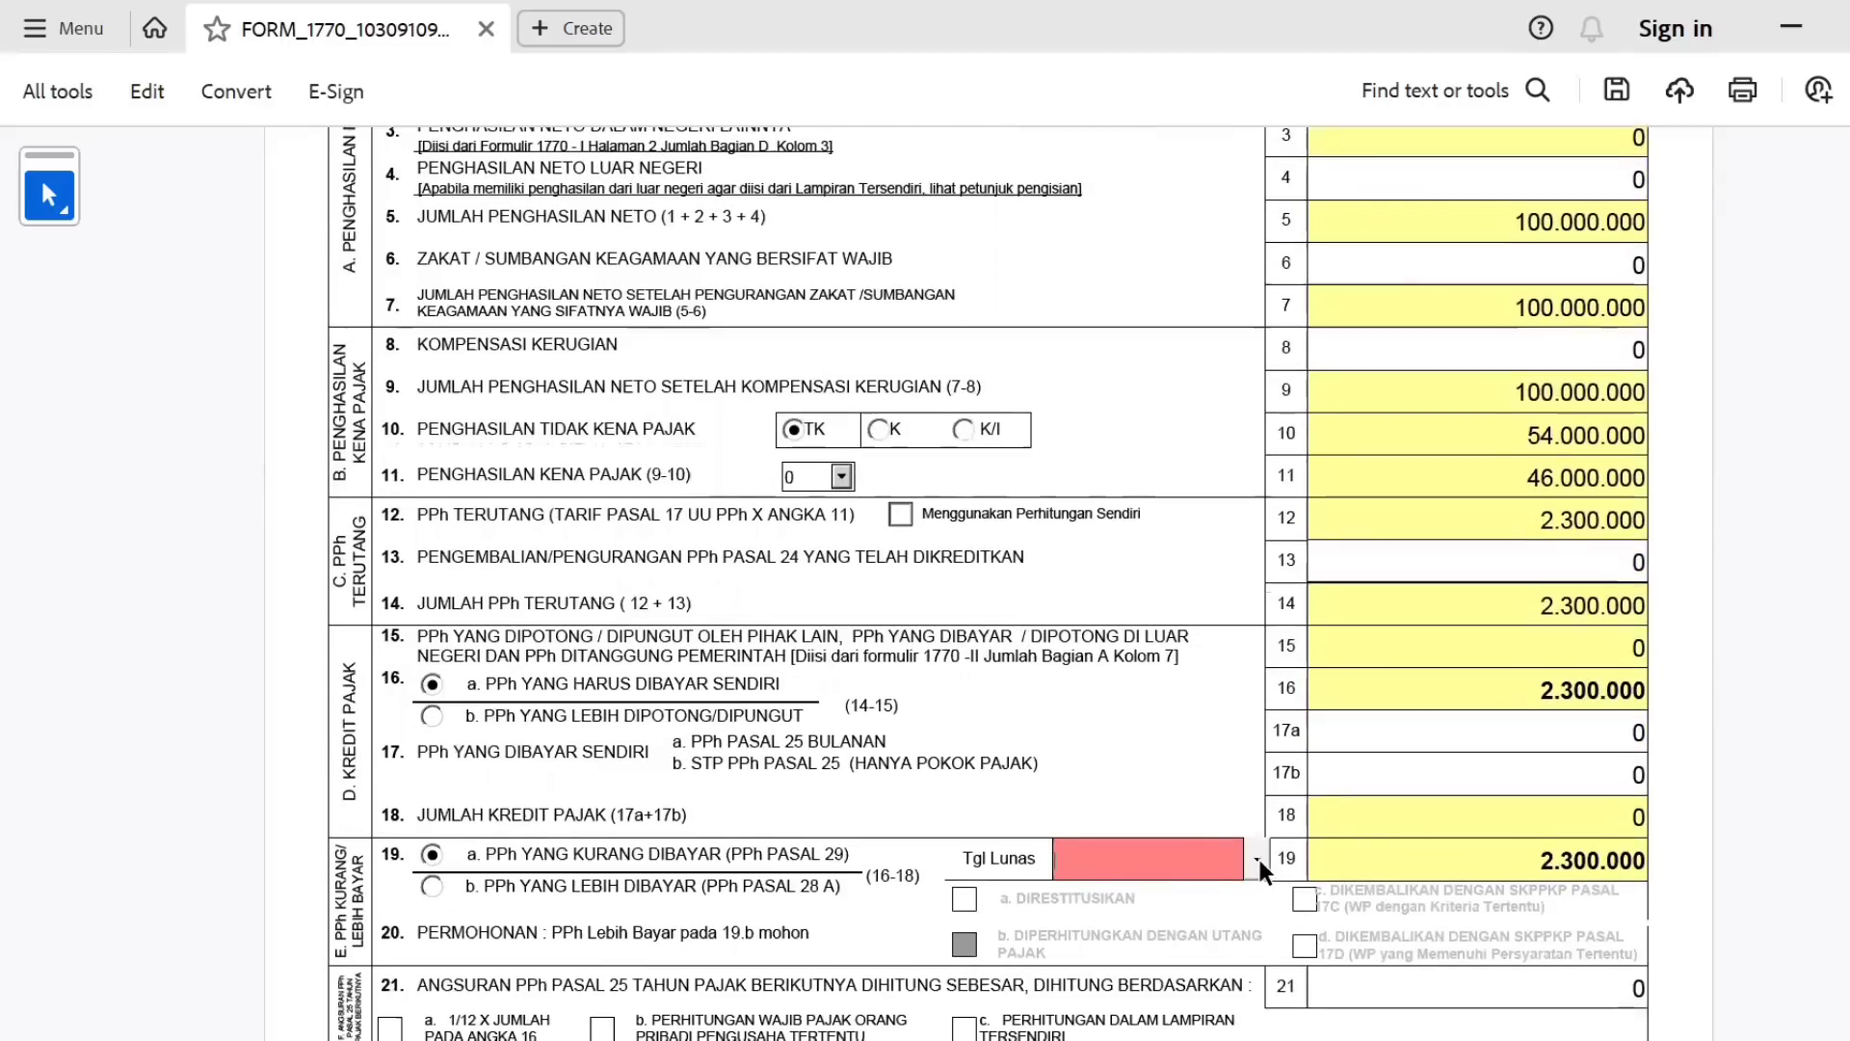
click(1258, 859)
click(1193, 944)
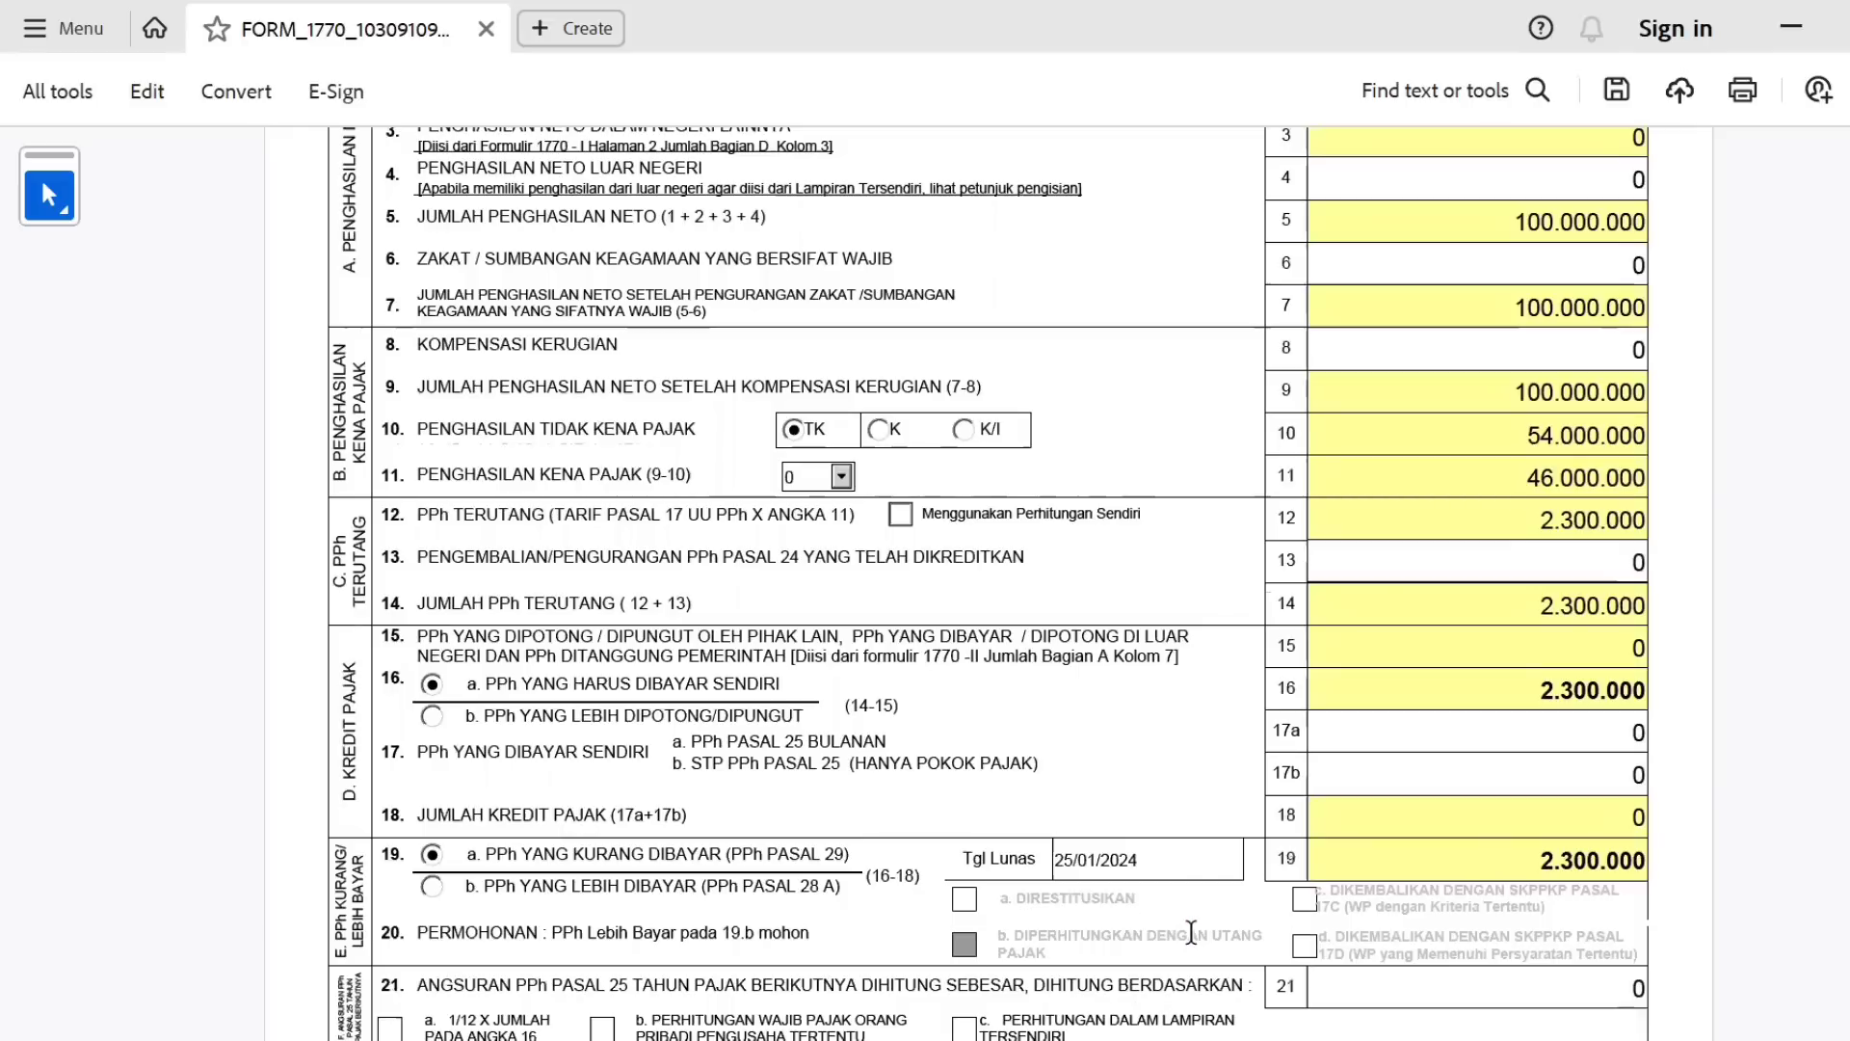
Set the TANGGAL statement date to 25 January 2024.
scroll(988, 584, down, 3)
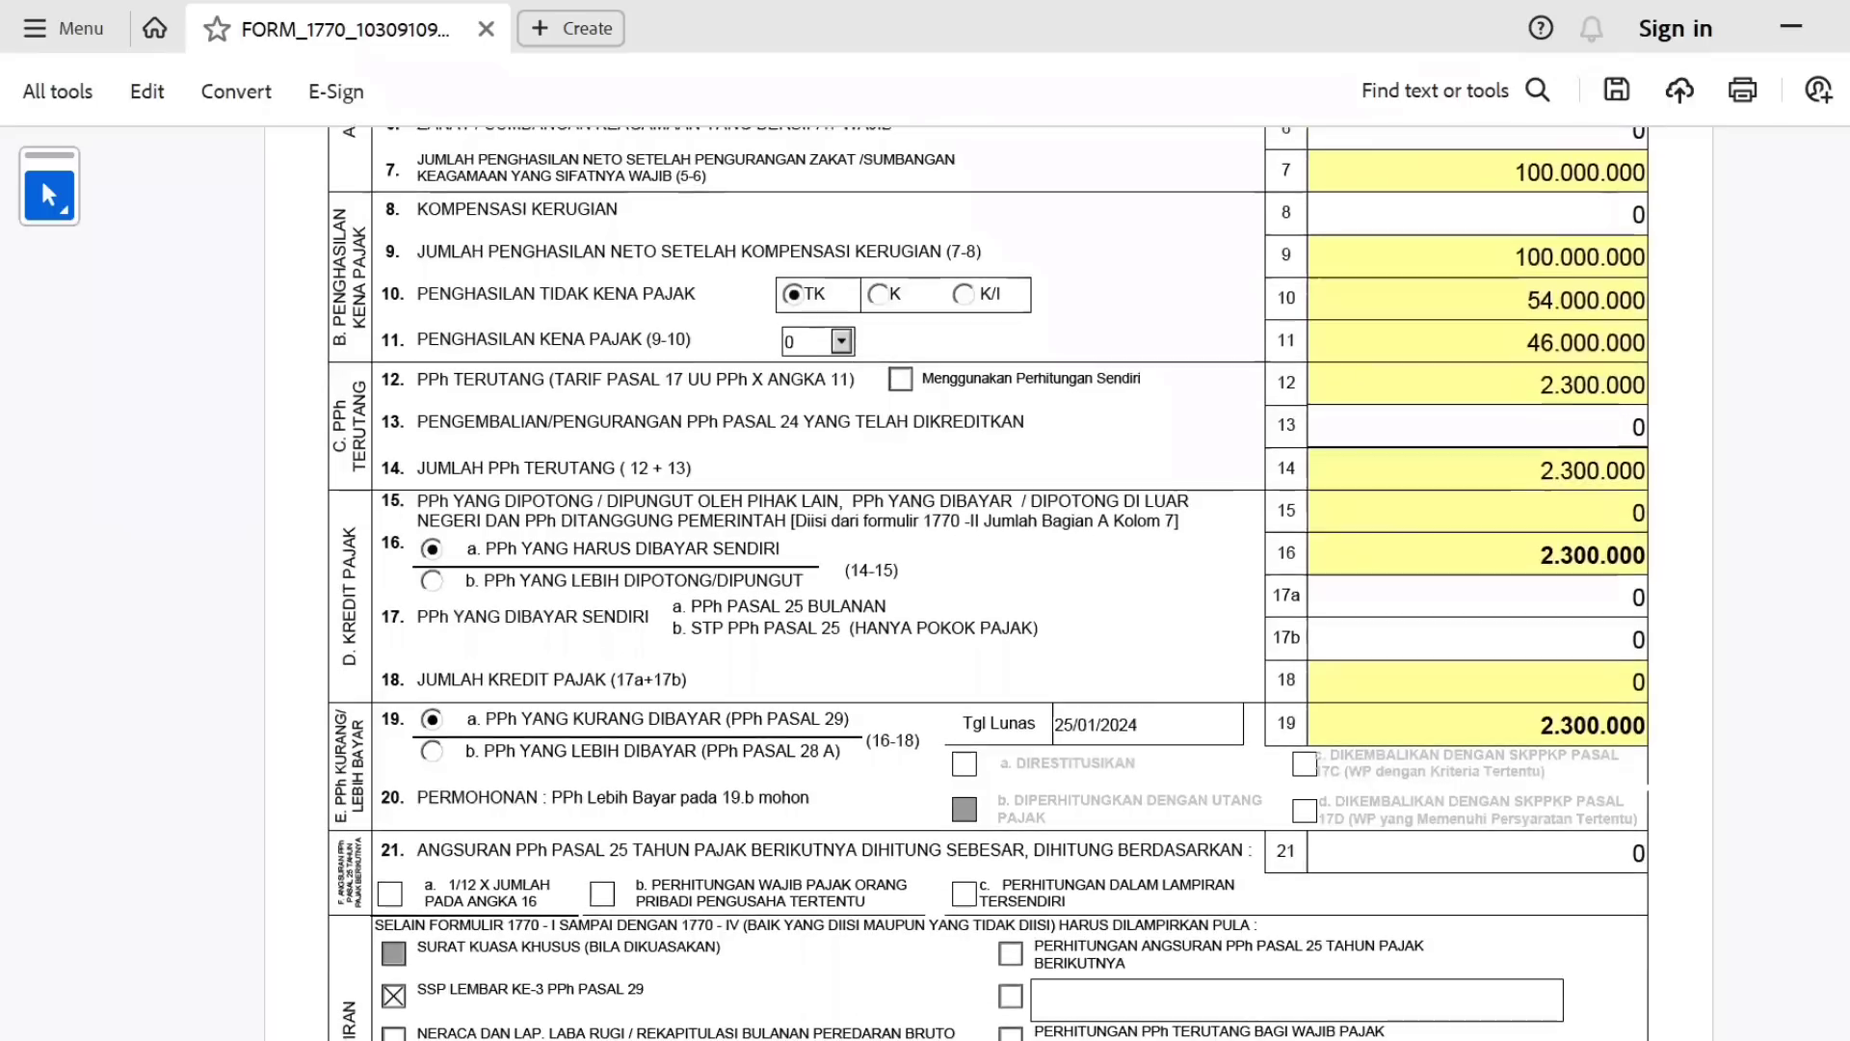
scroll(989, 584, up, 5)
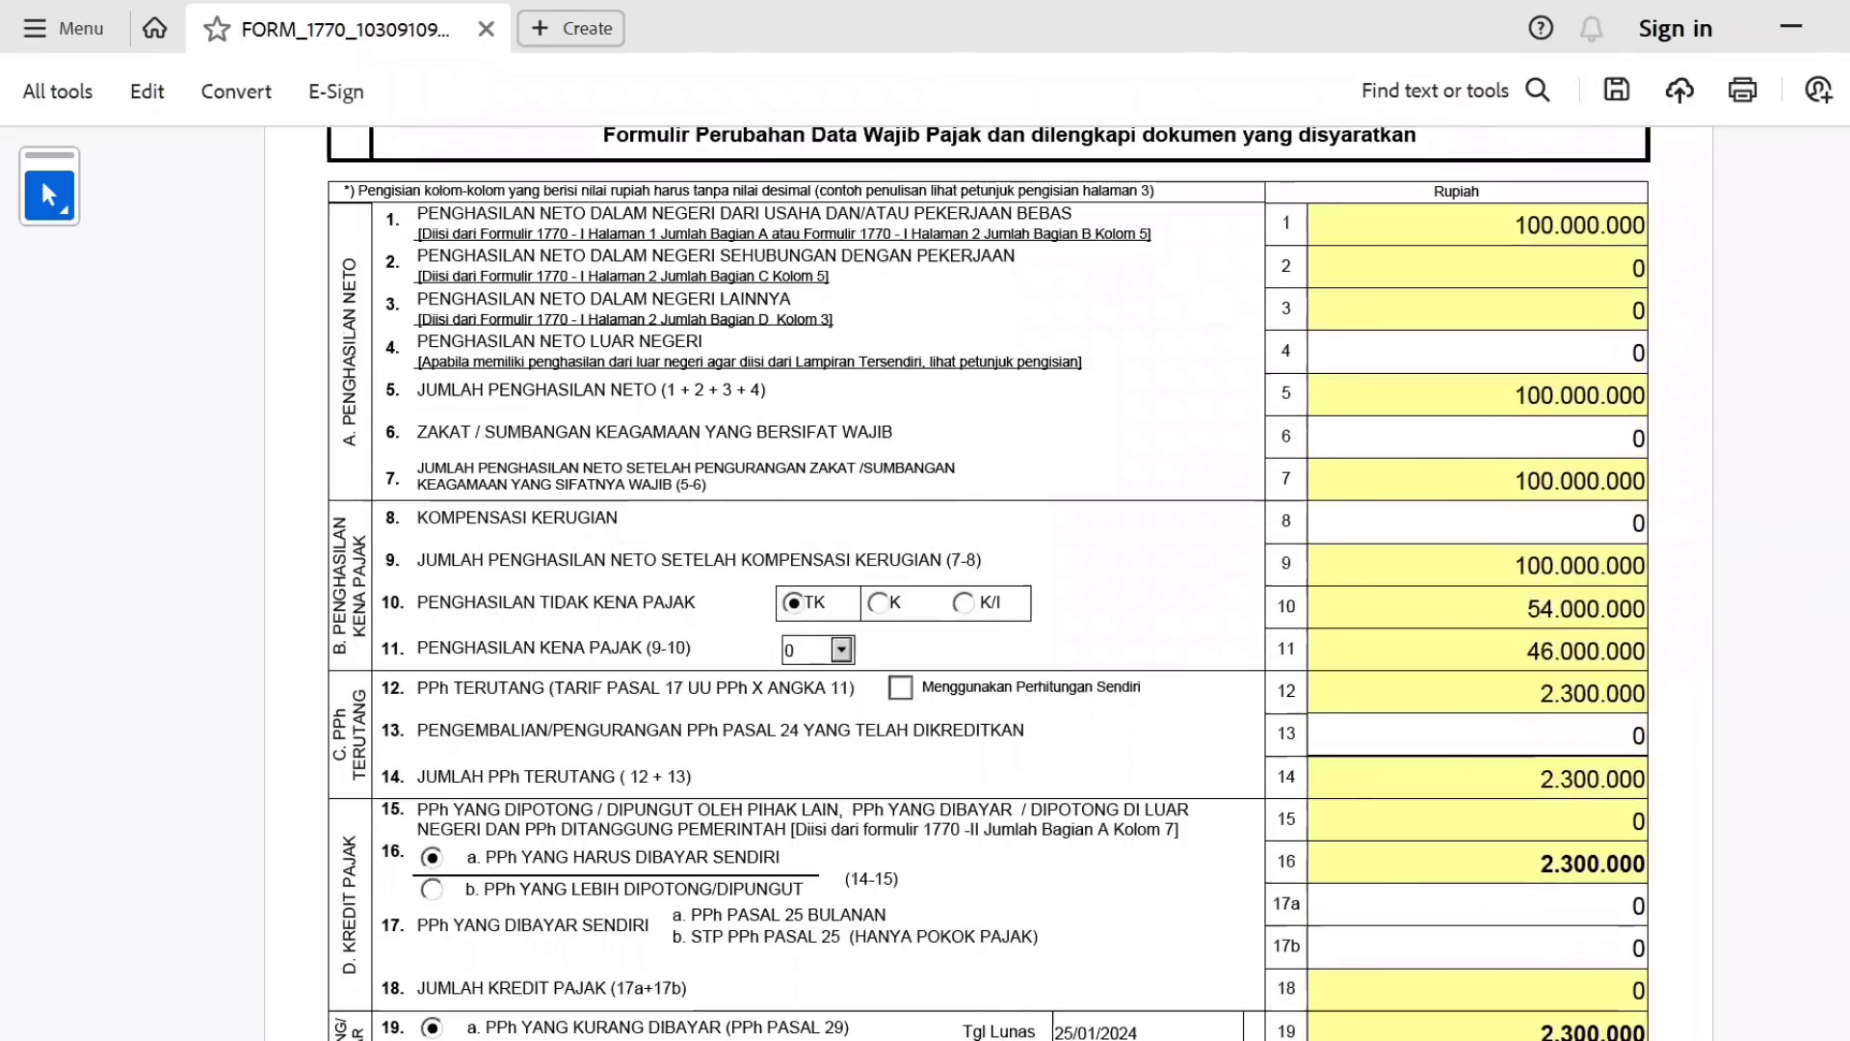
scroll(1831, 491, up, 10)
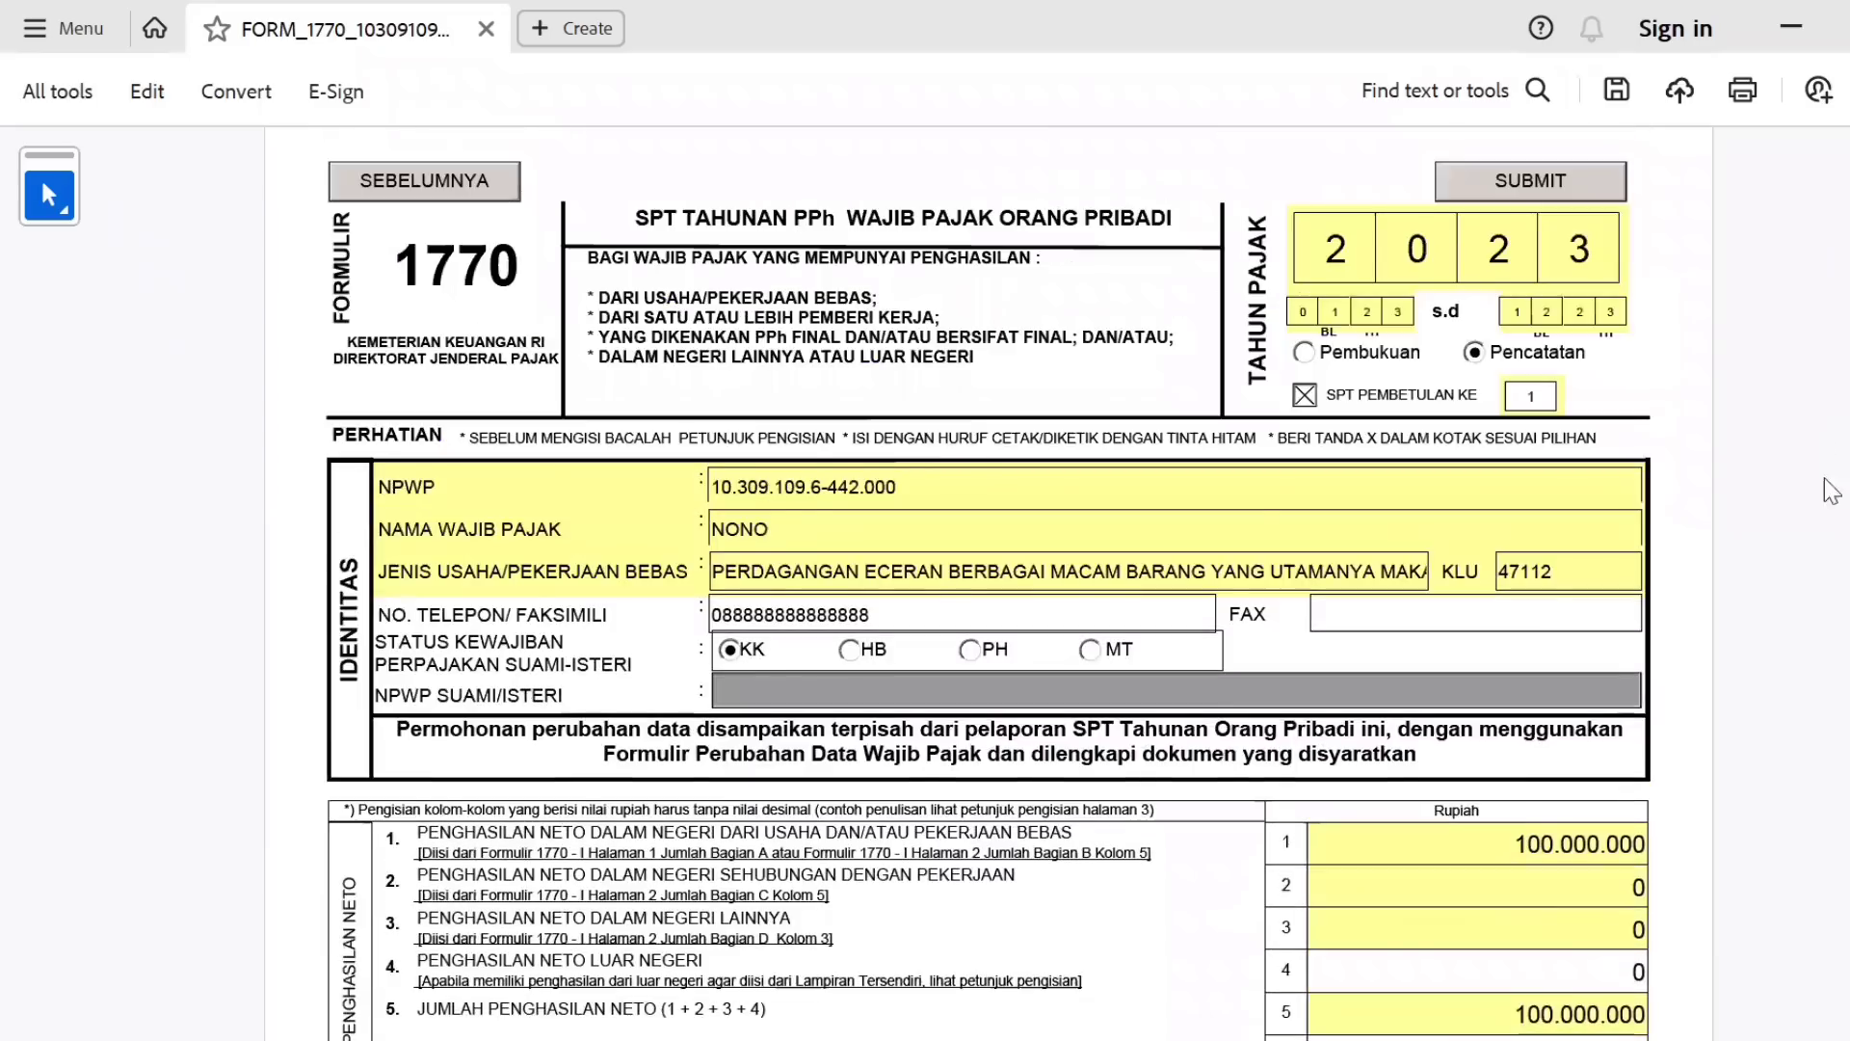
scroll(1830, 492, down, 20)
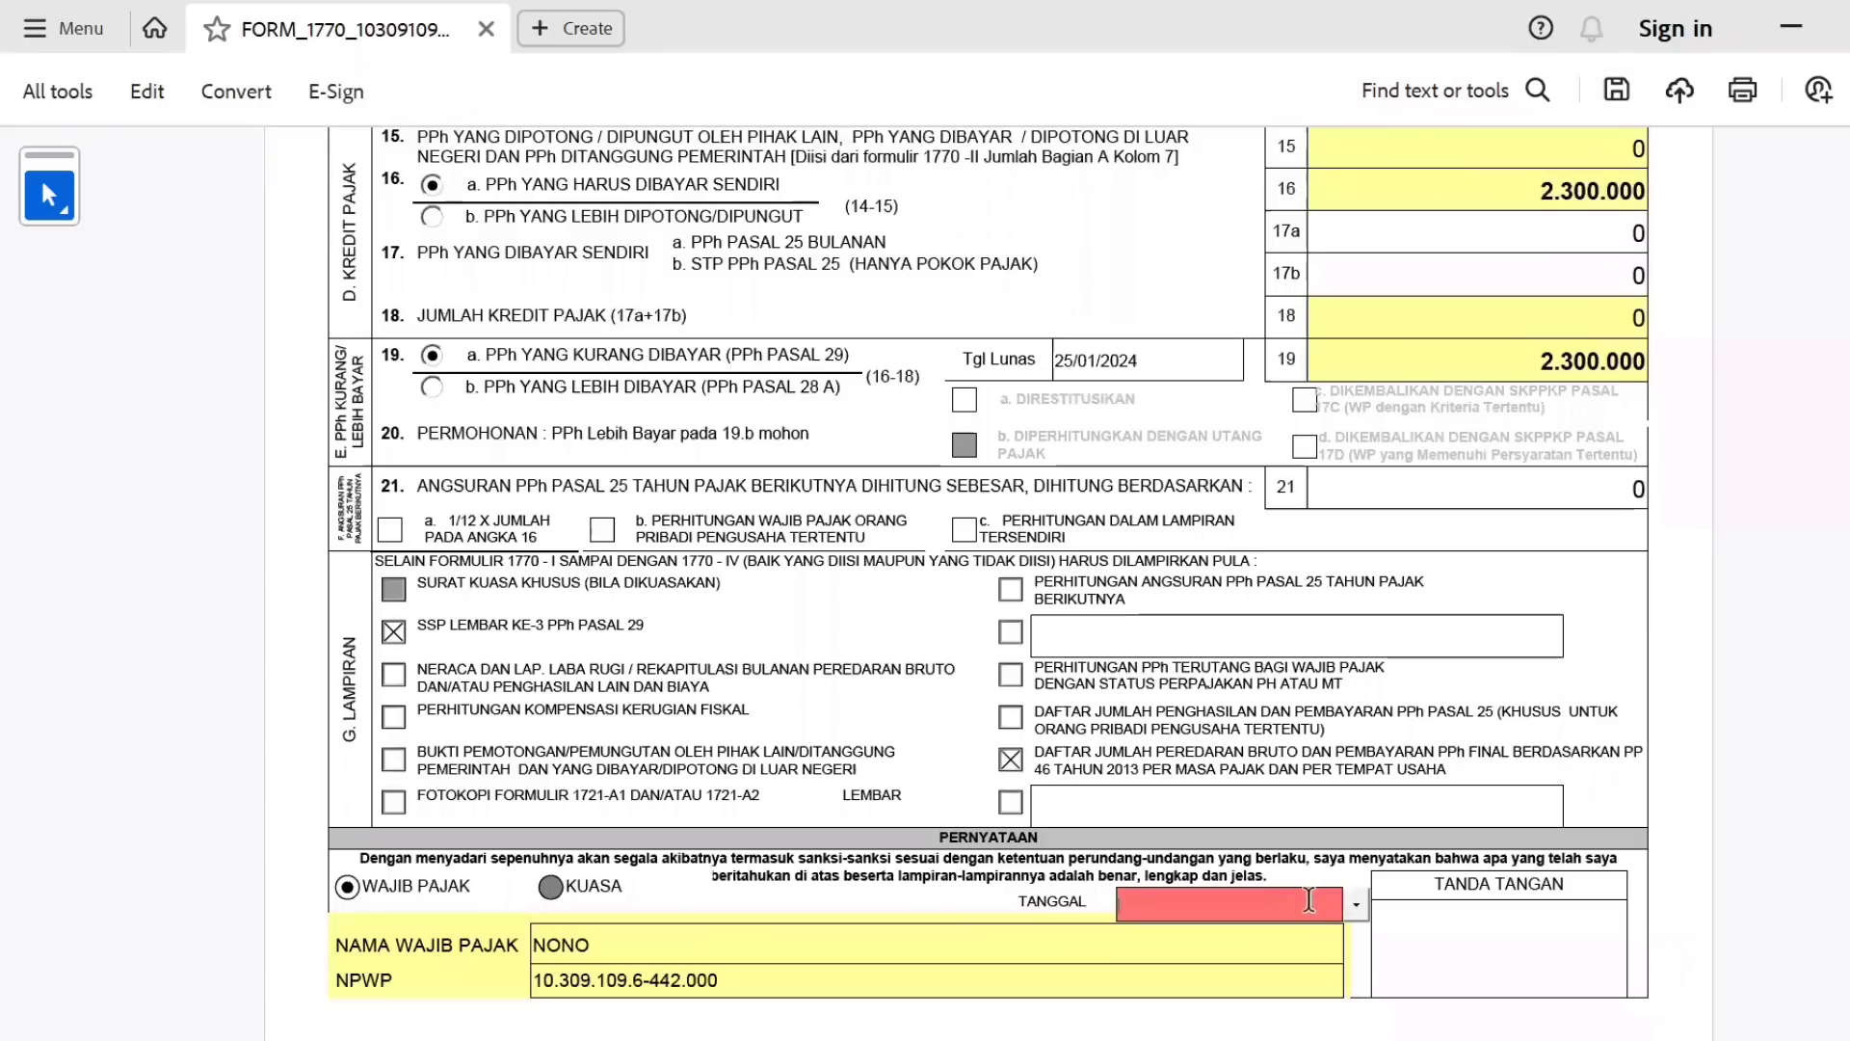
click(1358, 904)
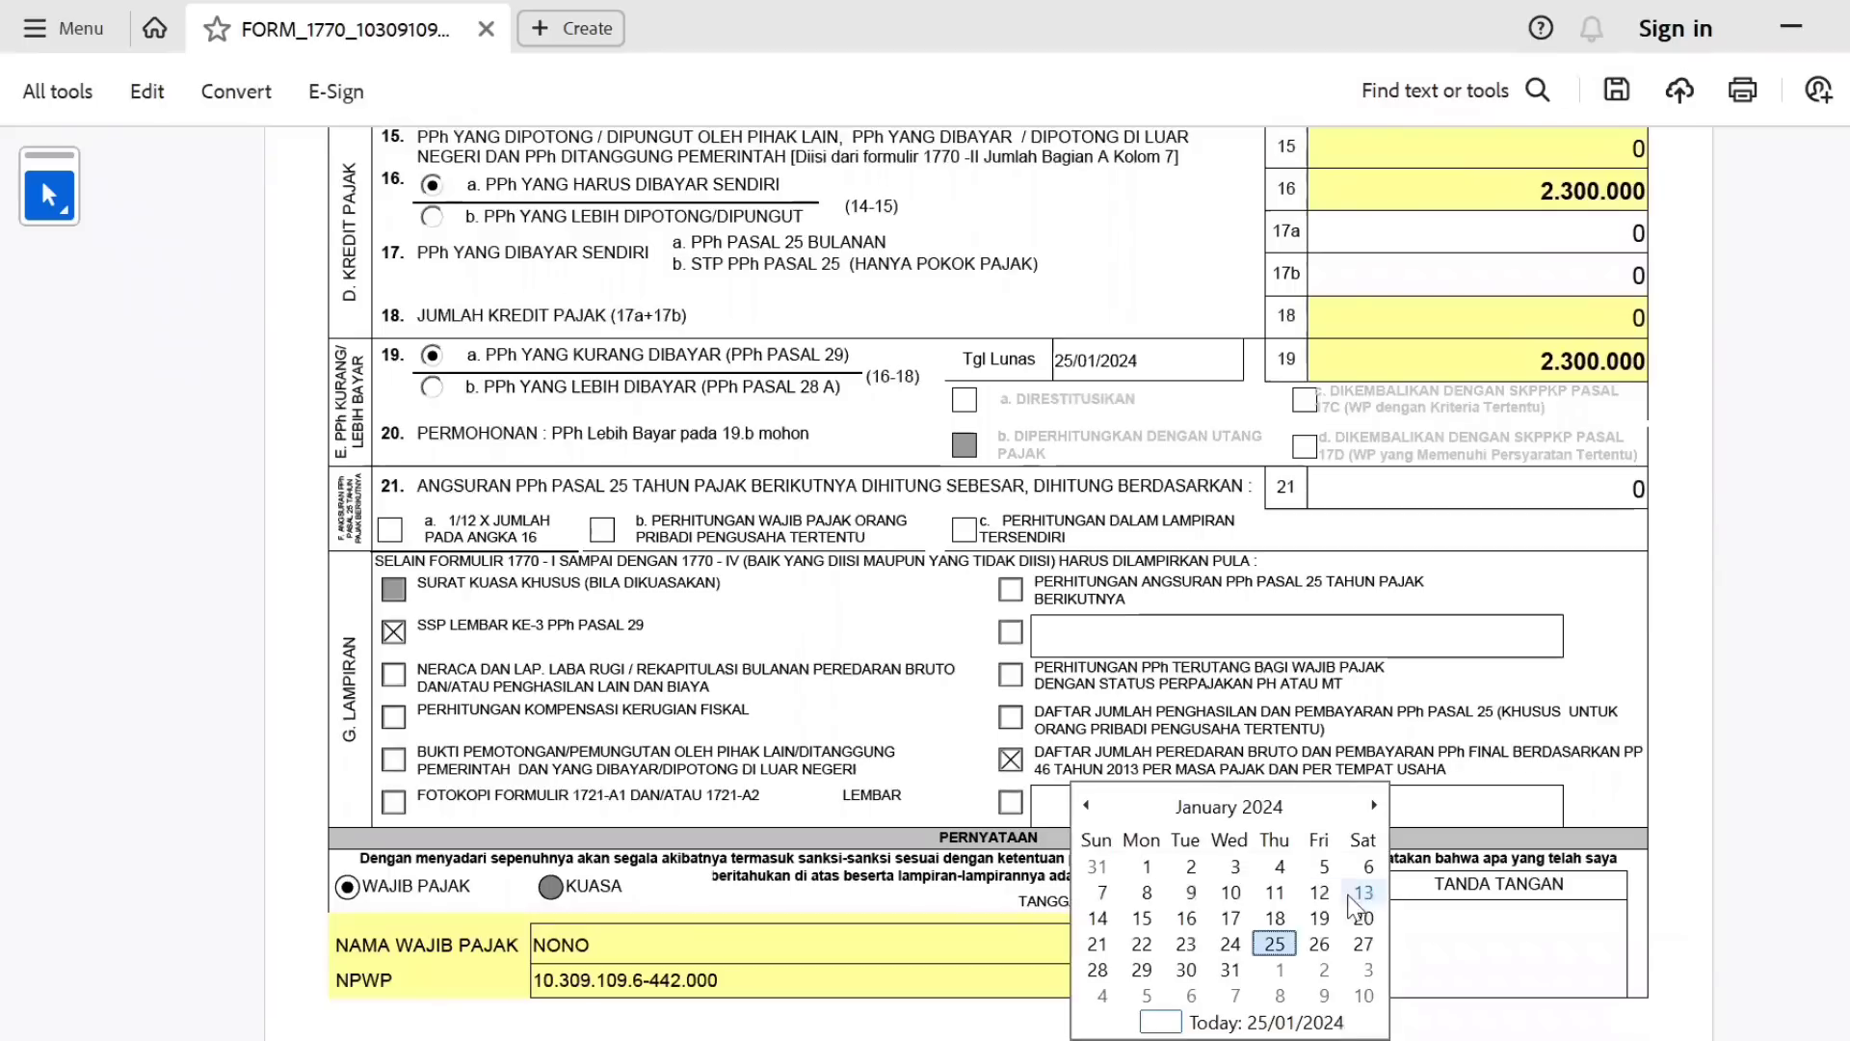
click(1272, 941)
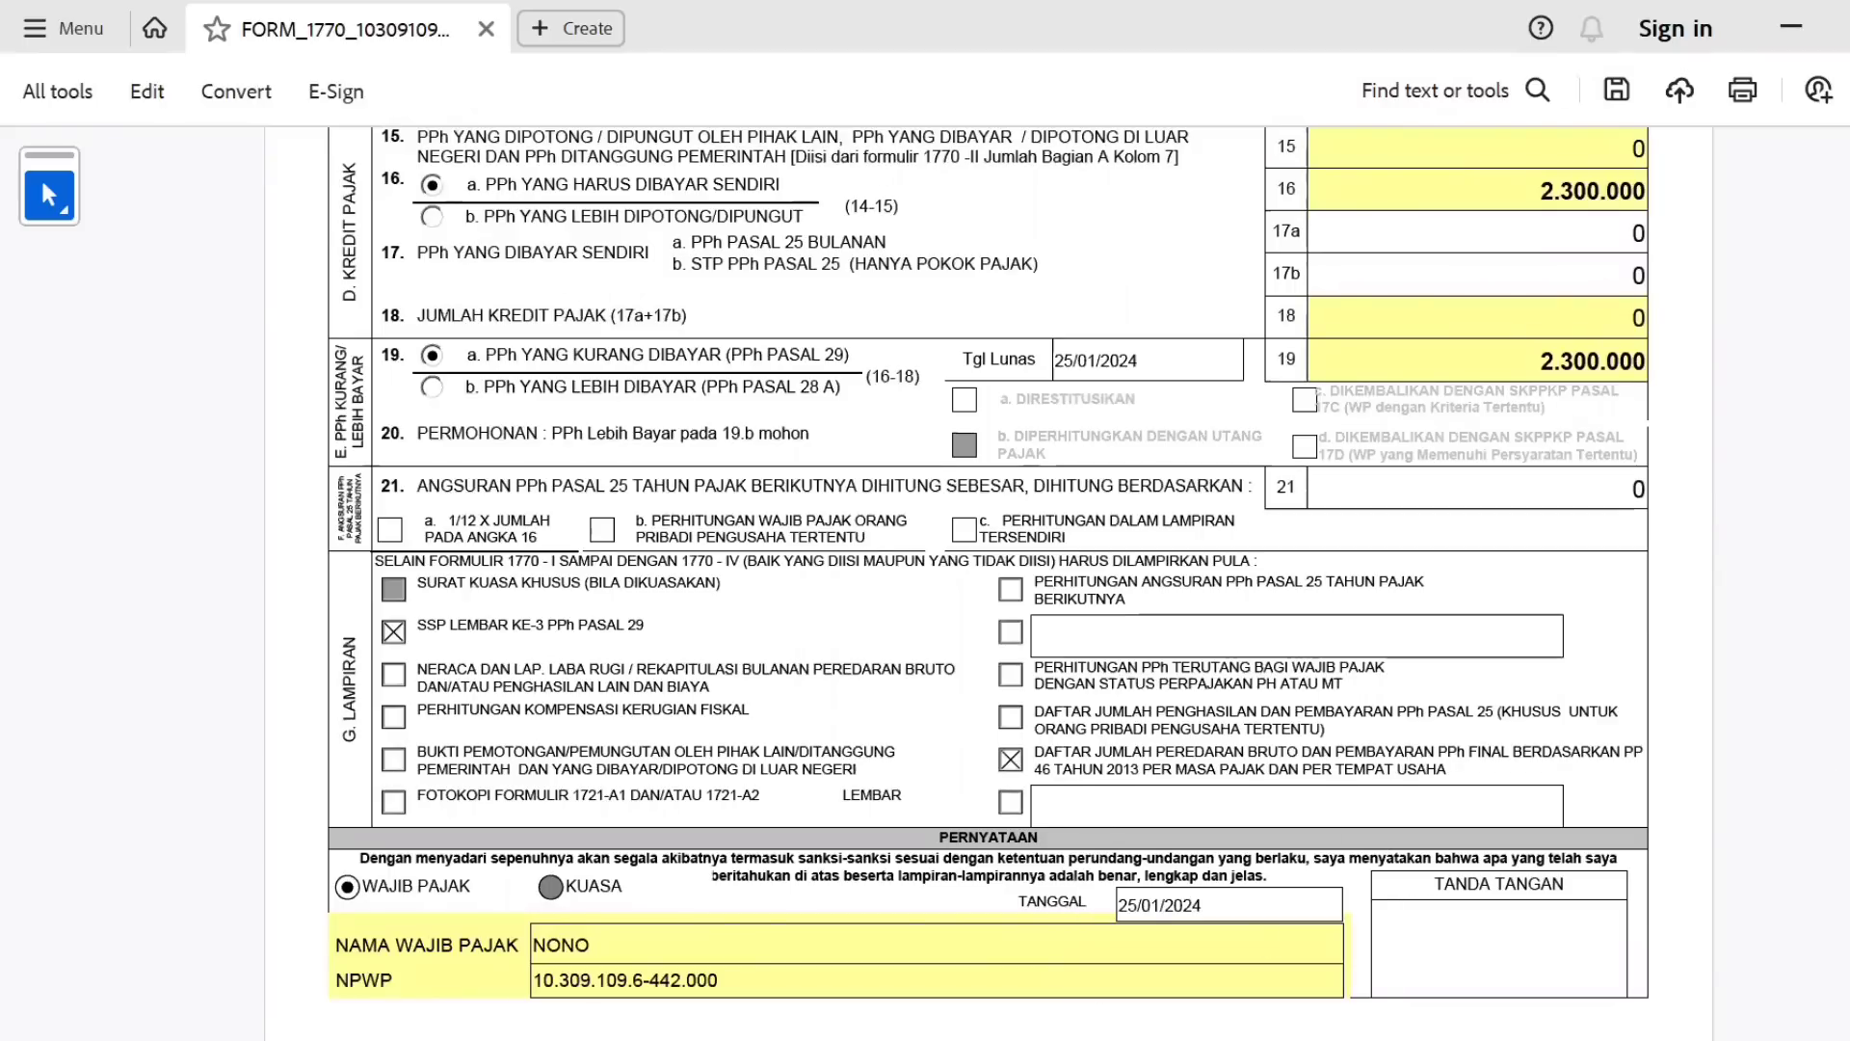
scroll(989, 578, up, 3)
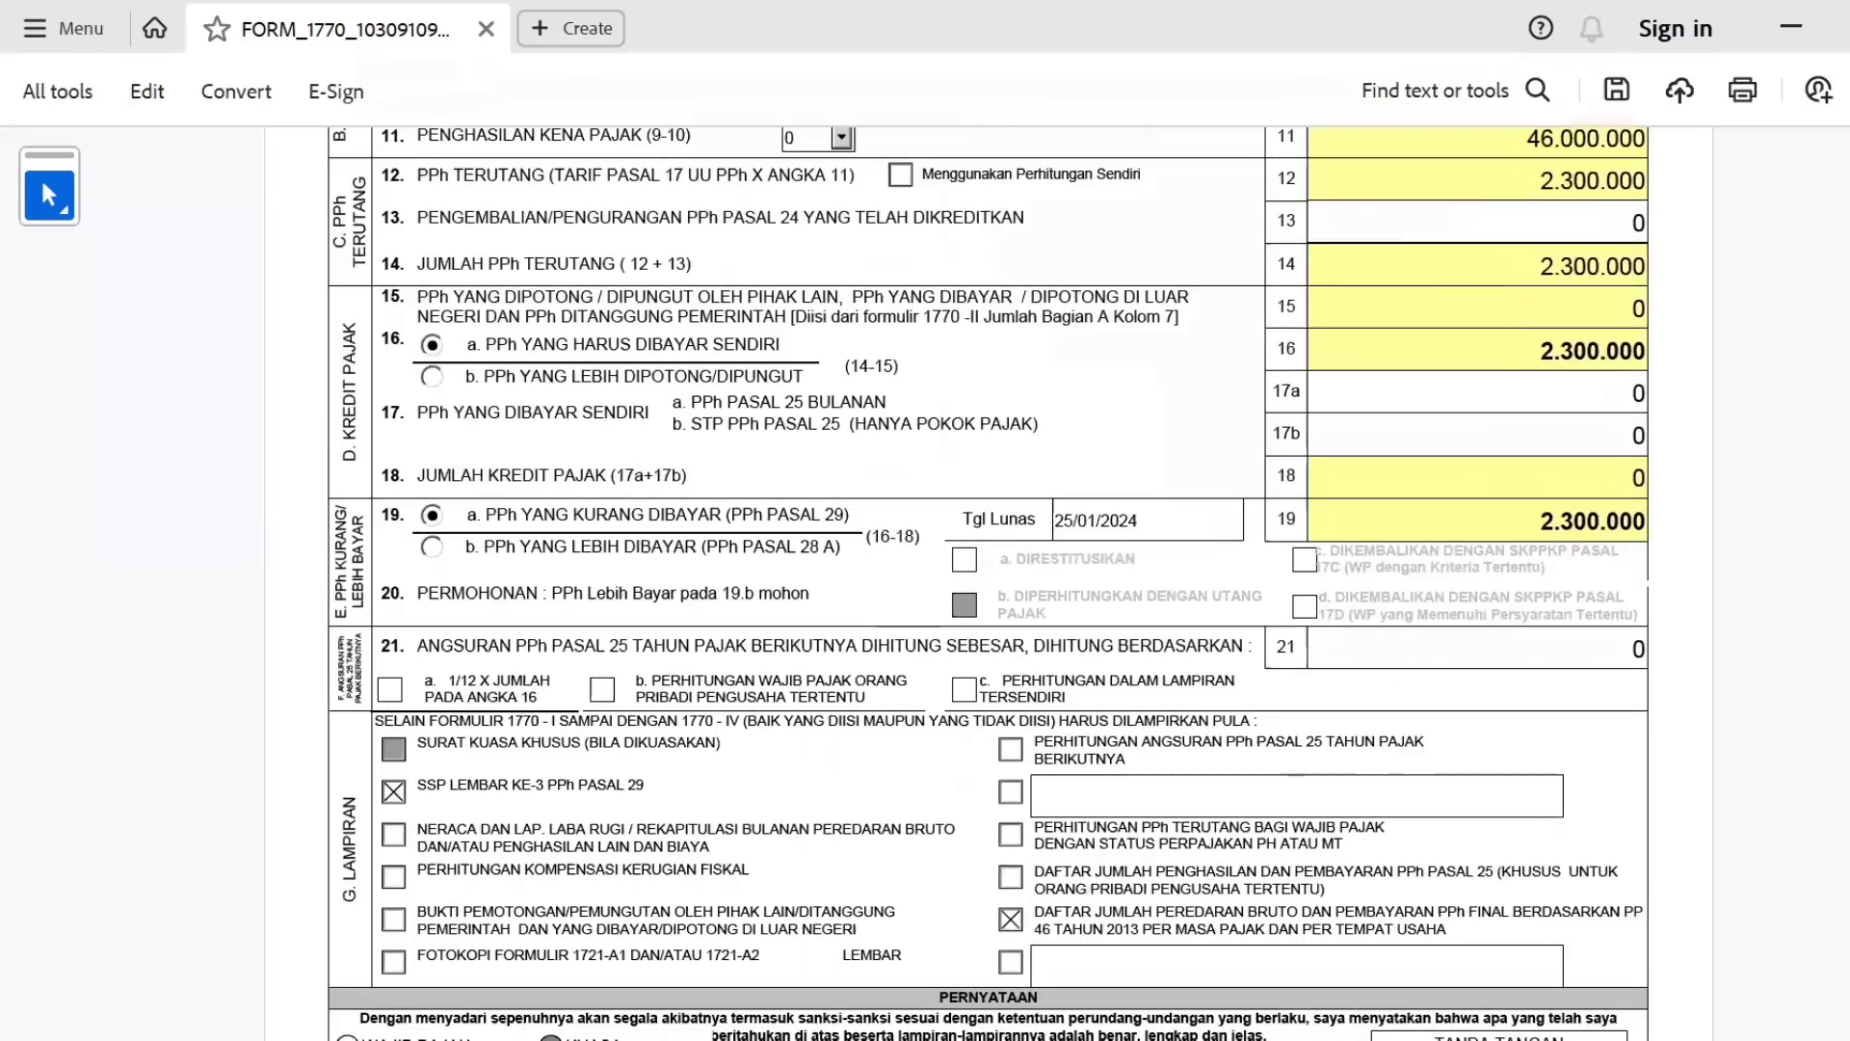
On Lampiran 1770-I, clear row 4 Pekerjaan Bebas net income, norma 50 and turnover.
scroll(1828, 336, up, 10)
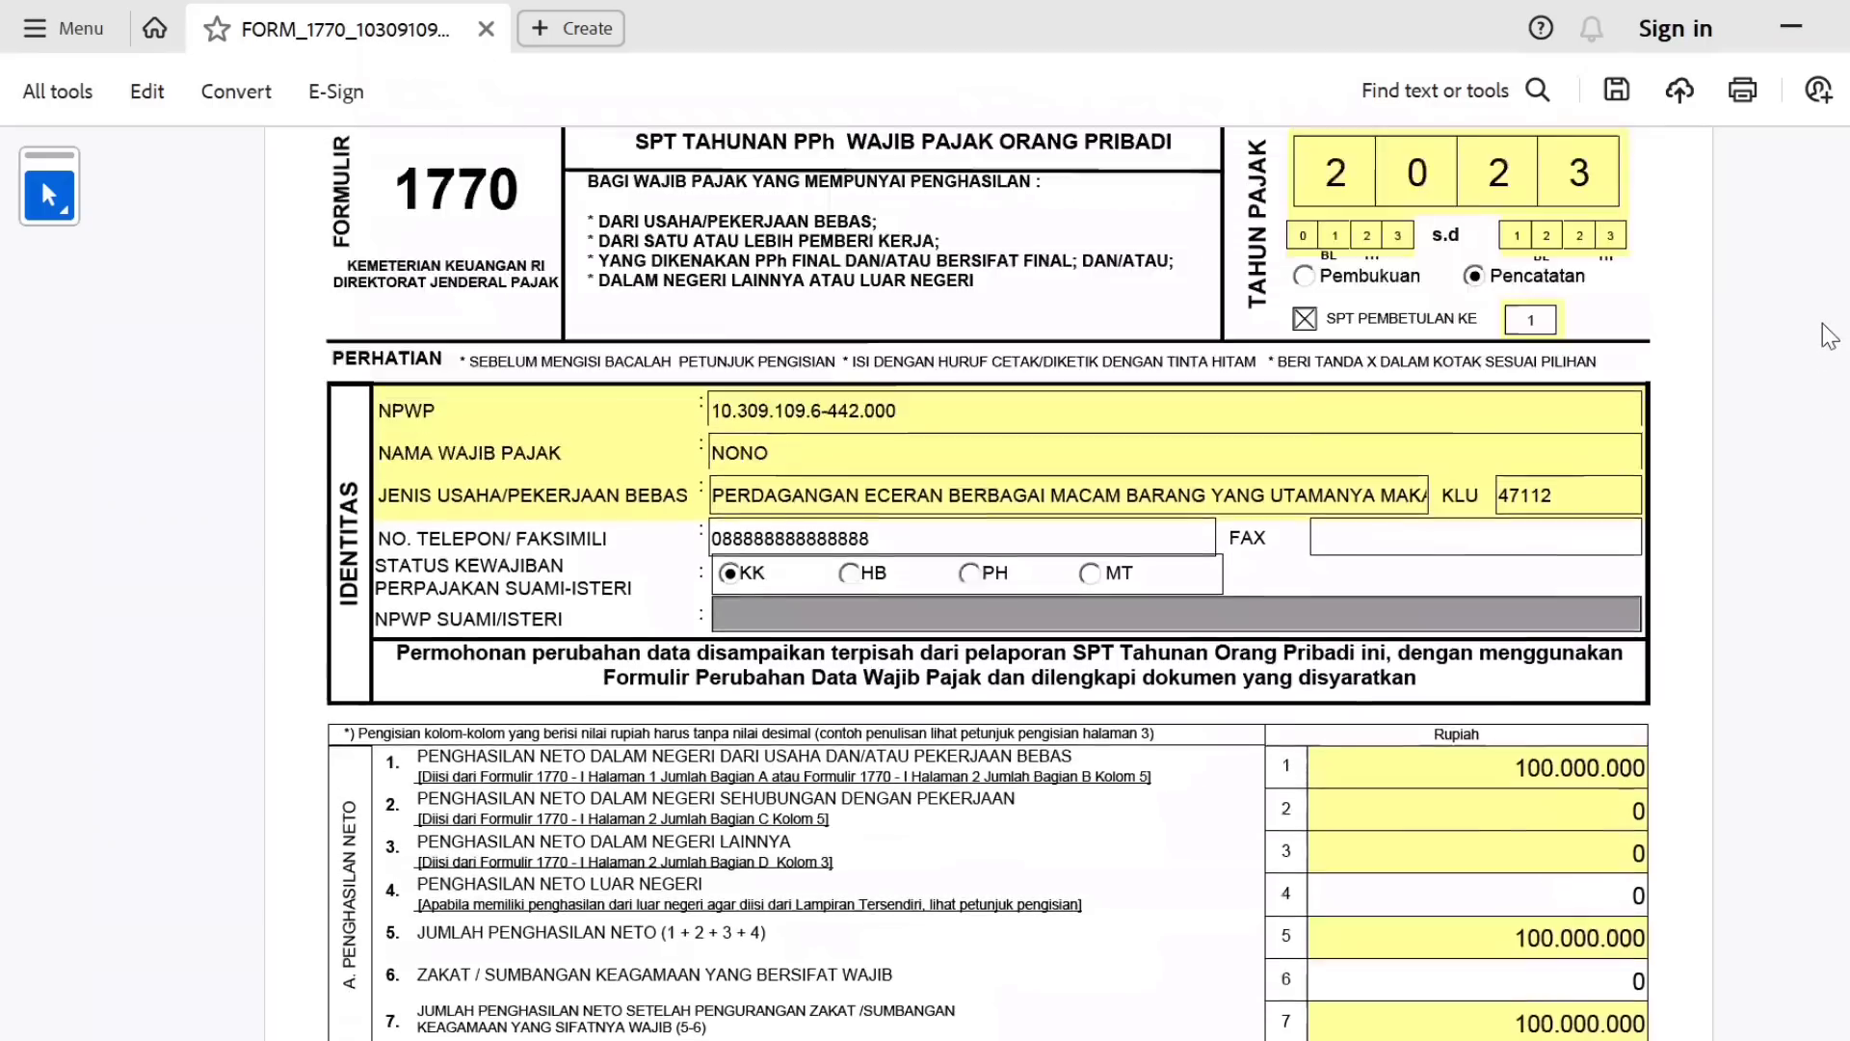
scroll(1828, 336, up, 2)
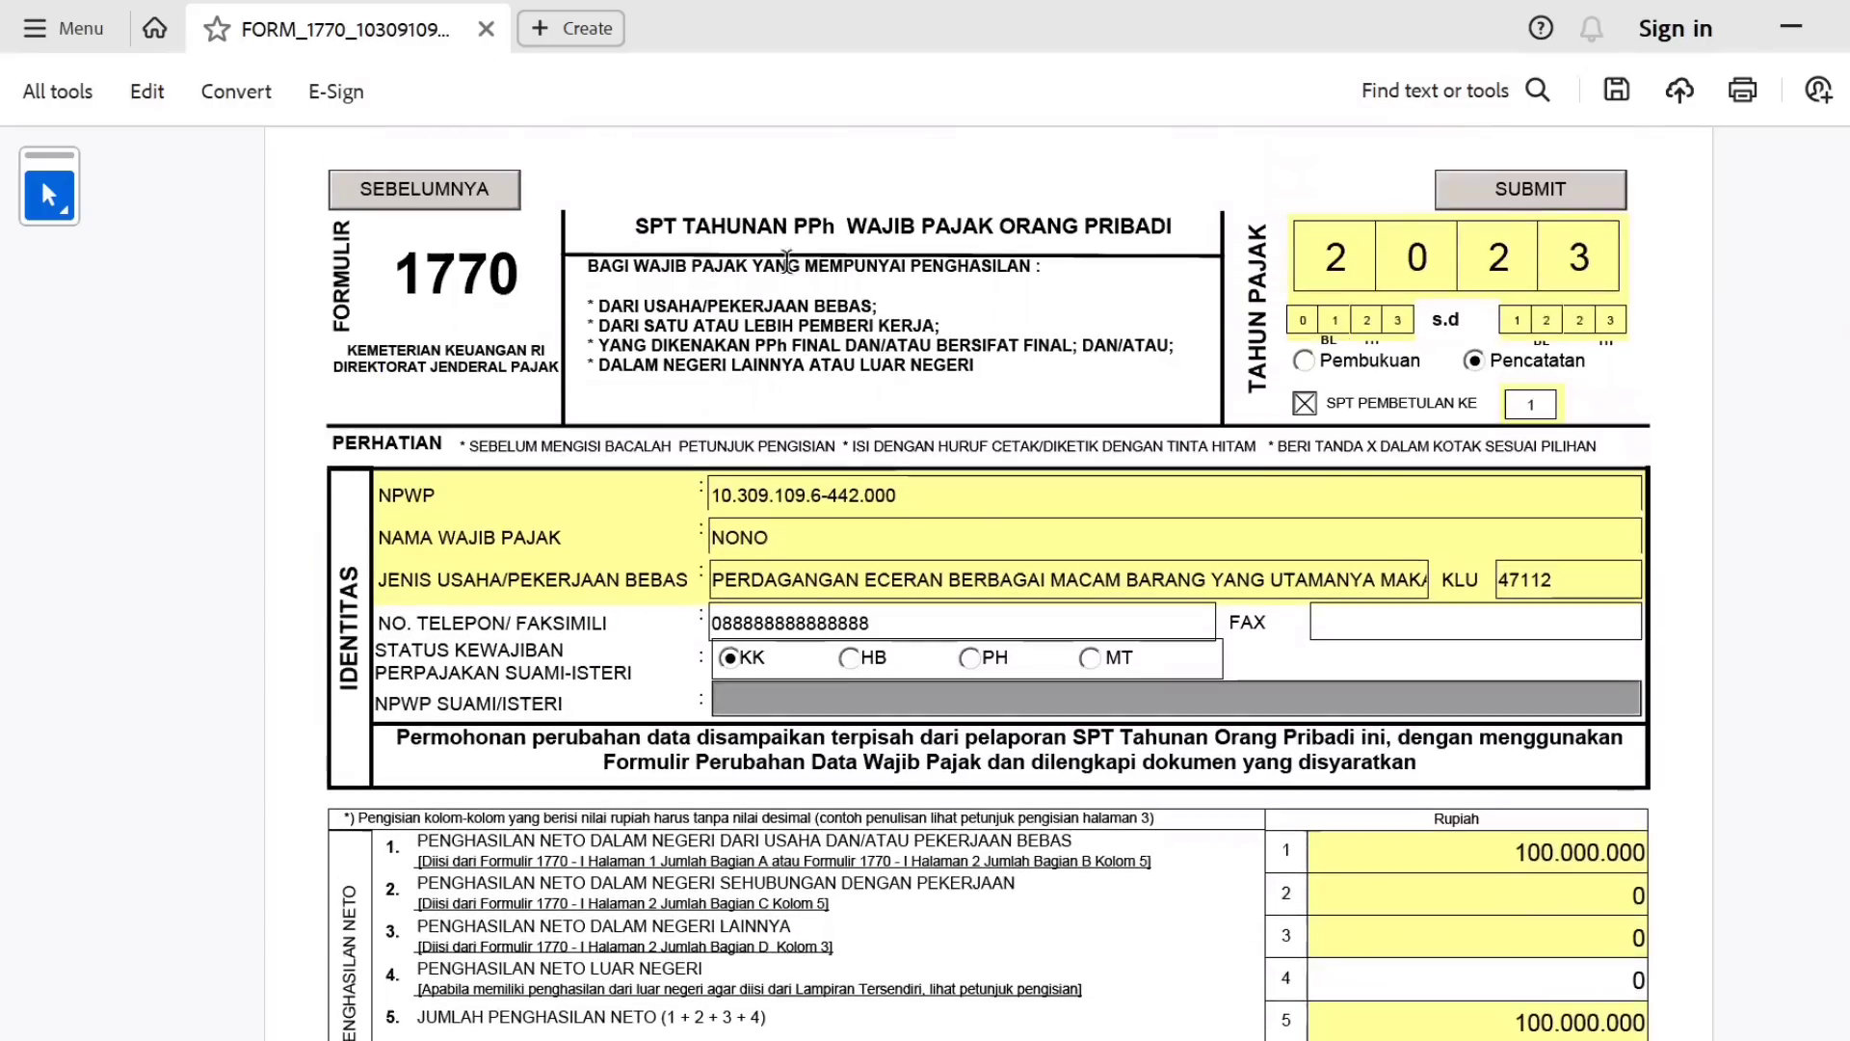
click(491, 193)
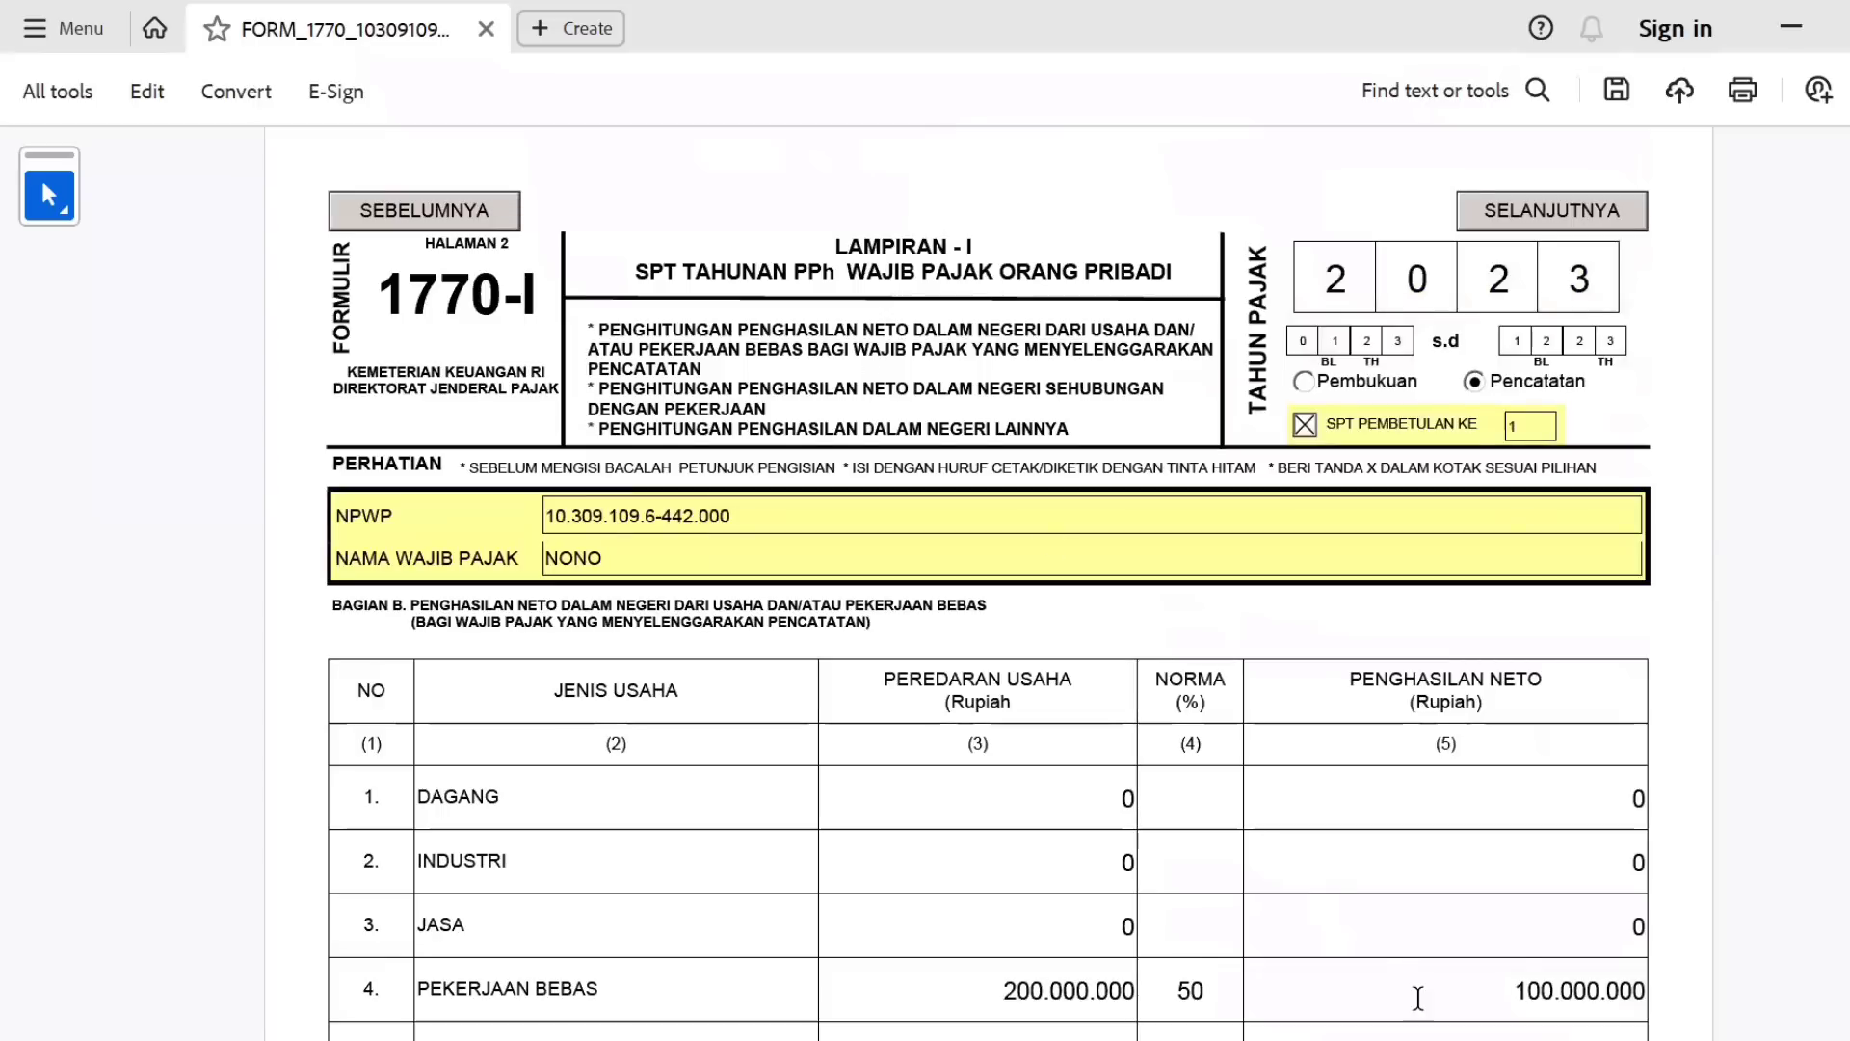
double_click(1419, 998)
key(BackSpace)
click(1146, 1005)
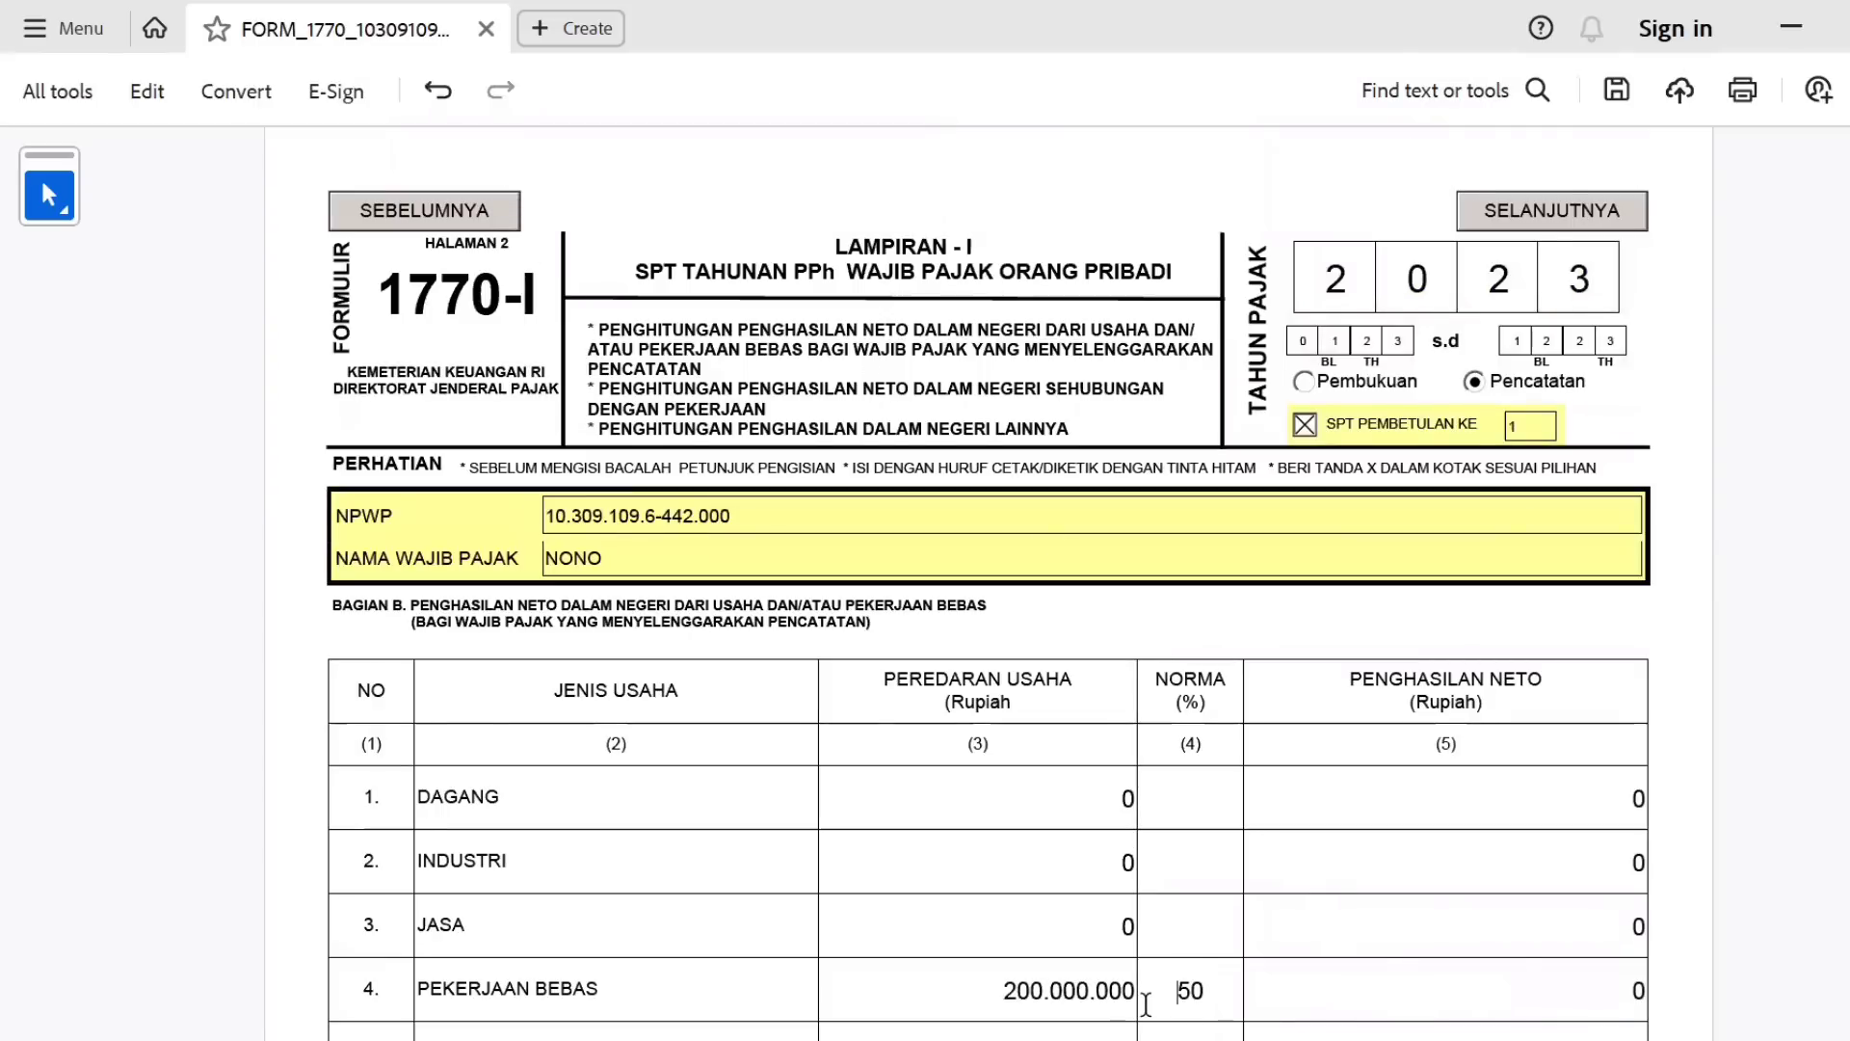
double_click(1146, 1005)
key(BackSpace)
double_click(1103, 995)
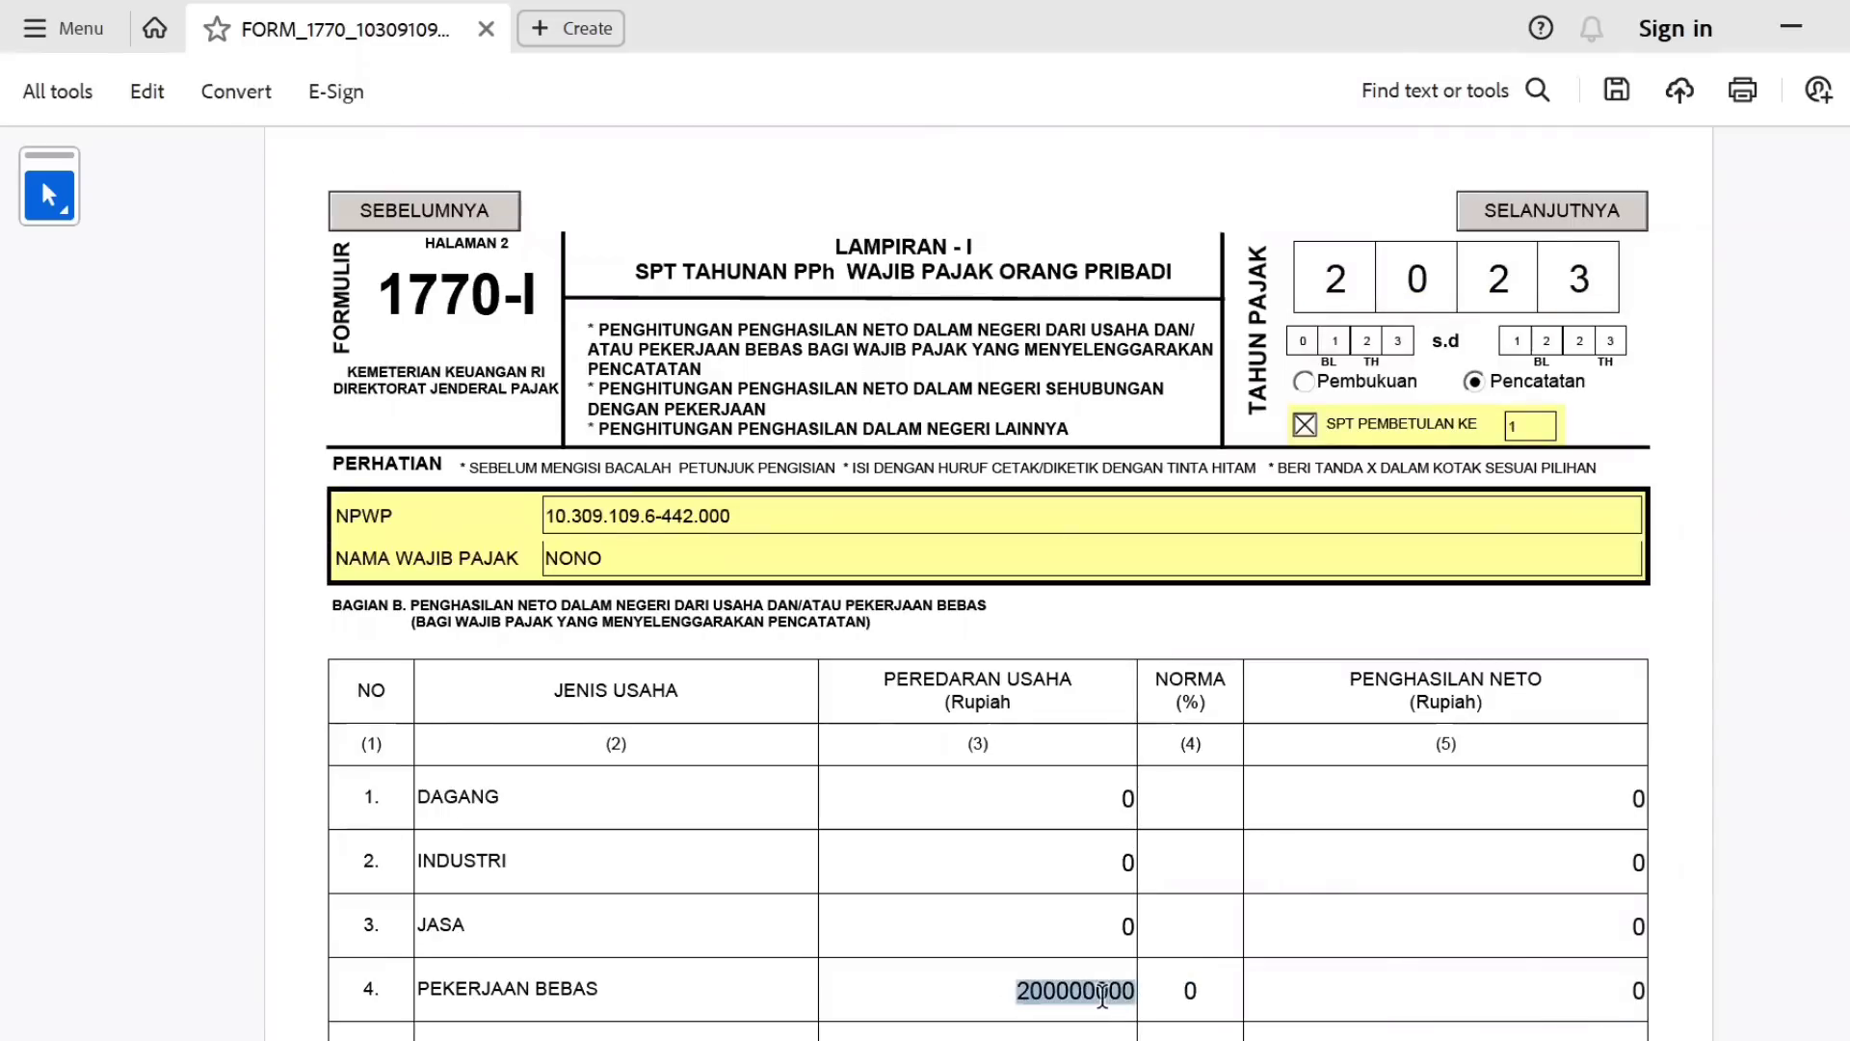
key(BackSpace)
click(1349, 911)
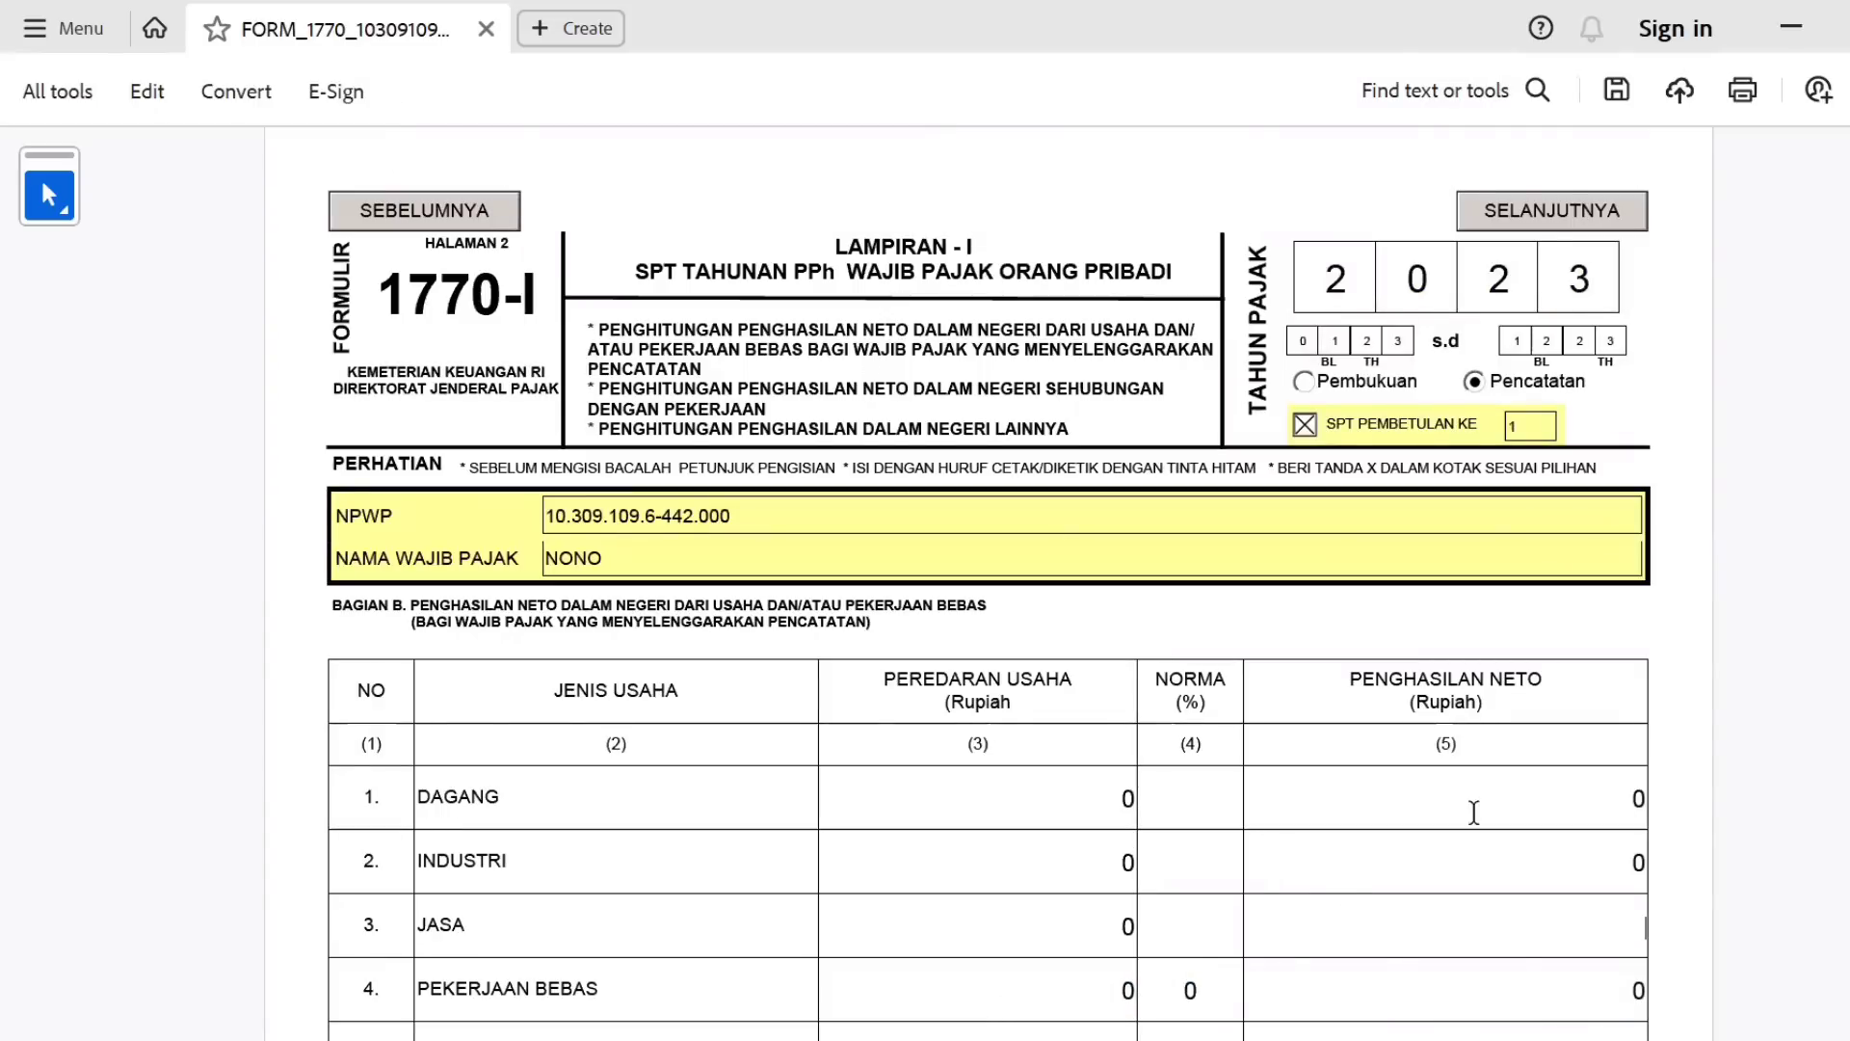
Return to the main 1770 form and review rows now reading 0, except non-taxable 54.000.000.
click(1569, 218)
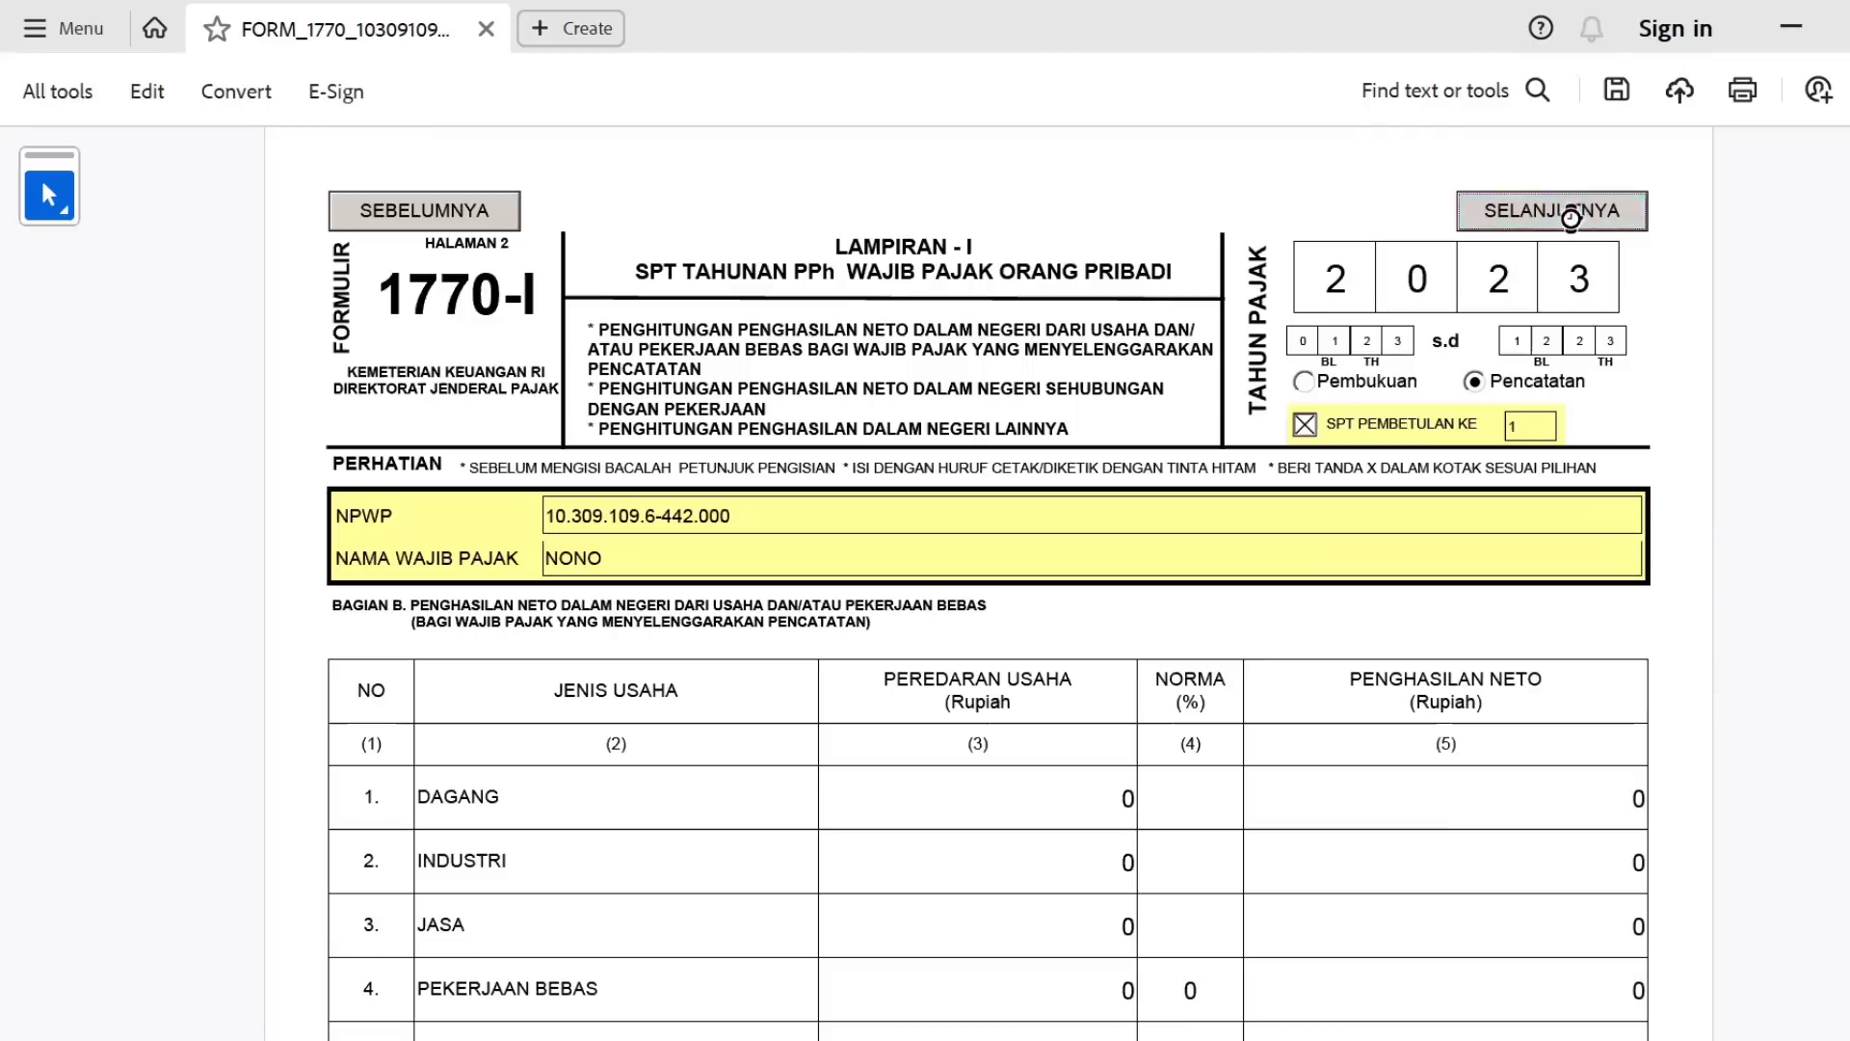
scroll(1733, 237, down, 6)
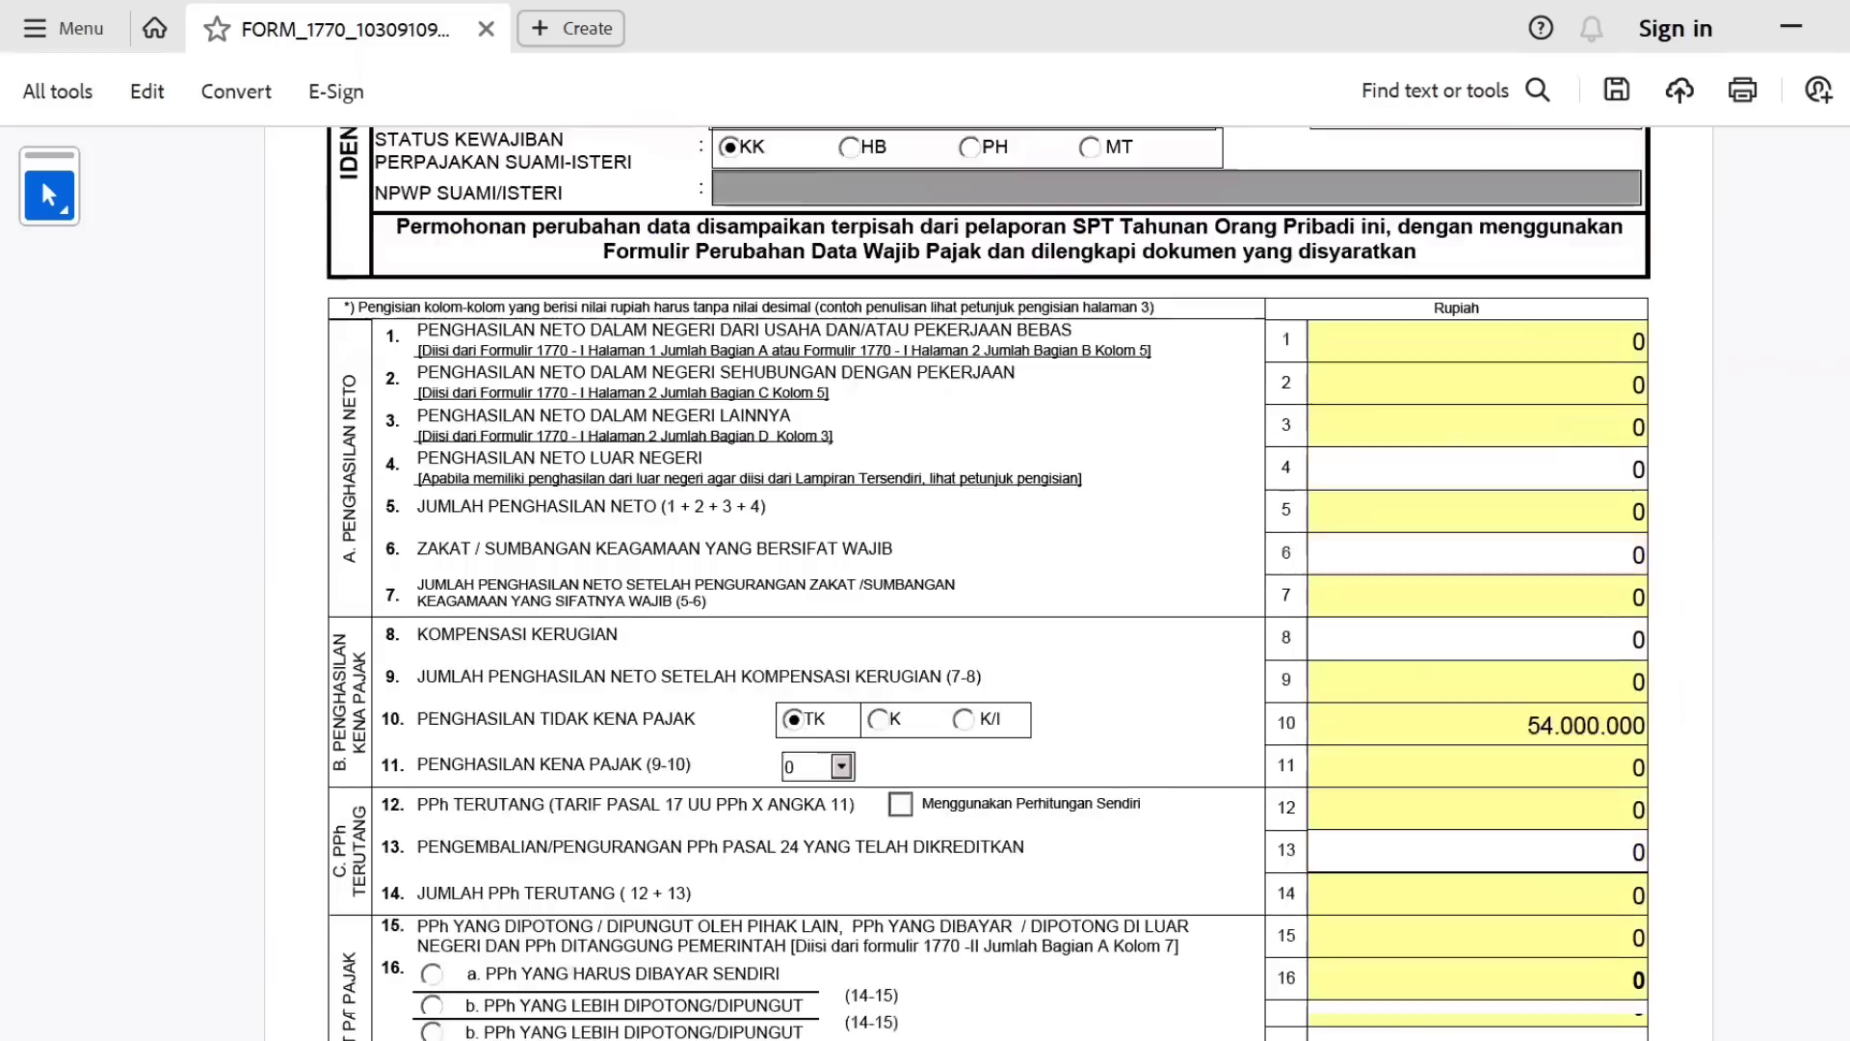
scroll(989, 584, down, 6)
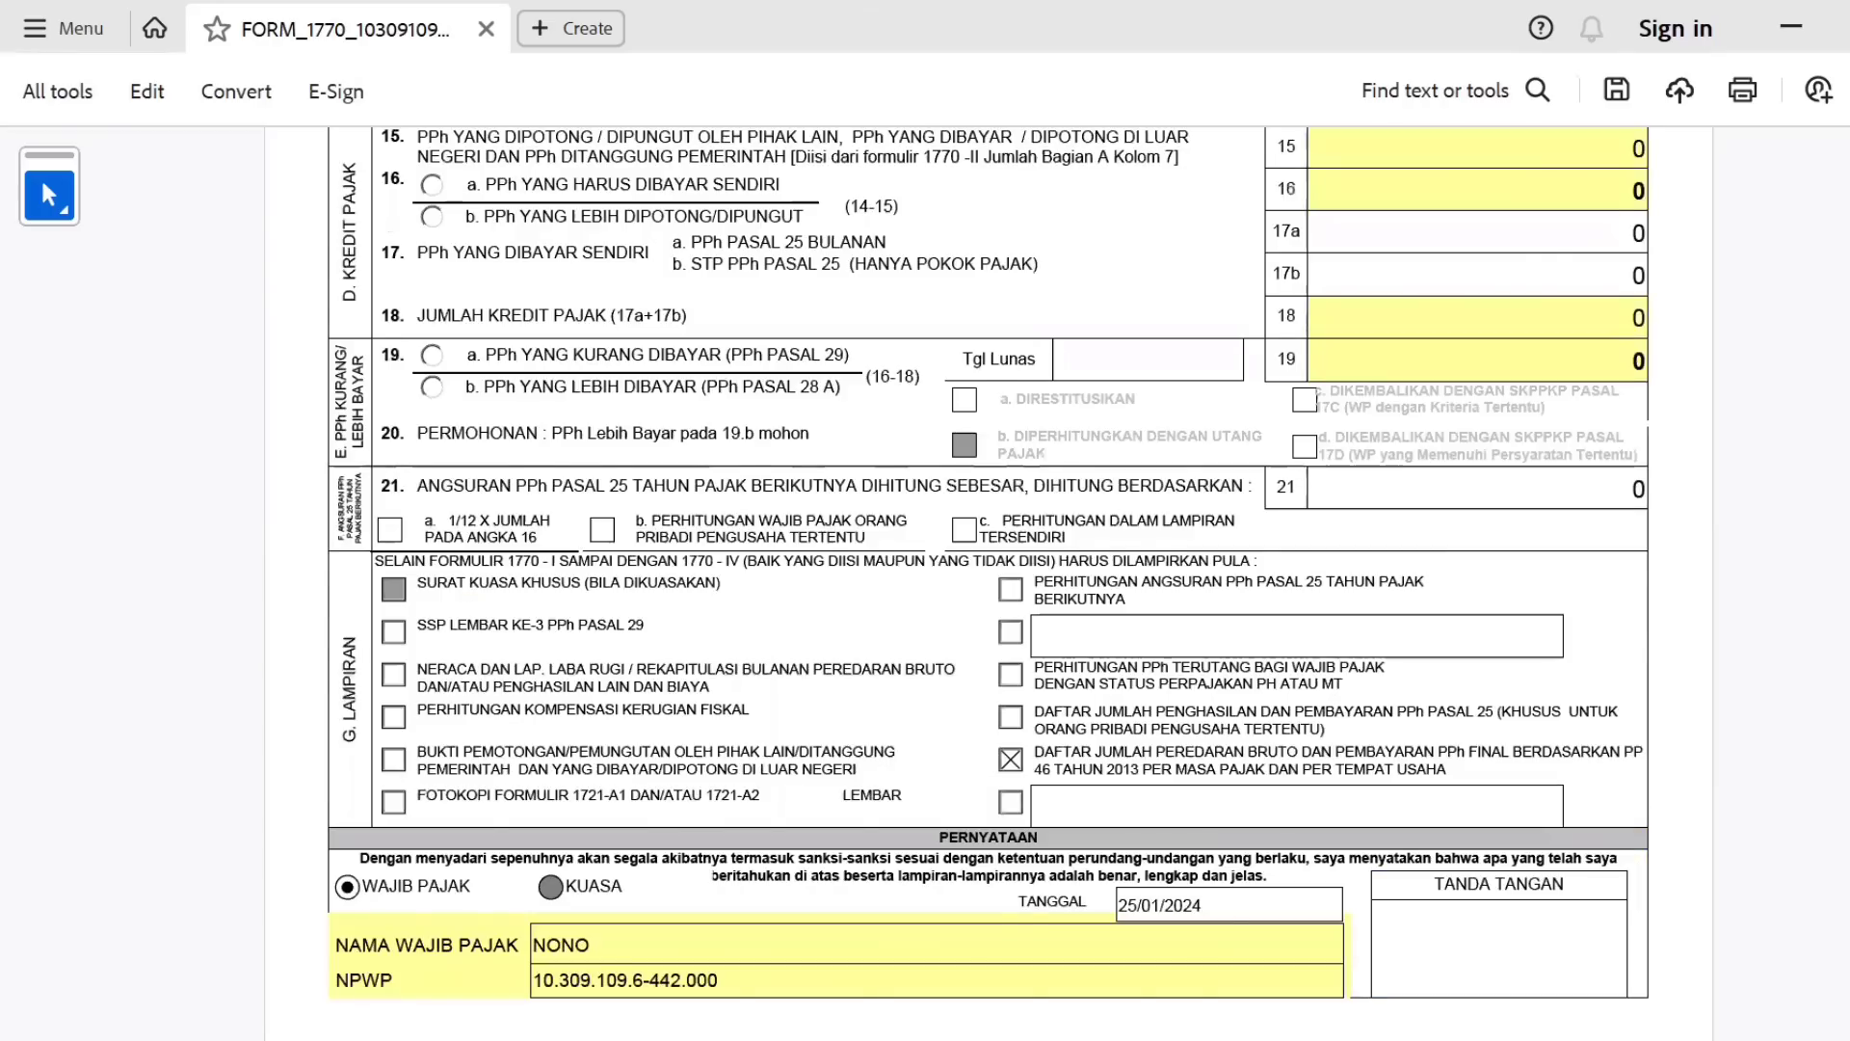
scroll(988, 584, up, 5)
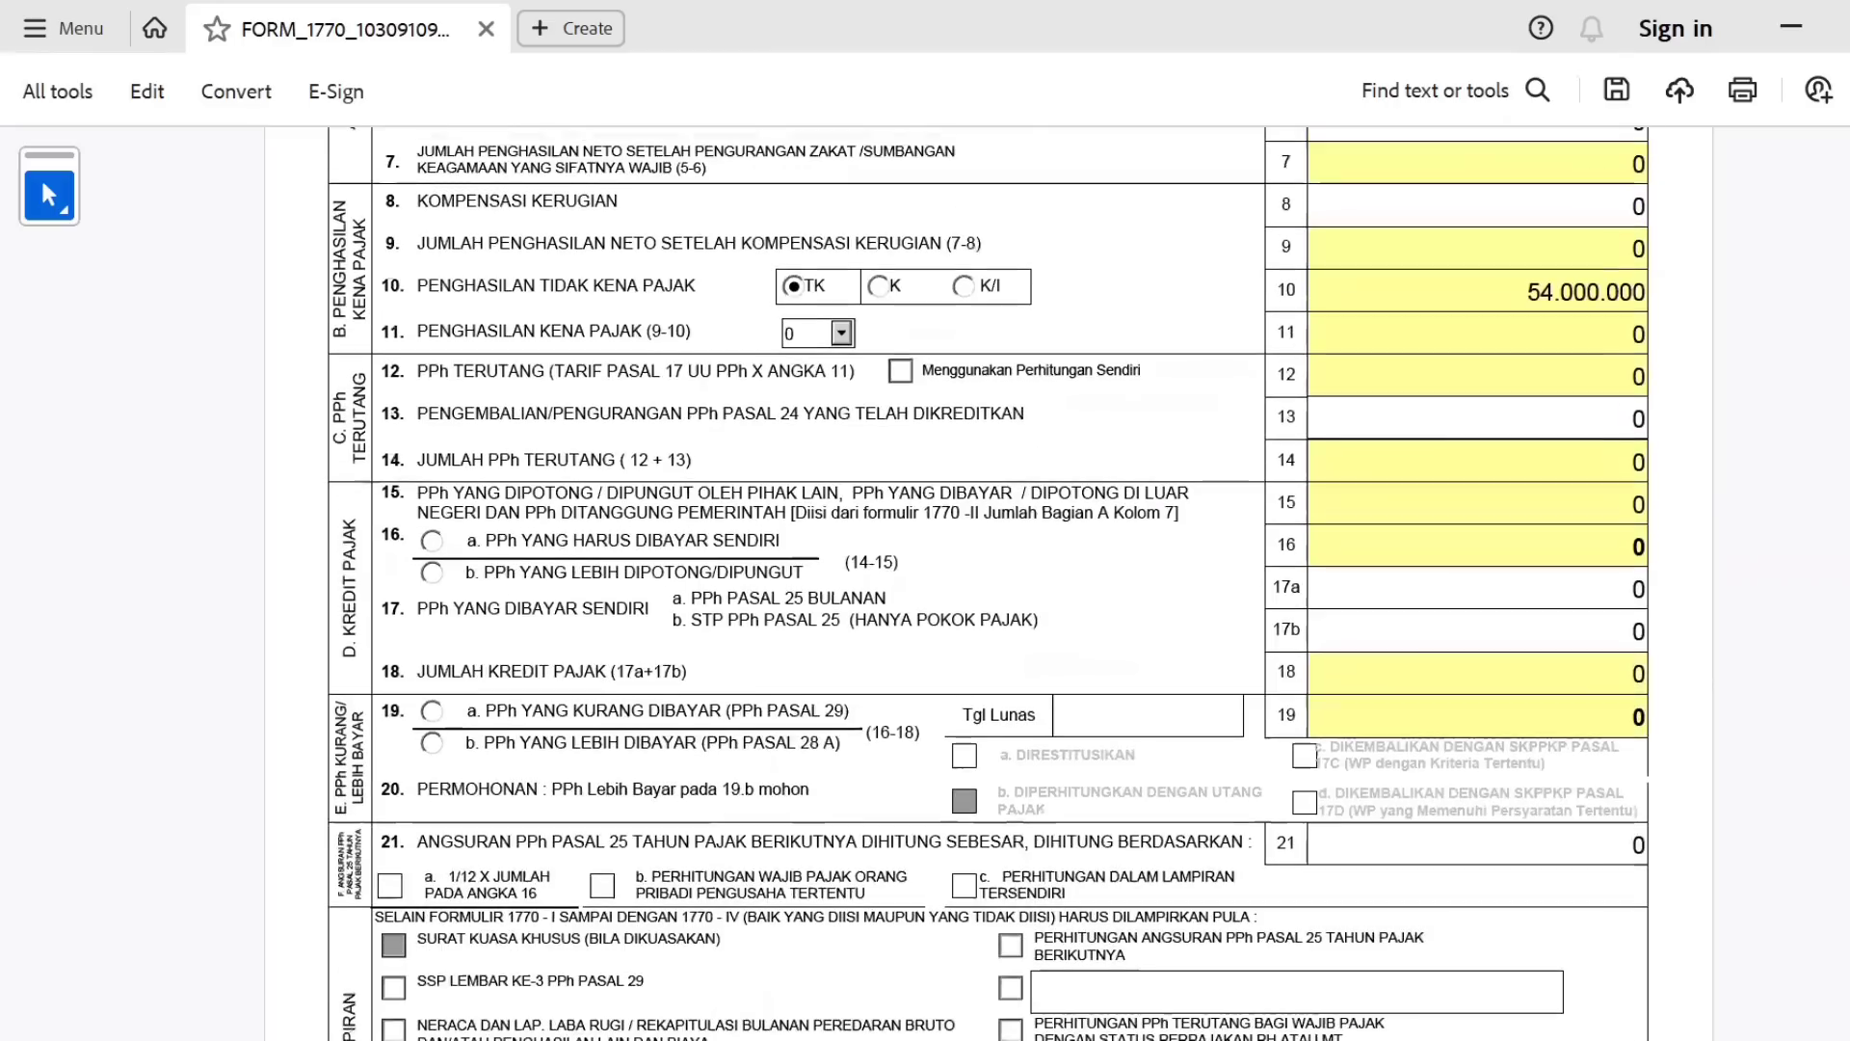
scroll(989, 584, down, 4)
scroll(1828, 315, up, 6)
scroll(1828, 315, down, 1)
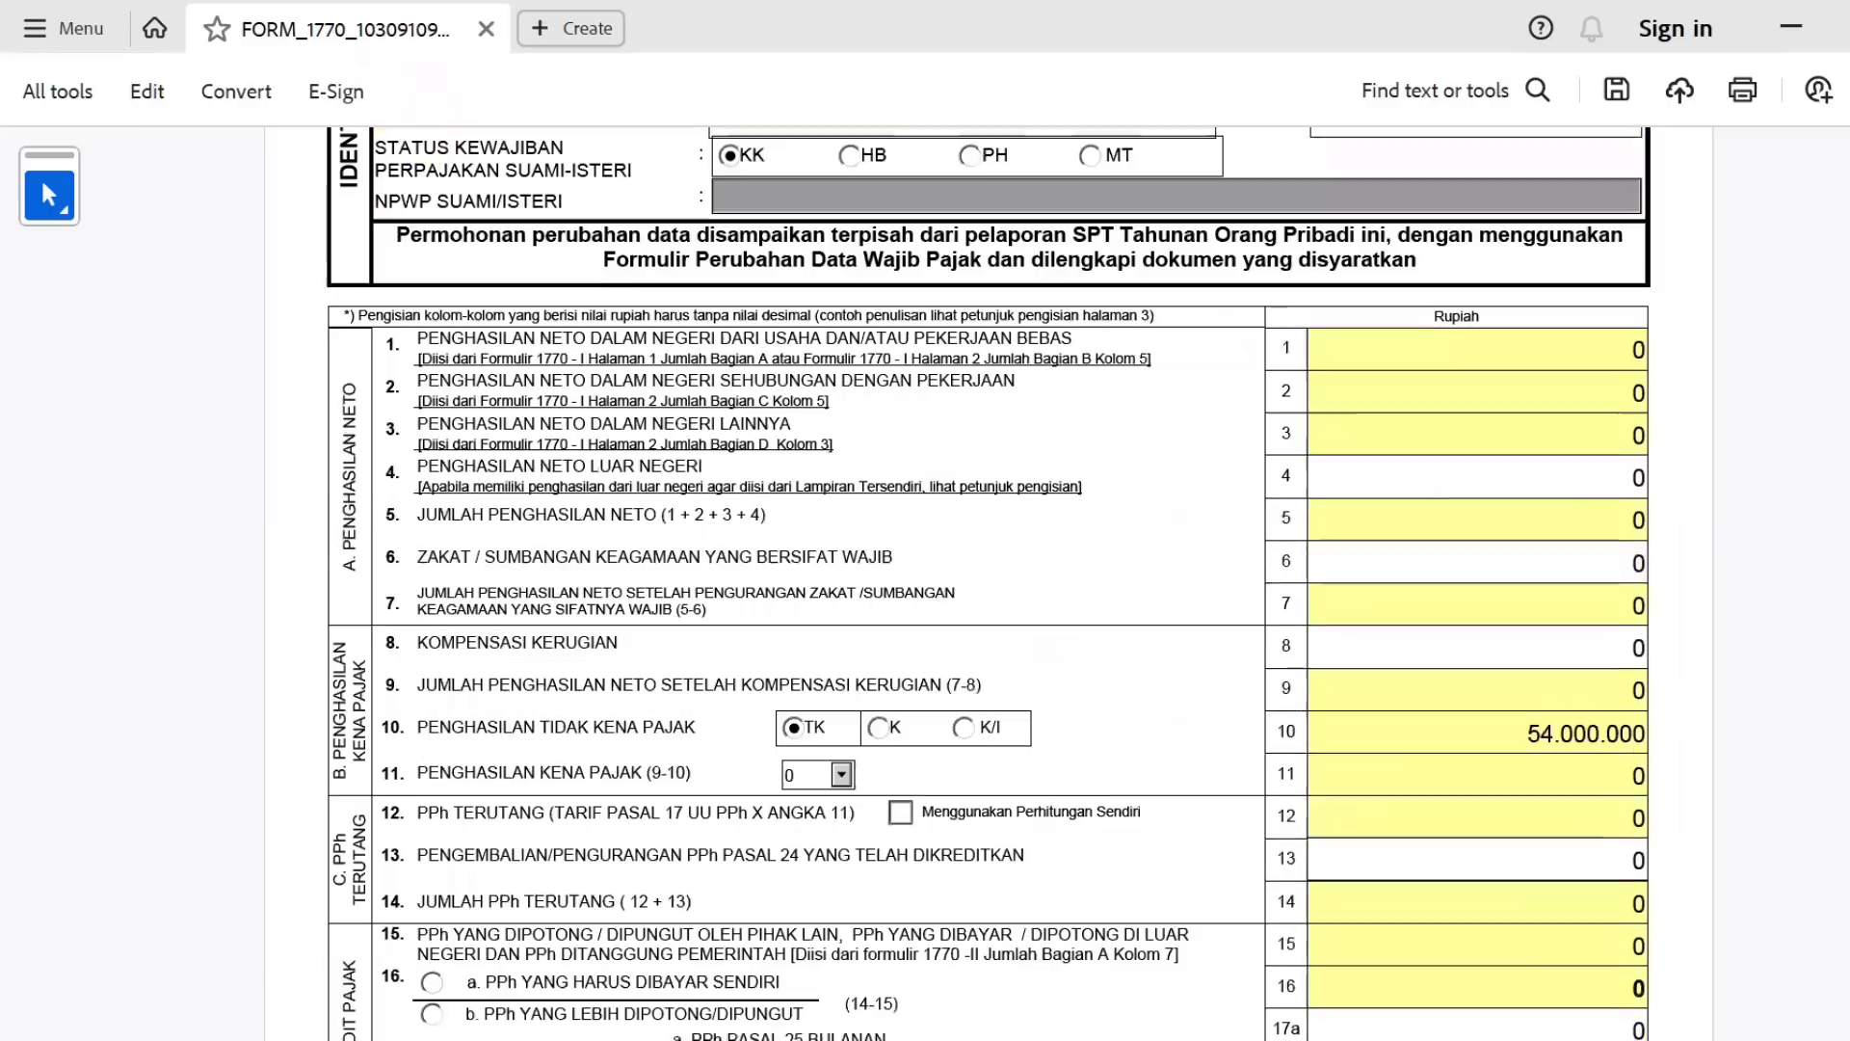
scroll(1828, 316, up, 4)
scroll(1828, 315, up, 2)
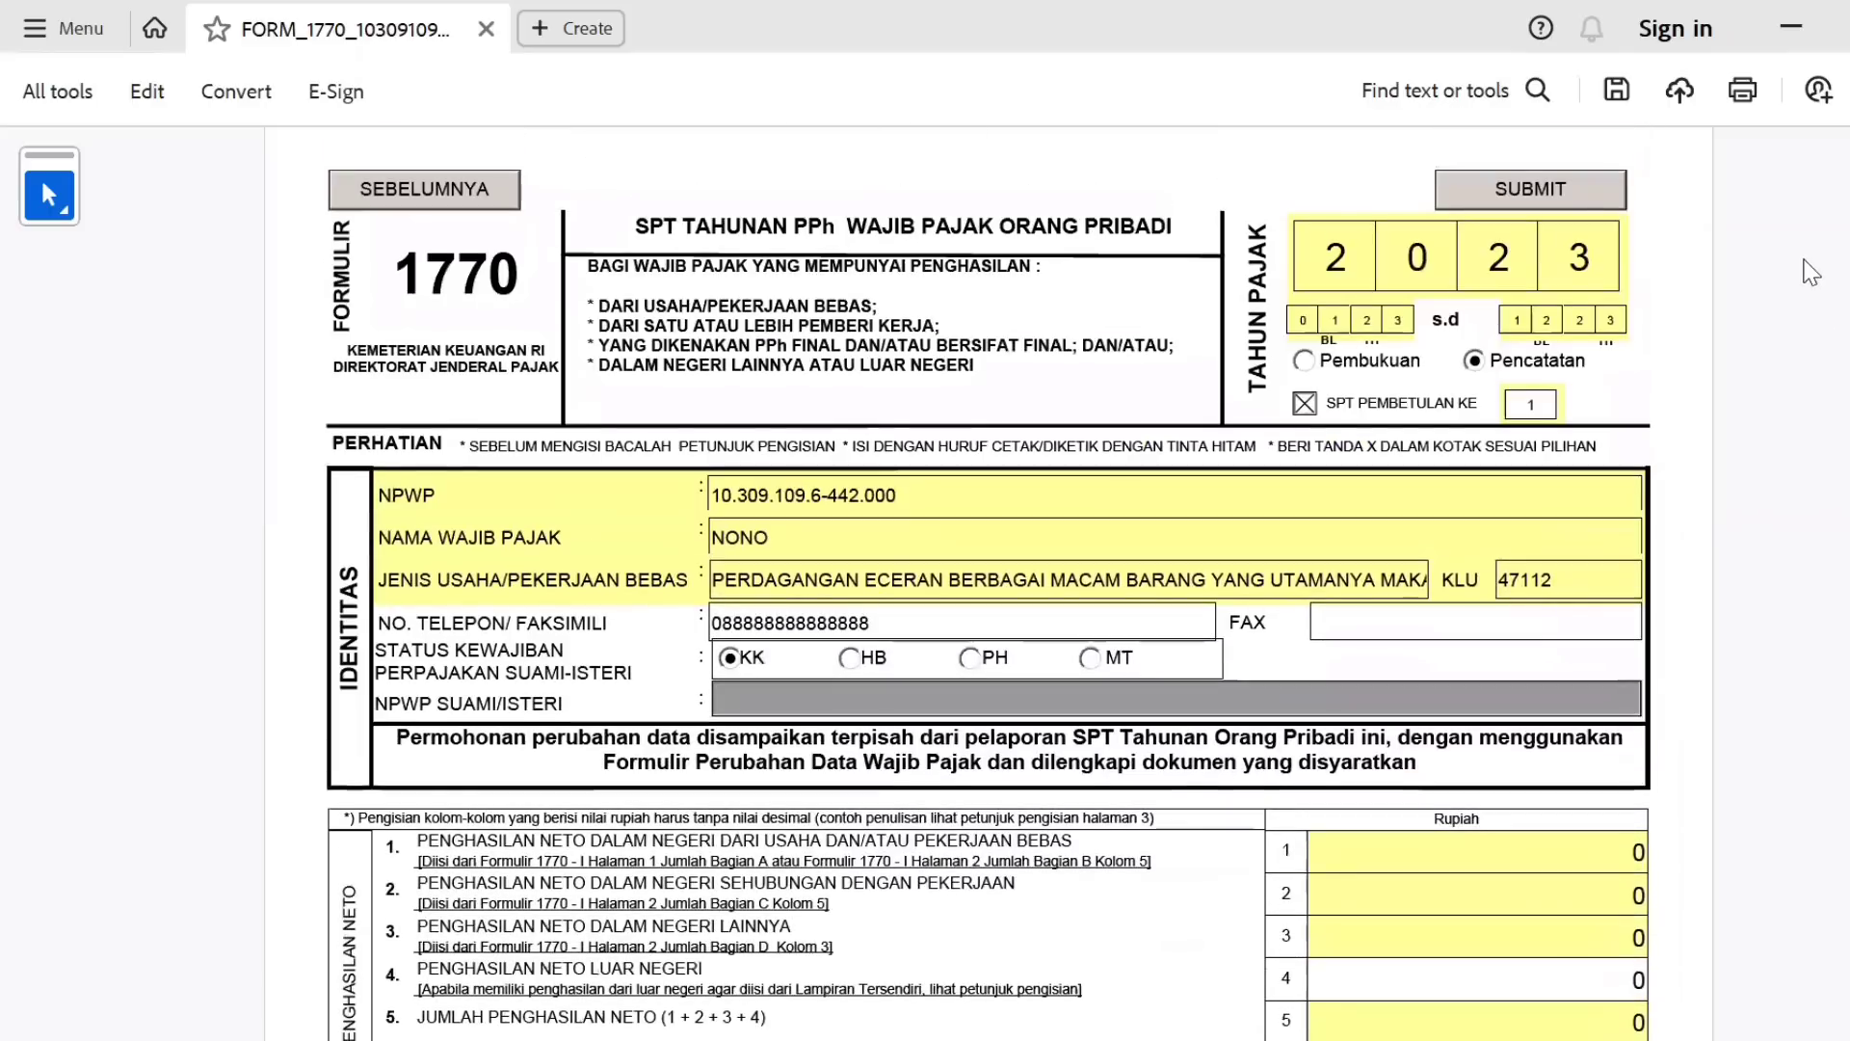
Try attaching the Daftar PP4623 CSV, dismiss the PDF-only error, and open the Contoh CSV 1770 folder.
click(1583, 201)
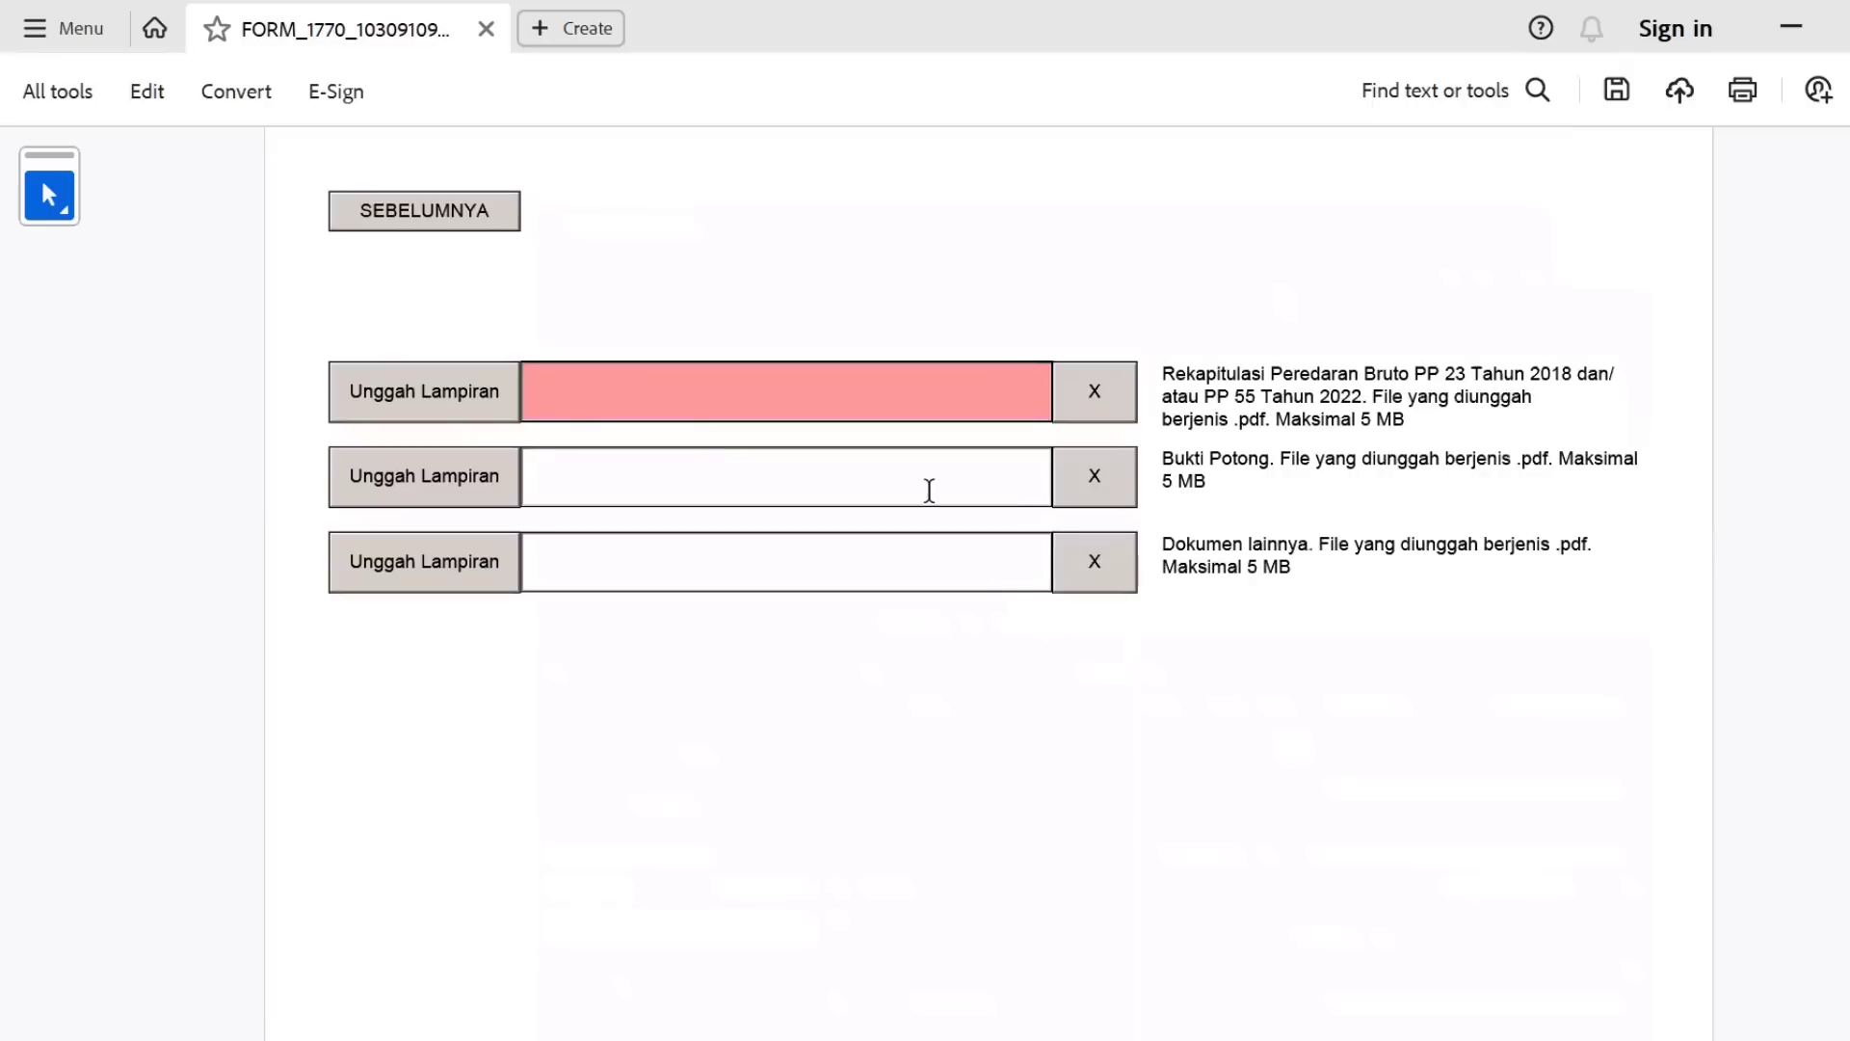
click(500, 409)
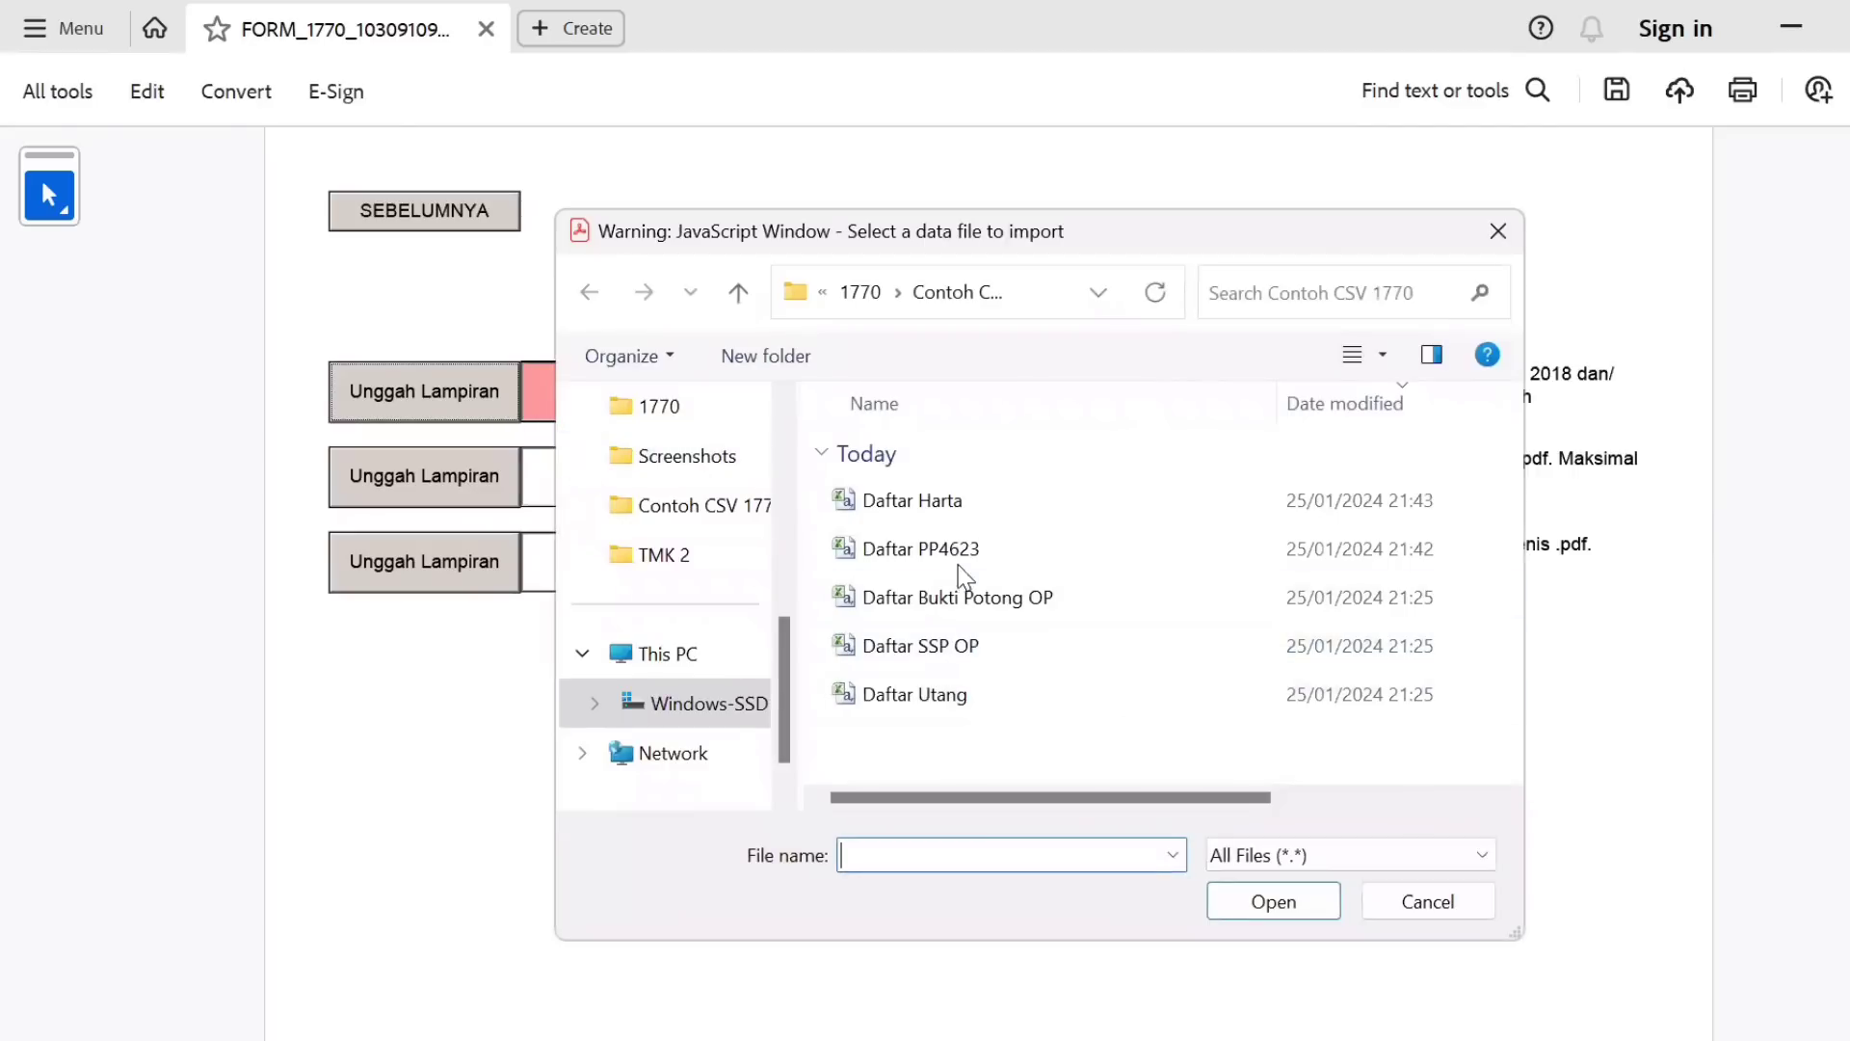
click(942, 550)
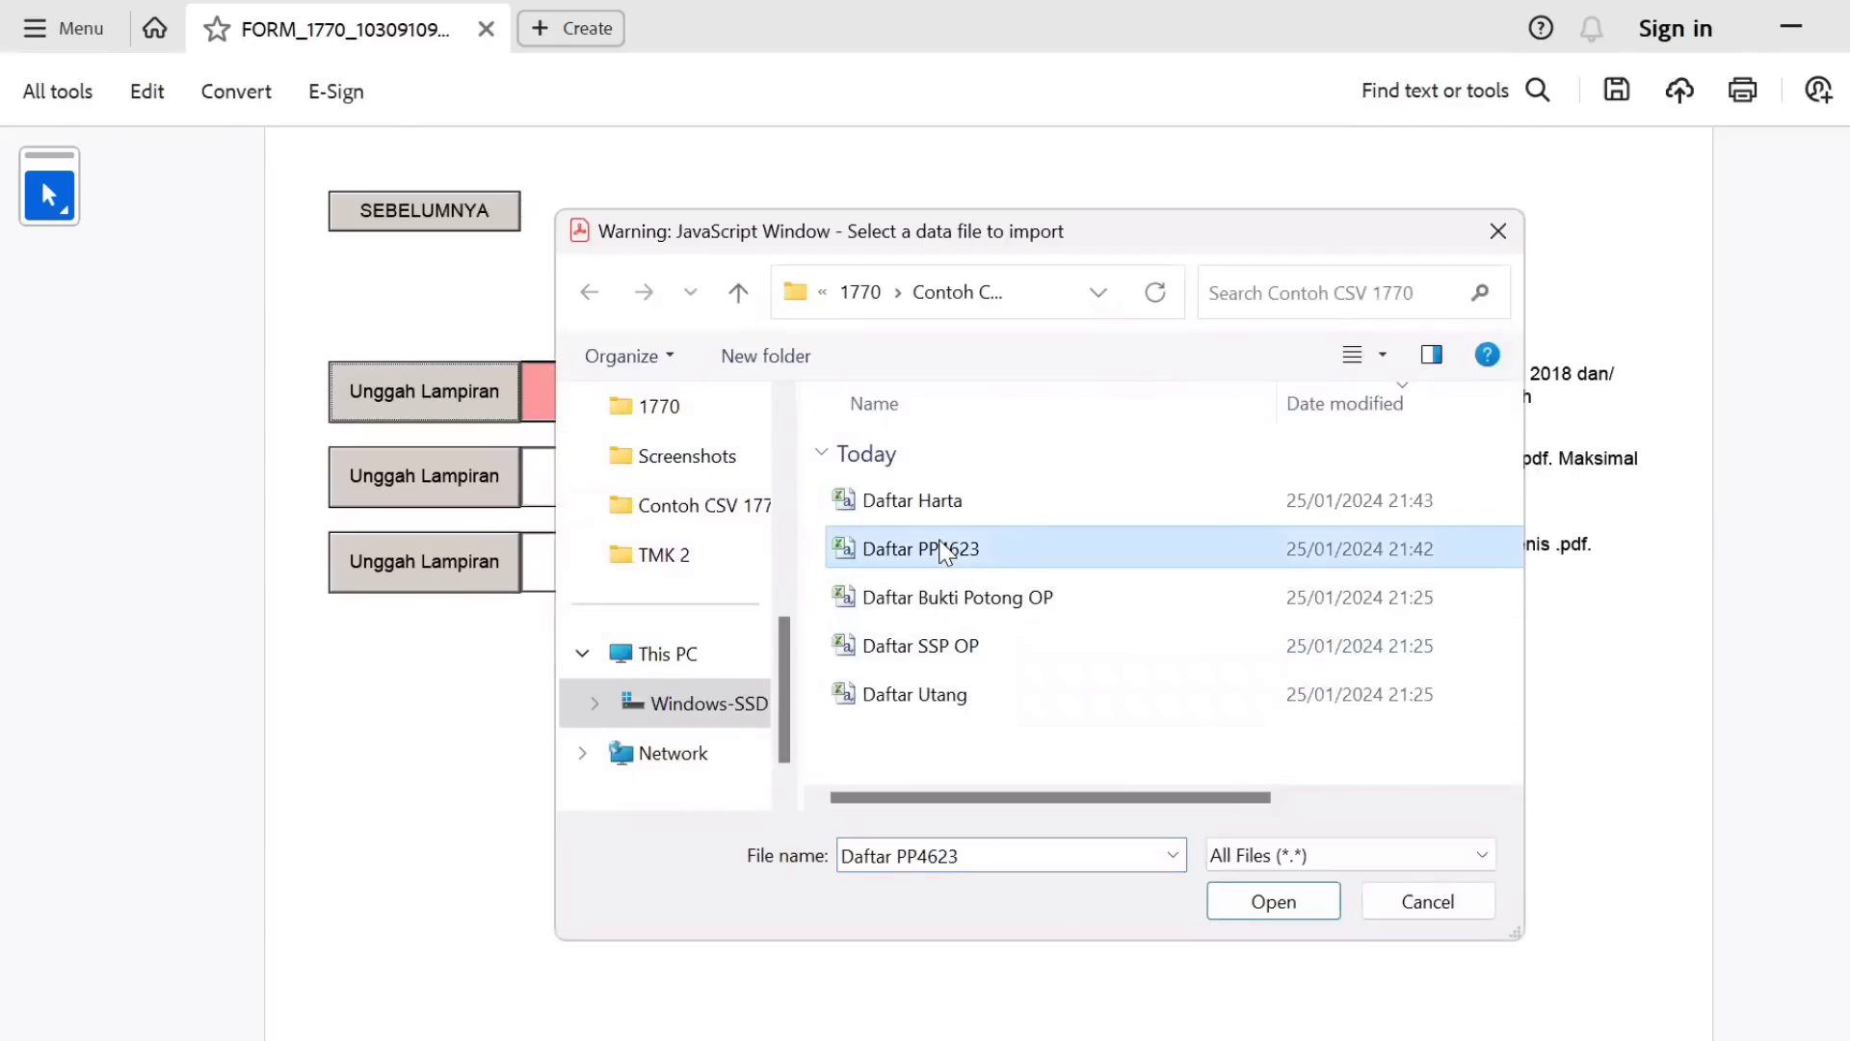
double_click(940, 548)
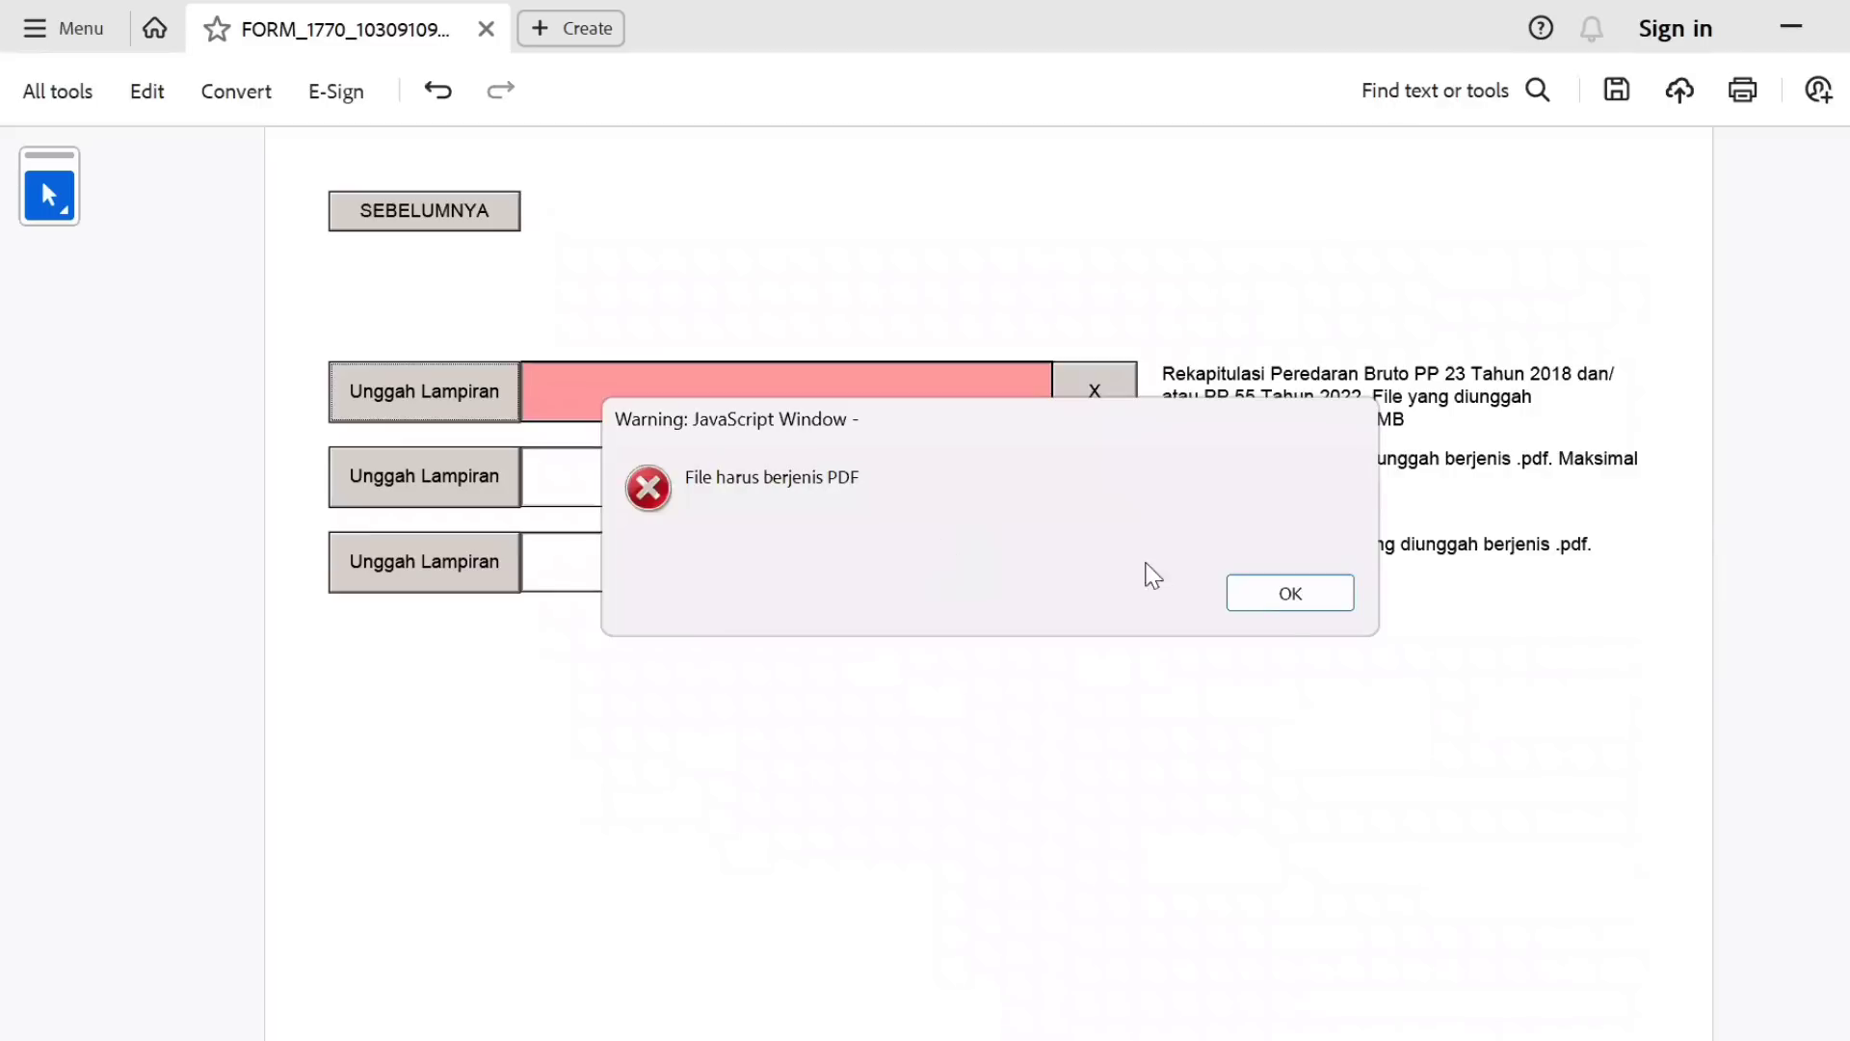
click(1270, 603)
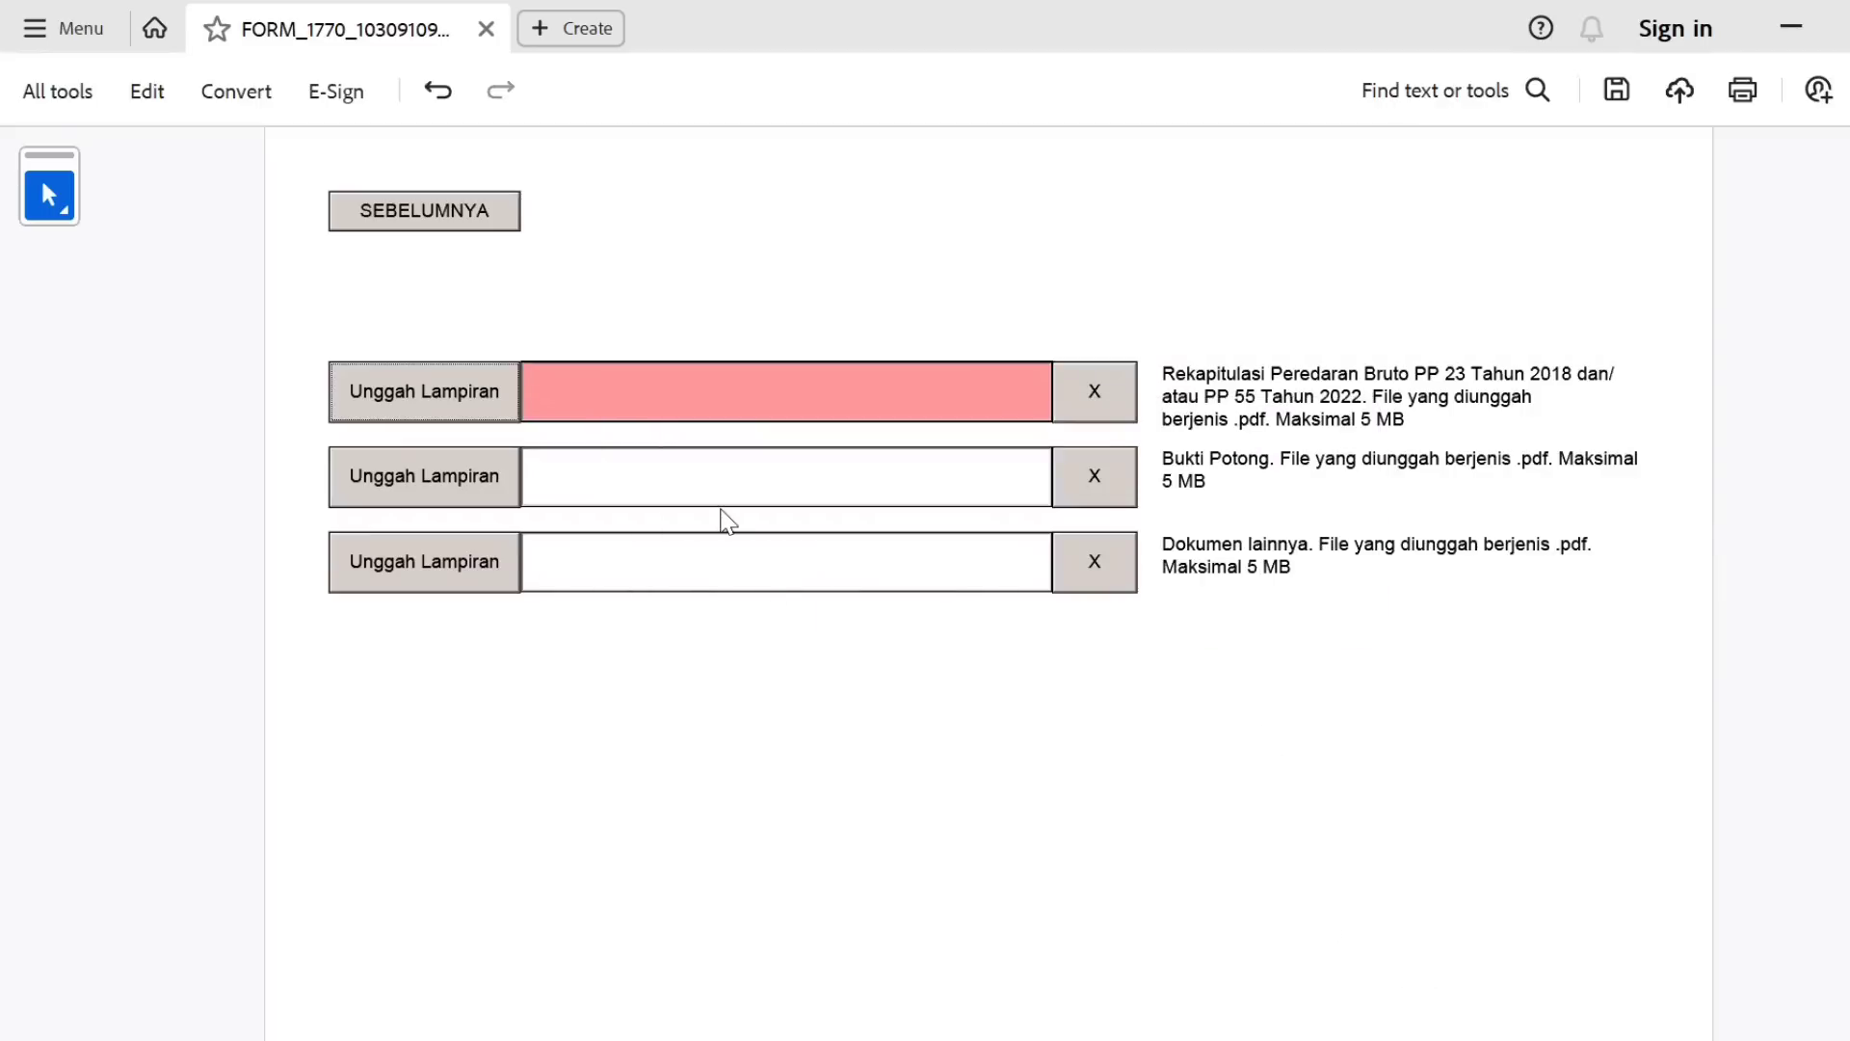
key(alt+Tab)
double_click(574, 390)
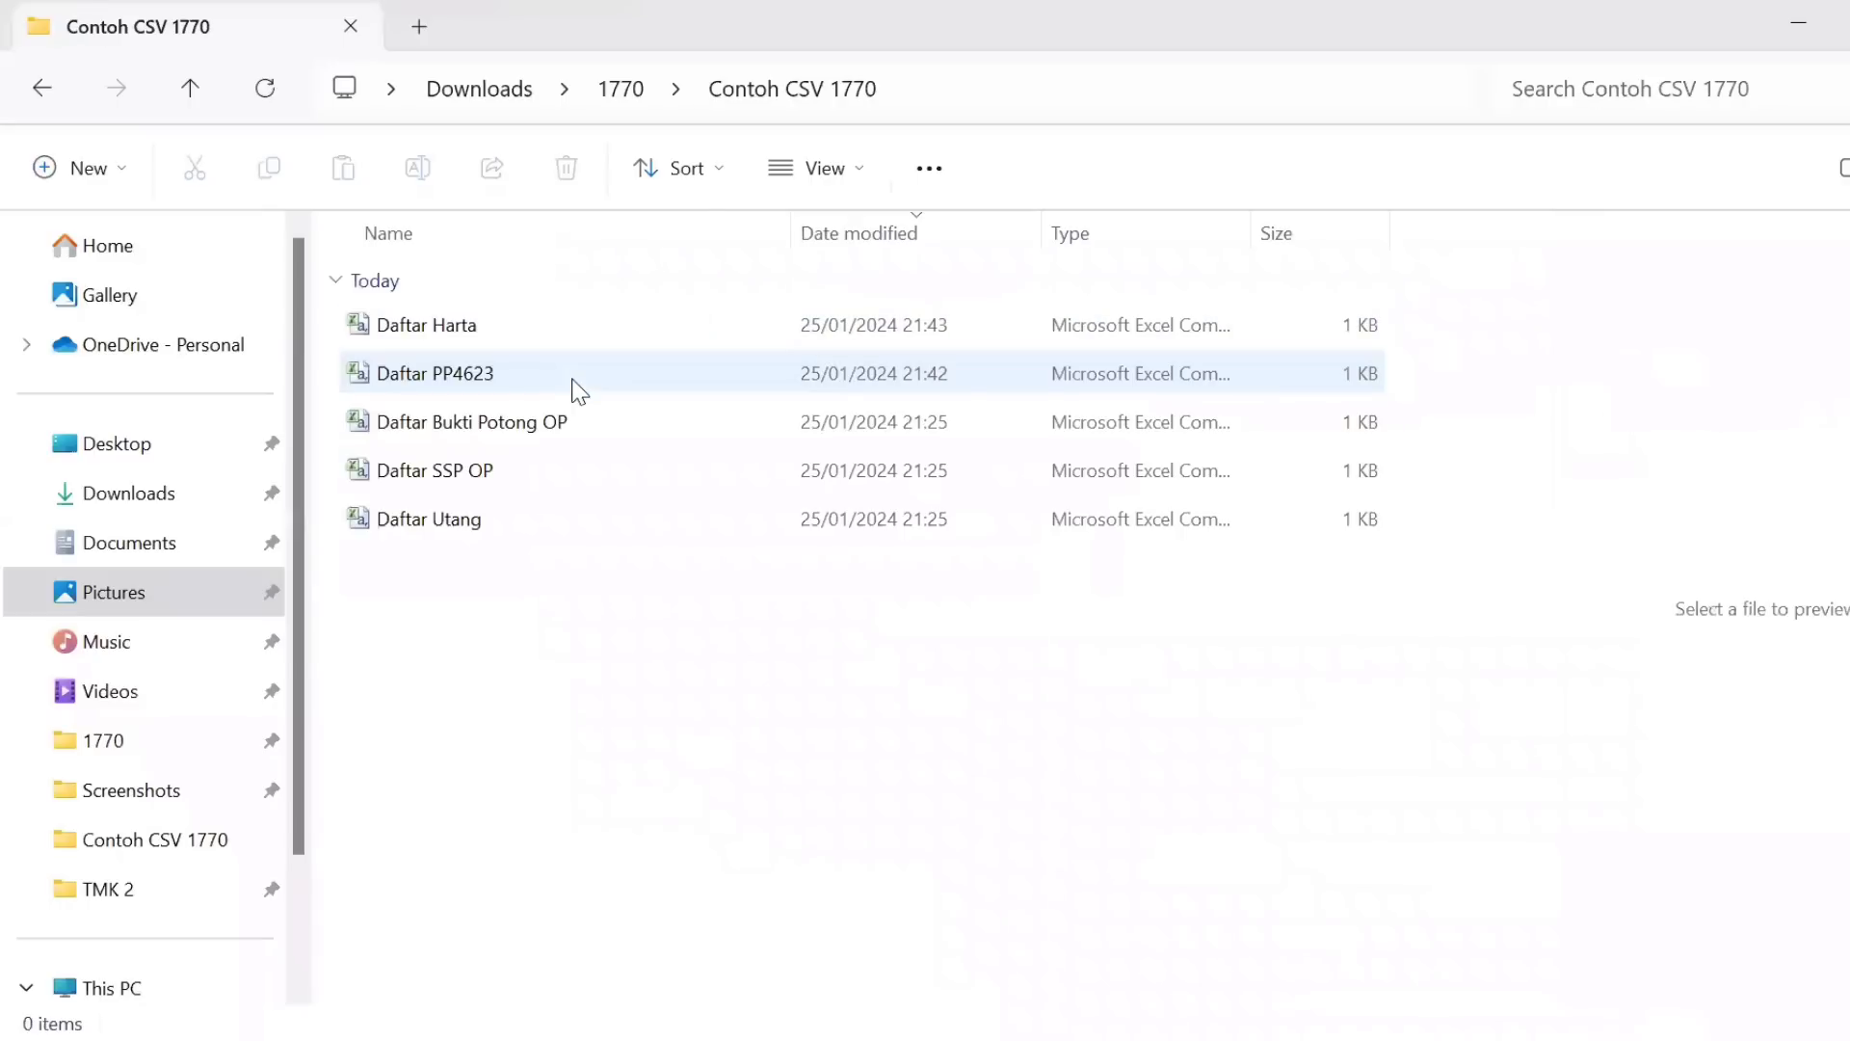
Save the Daftar PP4623 spreadsheet from Excel as a PDF file.
click(482, 385)
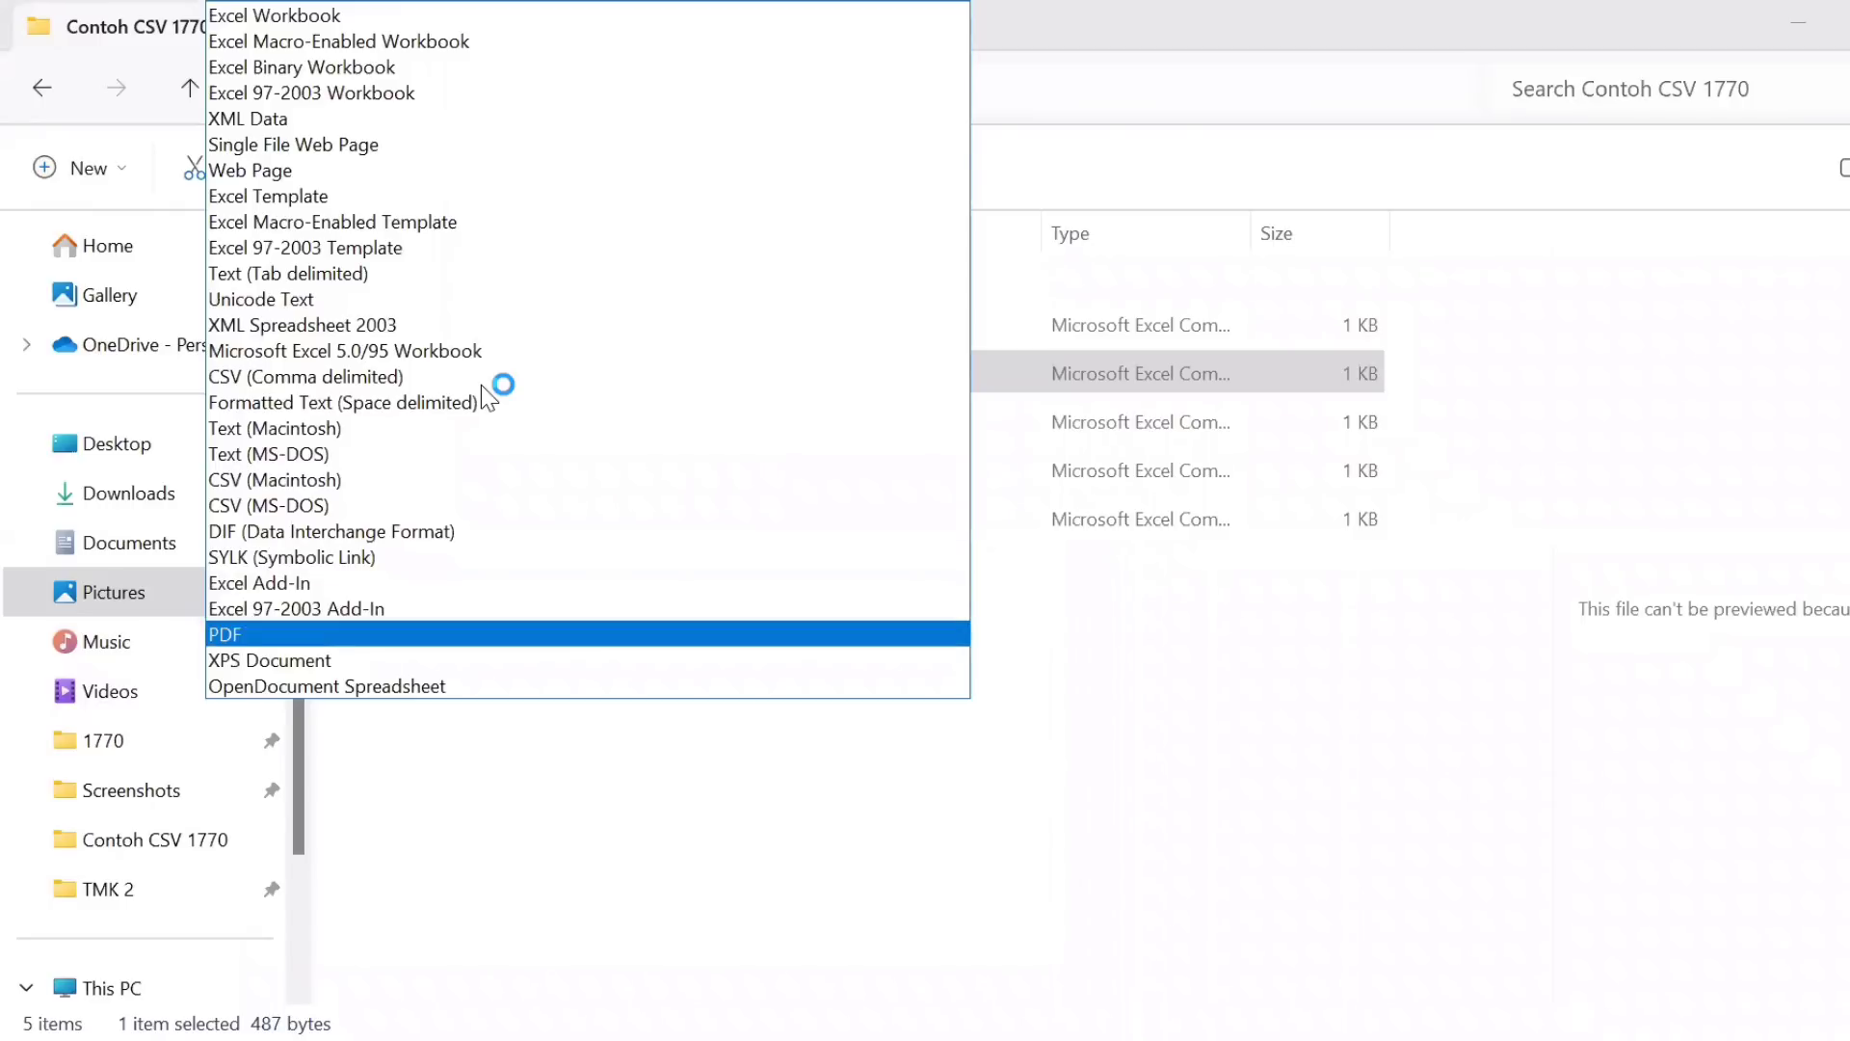
key(Return)
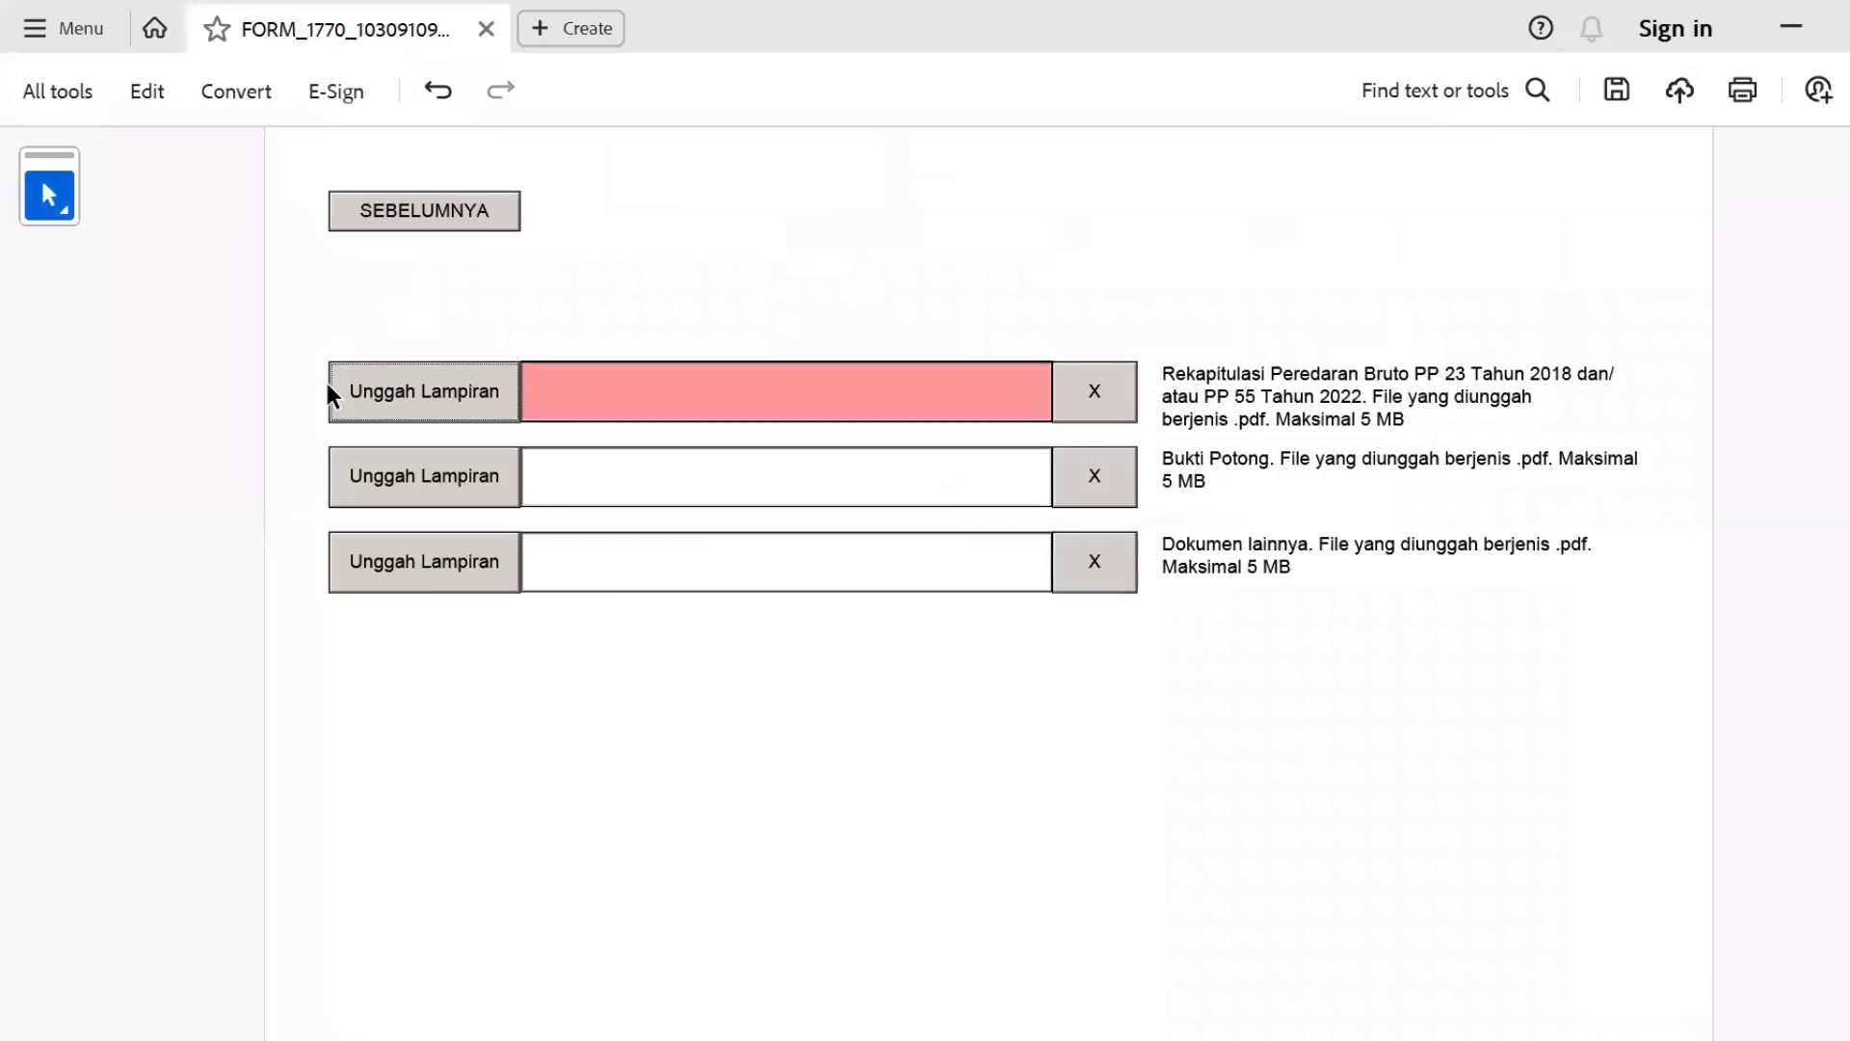
Attach Daftar PP4623.pdf as the first attachment and move into the Kode Verifikasi field.
click(370, 403)
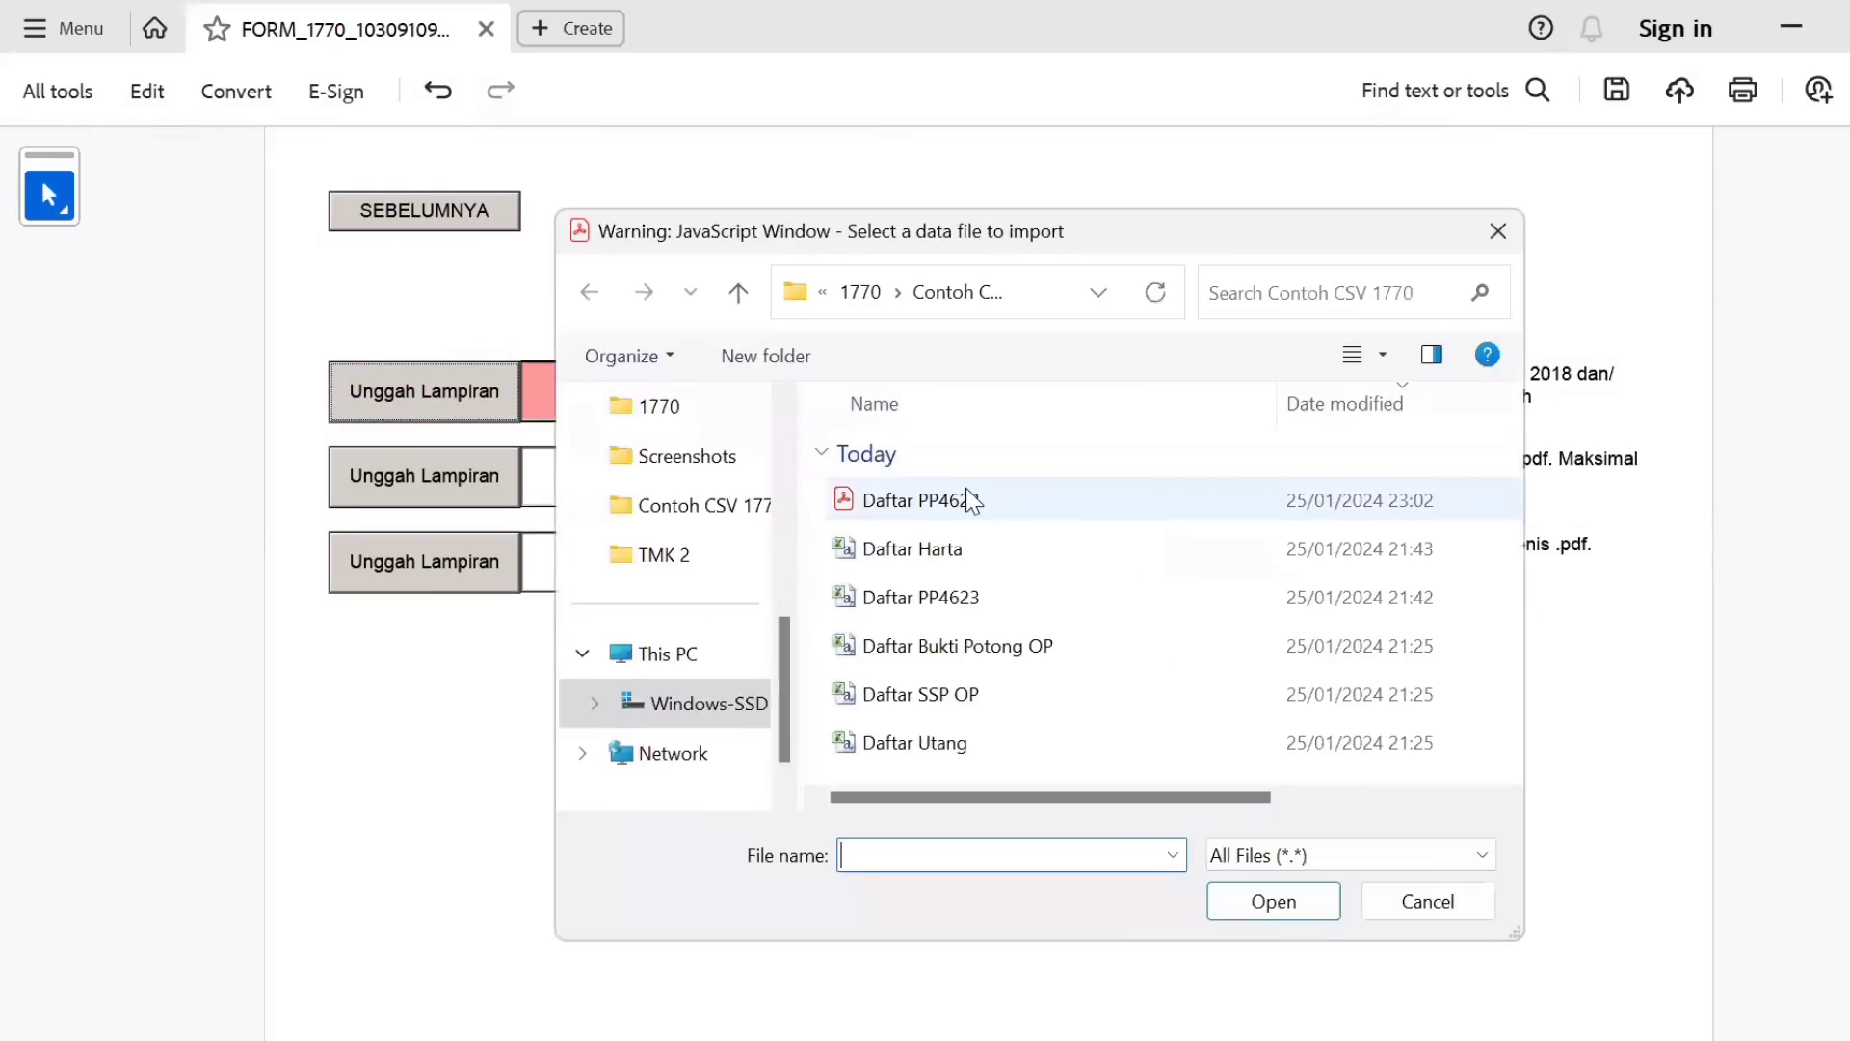
click(971, 499)
double_click(971, 499)
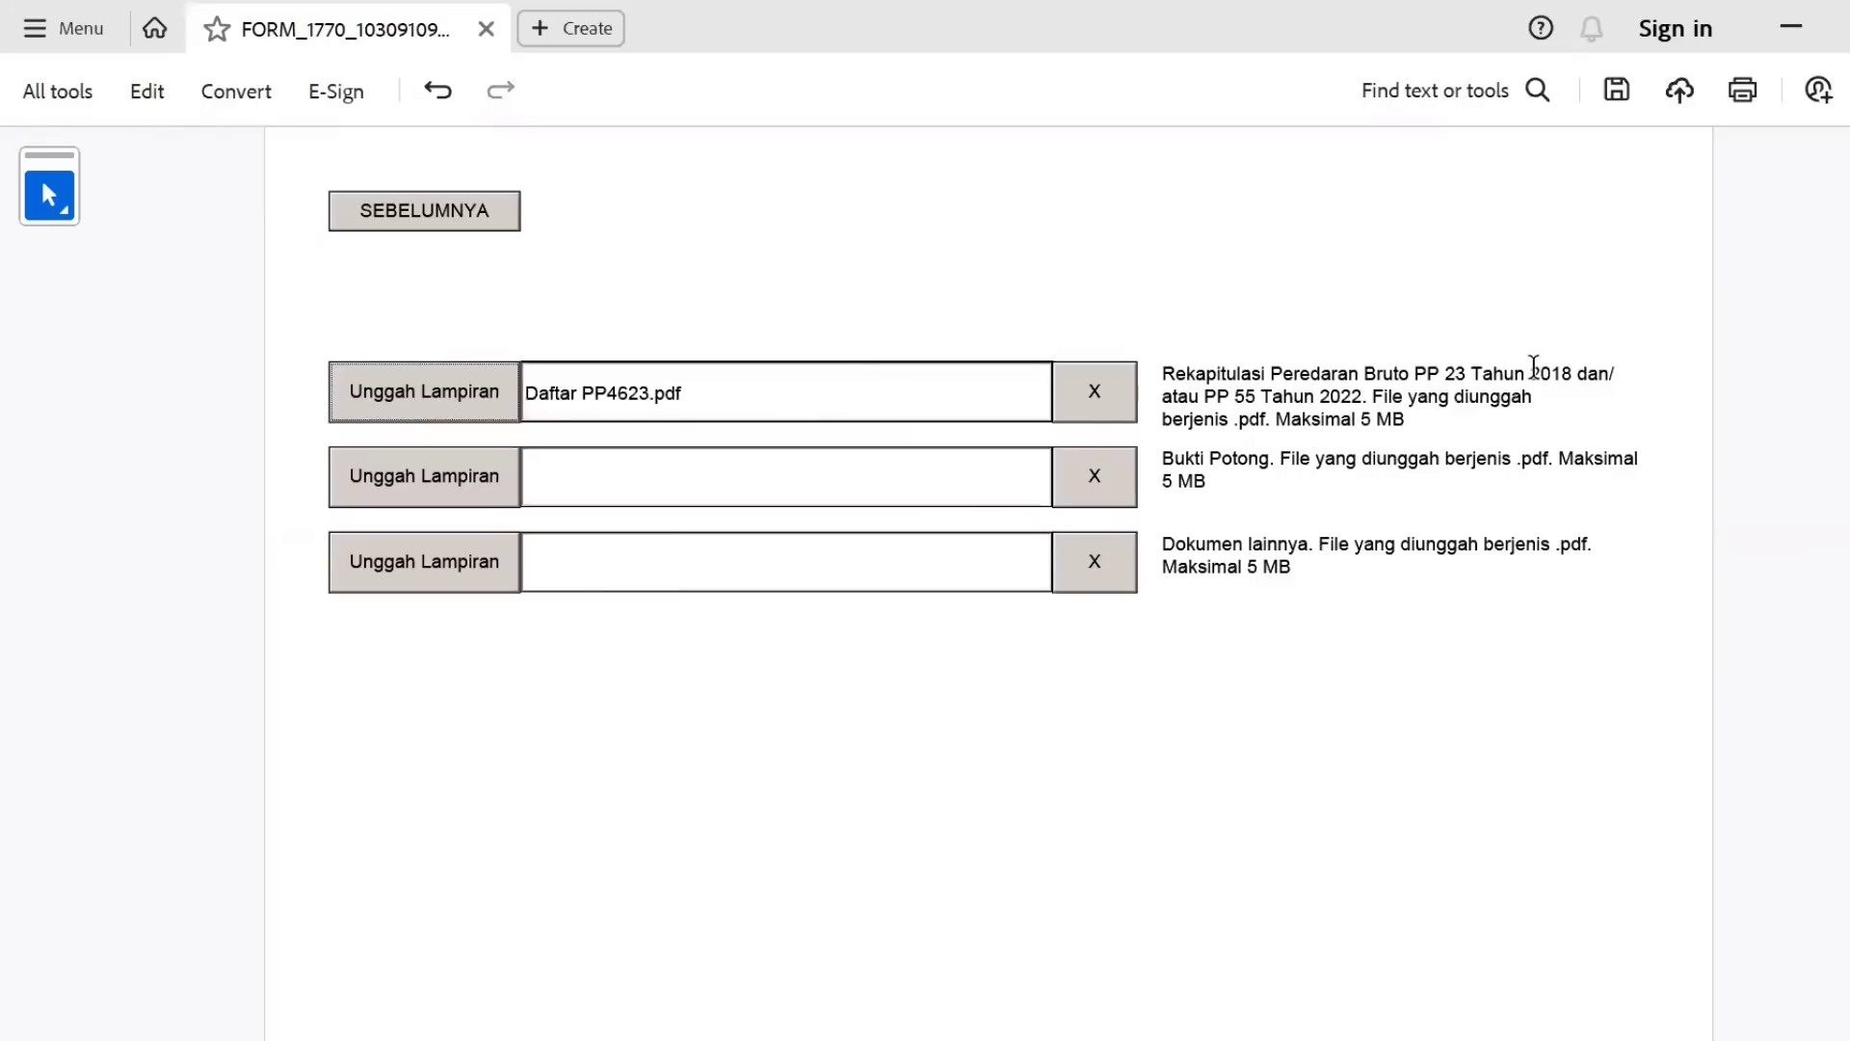
scroll(678, 690, down, 8)
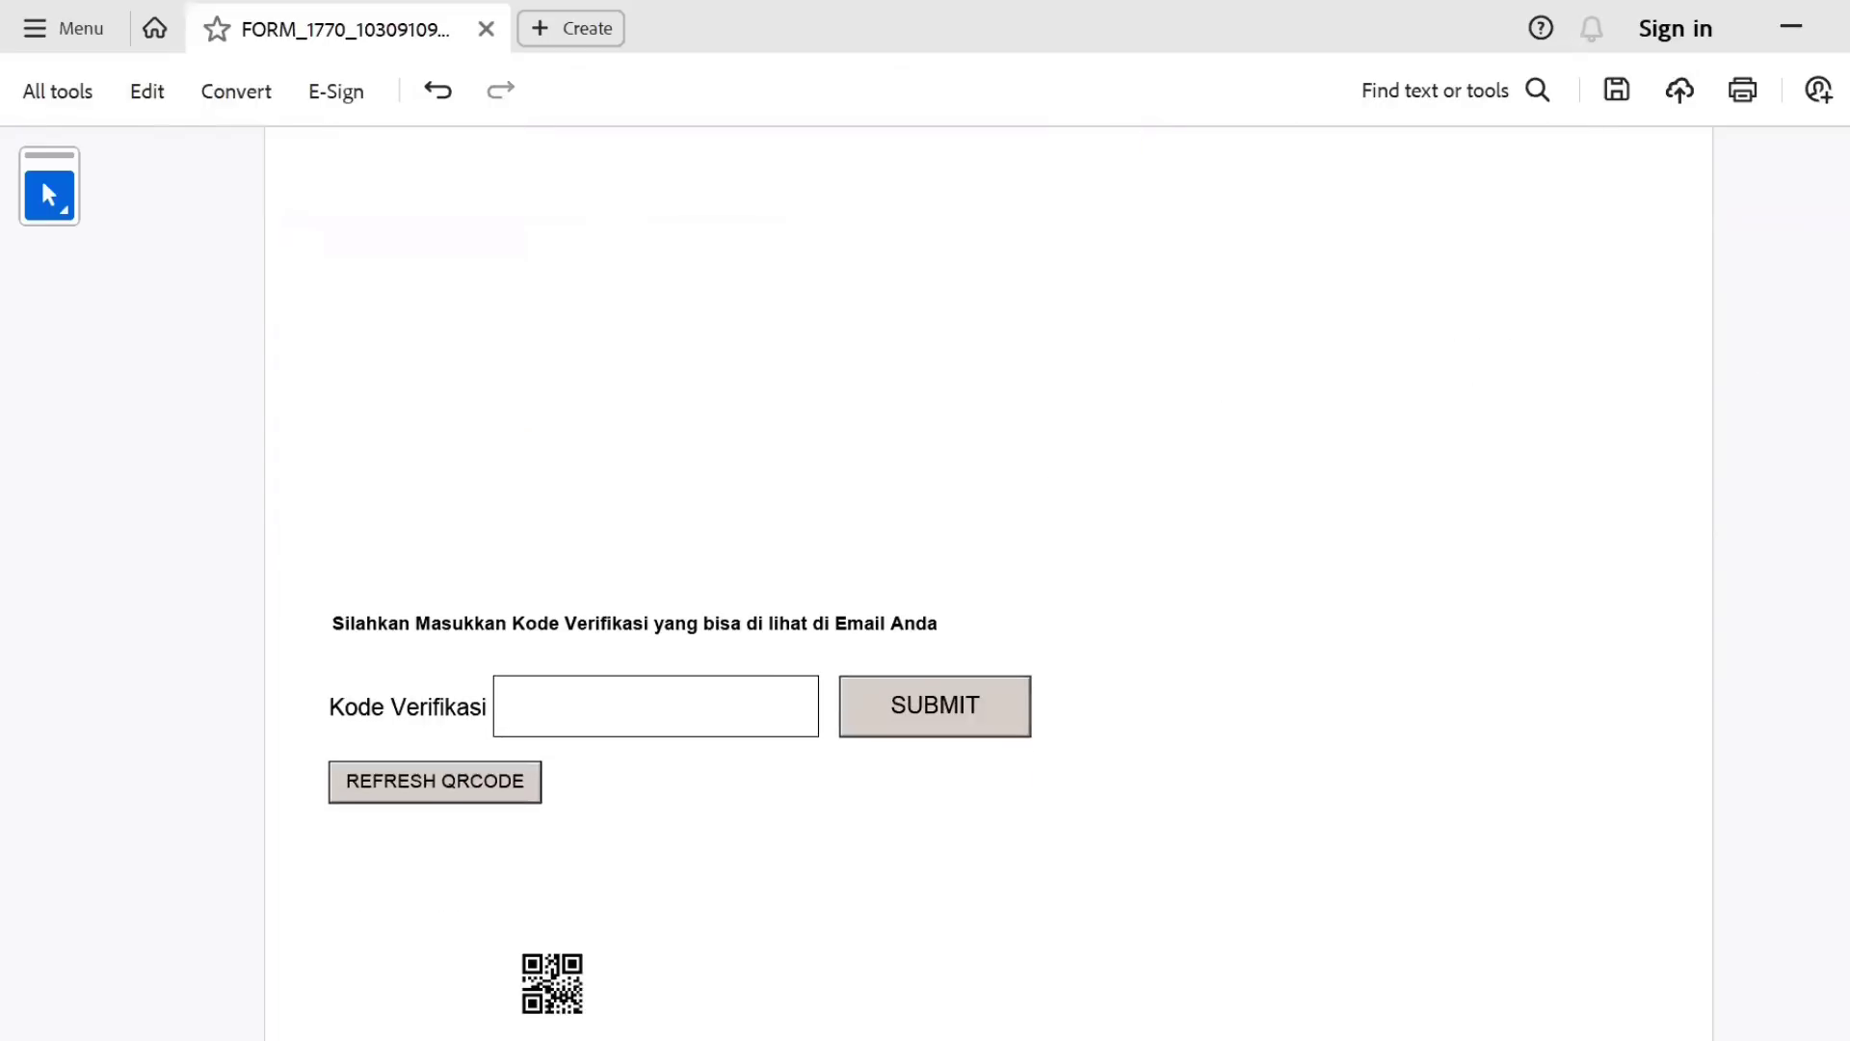
click(634, 693)
Copy the code from Gmail's [E-Form] Kode Verifikasi email and paste it into Acrobat's Kode Verifikasi field.
key(alt+Tab)
click(962, 43)
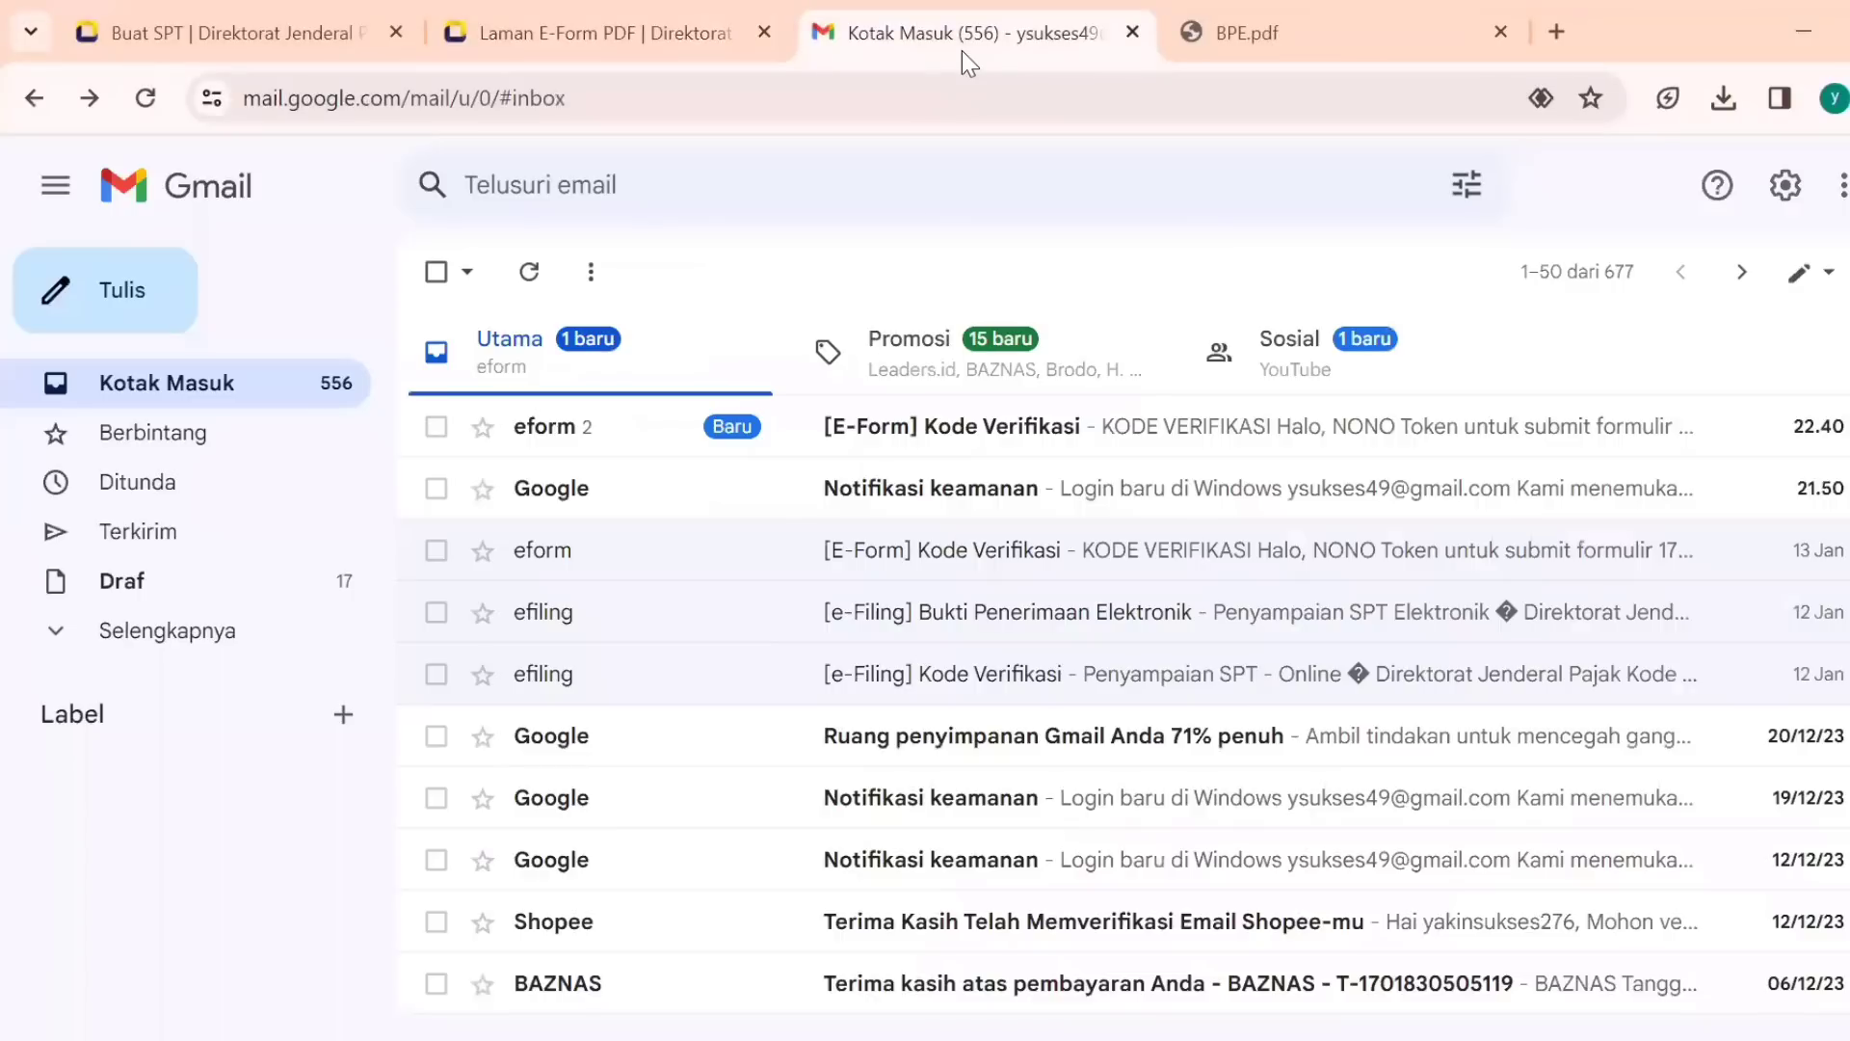
click(976, 441)
scroll(1821, 520, down, 1)
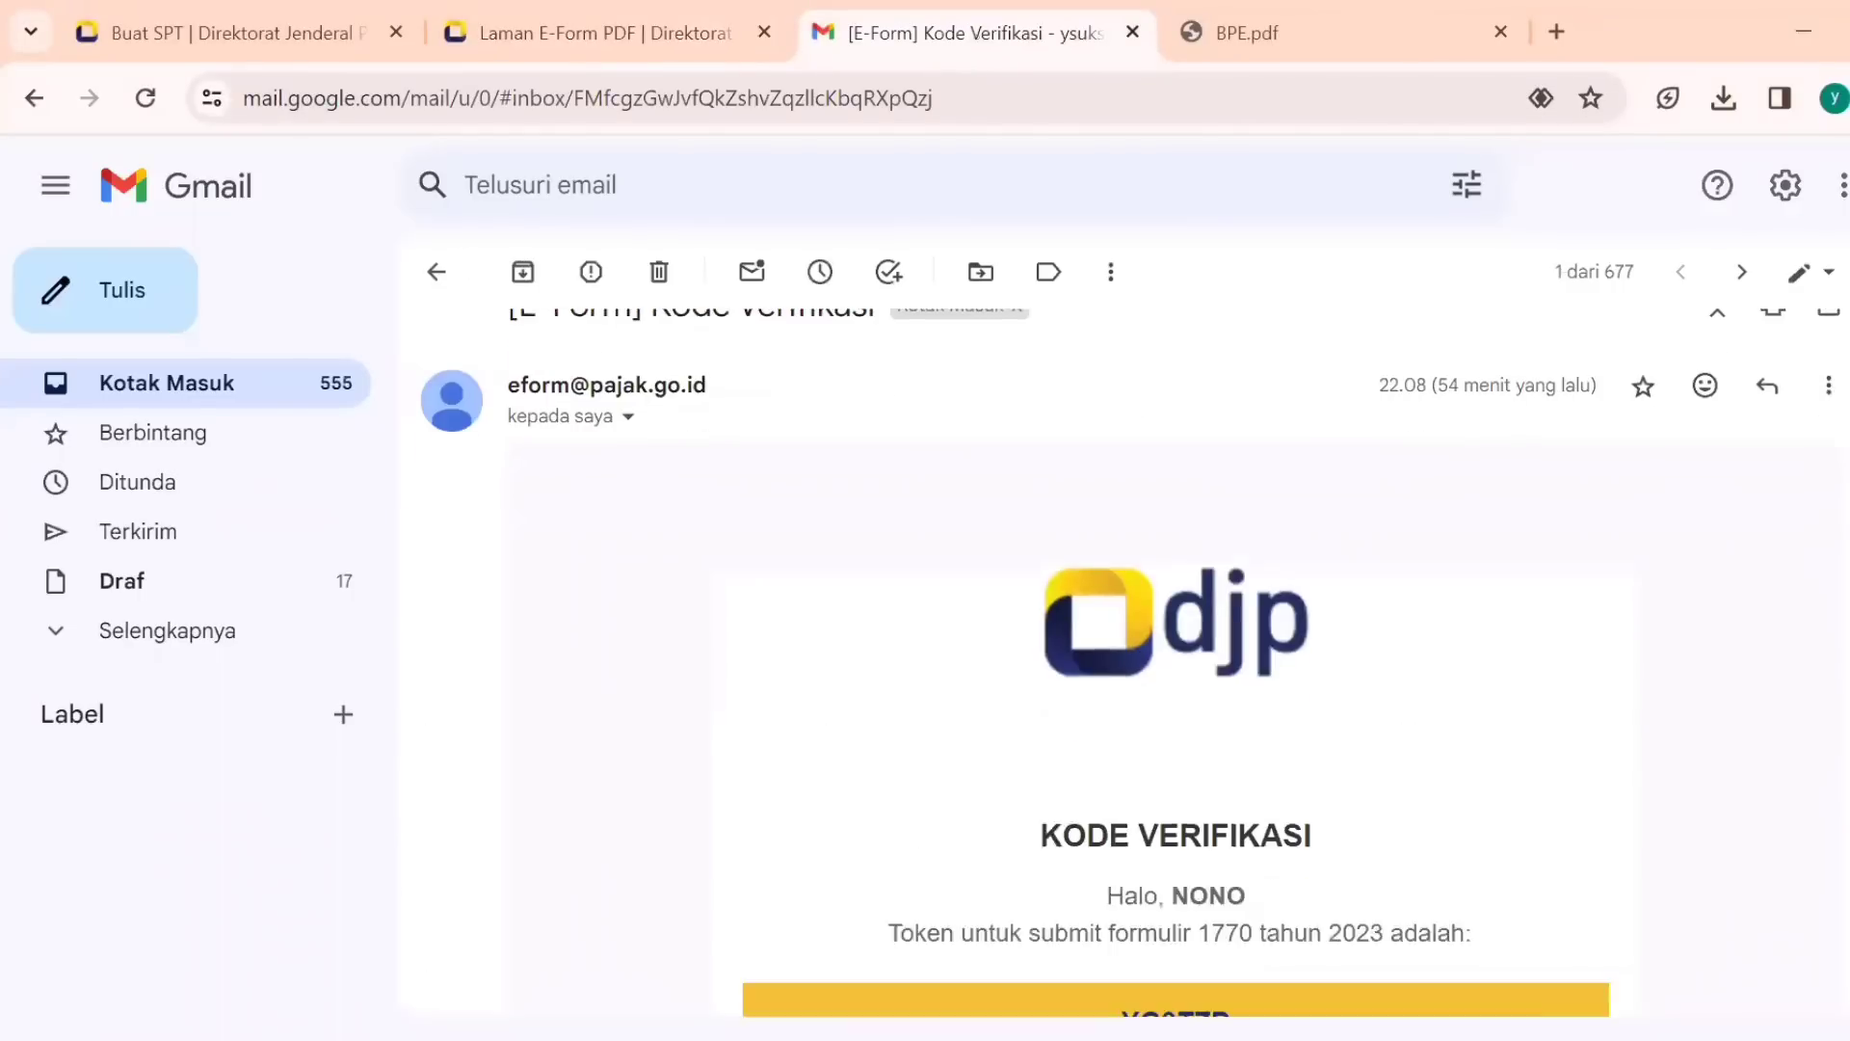
scroll(1342, 706, down, 3)
double_click(1193, 784)
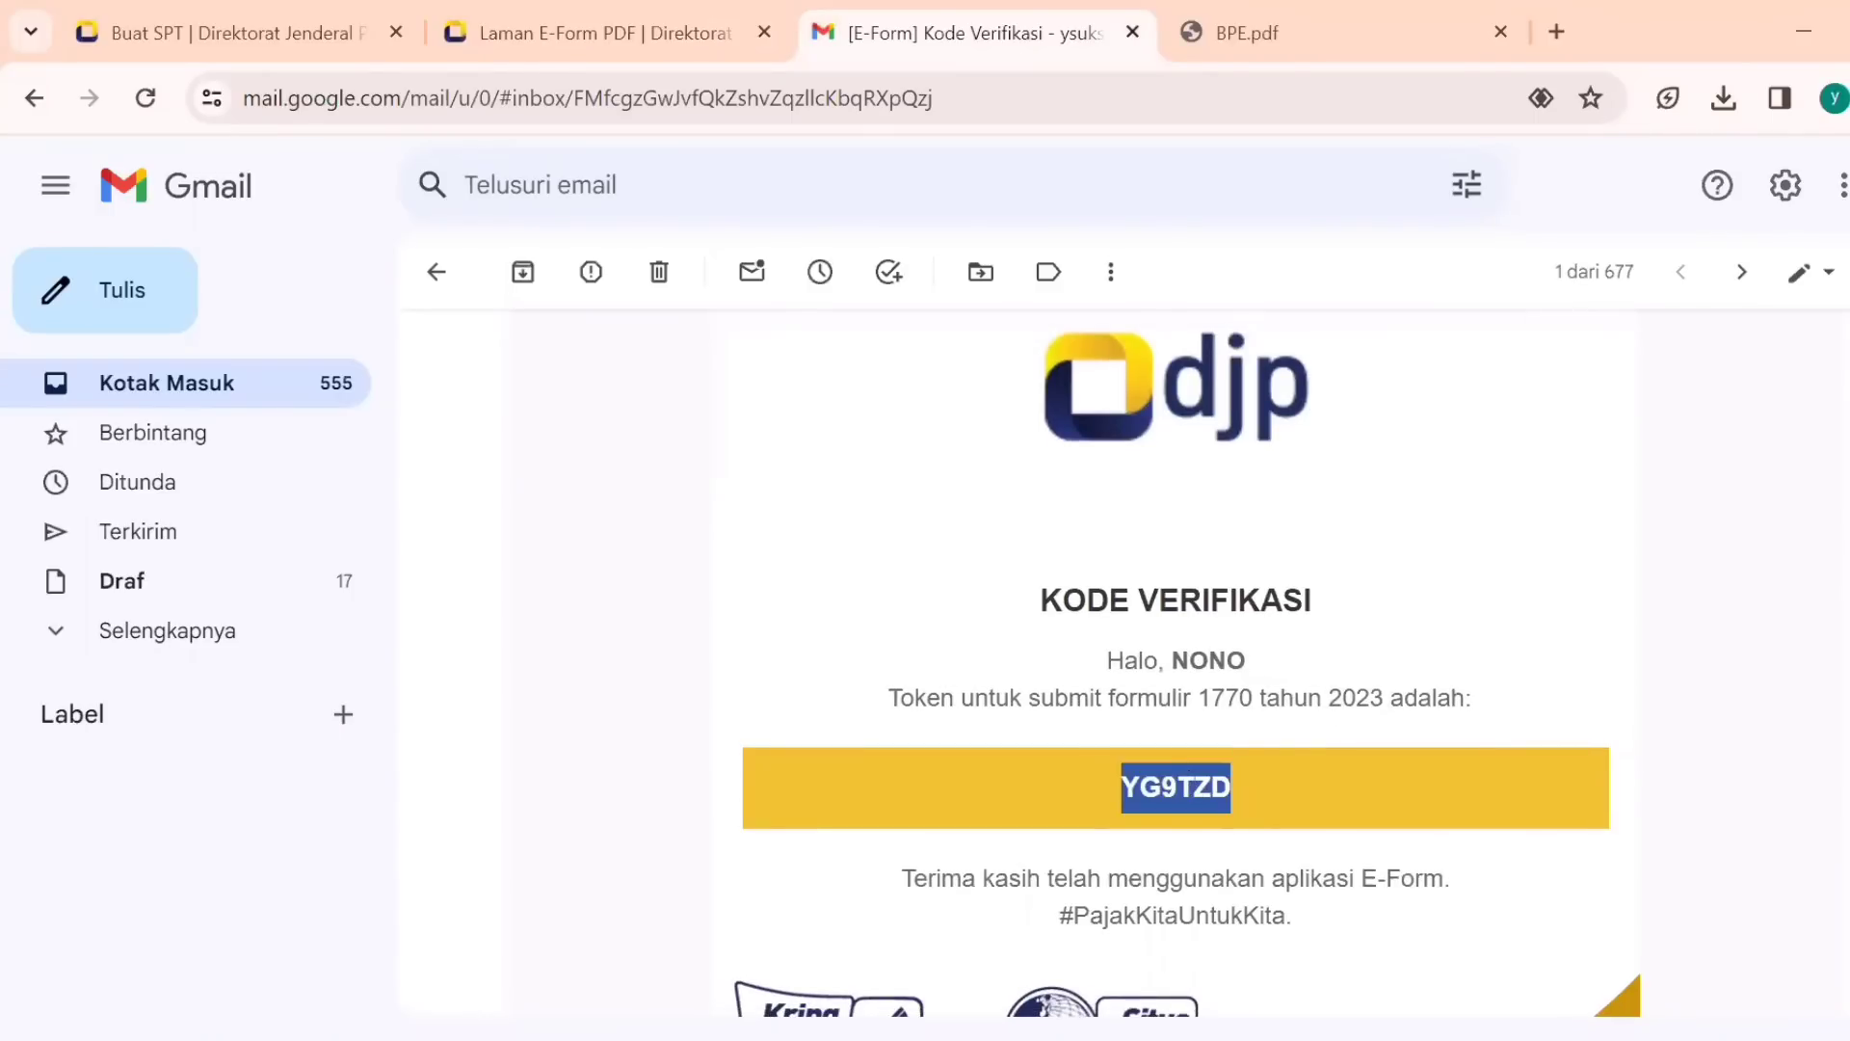
key(ctrl+c)
key(alt+Tab)
key(ctrl+v)
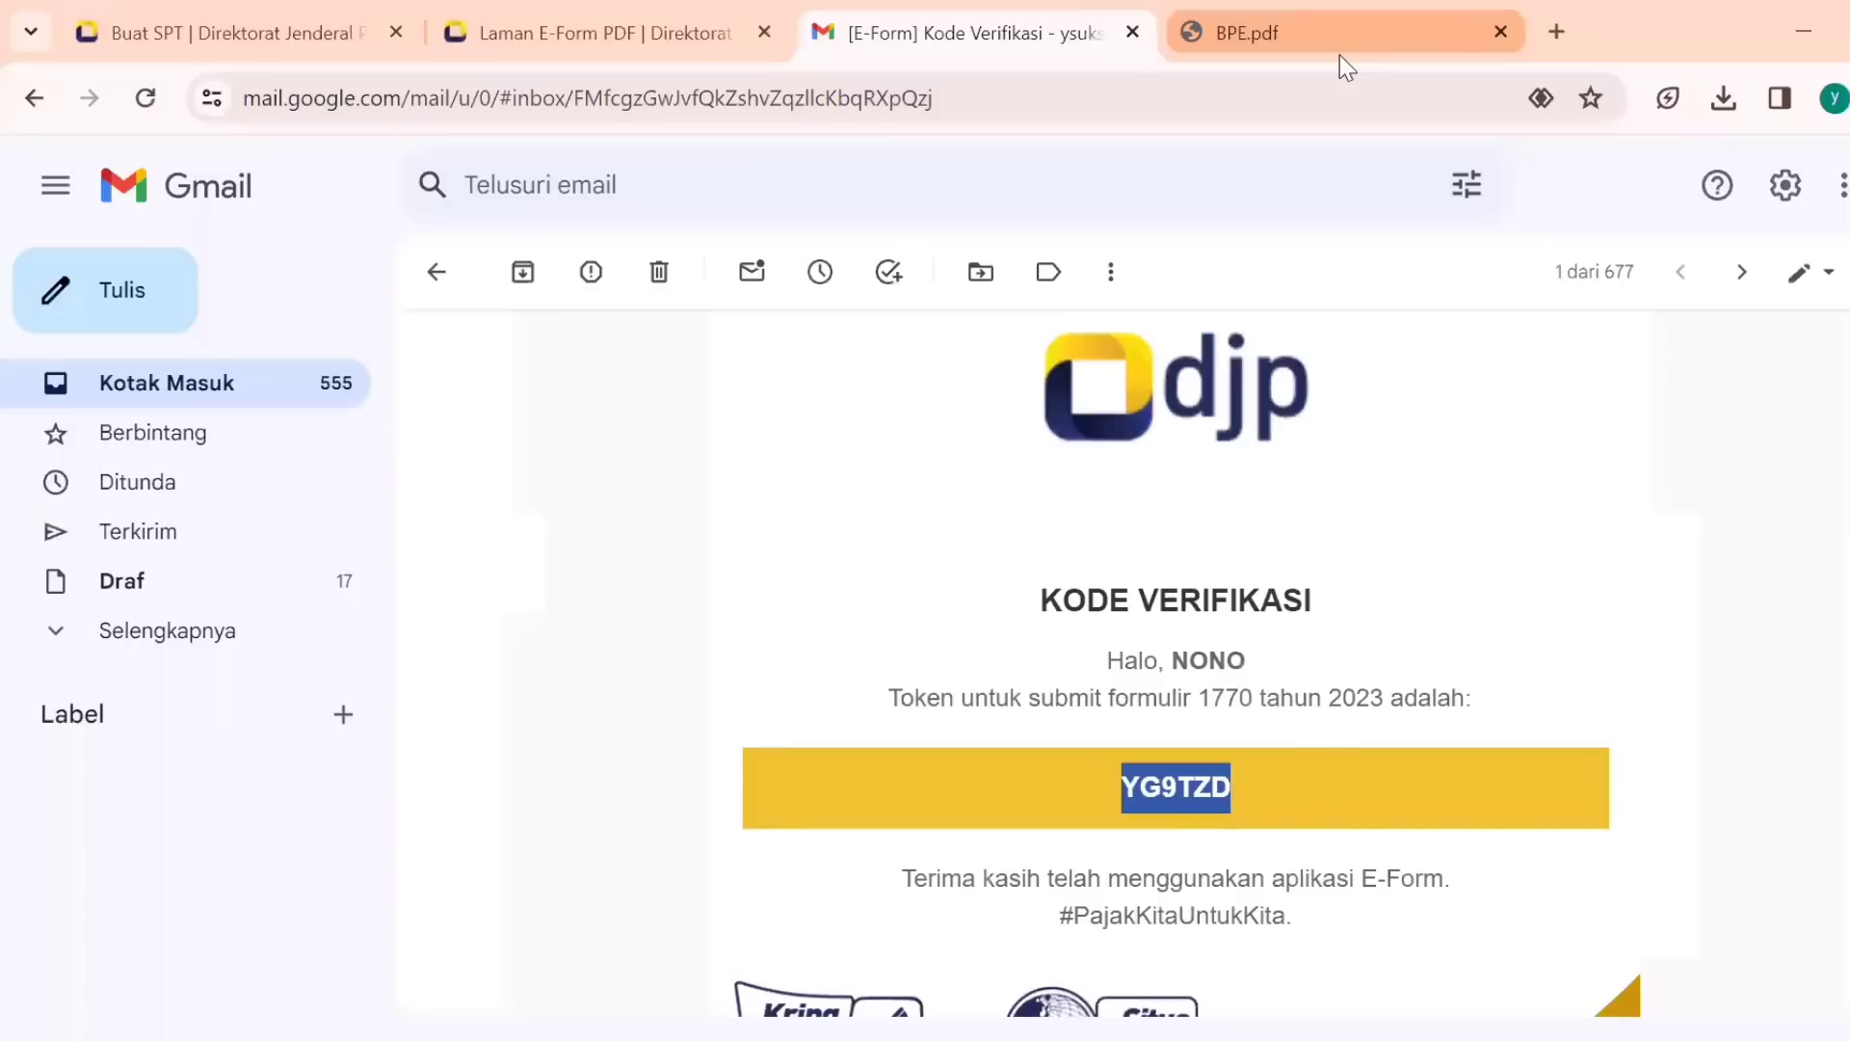
click(1339, 55)
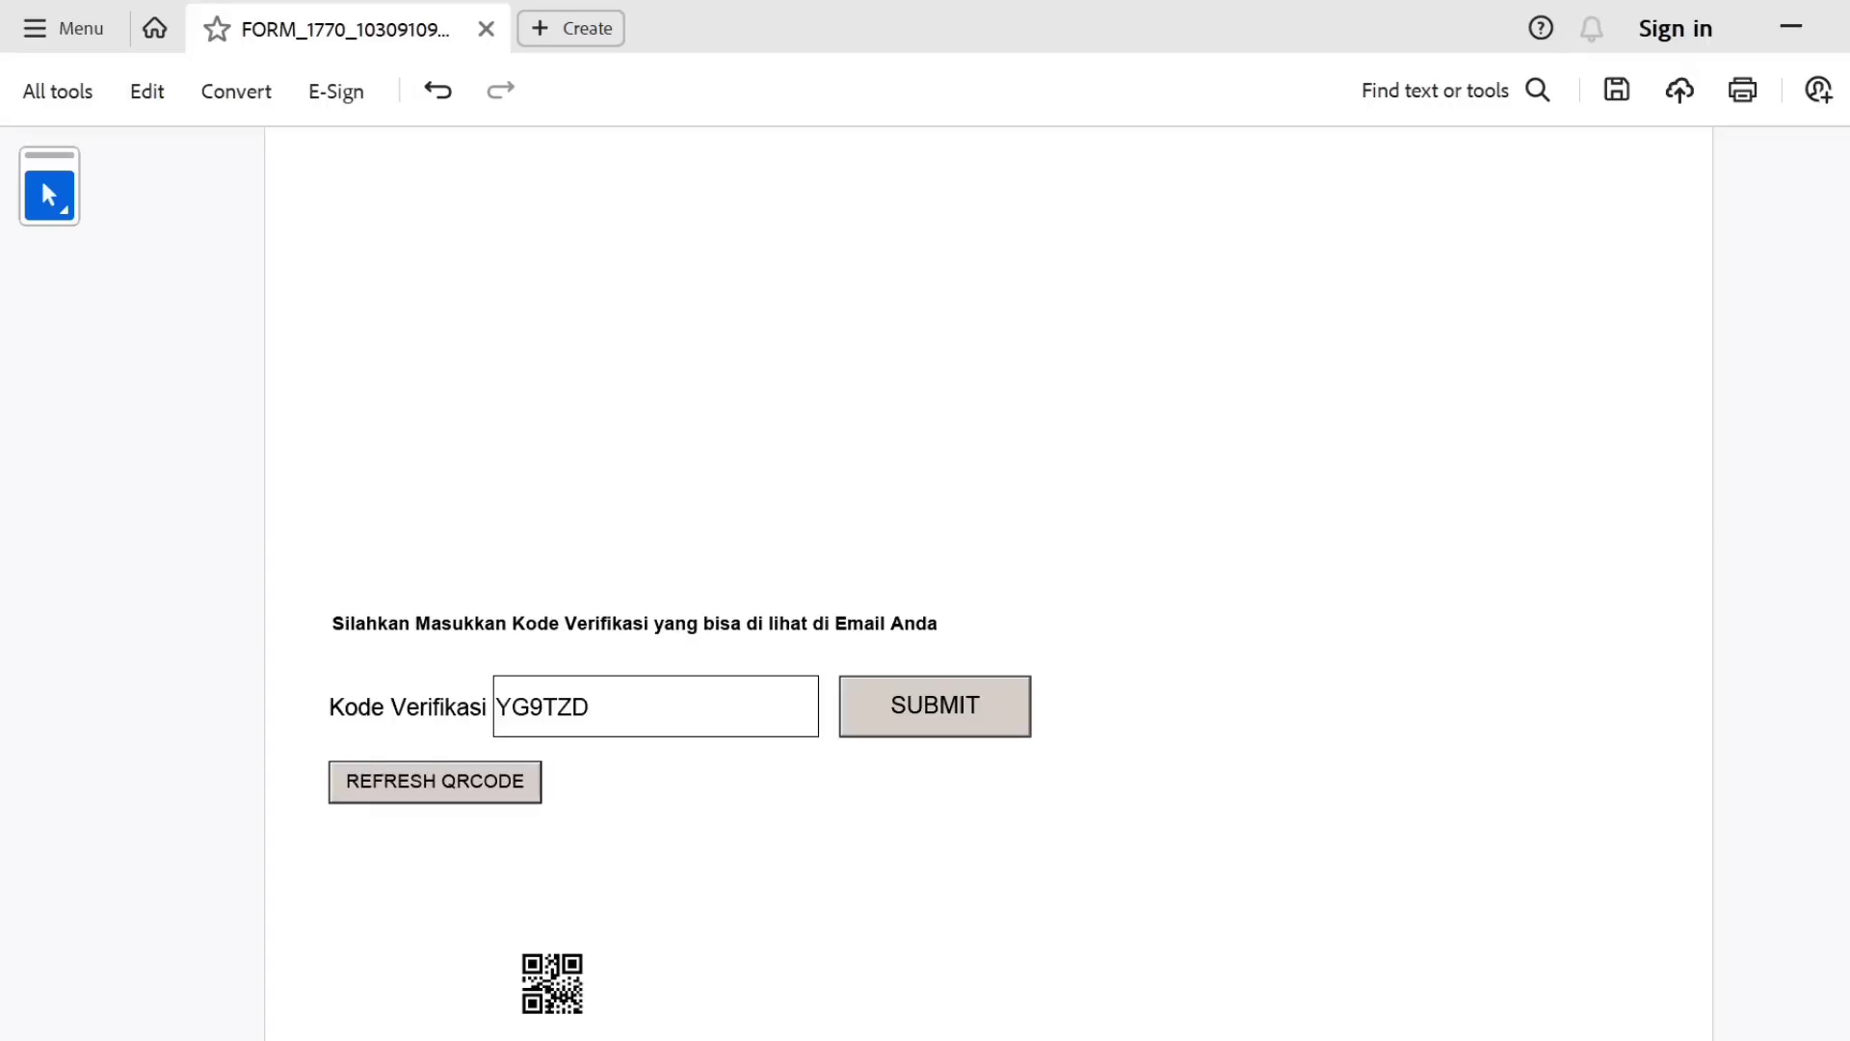
scroll(675, 579, up, 3)
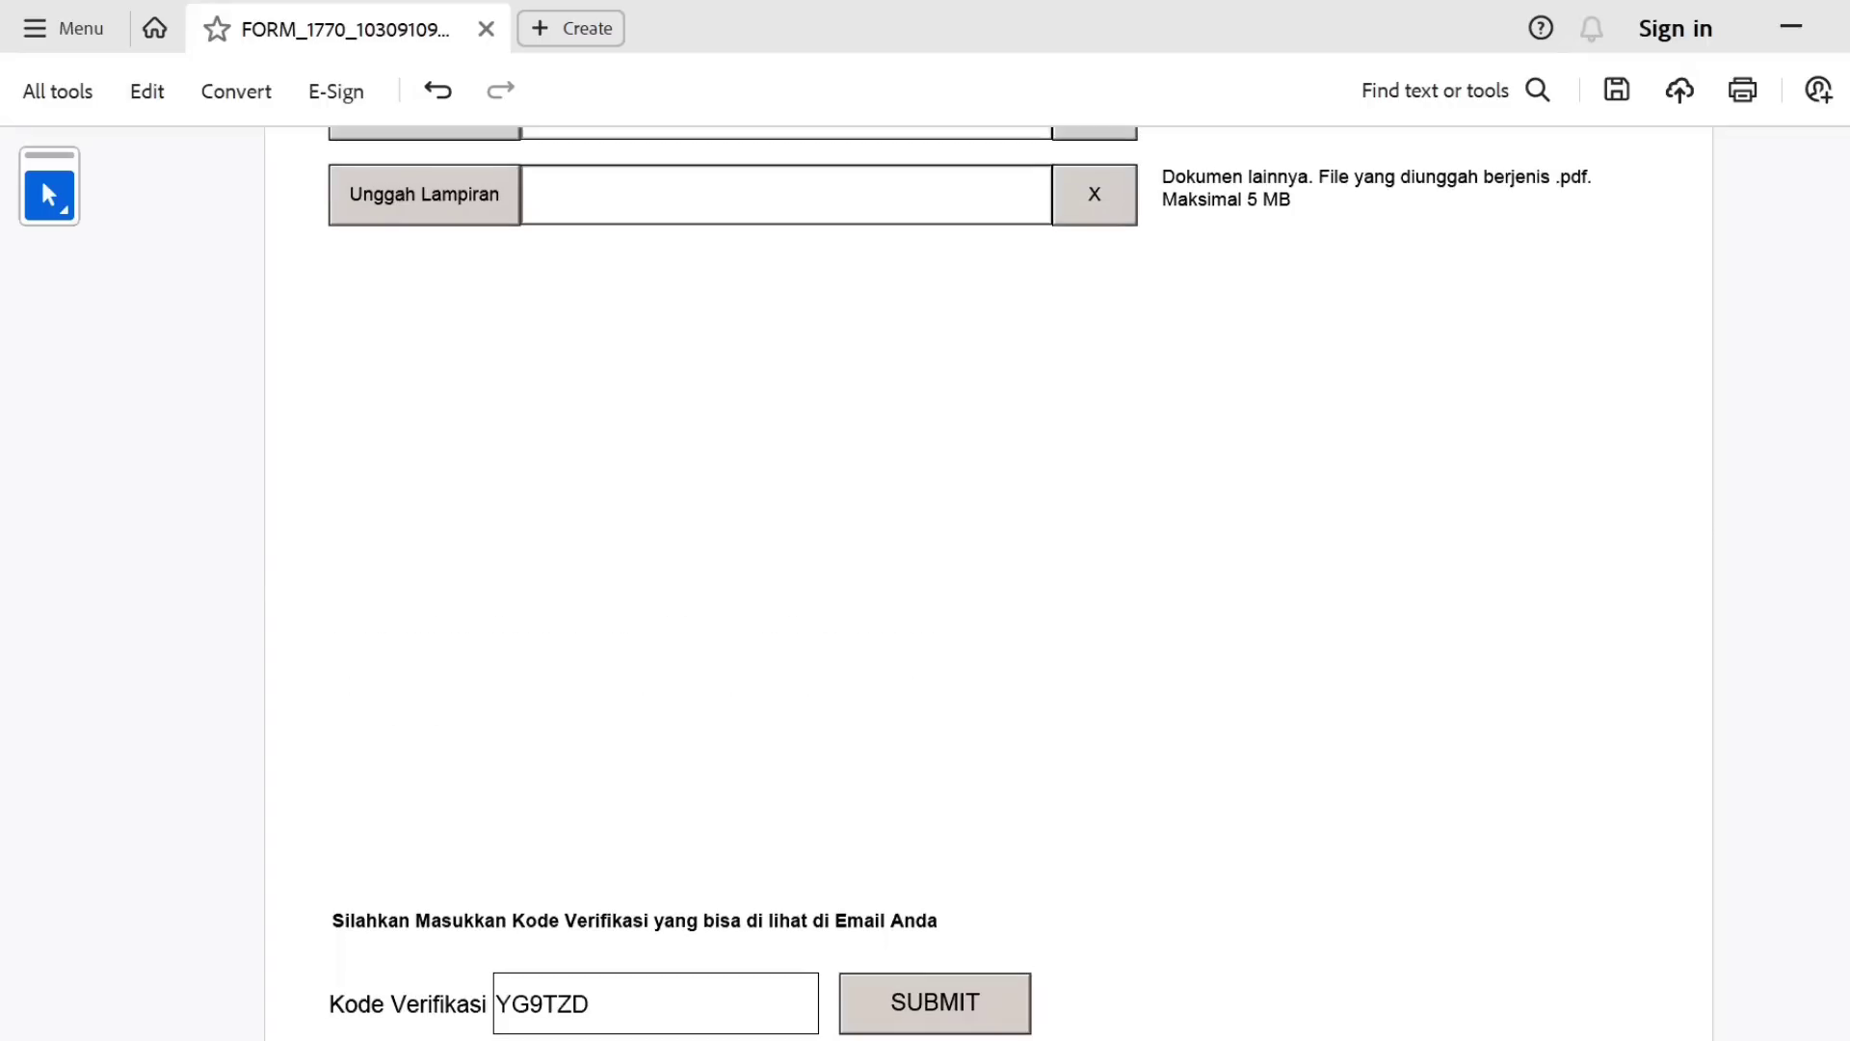
scroll(1841, 520, up, 4)
scroll(1841, 771, down, 5)
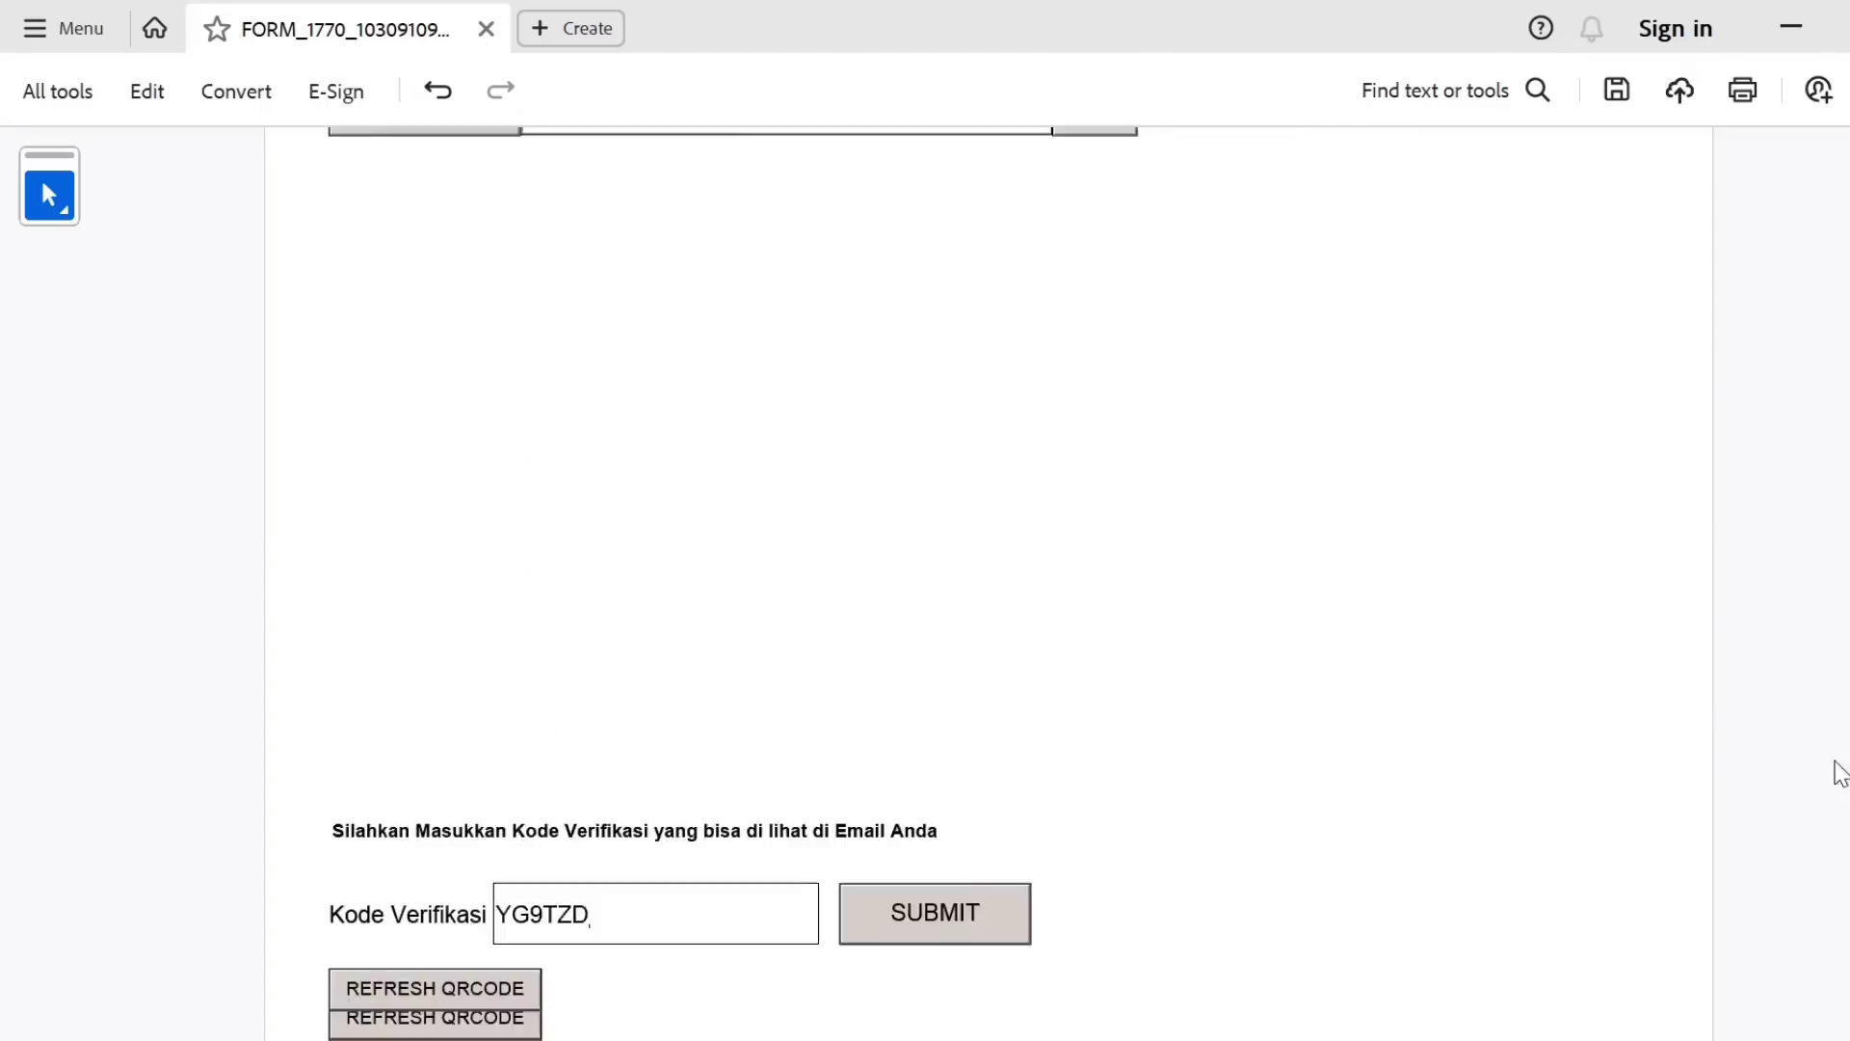
scroll(1808, 504, up, 5)
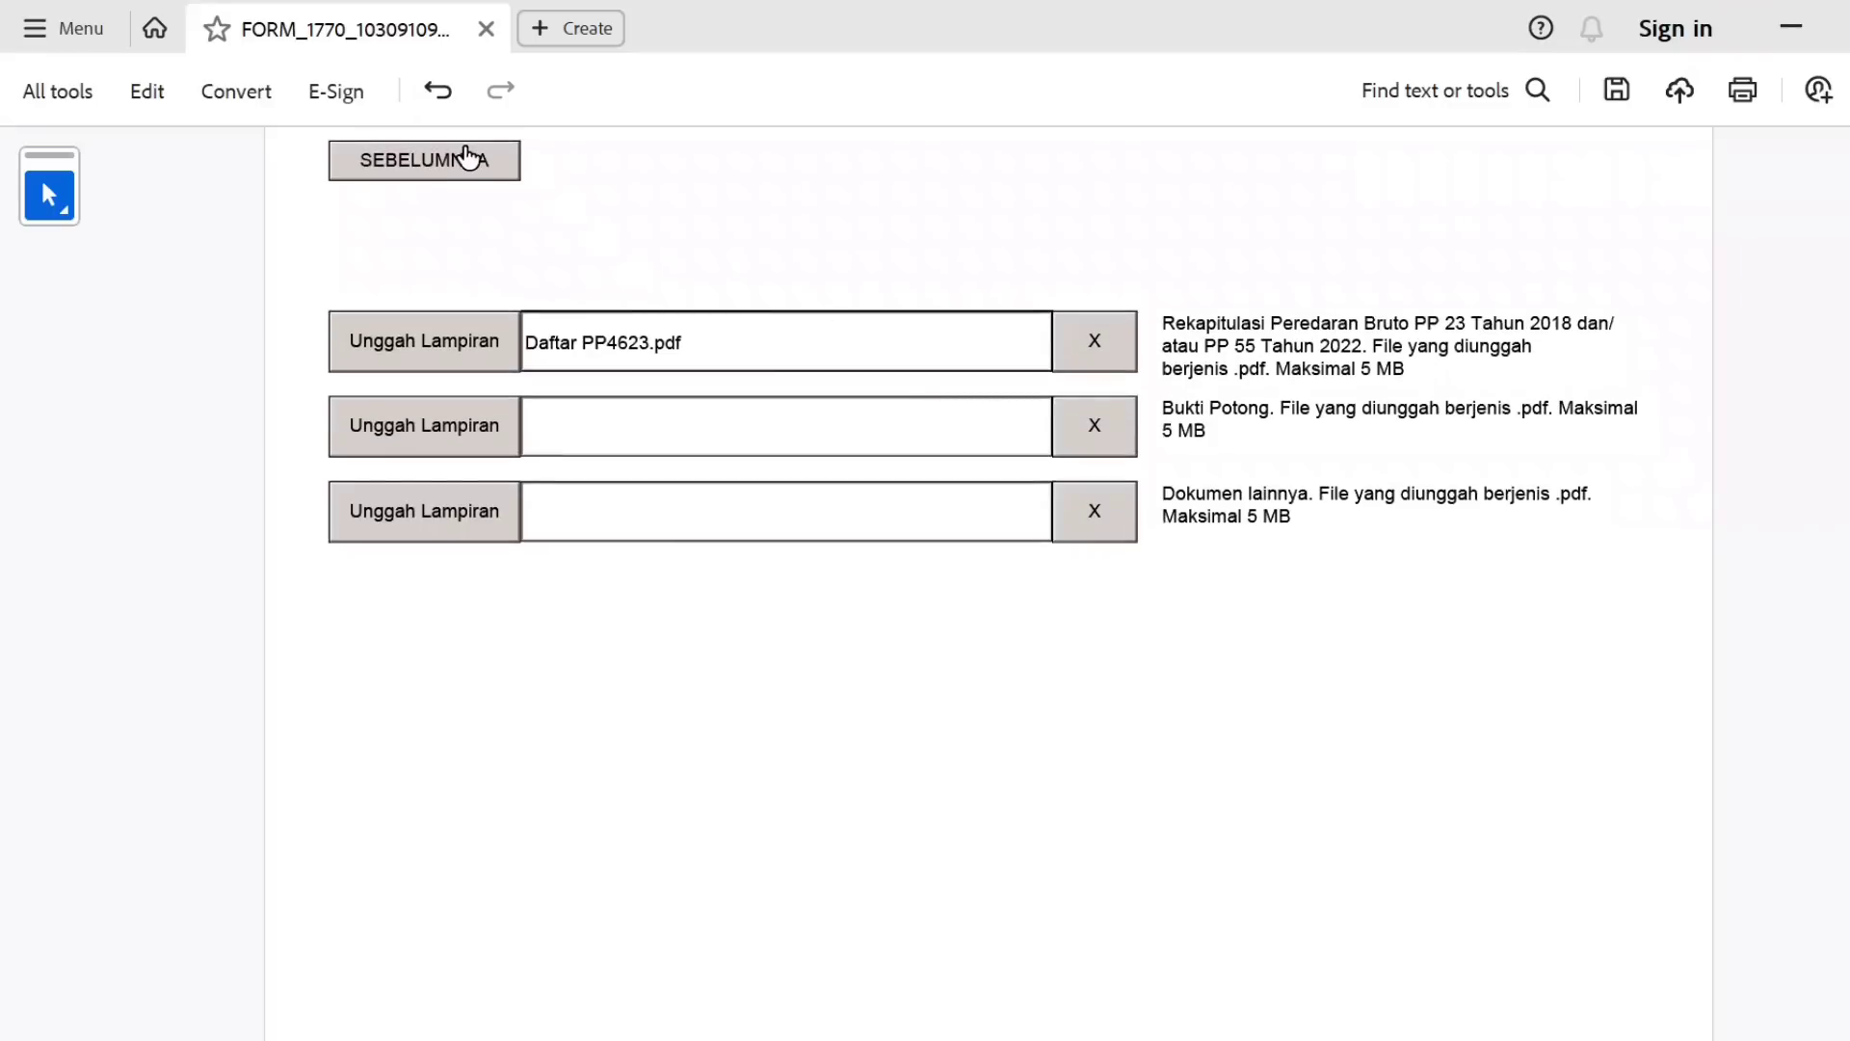
Go back through the main 1770 form to the Lampiran 1770-I page.
click(467, 157)
scroll(467, 158, down, 1)
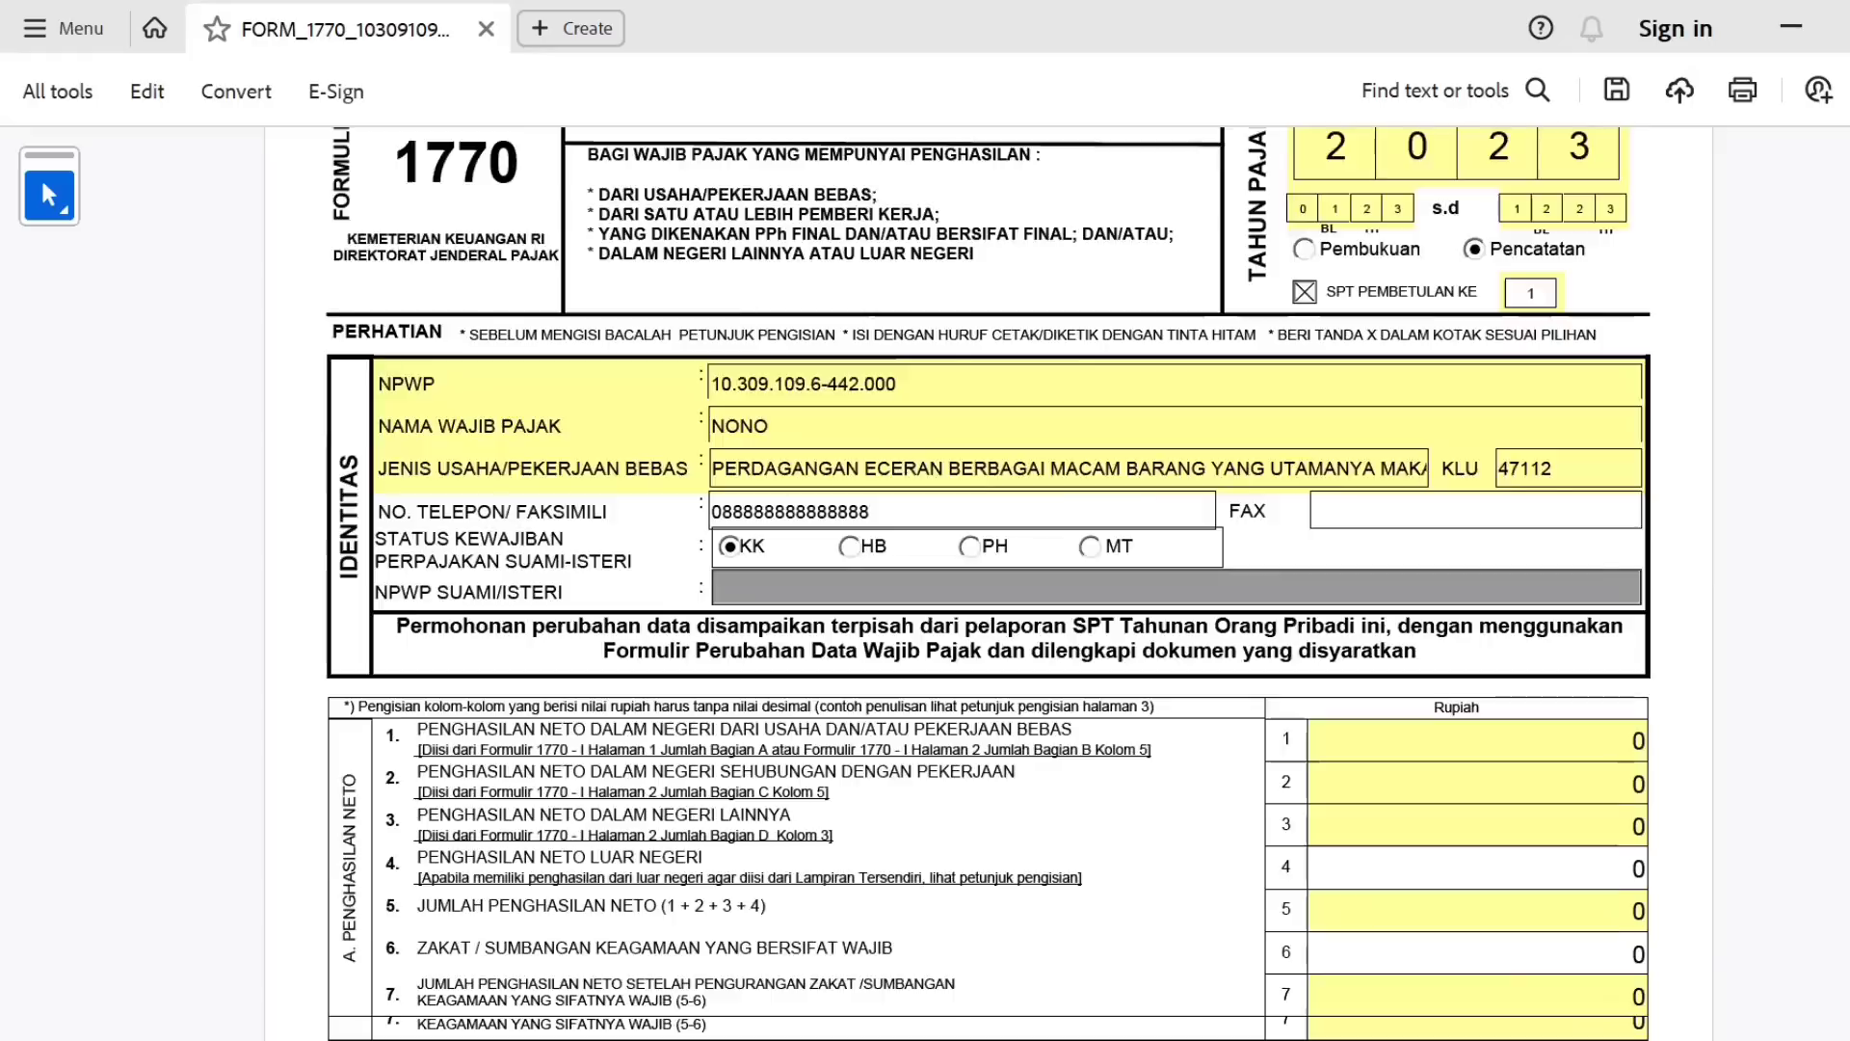
scroll(397, 181, down, 6)
scroll(397, 182, up, 7)
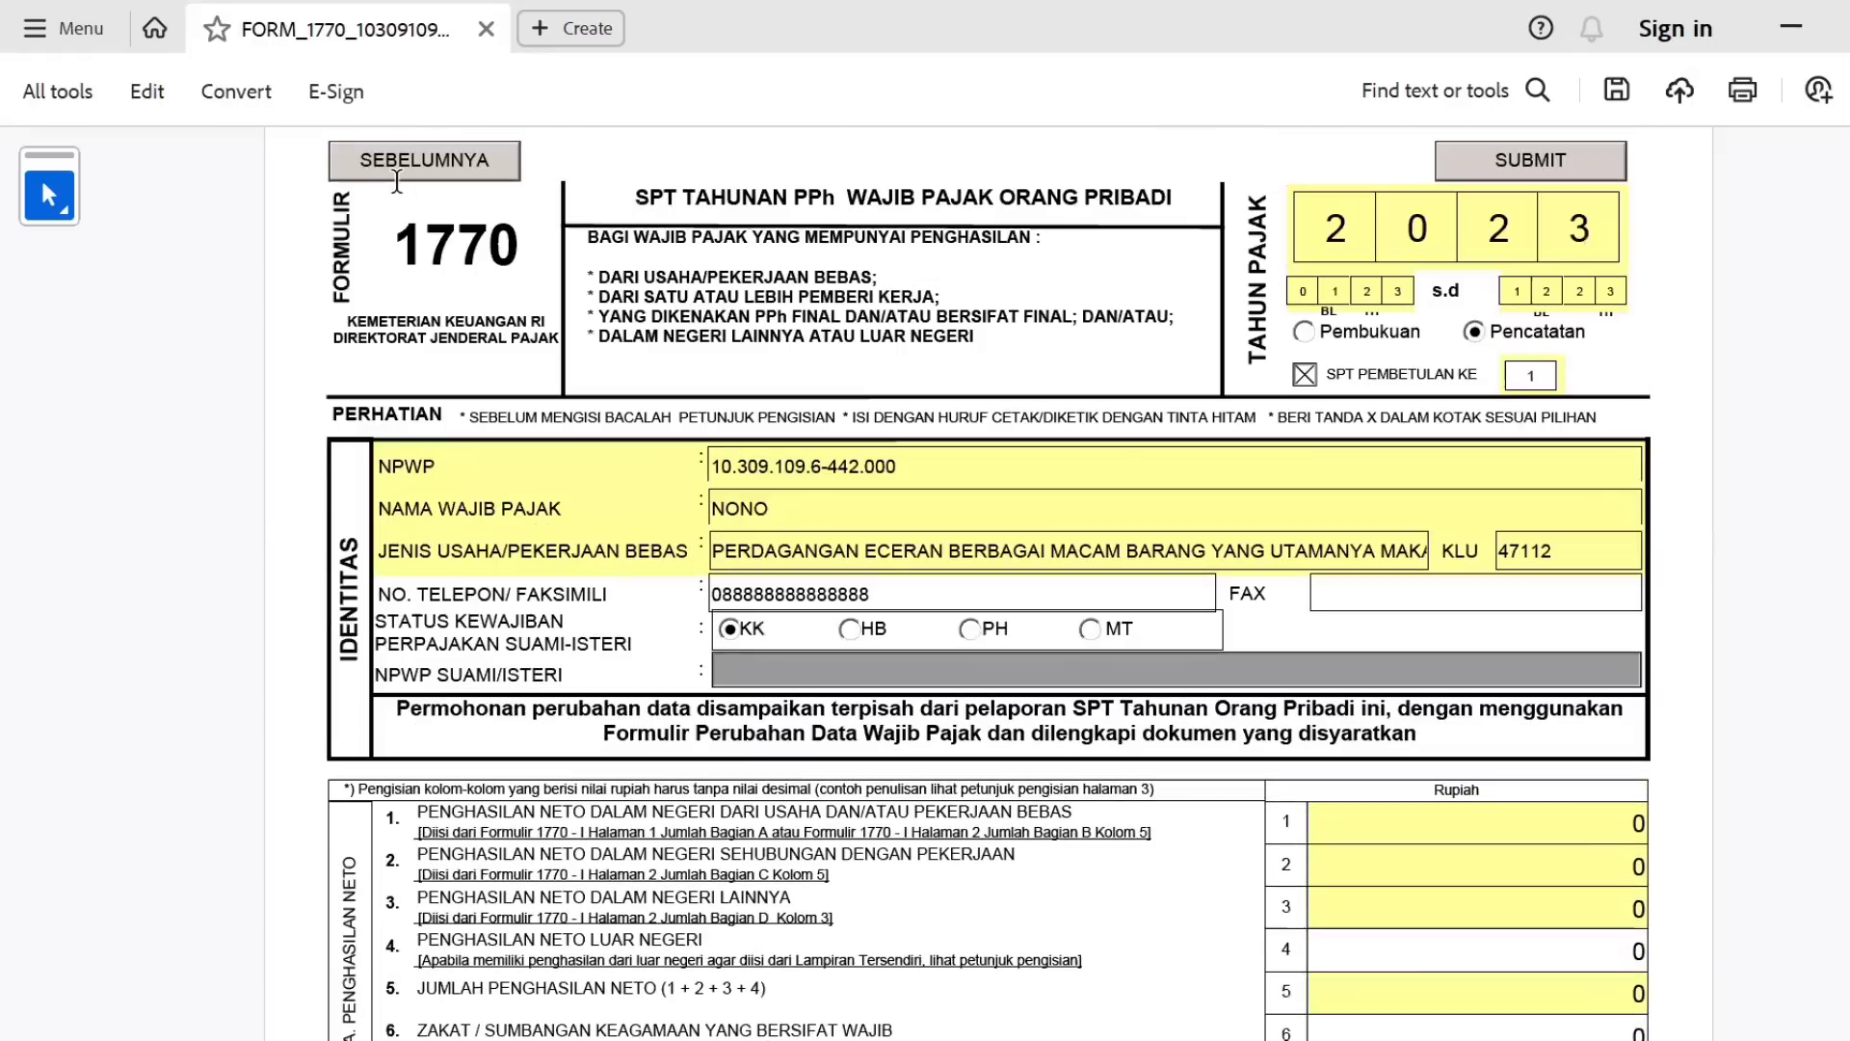
click(397, 173)
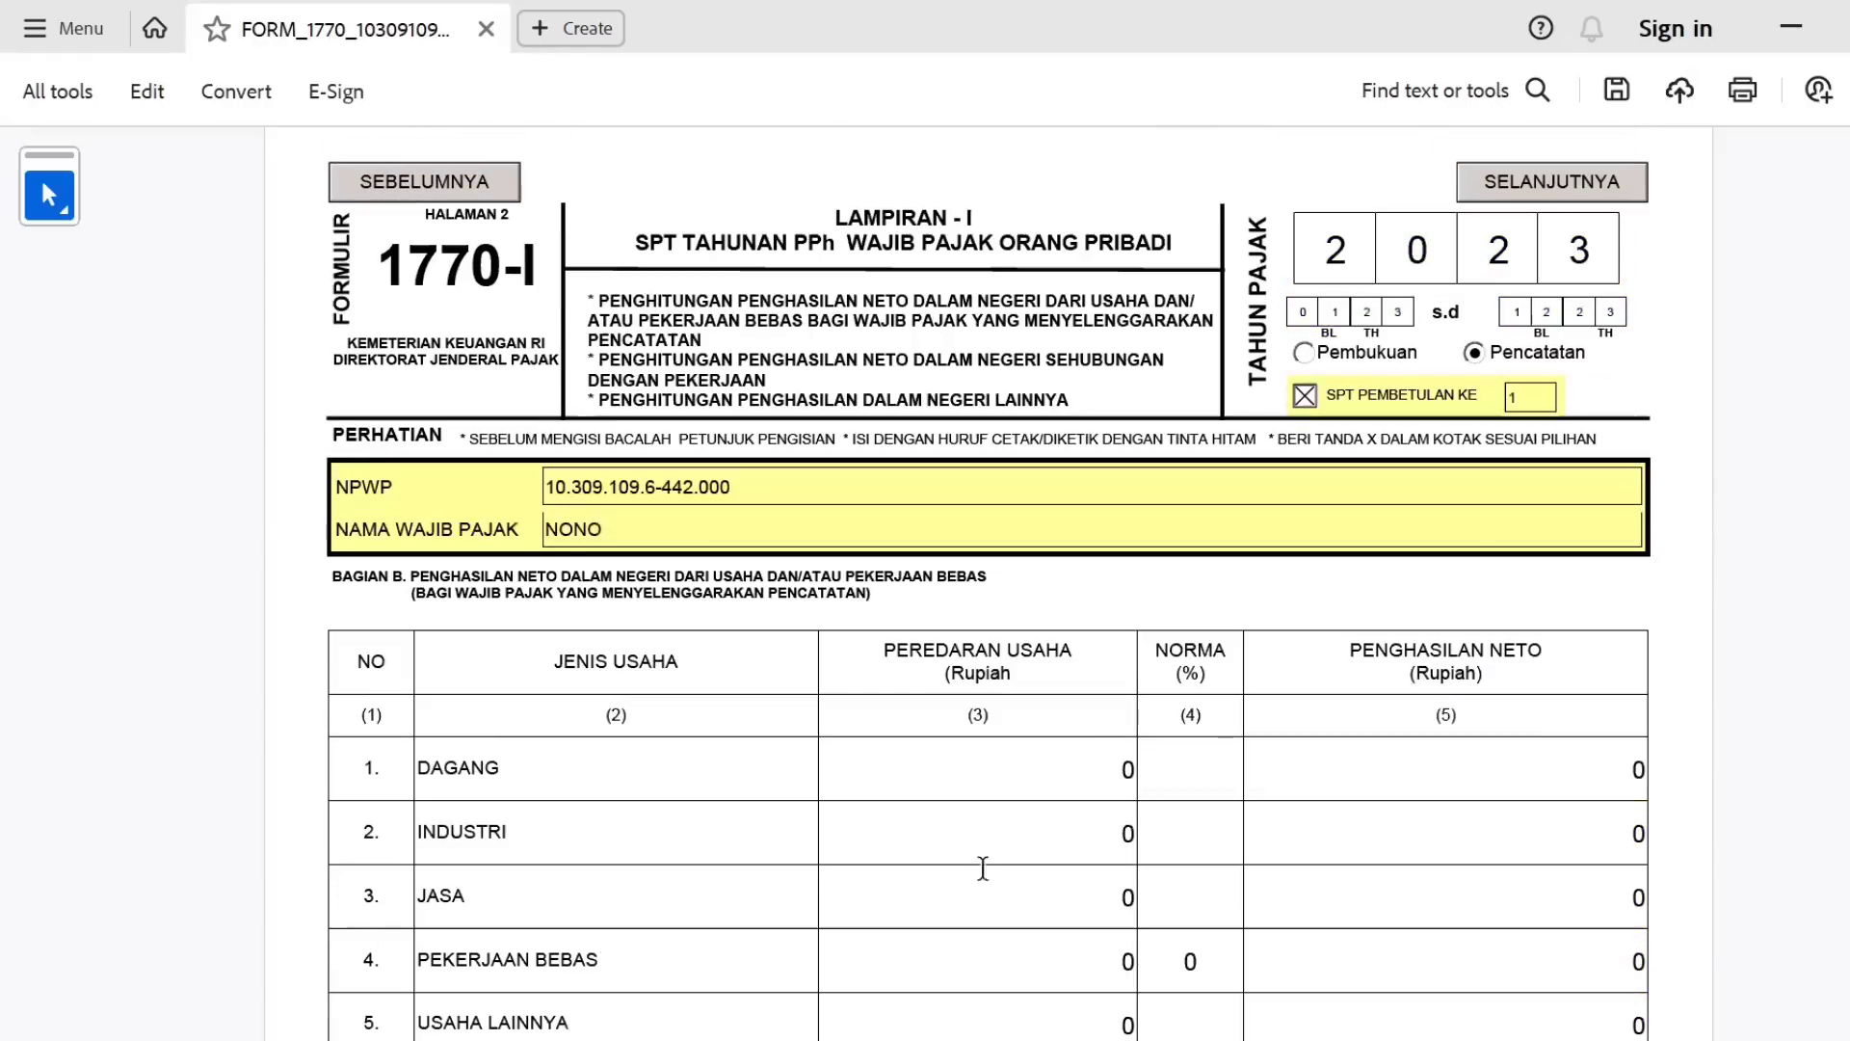
Enter row 4 Pekerjaan Bebas: turnover 200.000.000, norma 50, net income 100000000, and return to the main form.
click(1033, 963)
text(200.00)
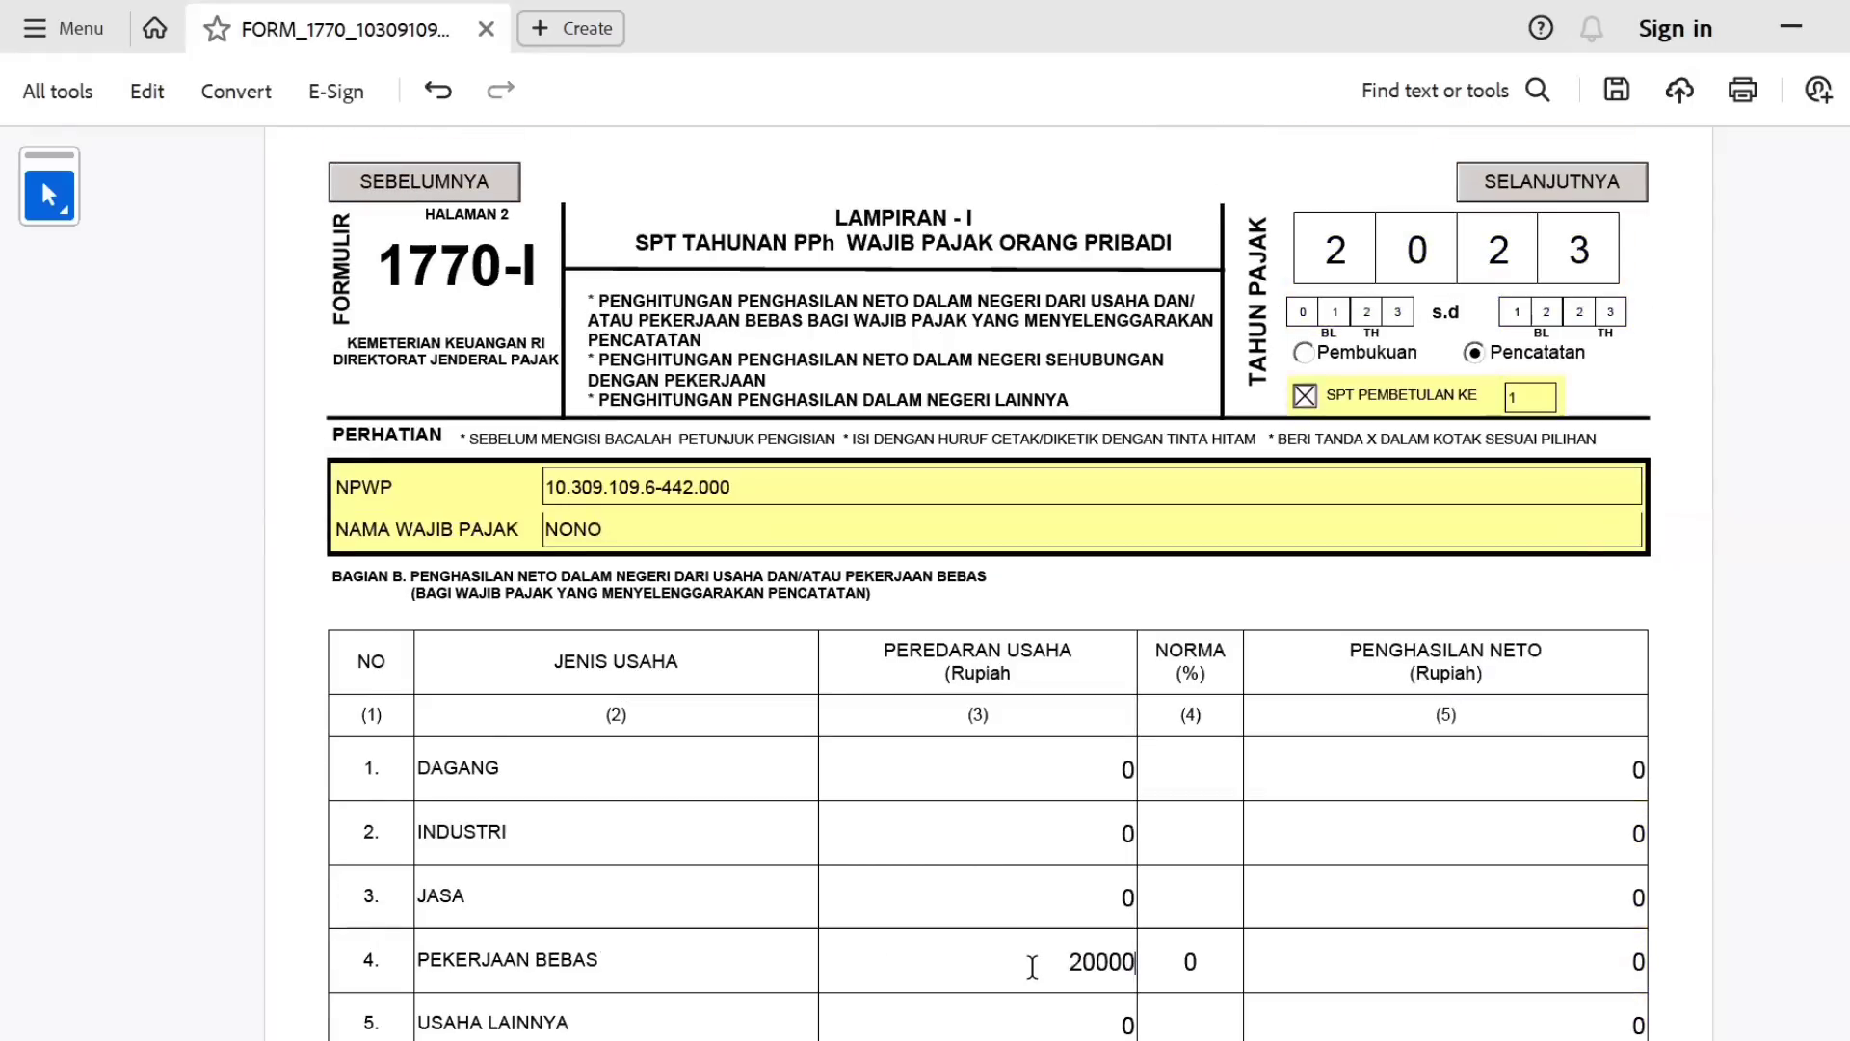
text(0.000)
key(Tab)
text(50)
key(Tab)
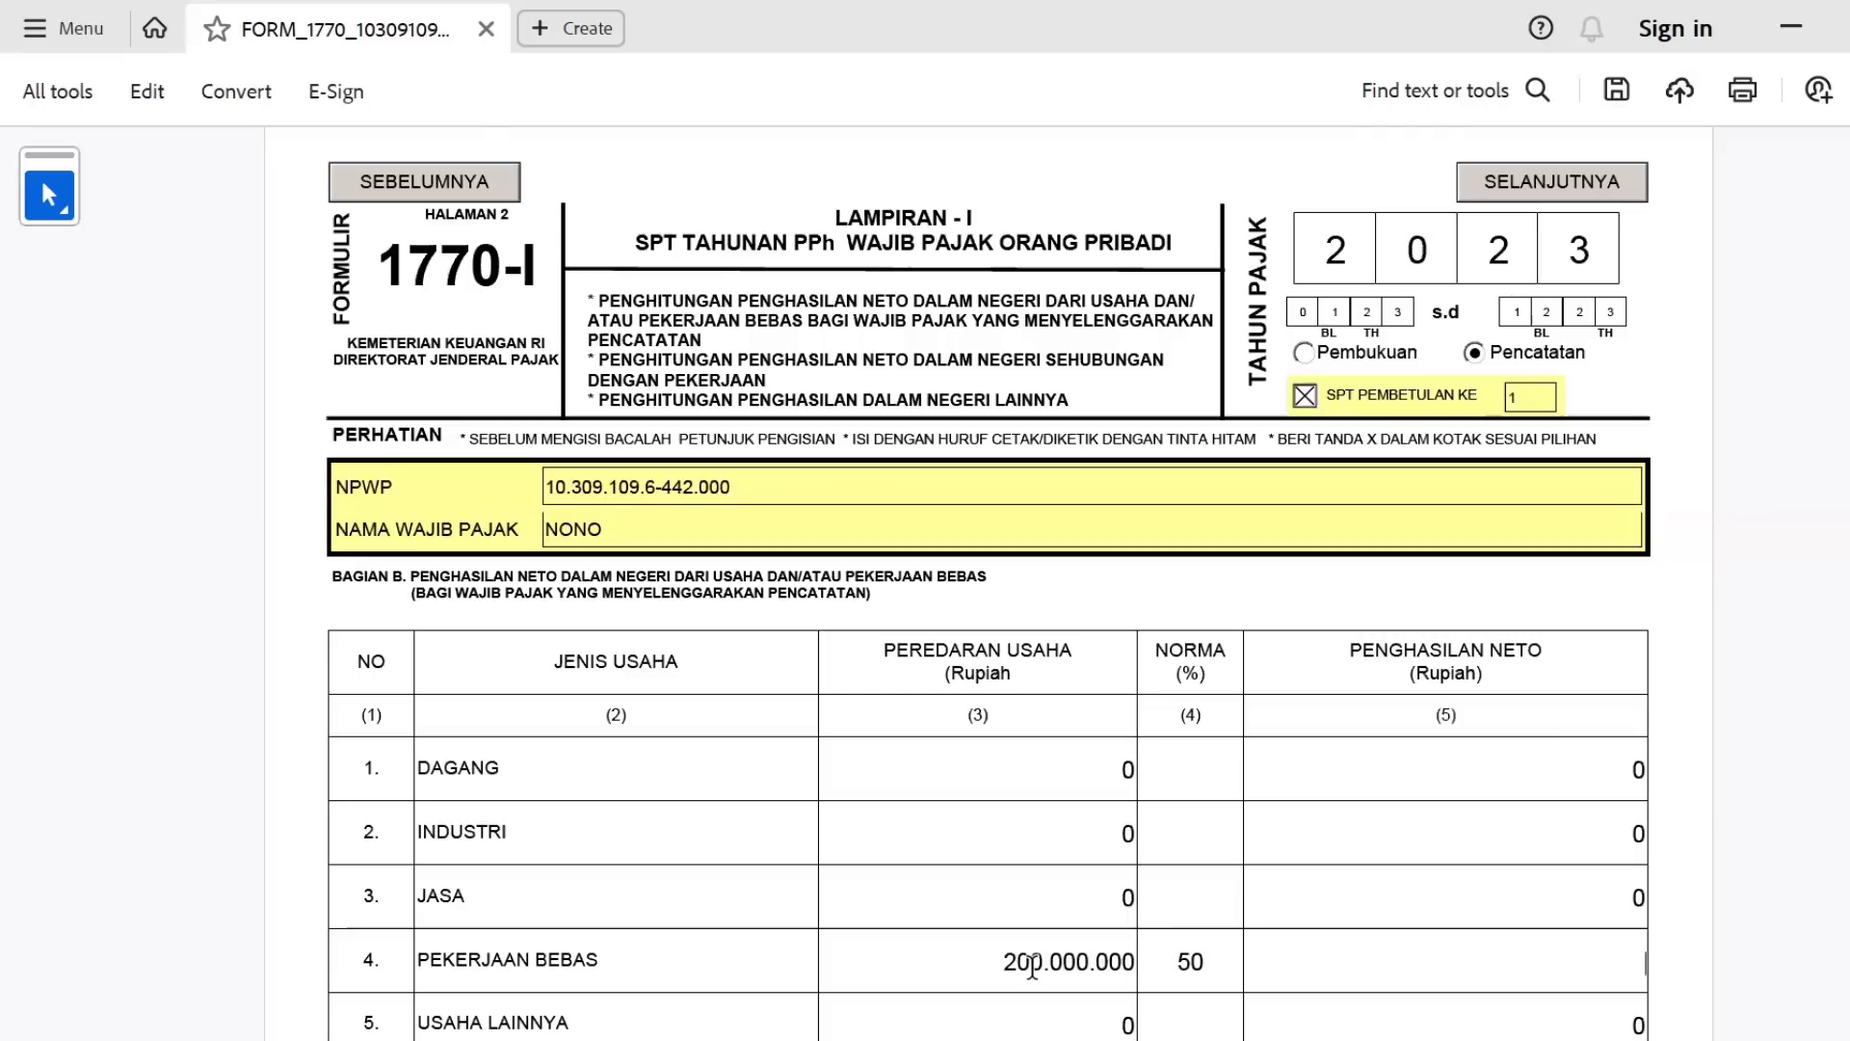
text(100000000)
key(Tab)
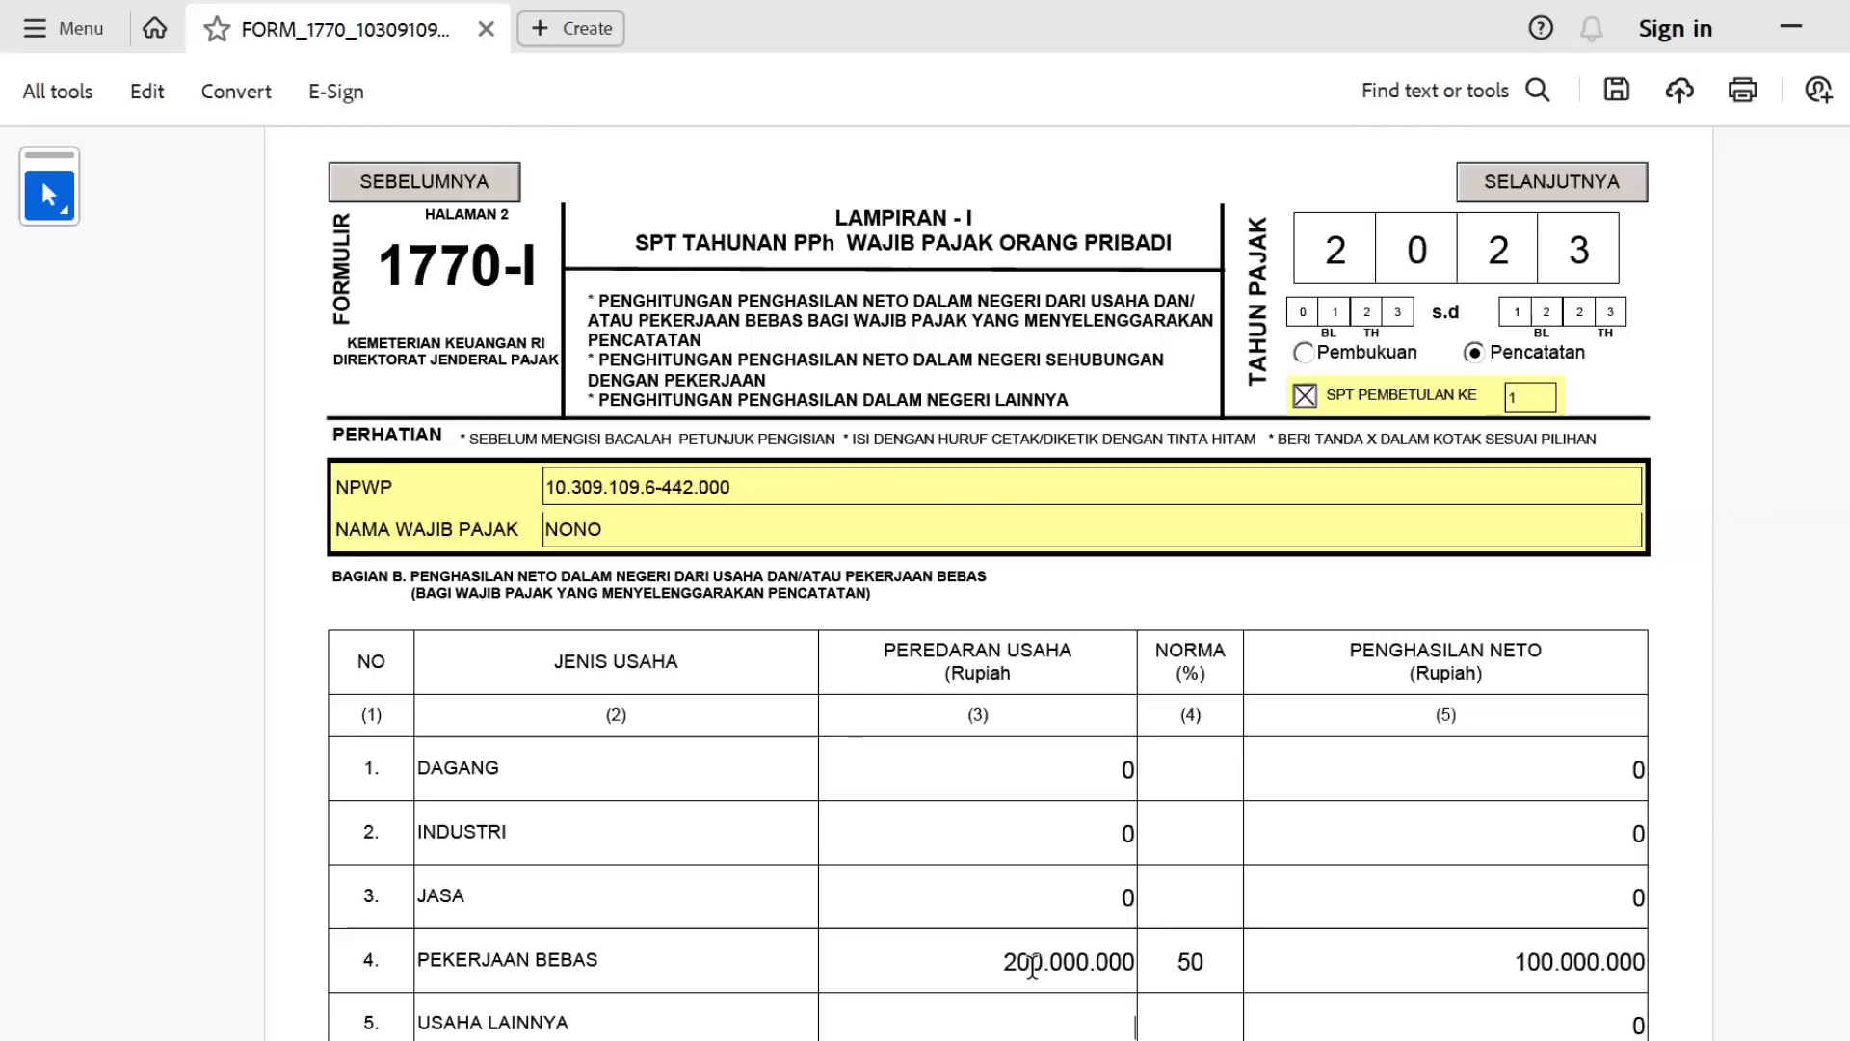
click(1581, 190)
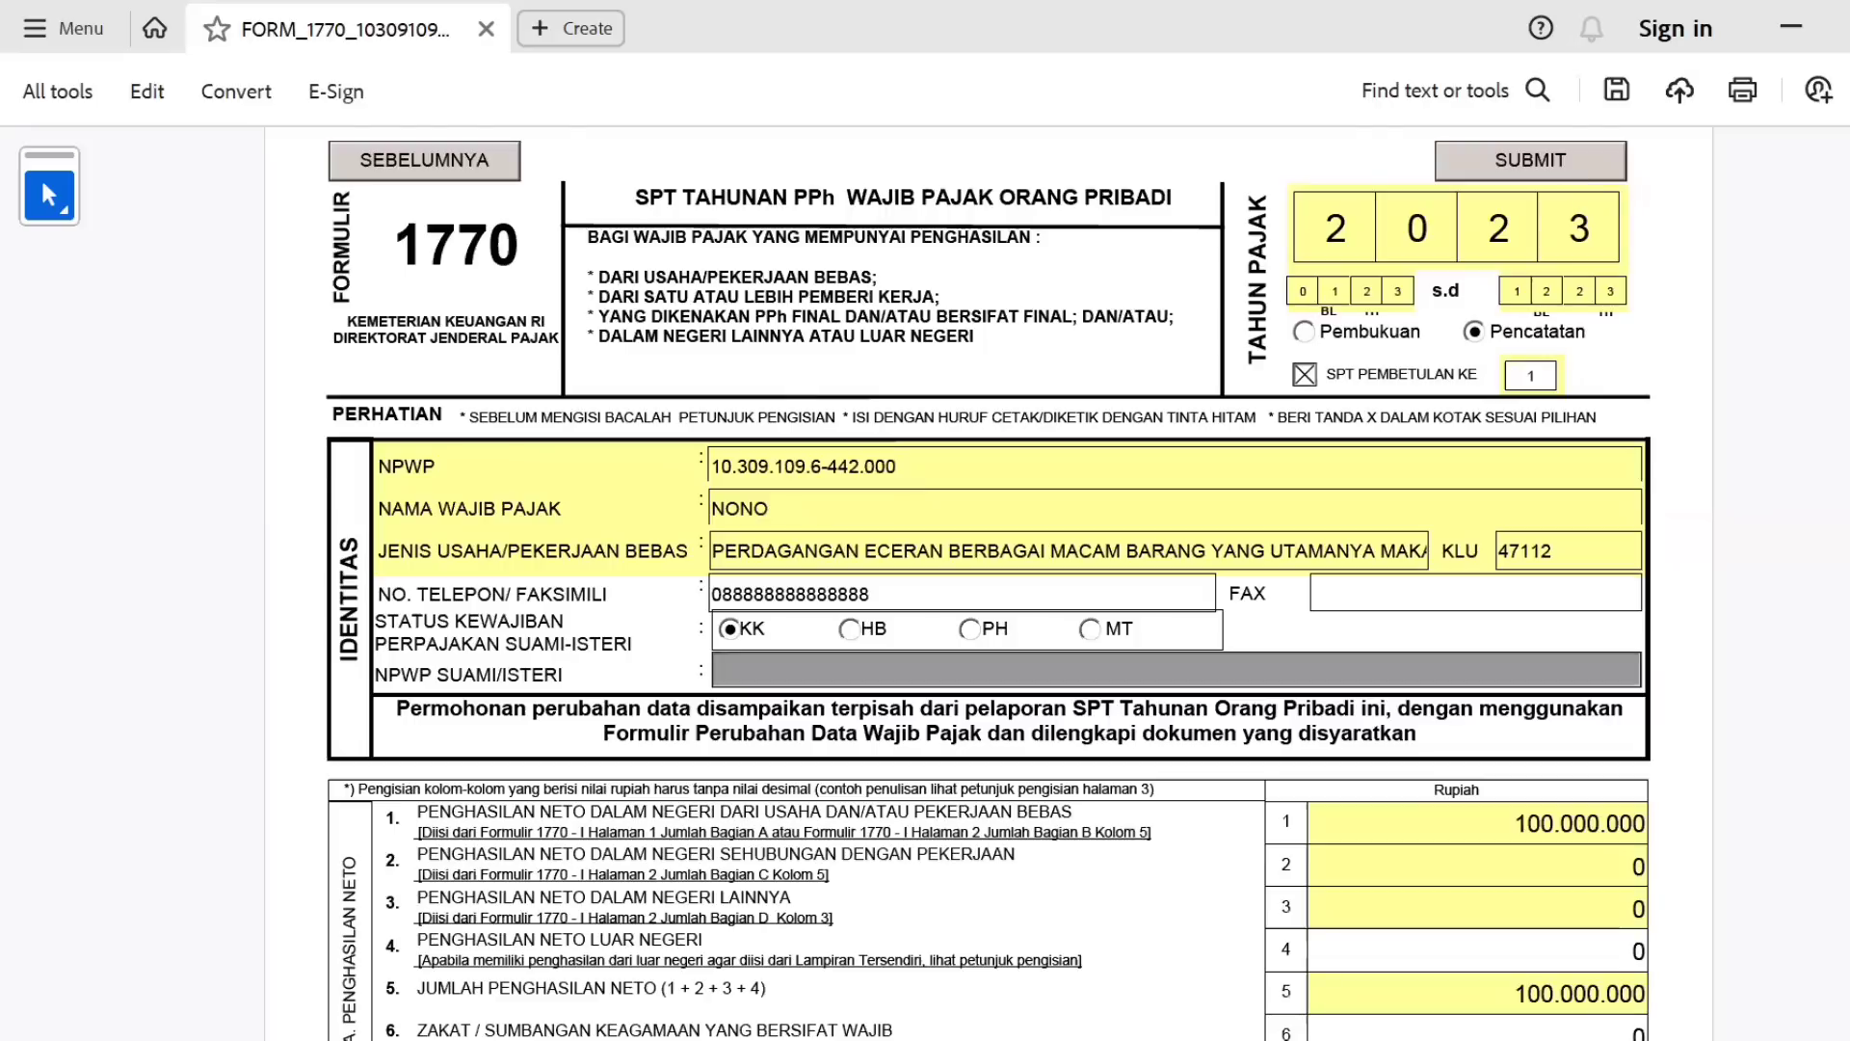
Set Tgl Lunas to 25 January 2024.
scroll(1201, 1004, down, 5)
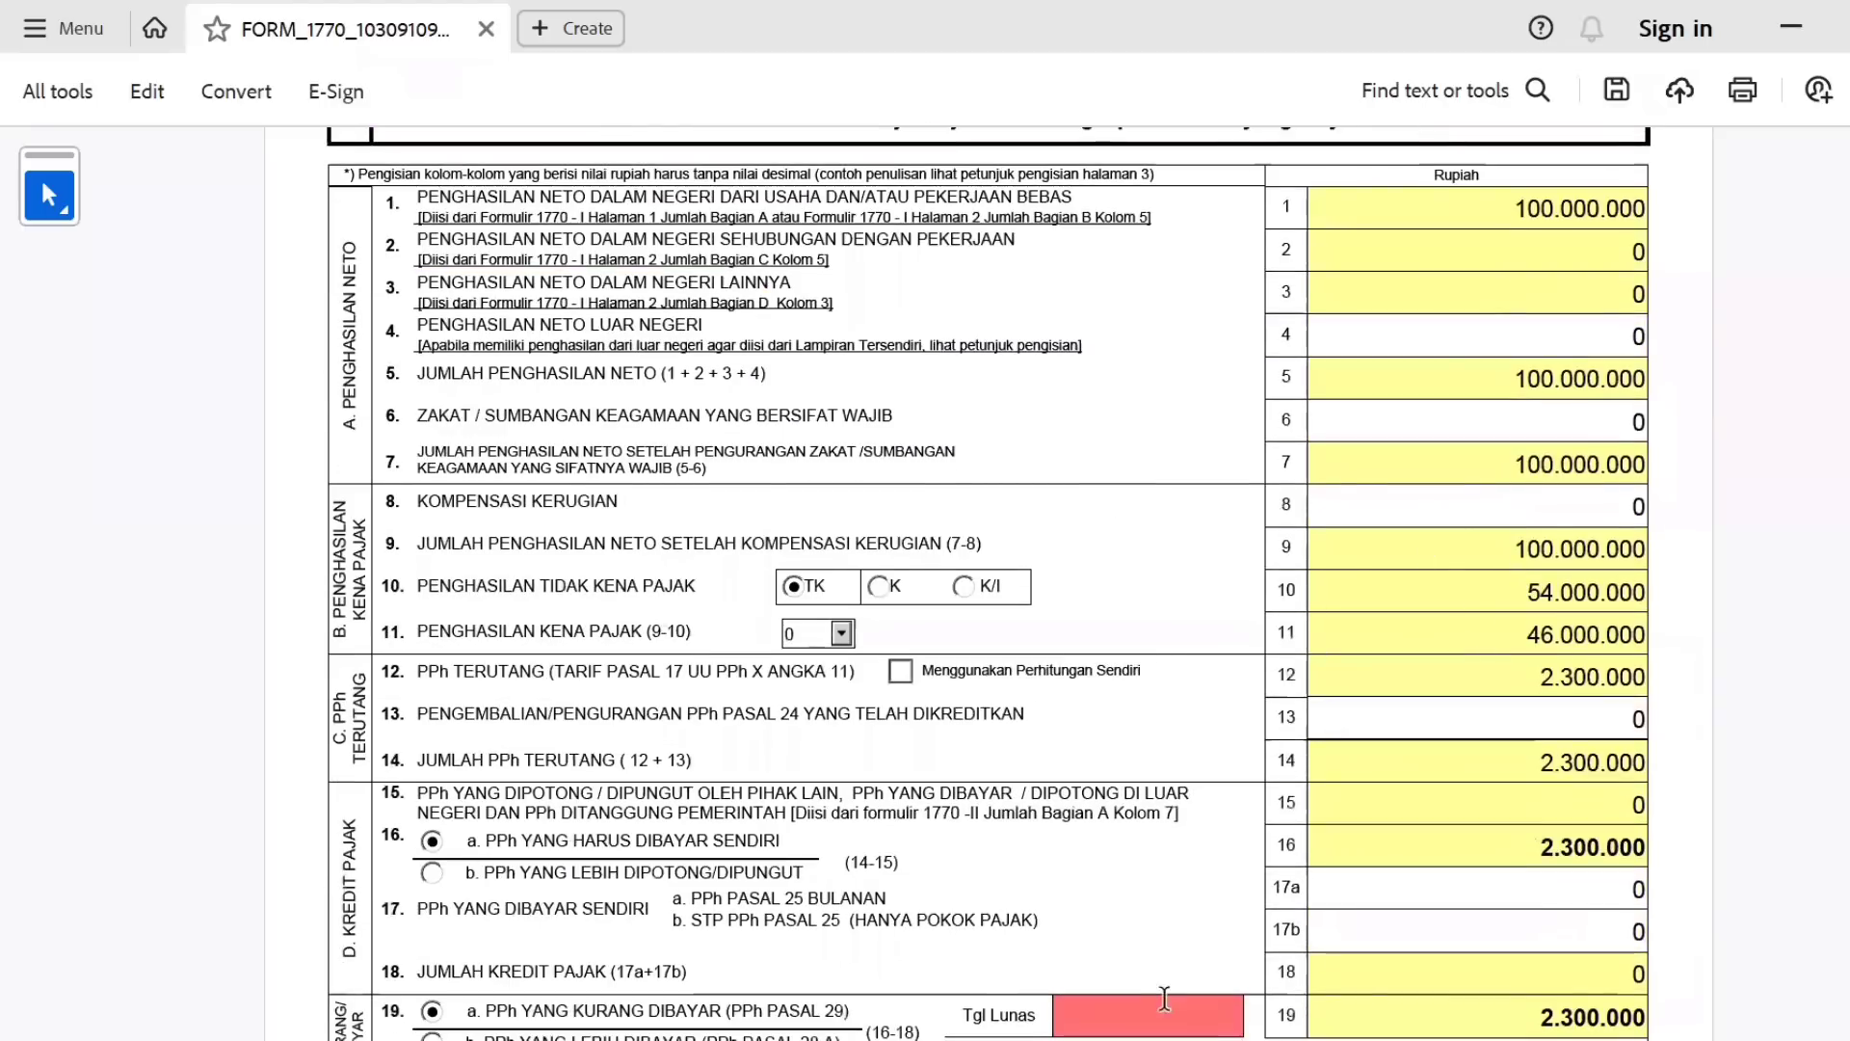
click(1267, 1007)
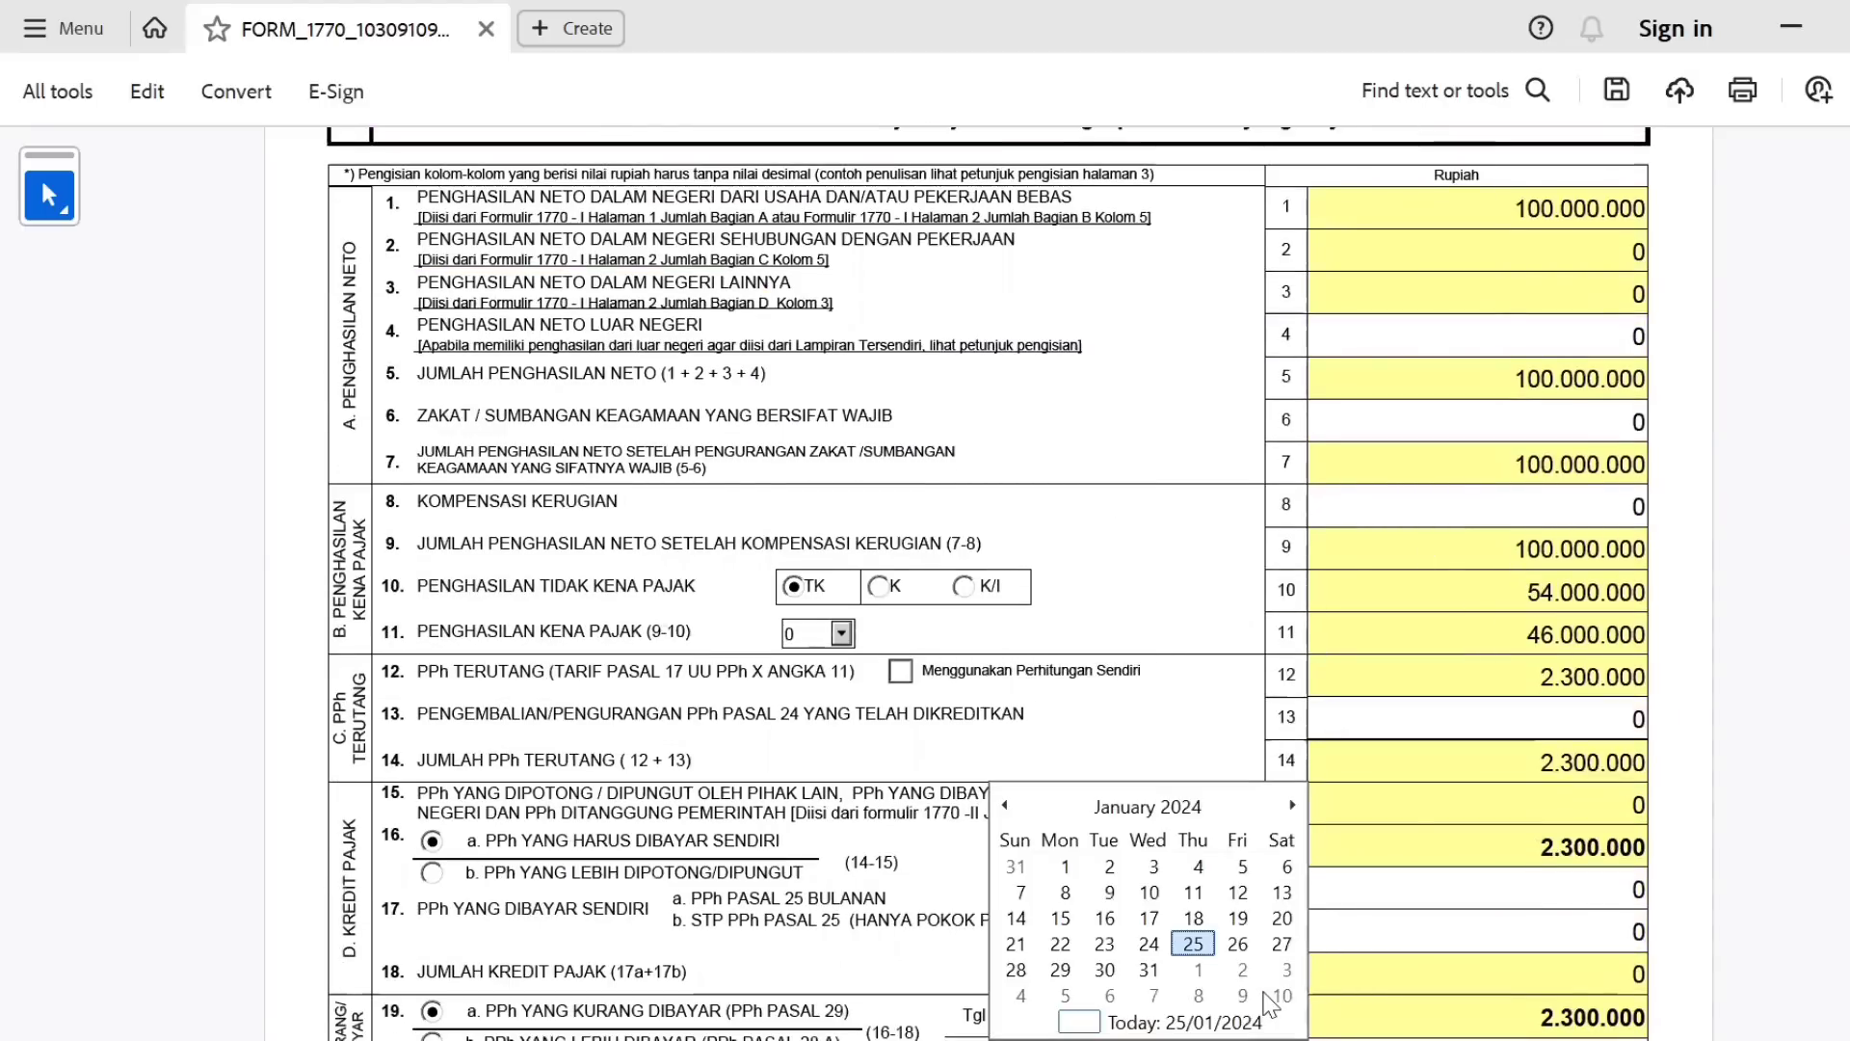
click(1193, 952)
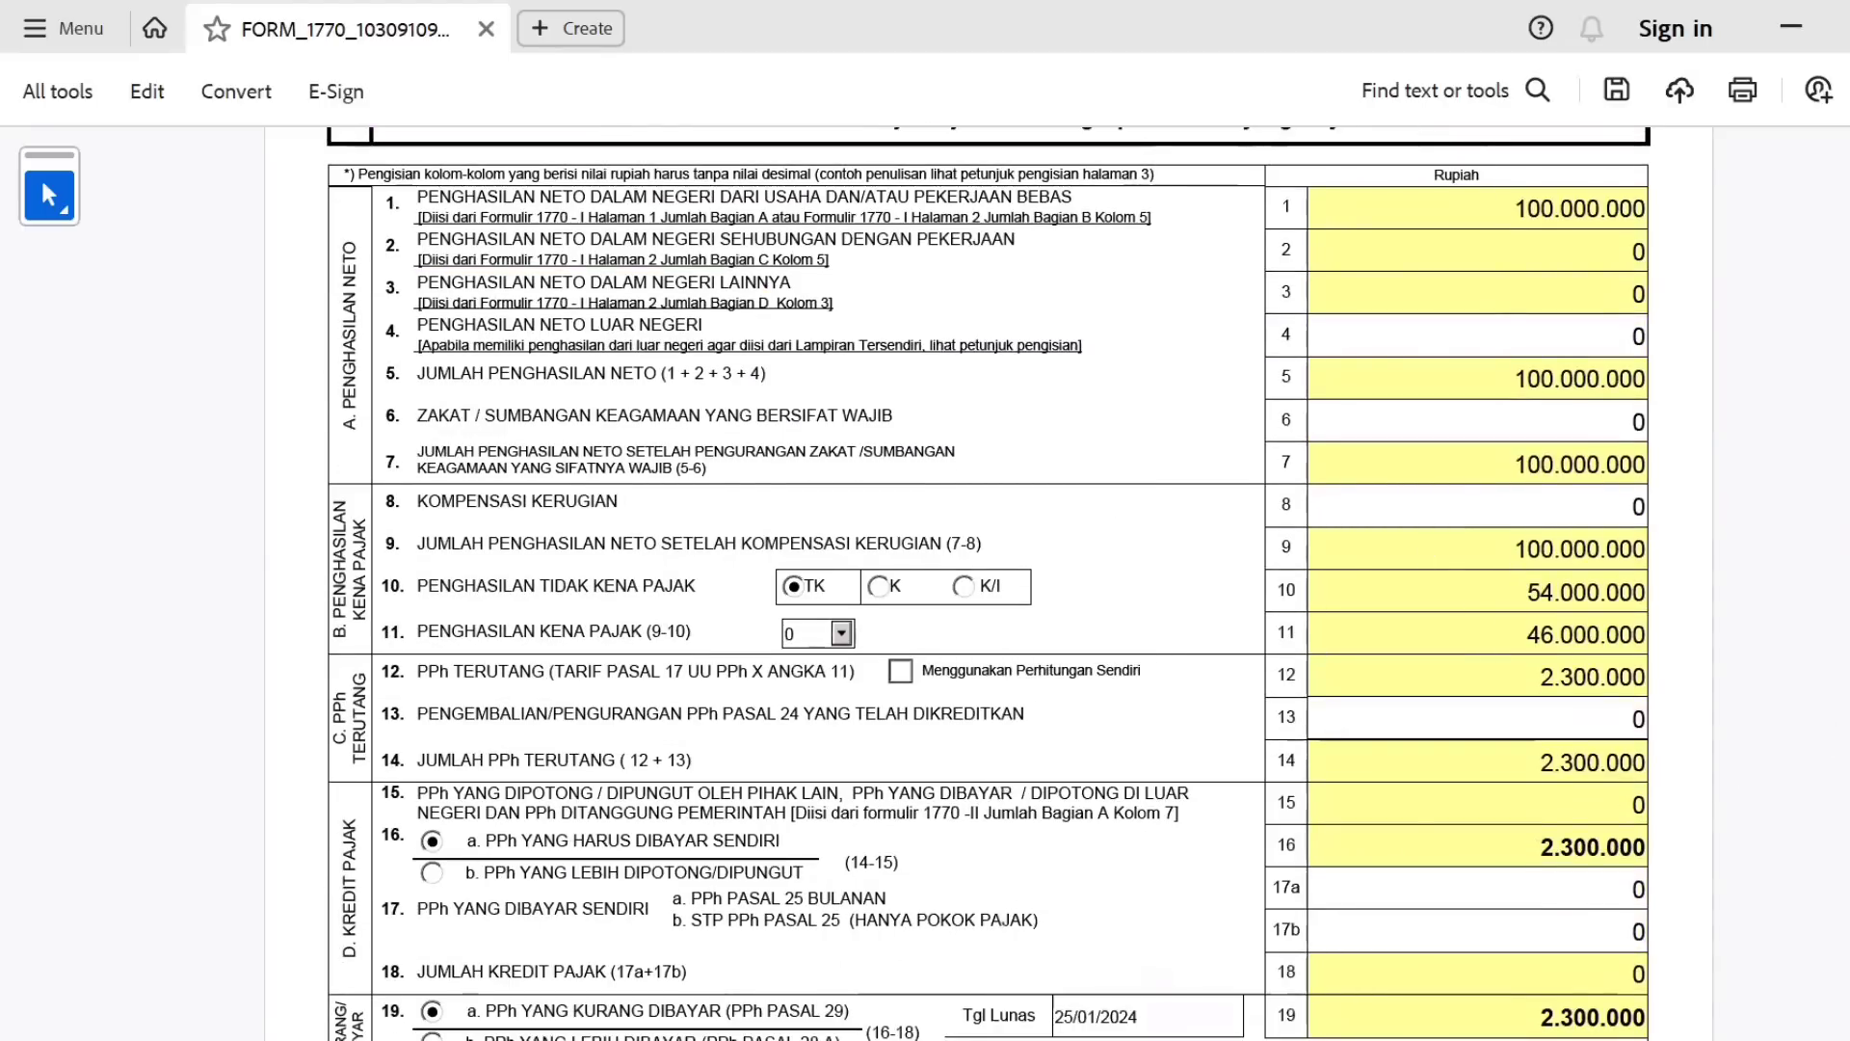
Submit the form to reach the attachment page with its empty SSP/PBK payment table.
scroll(1202, 675, down, 5)
scroll(1769, 286, up, 10)
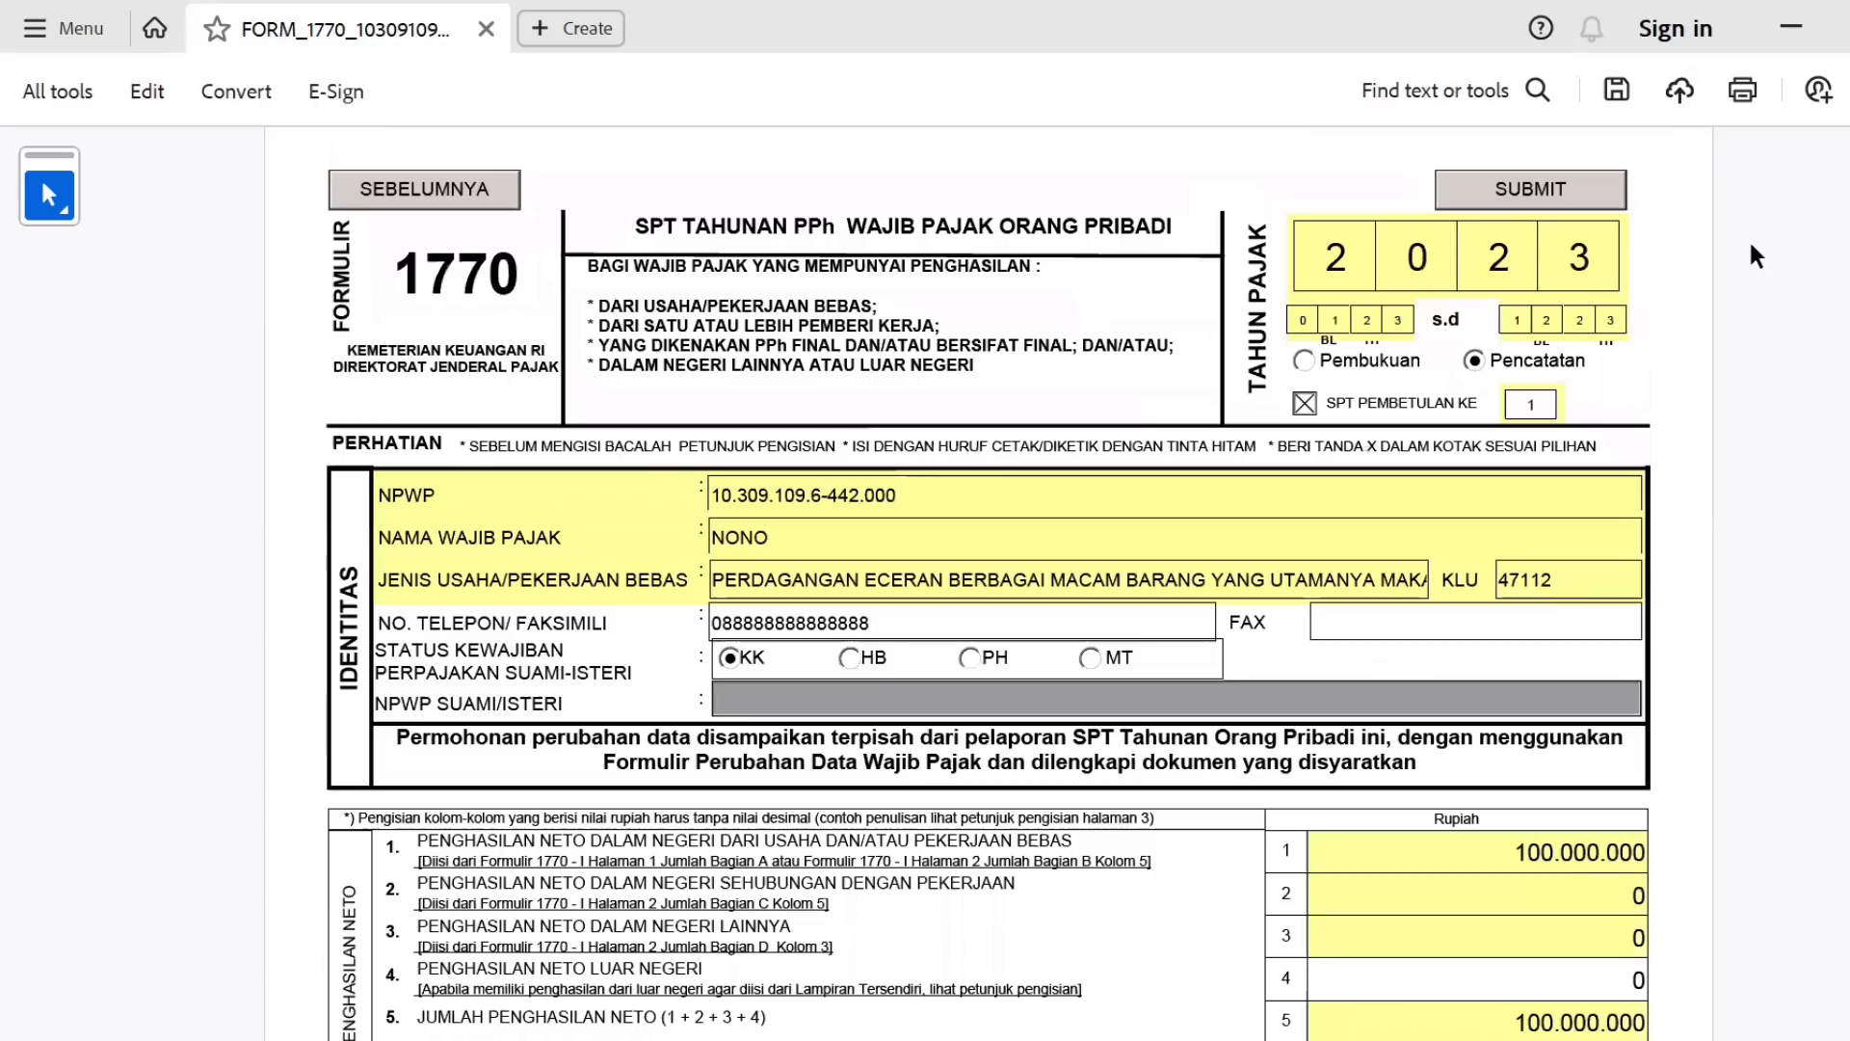
click(1590, 192)
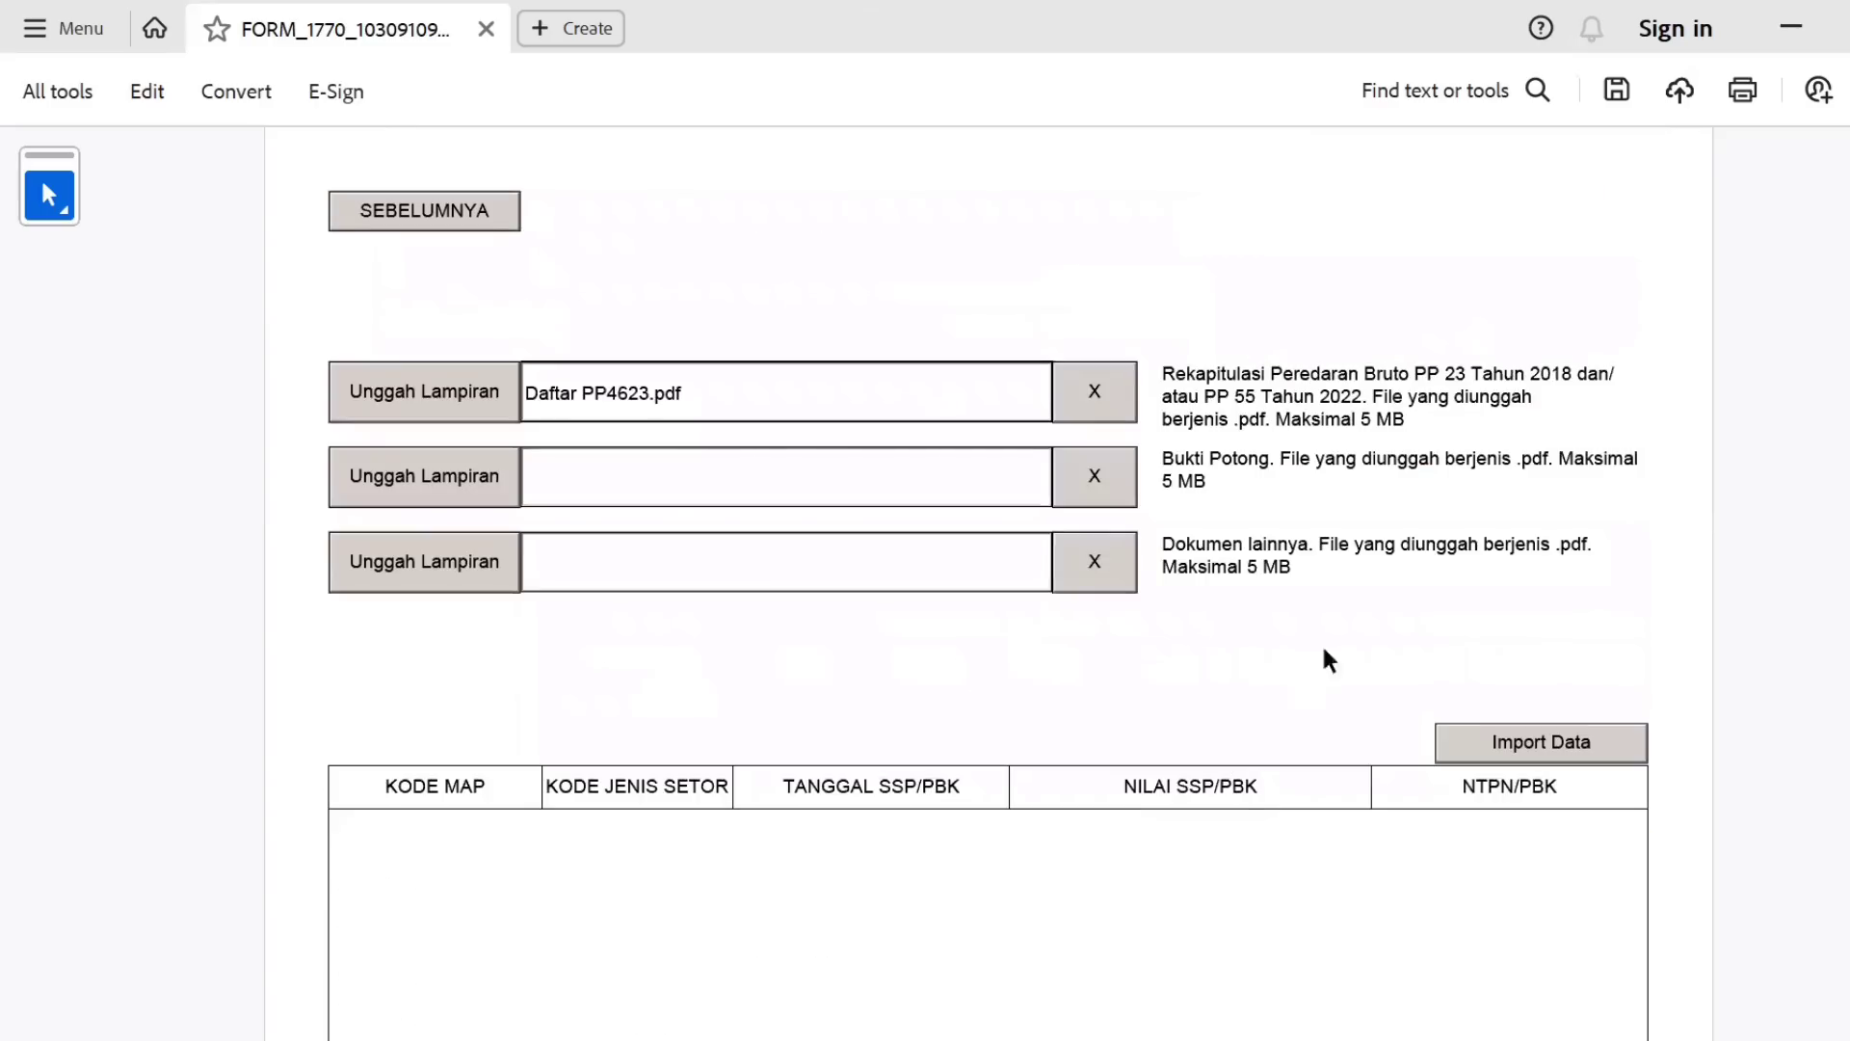
scroll(1773, 462, down, 5)
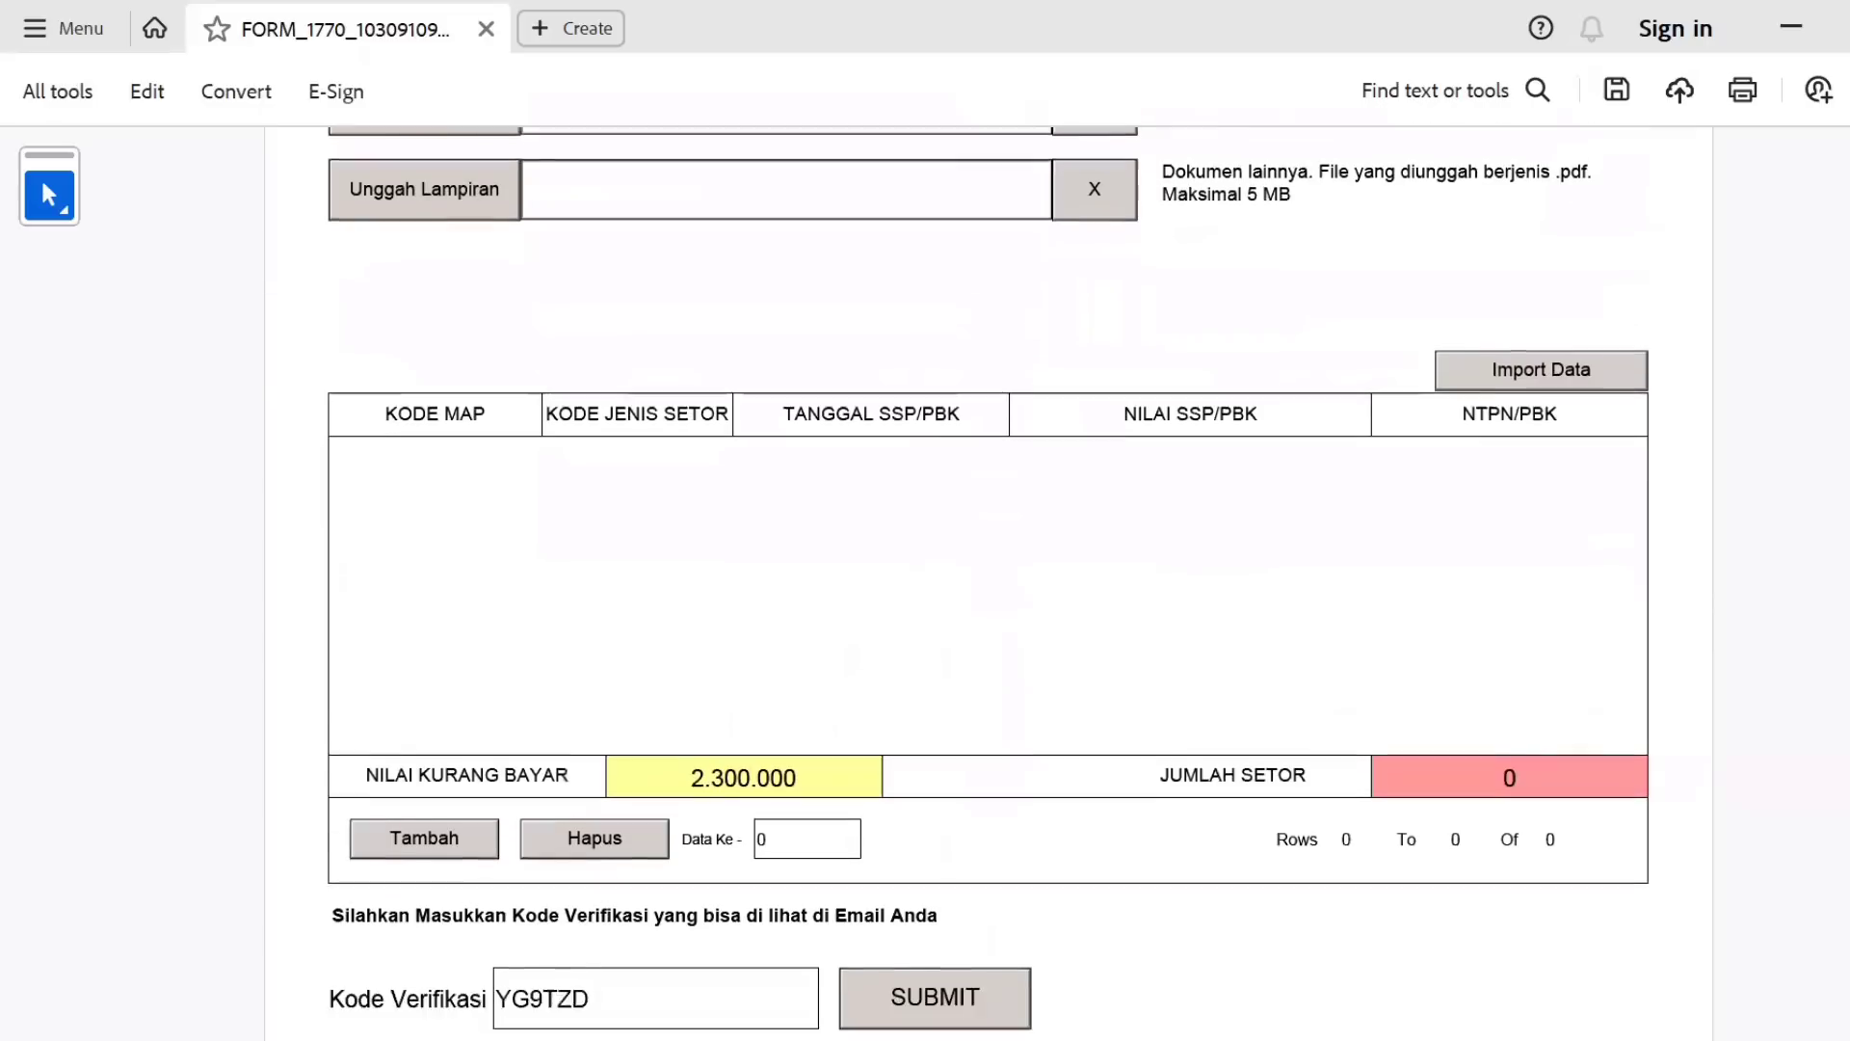
scroll(867, 732, up, 1)
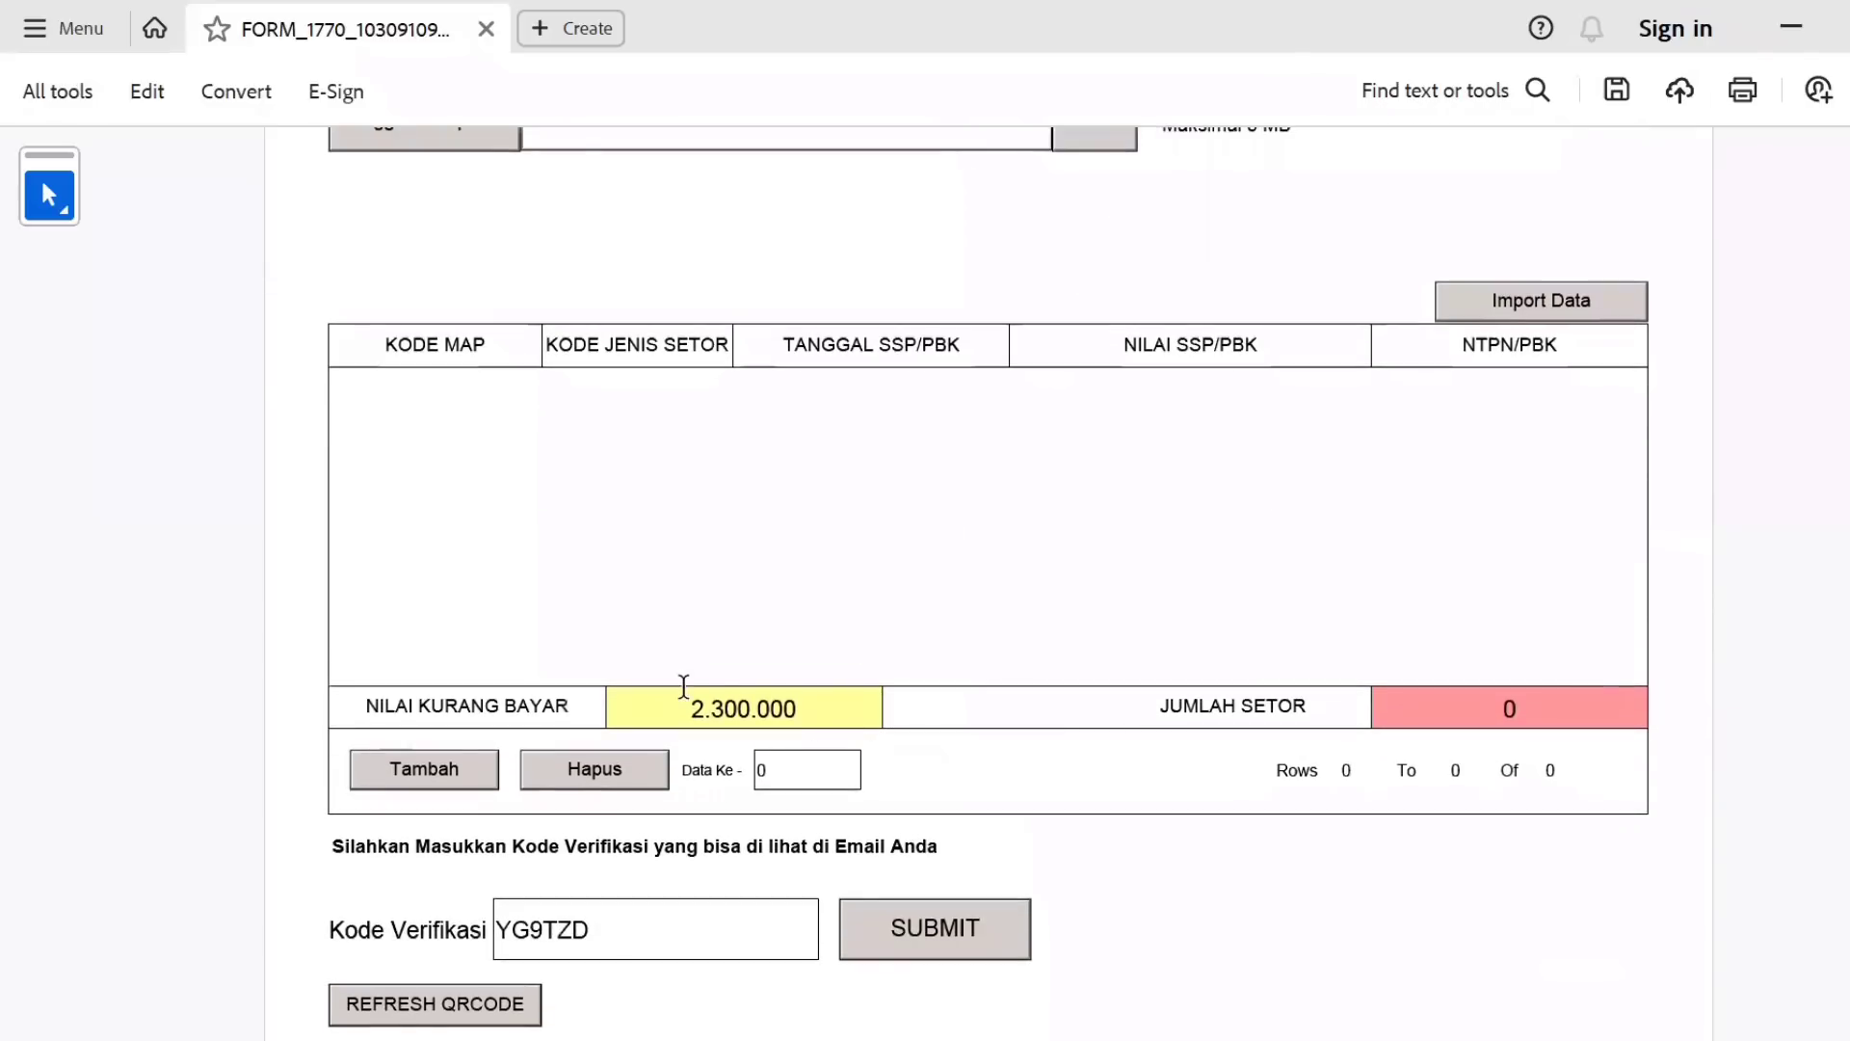
Add an SSP/PBK payment row dated 25/01/2024 for 2.300.000 and enter its NTPN.
click(418, 775)
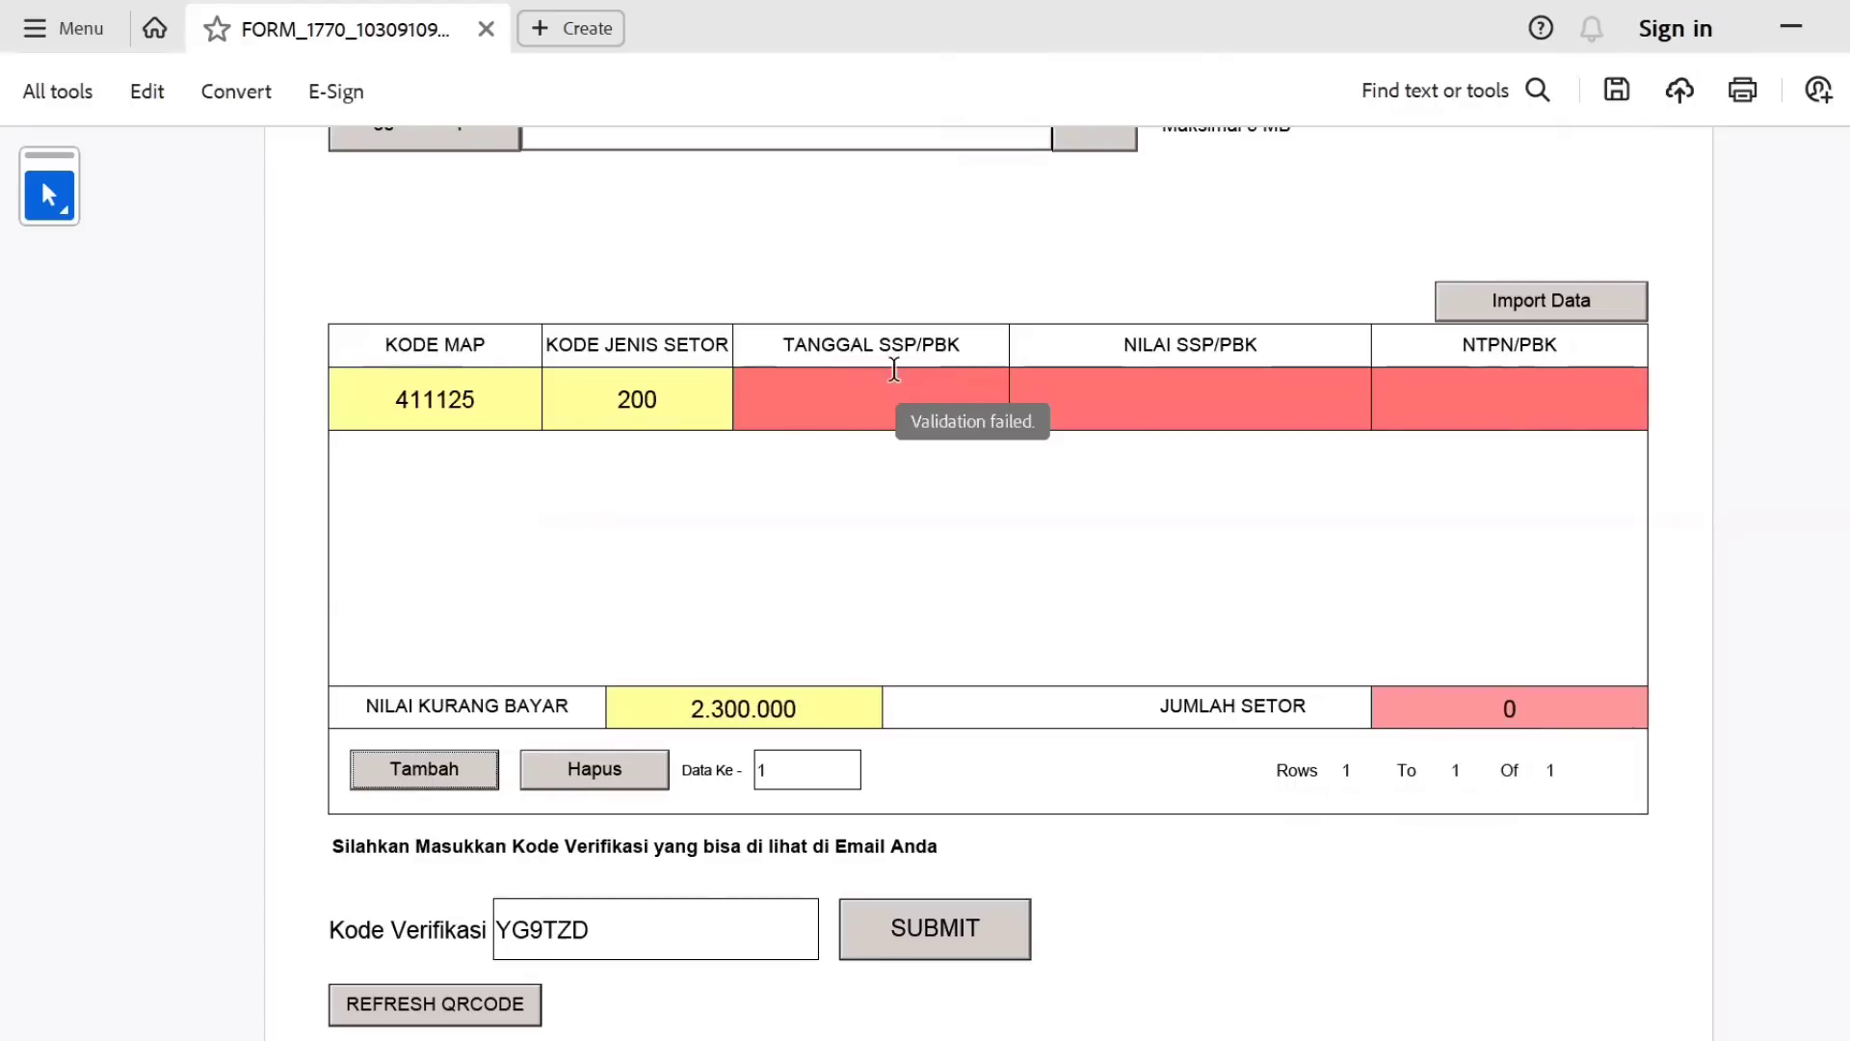
click(1002, 397)
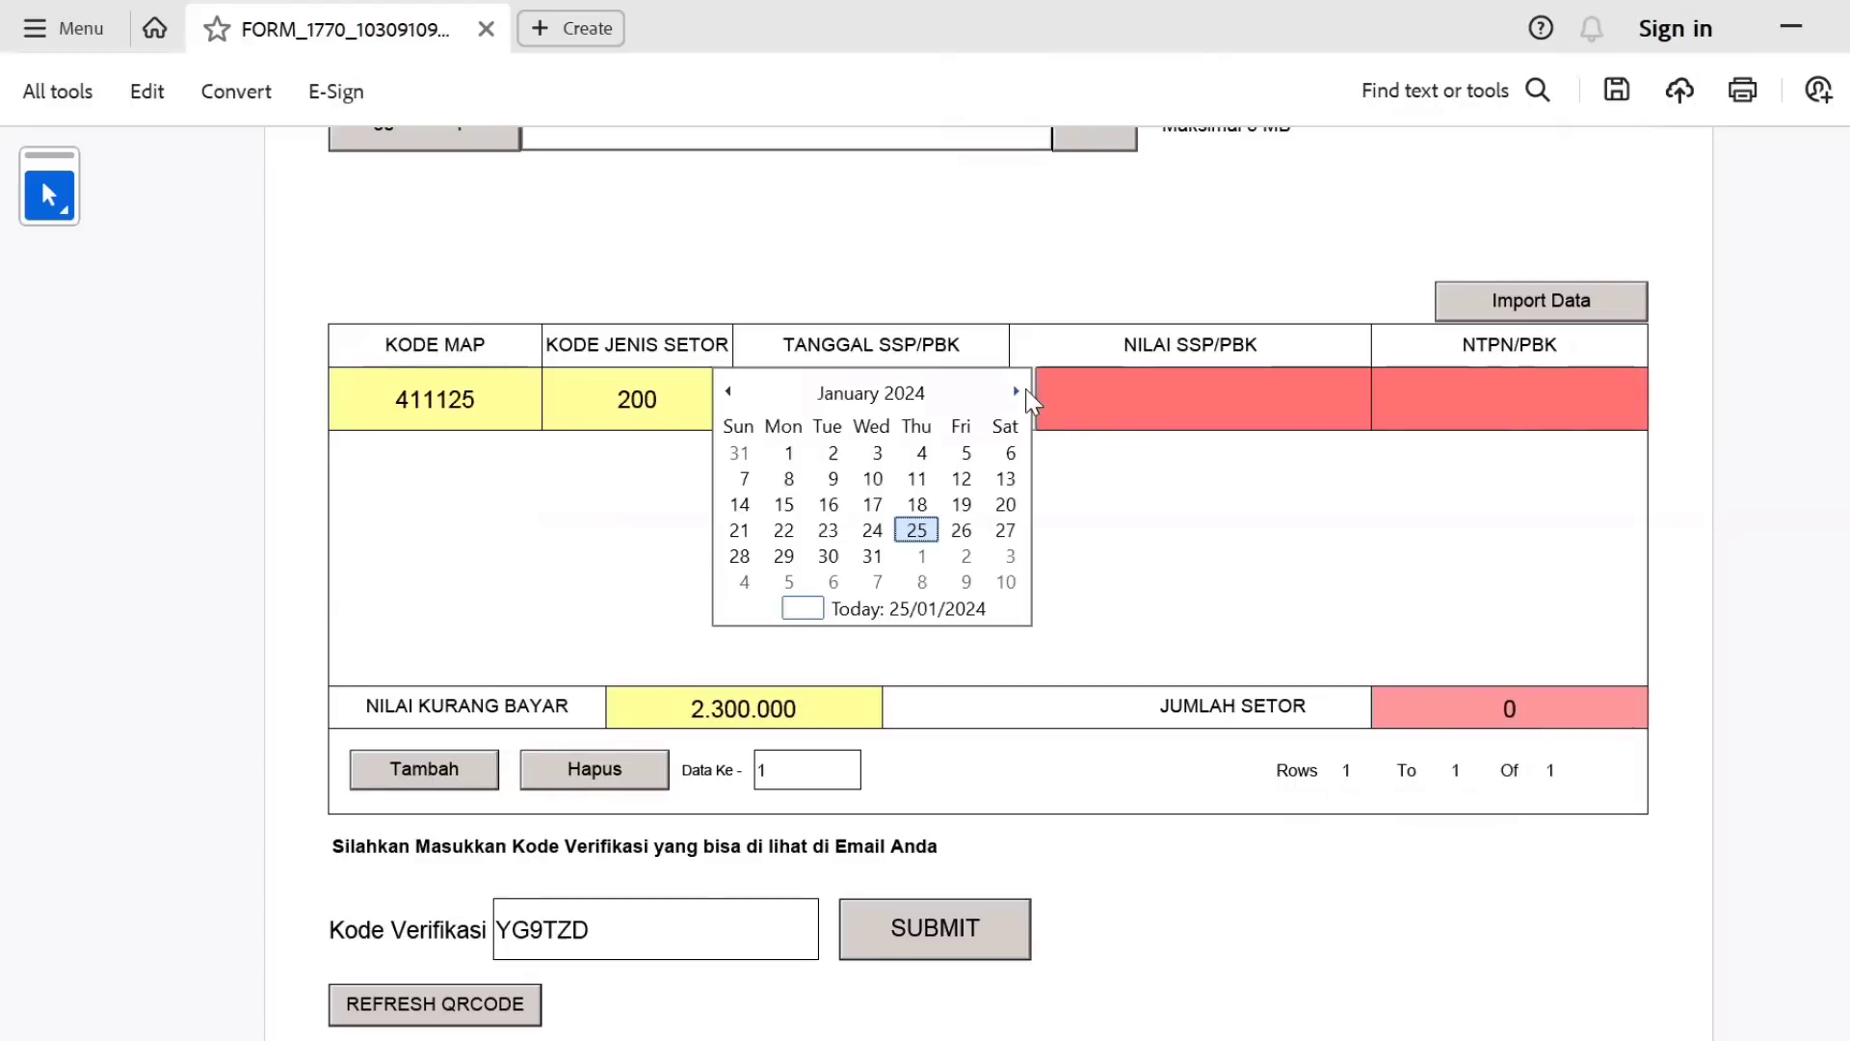
click(931, 529)
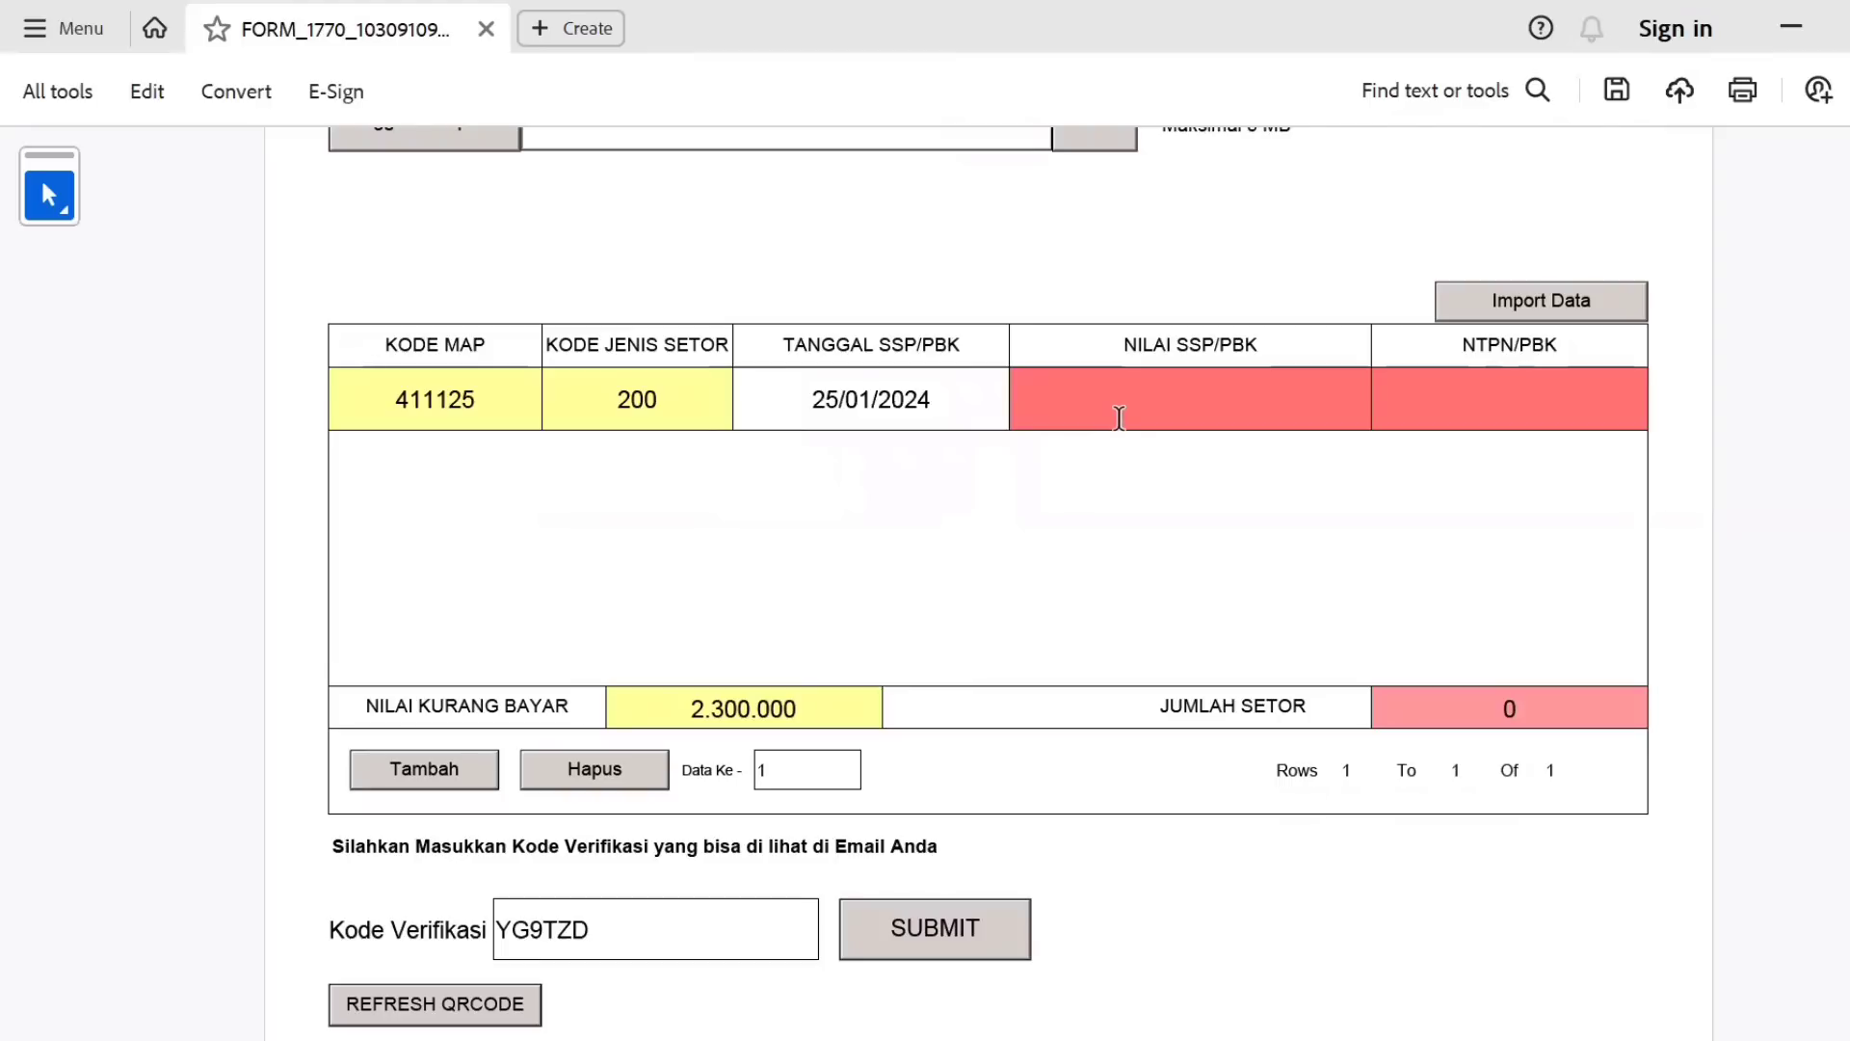
click(1119, 416)
key(Tab)
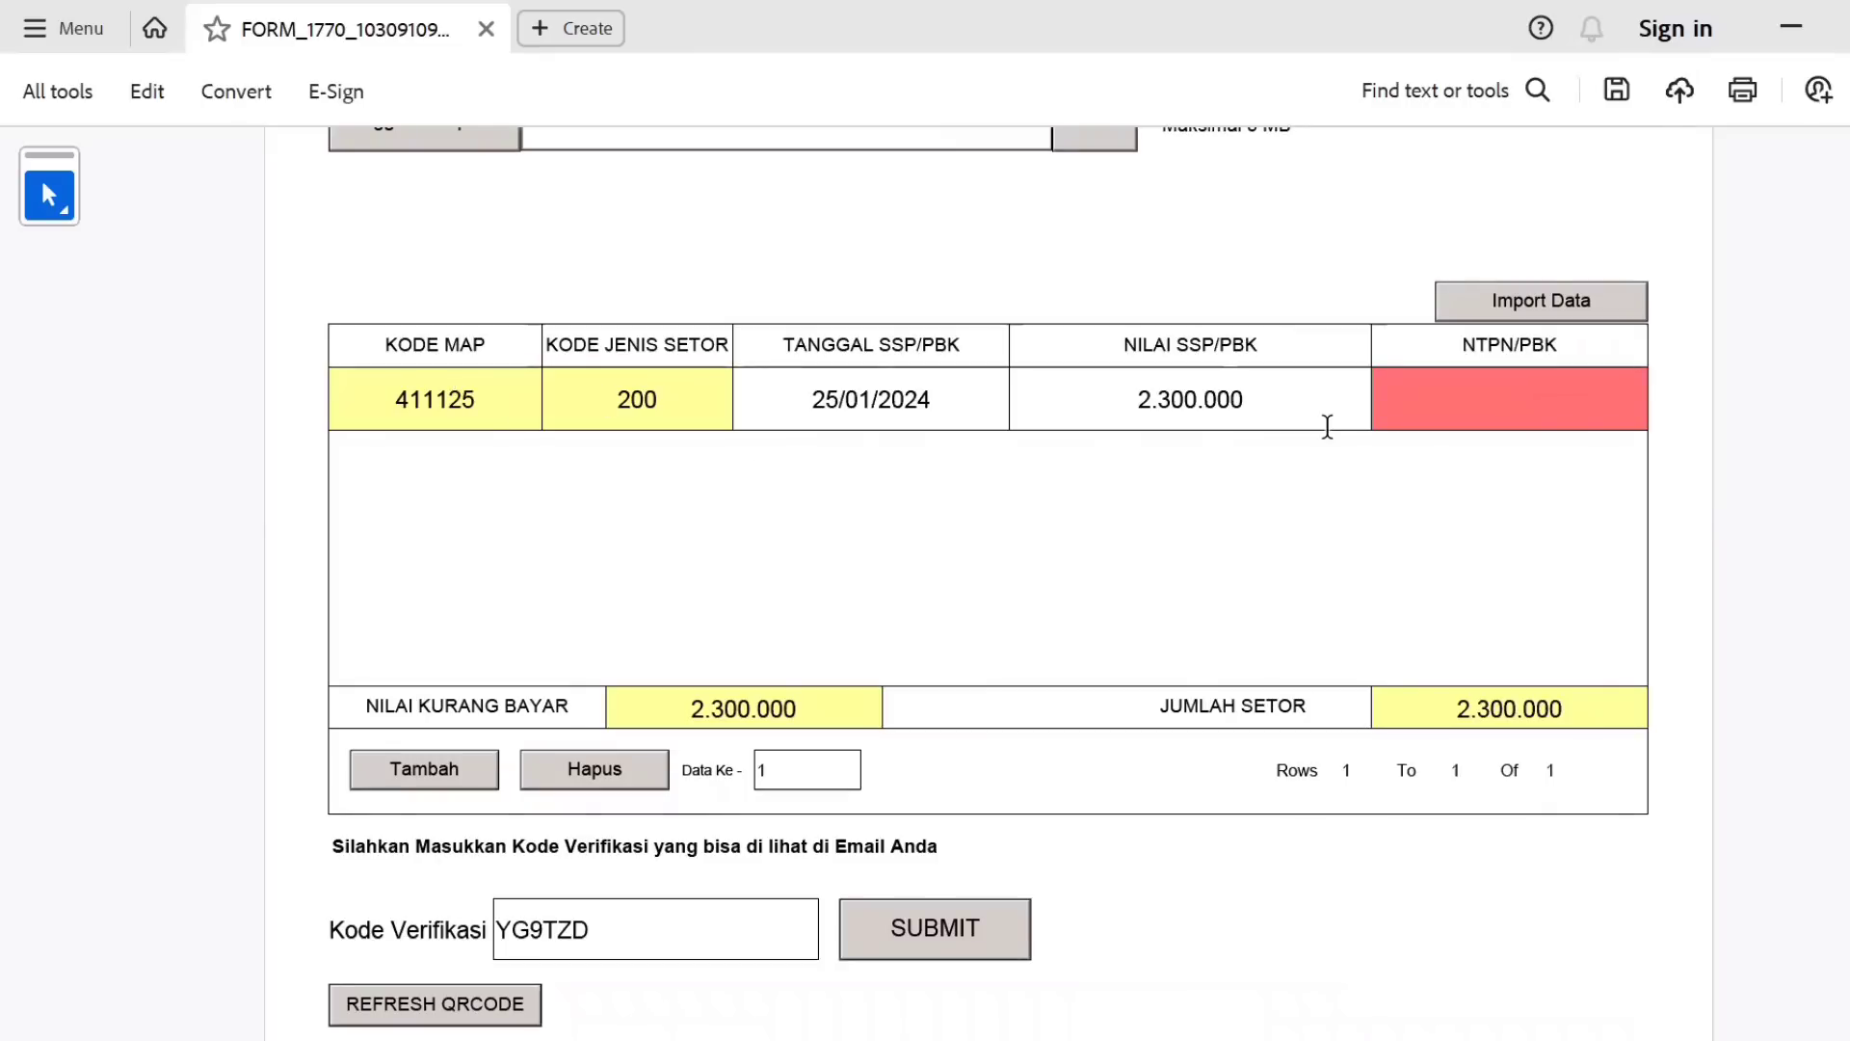
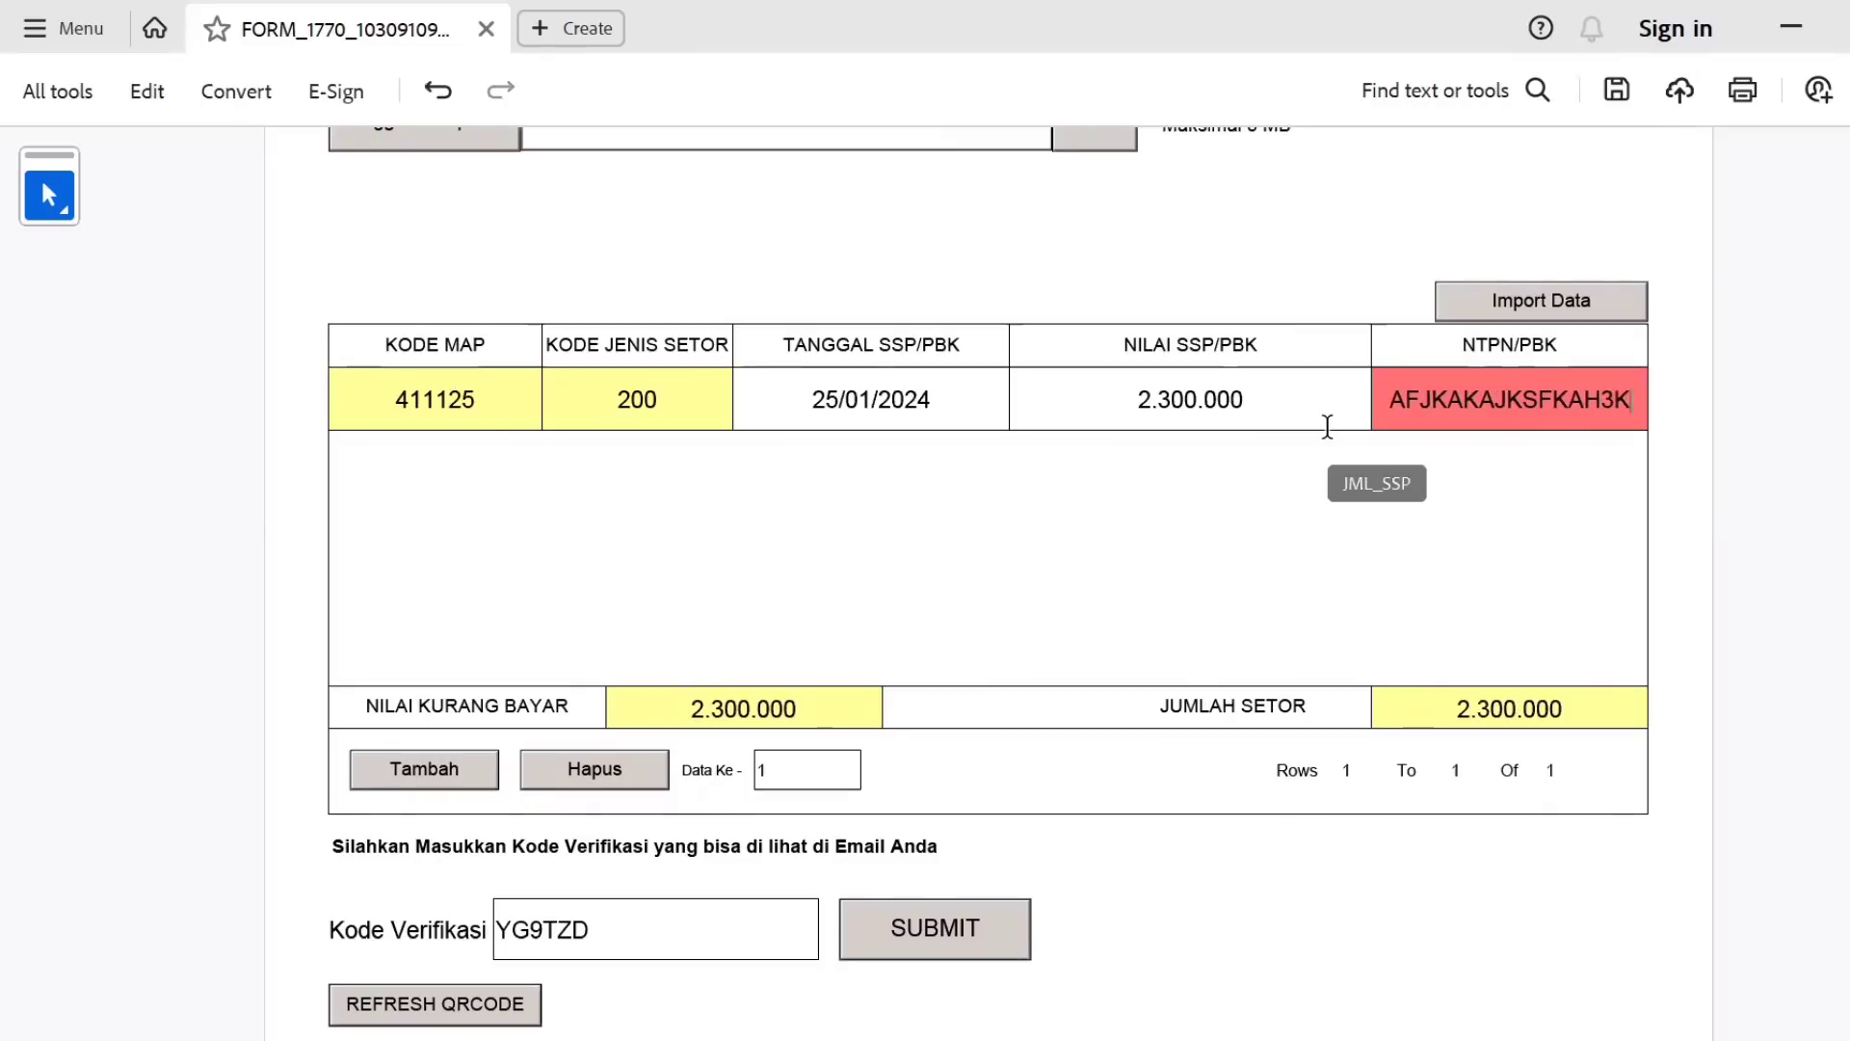
click(1249, 545)
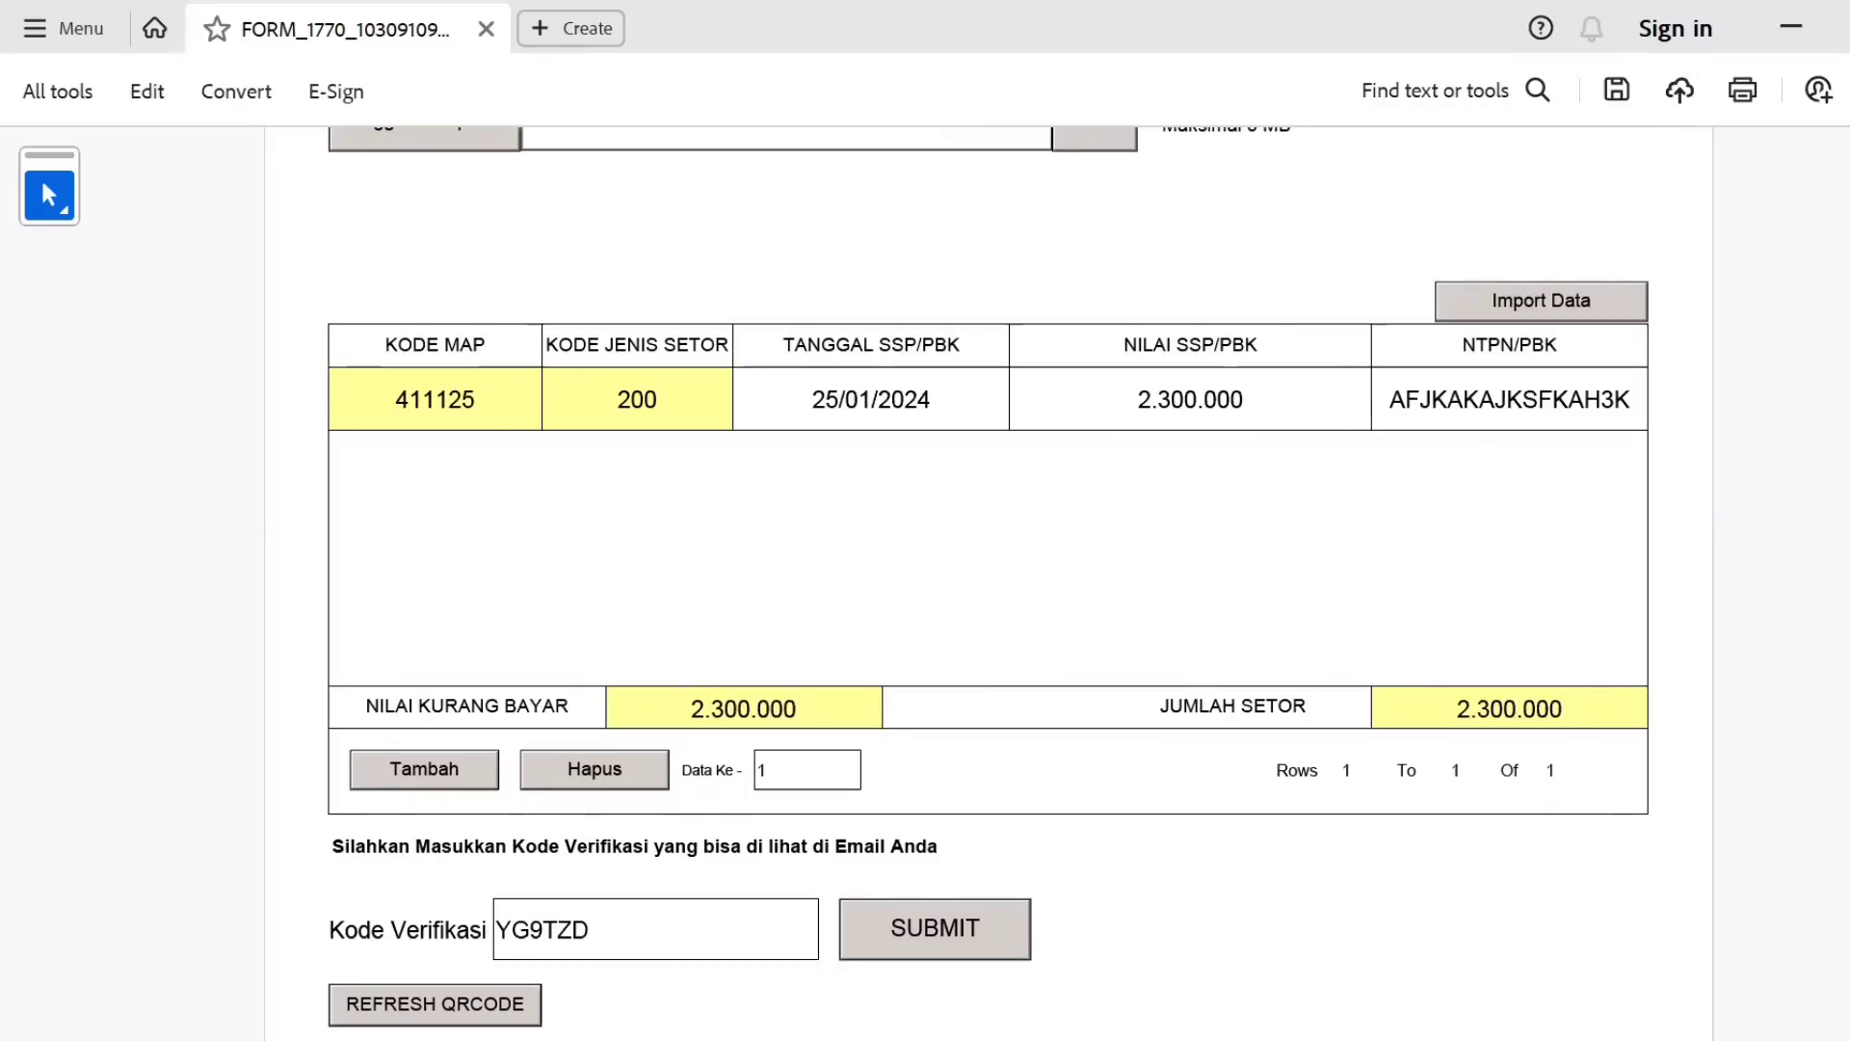
scroll(988, 578, down, 1)
scroll(1066, 681, down, 2)
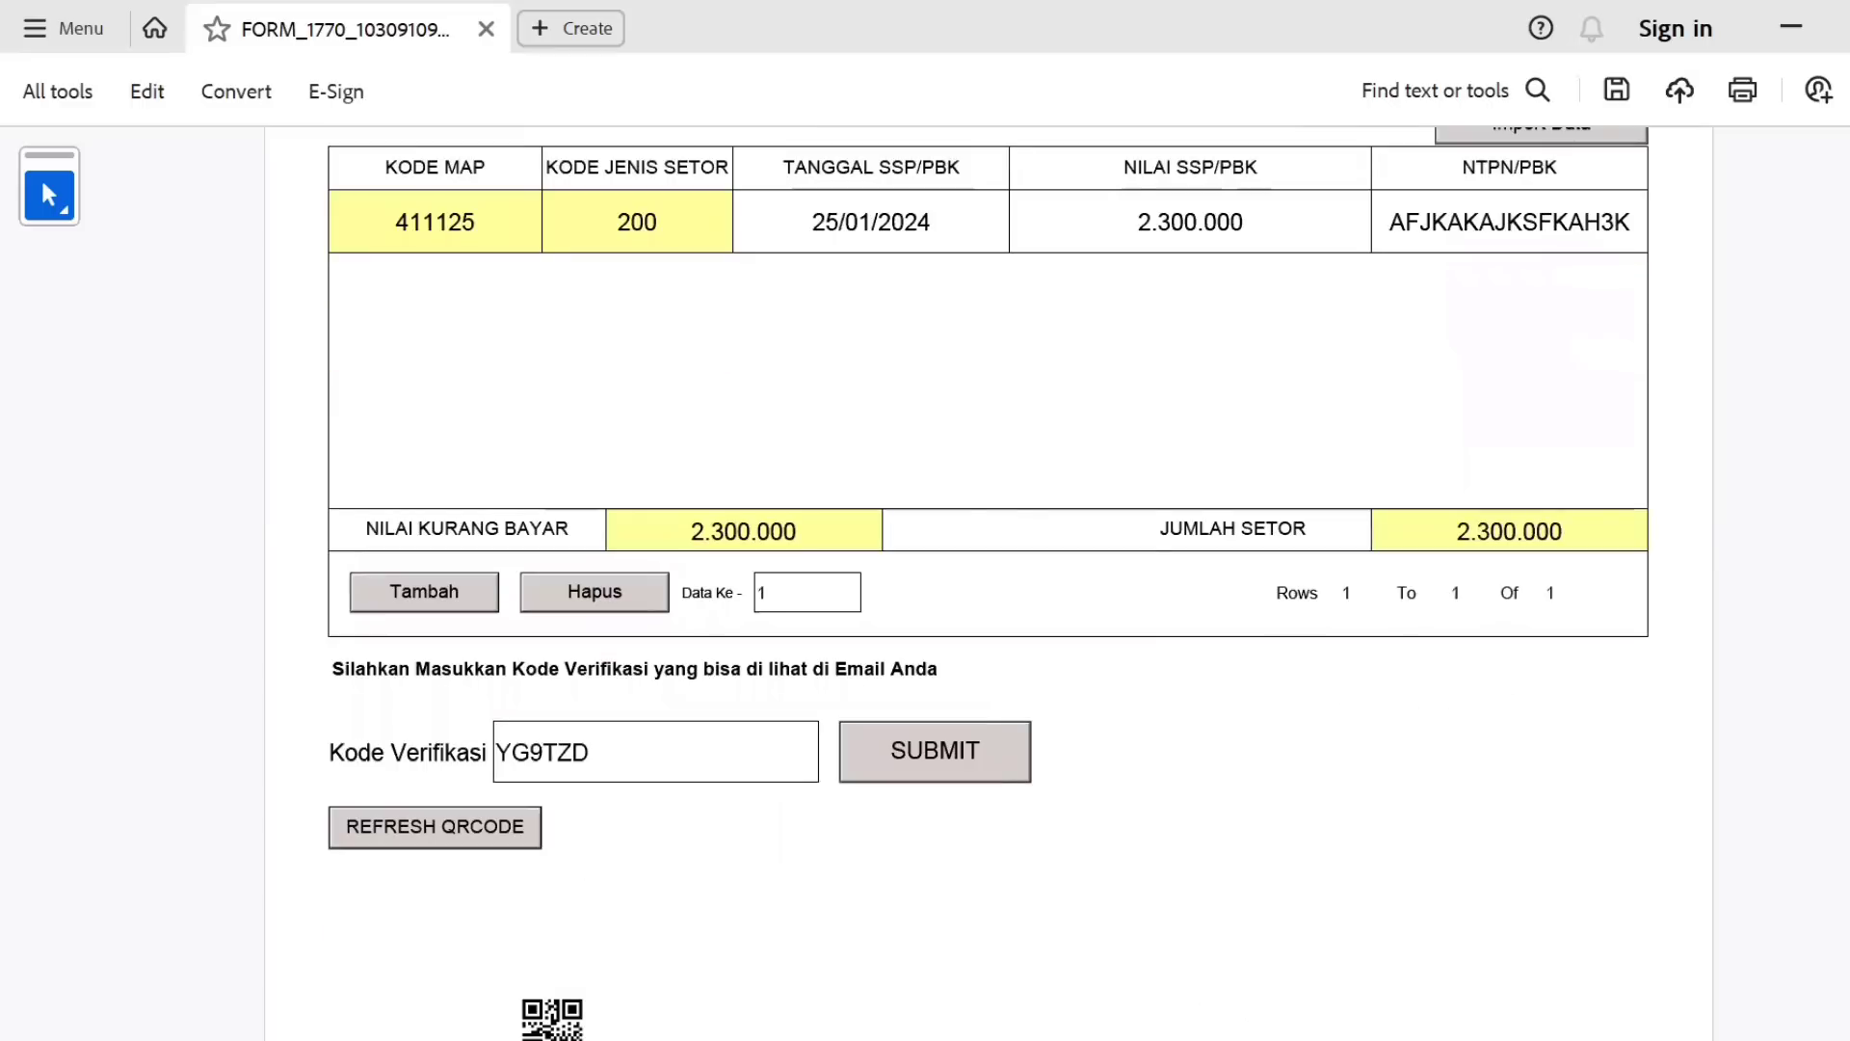